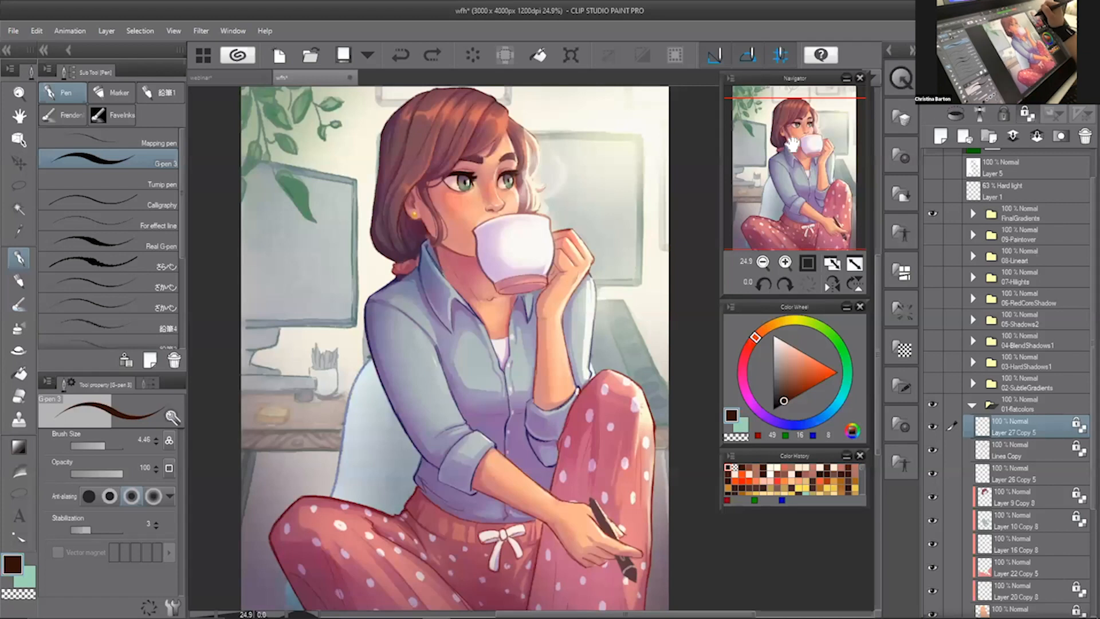
# - Hide the FinalGradients folder so only the flat colors show, and collapse the 01-flatcolors folder
pyautogui.moveTo(792, 143); pyautogui.dragTo(806, 150)
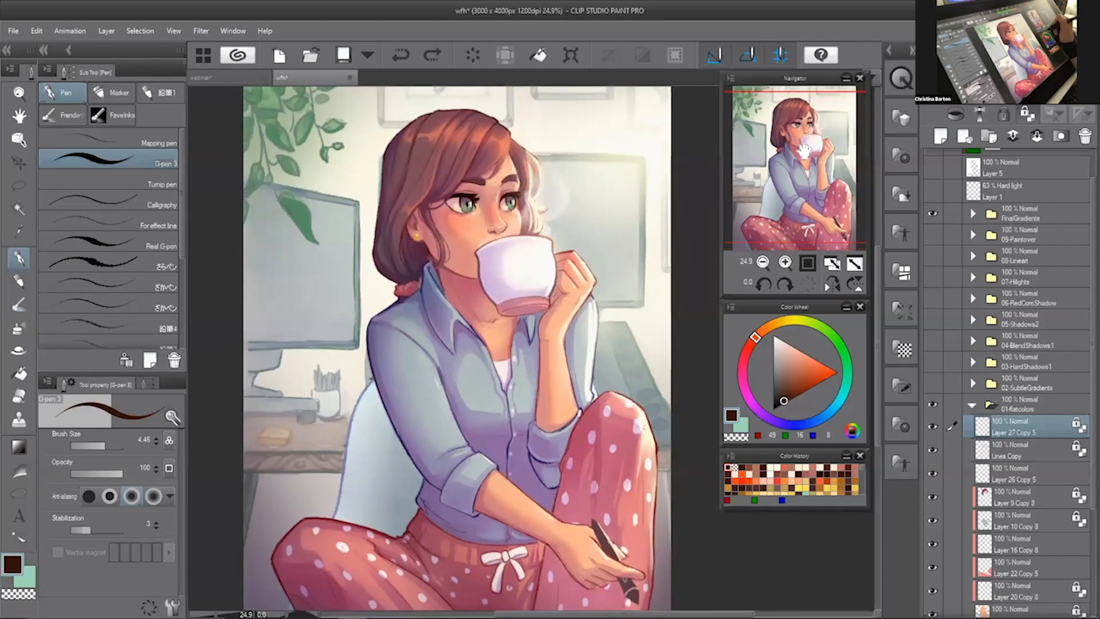
pyautogui.click(932, 214)
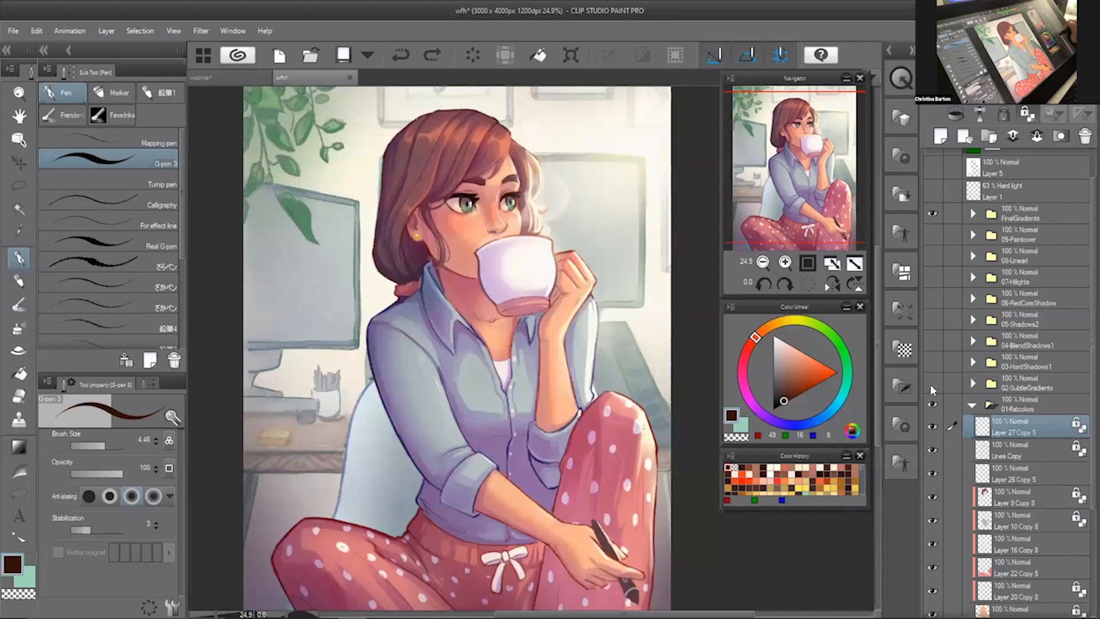
pyautogui.click(932, 215)
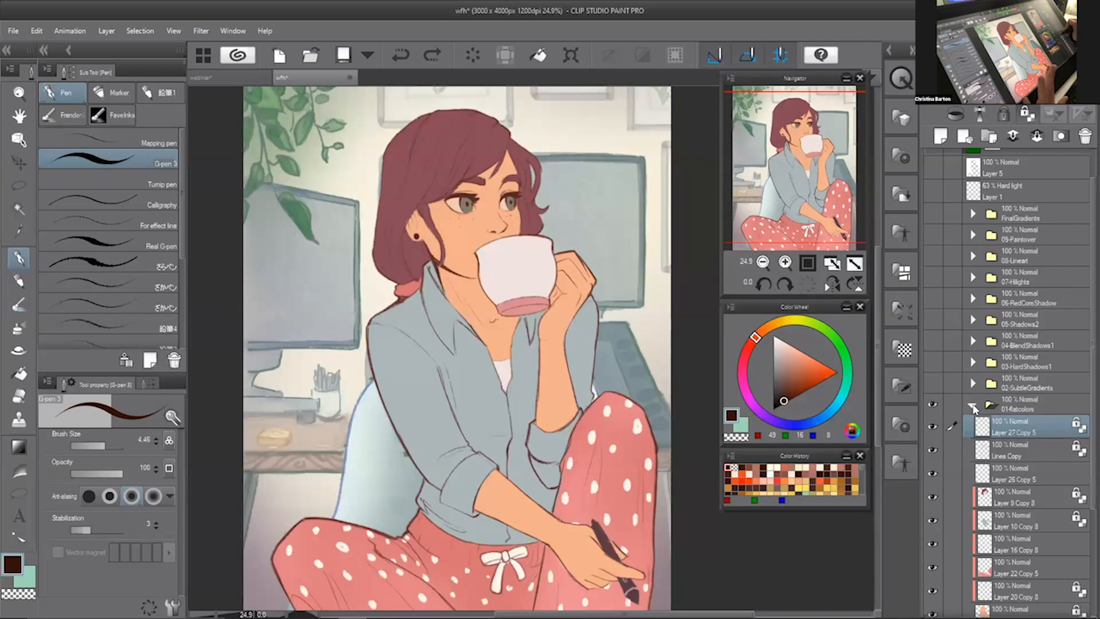
pyautogui.click(972, 405)
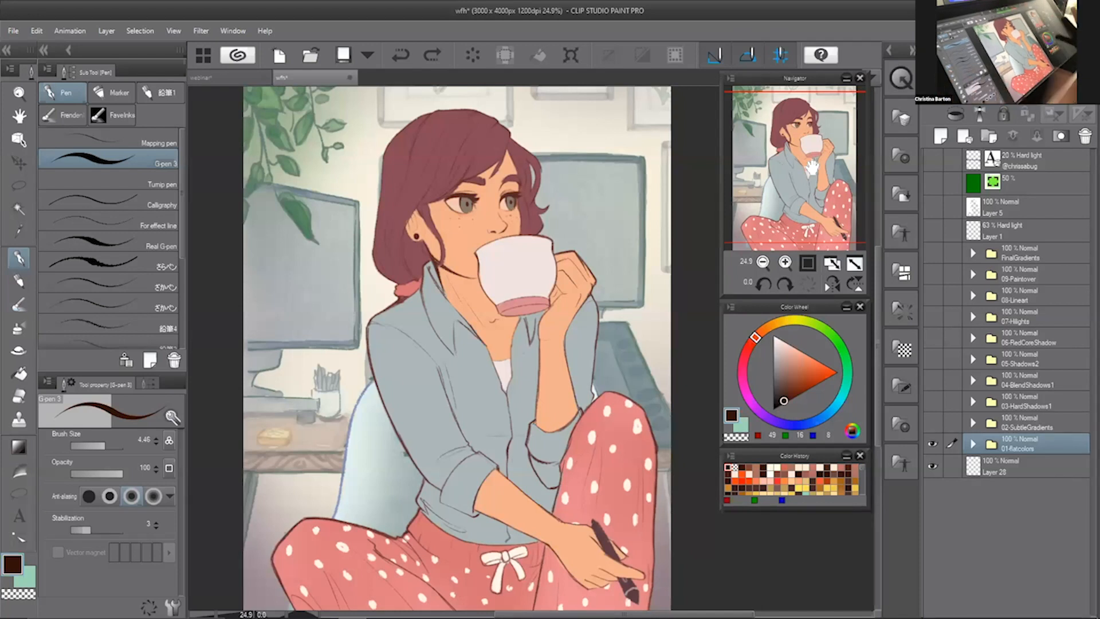
# - Expand the 01-flatcolors folder and toggle the skin base layer, Layer 13 Copy 8, to inspect what it holds
pyautogui.moveTo(813, 166); pyautogui.dragTo(812, 182)
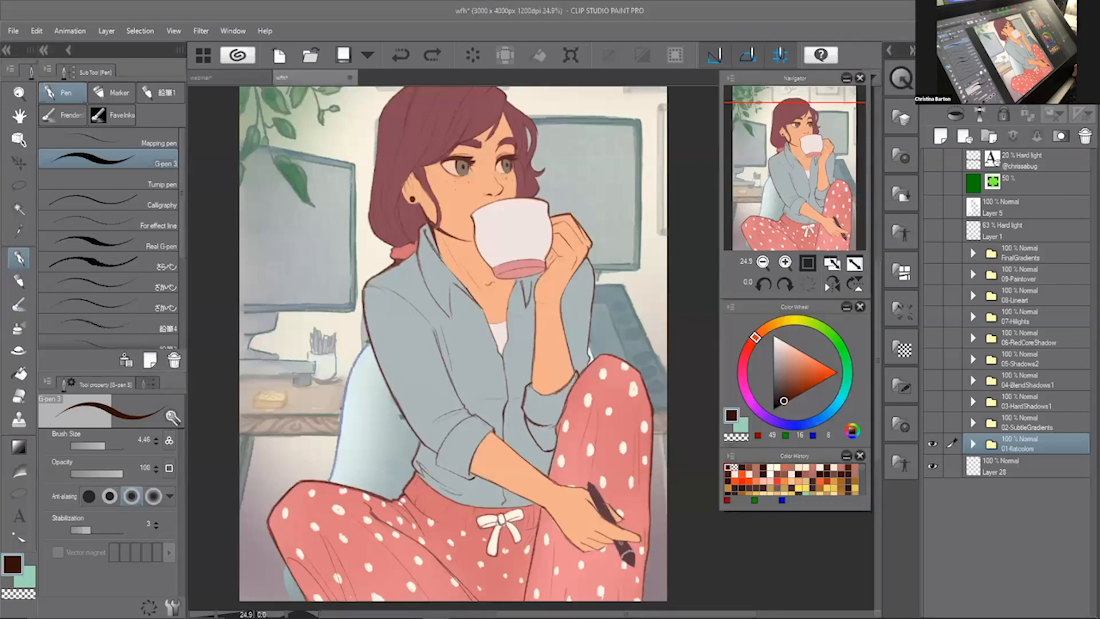
pyautogui.click(762, 262)
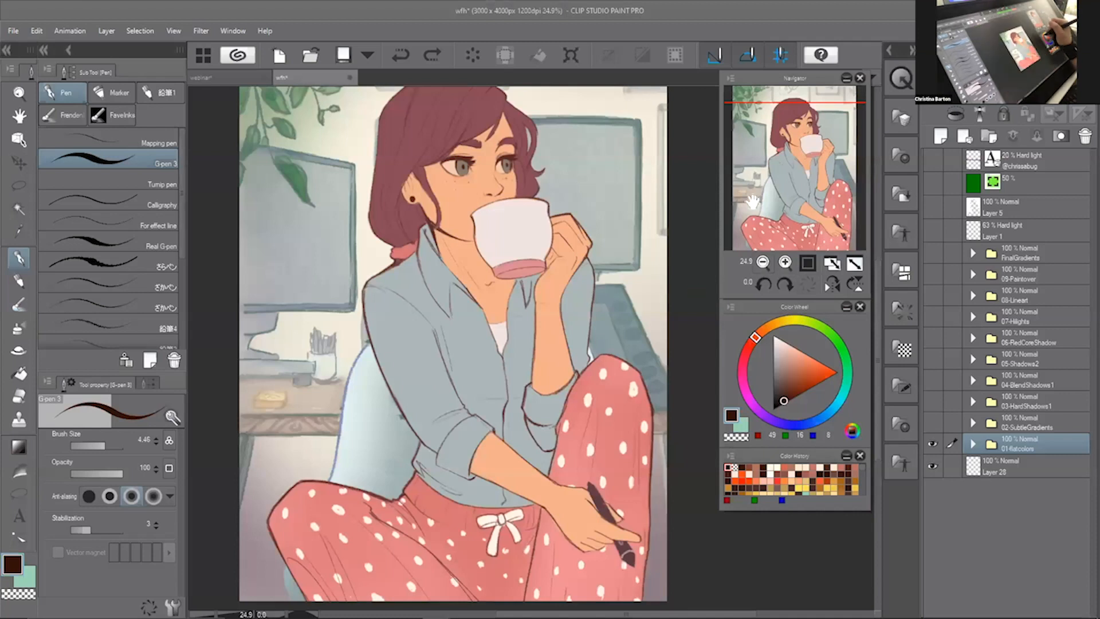
pyautogui.click(785, 262)
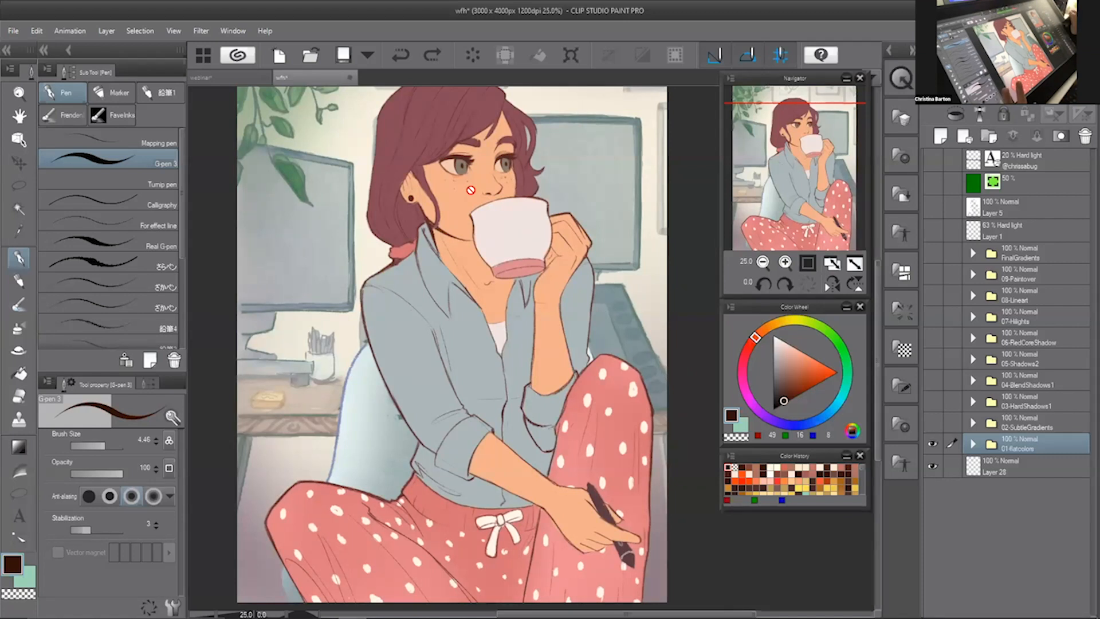
pyautogui.click(973, 445)
pyautogui.scroll(-5, 1064, 519)
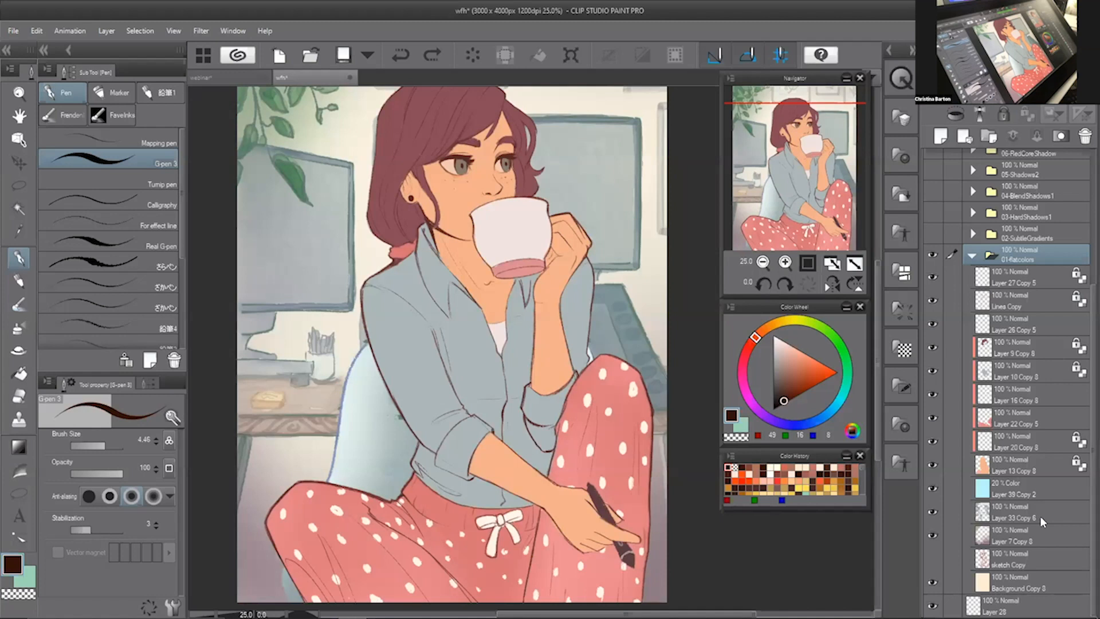
pyautogui.click(1012, 465)
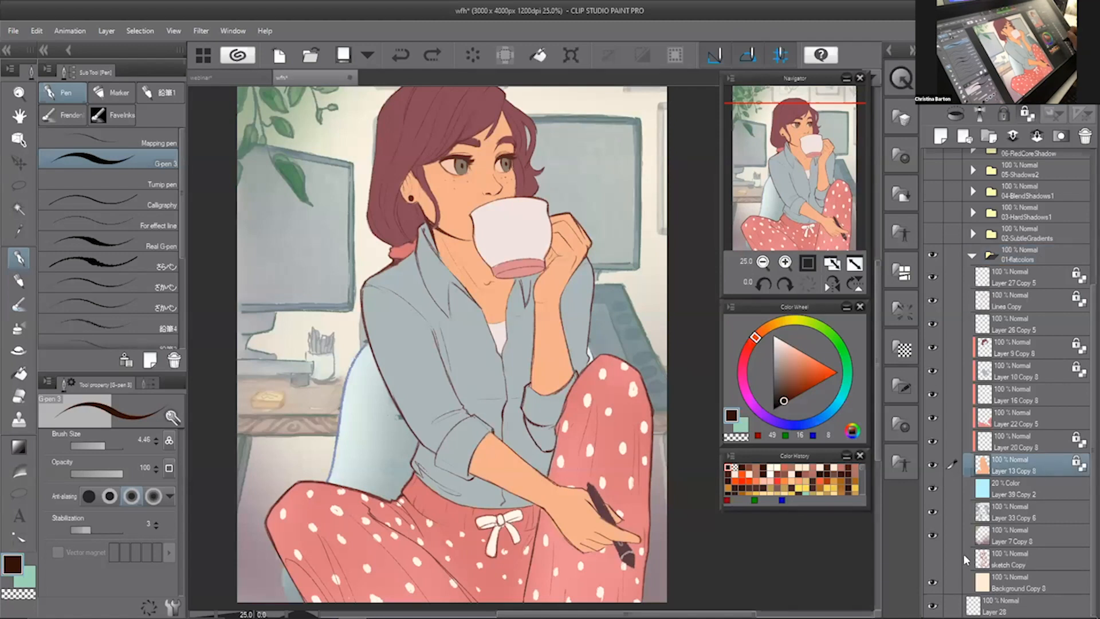
pyautogui.click(933, 465)
pyautogui.click(934, 466)
# - Toggle the clipped color layers off and on one by one, from Layer 20 Copy 8 up to Layer 9 Copy 8, to examine their contents
pyautogui.click(996, 439)
pyautogui.click(934, 441)
pyautogui.click(934, 441)
pyautogui.click(934, 418)
pyautogui.click(934, 417)
pyautogui.click(934, 394)
pyautogui.click(934, 395)
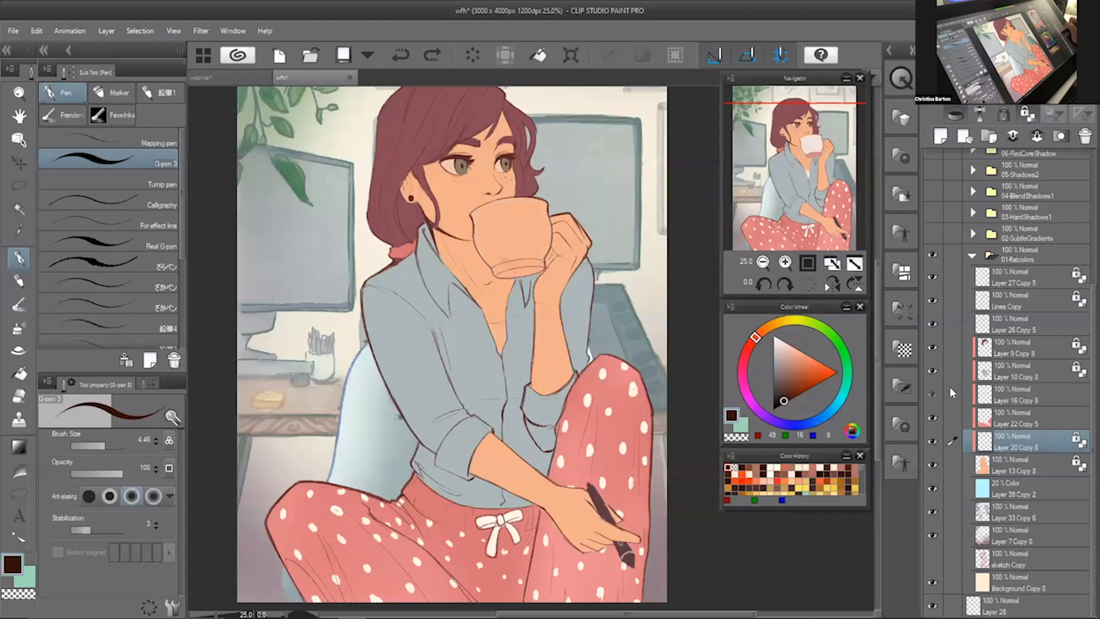
pyautogui.click(934, 371)
pyautogui.click(934, 371)
pyautogui.click(934, 347)
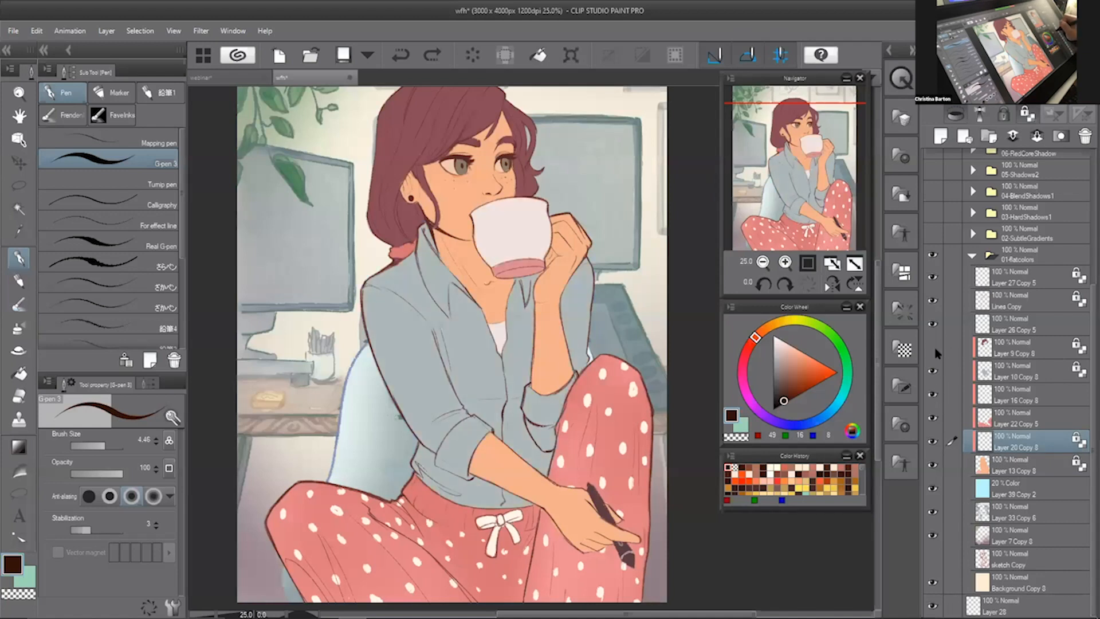
pyautogui.click(934, 347)
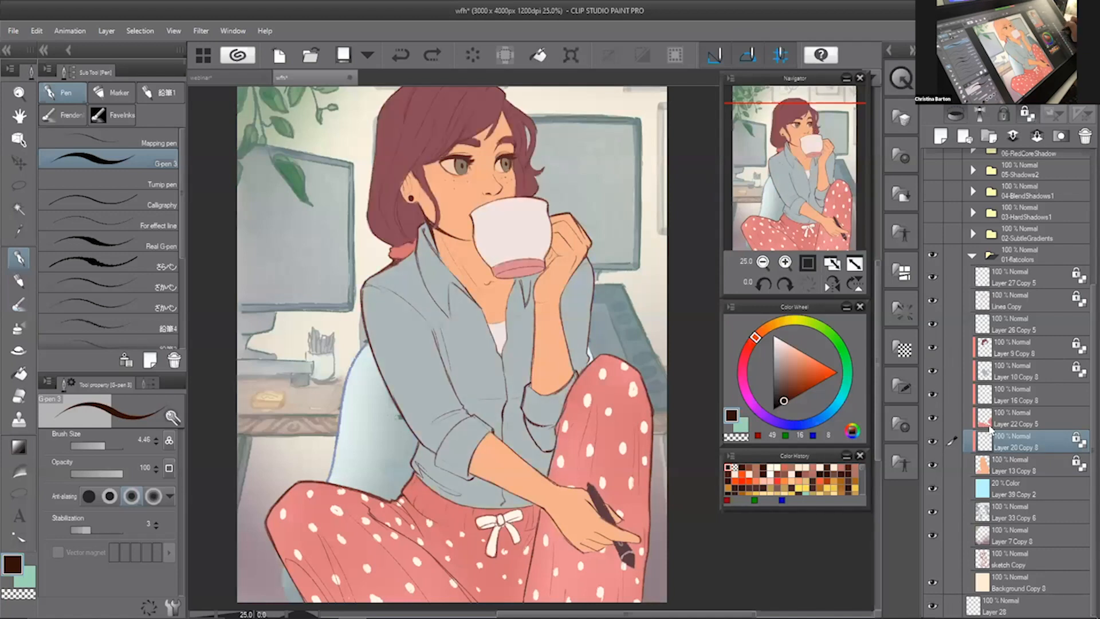
# - Check the pants layer by toggling its visibility, and release the hair layer, Layer 9 Copy 8, from its clipping
pyautogui.click(1016, 350)
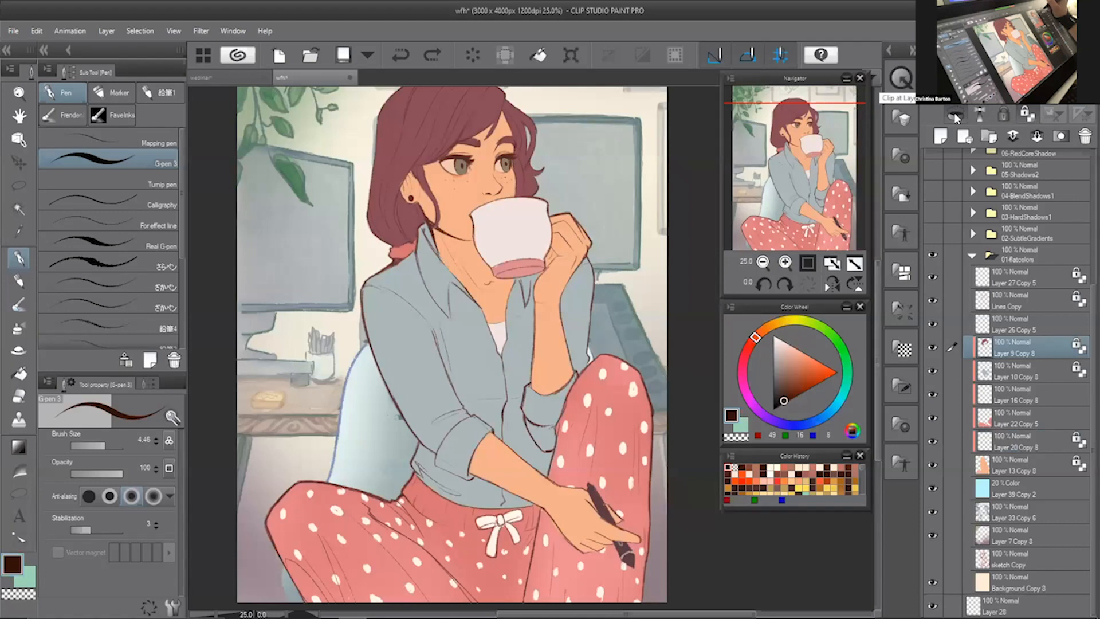
pyautogui.click(933, 418)
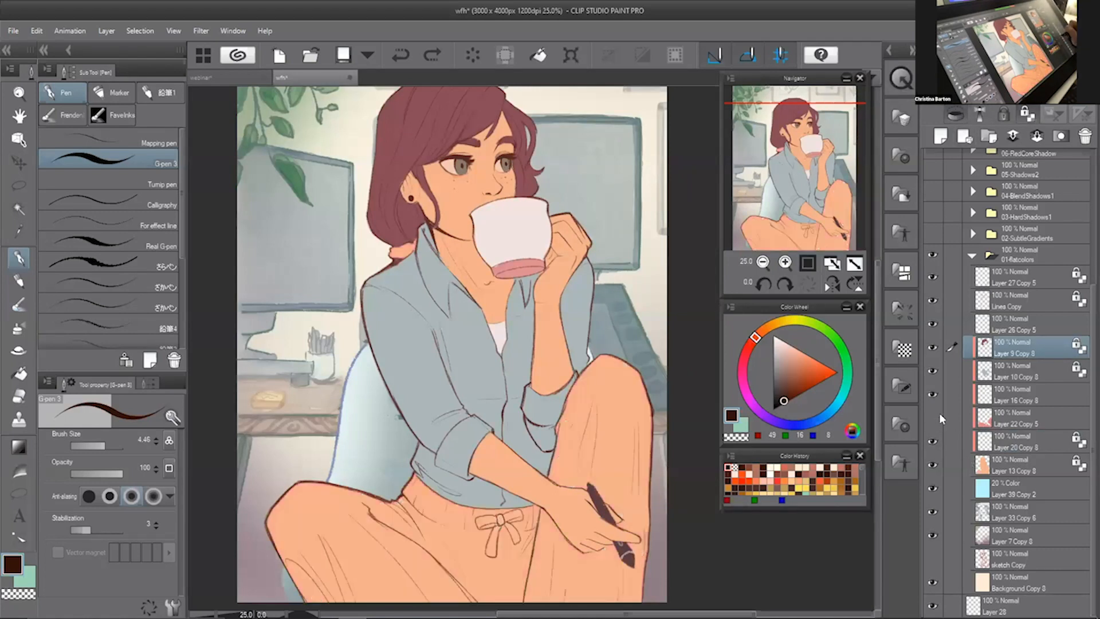
pyautogui.click(933, 418)
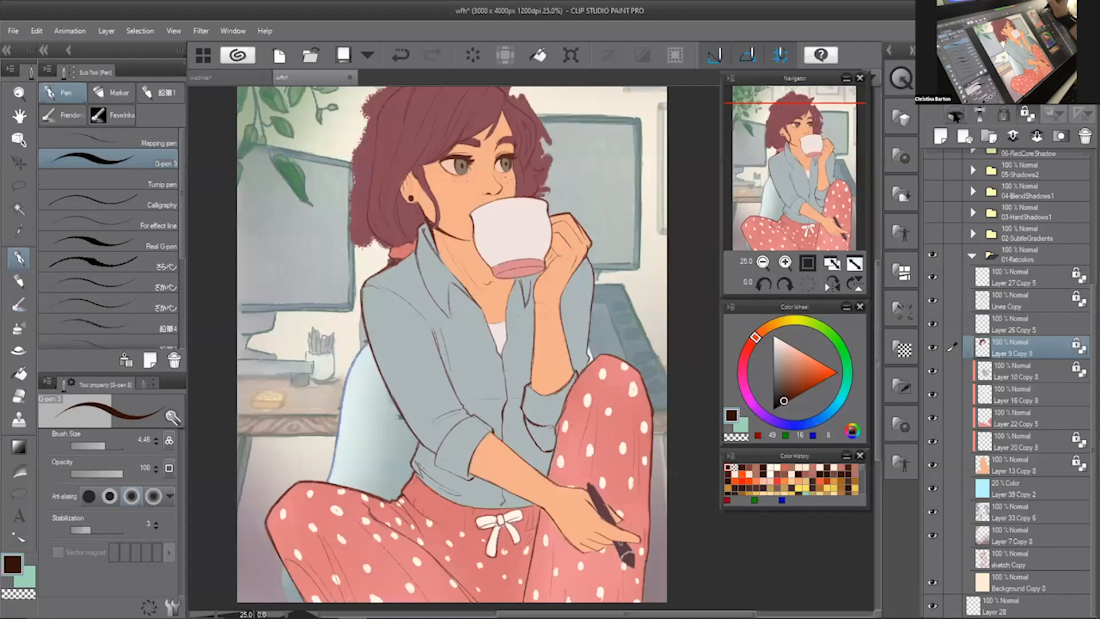
pyautogui.moveTo(472, 112); pyautogui.dragTo(468, 190)
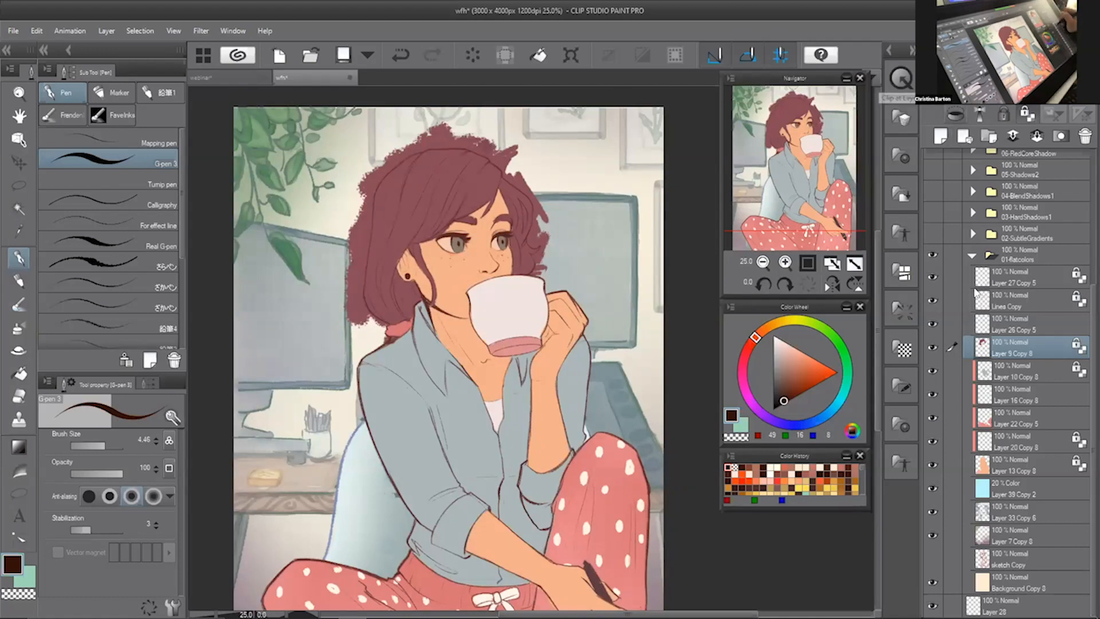
# - Clip the hair layer and Layer 26 Copy 5 to the layer below, and select the Lines Copy layer
pyautogui.click(1020, 324)
pyautogui.click(1018, 301)
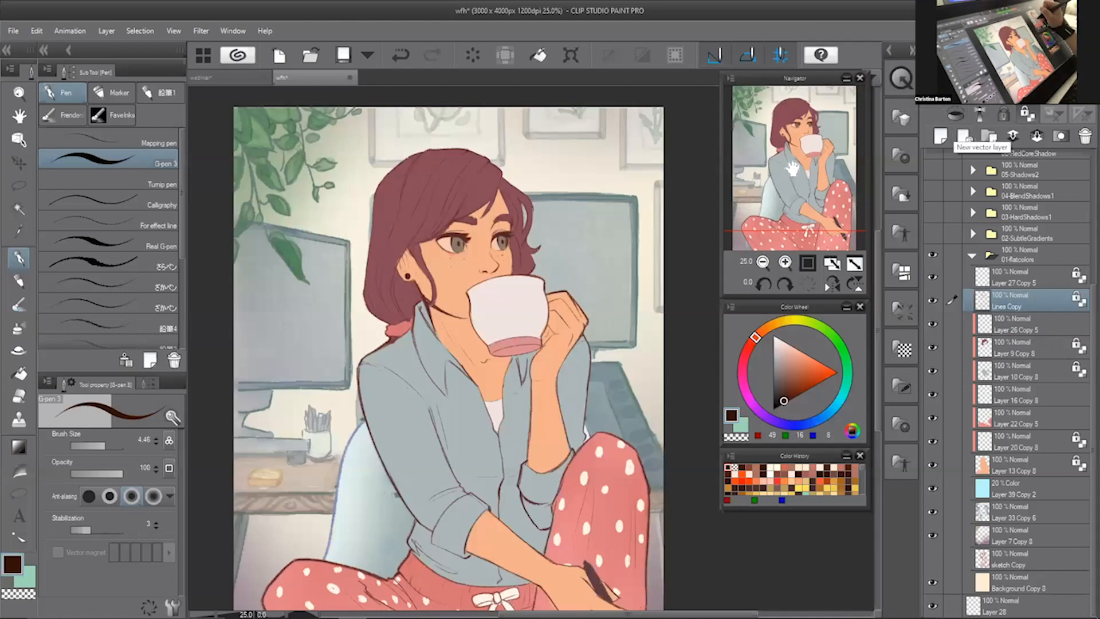
pyautogui.moveTo(792, 168); pyautogui.dragTo(792, 178)
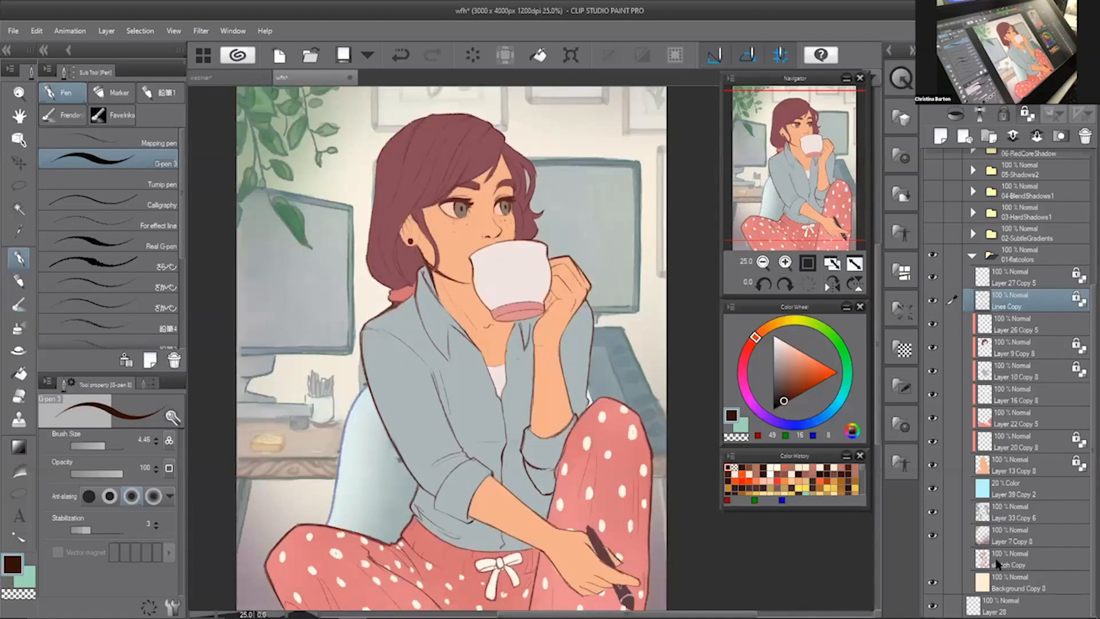
# - On the skin layer, Layer 13 Copy 8, choose the Soft airbrush and shift the sampled skin tone to a salmon pink
pyautogui.click(998, 464)
pyautogui.moveTo(802, 154); pyautogui.dragTo(805, 150)
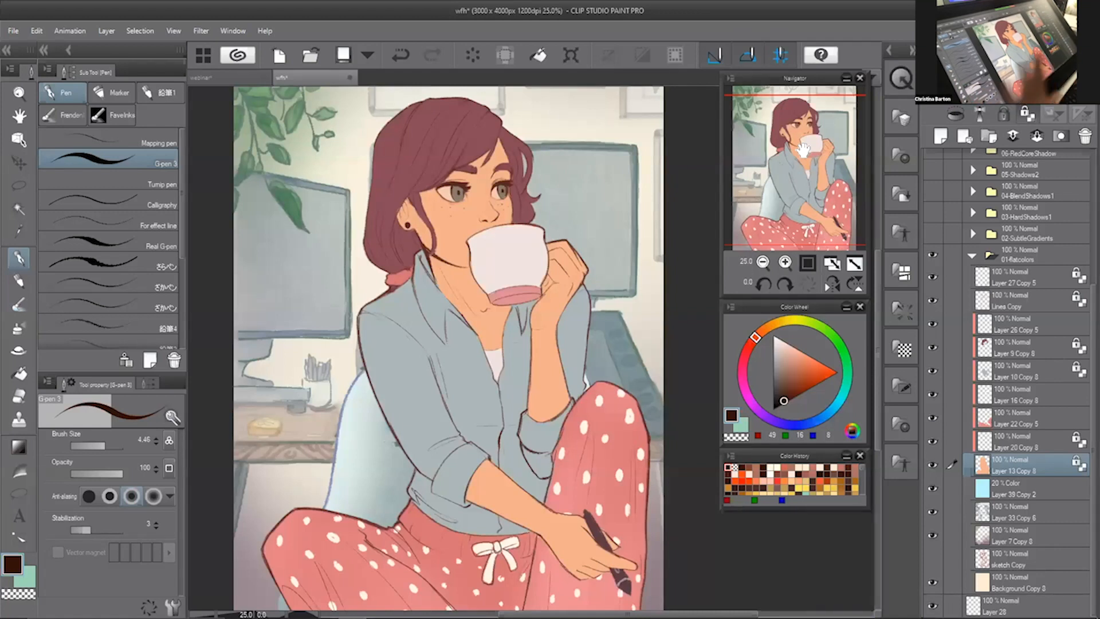
pyautogui.press('b')
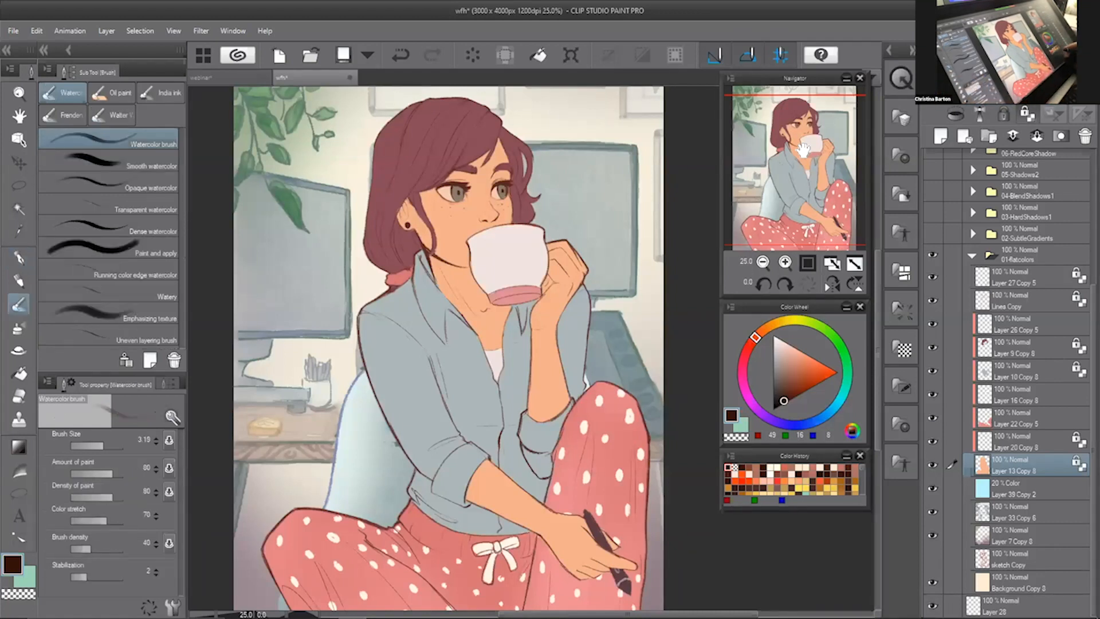
pyautogui.press('b')
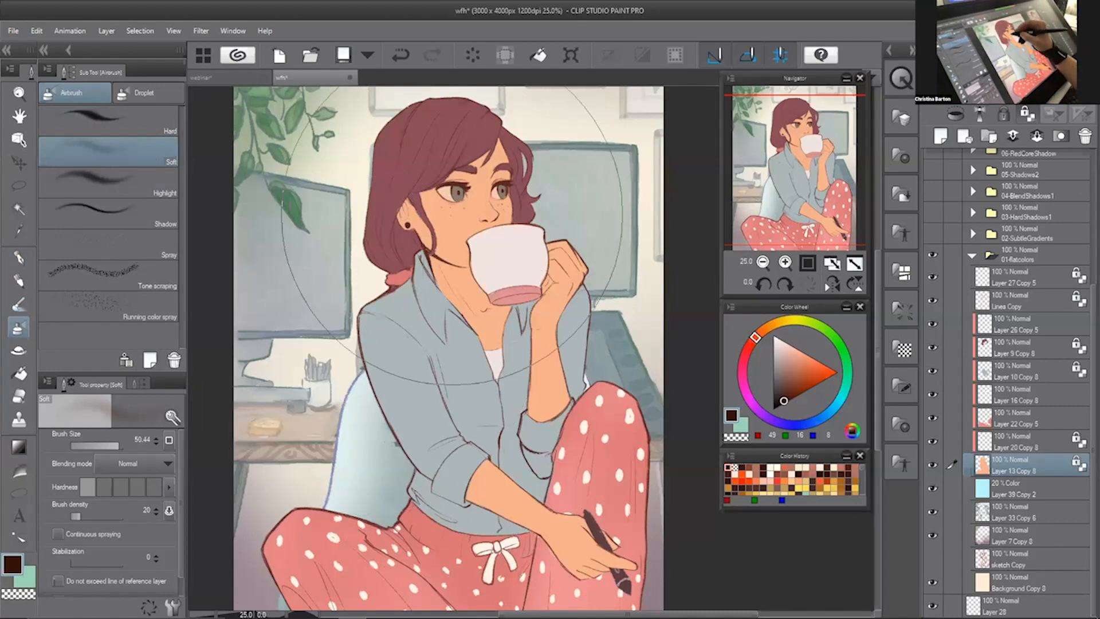
pyautogui.keyDown('alt'); pyautogui.click(425, 163); pyautogui.keyUp('alt')
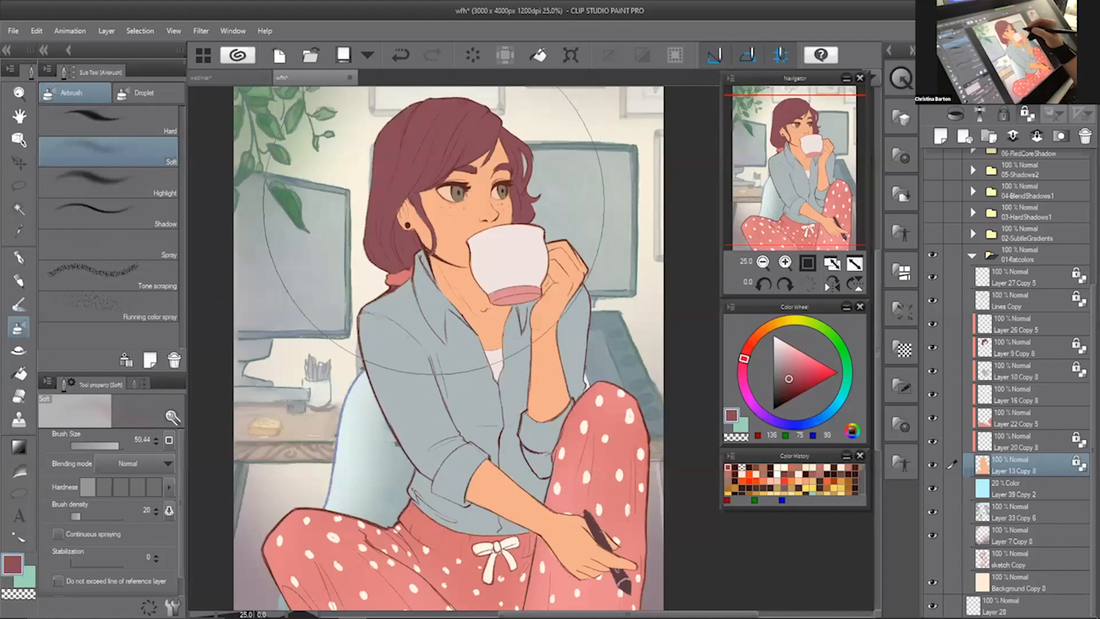
pyautogui.keyDown('alt'); pyautogui.click(458, 228); pyautogui.keyUp('alt')
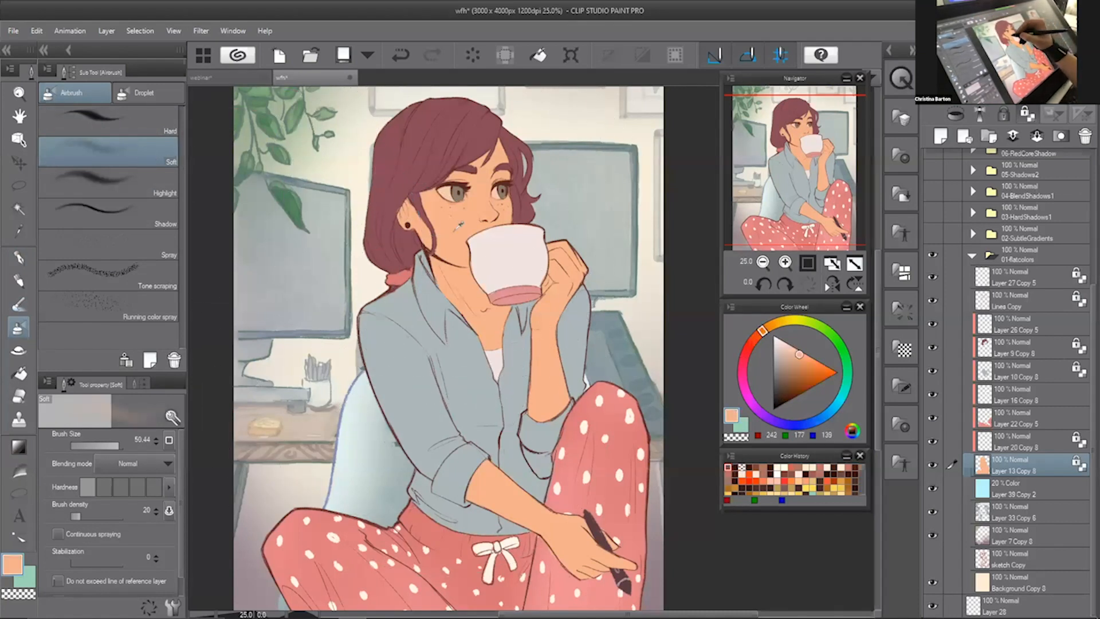
pyautogui.click(748, 344)
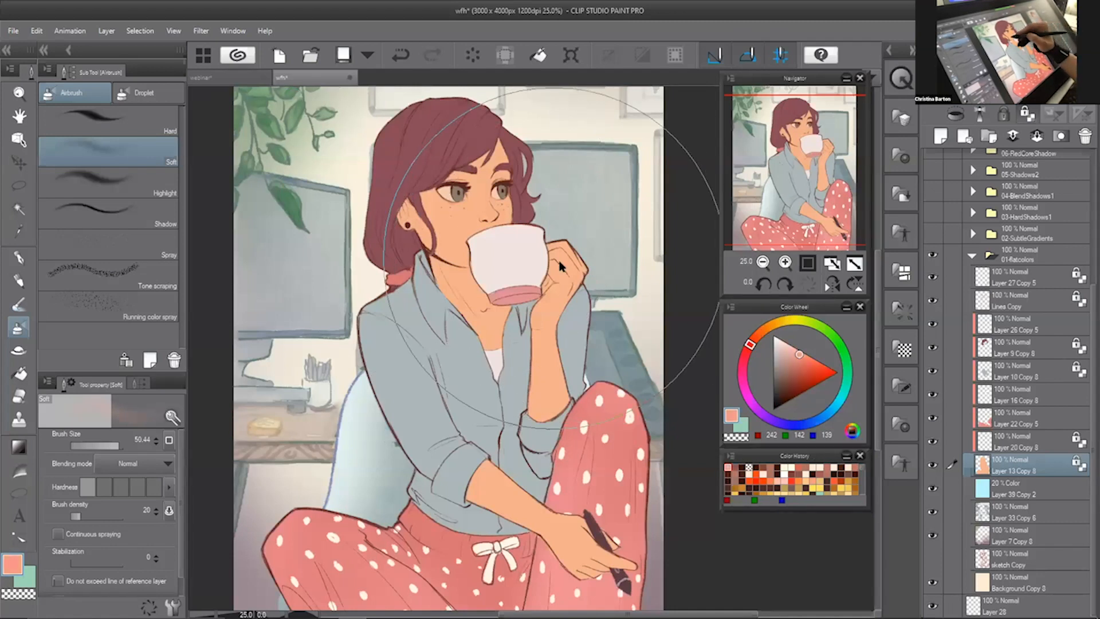
# - Airbrush a soft blush onto the cheek with brush size 5.72 and a stronger coral red, RGB 255, 90, 84
pyautogui.press('[')
pyautogui.press('[')
pyautogui.press('[')
pyautogui.press('[')
pyautogui.press('[')
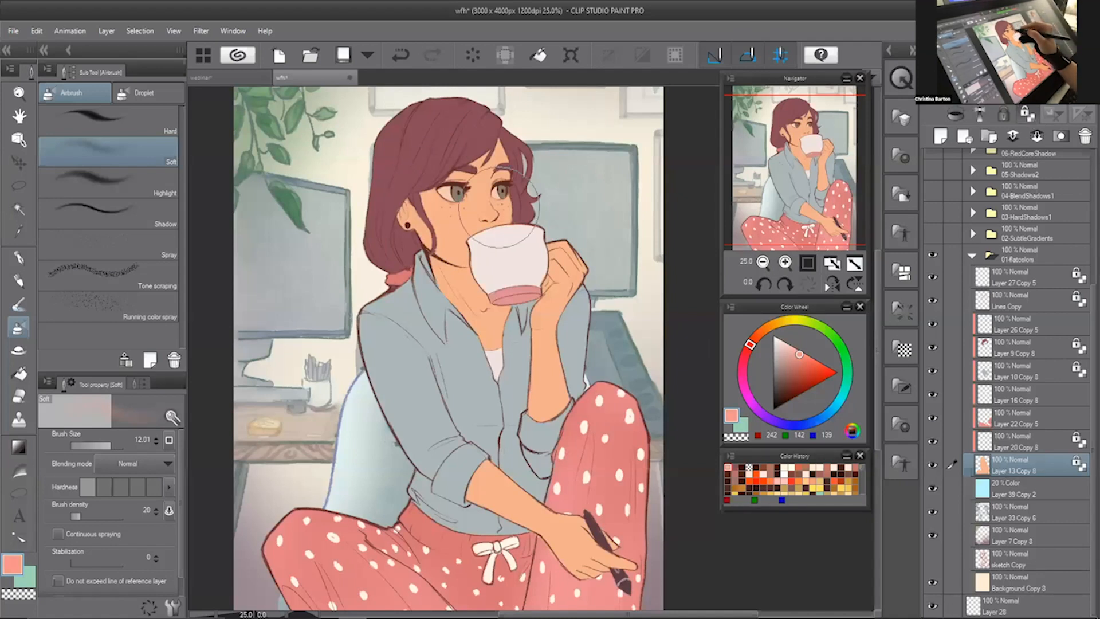
pyautogui.moveTo(514, 205); pyautogui.dragTo(486, 240)
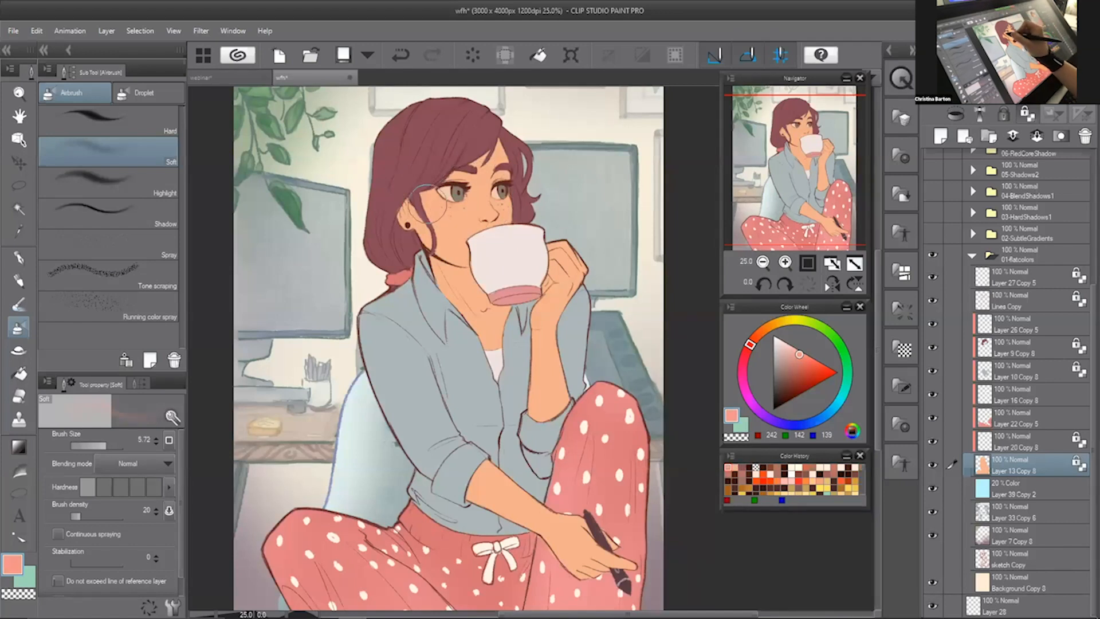
pyautogui.hotkey('ctrl', 'z')
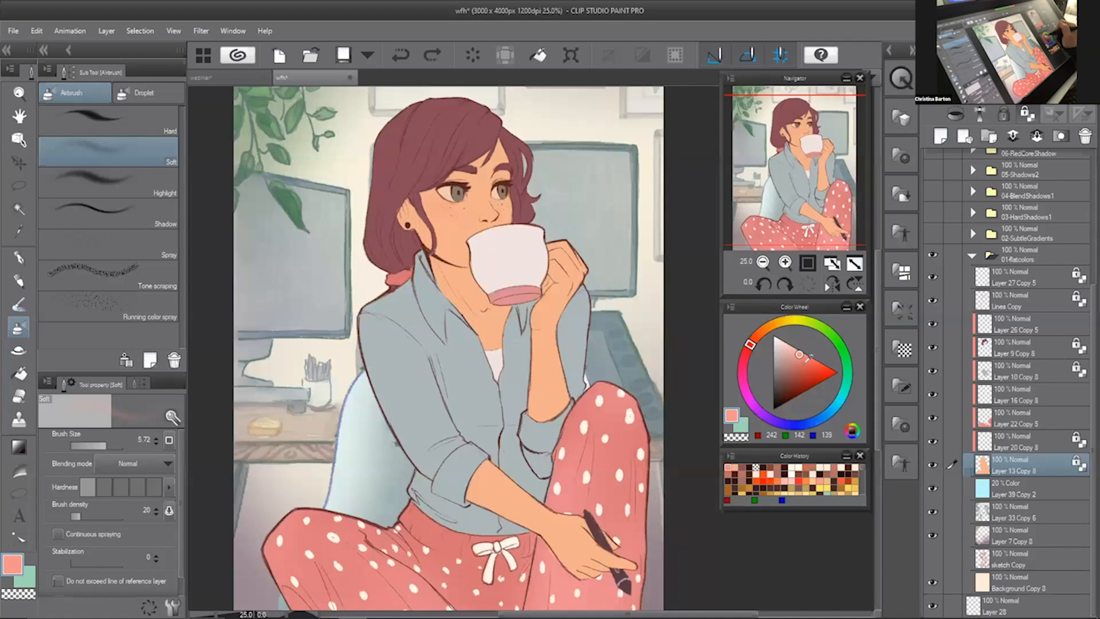
pyautogui.click(816, 360)
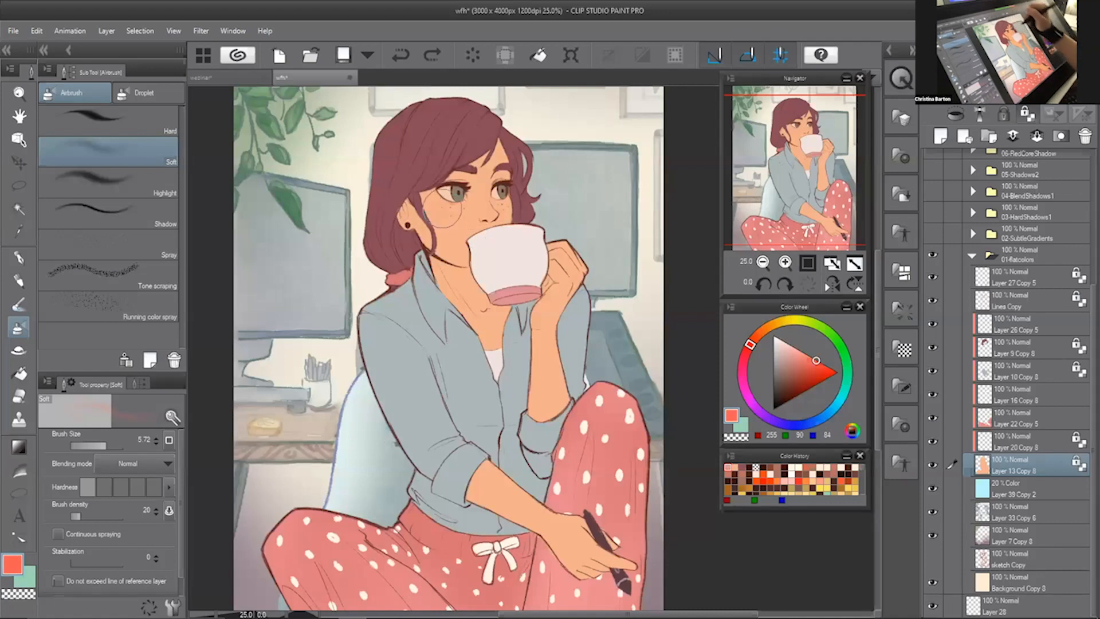
pyautogui.moveTo(439, 221); pyautogui.dragTo(459, 223)
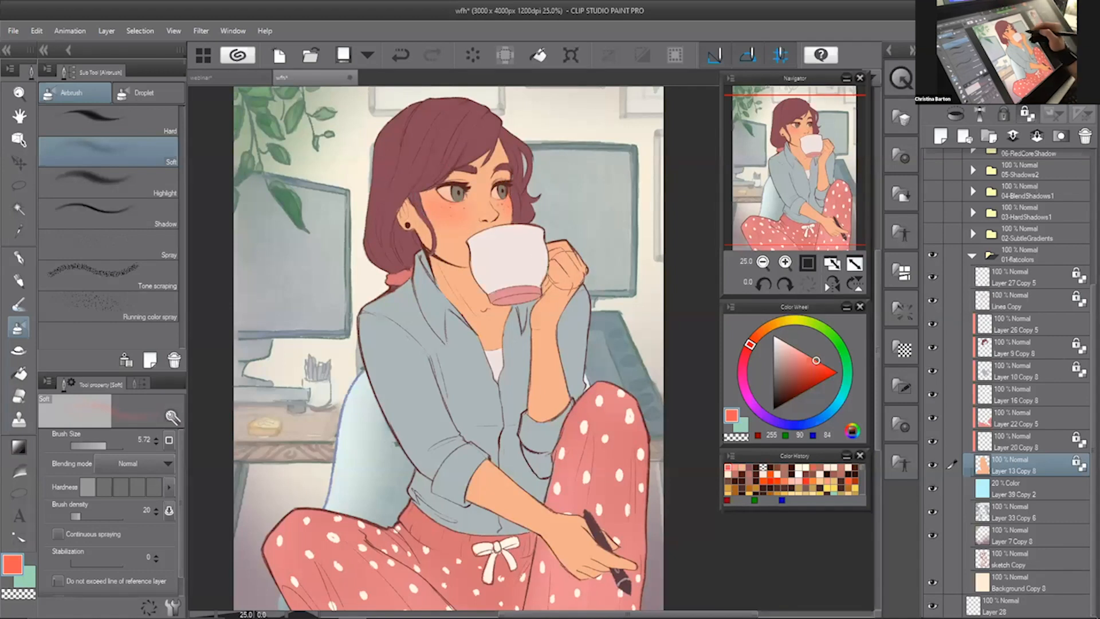
# - Tint the fingers with the same coral red using a larger airbrush, and undo the last stroke on the face
pyautogui.press(']')
pyautogui.press(']')
pyautogui.press(']')
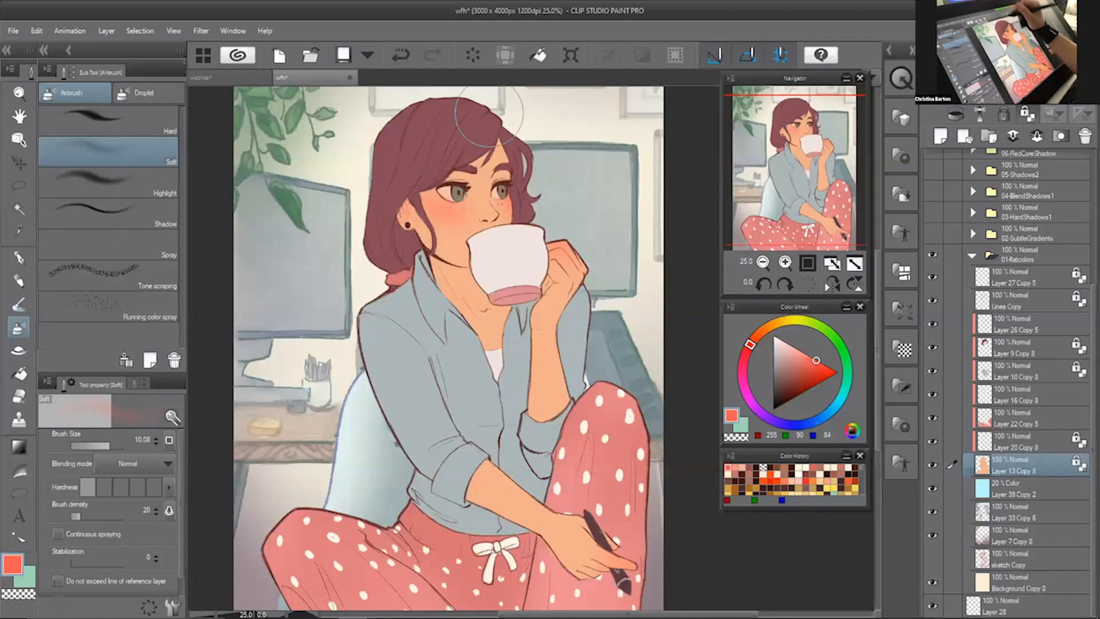
pyautogui.moveTo(521, 158)
pyautogui.mouseDown()
pyautogui.moveTo(534, 166)
pyautogui.moveTo(501, 202)
pyautogui.mouseUp()
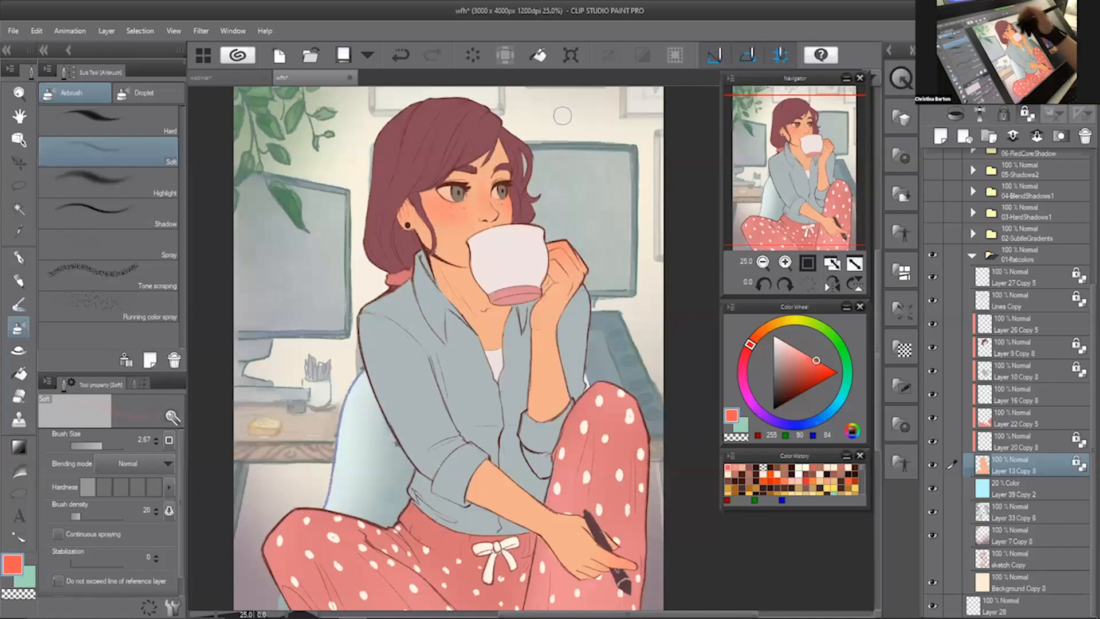
pyautogui.hotkey('ctrl', 'z')
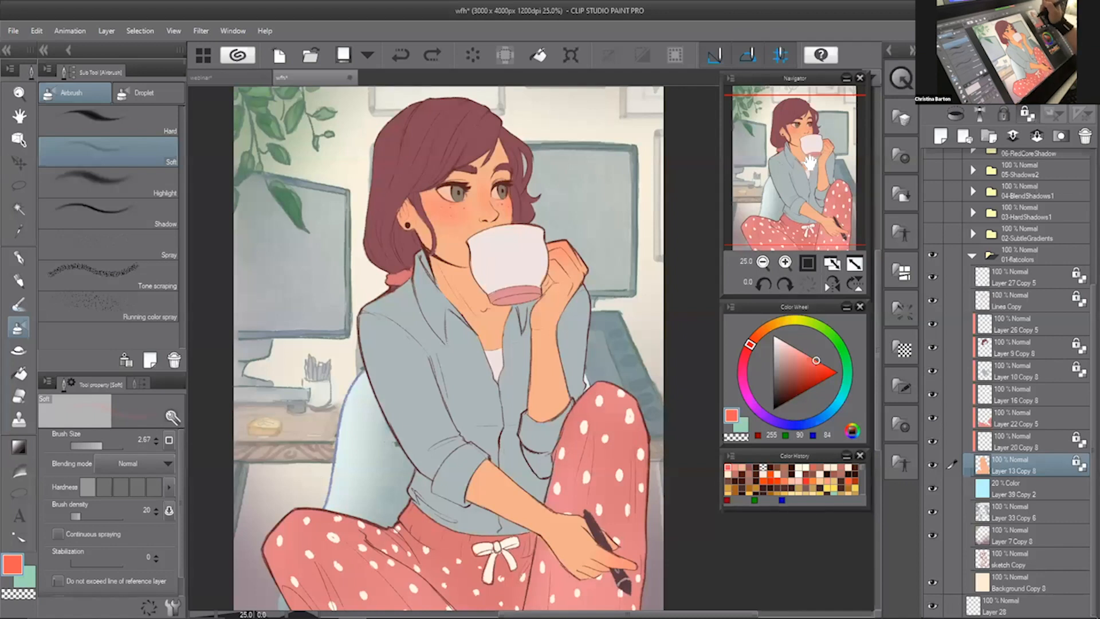
# - Sample the skin tone from the face and lighten it to a pale peach, RGB 255, 211, 185
pyautogui.moveTo(810, 163); pyautogui.dragTo(809, 160)
pyautogui.keyDown('alt'); pyautogui.click(501, 156); pyautogui.keyUp('alt')
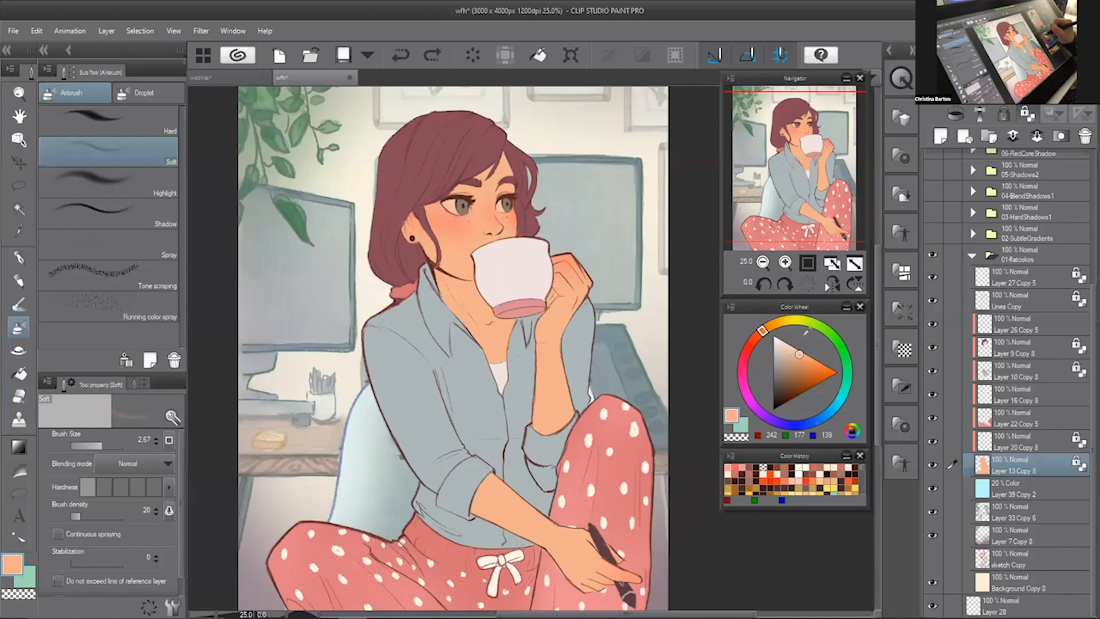
pyautogui.click(792, 345)
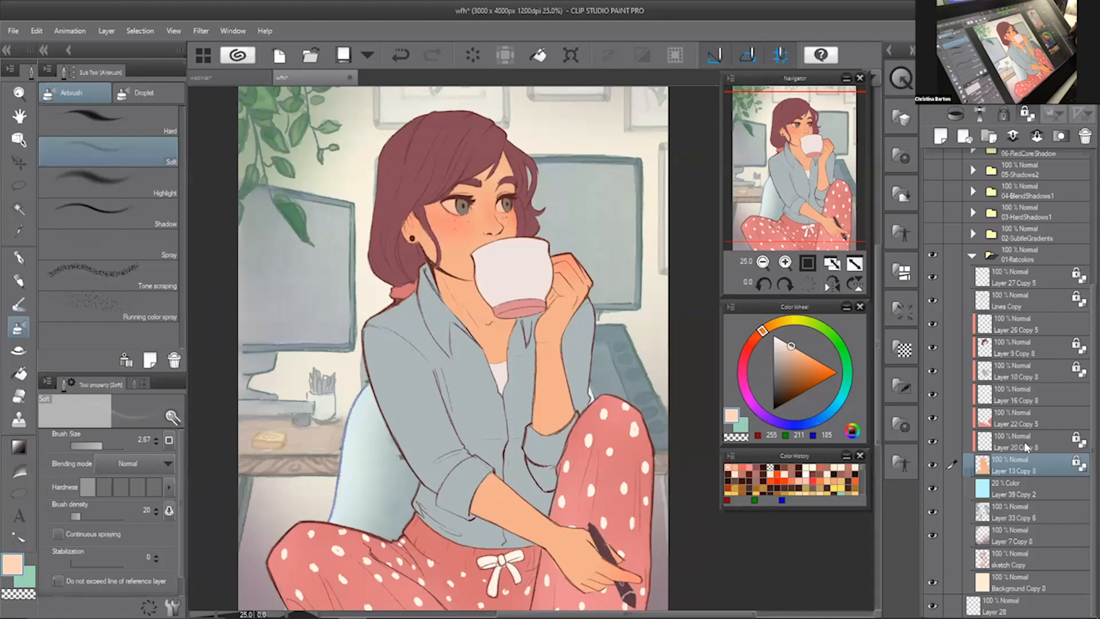
# - Add a new raster layer directly above Layer 26 Copy 5 in the 01-flatcolors folder
pyautogui.click(1023, 322)
pyautogui.click(942, 137)
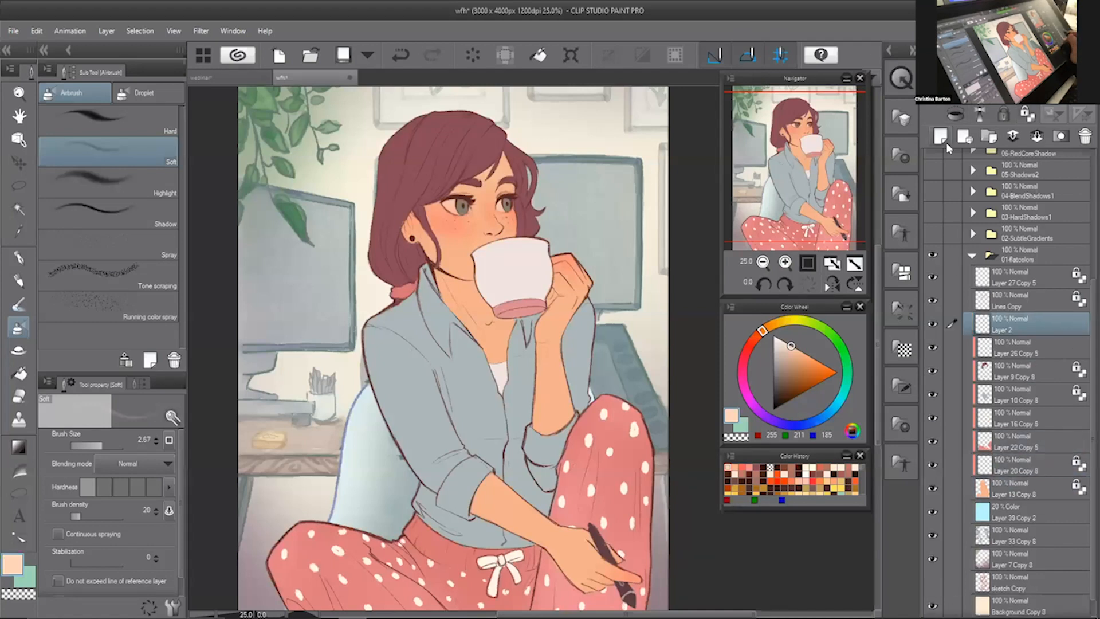
# - Hide the clipped color layers and add a new raster layer named b directly above Layer 13 Copy 8
pyautogui.press('p')
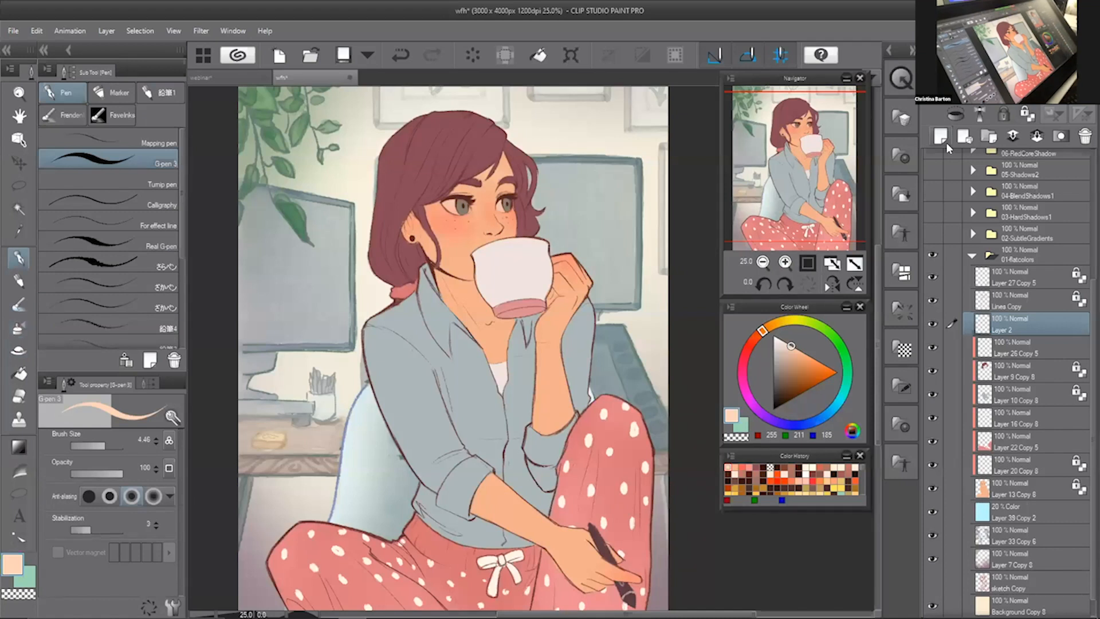
pyautogui.click(982, 456)
pyautogui.click(1011, 489)
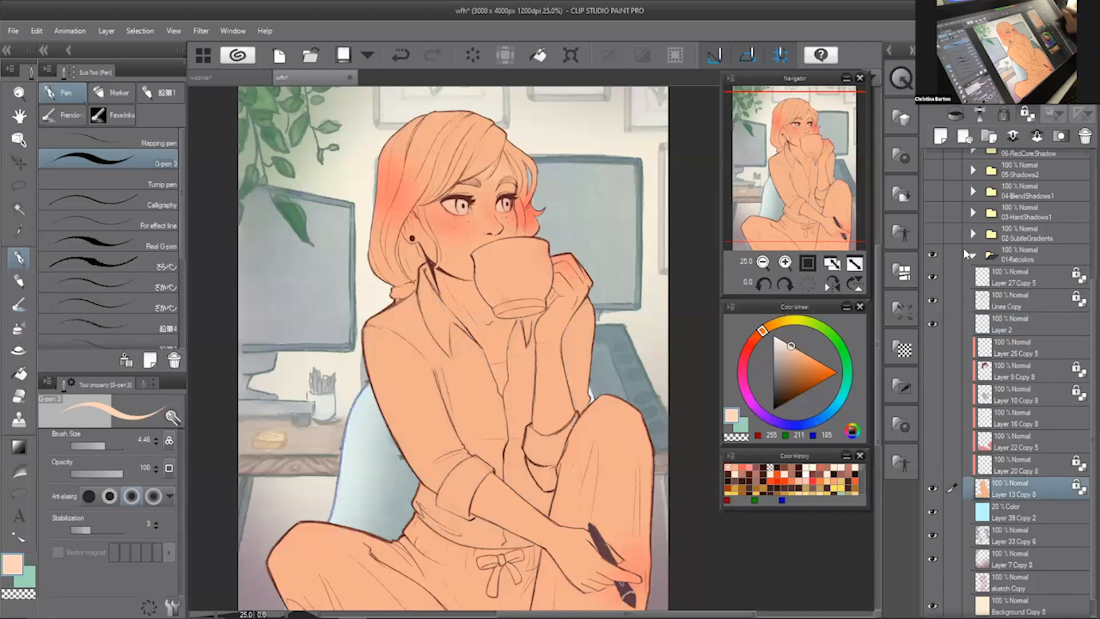
pyautogui.click(940, 136)
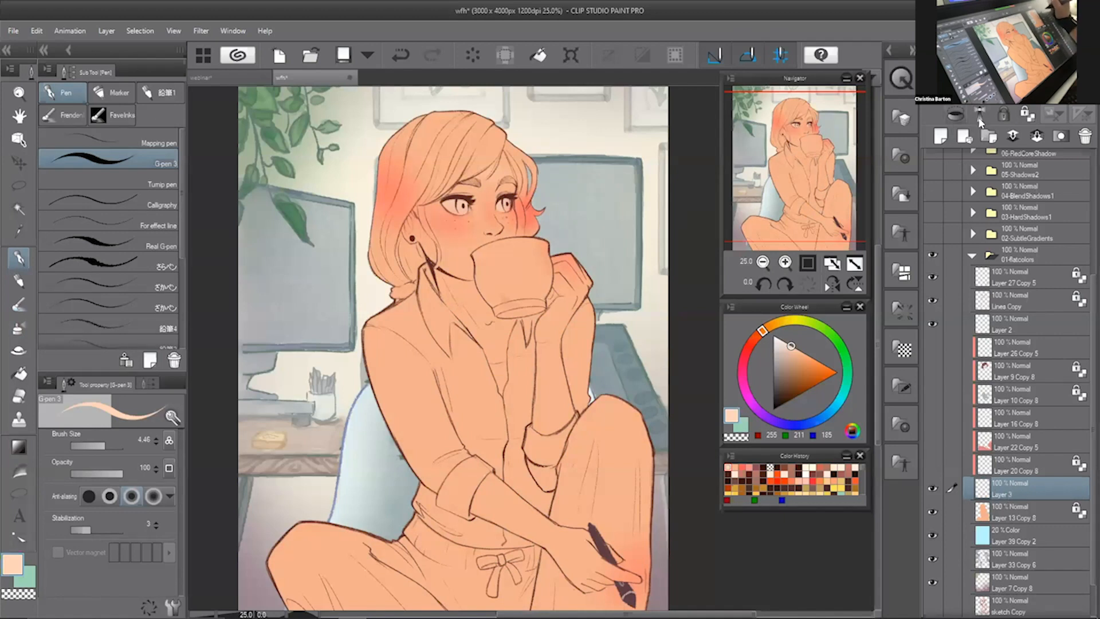
pyautogui.doubleClick(1022, 491)
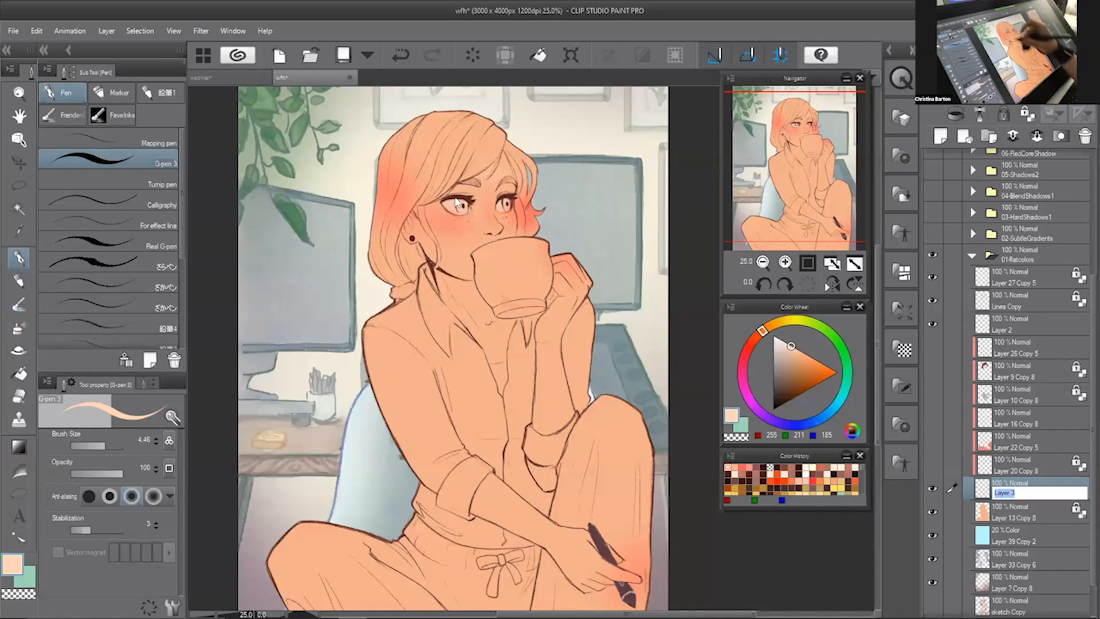
pyautogui.write('b')
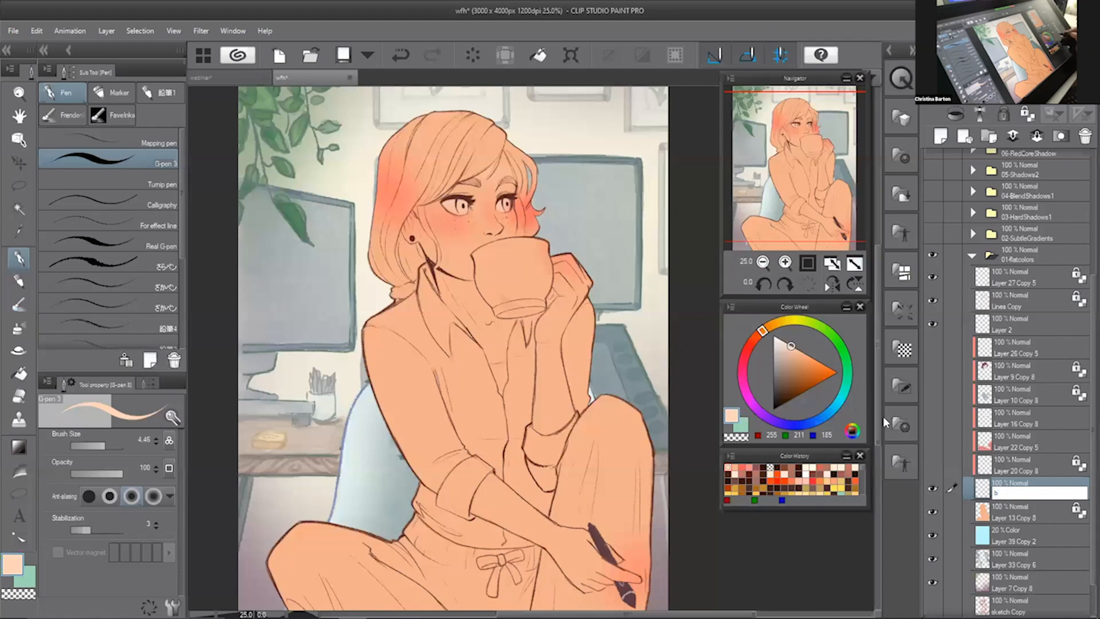
# - Paint a solid dark red beret, RGB 120, 33, 41, over the character's head with the G-pen at brush size 5.05
pyautogui.click(744, 351)
pyautogui.moveTo(805, 379); pyautogui.dragTo(795, 387)
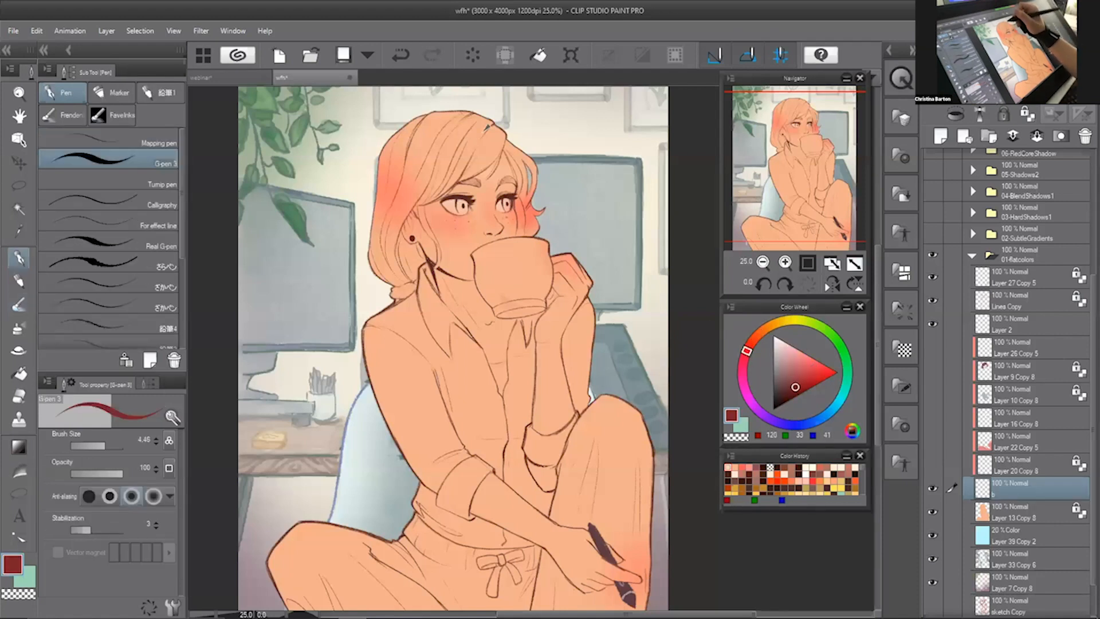
pyautogui.press(']')
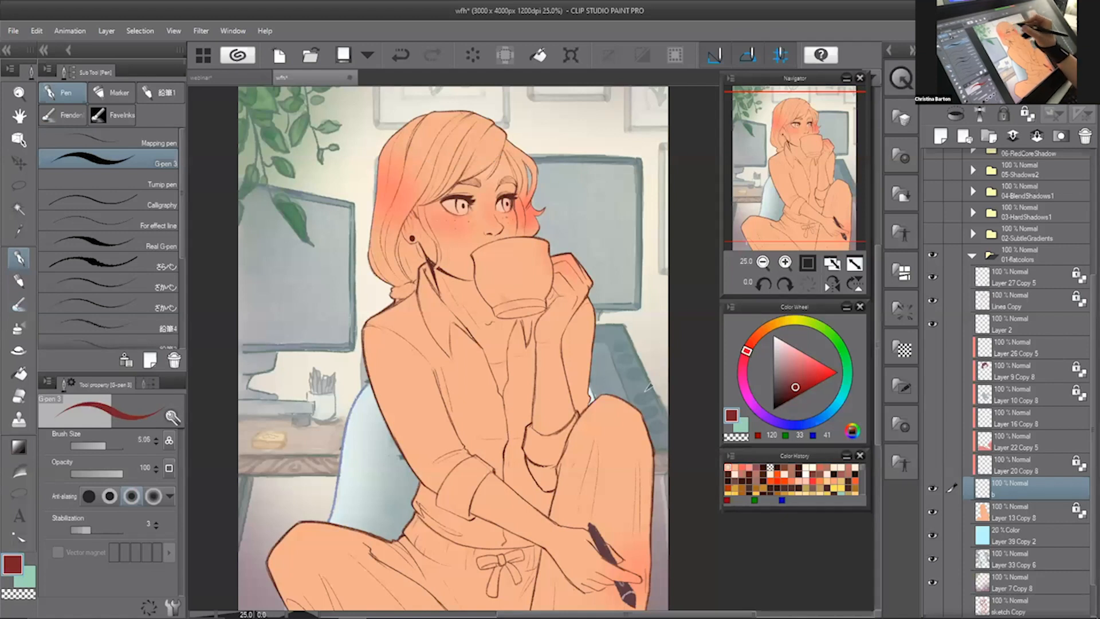
pyautogui.moveTo(402, 160); pyautogui.dragTo(481, 106)
pyautogui.moveTo(355, 183)
pyautogui.mouseDown()
pyautogui.moveTo(493, 115)
pyautogui.moveTo(490, 94)
pyautogui.moveTo(367, 212)
pyautogui.moveTo(384, 212)
pyautogui.moveTo(438, 147)
pyautogui.moveTo(520, 119)
pyautogui.moveTo(469, 152)
pyautogui.mouseUp()
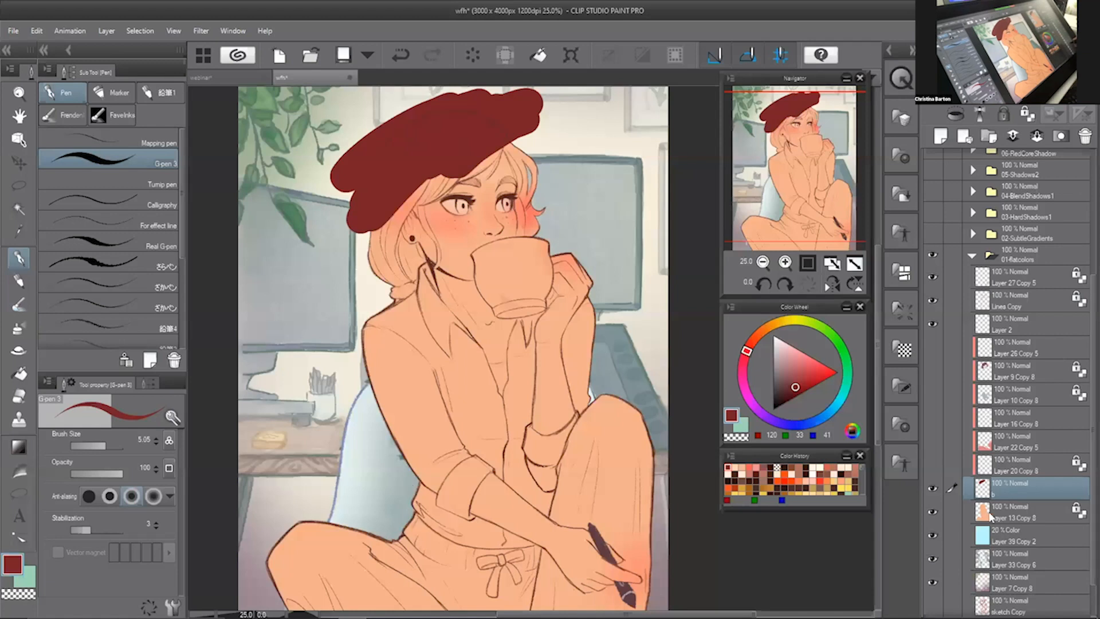
# - Clip layer b to the skin base Layer 13 Copy 8, hide layer b, and show the other clipped color layers
pyautogui.click(933, 514)
pyautogui.click(931, 513)
pyautogui.click(931, 513)
pyautogui.click(931, 515)
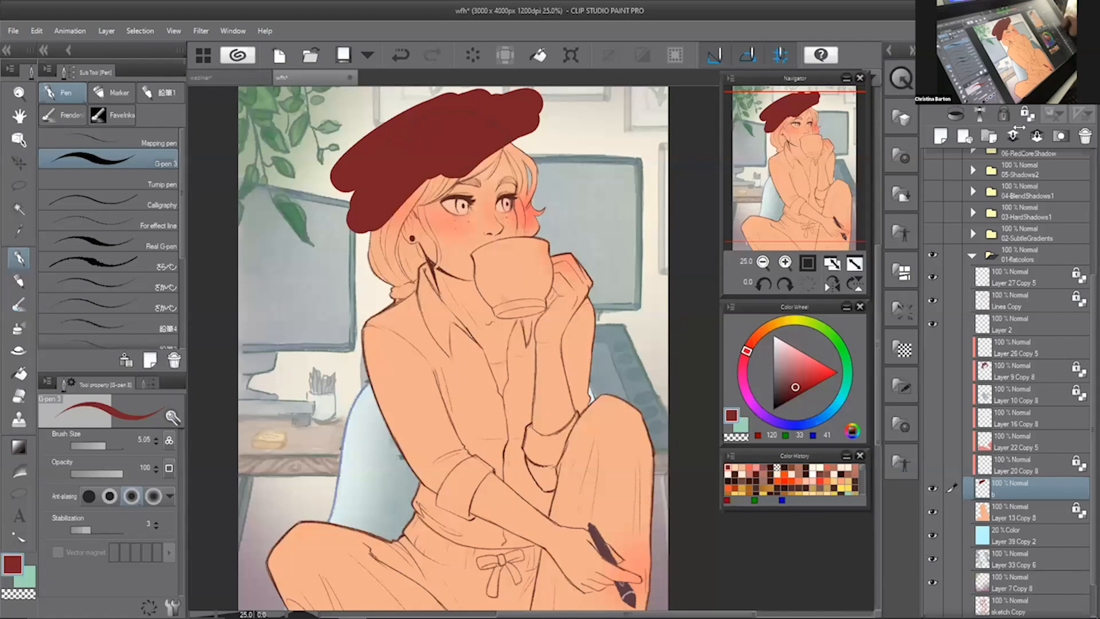
pyautogui.click(956, 113)
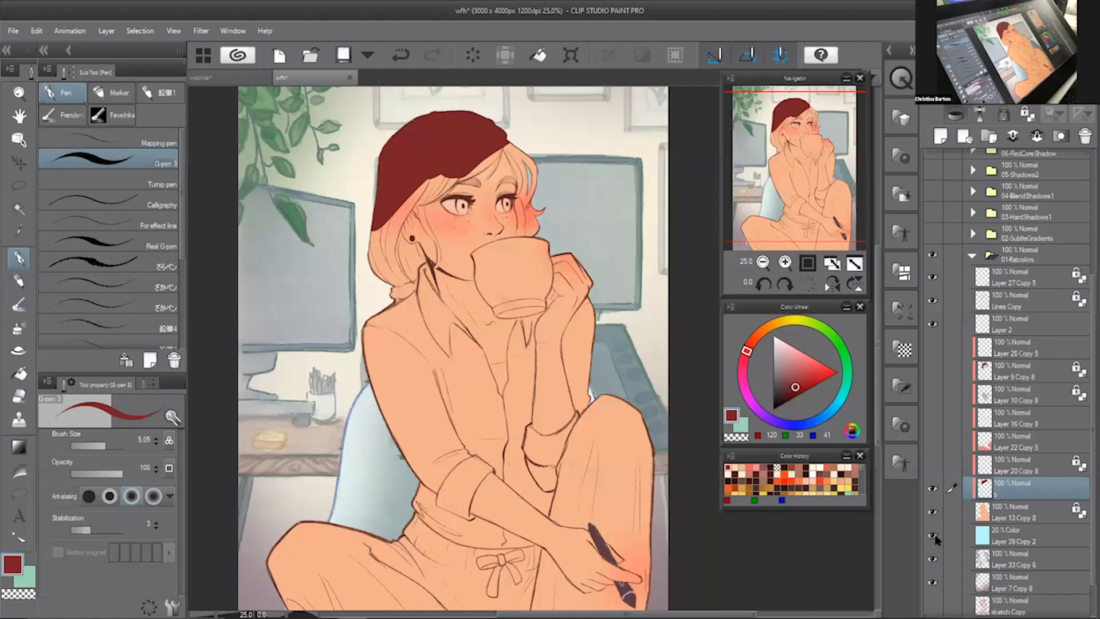
pyautogui.click(933, 489)
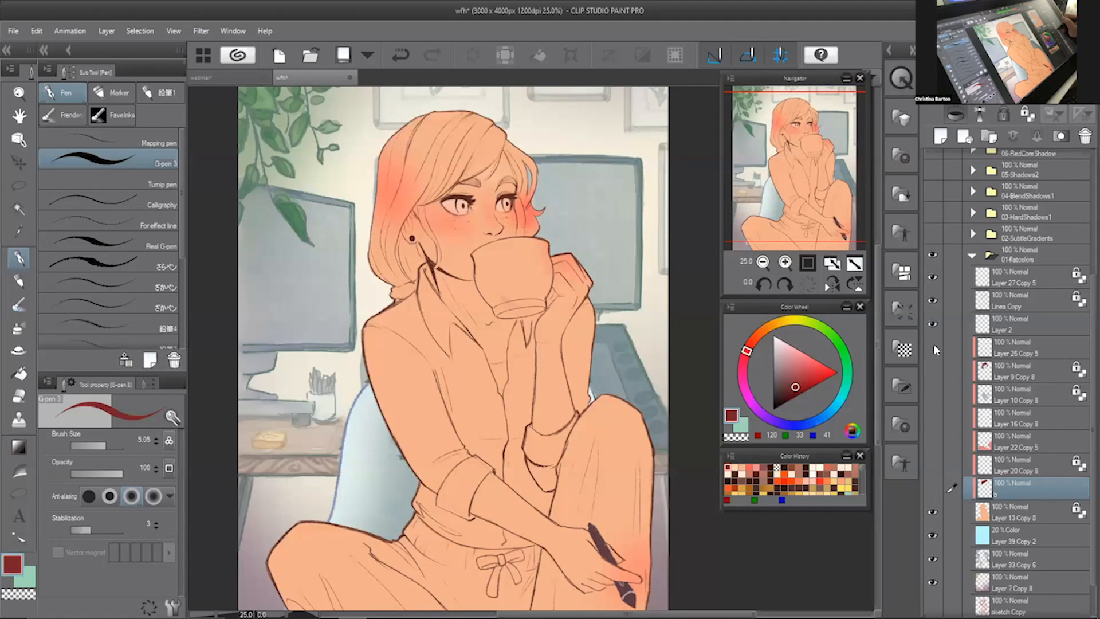
pyautogui.click(933, 465)
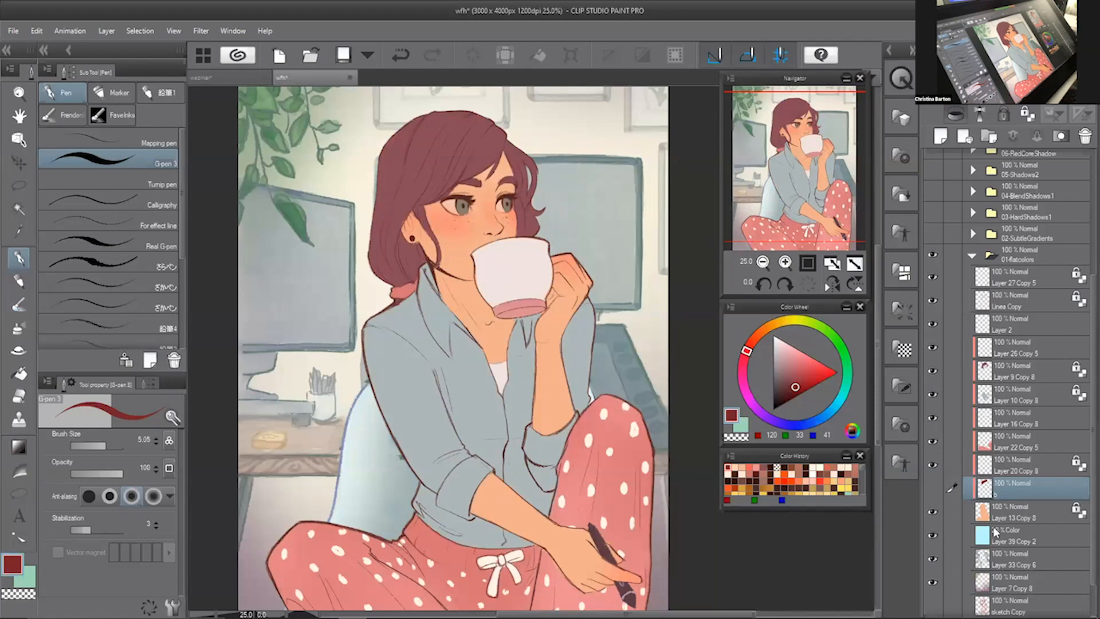
# - Select Layer 13 Copy 8 and hide every layer above it in the 01-flatcolors folder except Linea Copy
pyautogui.click(1005, 510)
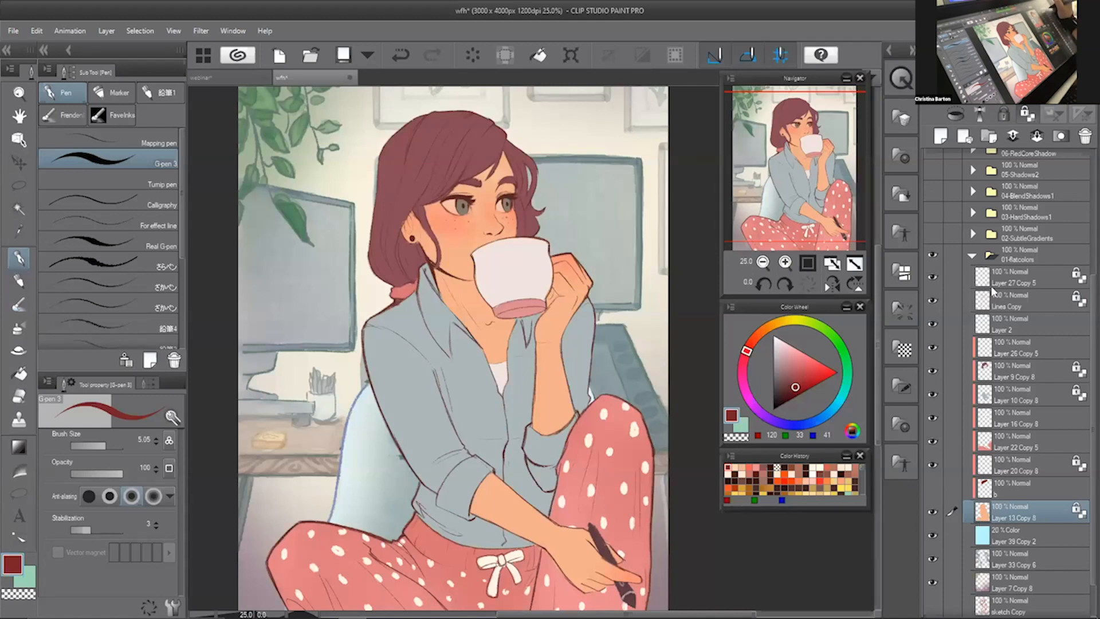
pyautogui.click(934, 463)
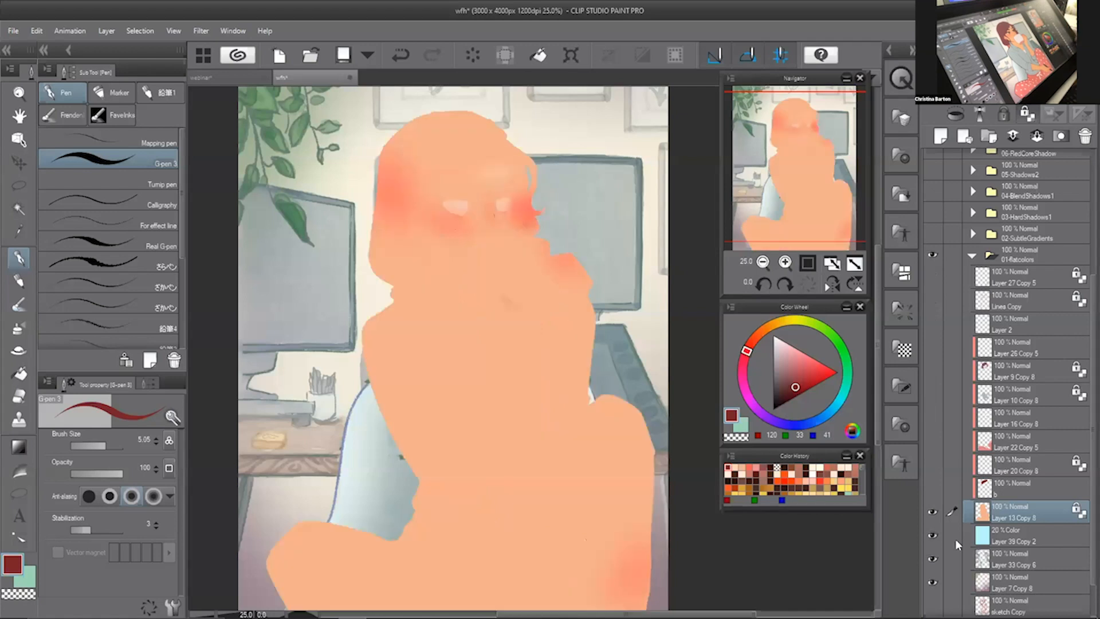
pyautogui.click(931, 299)
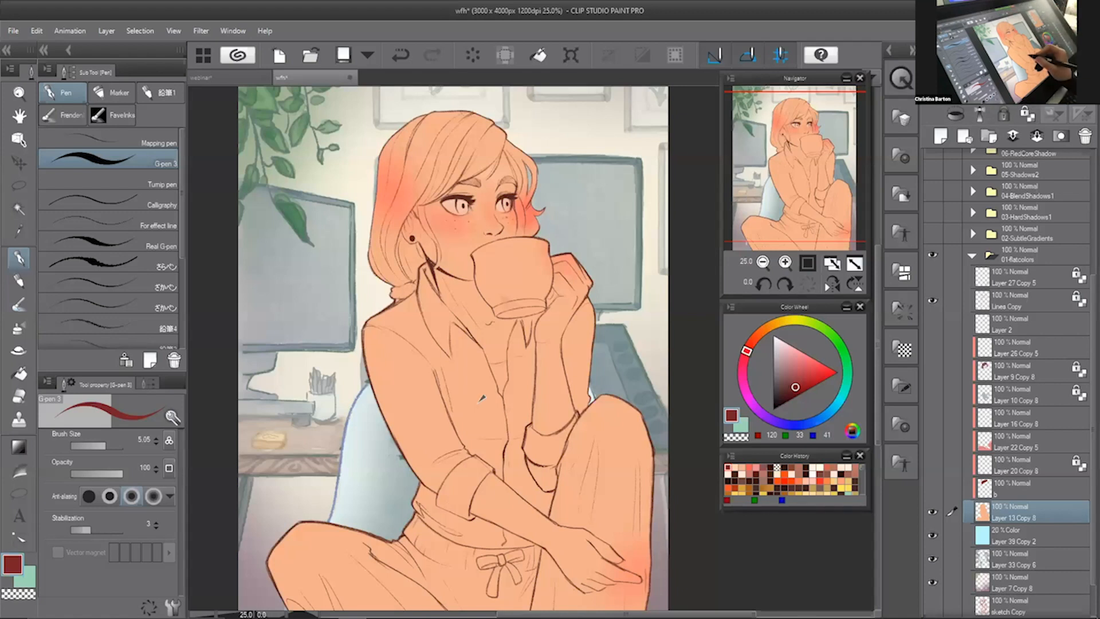
# - Scribble dark red Rough pencil strokes across the shoulder and past the silhouette with transparent pixels unlocked, and undo them
pyautogui.press('p')
pyautogui.click(428, 369)
pyautogui.moveTo(339, 440)
pyautogui.mouseDown()
pyautogui.moveTo(431, 361)
pyautogui.moveTo(311, 456)
pyautogui.moveTo(449, 284)
pyautogui.moveTo(453, 230)
pyautogui.moveTo(356, 408)
pyautogui.moveTo(345, 459)
pyautogui.moveTo(313, 387)
pyautogui.mouseUp()
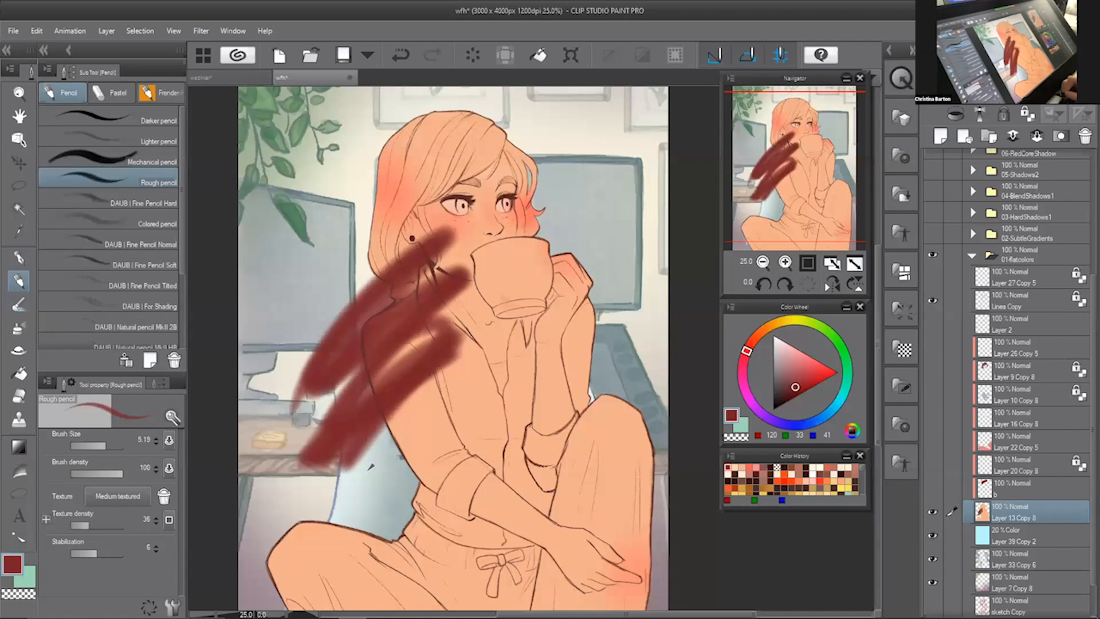
pyautogui.click(1026, 117)
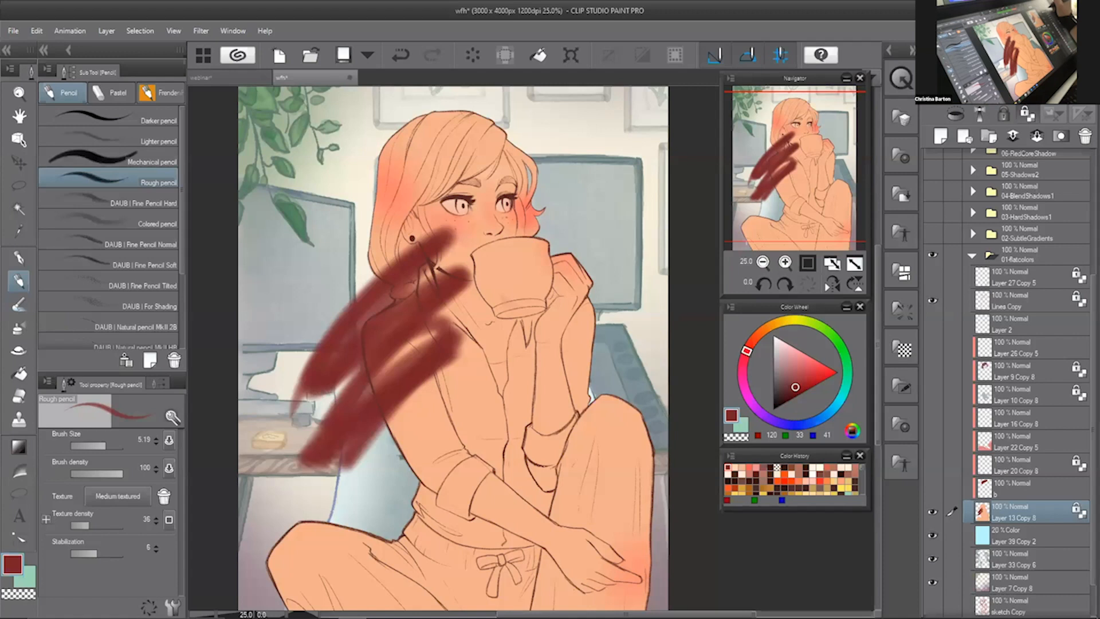
pyautogui.click(1027, 116)
pyautogui.click(1012, 135)
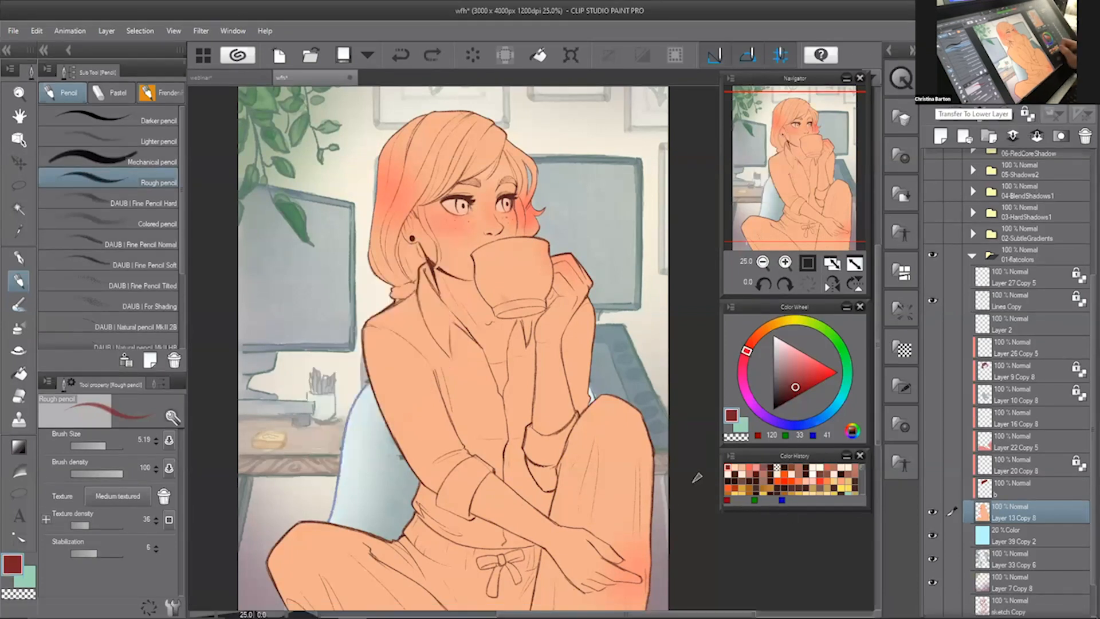
# - Lock transparent pixels on Layer 13 Copy 8, test a pencil stroke on the sleeve, undo it, and show the clipped layers
pyautogui.click(1027, 115)
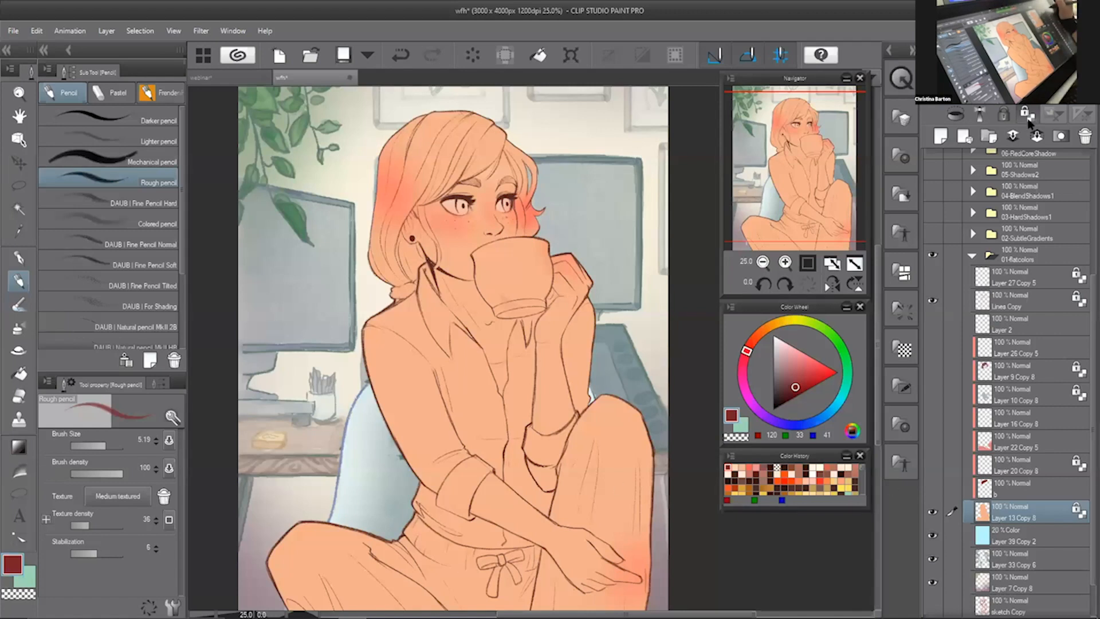
pyautogui.moveTo(366, 318)
pyautogui.mouseDown()
pyautogui.moveTo(430, 481)
pyautogui.moveTo(401, 355)
pyautogui.moveTo(412, 298)
pyautogui.moveTo(400, 287)
pyautogui.moveTo(424, 401)
pyautogui.moveTo(396, 278)
pyautogui.mouseUp()
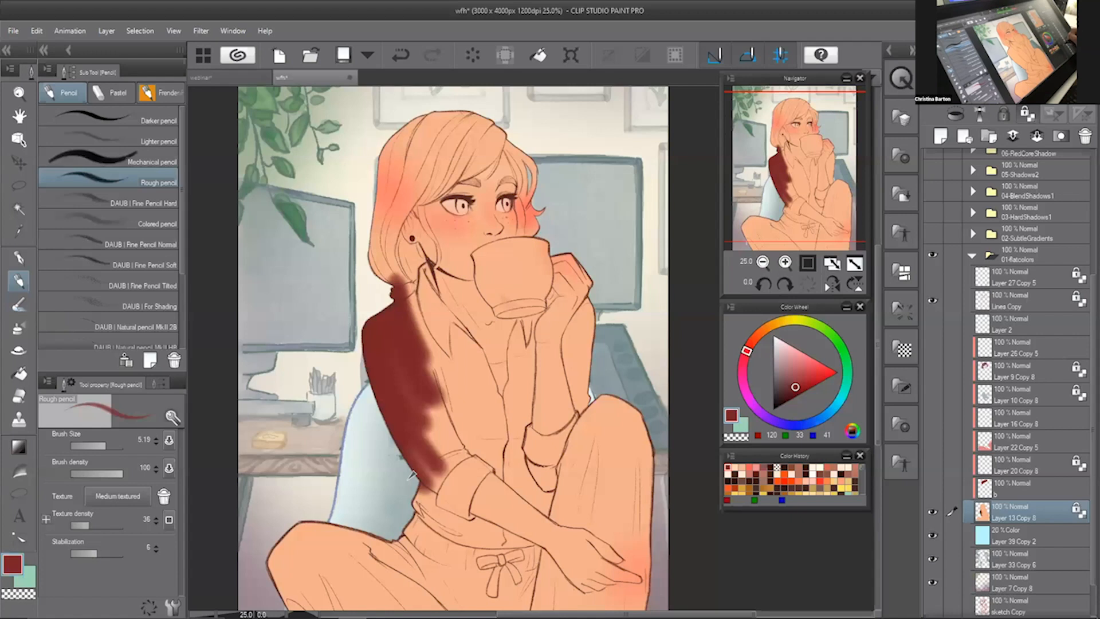
pyautogui.hotkey('ctrl', 'z')
pyautogui.moveTo(935, 486); pyautogui.dragTo(940, 347)
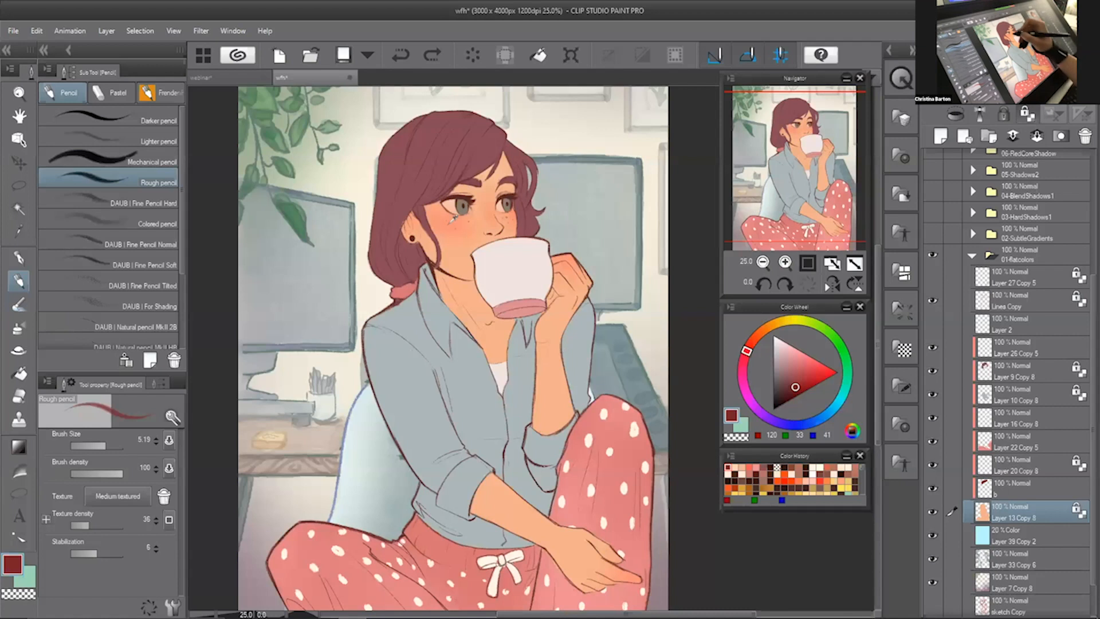
# - Sample the coral blush from the cheek, try a Watercolor brush stroke on the face, and undo it
pyautogui.keyDown('alt'); pyautogui.click(450, 220); pyautogui.keyUp('alt')
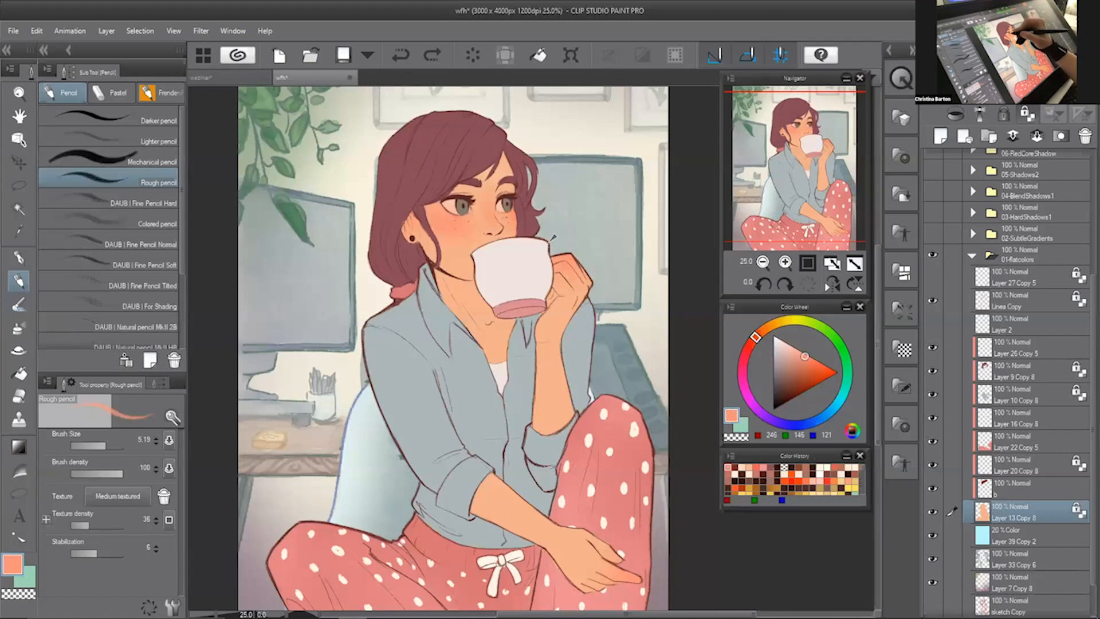
pyautogui.press('b')
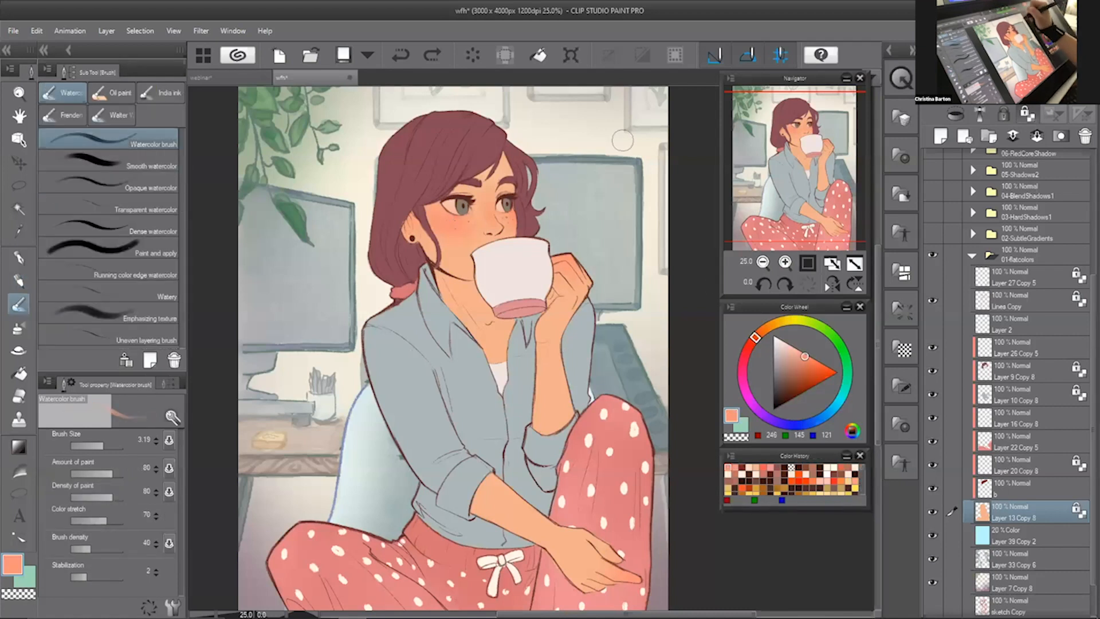
pyautogui.moveTo(467, 202); pyautogui.dragTo(474, 208)
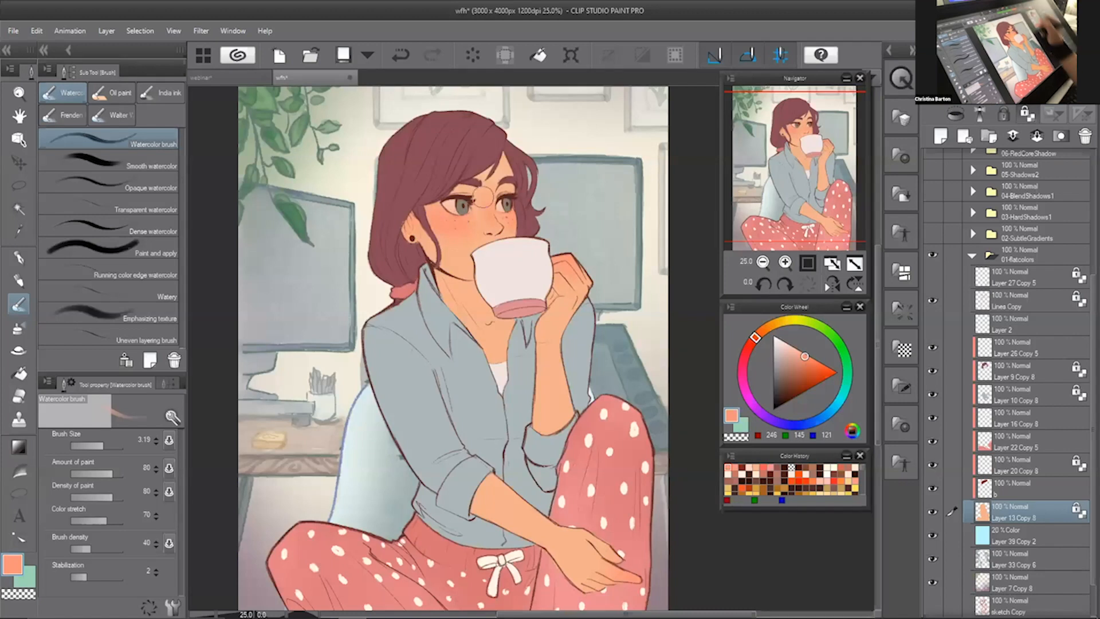
pyautogui.hotkey('ctrl', 'z')
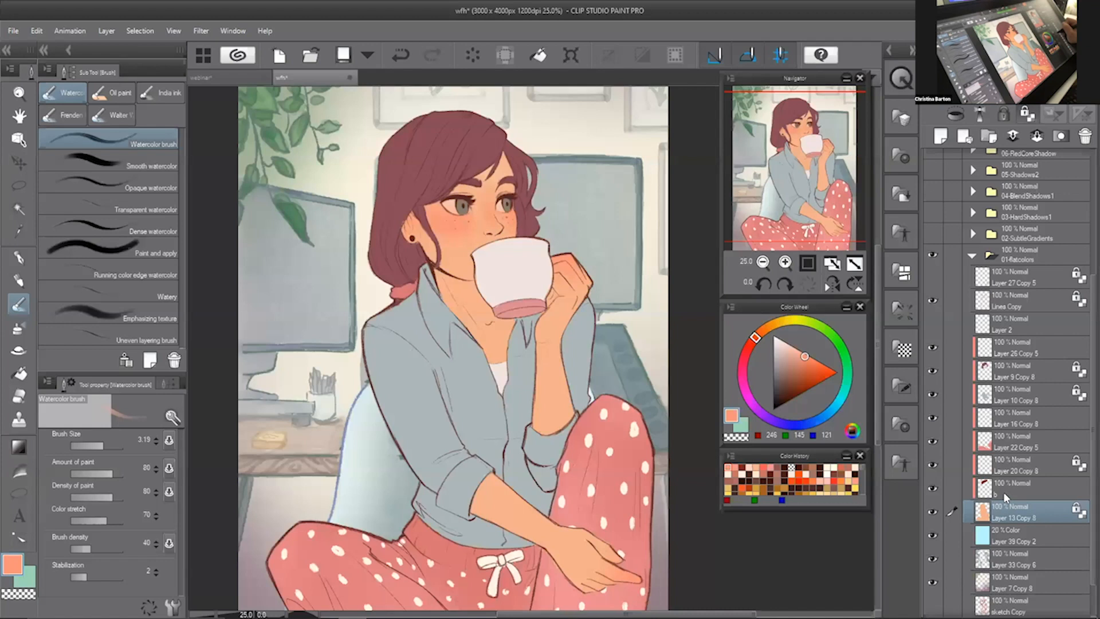
# - Select the hair layer, Layer 9 Copy 8, and sample the dark mauve, RGB 136, 75, 90, from the hair
pyautogui.click(1014, 371)
pyautogui.keyDown('alt'); pyautogui.click(401, 200); pyautogui.keyUp('alt')
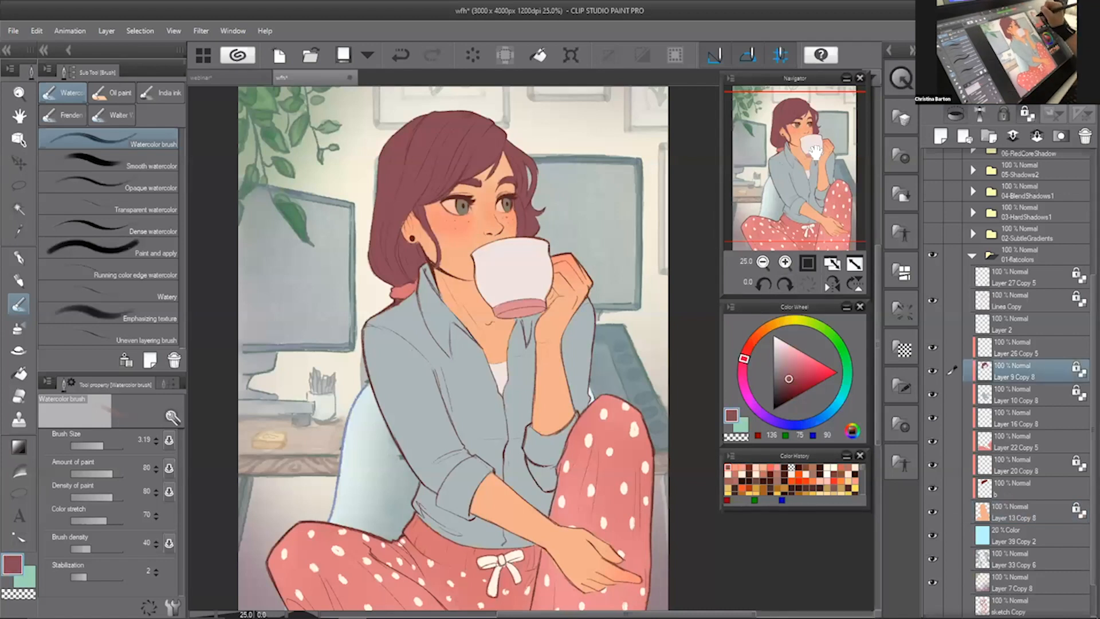
pyautogui.moveTo(815, 150); pyautogui.dragTo(805, 146)
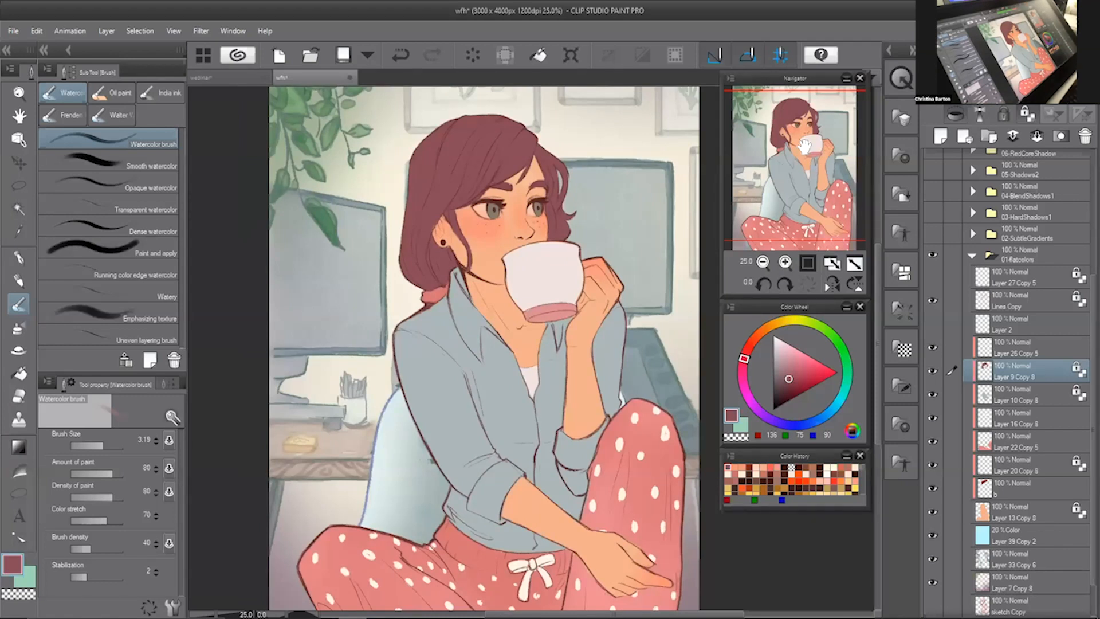
# - Return to Layer 13 Copy 8 and brush the sampled cheek blush, RGB 246, 149, 124, onto the face with the Watercolor brush
pyautogui.click(1004, 510)
pyautogui.keyDown('alt'); pyautogui.click(487, 219); pyautogui.keyUp('alt')
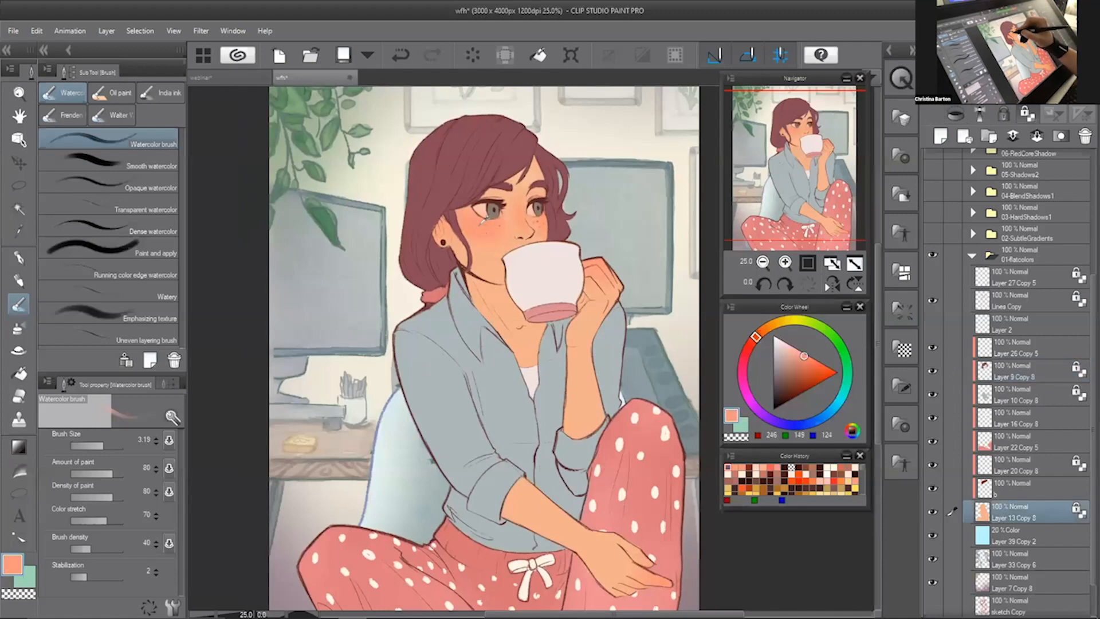
pyautogui.moveTo(459, 212); pyautogui.dragTo(472, 224)
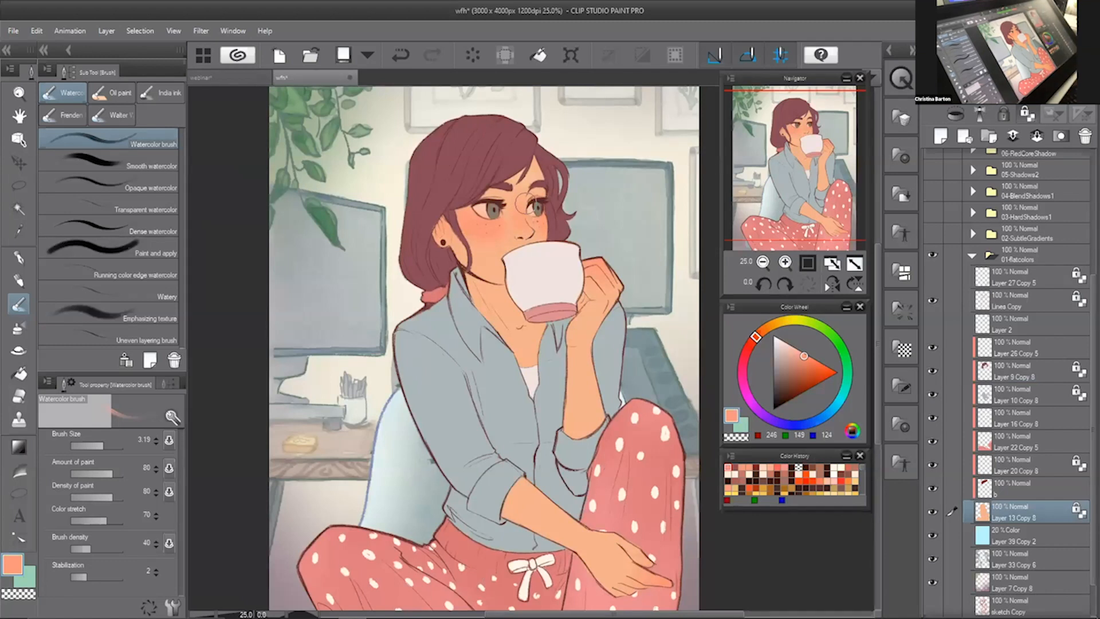
# - Tint the neck below the jaw with magenta pink, RGB 195, 70, 143, using the Soft airbrush at size 4.00
pyautogui.click(804, 372)
pyautogui.click(743, 377)
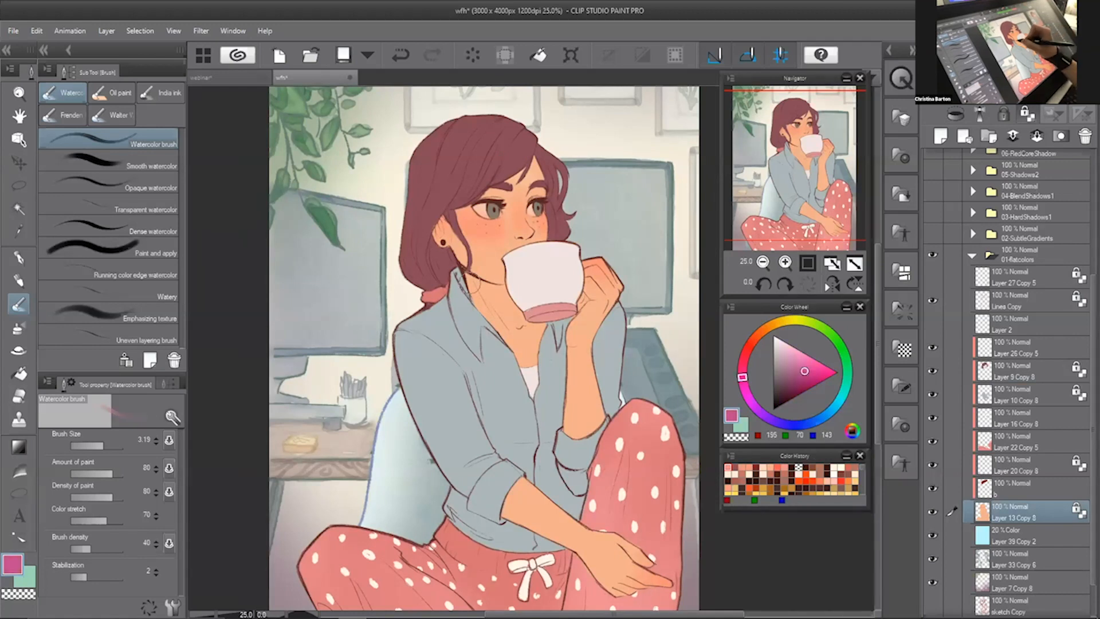
pyautogui.moveTo(480, 285); pyautogui.dragTo(519, 295)
pyautogui.press('b')
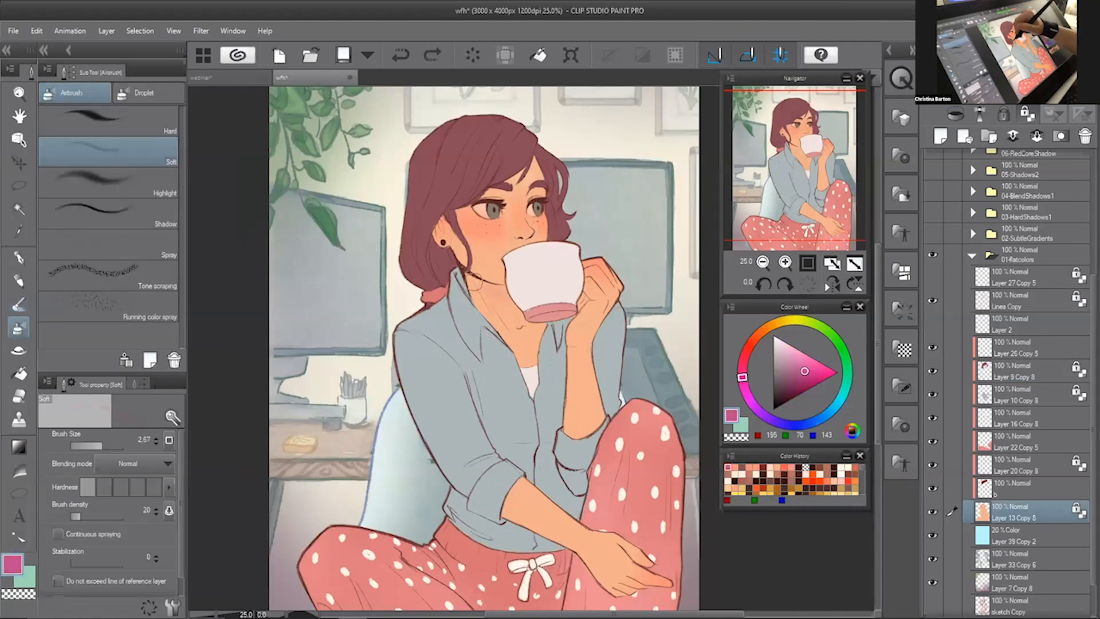
pyautogui.hotkey('ctrl', 'z')
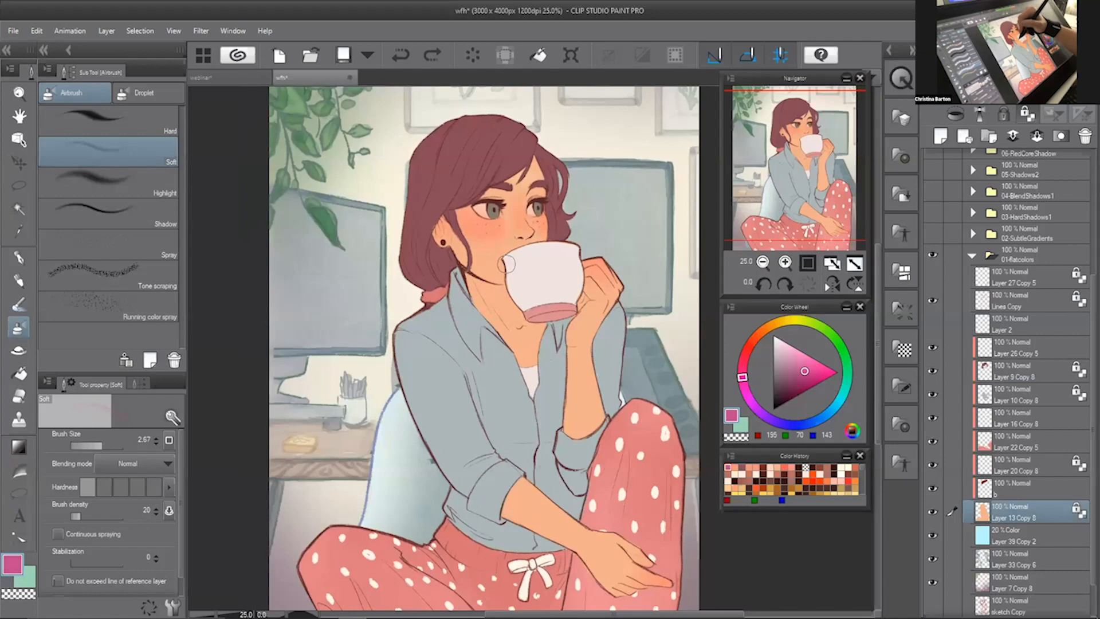
pyautogui.moveTo(444, 244)
pyautogui.mouseDown()
pyautogui.moveTo(496, 243)
pyautogui.moveTo(476, 258)
pyautogui.moveTo(476, 287)
pyautogui.mouseUp()
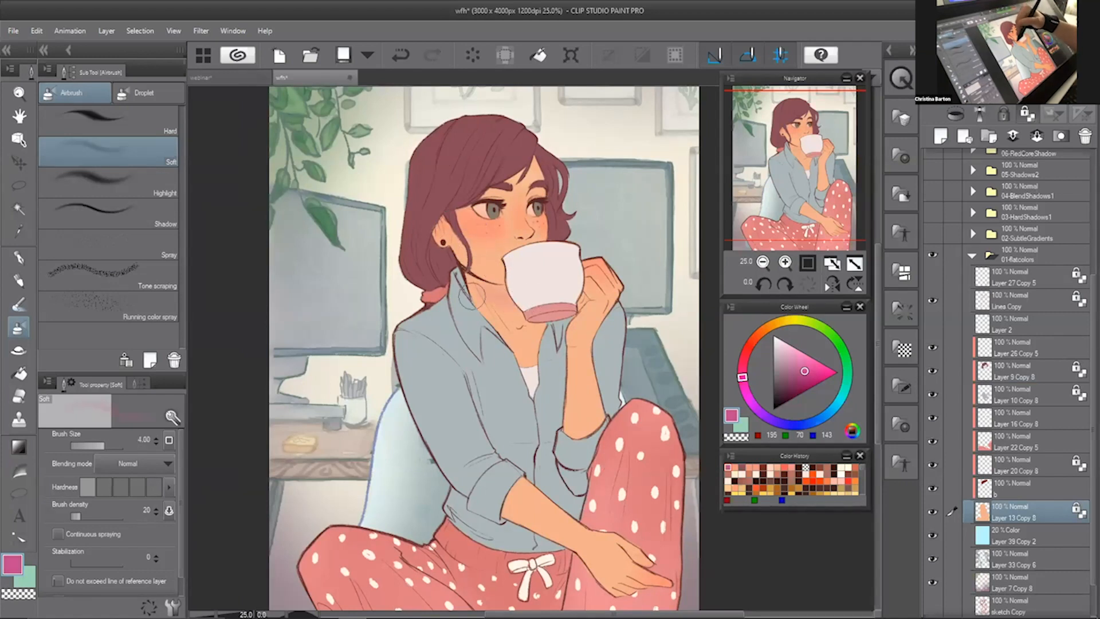
# - Sample the skin tone from the face and shift it to a pale warm yellow, RGB 255, 224, 177
pyautogui.keyDown('alt'); pyautogui.click(556, 240); pyautogui.keyUp('alt')
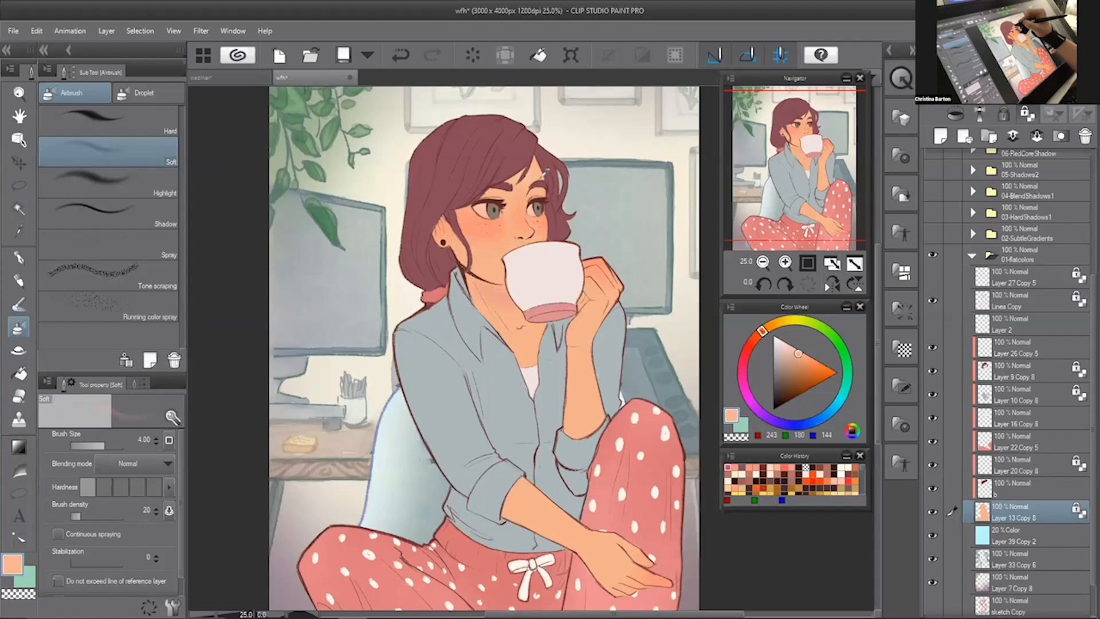
pyautogui.moveTo(767, 337); pyautogui.dragTo(774, 325)
pyautogui.click(793, 347)
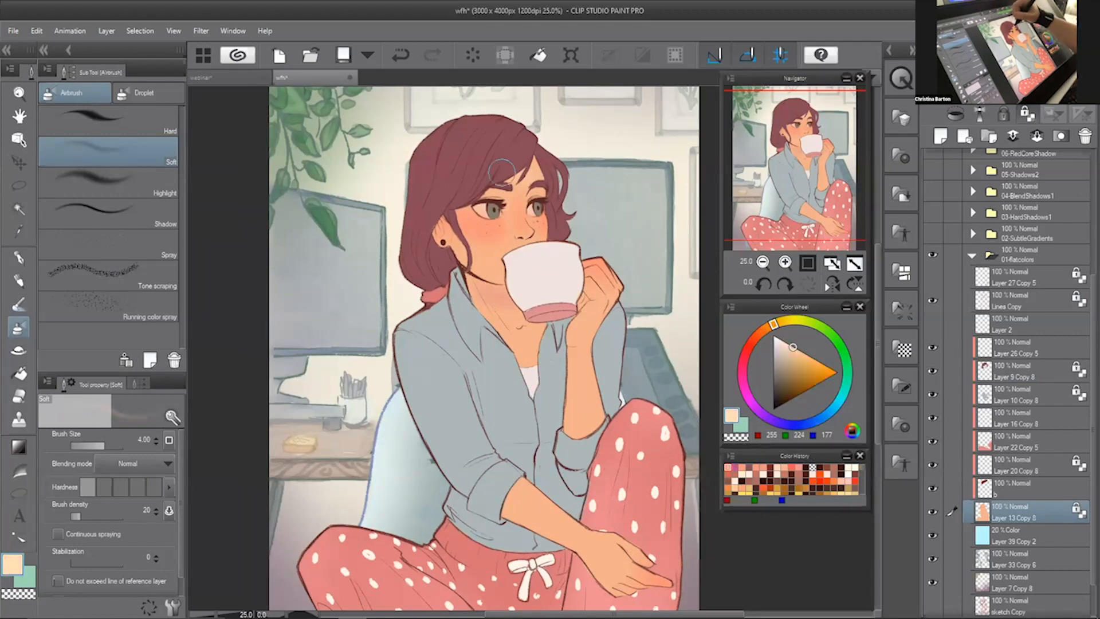
# - Brush the pale yellow onto the forehead, and tint the resting hand's fingers coral red with the Soft airbrush at size 8.66
pyautogui.moveTo(518, 172); pyautogui.dragTo(526, 149)
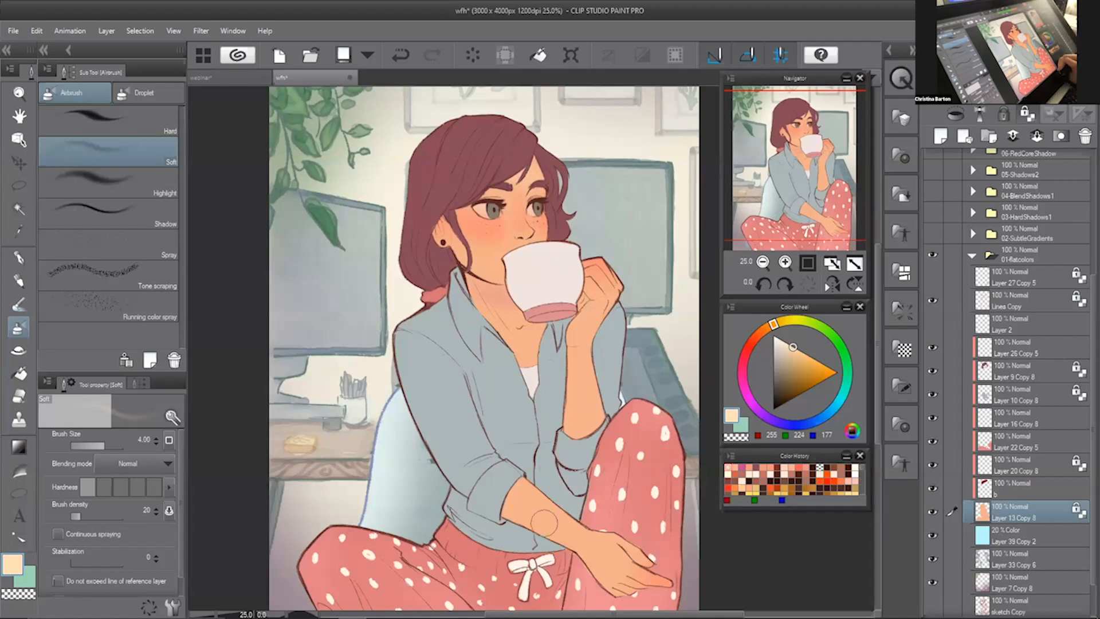
pyautogui.moveTo(774, 325); pyautogui.dragTo(757, 337)
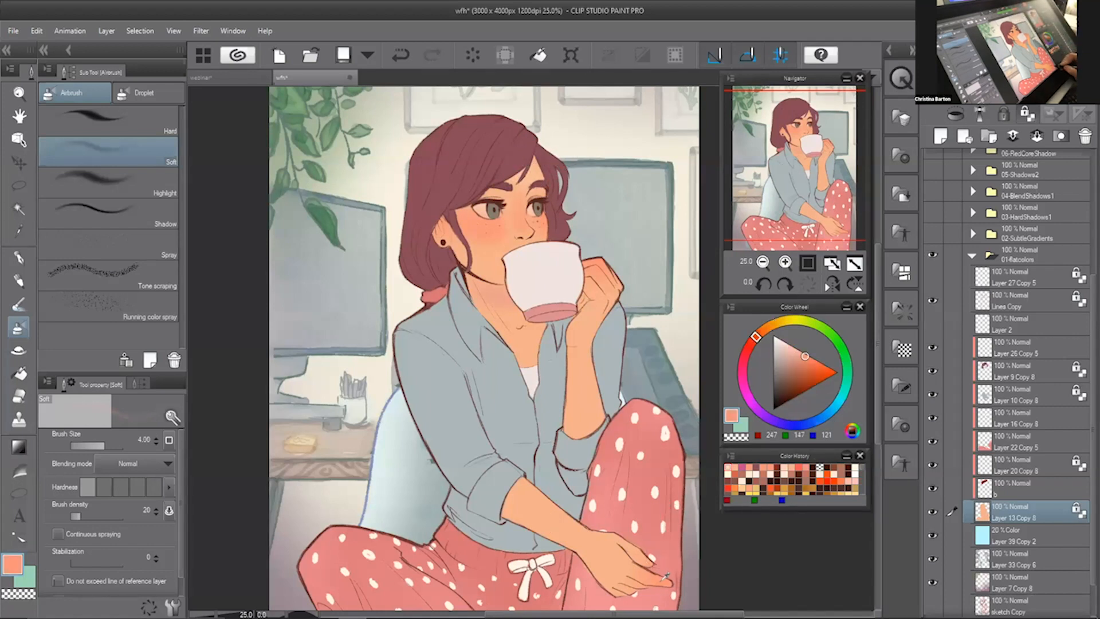
pyautogui.click(805, 357)
pyautogui.click(818, 362)
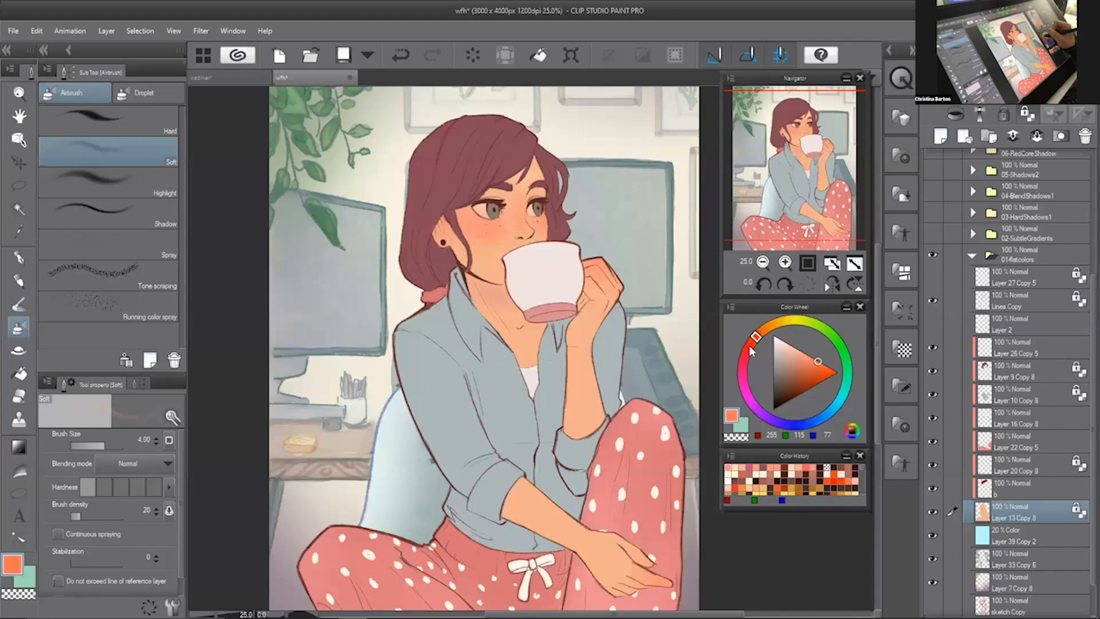
pyautogui.click(752, 350)
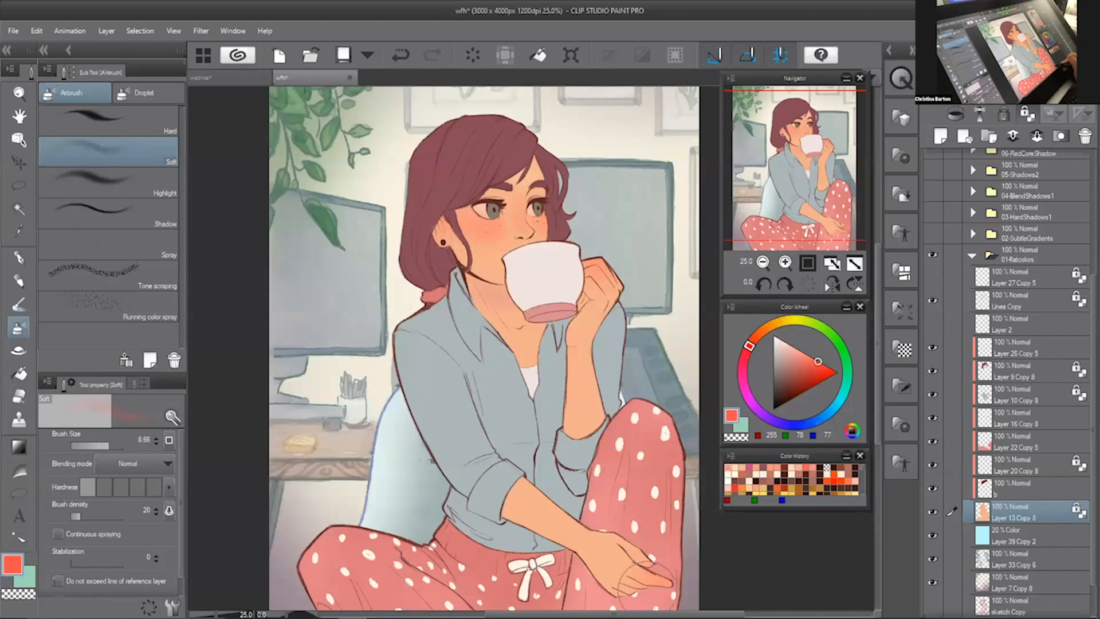
pyautogui.moveTo(656, 556); pyautogui.dragTo(631, 573)
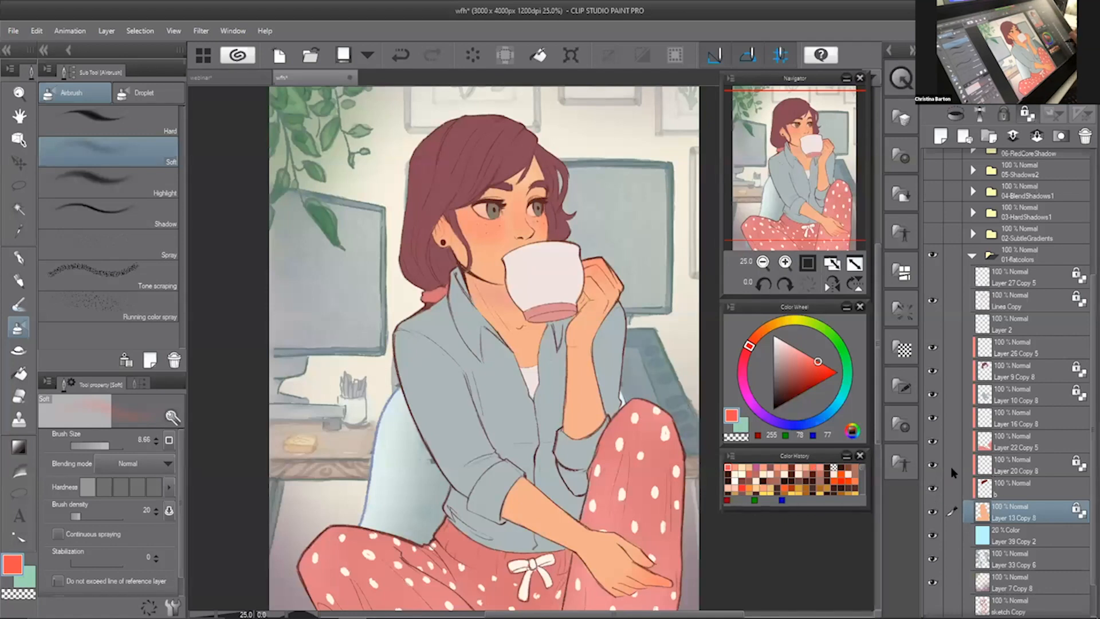
# - Select the hair layer, Layer 9 Copy 8, and sample the mauve hair color, RGB 136, 75, 90
pyautogui.click(986, 489)
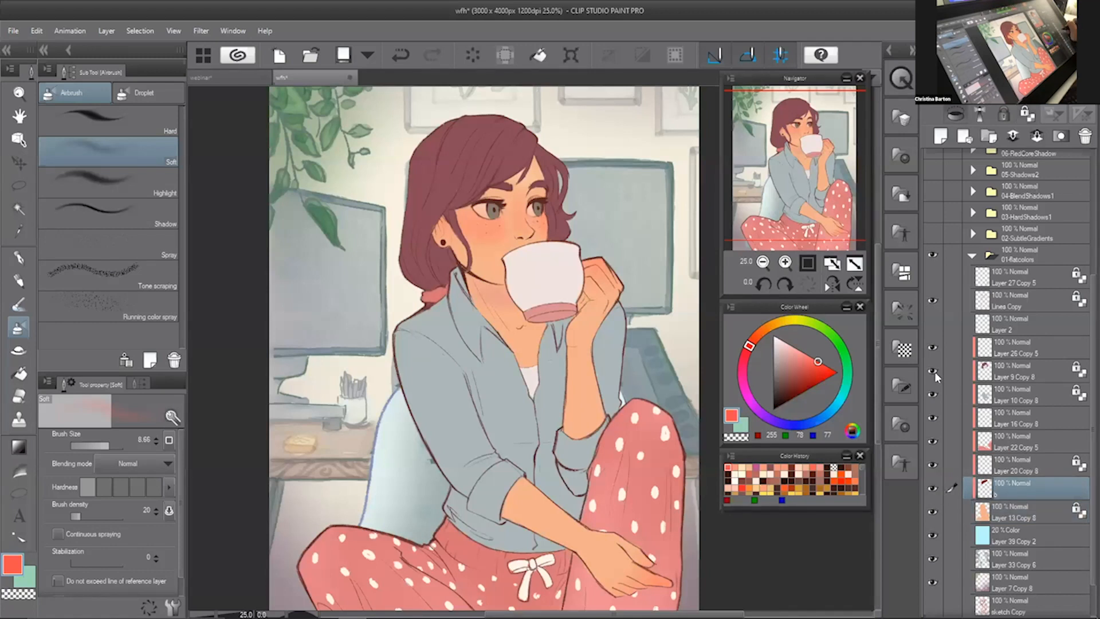
pyautogui.click(1009, 371)
pyautogui.keyDown('alt'); pyautogui.click(538, 148); pyautogui.keyUp('alt')
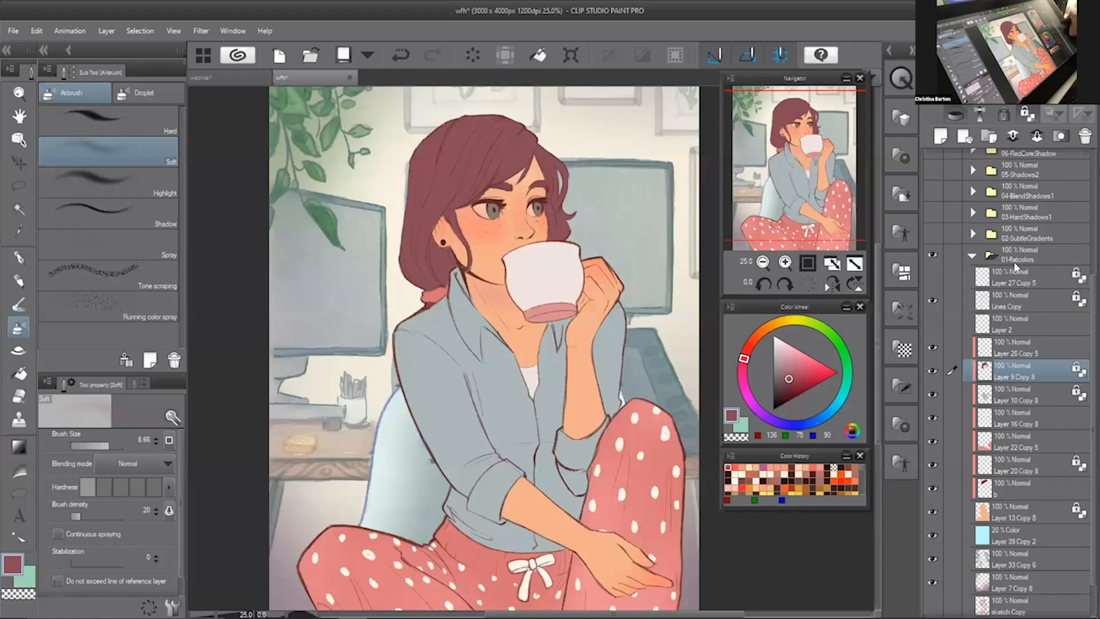
# - Try dark maroon, RGB 75, 38, 47, on the front hair edge with transparent pixels unlocked, undo the stroke, and relock the layer
pyautogui.keyDown('alt'); pyautogui.click(541, 119); pyautogui.keyUp('alt')
pyautogui.keyDown('alt'); pyautogui.click(538, 122); pyautogui.keyUp('alt')
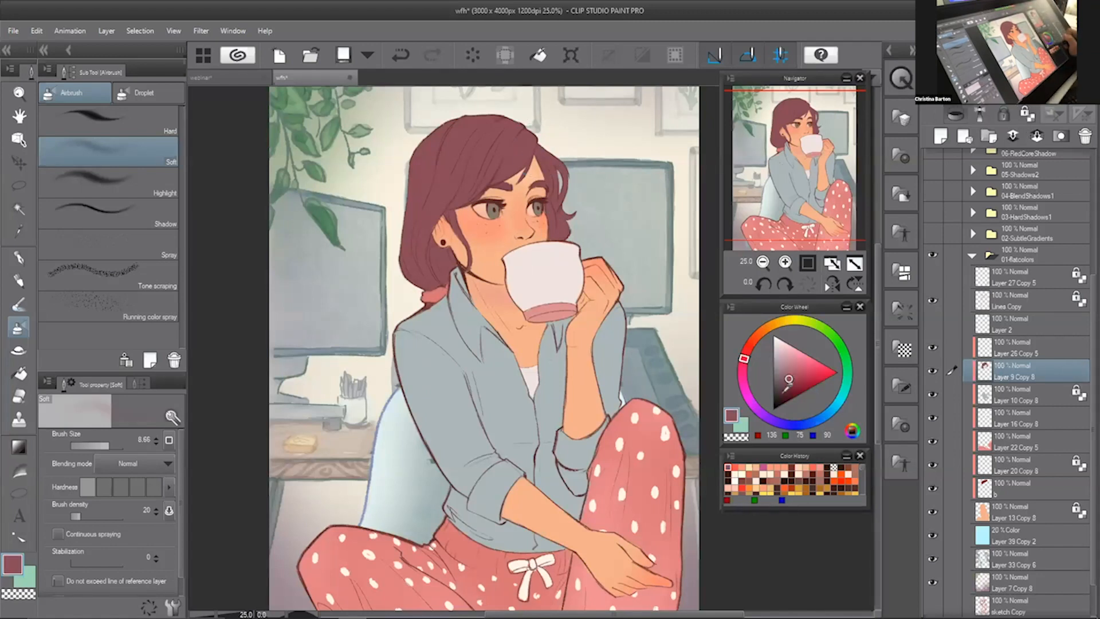
pyautogui.keyDown('alt'); pyautogui.click(573, 146); pyautogui.keyUp('alt')
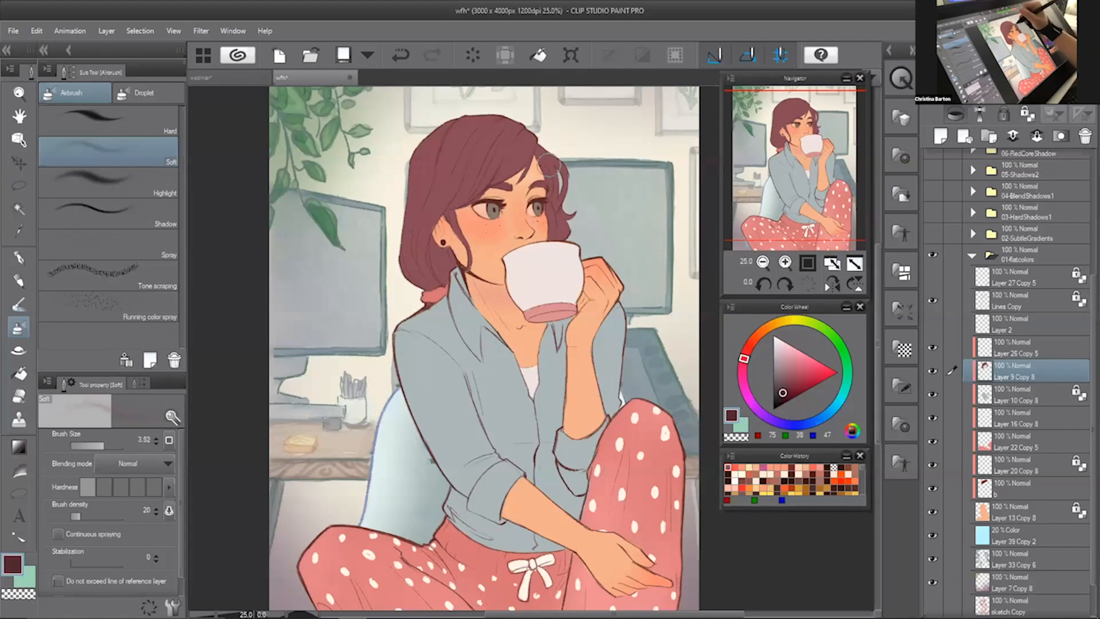
pyautogui.moveTo(549, 164); pyautogui.dragTo(544, 172)
pyautogui.hotkey('ctrl', 'z')
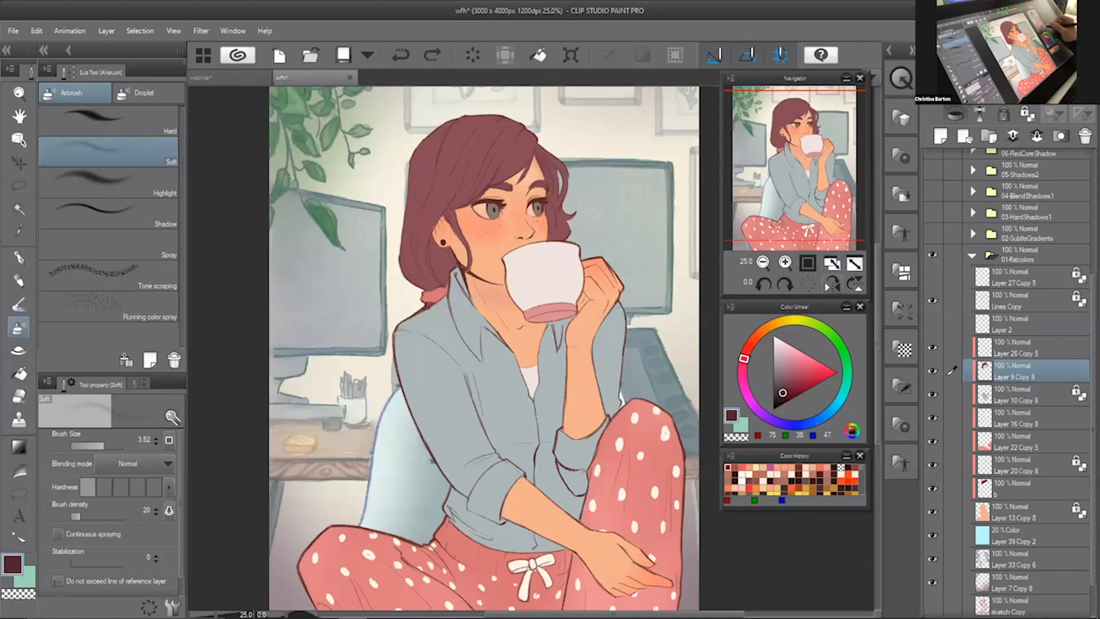
pyautogui.keyDown('alt'); pyautogui.click(541, 143); pyautogui.keyUp('alt')
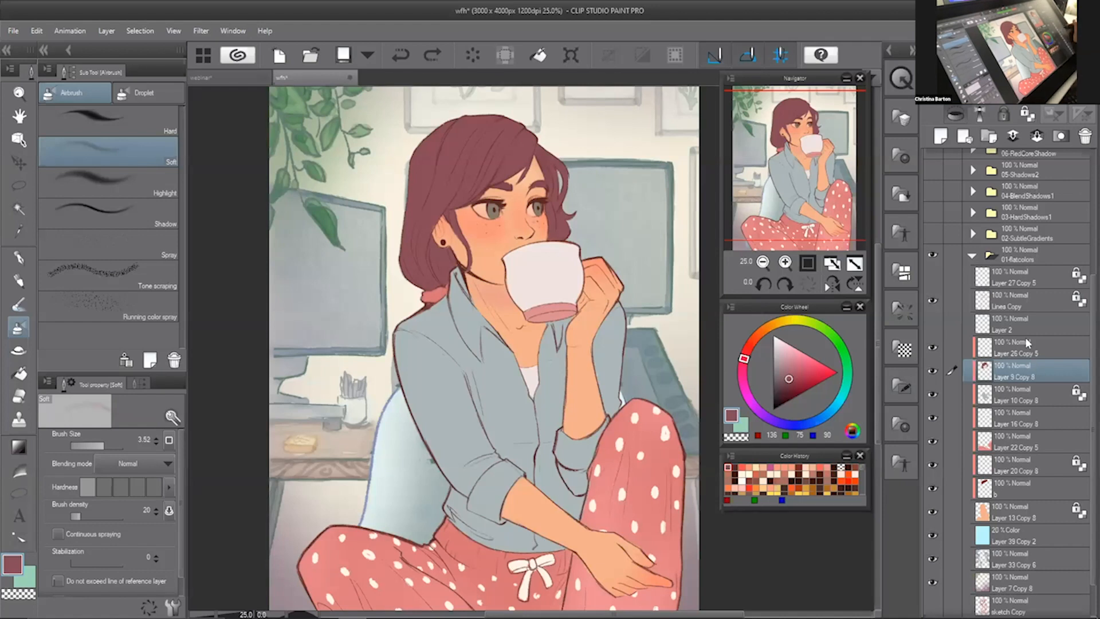
pyautogui.click(1025, 116)
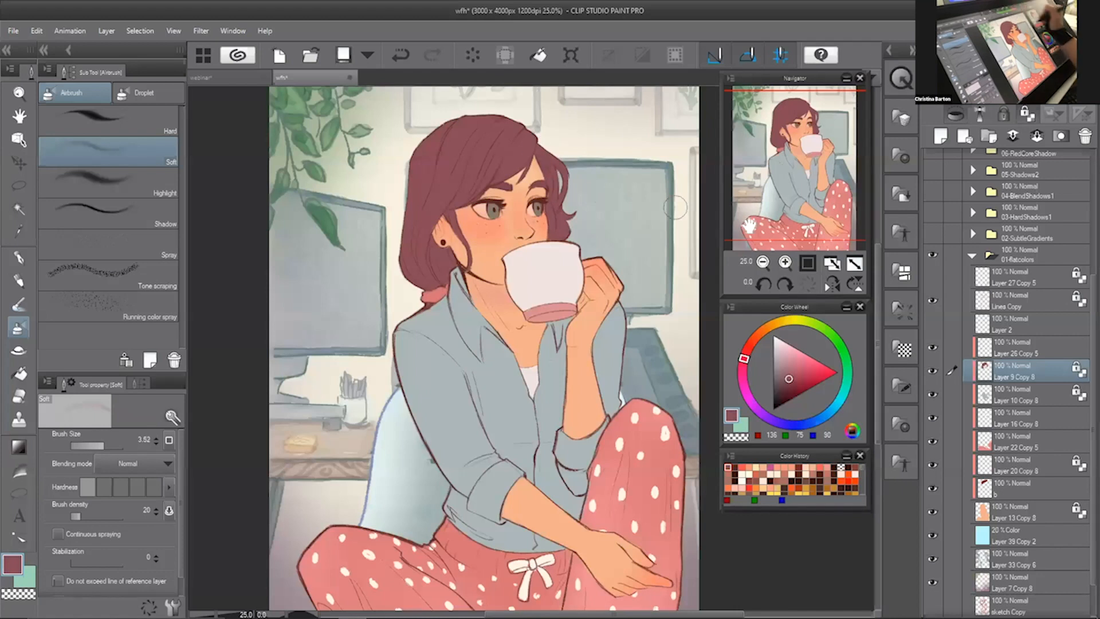
# - Shade the front and top of the hair with dark maroon, RGB 91, 50, 60, enlarging the Soft airbrush to size 8.52
pyautogui.click(784, 389)
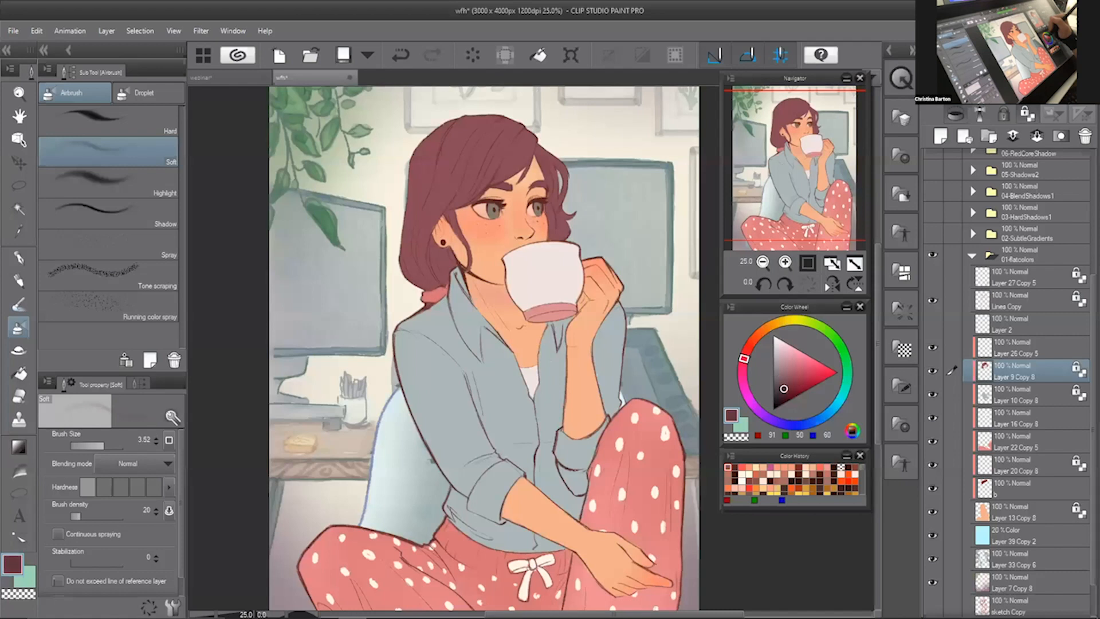
pyautogui.click(540, 150)
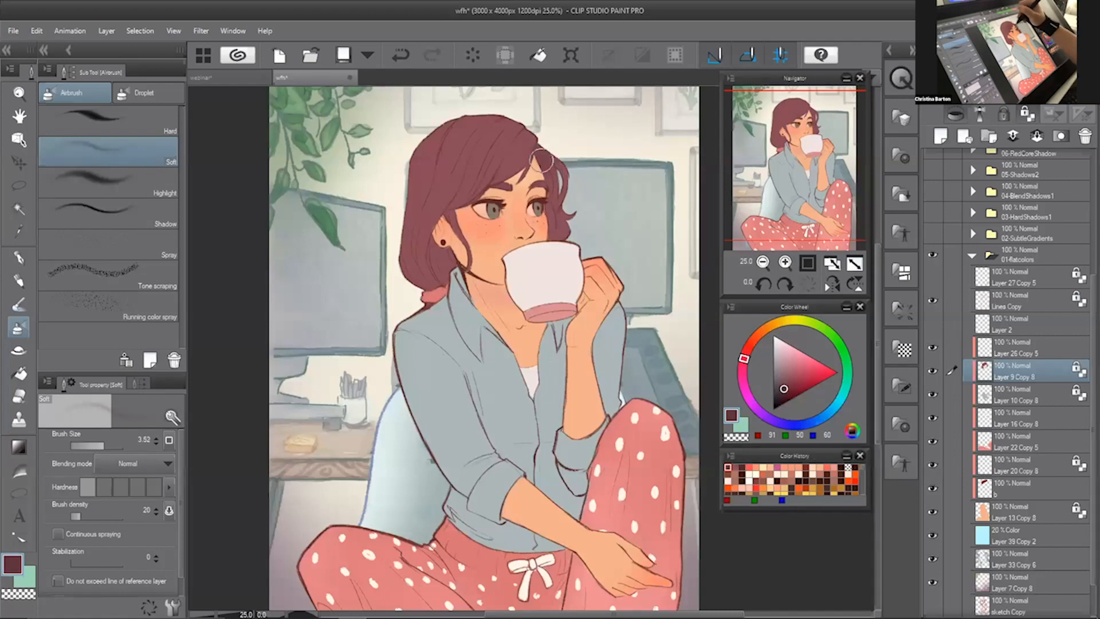
pyautogui.moveTo(487, 118); pyautogui.dragTo(516, 118)
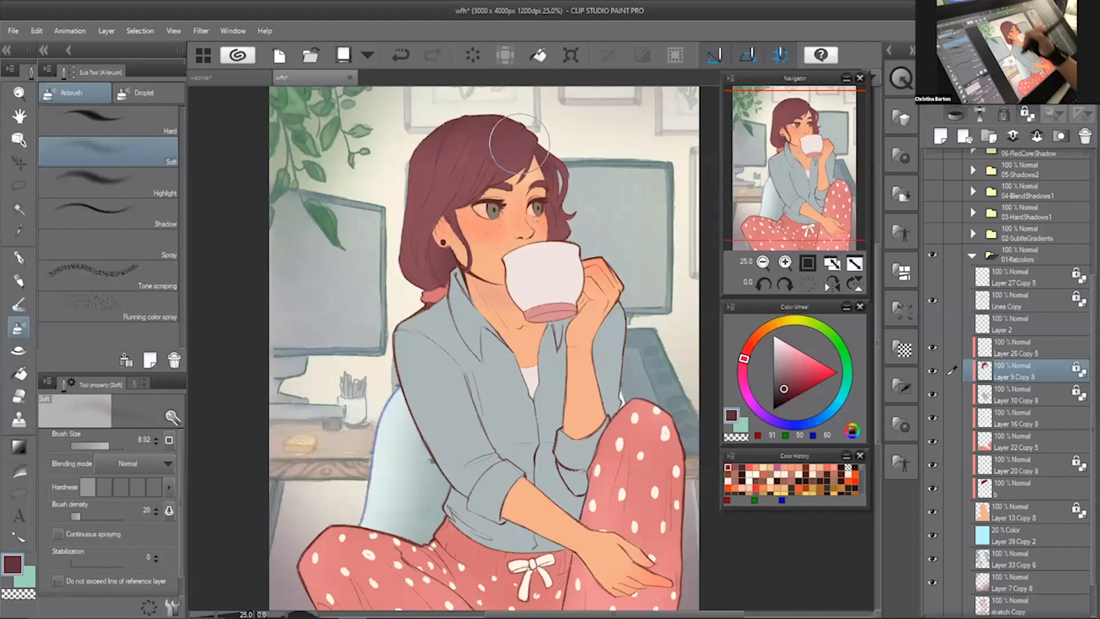
# - Sample the hair color, lighten it to dusty pink, RGB 167, 114, 127, and softly brush it onto the back of the hair
pyautogui.keyDown('alt'); pyautogui.click(439, 198); pyautogui.keyUp('alt')
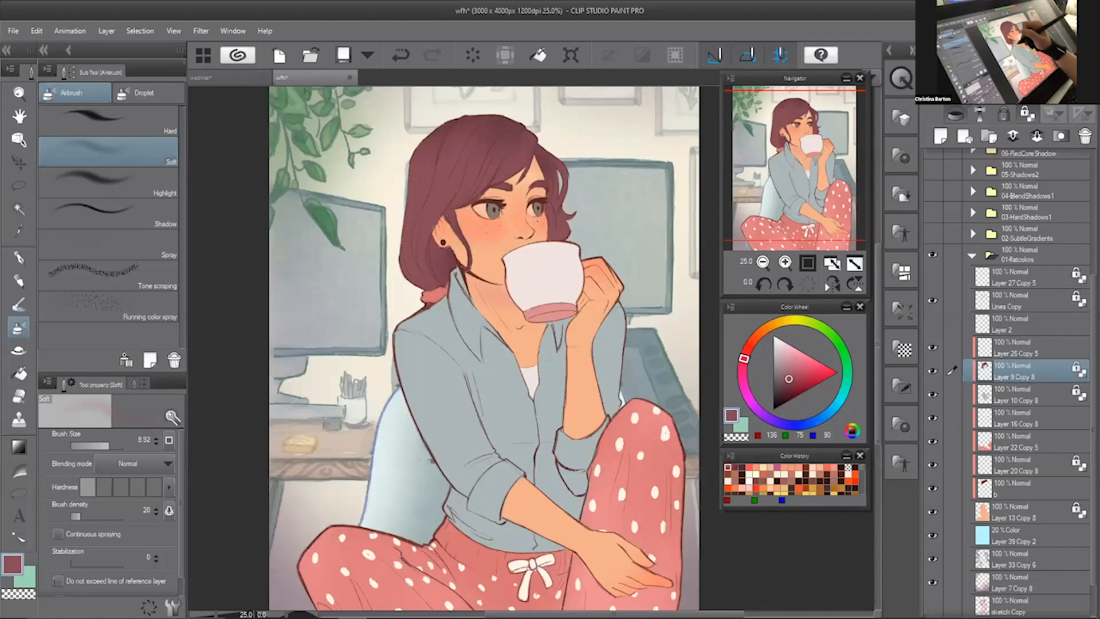
pyautogui.click(787, 368)
pyautogui.moveTo(599, 223)
pyautogui.mouseDown()
pyautogui.moveTo(586, 188)
pyautogui.moveTo(592, 239)
pyautogui.moveTo(585, 172)
pyautogui.moveTo(587, 225)
pyautogui.moveTo(570, 167)
pyautogui.moveTo(591, 232)
pyautogui.moveTo(579, 147)
pyautogui.moveTo(590, 220)
pyautogui.mouseUp()
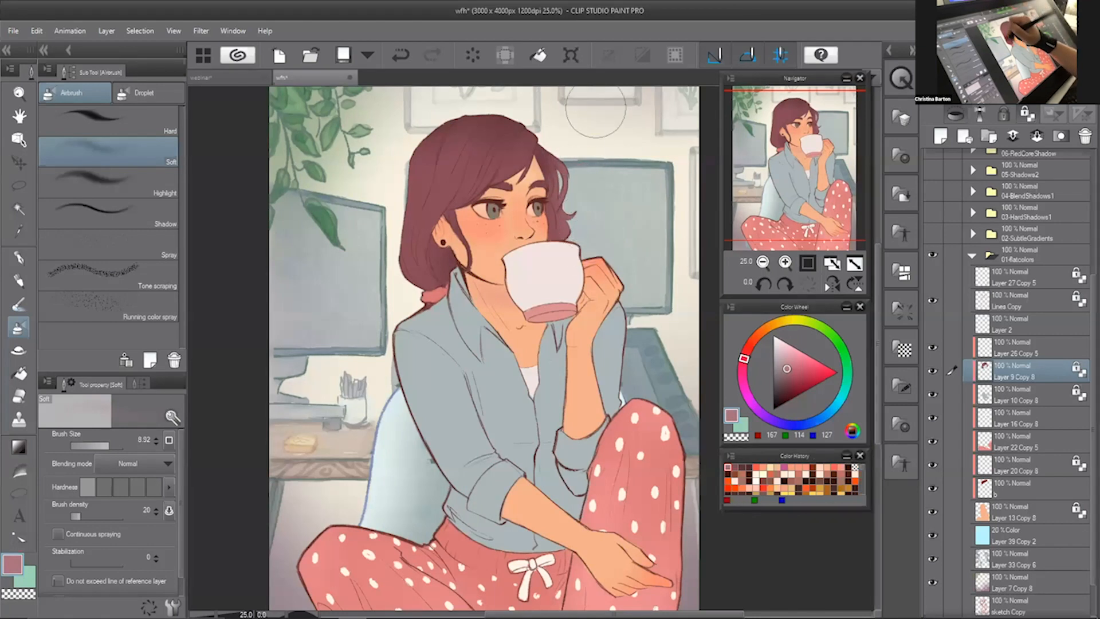
pyautogui.moveTo(402, 162)
pyautogui.mouseDown()
pyautogui.moveTo(394, 245)
pyautogui.moveTo(448, 154)
pyautogui.mouseUp()
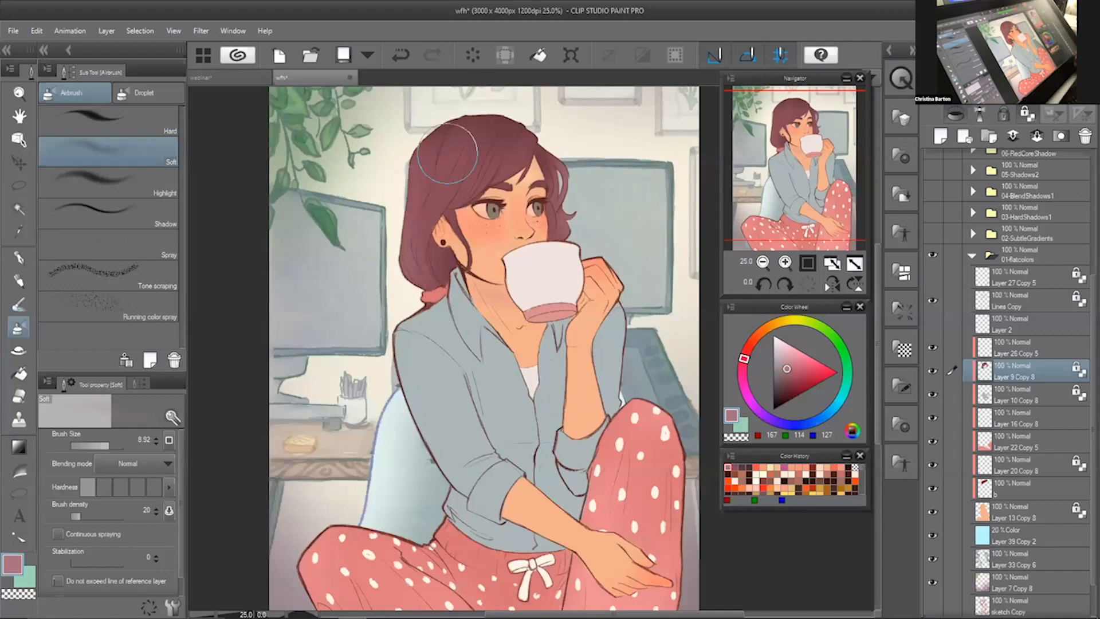
# - Toggle the visibility of Layer 22 Copy 5 to identify it, and select the shirt layer, Layer 10 Copy 8
pyautogui.click(934, 441)
pyautogui.click(931, 442)
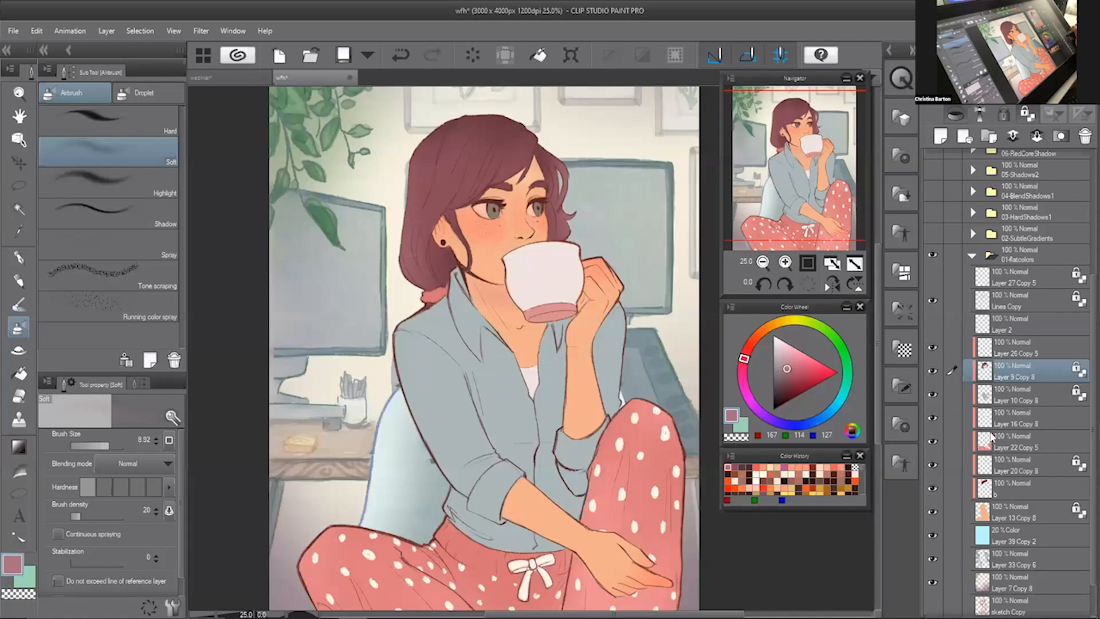
pyautogui.click(1009, 395)
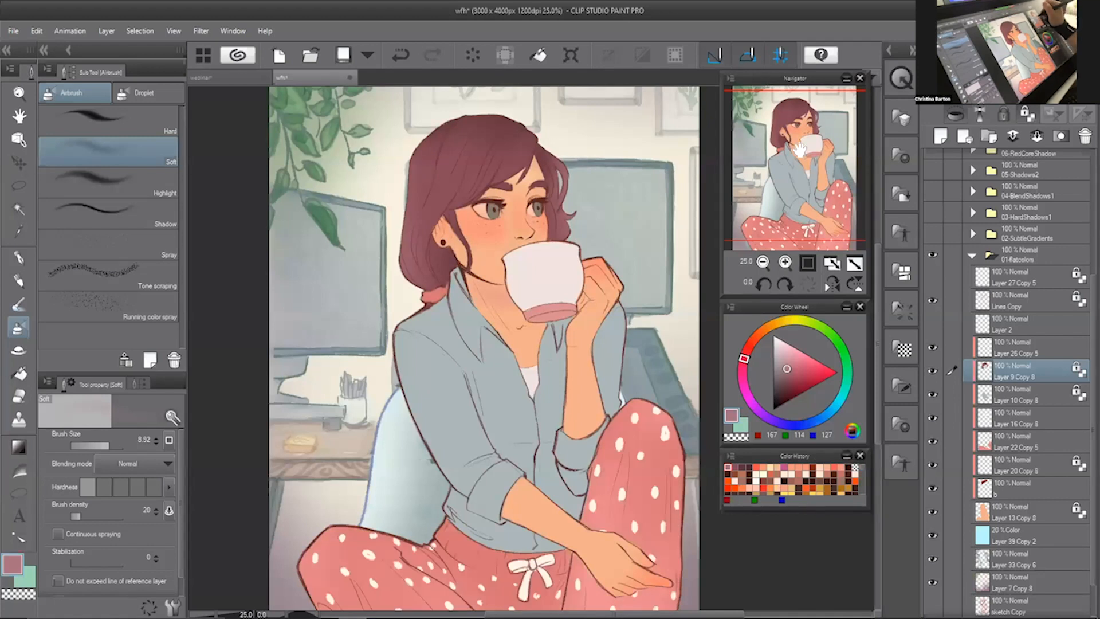
pyautogui.moveTo(801, 150); pyautogui.dragTo(807, 158)
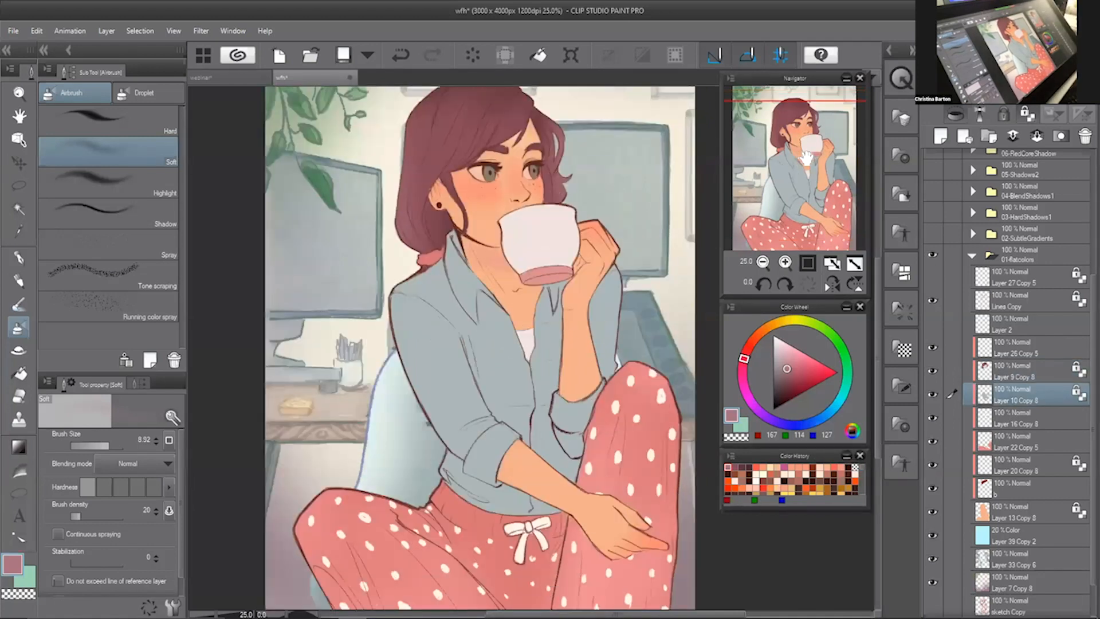
# - Shade the shirt's shoulders and collar with a deeper blue, RGB 73, 110, 124, using the Soft airbrush at size 12.70
pyautogui.keyDown('alt'); pyautogui.click(435, 282); pyautogui.keyUp('alt')
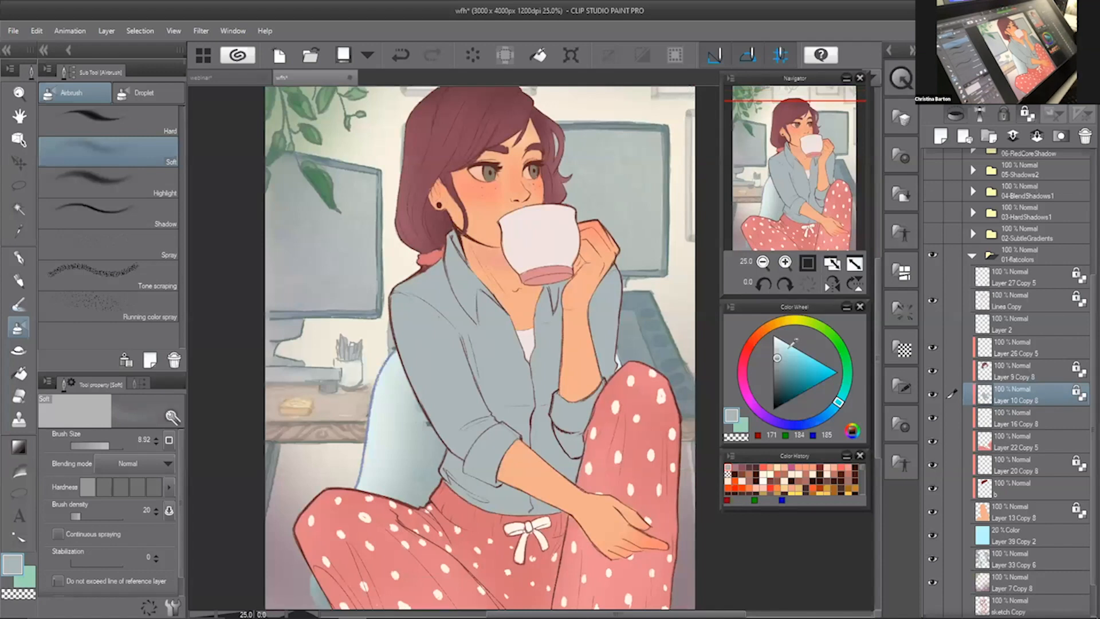
pyautogui.click(781, 370)
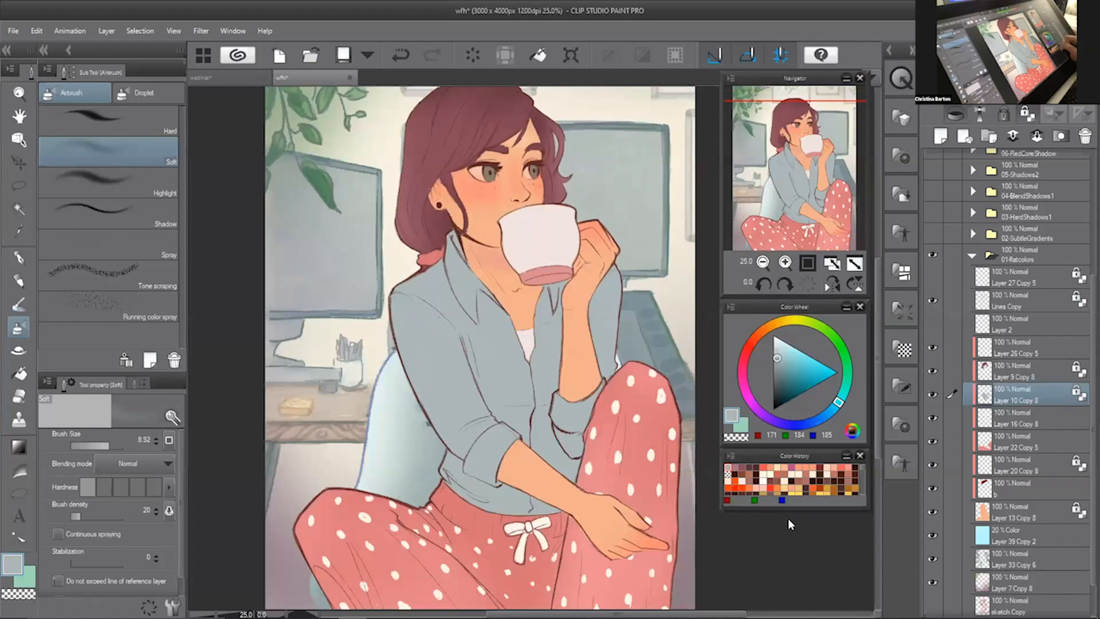
pyautogui.click(832, 413)
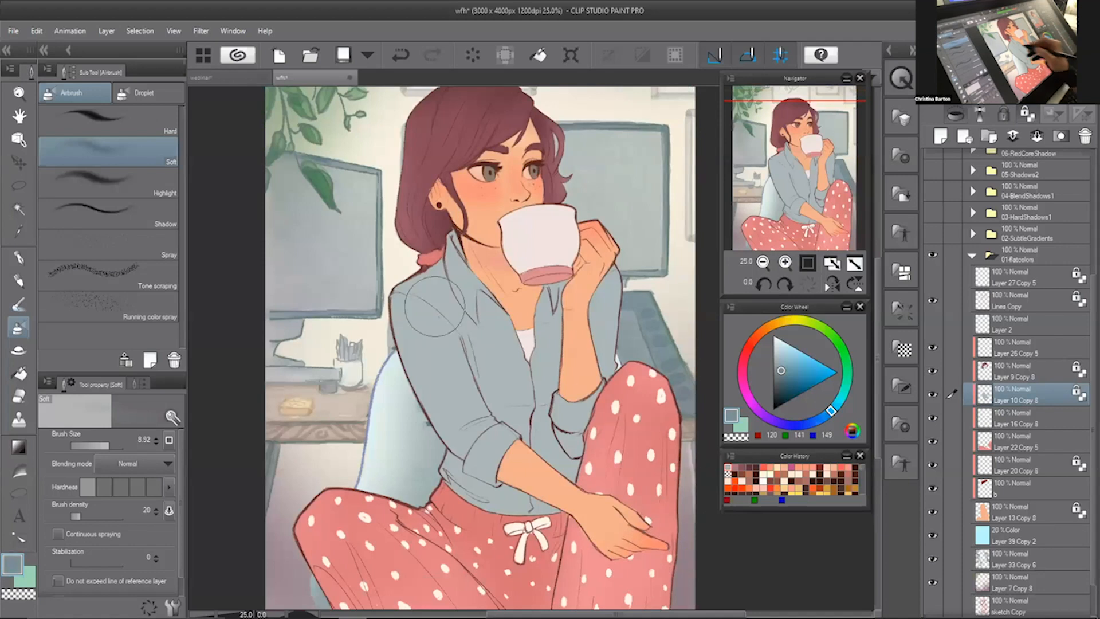
pyautogui.moveTo(424, 287); pyautogui.dragTo(421, 314)
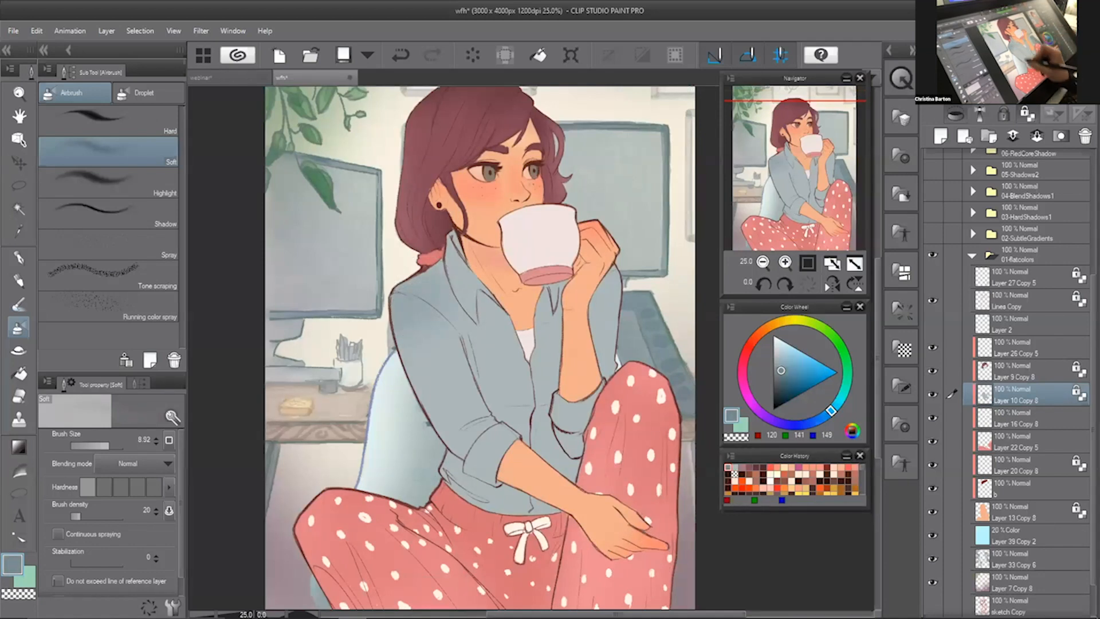
pyautogui.click(787, 381)
pyautogui.hotkey('ctrl', 'z')
pyautogui.moveTo(424, 286)
pyautogui.mouseDown()
pyautogui.moveTo(430, 246)
pyautogui.moveTo(413, 275)
pyautogui.mouseUp()
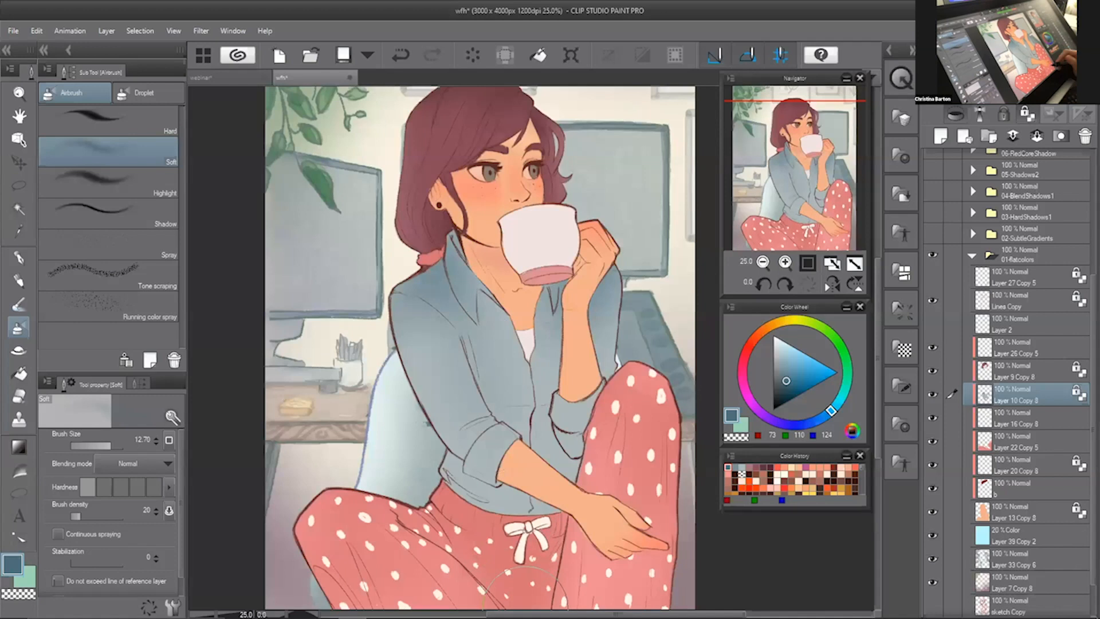
pyautogui.hotkey('ctrl', 'z')
# - Extend the shirt gradient with the sampled mid blue, RGB 120, 146, 152, and pick a pale blue highlight, RGB 198, 225, 227
pyautogui.keyDown('alt'); pyautogui.click(505, 501); pyautogui.keyUp('alt')
pyautogui.keyDown('alt'); pyautogui.click(510, 497); pyautogui.keyUp('alt')
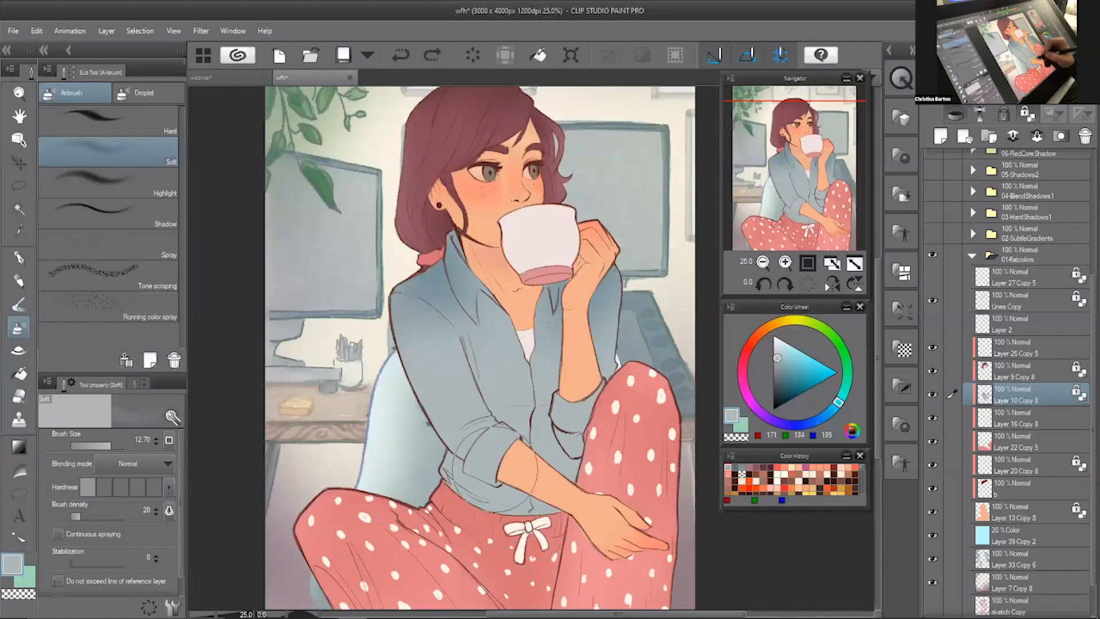
pyautogui.keyDown('alt'); pyautogui.click(436, 270); pyautogui.keyUp('alt')
pyautogui.moveTo(434, 269)
pyautogui.mouseDown()
pyautogui.moveTo(512, 434)
pyautogui.moveTo(487, 365)
pyautogui.moveTo(525, 478)
pyautogui.moveTo(643, 452)
pyautogui.moveTo(566, 349)
pyautogui.moveTo(555, 367)
pyautogui.moveTo(562, 458)
pyautogui.mouseUp()
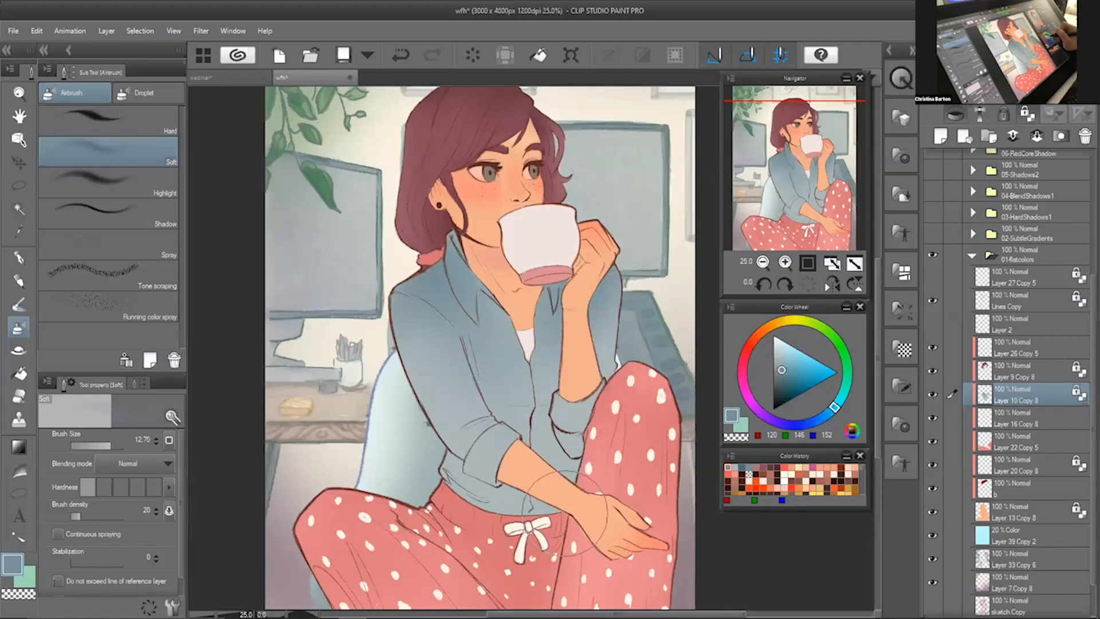
pyautogui.click(781, 348)
pyautogui.click(839, 402)
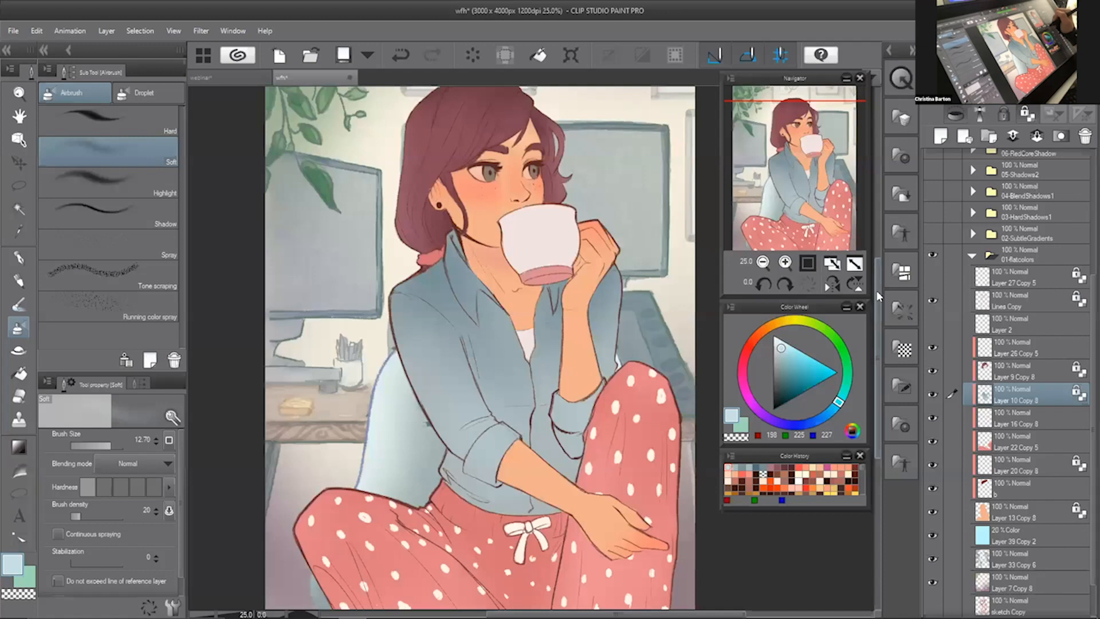
# - Select the eye layer, Layer 20 Copy 8, sample the gray iris color and shift it to green, RGB 86, 114, 63
pyautogui.scroll(3, 875, 279)
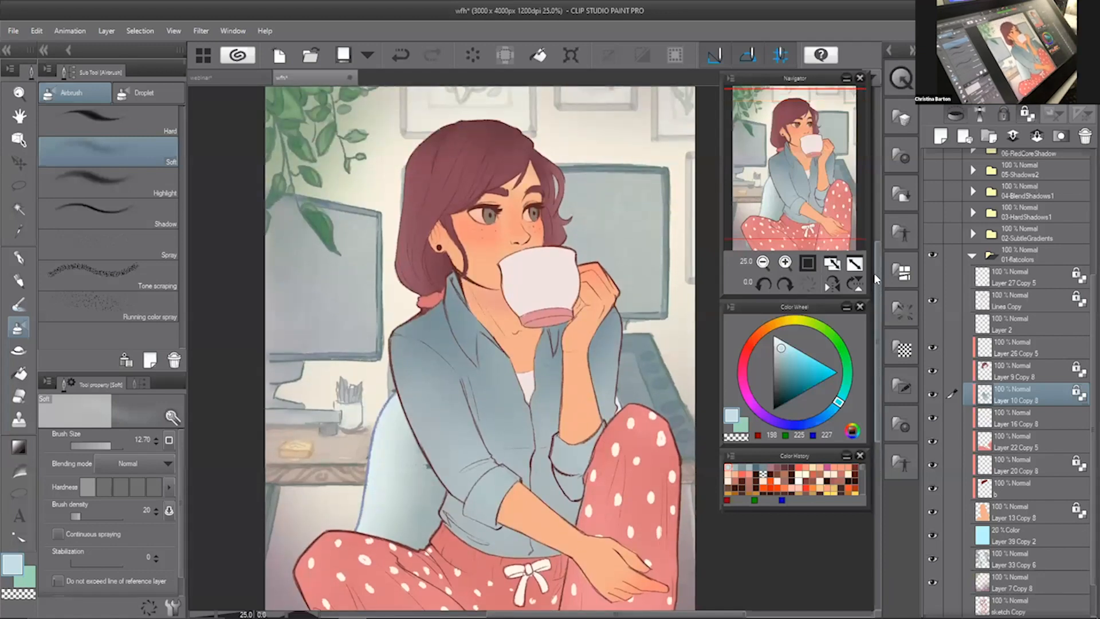
pyautogui.click(763, 263)
pyautogui.click(784, 263)
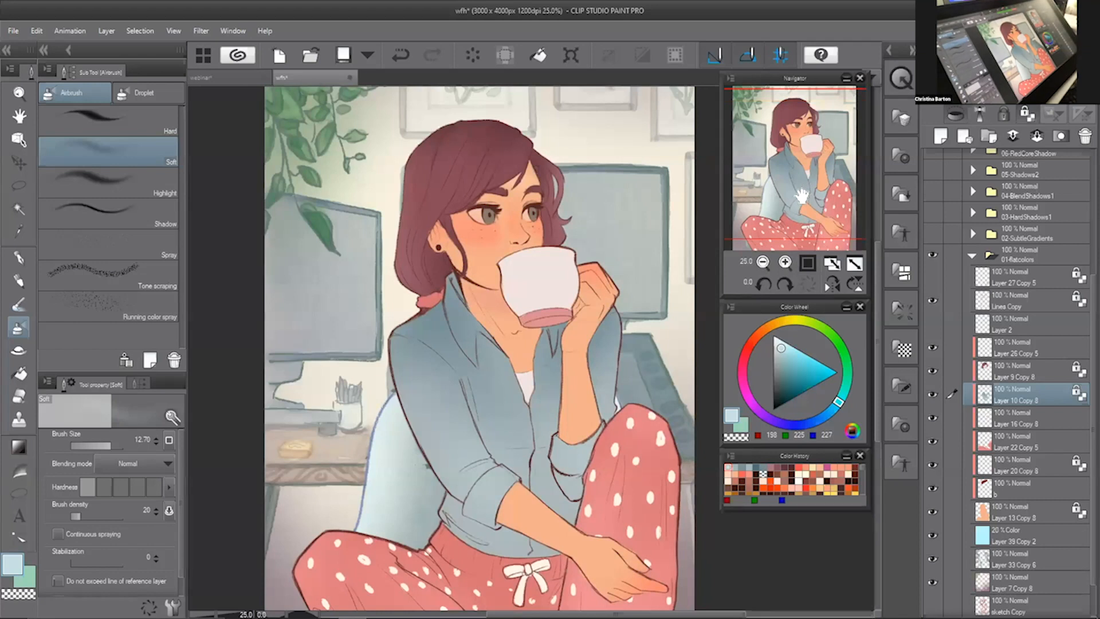
pyautogui.moveTo(801, 196); pyautogui.dragTo(825, 204)
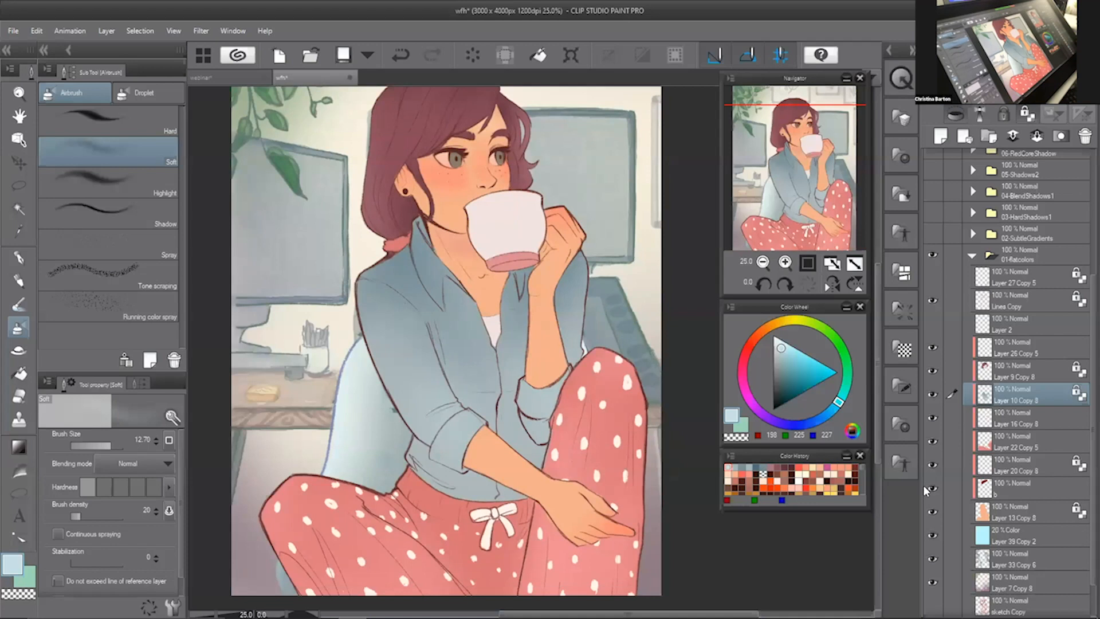
pyautogui.click(1020, 458)
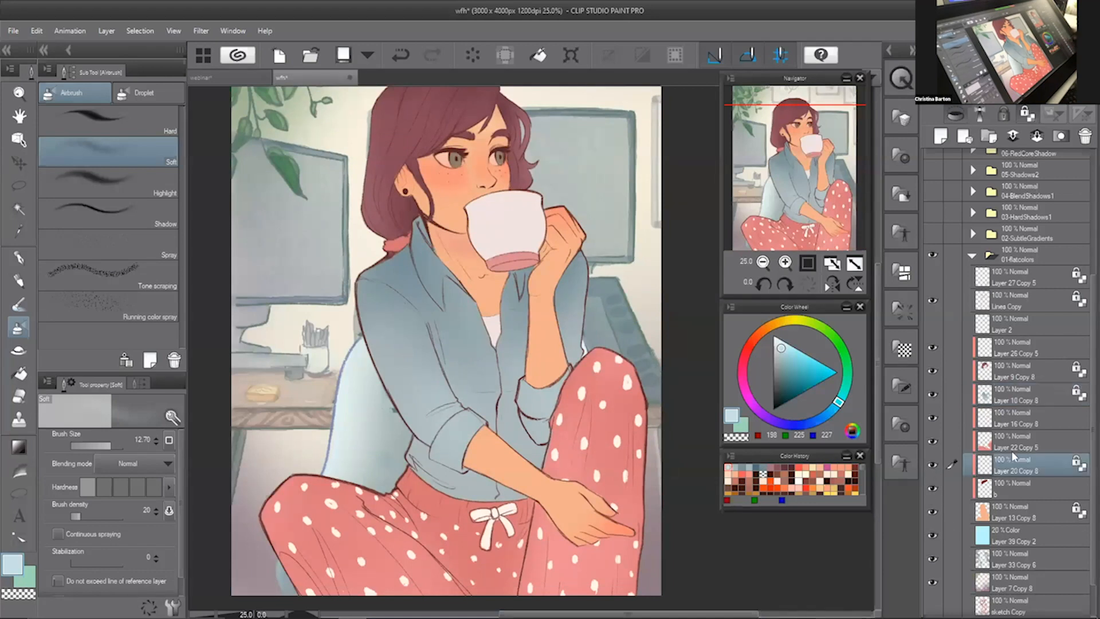
pyautogui.keyDown('alt'); pyautogui.click(456, 150); pyautogui.keyUp('alt')
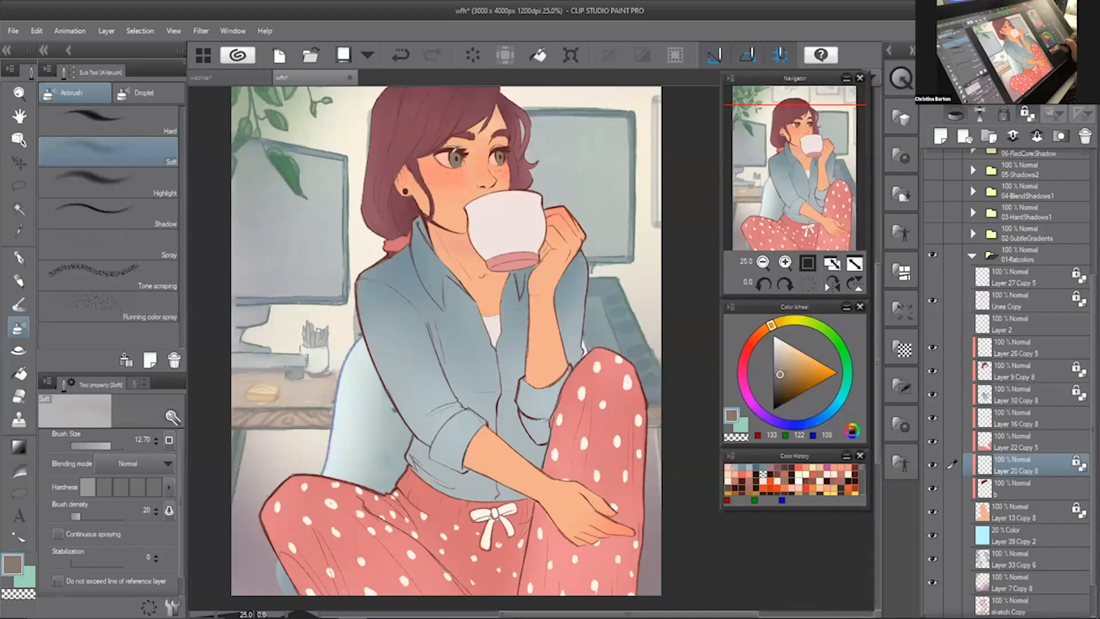
pyautogui.click(820, 328)
pyautogui.click(786, 383)
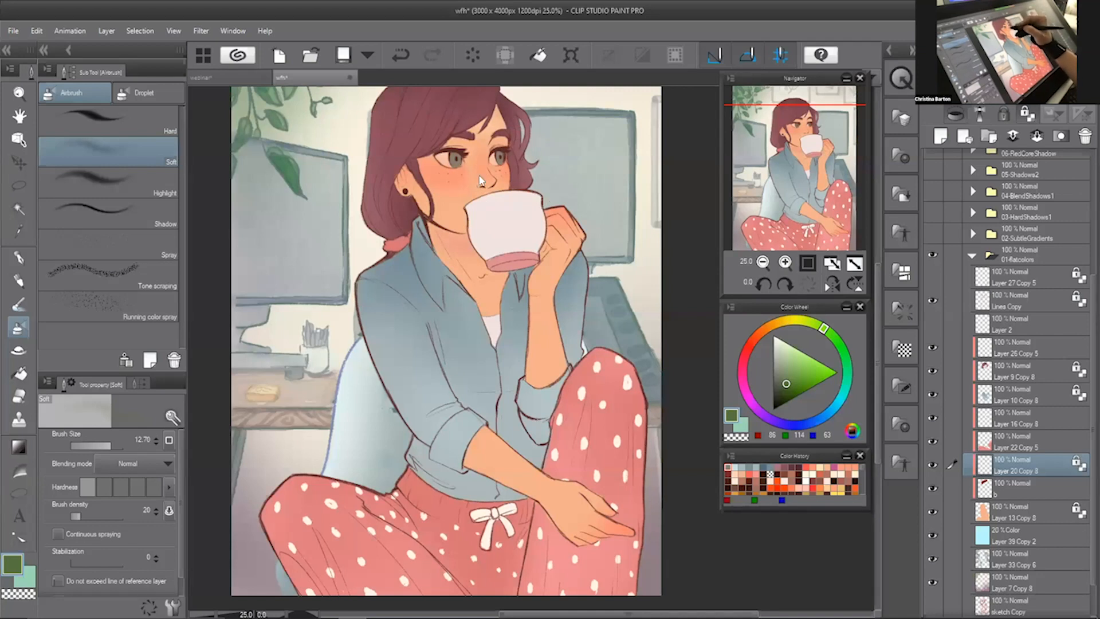
# - Softly tint both irises green with the Soft airbrush, adjusting the brush size up to 10.13
pyautogui.press('b')
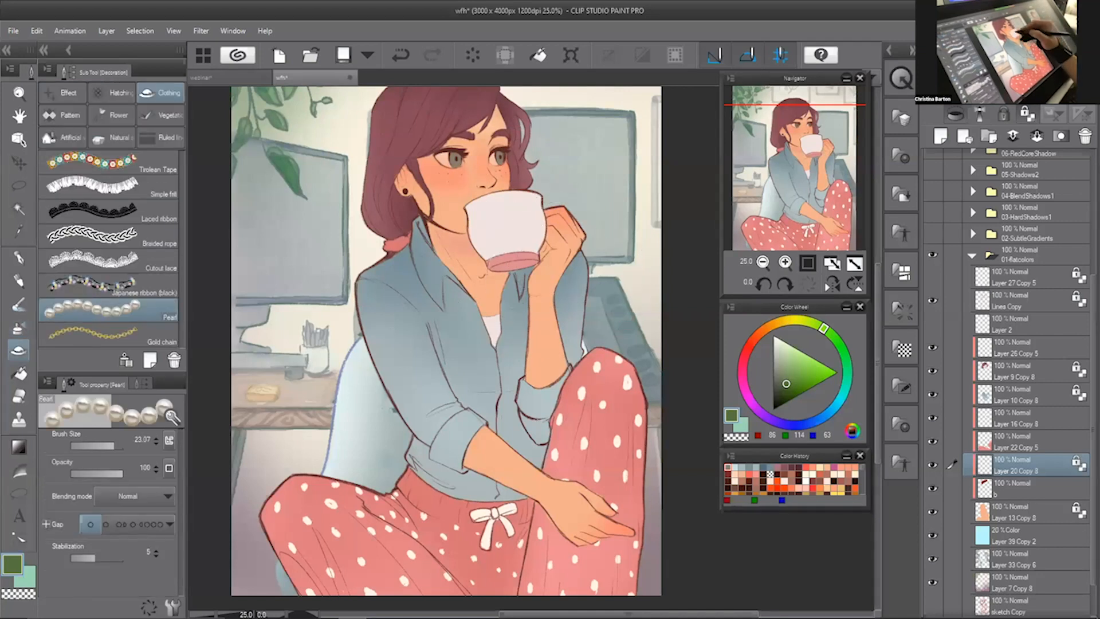
pyautogui.press('b')
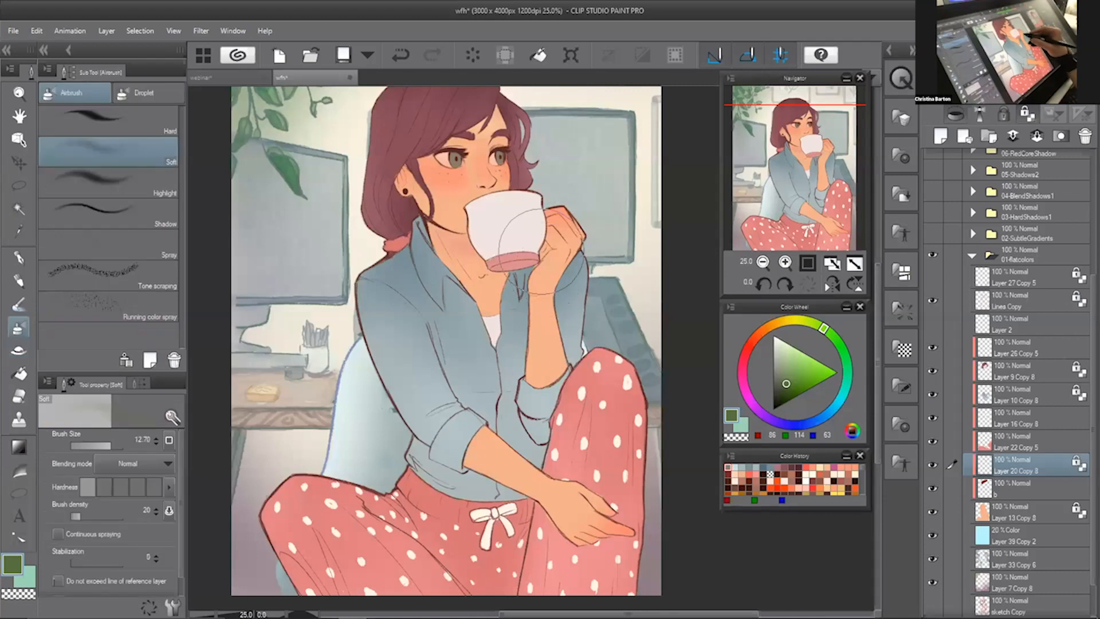
pyautogui.moveTo(476, 143); pyautogui.dragTo(484, 189)
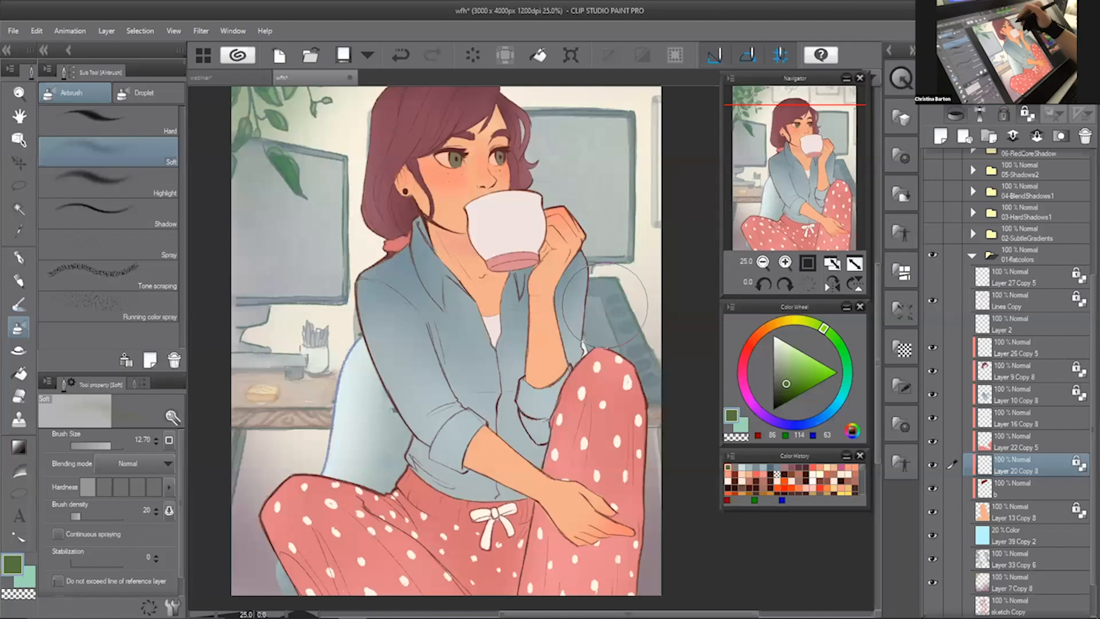
pyautogui.hotkey('ctrl', 'z')
pyautogui.moveTo(496, 148); pyautogui.dragTo(514, 172)
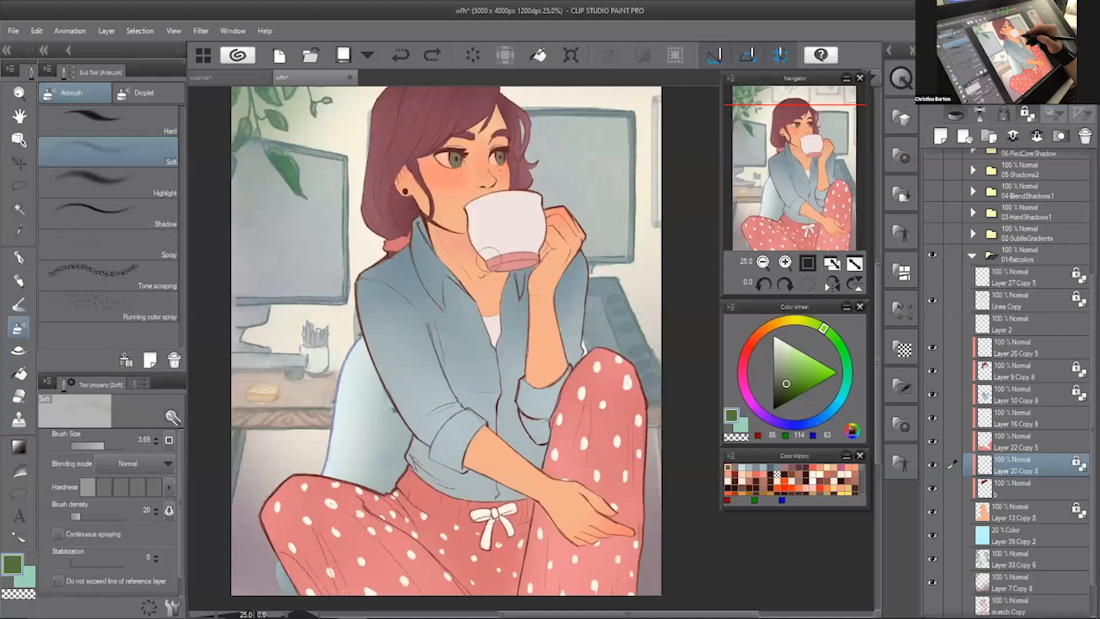
pyautogui.moveTo(505, 252)
pyautogui.mouseDown()
pyautogui.moveTo(568, 261)
pyautogui.moveTo(500, 291)
pyautogui.moveTo(545, 253)
pyautogui.moveTo(514, 268)
pyautogui.moveTo(539, 267)
pyautogui.moveTo(532, 259)
pyautogui.mouseUp()
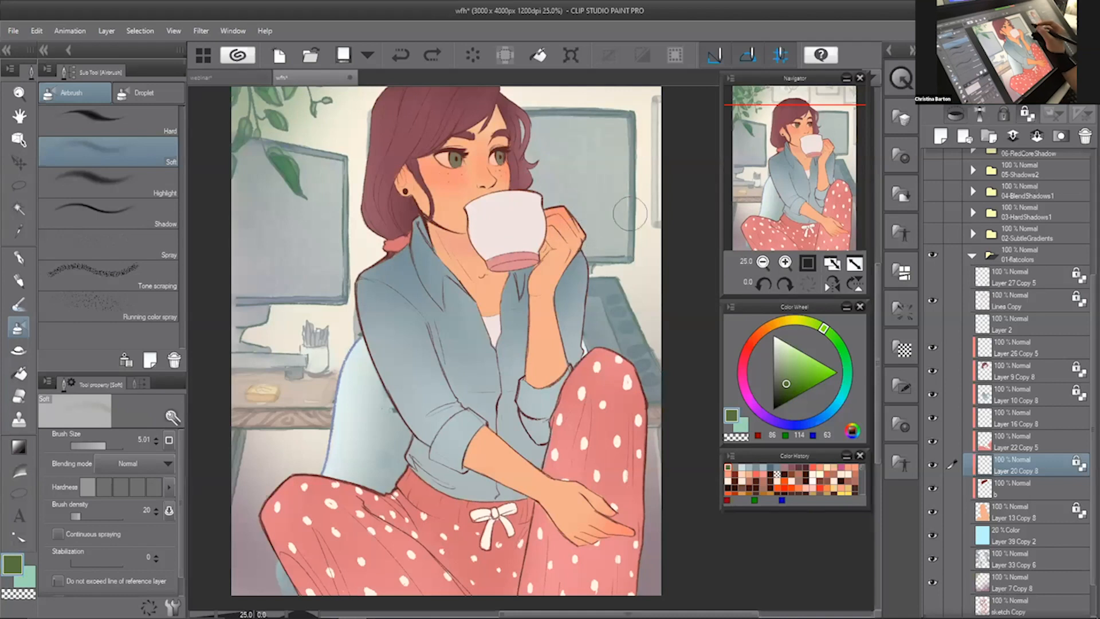
pyautogui.moveTo(579, 241); pyautogui.dragTo(590, 238)
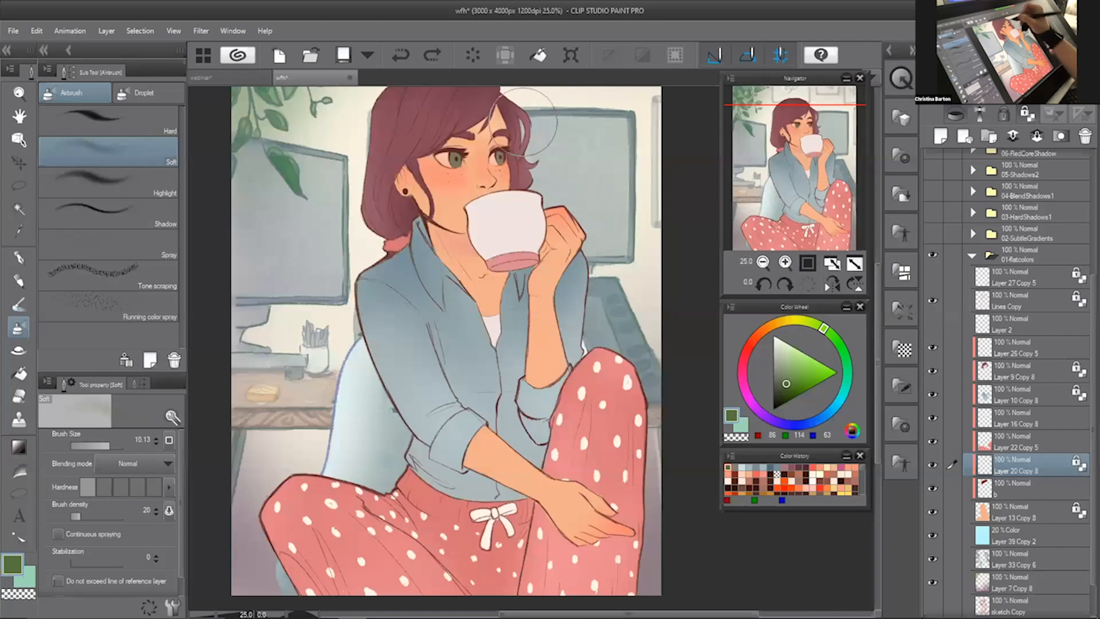
pyautogui.moveTo(456, 131); pyautogui.dragTo(446, 135)
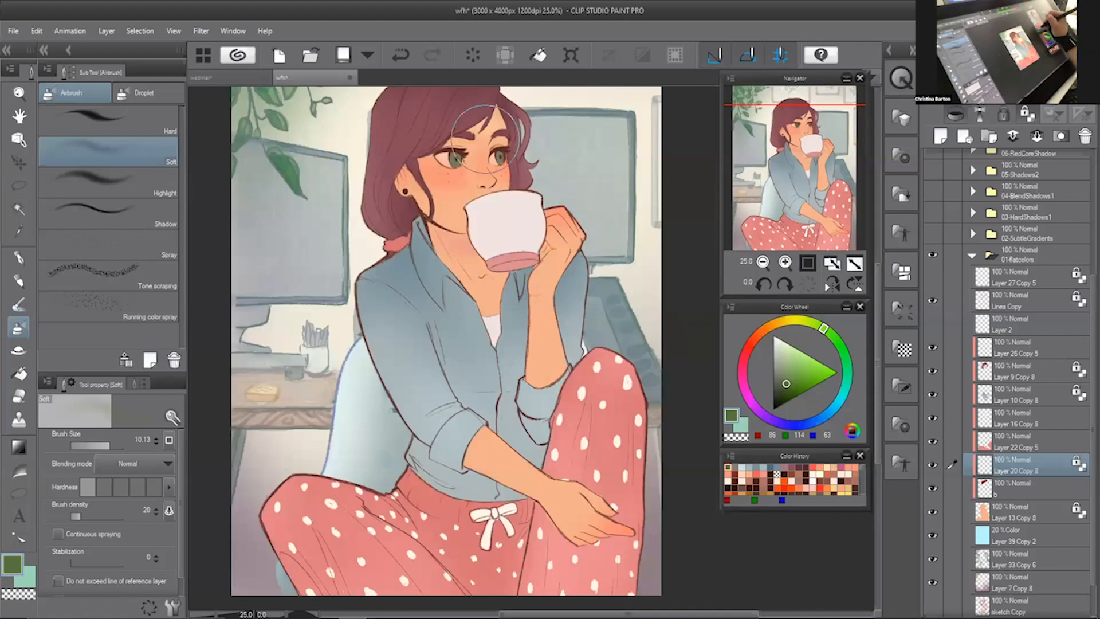
# - Collapse the 01-flatcolors folder and toggle the 02-SubtleGradients folder on and off to compare, leaving it visible
pyautogui.click(786, 263)
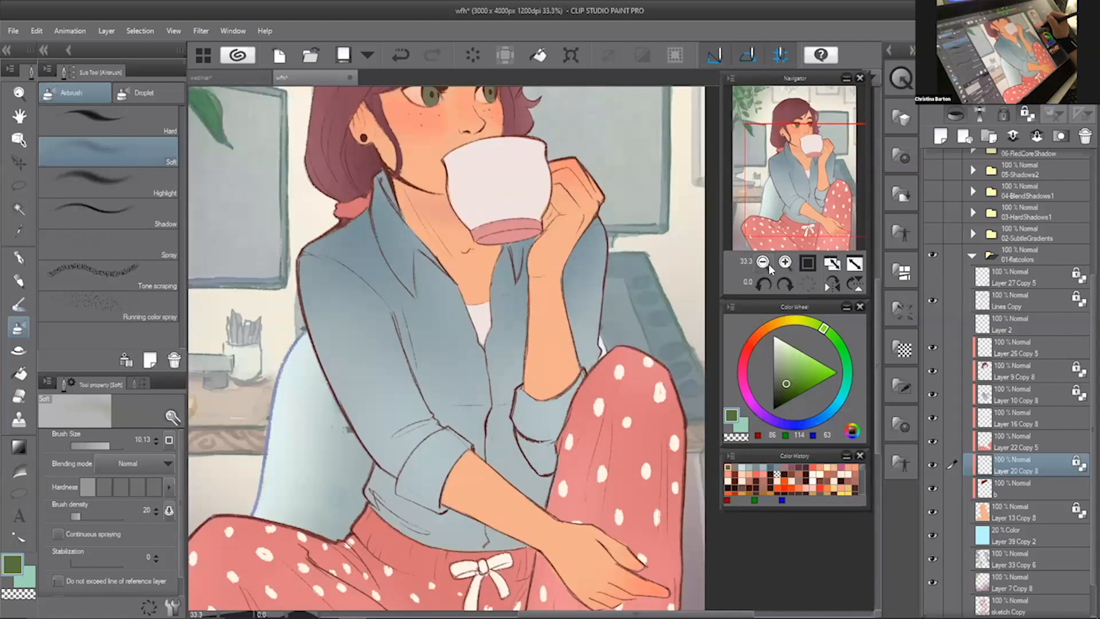
pyautogui.click(763, 262)
pyautogui.click(813, 198)
pyautogui.moveTo(812, 198); pyautogui.dragTo(812, 191)
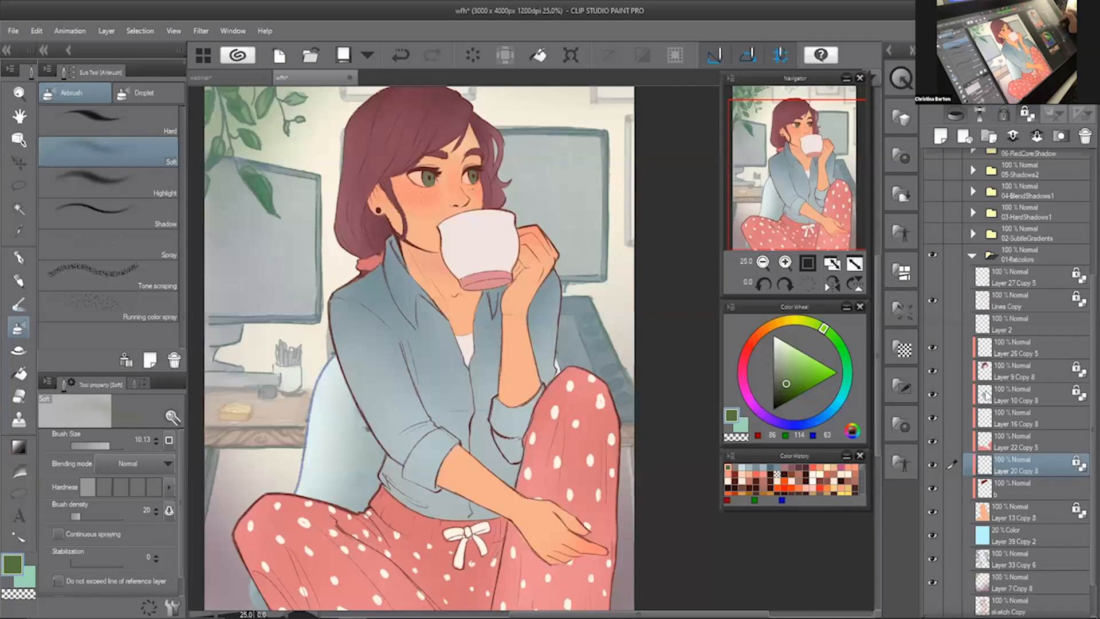
pyautogui.click(972, 256)
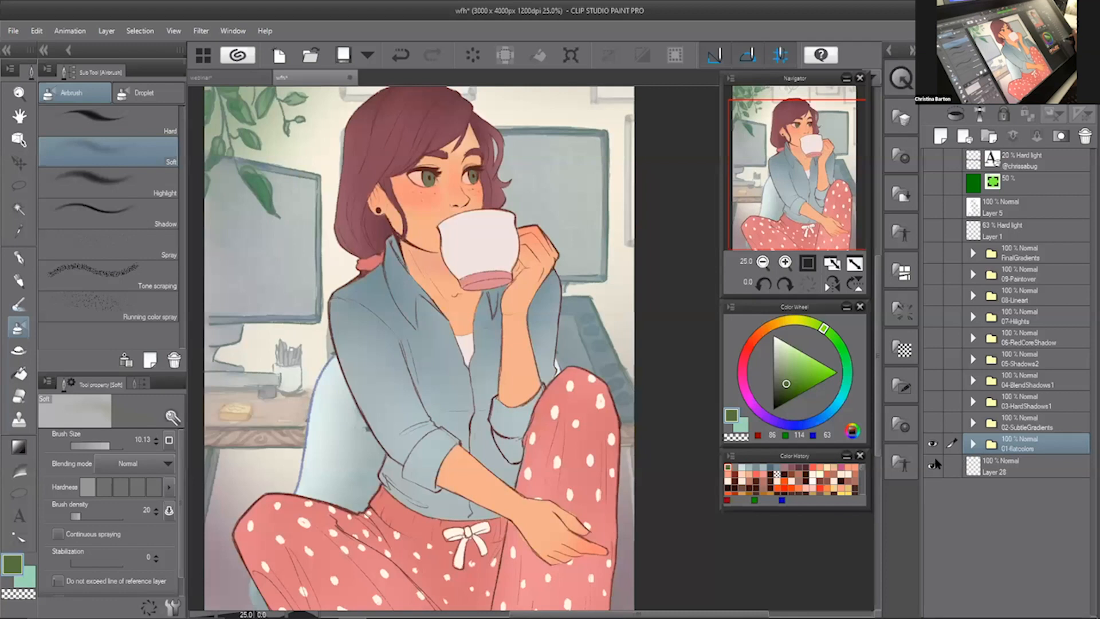
pyautogui.click(933, 423)
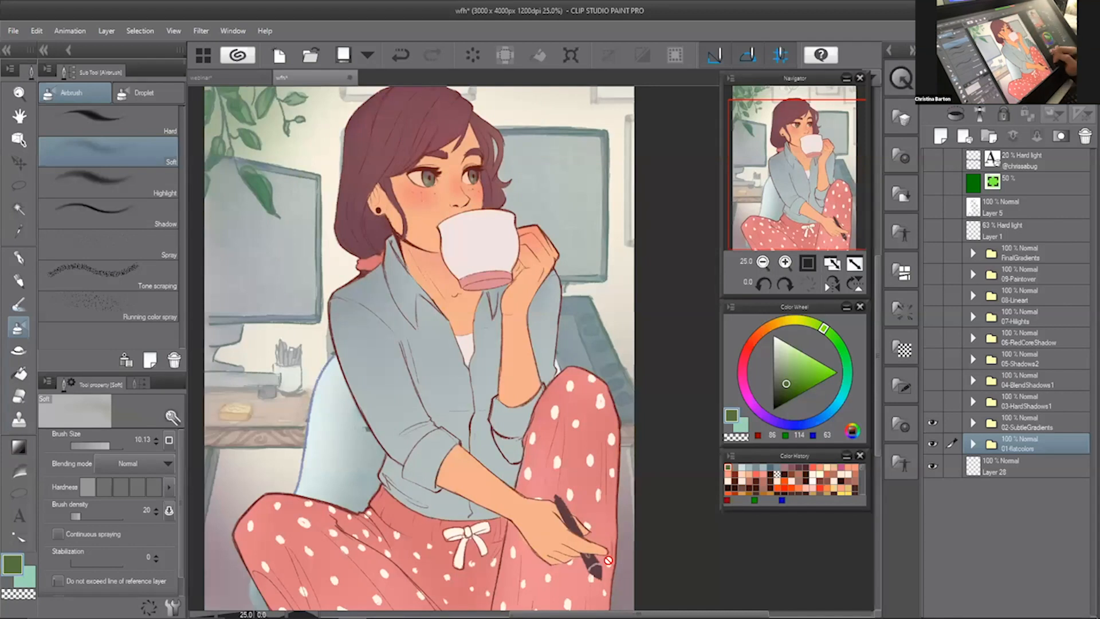
pyautogui.click(935, 423)
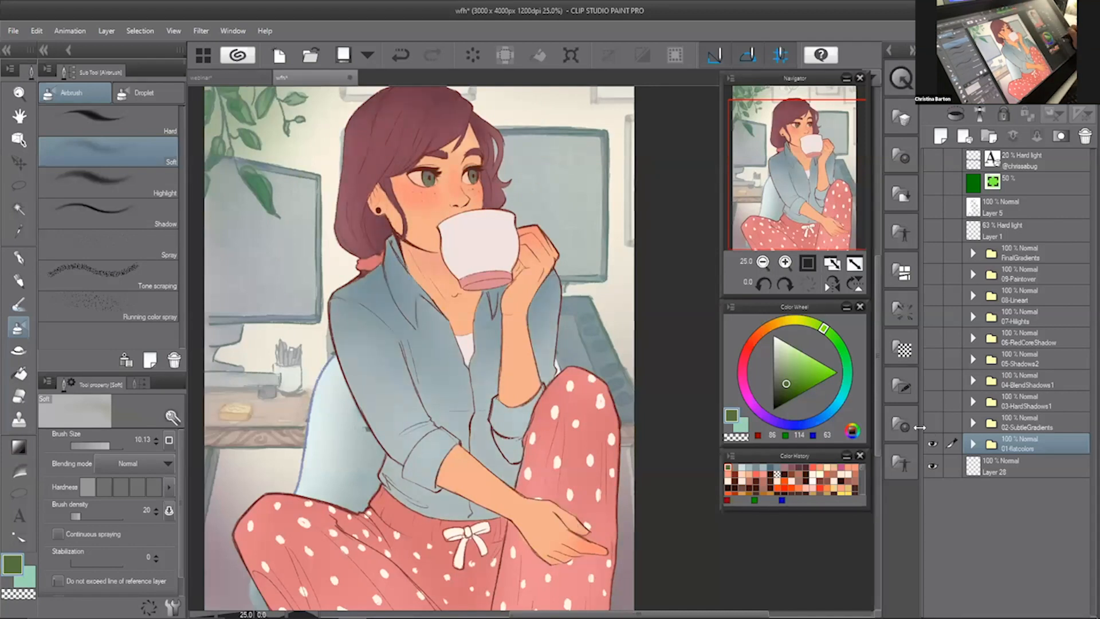
pyautogui.click(932, 422)
pyautogui.click(932, 422)
pyautogui.click(932, 422)
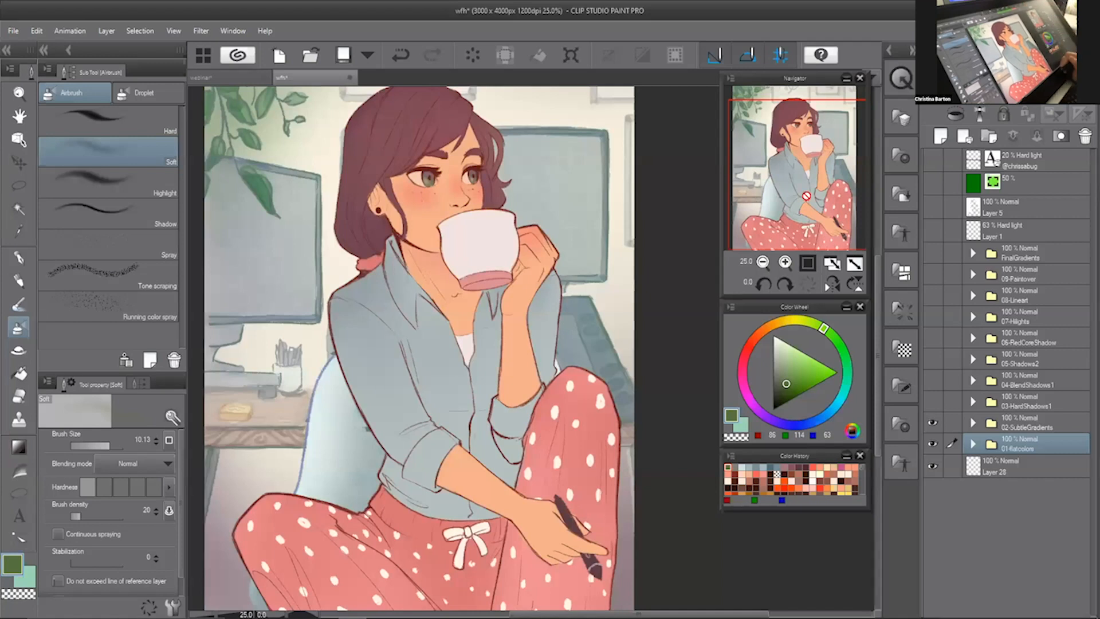
pyautogui.moveTo(559, 578); pyautogui.dragTo(556, 595)
# - Expand the 02-SubtleGradients folder and briefly show the 03-HardShadows1 folder to preview the shadows
pyautogui.click(1038, 428)
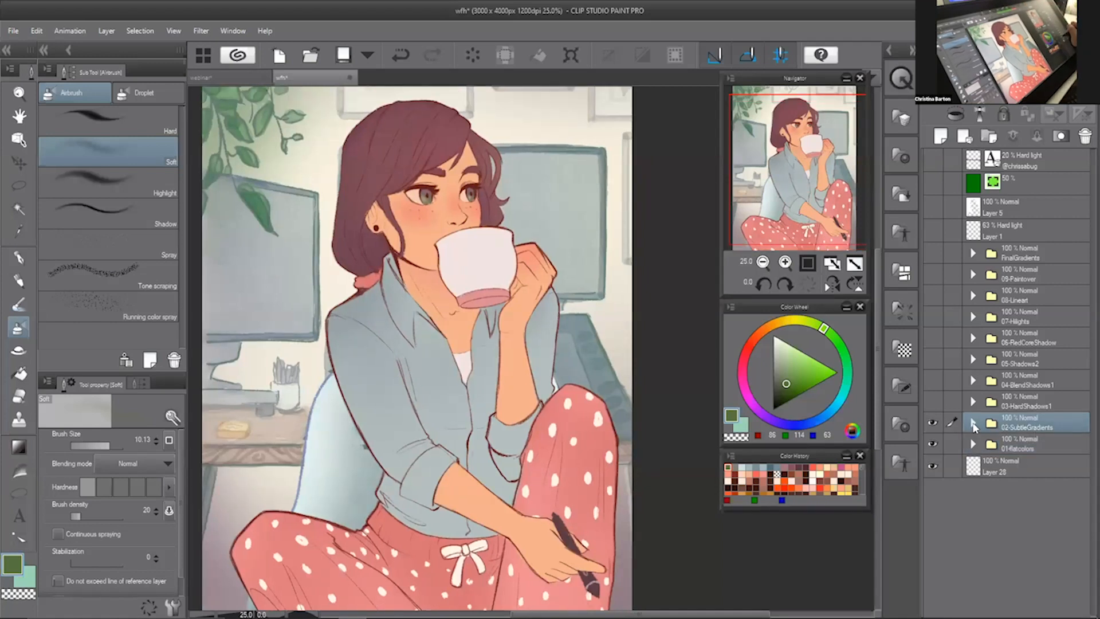
pyautogui.click(973, 425)
pyautogui.scroll(-5, 973, 510)
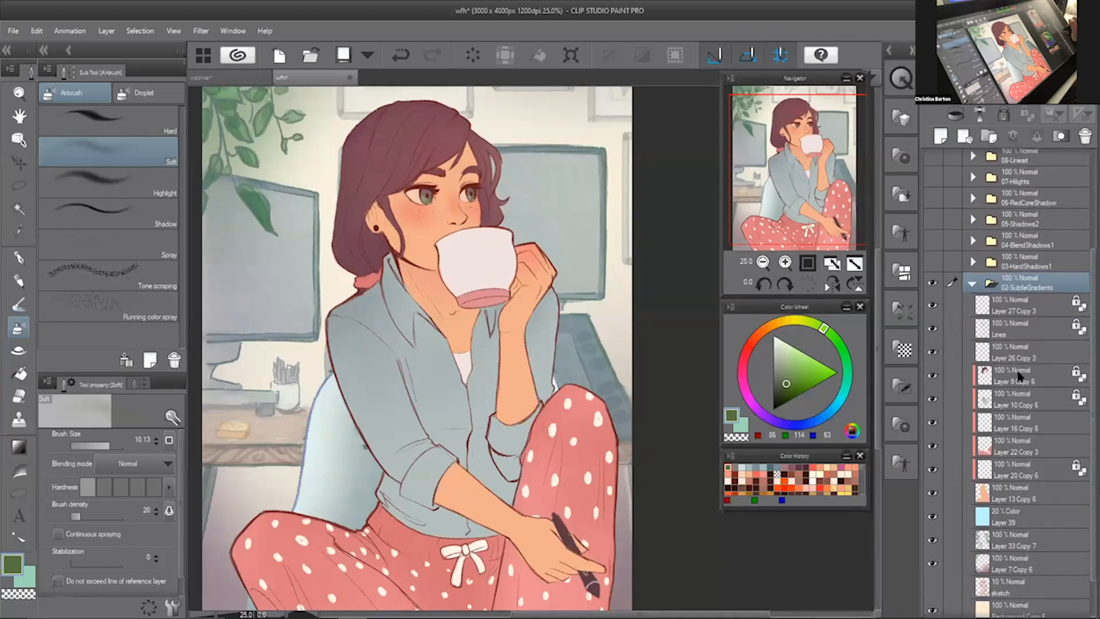
pyautogui.click(933, 262)
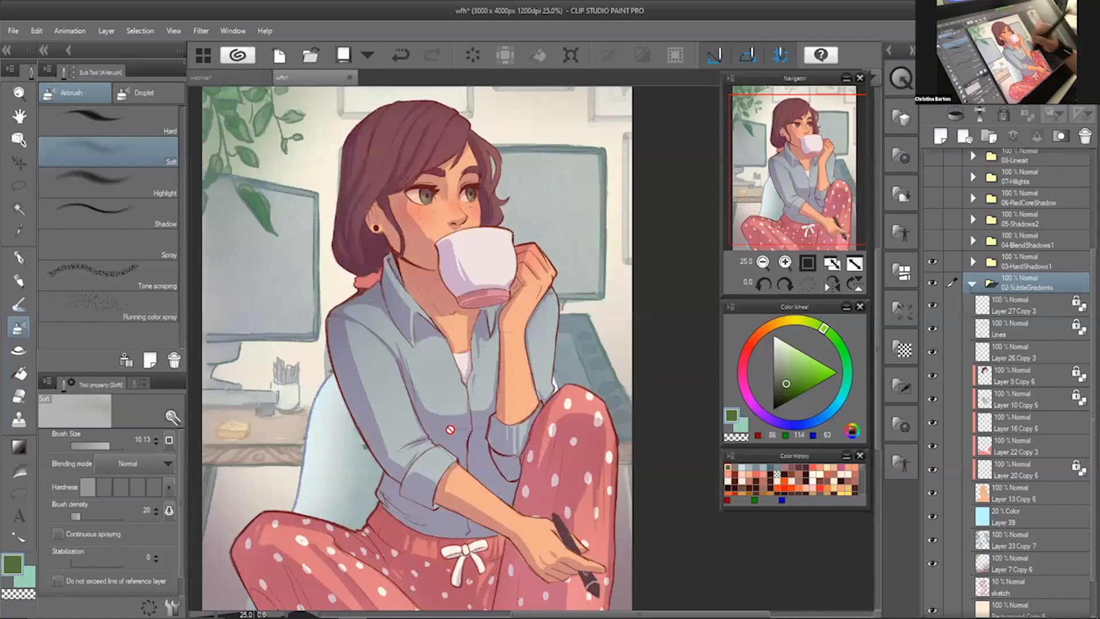
pyautogui.click(933, 263)
# - Add a new raster layer above Layer 9 Copy 6 and clip it to the layer below
pyautogui.click(1000, 376)
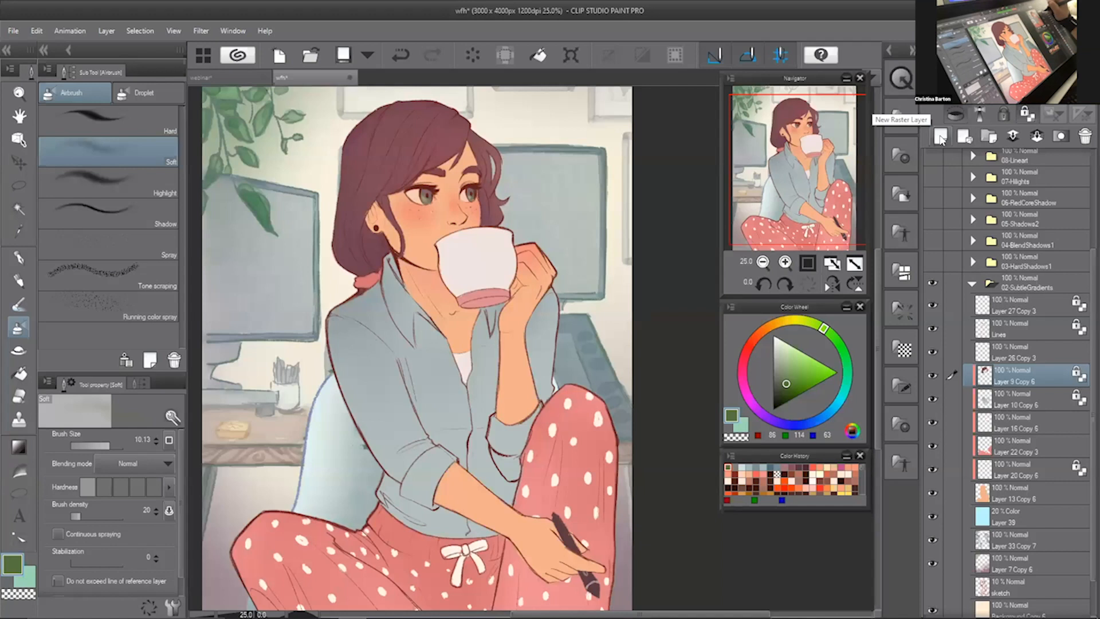
pyautogui.click(941, 137)
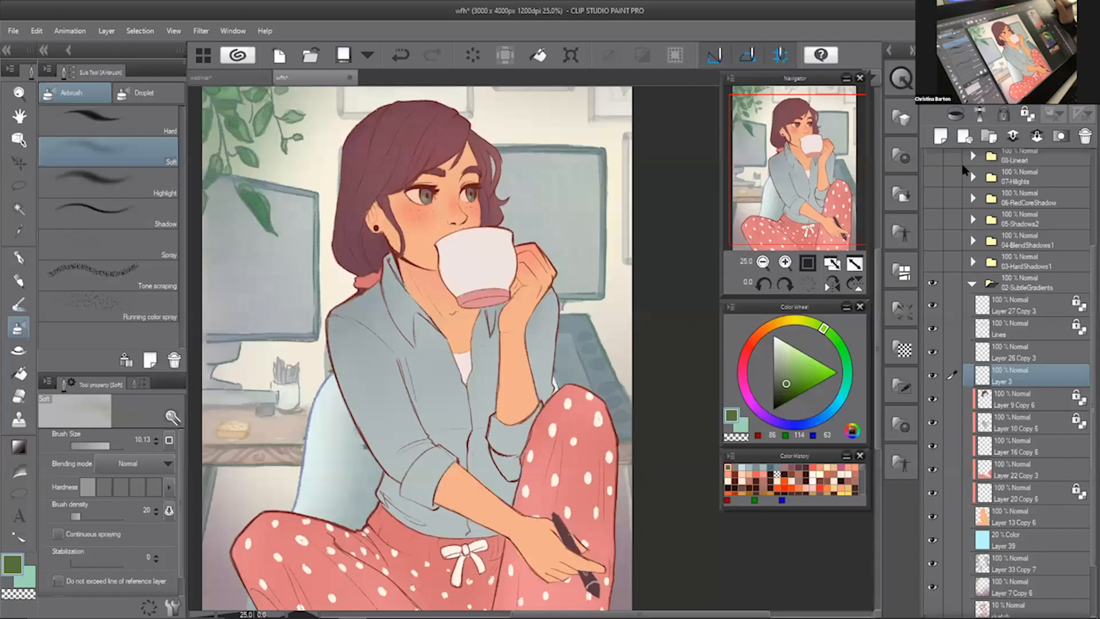
pyautogui.click(956, 117)
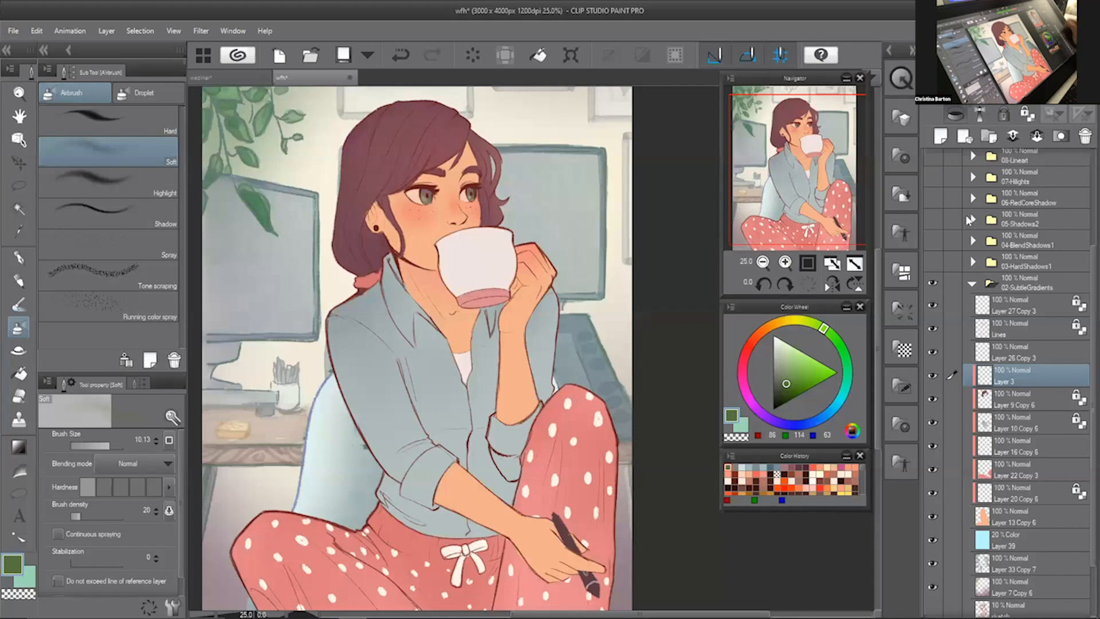
pyautogui.click(965, 97)
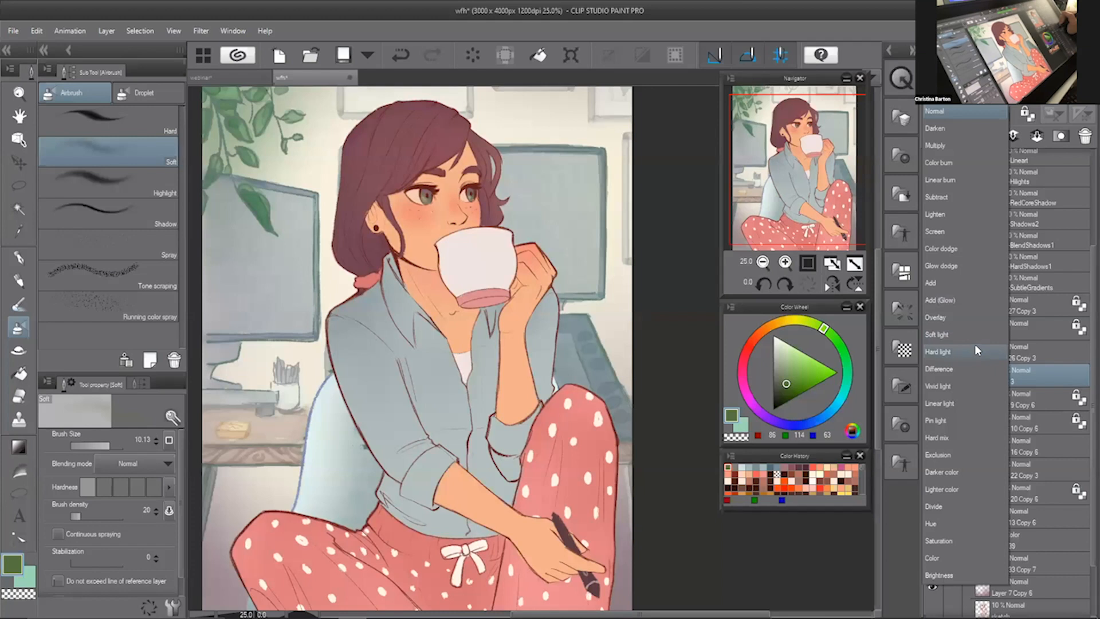
pyautogui.click(427, 230)
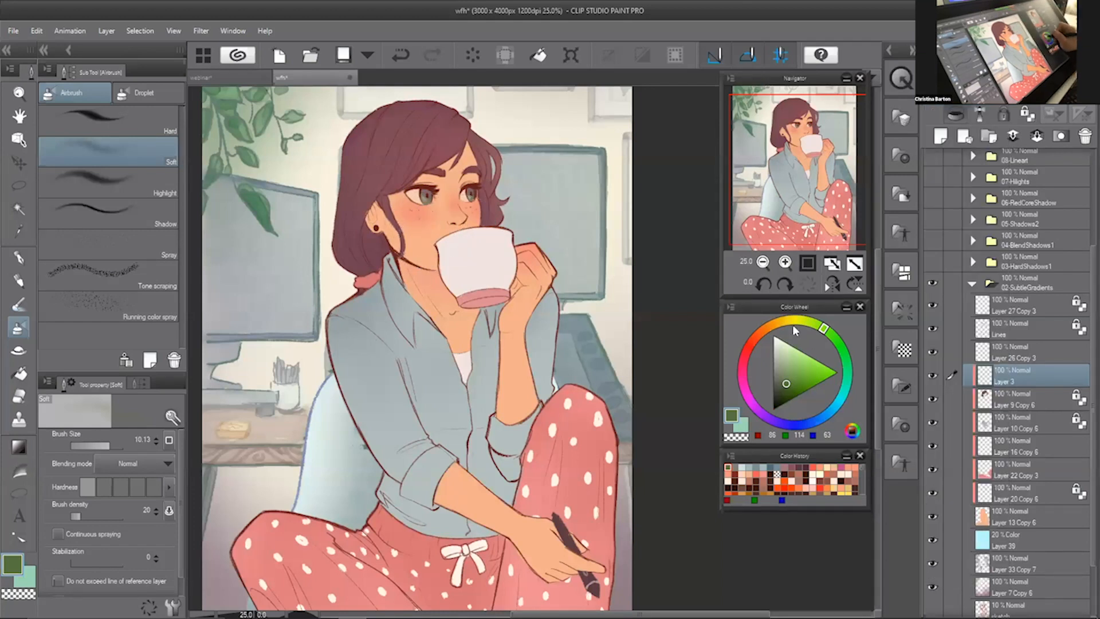
# - Pick a muted purple shadow color, RGB 94, 85, 100, and slightly enlarge the color wheel palette
pyautogui.moveTo(822, 335)
pyautogui.mouseDown()
pyautogui.moveTo(750, 395)
pyautogui.moveTo(765, 410)
pyautogui.moveTo(778, 381)
pyautogui.mouseUp()
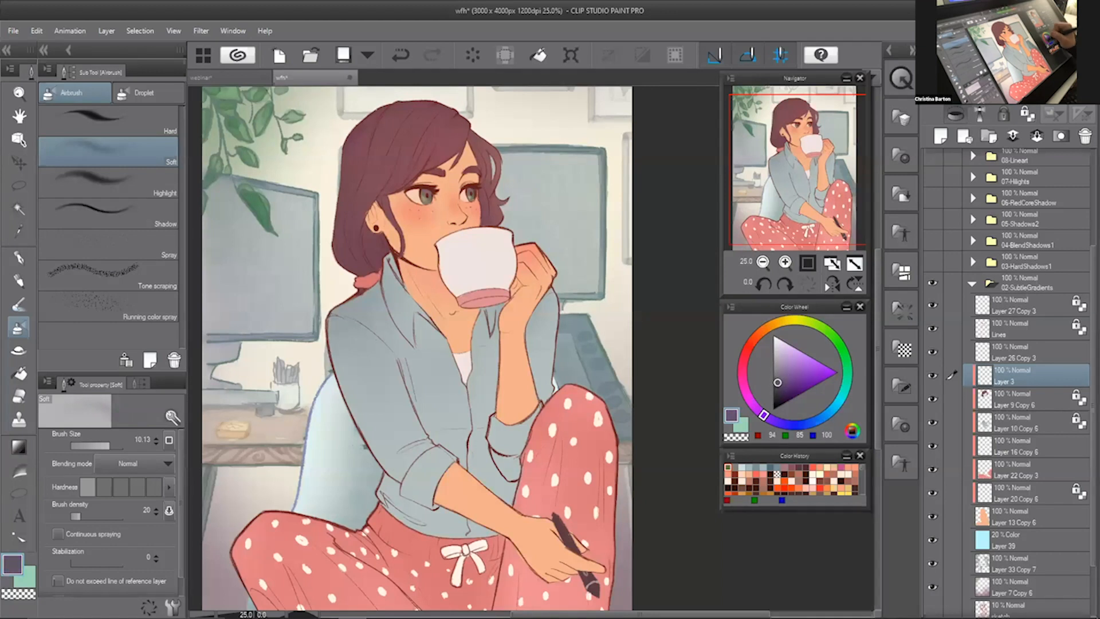
pyautogui.moveTo(721, 443); pyautogui.dragTo(656, 524)
pyautogui.moveTo(784, 309); pyautogui.dragTo(688, 135)
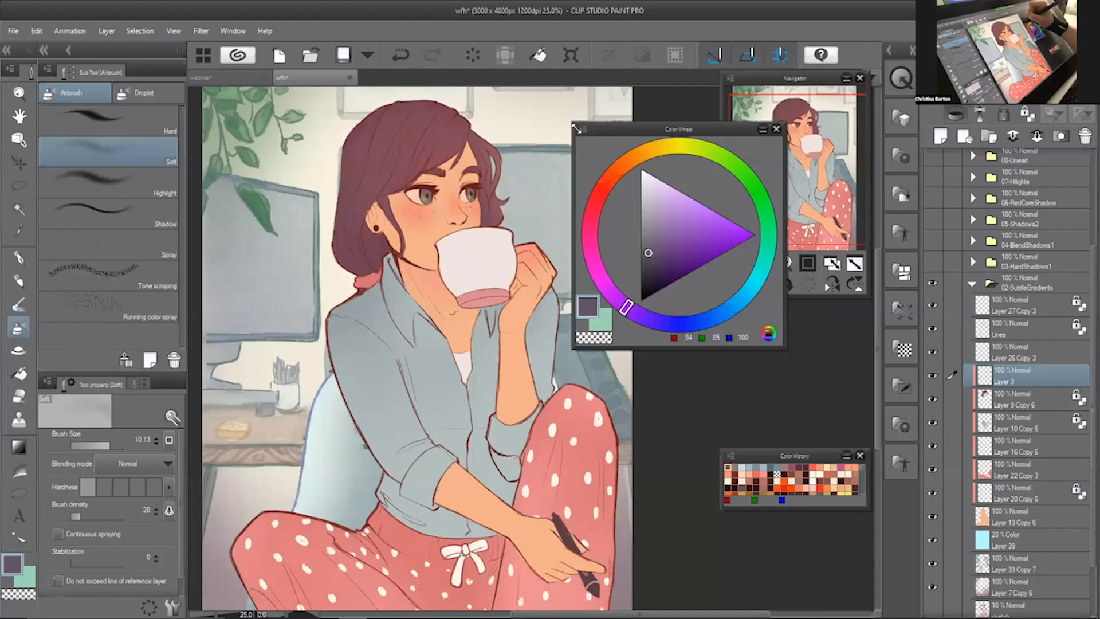
pyautogui.moveTo(577, 129); pyautogui.dragTo(636, 193)
pyautogui.moveTo(711, 201); pyautogui.dragTo(795, 310)
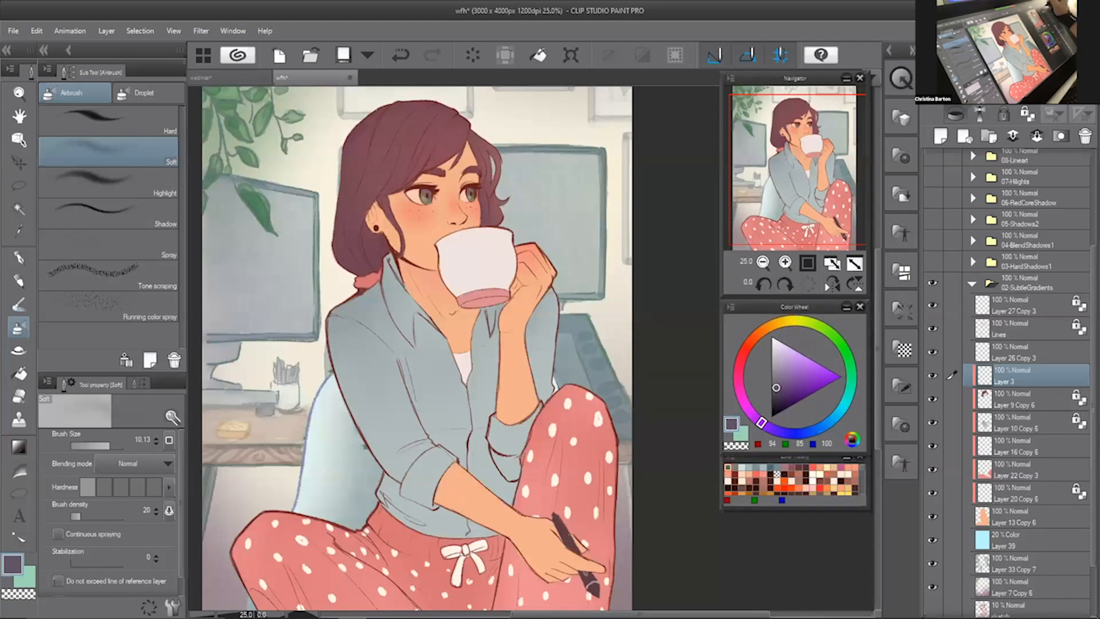
# - Set the new clipped layer's blending mode to Hard light and switch to the G-pen for painting shadows
pyautogui.click(963, 98)
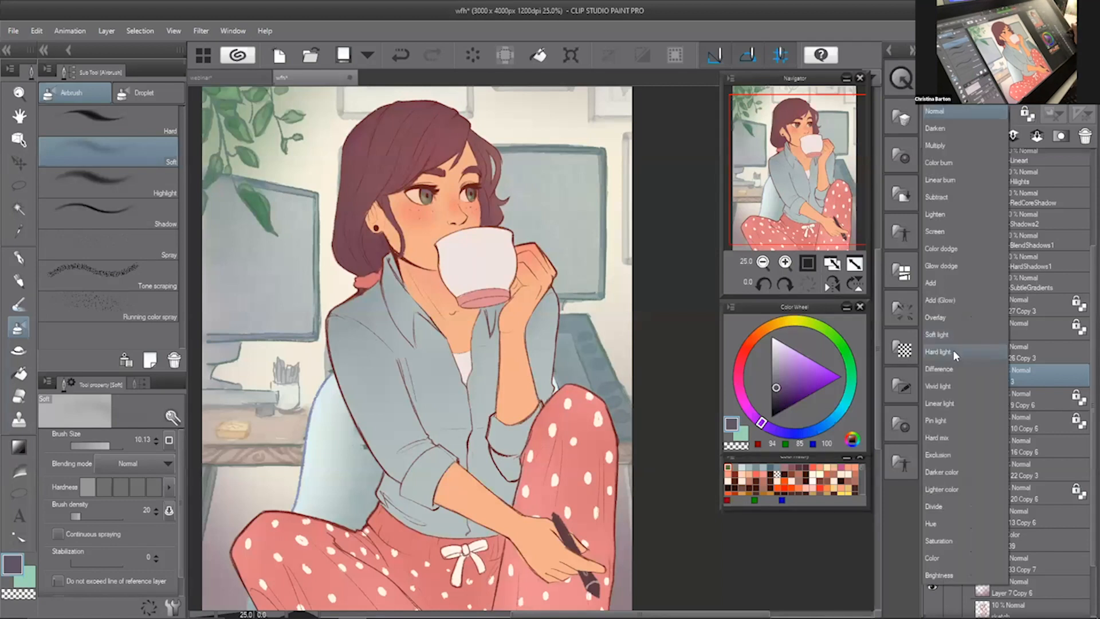
pyautogui.click(955, 354)
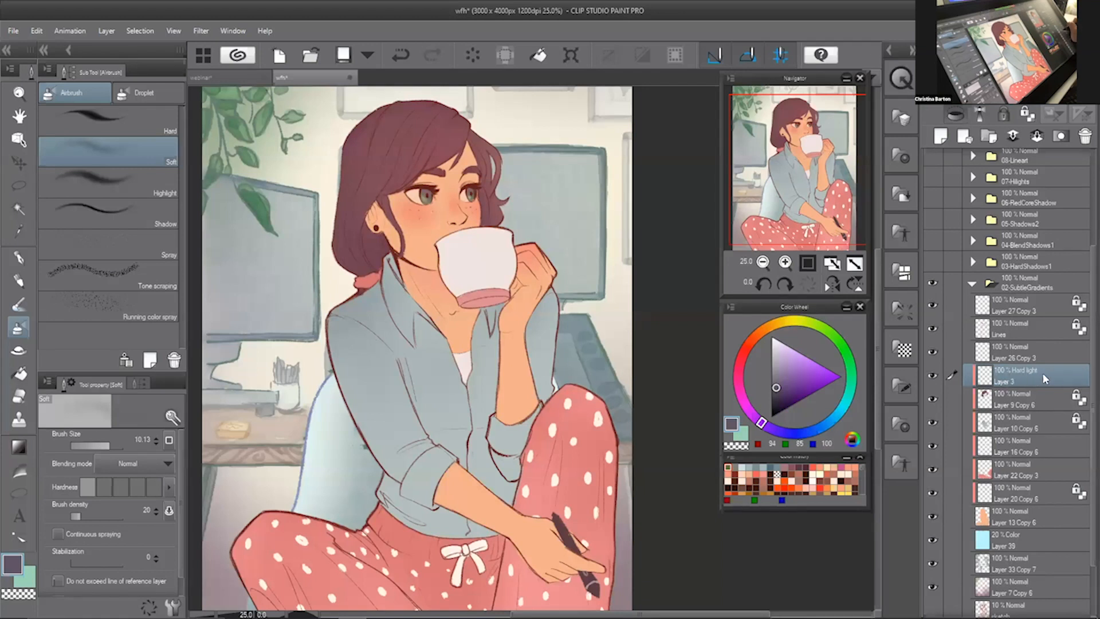
pyautogui.press('p')
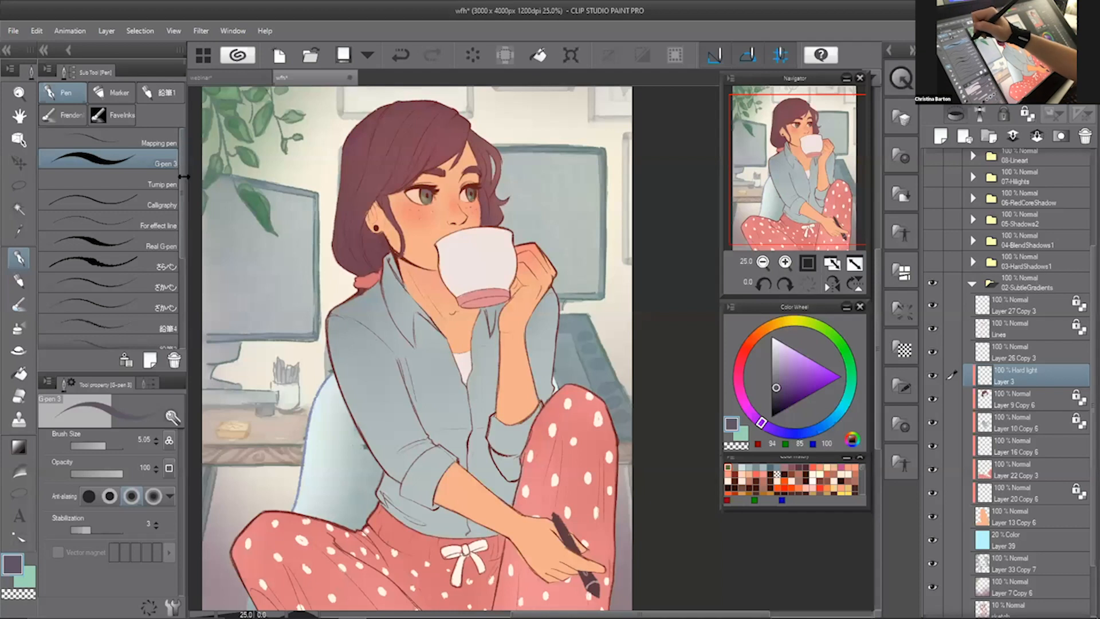
pyautogui.moveTo(184, 174); pyautogui.dragTo(187, 175)
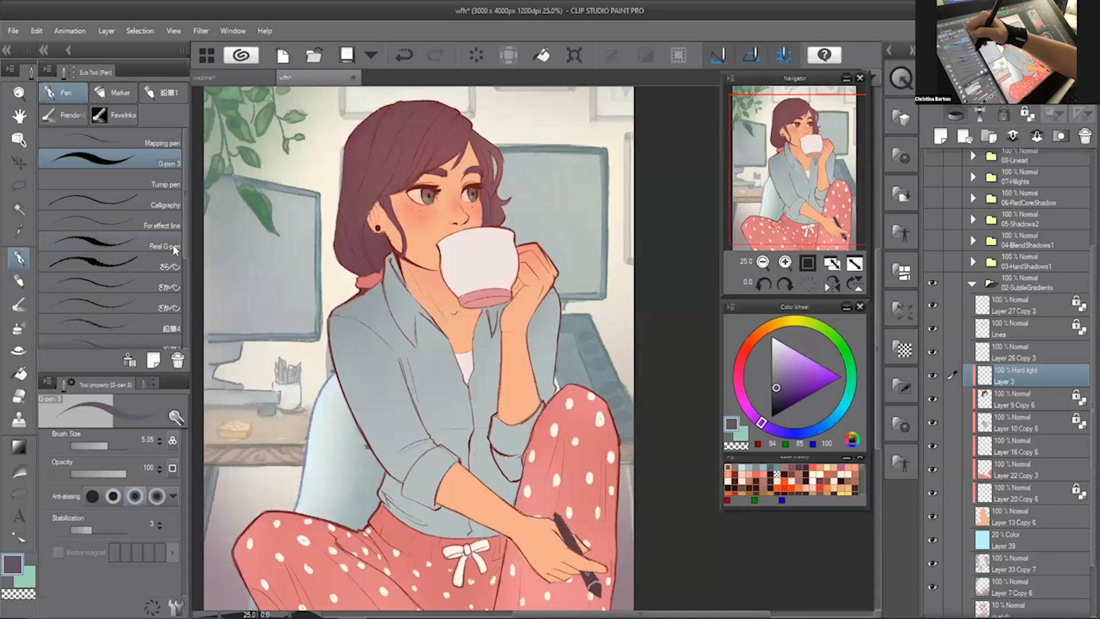
# - Try shadow strokes over the face and mug with the Real G-pen and the G-pen, and undo them
pyautogui.click(155, 246)
pyautogui.moveTo(447, 204)
pyautogui.mouseDown()
pyautogui.moveTo(481, 287)
pyautogui.moveTo(453, 278)
pyautogui.moveTo(491, 261)
pyautogui.moveTo(484, 249)
pyautogui.mouseUp()
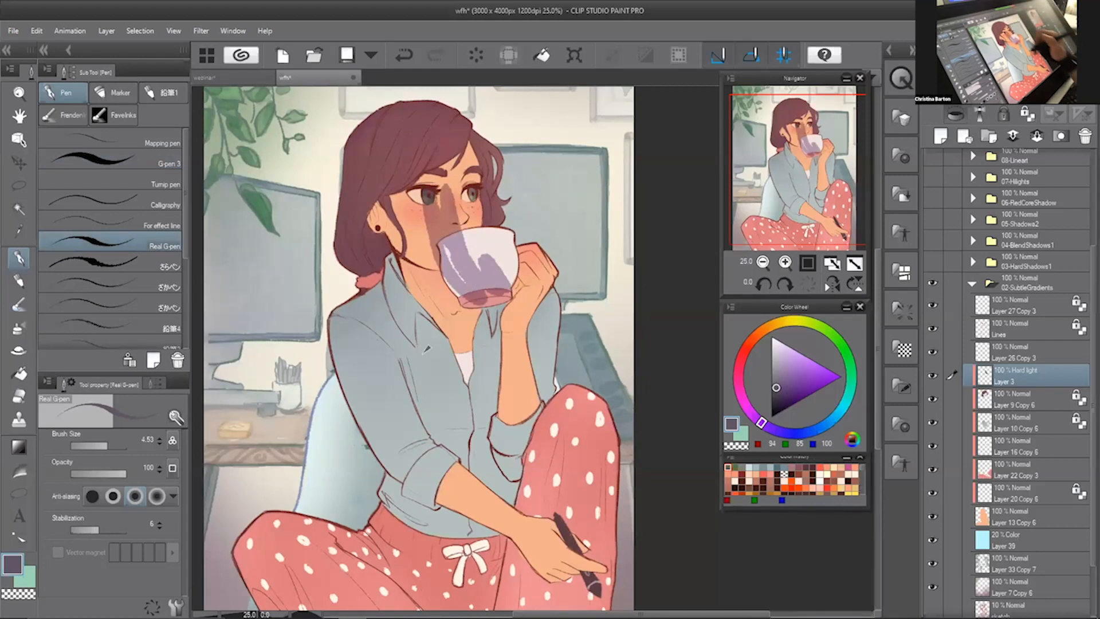
pyautogui.hotkey('ctrl', 'z')
pyautogui.click(114, 159)
pyautogui.moveTo(427, 215)
pyautogui.mouseDown()
pyautogui.moveTo(413, 258)
pyautogui.moveTo(475, 312)
pyautogui.mouseUp()
pyautogui.moveTo(463, 245); pyautogui.dragTo(504, 290)
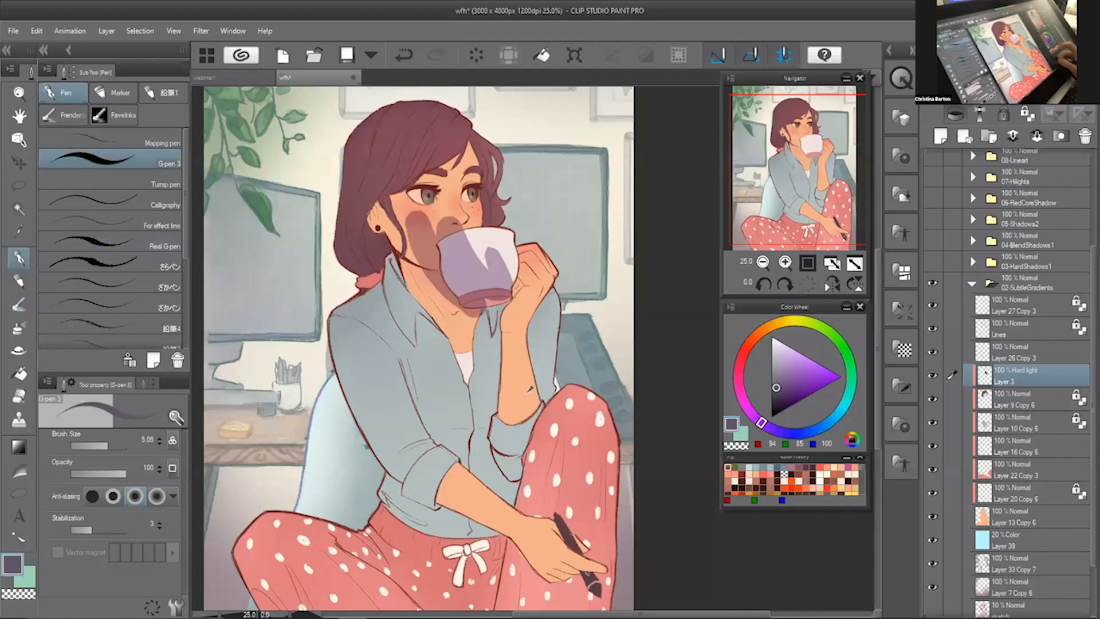
pyautogui.hotkey('ctrl', 'z')
pyautogui.hotkey('ctrl', 'z')
pyautogui.hotkey('ctrl', 'z')
# - Reduce the G-pen brush size to 2.50
pyautogui.press('[')
pyautogui.press('[')
pyautogui.press('[')
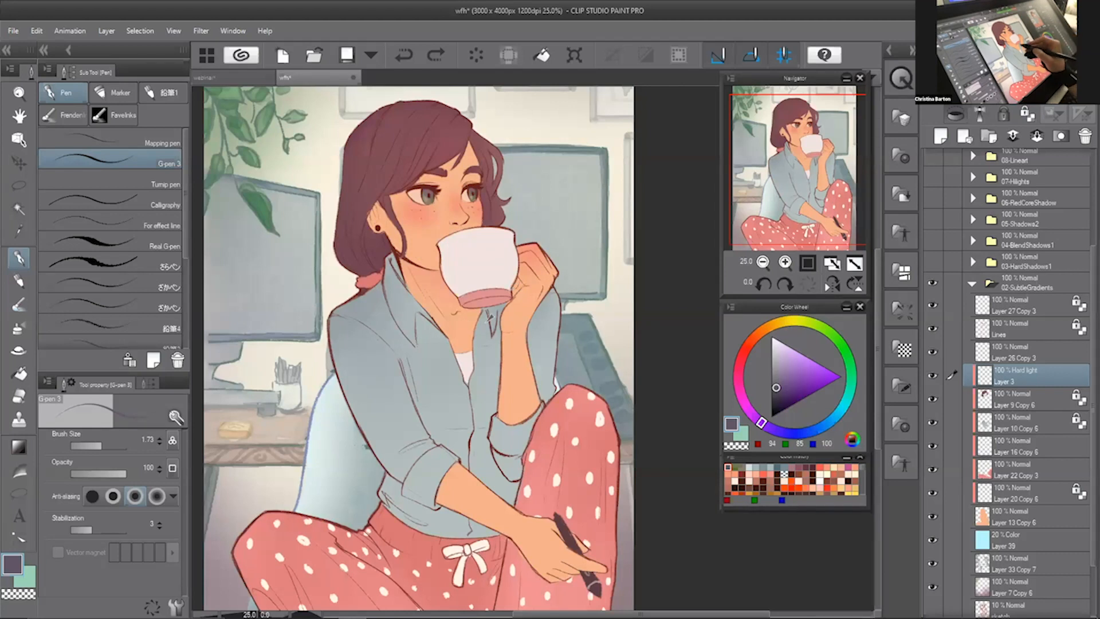
pyautogui.press(']')
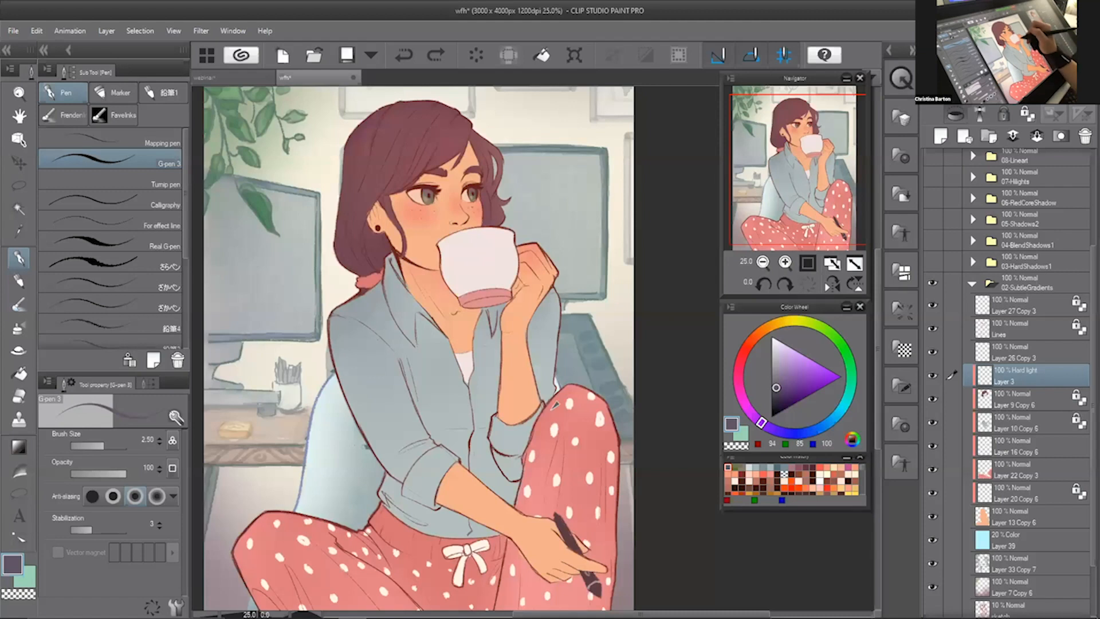
# - Paint a trial hard shadow across the cheek, nose and neck beside the mug
pyautogui.moveTo(416, 212); pyautogui.dragTo(449, 250)
pyautogui.hotkey('ctrl', 'z')
pyautogui.moveTo(413, 201)
pyautogui.mouseDown()
pyautogui.moveTo(425, 234)
pyautogui.moveTo(416, 269)
pyautogui.mouseUp()
pyautogui.moveTo(452, 197)
pyautogui.mouseDown()
pyautogui.moveTo(419, 278)
pyautogui.moveTo(426, 317)
pyautogui.mouseUp()
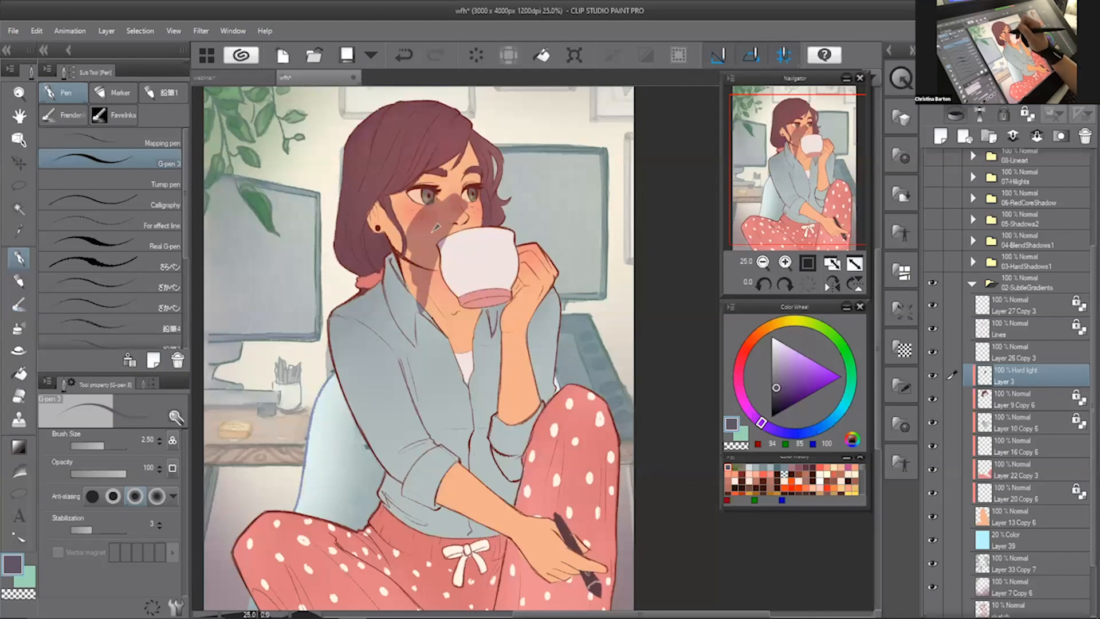
# - Switch the shadow layer to Multiply for comparison and set it back to Hard light
pyautogui.click(975, 98)
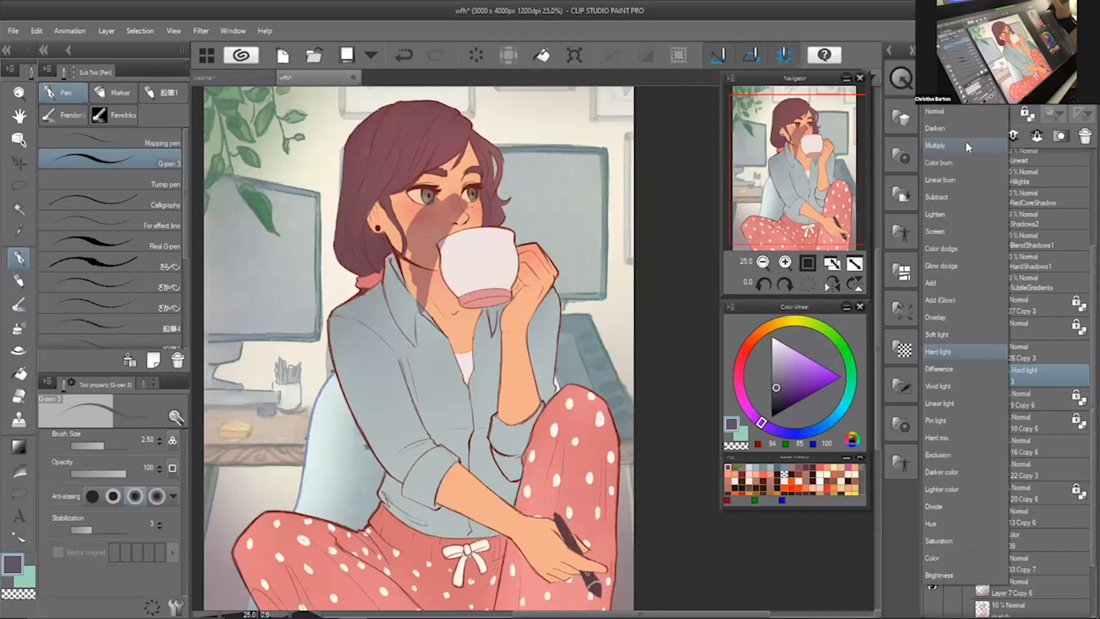
pyautogui.click(968, 147)
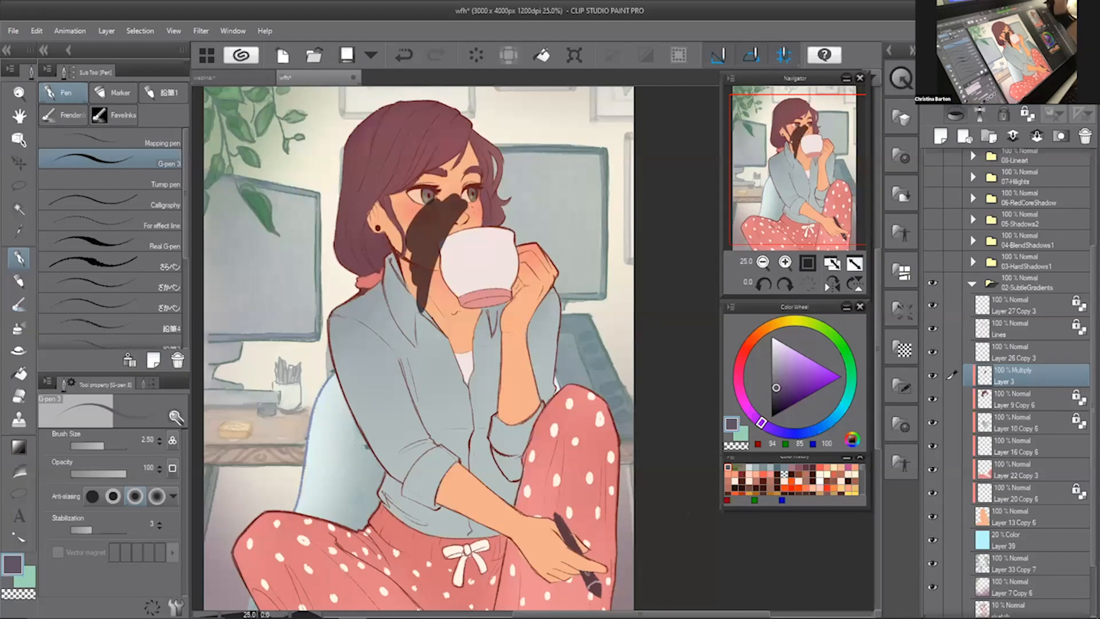
pyautogui.click(966, 98)
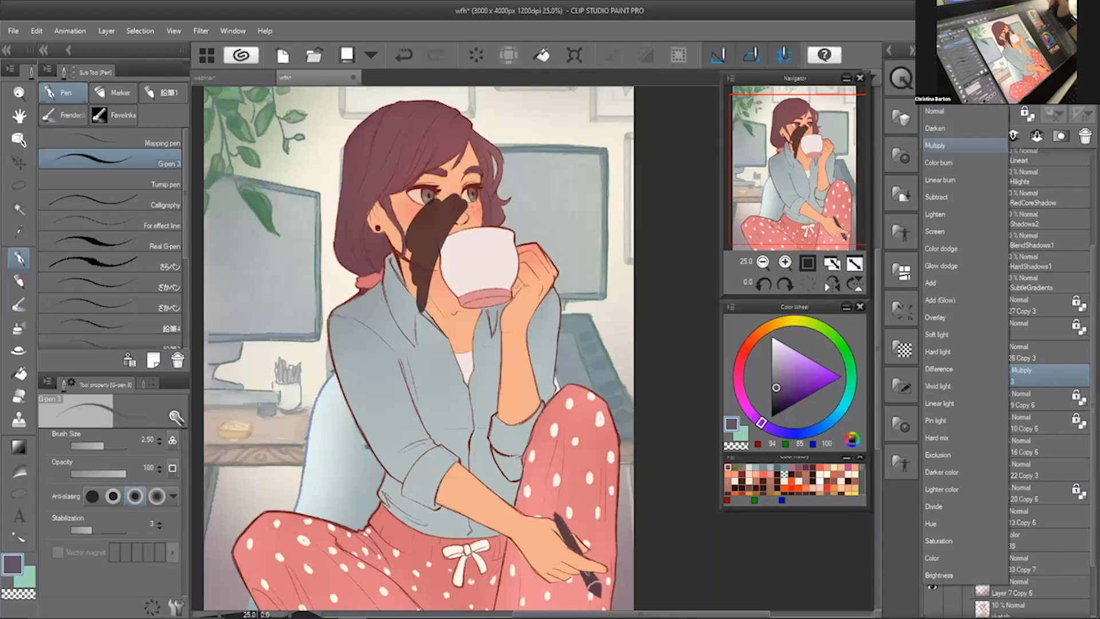
pyautogui.click(952, 353)
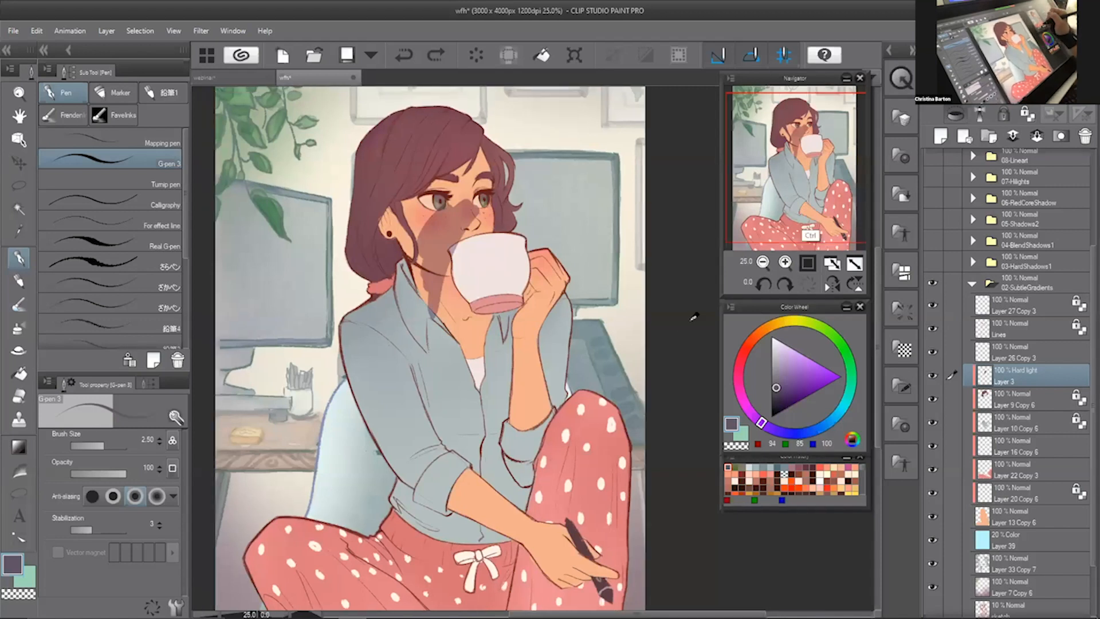
# - Undo the trial shadow strokes on the character's face
pyautogui.scroll(1, 572, 187)
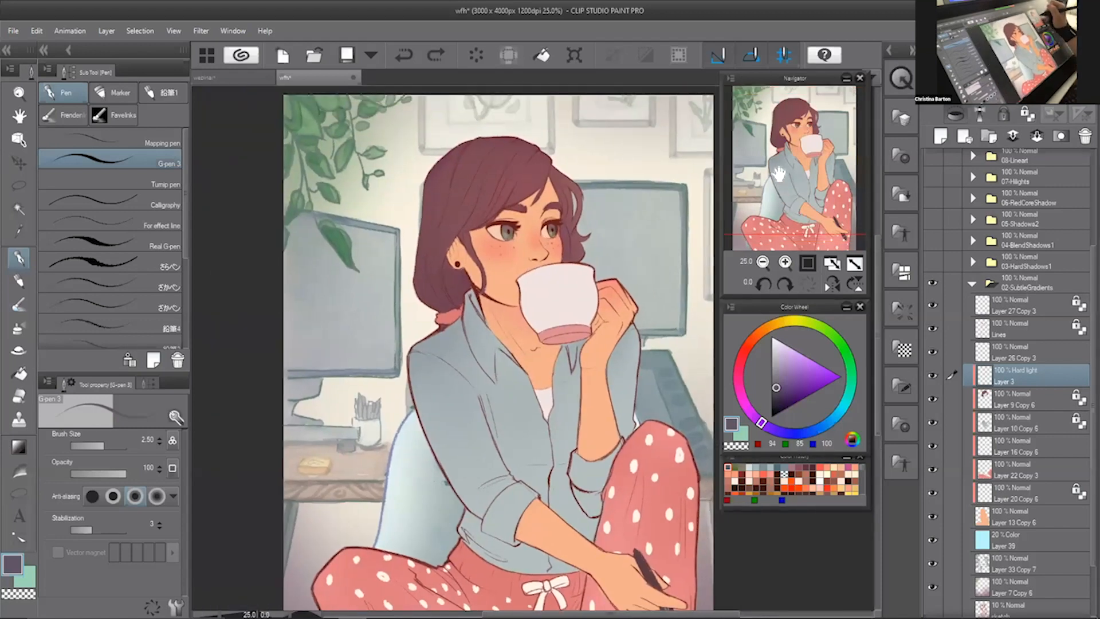
pyautogui.moveTo(564, 220); pyautogui.dragTo(573, 261)
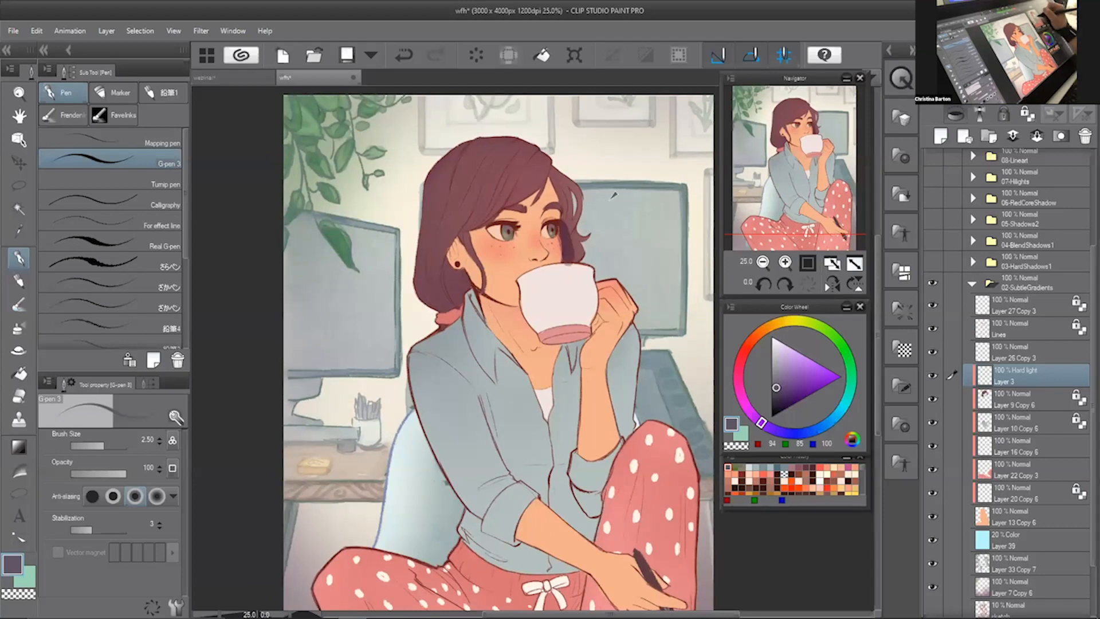
pyautogui.hotkey('ctrl', 'z')
pyautogui.hscroll(3, 623, 133)
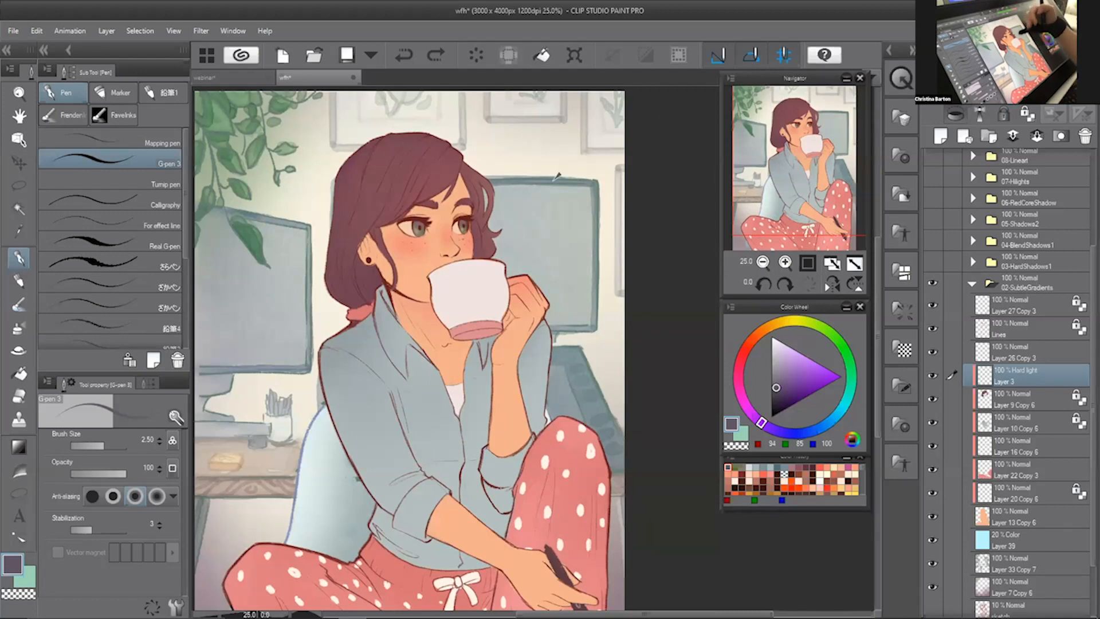
pyautogui.hscroll(-3, 439, 283)
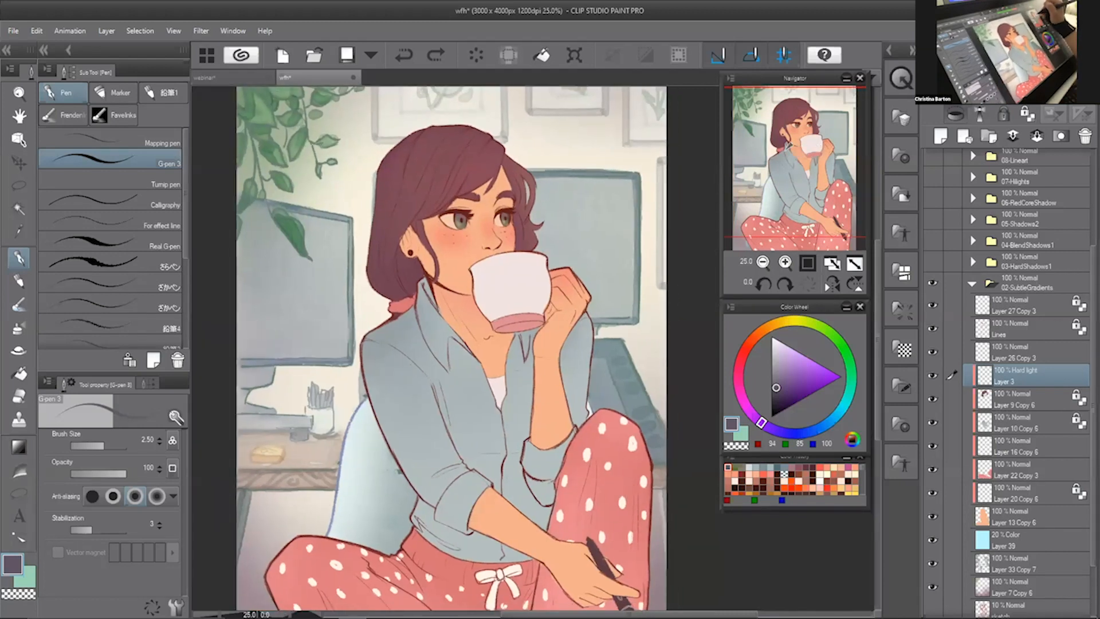
# - Paint hard shadows on the neck behind the collar and along the back of the hair
pyautogui.moveTo(429, 275); pyautogui.dragTo(451, 289)
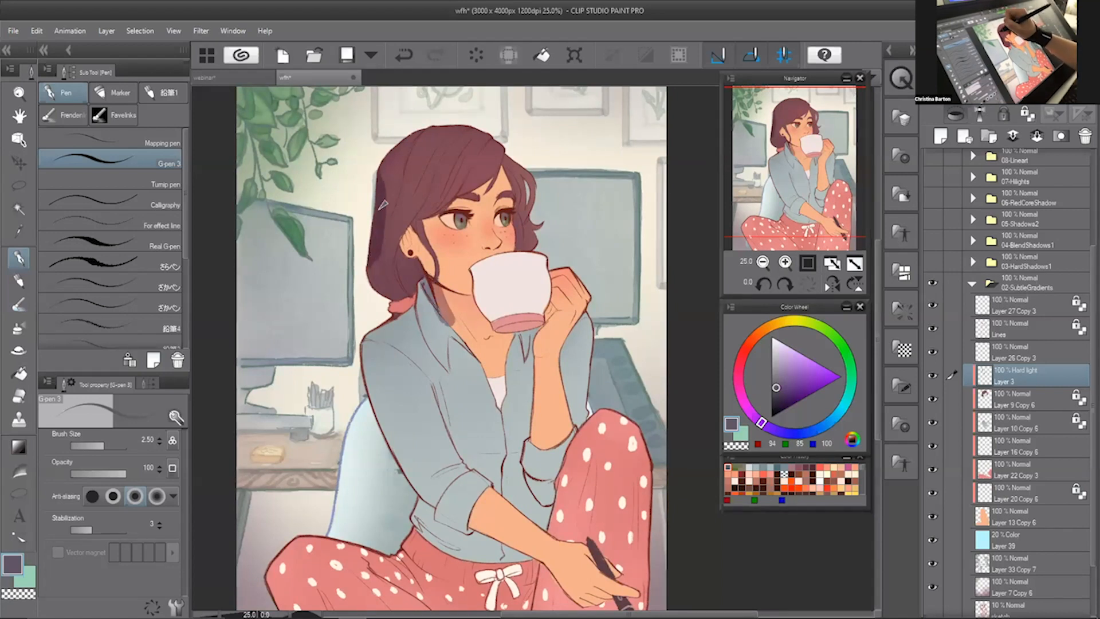
pyautogui.moveTo(390, 176); pyautogui.dragTo(383, 247)
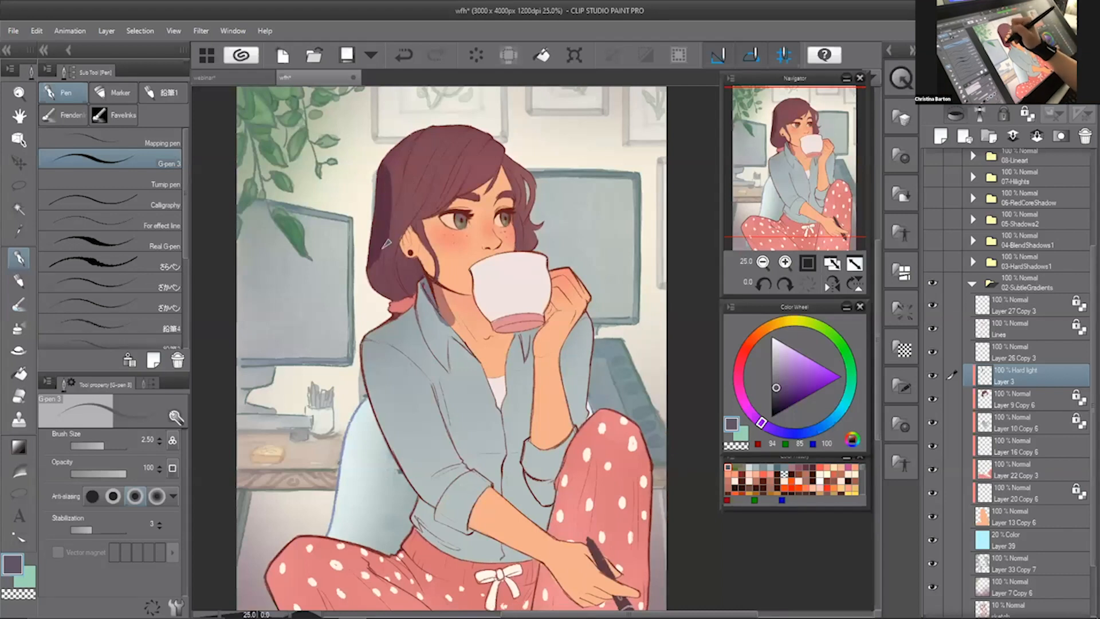
pyautogui.moveTo(395, 168)
pyautogui.mouseDown()
pyautogui.moveTo(383, 163)
pyautogui.moveTo(408, 175)
pyautogui.moveTo(392, 241)
pyautogui.moveTo(396, 177)
pyautogui.moveTo(426, 127)
pyautogui.mouseUp()
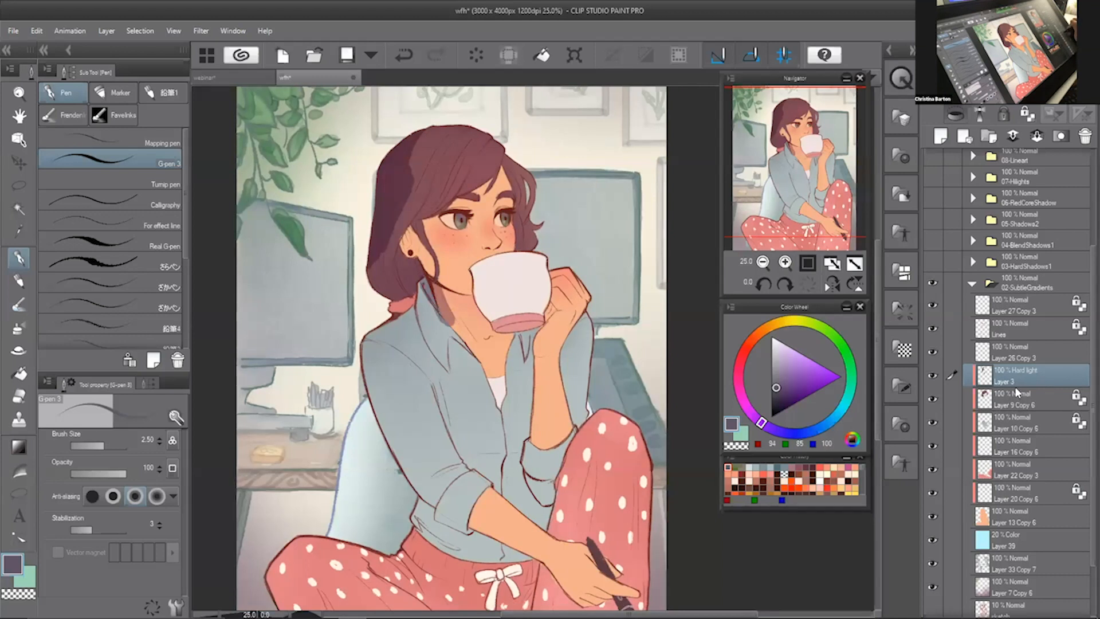
# - Select several of the clipped color layers in turn to review them, and reselect the Hard light layer
pyautogui.click(1011, 401)
pyautogui.click(1010, 424)
pyautogui.click(1010, 451)
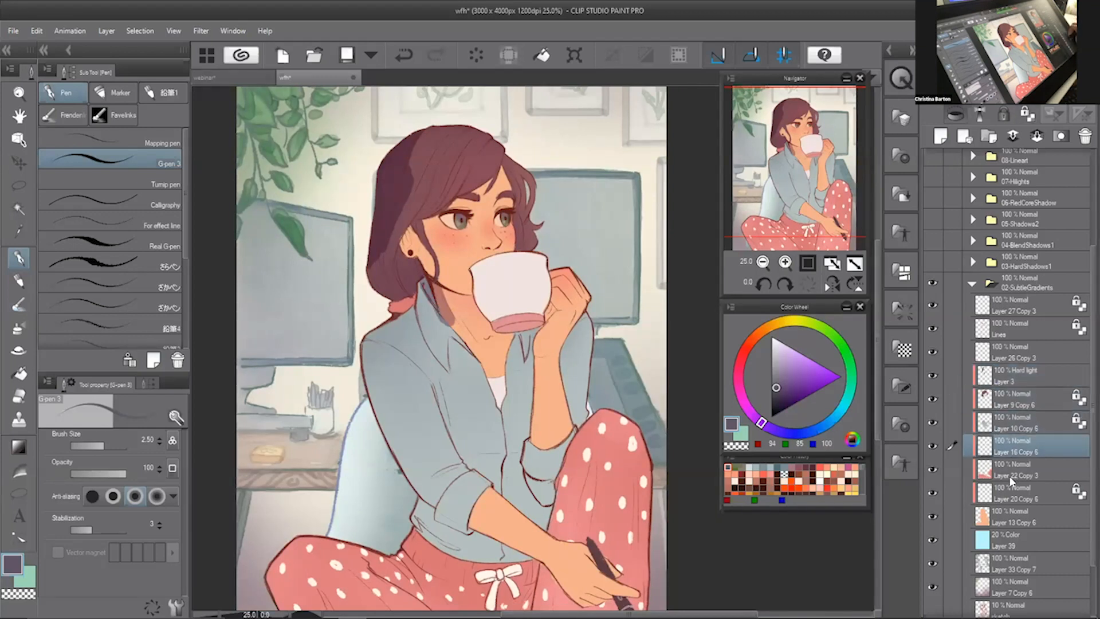
pyautogui.click(1009, 476)
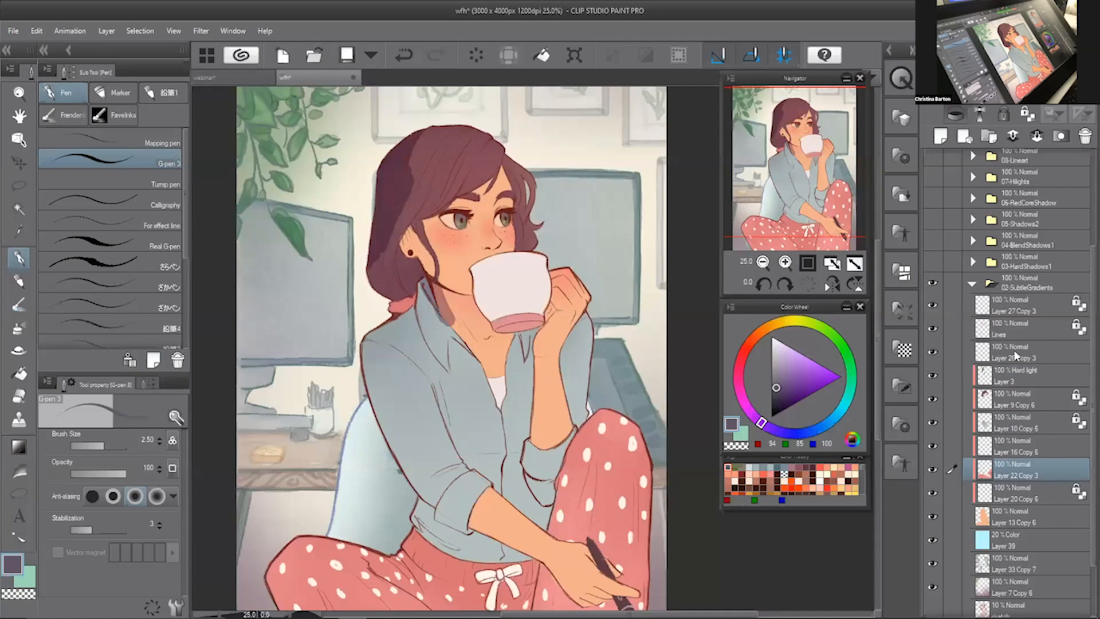
pyautogui.click(1004, 401)
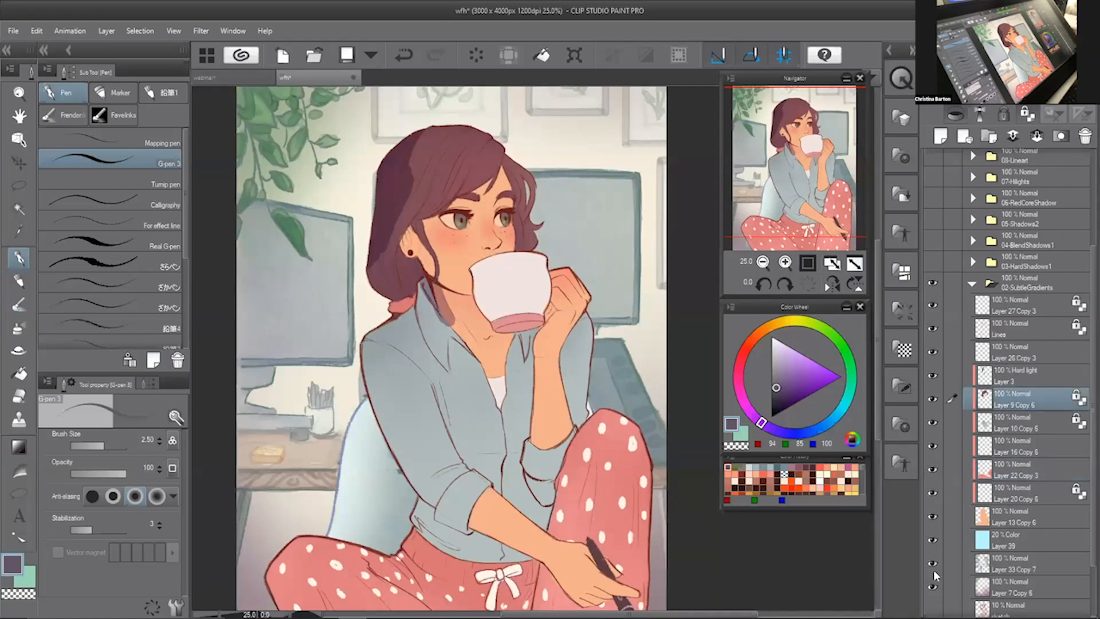
pyautogui.click(1004, 476)
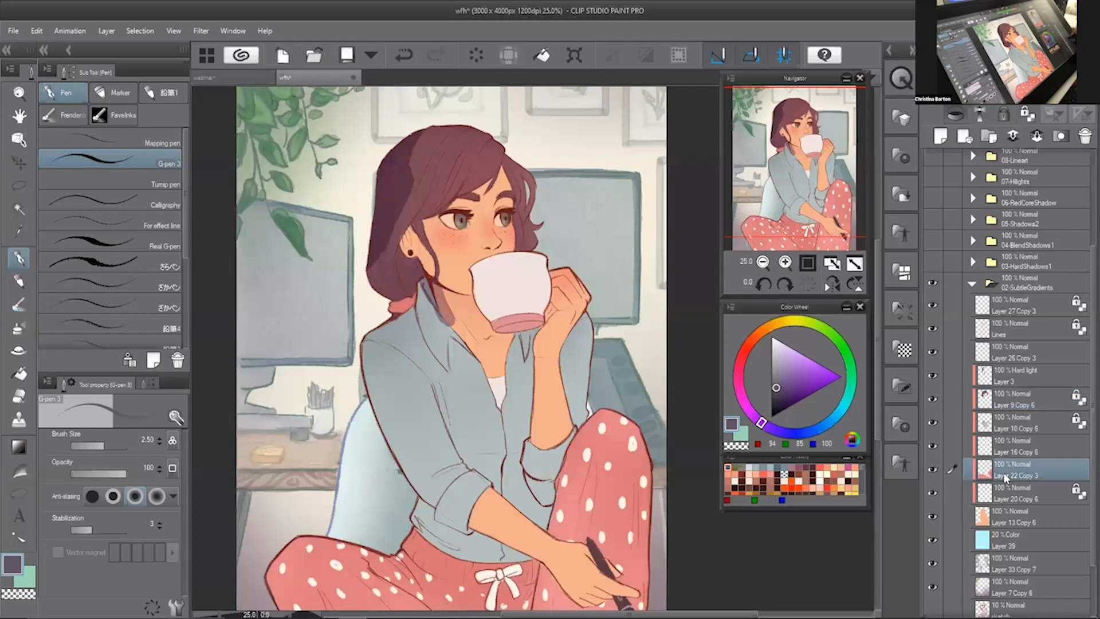
pyautogui.click(1014, 377)
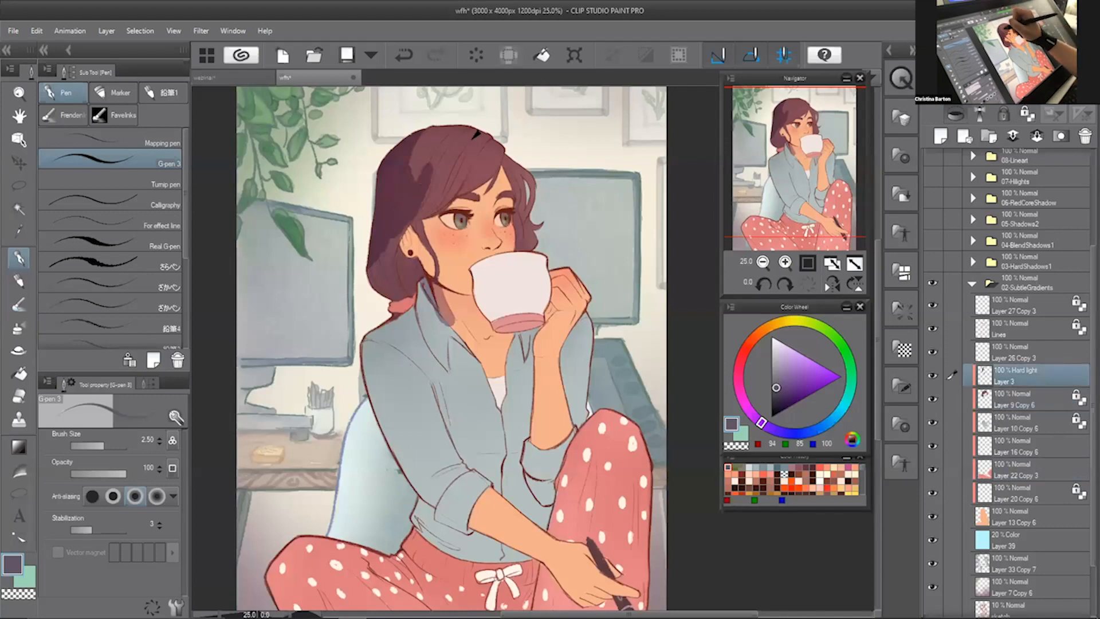
# - Undo the last hair stroke and paint a hard shadow over the ear, the side of the face, the jaw and the neck
pyautogui.hotkey('ctrl', 'z')
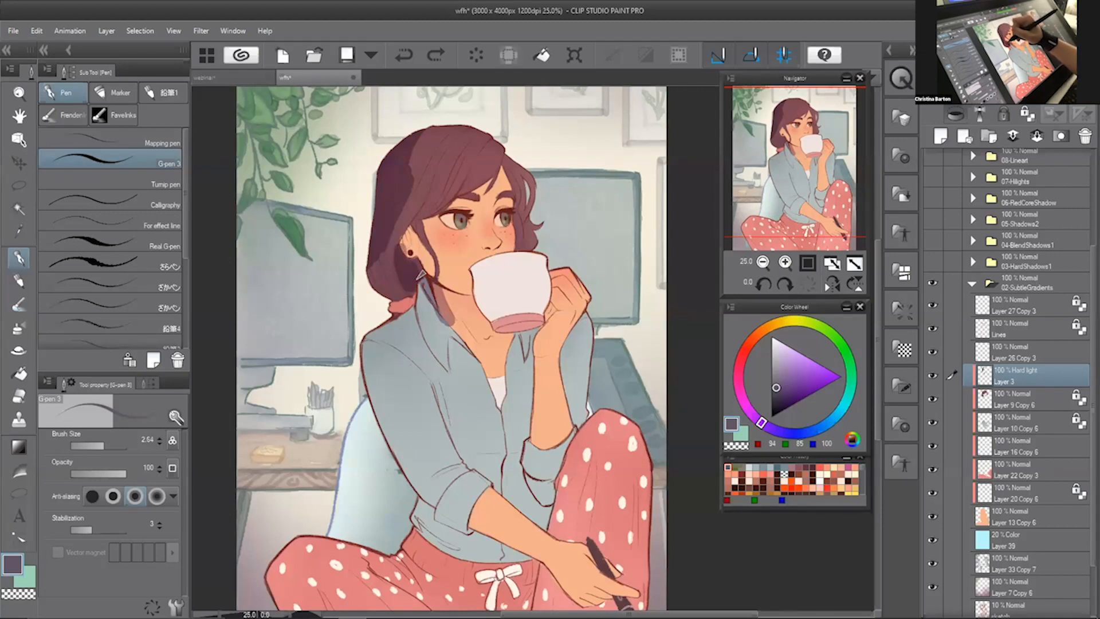
pyautogui.moveTo(408, 254); pyautogui.dragTo(414, 267)
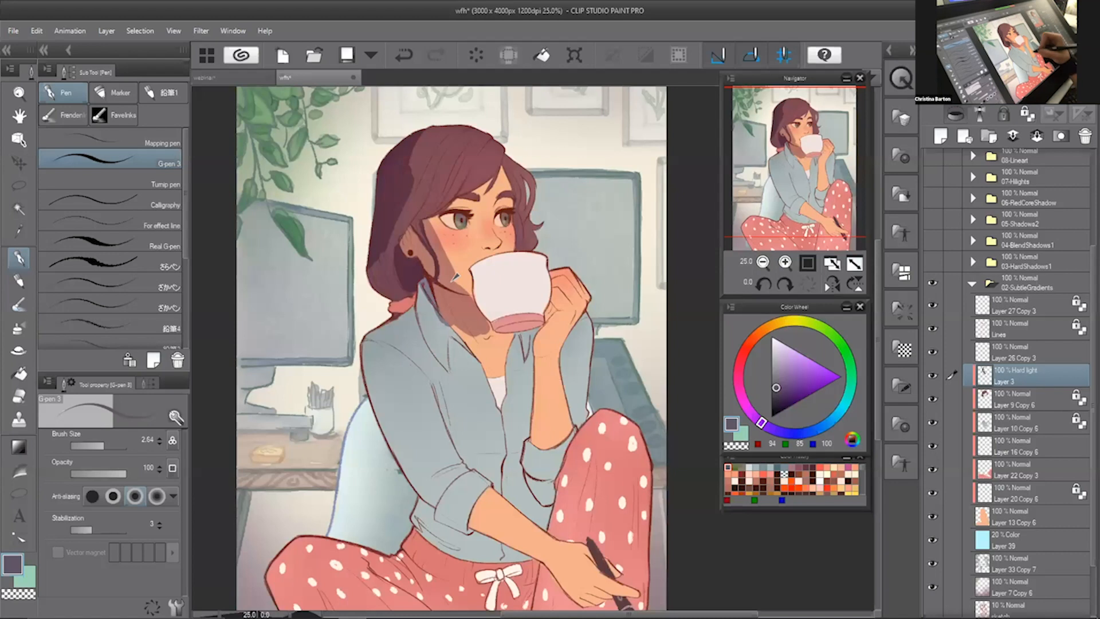
pyautogui.moveTo(447, 252); pyautogui.dragTo(467, 285)
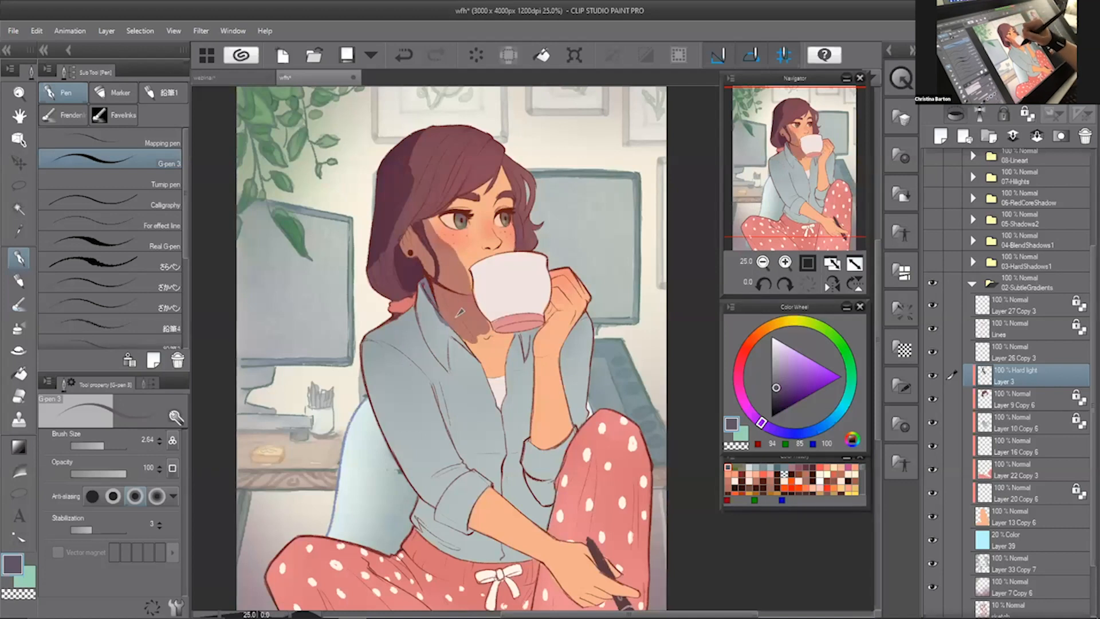
pyautogui.moveTo(465, 319); pyautogui.dragTo(472, 326)
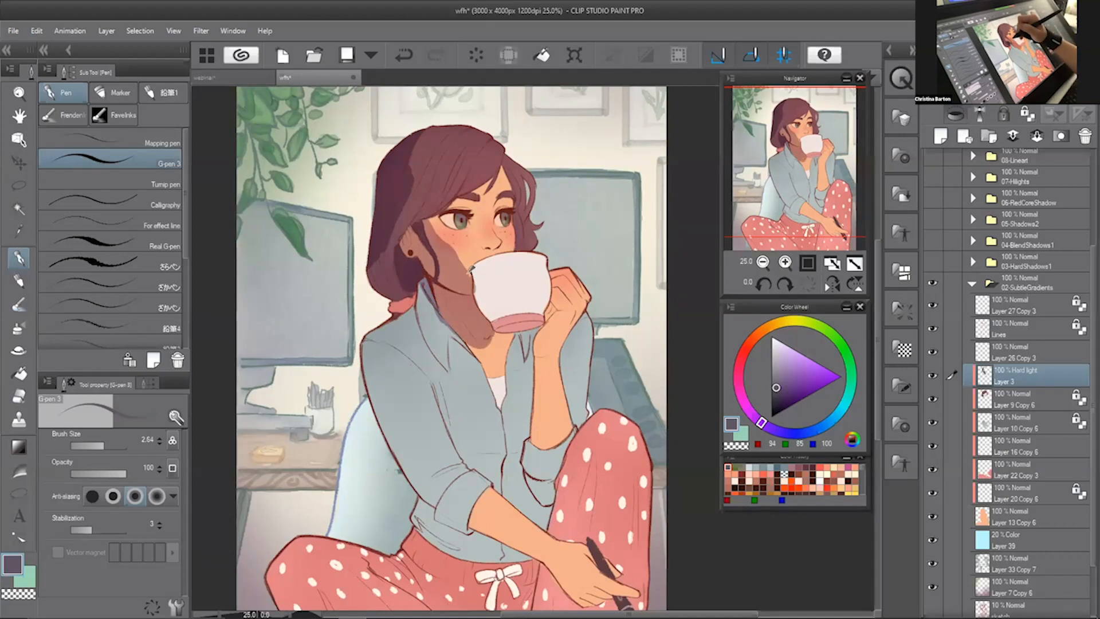
# - Paint hard shadows on the mug's side and base, the neck beneath it and the shirt collar
pyautogui.press('c')
pyautogui.press('c')
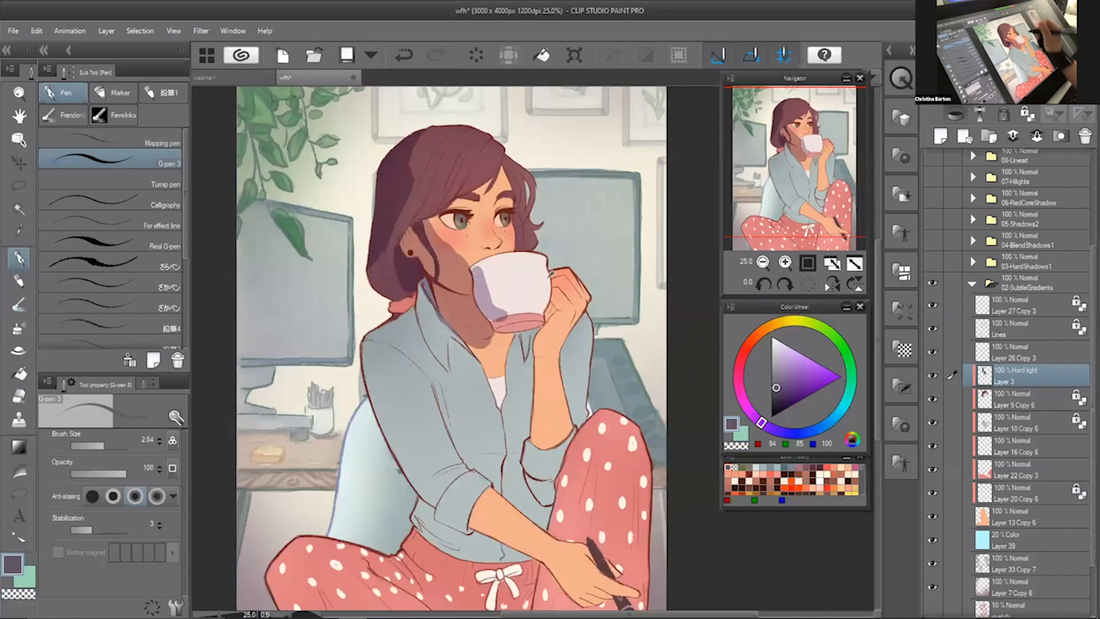
pyautogui.moveTo(494, 319)
pyautogui.mouseDown()
pyautogui.moveTo(522, 324)
pyautogui.moveTo(509, 319)
pyautogui.moveTo(527, 312)
pyautogui.mouseUp()
pyautogui.moveTo(547, 274); pyautogui.dragTo(495, 278)
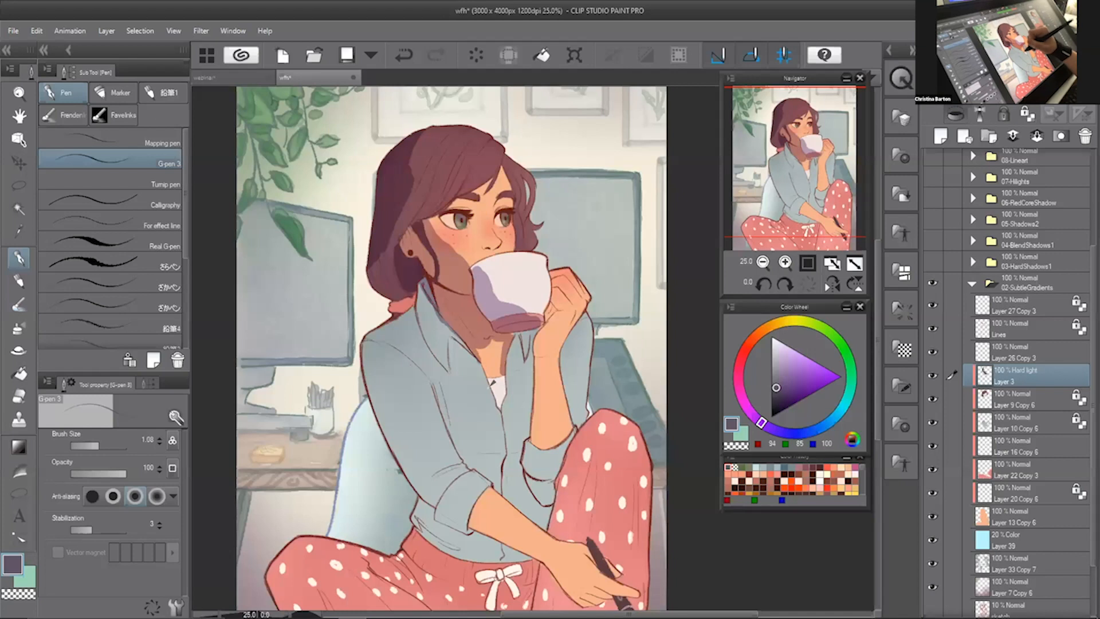
pyautogui.moveTo(441, 315)
pyautogui.mouseDown()
pyautogui.moveTo(463, 328)
pyautogui.moveTo(460, 366)
pyautogui.mouseUp()
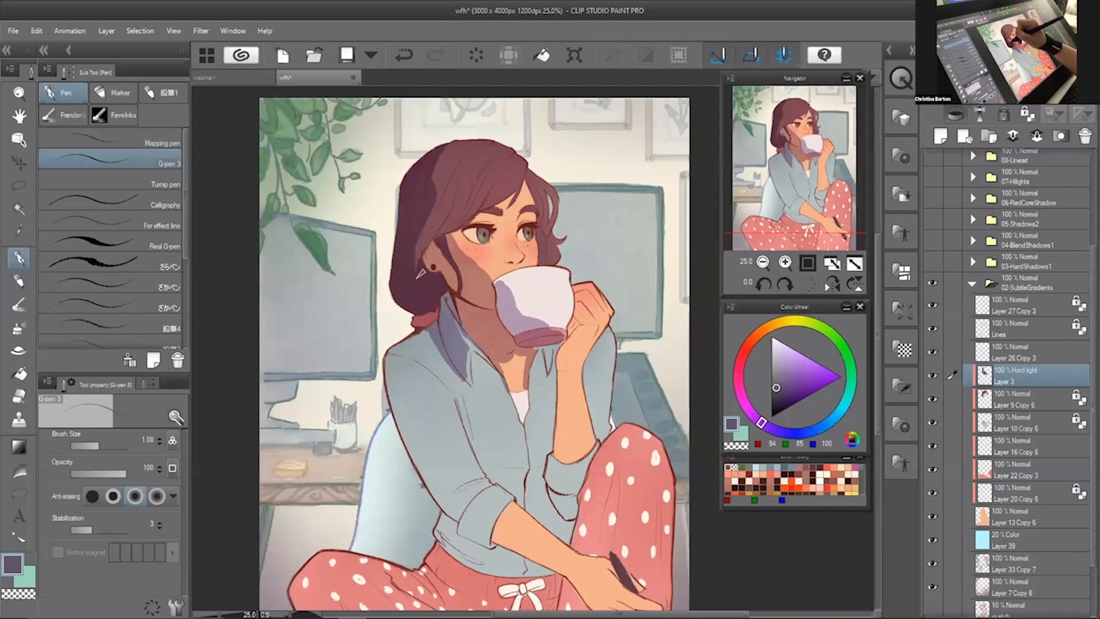
# - Undo the touch-up near the hair tie and rework the hard shadow strand running up from the ear to the crown
pyautogui.press('c')
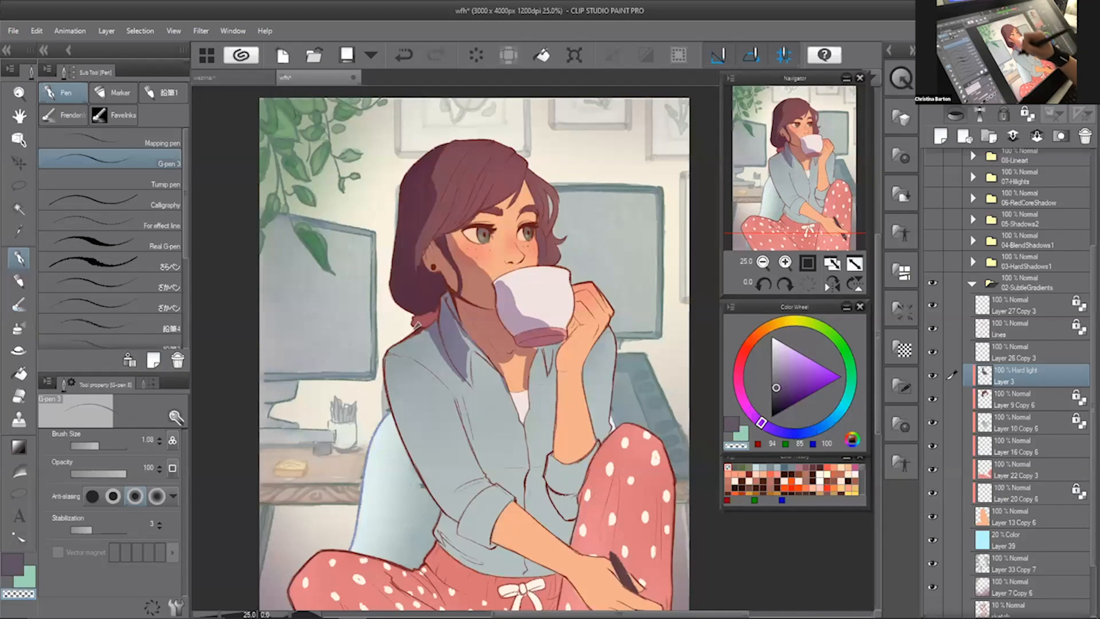
pyautogui.hotkey('ctrl', 'z')
pyautogui.press('c')
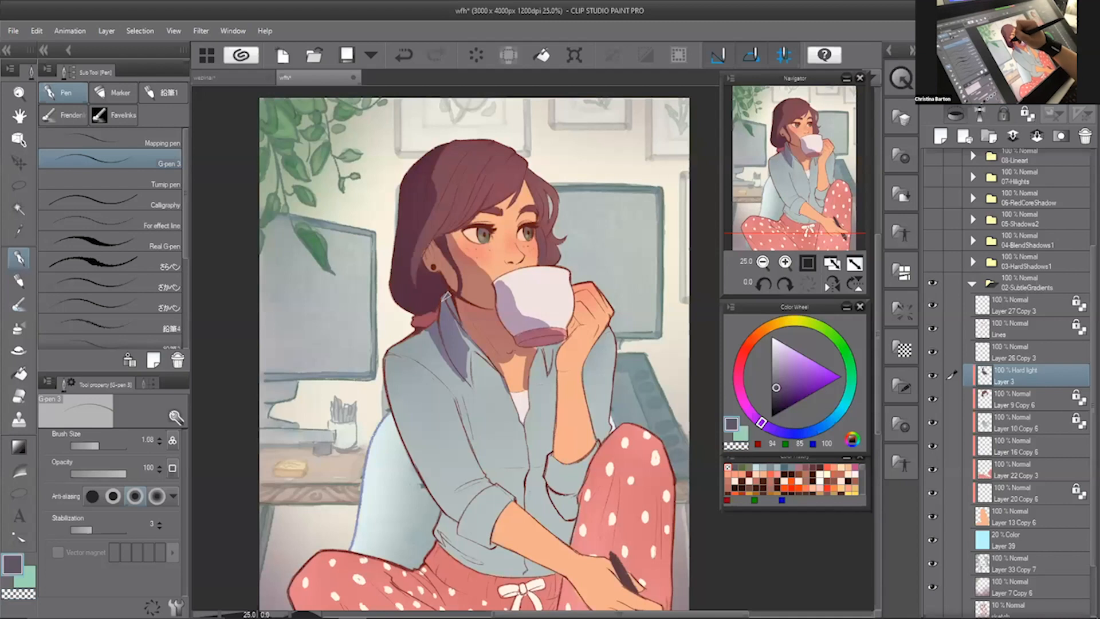
pyautogui.press('c')
pyautogui.moveTo(416, 243); pyautogui.dragTo(464, 161)
pyautogui.hotkey('ctrl', 'z')
pyautogui.press('c')
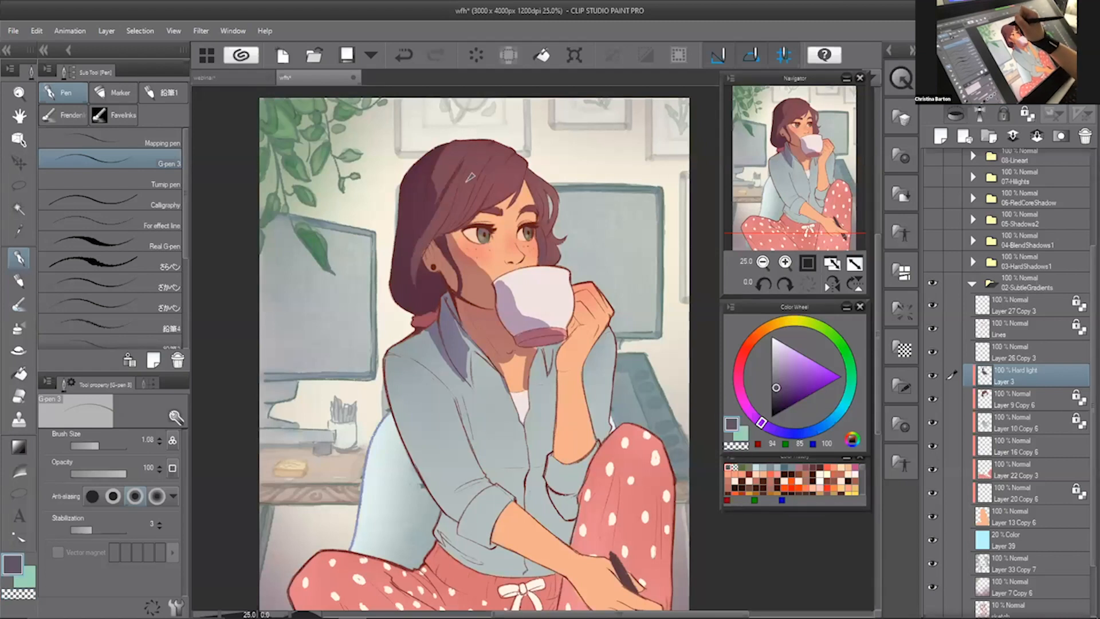
pyautogui.hotkey('ctrl', 'z')
pyautogui.moveTo(427, 225); pyautogui.dragTo(464, 161)
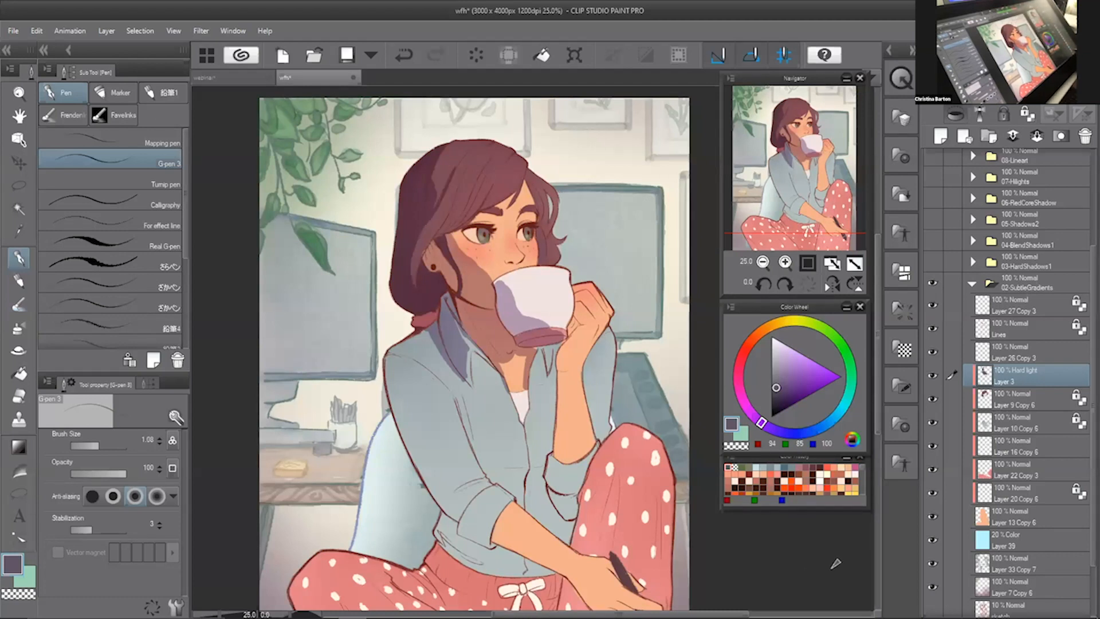
# - Paint and trim hard shadow strands along the crown and the front locks of the hair
pyautogui.keyDown('alt'); pyautogui.click(440, 176); pyautogui.keyUp('alt')
pyautogui.moveTo(442, 170); pyautogui.dragTo(431, 201)
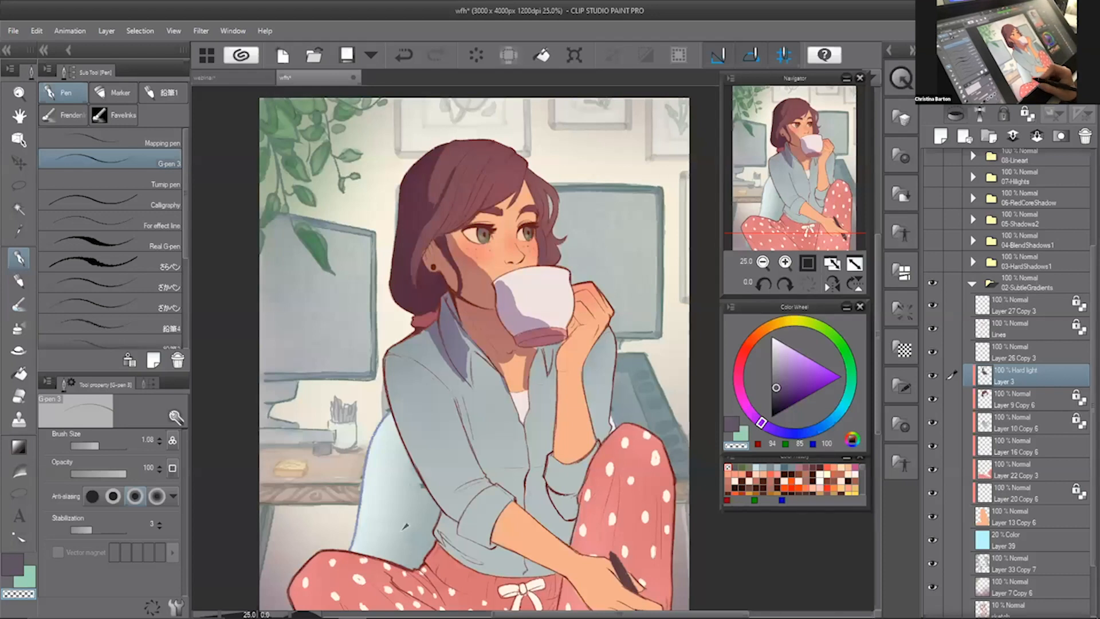
pyautogui.keyDown('alt'); pyautogui.click(458, 177); pyautogui.keyUp('alt')
pyautogui.moveTo(464, 143); pyautogui.dragTo(442, 204)
pyautogui.press('c')
pyautogui.hotkey('ctrl', 'z')
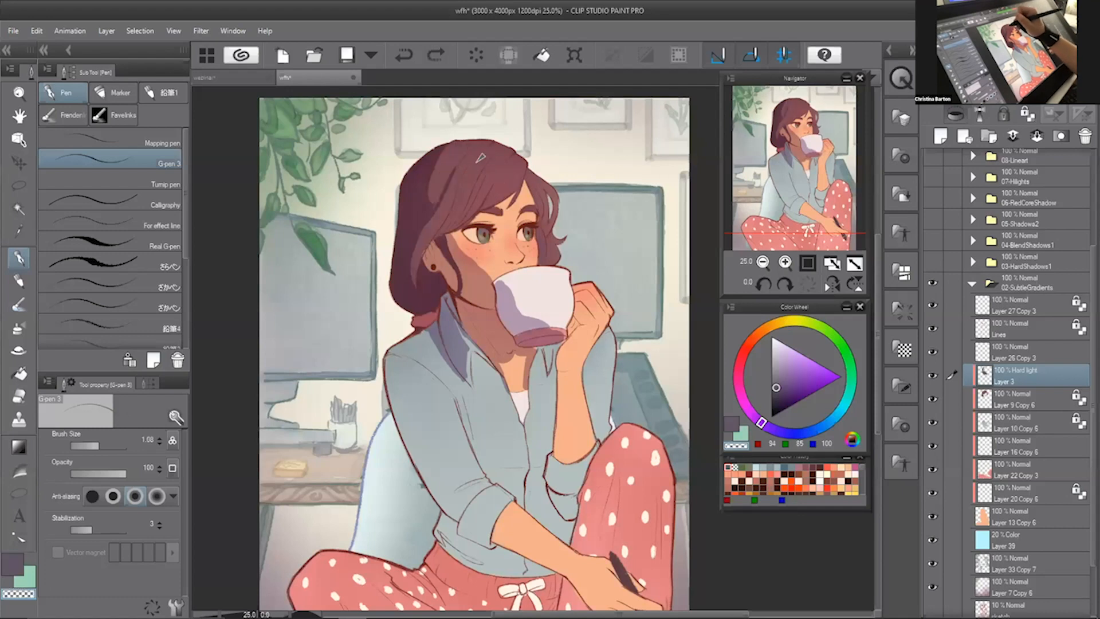
pyautogui.moveTo(490, 150); pyautogui.dragTo(473, 176)
pyautogui.press('c')
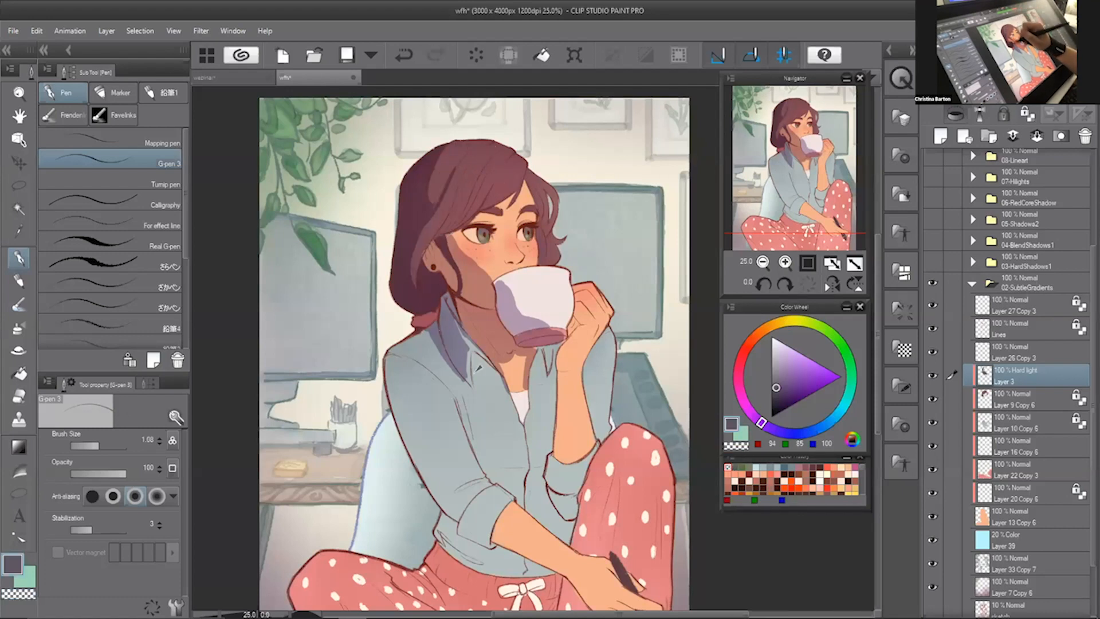
# - Paint a wide hard shadow along the back edge of the shirt from the shoulder down the sleeve, with the G-pen enlarged to about 4.19
pyautogui.moveTo(435, 339); pyautogui.dragTo(400, 403)
pyautogui.hotkey('ctrl', 'z')
pyautogui.press('c')
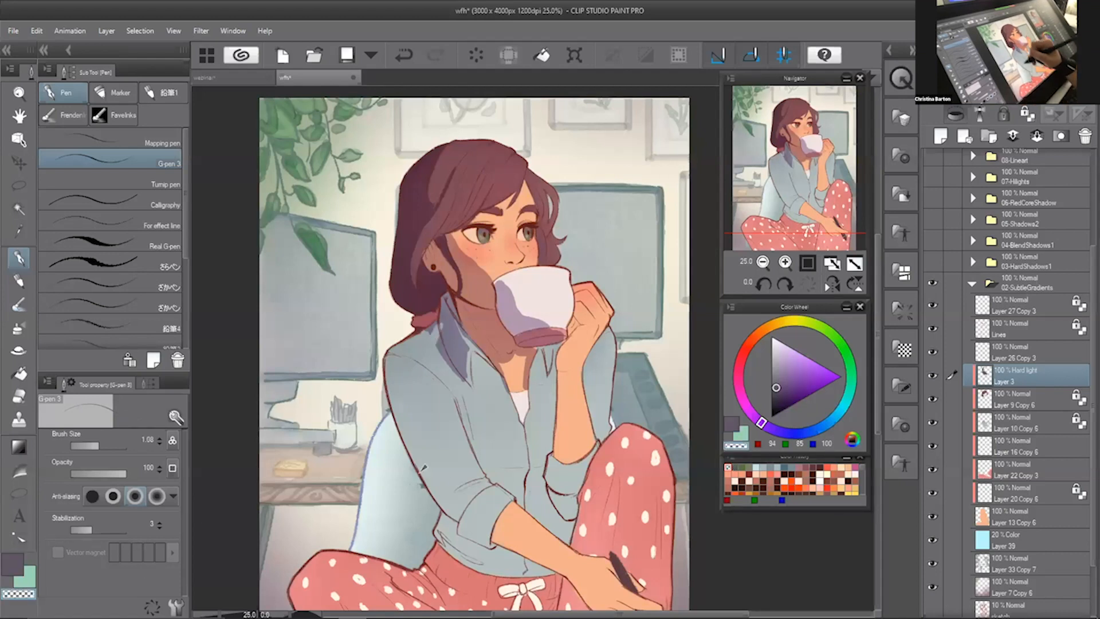
pyautogui.press('c')
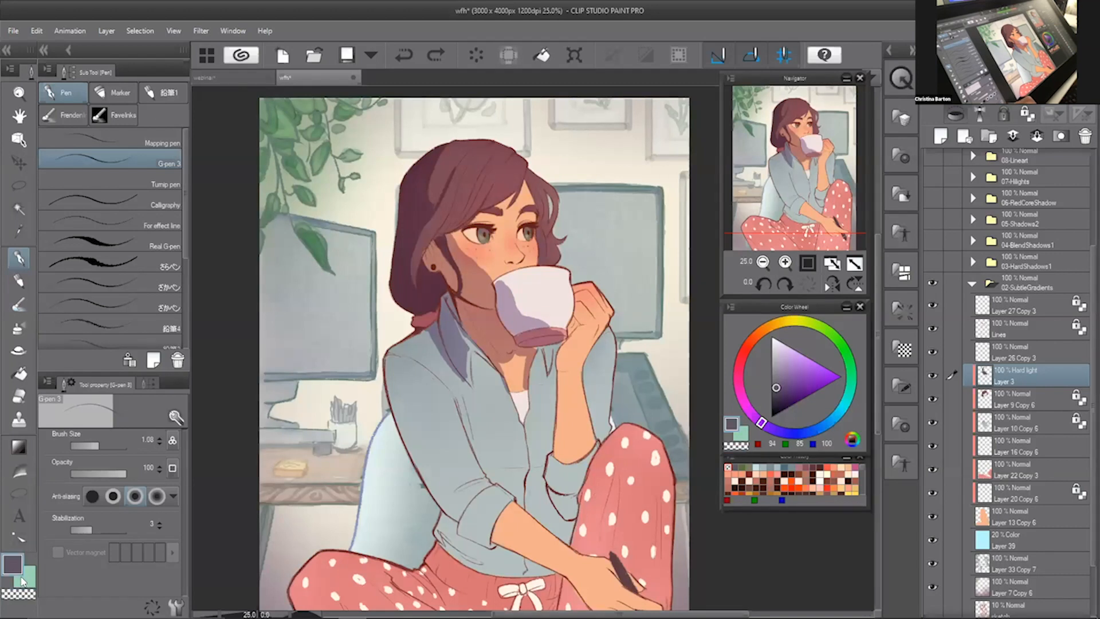
pyautogui.moveTo(396, 355)
pyautogui.mouseDown()
pyautogui.moveTo(463, 512)
pyautogui.moveTo(441, 496)
pyautogui.moveTo(405, 415)
pyautogui.moveTo(455, 507)
pyautogui.mouseUp()
pyautogui.moveTo(431, 470); pyautogui.dragTo(459, 511)
pyautogui.moveTo(421, 435); pyautogui.dragTo(395, 385)
pyautogui.moveTo(410, 434)
pyautogui.mouseDown()
pyautogui.moveTo(386, 342)
pyautogui.moveTo(435, 339)
pyautogui.mouseUp()
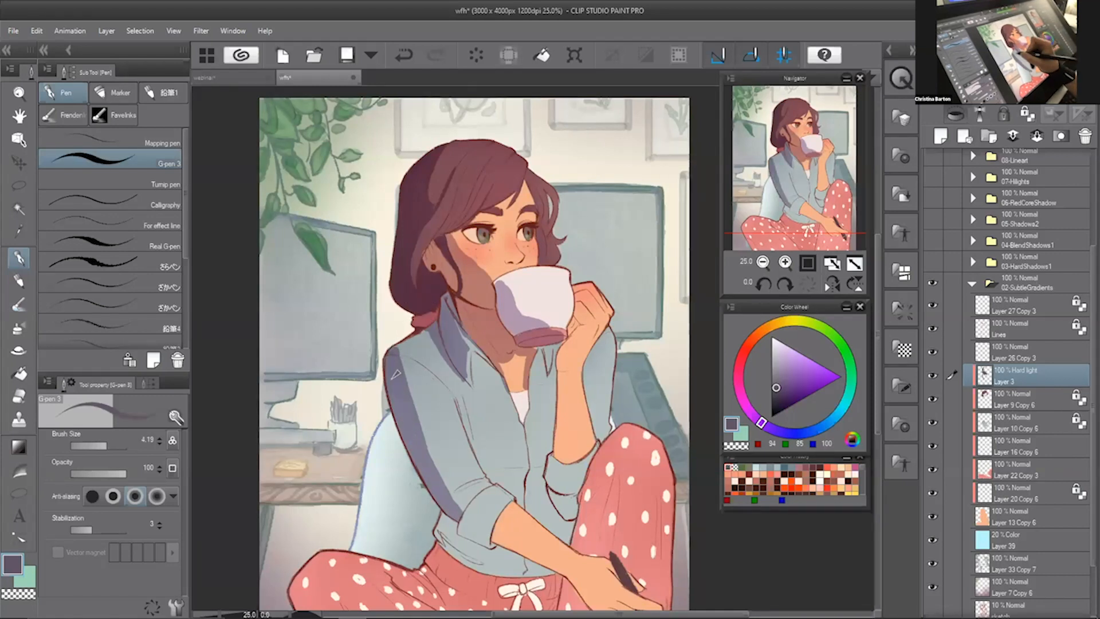
pyautogui.moveTo(396, 373); pyautogui.dragTo(434, 325)
# - Set the brush size to about 1.52 and paint hard shadows around the eyes and on the front hair strands
pyautogui.keyDown('ctrl'); pyautogui.keyDown('alt'); pyautogui.moveTo(533, 206); pyautogui.dragTo(504, 215); pyautogui.keyUp('alt'); pyautogui.keyUp('ctrl')
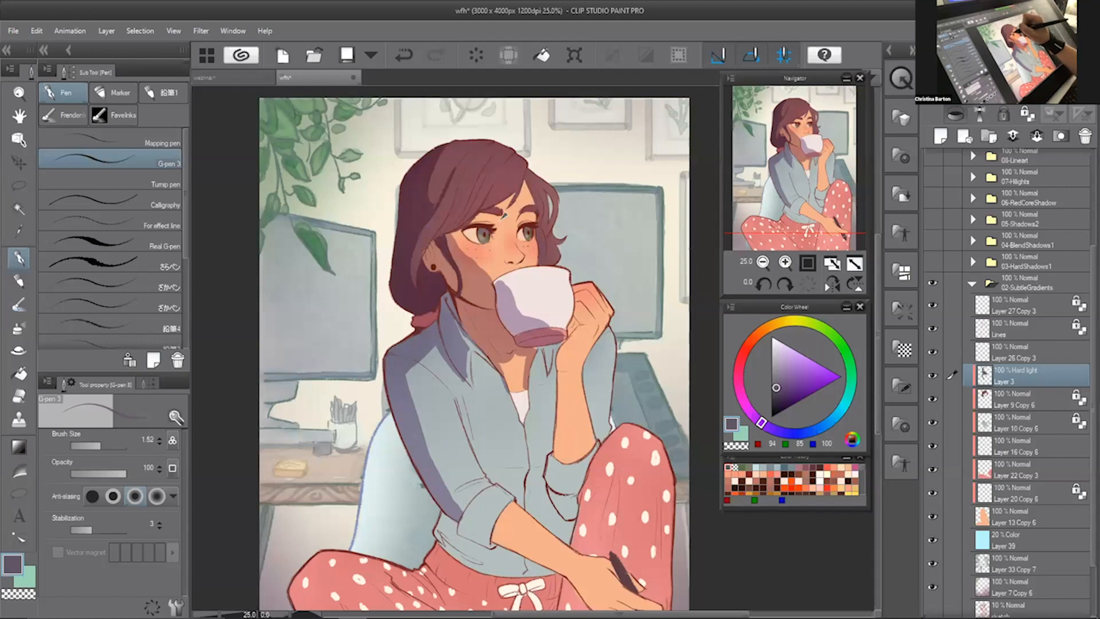
pyautogui.moveTo(498, 216)
pyautogui.mouseDown()
pyautogui.moveTo(475, 214)
pyautogui.moveTo(533, 206)
pyautogui.mouseUp()
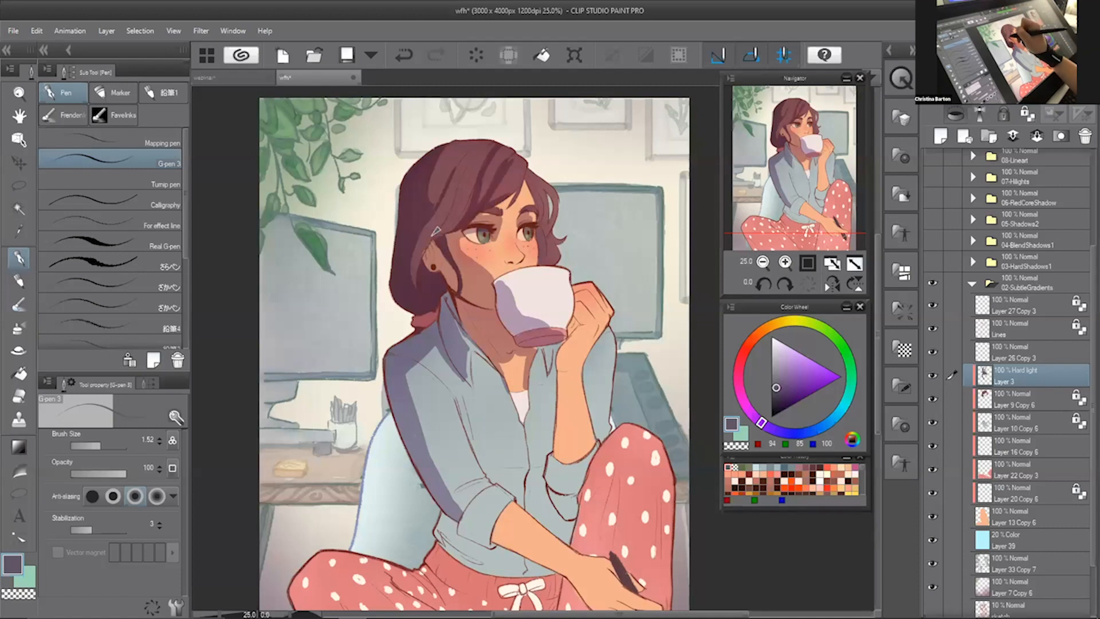
pyautogui.moveTo(470, 167); pyautogui.dragTo(462, 198)
pyautogui.press('c')
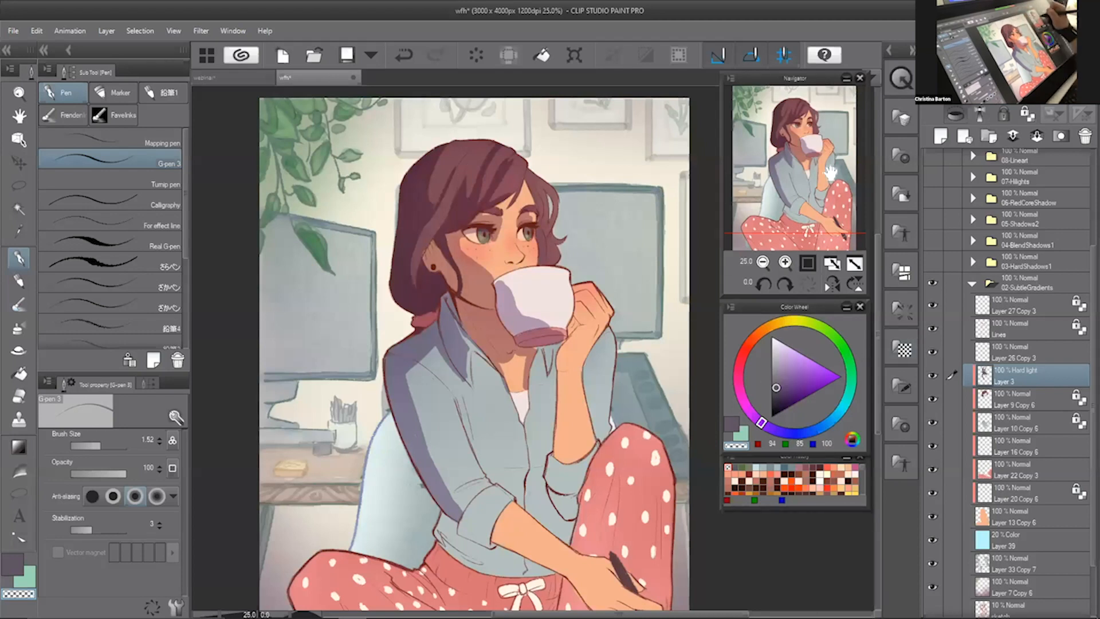
pyautogui.press('c')
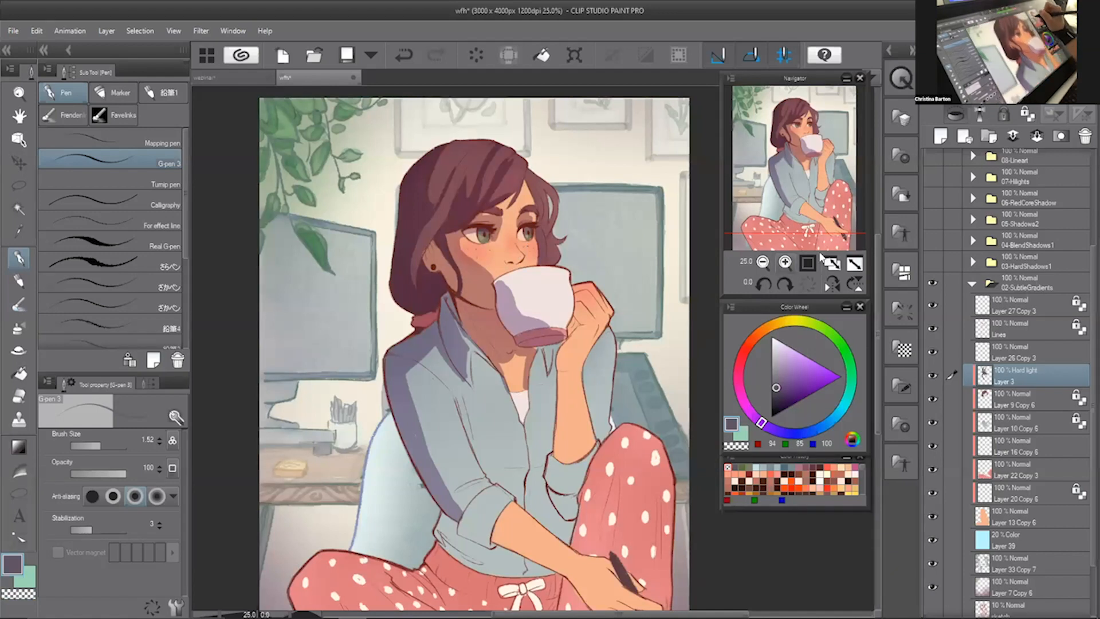
# - Reduce the brush size to 0.79, paint a hard shadow under the nose and undo the last correction
pyautogui.scroll(2, 510, 184)
pyautogui.press('[')
pyautogui.press('[')
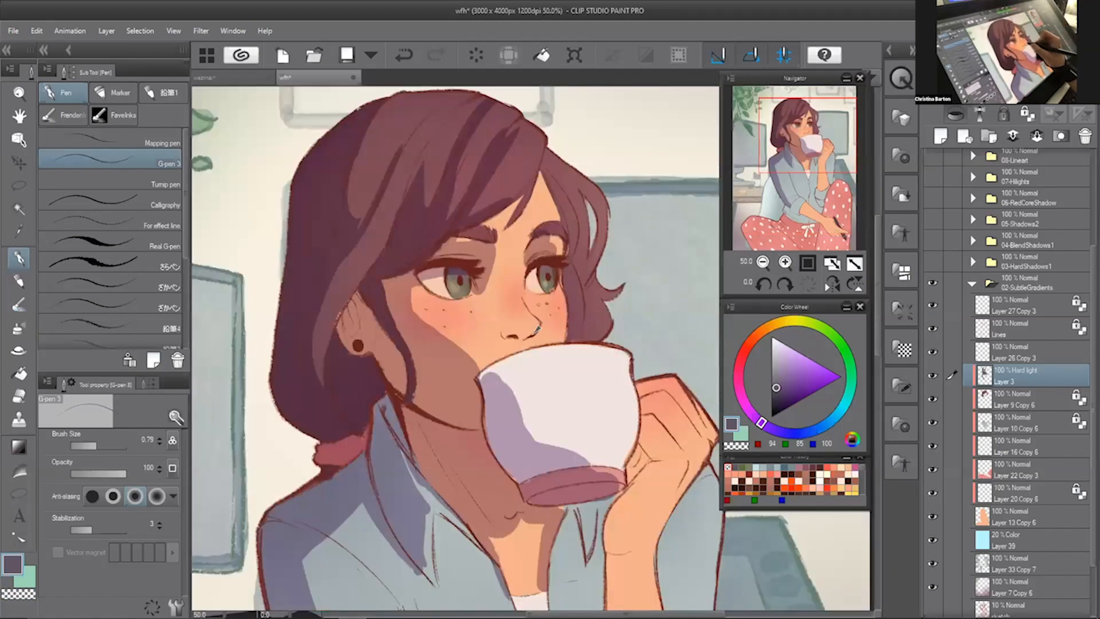
pyautogui.moveTo(513, 336); pyautogui.dragTo(536, 327)
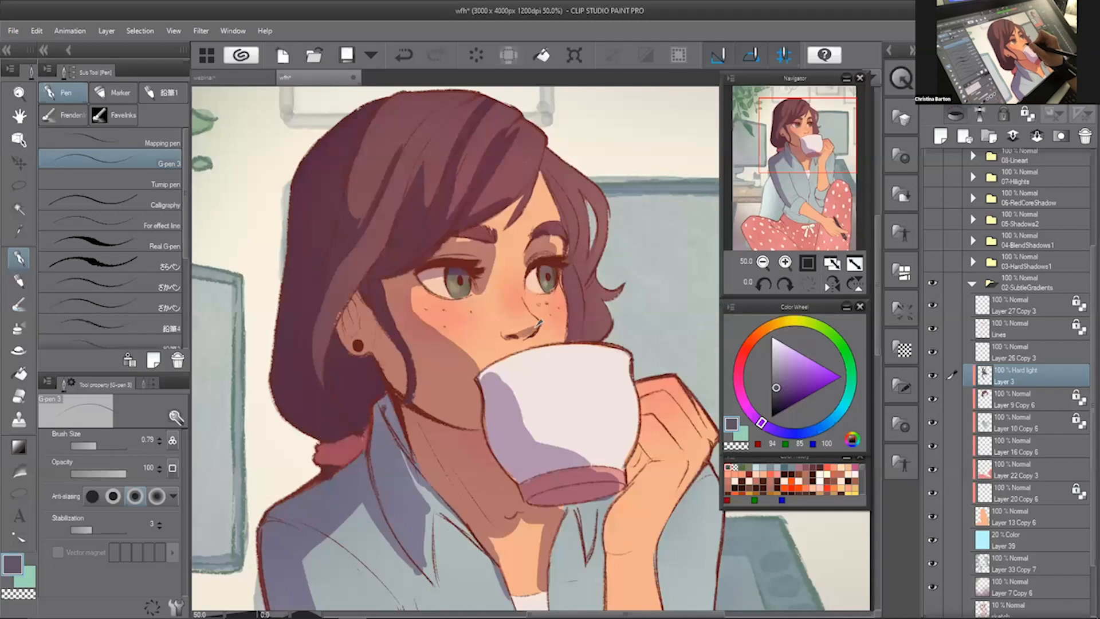
pyautogui.press('c')
pyautogui.hotkey('ctrl', 'z')
pyautogui.press('[')
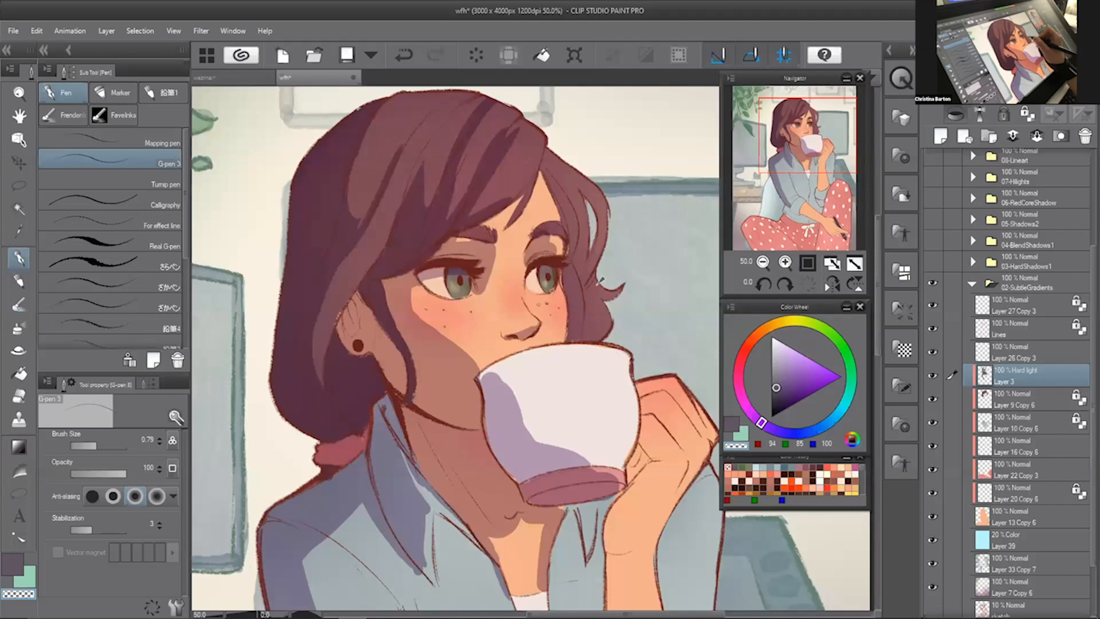
# - Reduce the brush size to 0.36 and refine the small shadow beneath the nose
pyautogui.click(542, 314)
pyautogui.press('[')
pyautogui.press('[')
pyautogui.press('[')
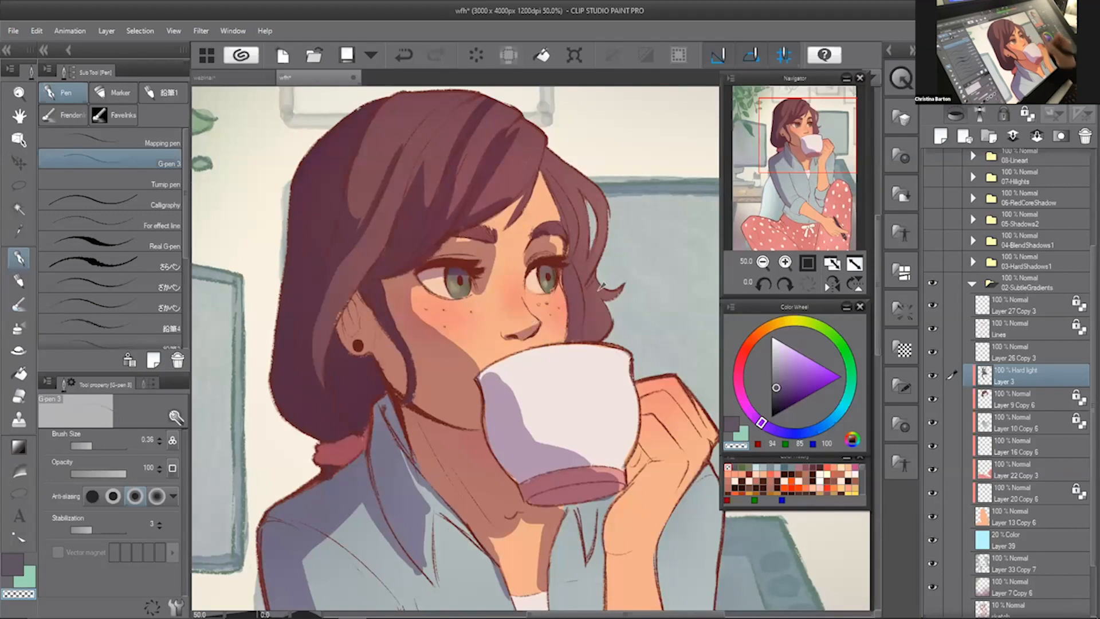
pyautogui.press('c')
pyautogui.moveTo(508, 332); pyautogui.dragTo(531, 334)
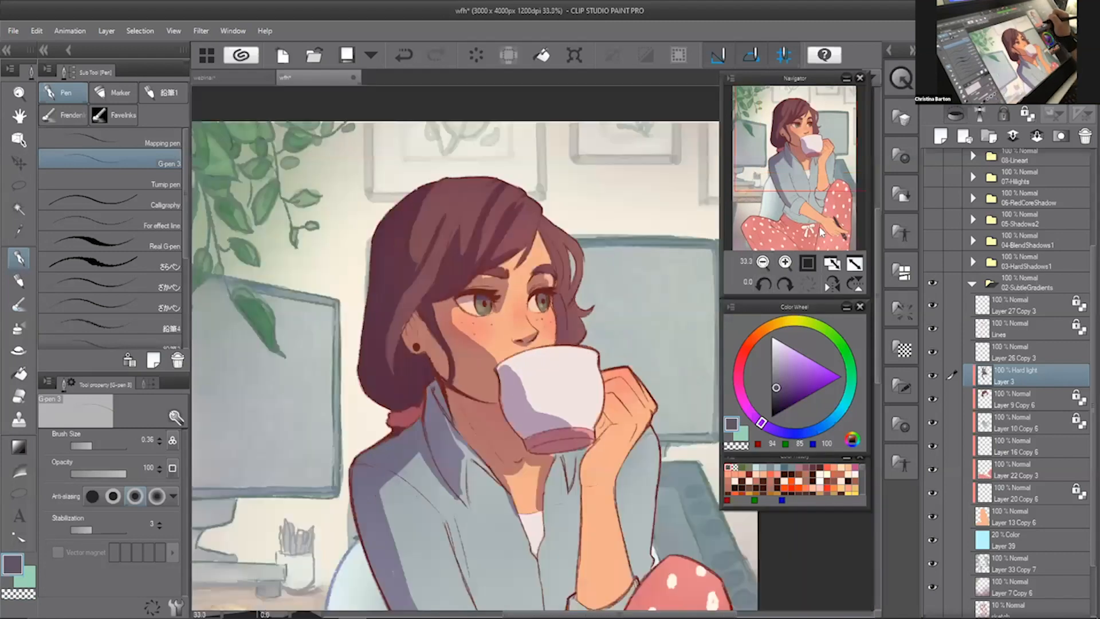
# - Paint hard shadows on the far collar, the shirt front and the inner sleeve with a brush size of about 2.17, and clean up their edges
pyautogui.click(763, 262)
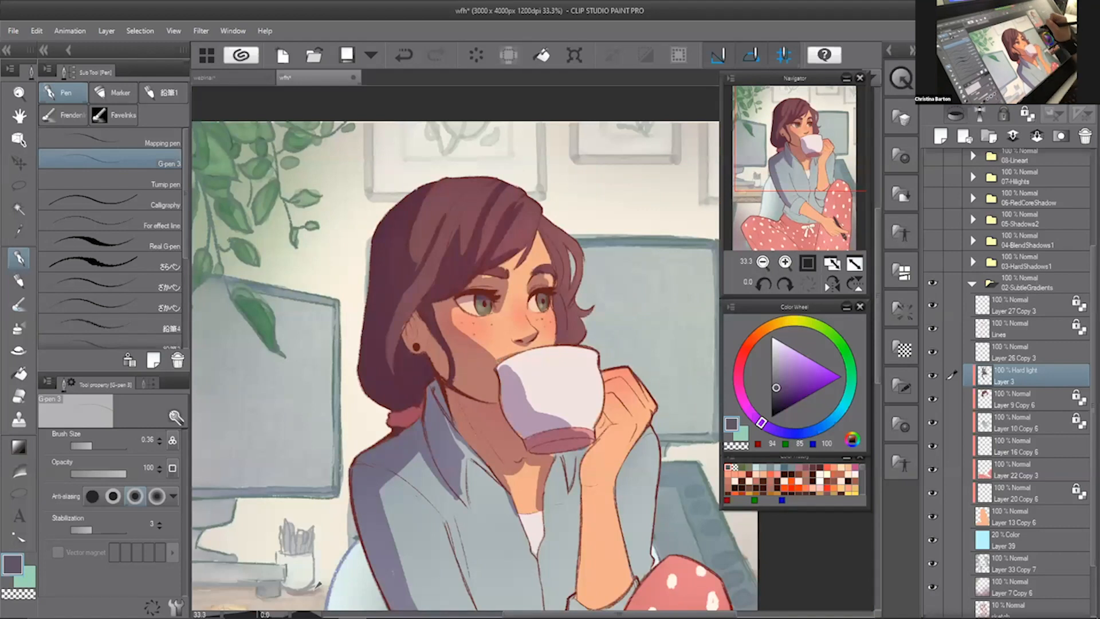
pyautogui.click(762, 261)
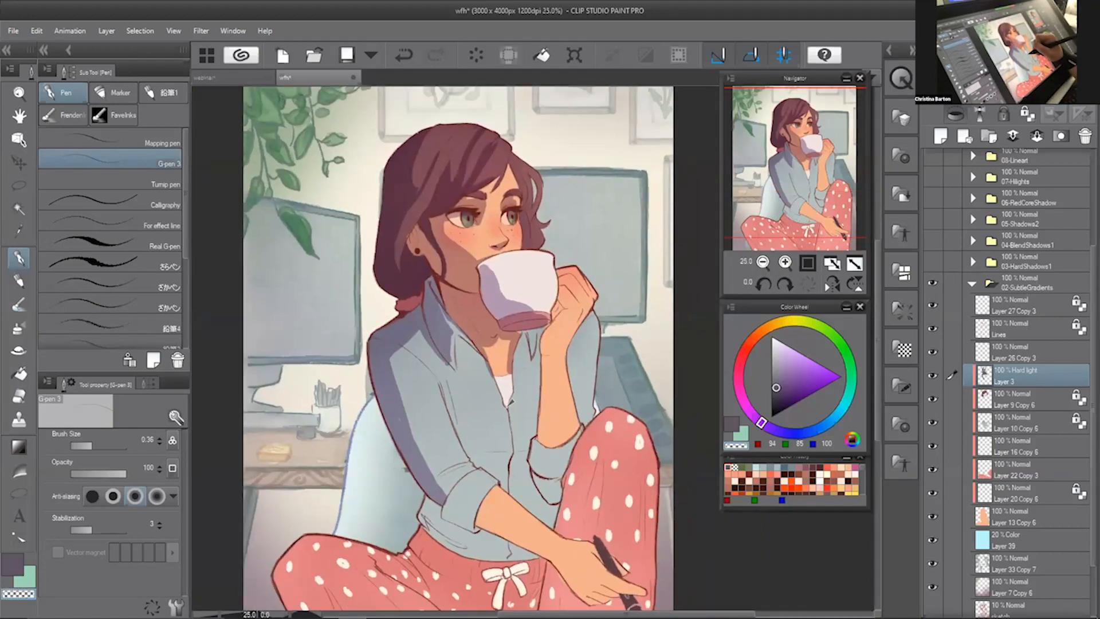
pyautogui.press('c')
pyautogui.moveTo(508, 404)
pyautogui.mouseDown()
pyautogui.moveTo(513, 361)
pyautogui.moveTo(526, 345)
pyautogui.moveTo(532, 357)
pyautogui.mouseUp()
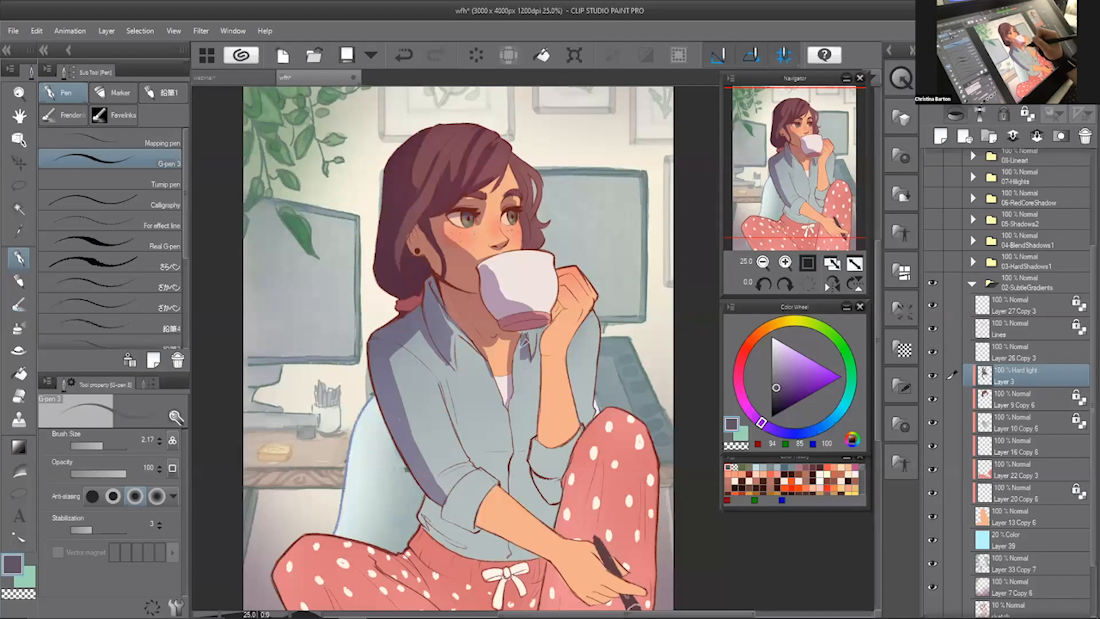
pyautogui.moveTo(451, 388)
pyautogui.mouseDown()
pyautogui.moveTo(486, 460)
pyautogui.moveTo(465, 433)
pyautogui.moveTo(485, 457)
pyautogui.moveTo(517, 459)
pyautogui.moveTo(479, 444)
pyautogui.moveTo(527, 460)
pyautogui.moveTo(557, 520)
pyautogui.moveTo(537, 501)
pyautogui.moveTo(530, 479)
pyautogui.moveTo(550, 504)
pyautogui.moveTo(534, 453)
pyautogui.moveTo(555, 485)
pyautogui.mouseUp()
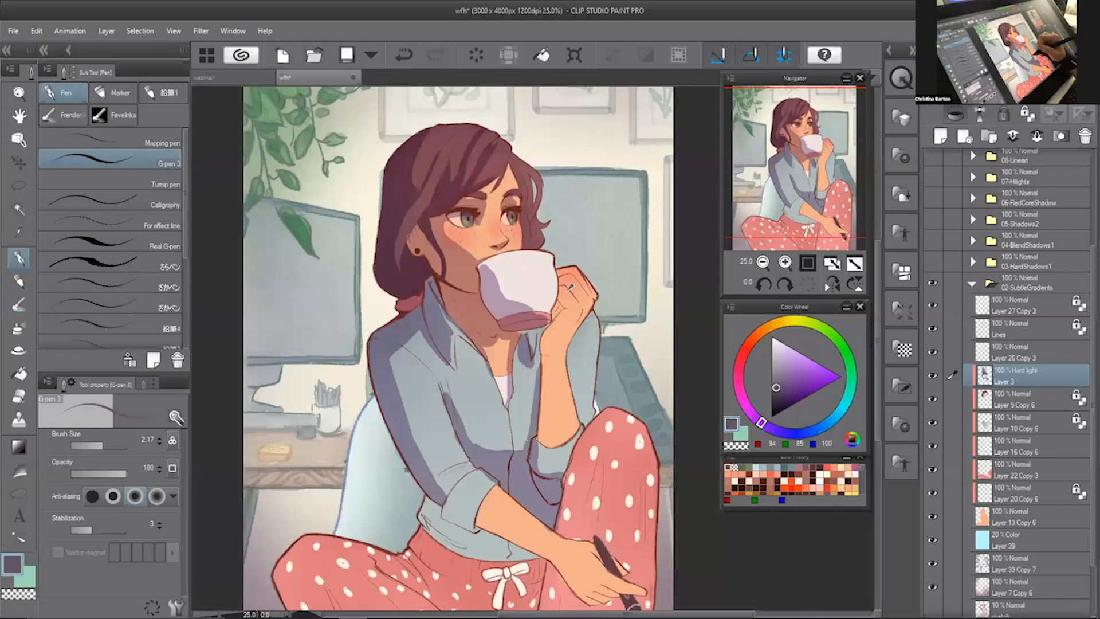
pyautogui.press('c')
pyautogui.moveTo(527, 450); pyautogui.dragTo(534, 379)
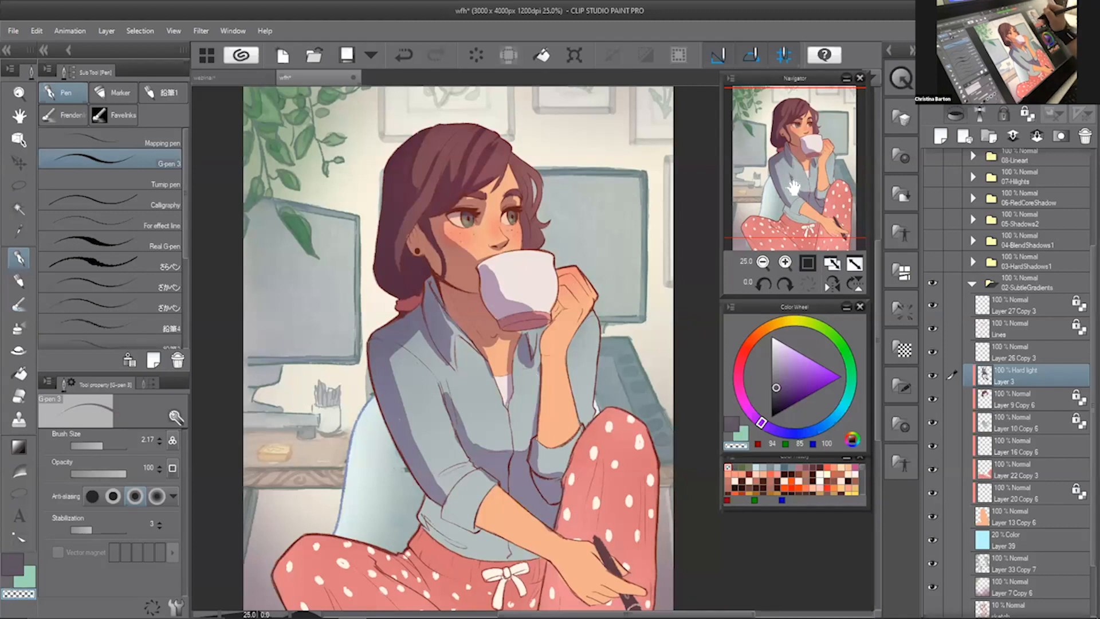
# - Undo the first shadow stroke at the shirt's waist and paint the hard shadow beneath the forearm along the hem
pyautogui.press('c')
pyautogui.moveTo(442, 504)
pyautogui.mouseDown()
pyautogui.moveTo(436, 458)
pyautogui.moveTo(422, 483)
pyautogui.moveTo(422, 463)
pyautogui.moveTo(458, 507)
pyautogui.moveTo(532, 511)
pyautogui.mouseUp()
pyautogui.hotkey('ctrl', 'z')
pyautogui.press('c')
pyautogui.press('c')
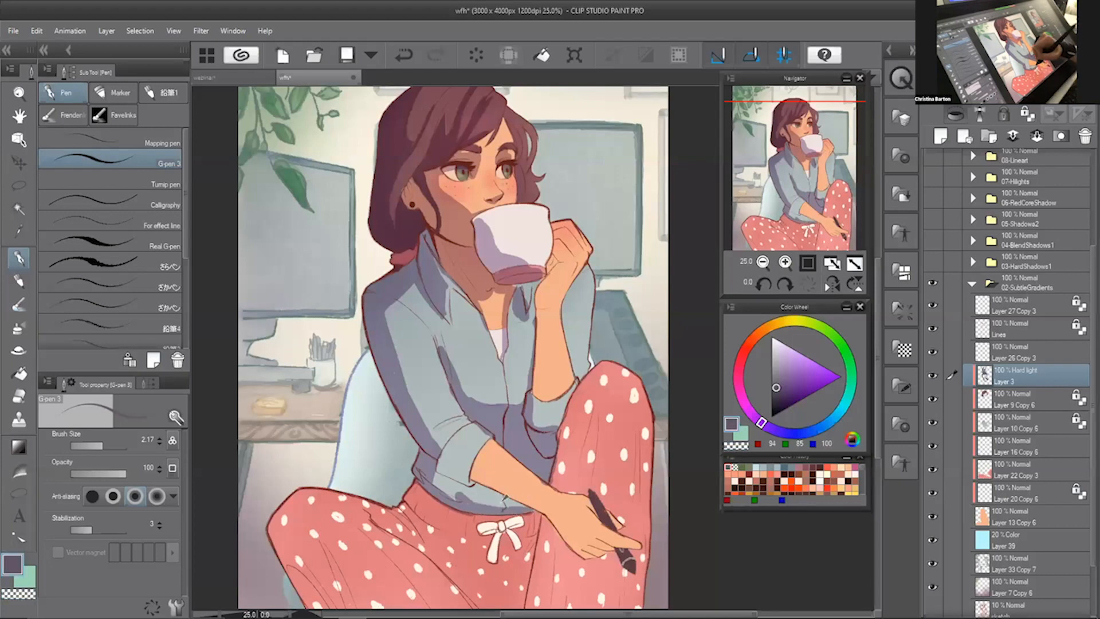
pyautogui.moveTo(483, 486)
pyautogui.mouseDown()
pyautogui.moveTo(526, 503)
pyautogui.moveTo(435, 473)
pyautogui.moveTo(484, 503)
pyautogui.moveTo(435, 472)
pyautogui.moveTo(516, 506)
pyautogui.mouseUp()
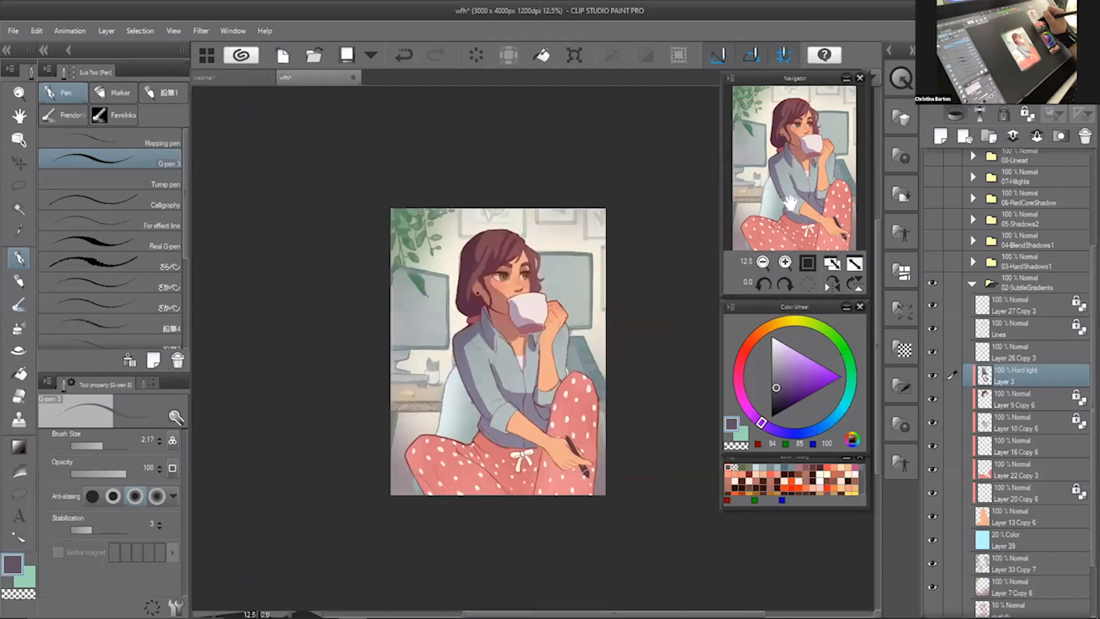
# - Paint hard shadows on the pajama pants across the waist, the bow, the lap and the folded leg
pyautogui.click(762, 262)
pyautogui.press('c')
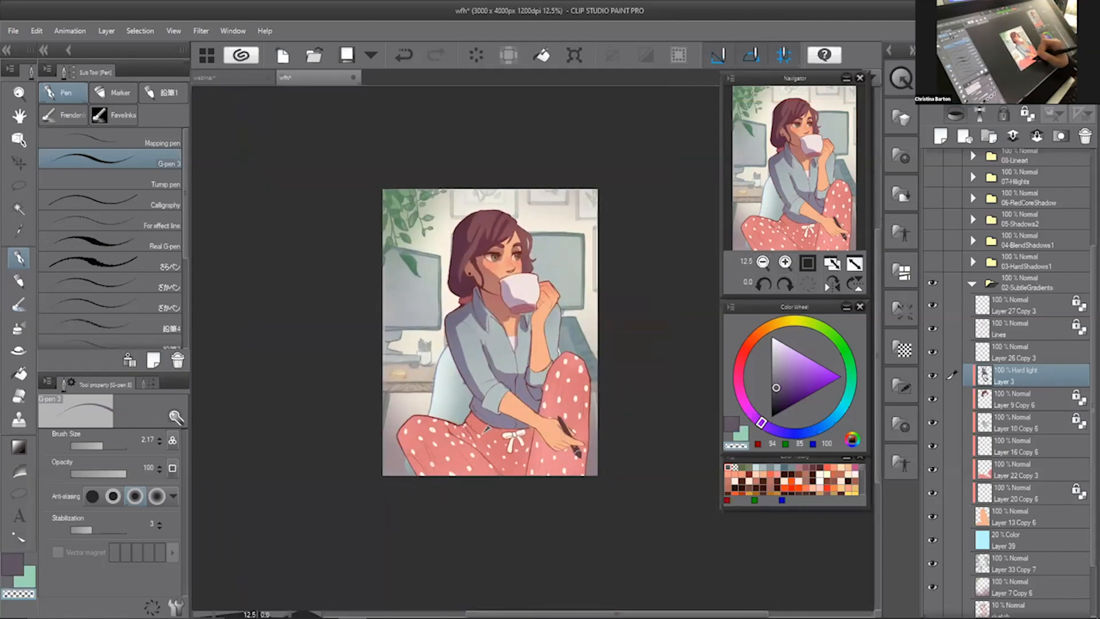
pyautogui.press('c')
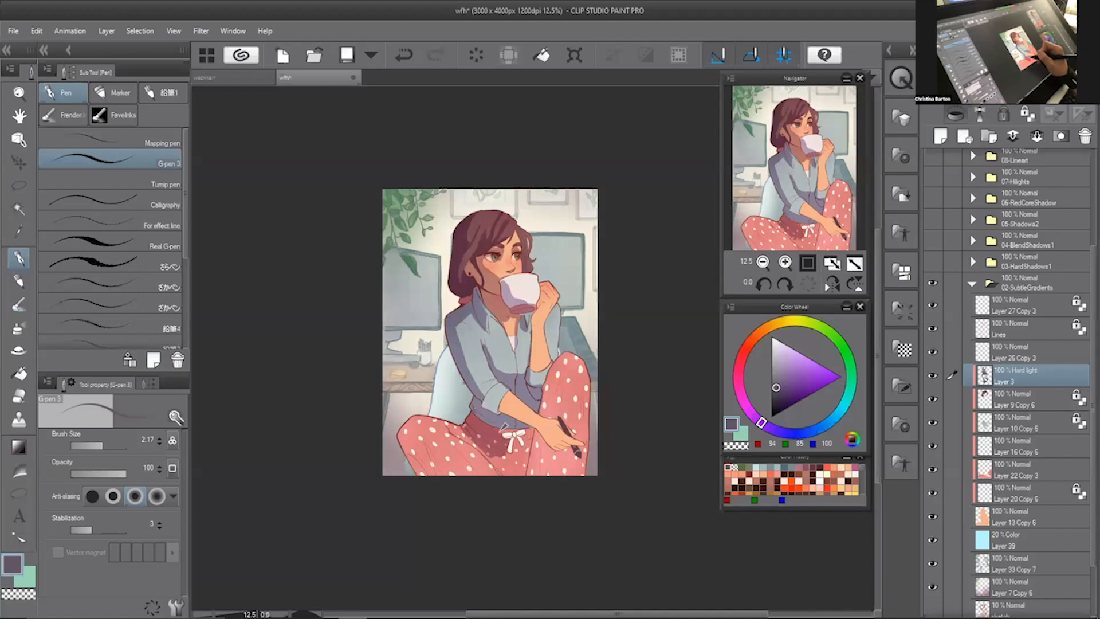
pyautogui.moveTo(472, 439)
pyautogui.mouseDown()
pyautogui.moveTo(506, 478)
pyautogui.moveTo(507, 467)
pyautogui.moveTo(510, 479)
pyautogui.moveTo(519, 473)
pyautogui.mouseUp()
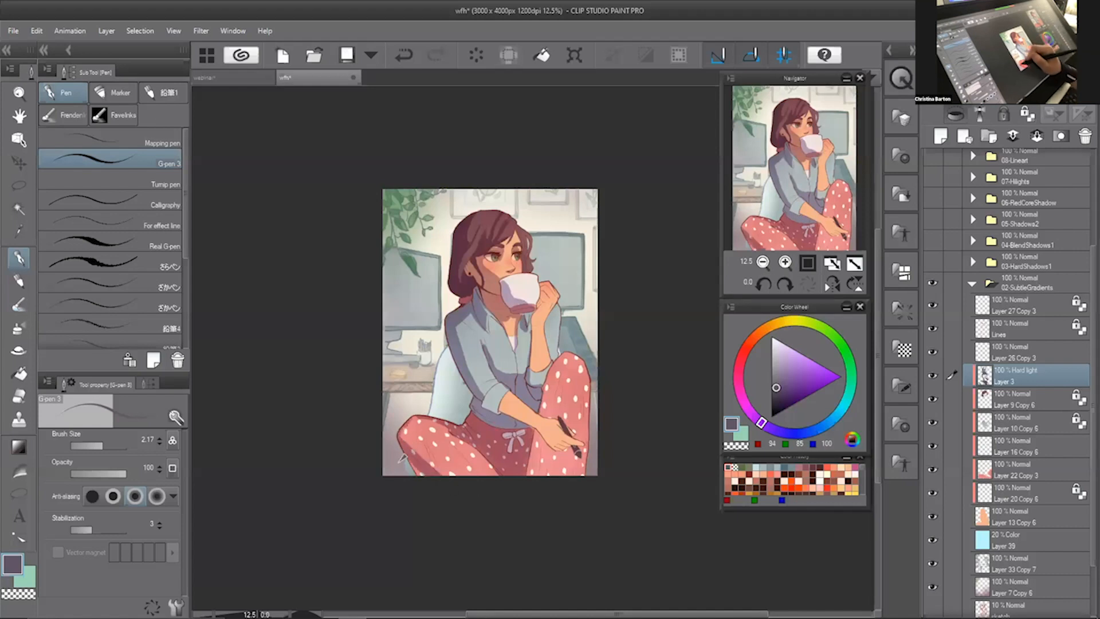
pyautogui.moveTo(410, 453)
pyautogui.mouseDown()
pyautogui.moveTo(423, 476)
pyautogui.moveTo(471, 509)
pyautogui.mouseUp()
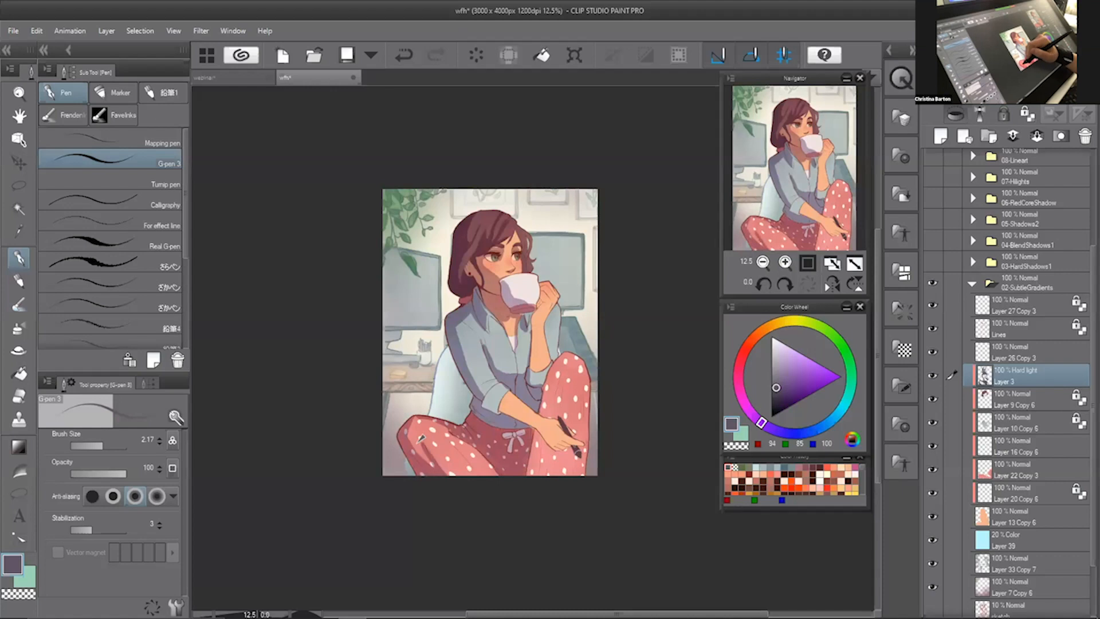
pyautogui.moveTo(421, 438); pyautogui.dragTo(431, 465)
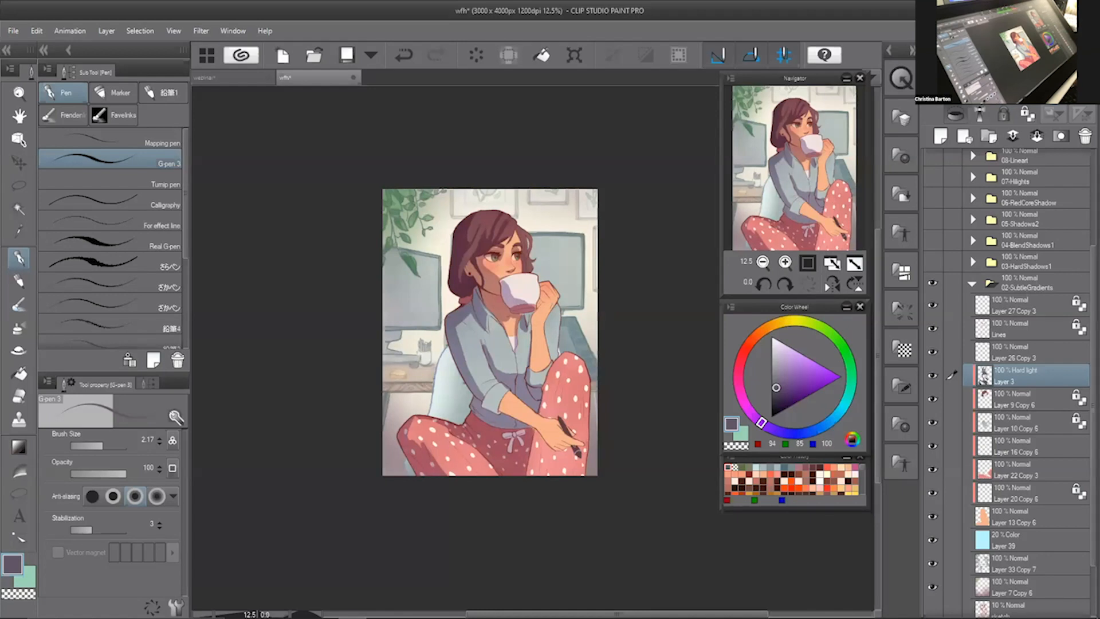
# - Paint hard shadows down the inner side of the raised leg, from the knee to beneath the hand
pyautogui.click(785, 263)
pyautogui.click(785, 262)
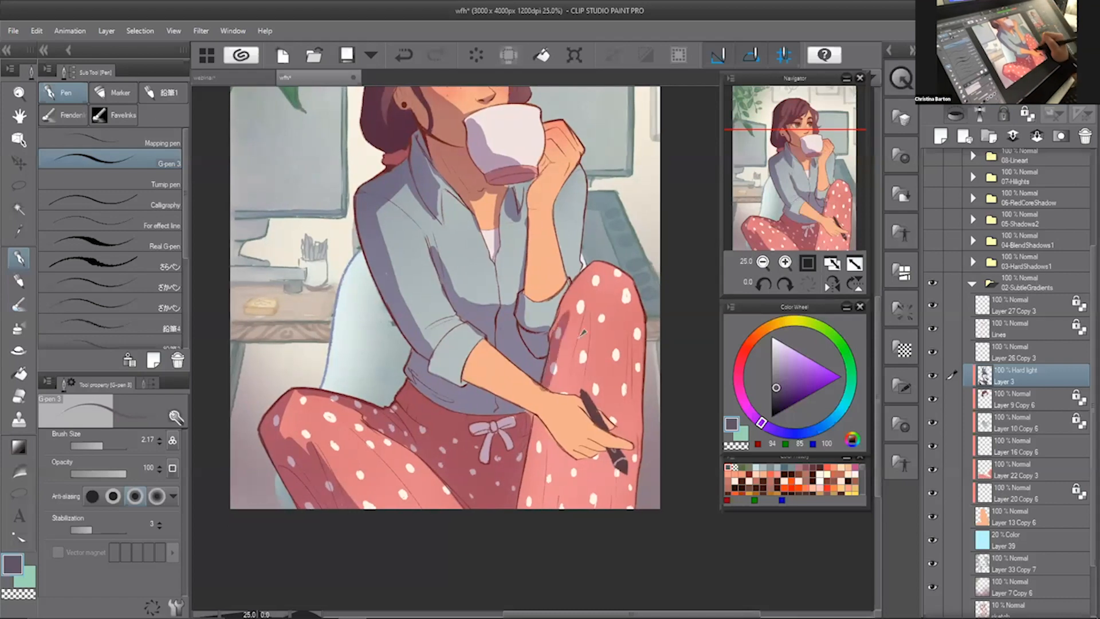
pyautogui.moveTo(569, 316)
pyautogui.mouseDown()
pyautogui.moveTo(589, 267)
pyautogui.moveTo(571, 367)
pyautogui.moveTo(572, 350)
pyautogui.moveTo(560, 381)
pyautogui.mouseUp()
pyautogui.moveTo(573, 303); pyautogui.dragTo(559, 378)
pyautogui.moveTo(533, 501); pyautogui.dragTo(543, 440)
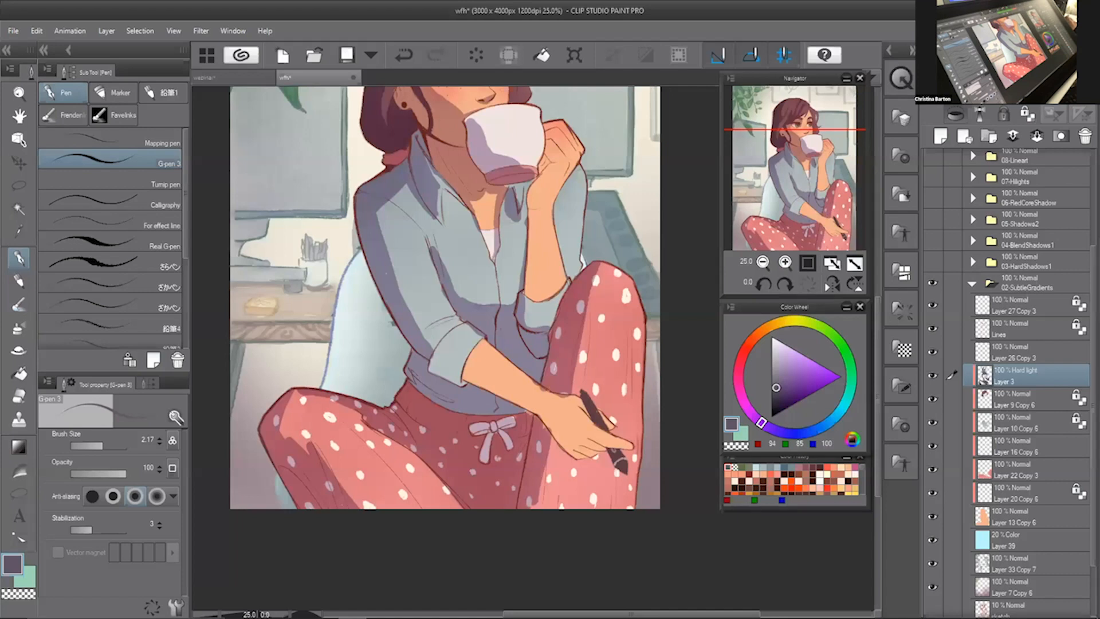
pyautogui.moveTo(546, 493); pyautogui.dragTo(547, 460)
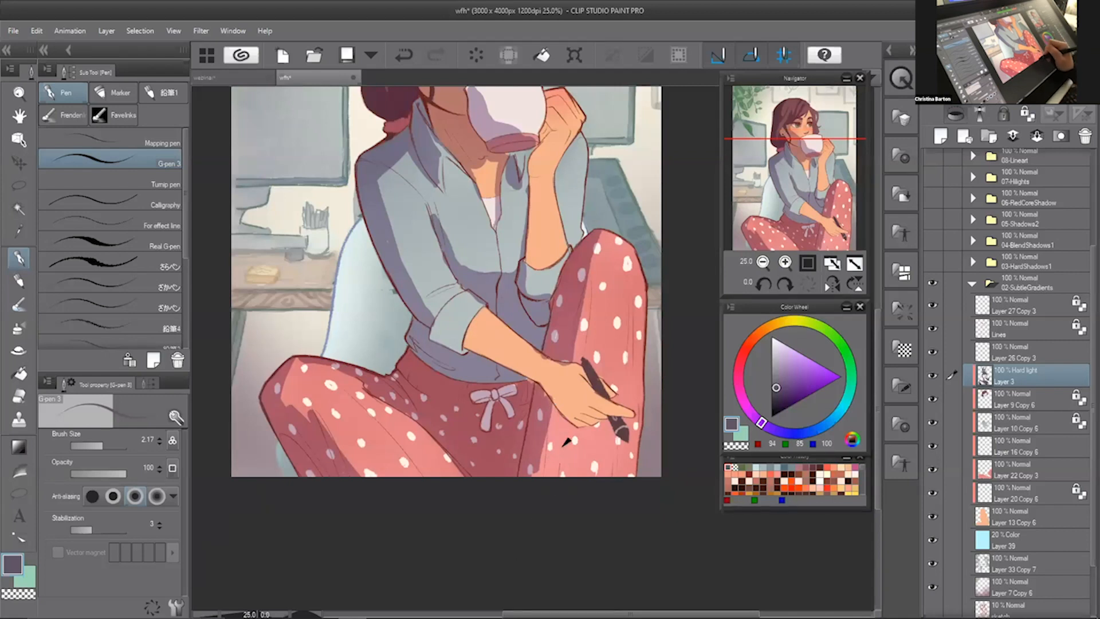
pyautogui.press('c')
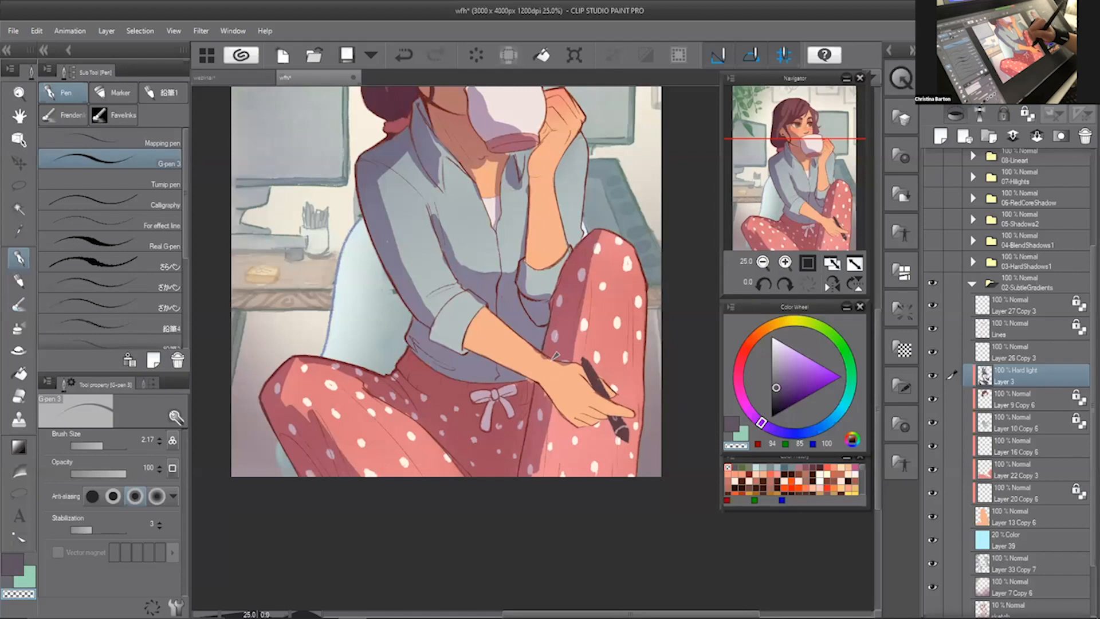
# - Try a hard shadow stroke on the shirt beside the raised forearm, beneath the cup, and undo it
pyautogui.press('c')
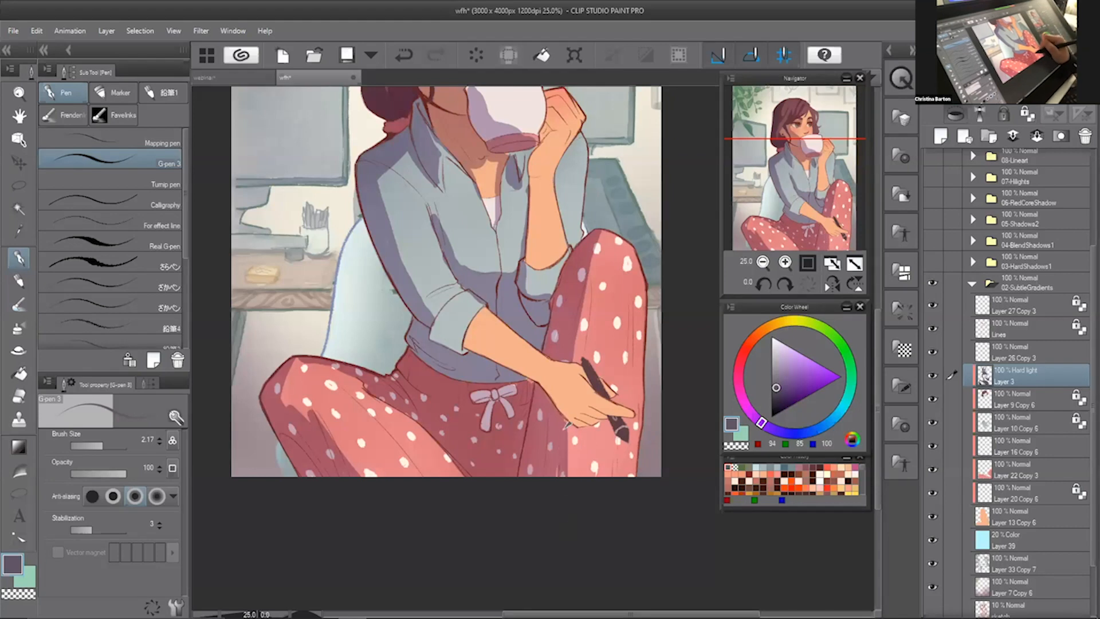
pyautogui.moveTo(810, 200); pyautogui.dragTo(805, 158)
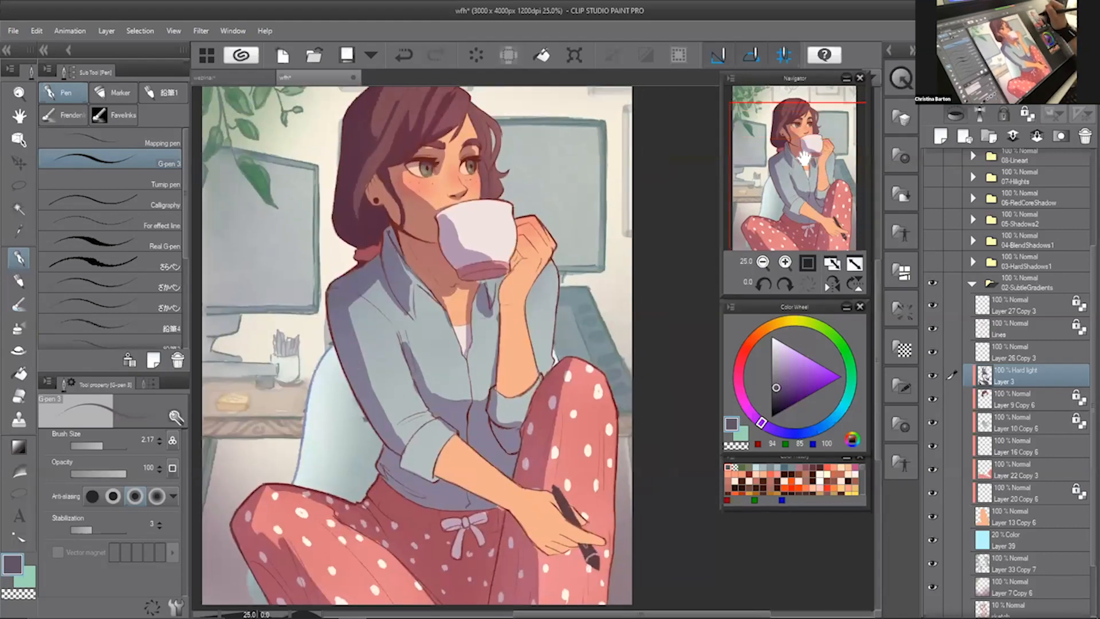
pyautogui.press('c')
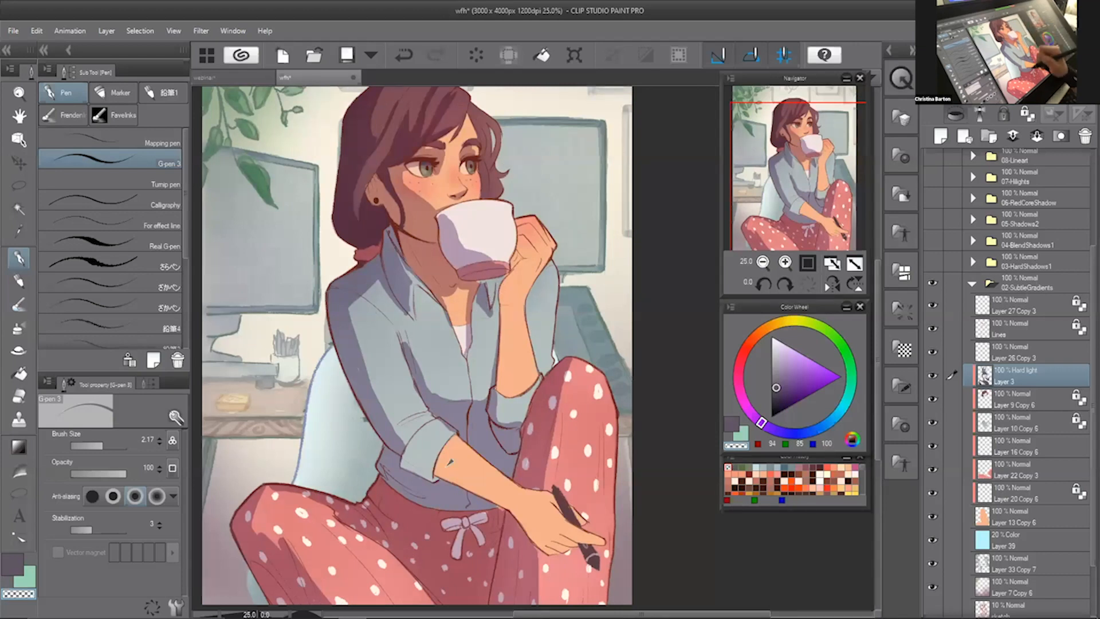
pyautogui.press('c')
pyautogui.press('c')
pyautogui.press('c')
pyautogui.moveTo(486, 304); pyautogui.dragTo(502, 331)
pyautogui.press('c')
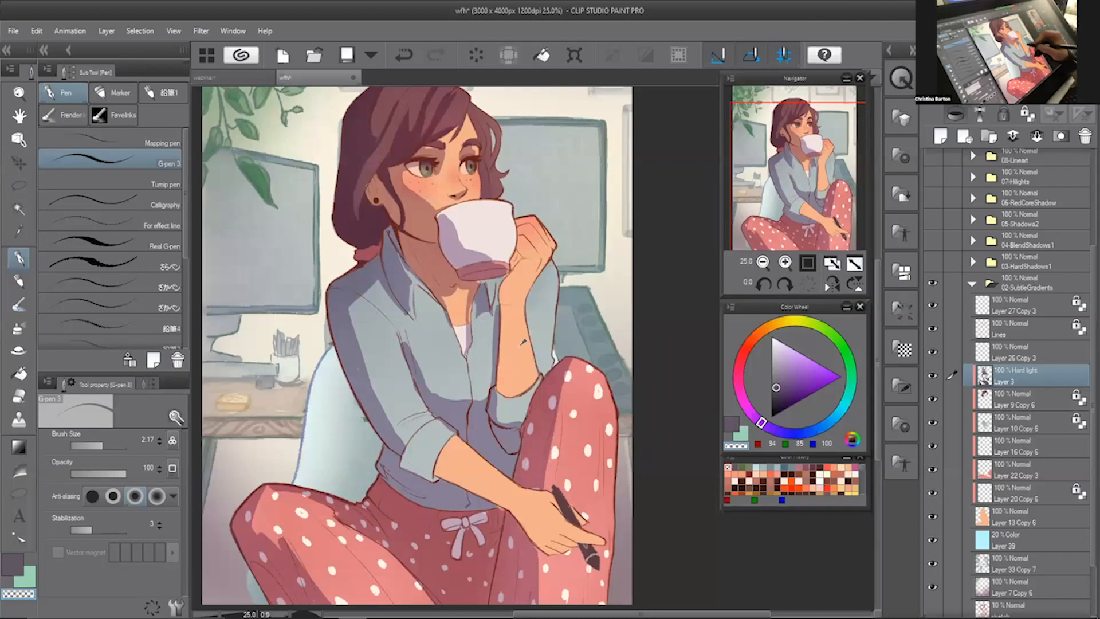
pyautogui.hotkey('ctrl', 'z')
pyautogui.moveTo(815, 178); pyautogui.dragTo(812, 162)
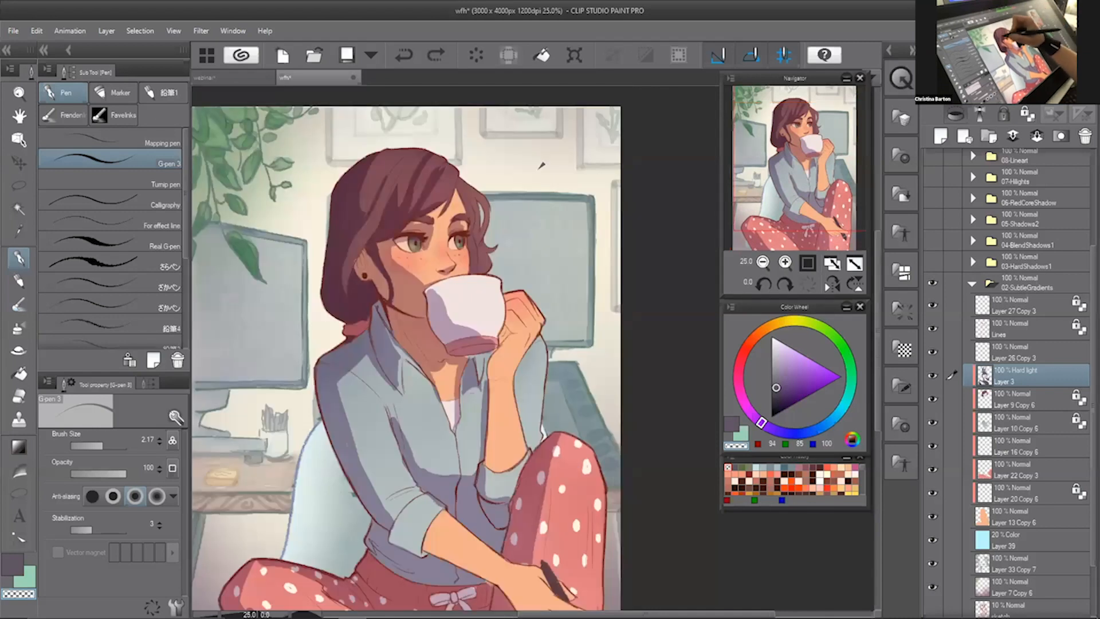
# - Refine the edges of the hard shadows on the hair above the temple and on the shirt collar
pyautogui.moveTo(393, 169); pyautogui.dragTo(375, 218)
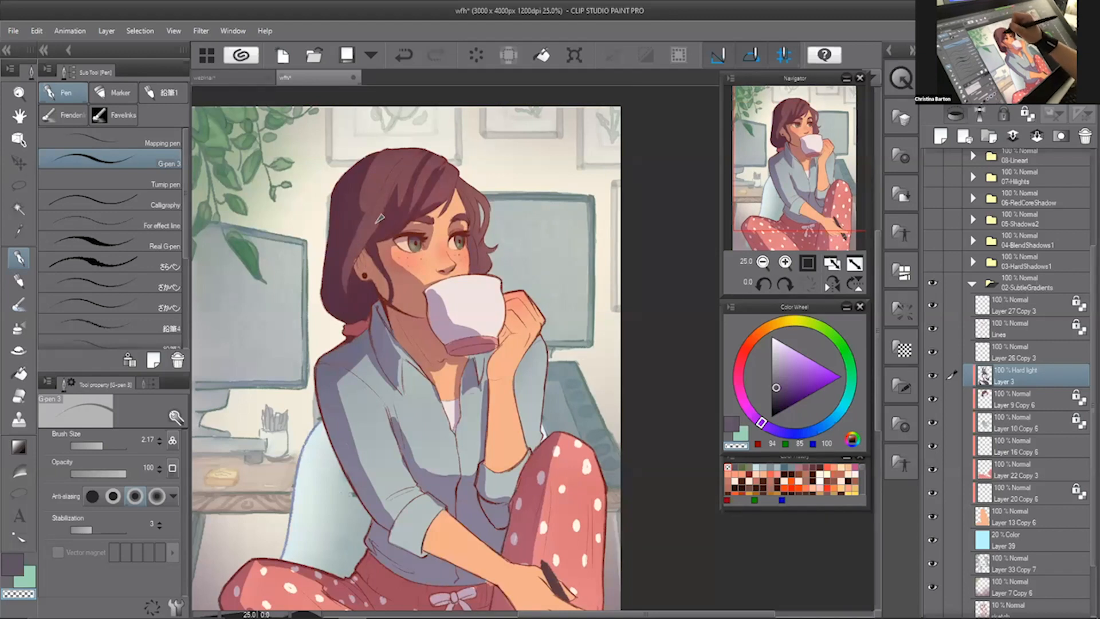
pyautogui.press('c')
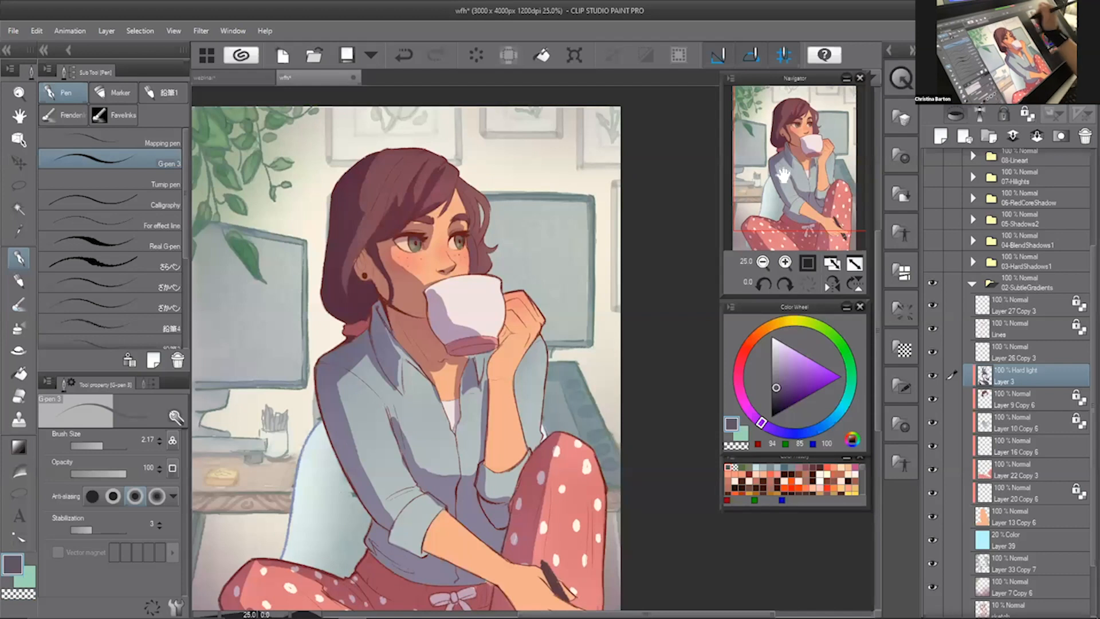
pyautogui.moveTo(796, 170); pyautogui.dragTo(780, 176)
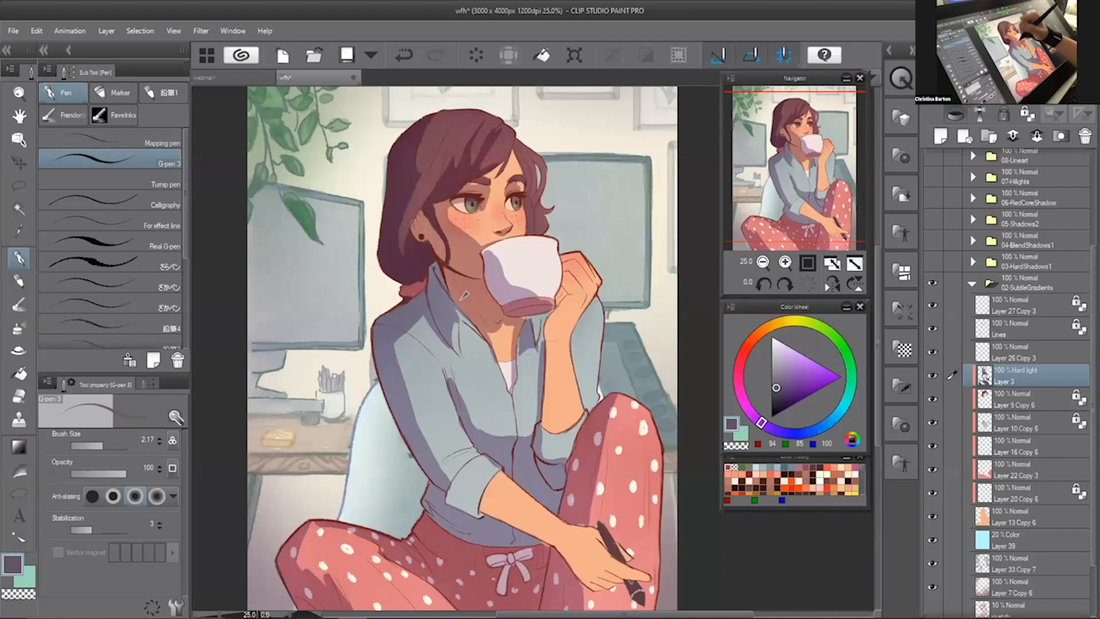
pyautogui.press('c')
pyautogui.press('c')
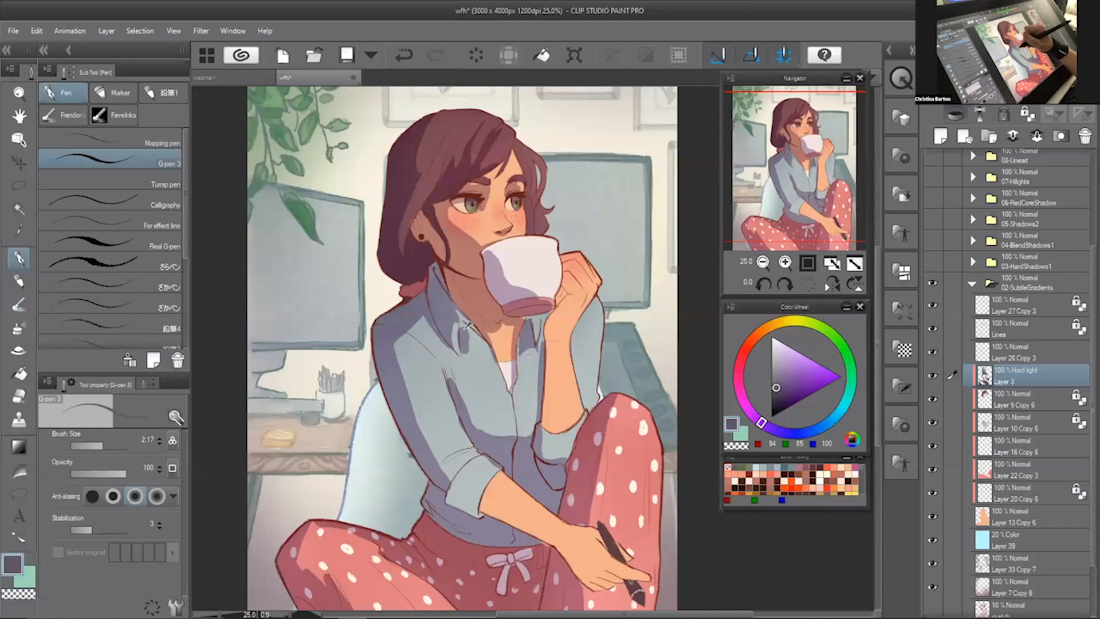
pyautogui.press('c')
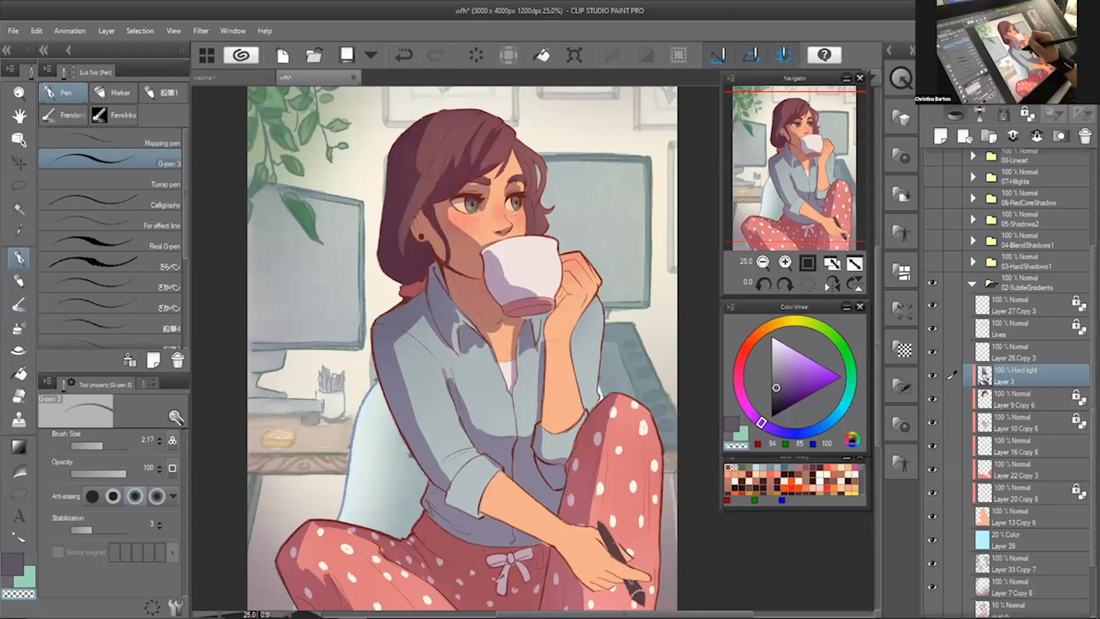
# - Compare the painted shadows with the prepared 03-HardShadows1 folder, and reopen the 02-SubtleGradients folder
pyautogui.click(970, 285)
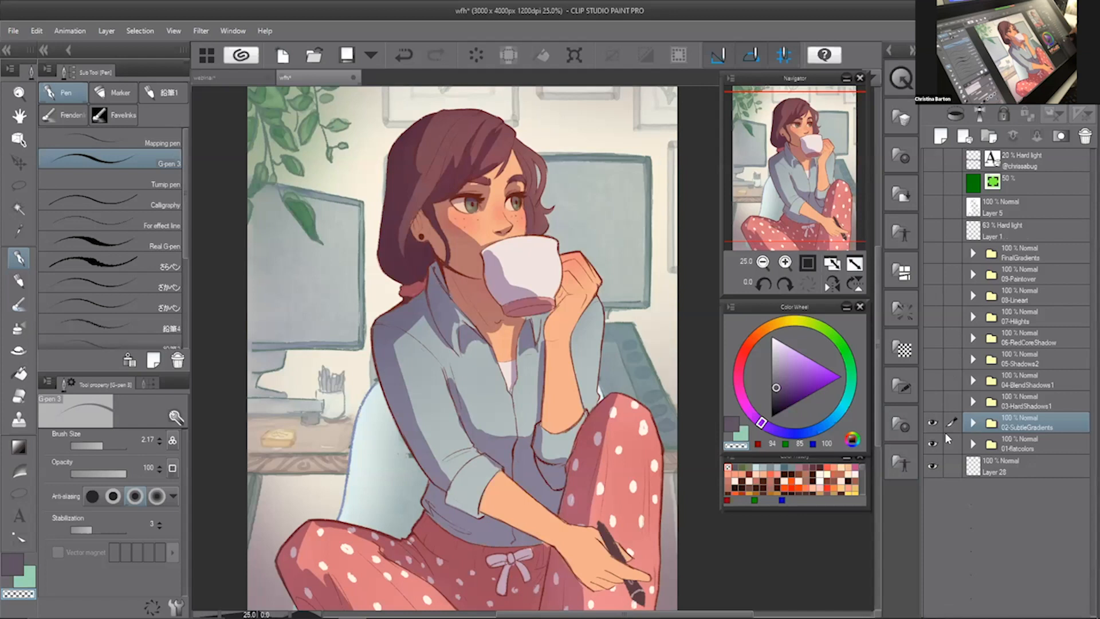
pyautogui.click(933, 401)
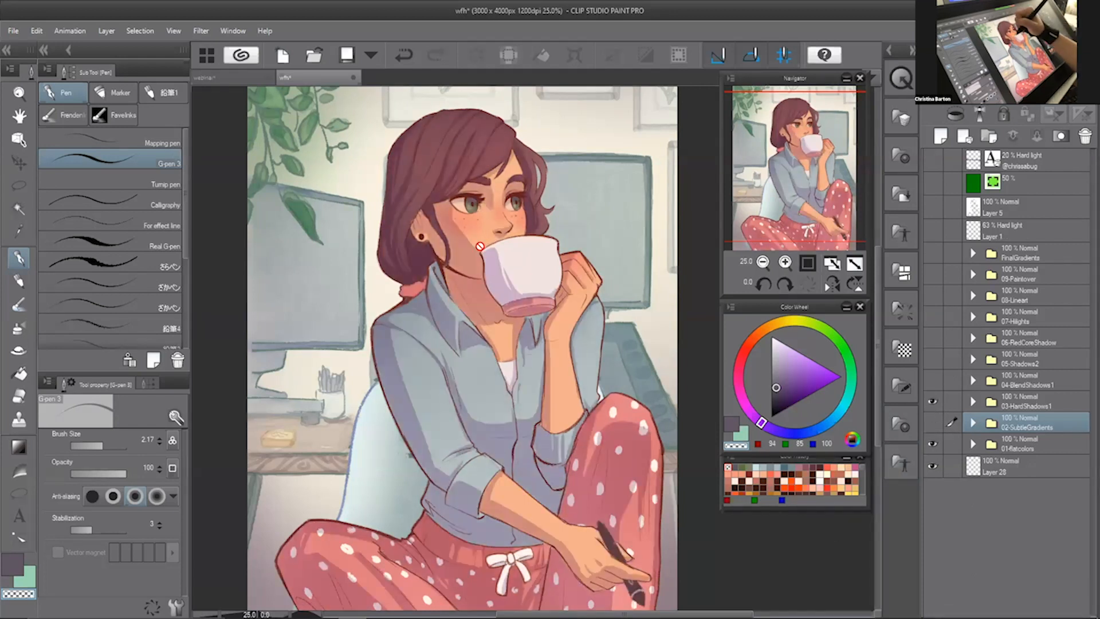
pyautogui.click(933, 401)
pyautogui.click(933, 423)
pyautogui.click(972, 423)
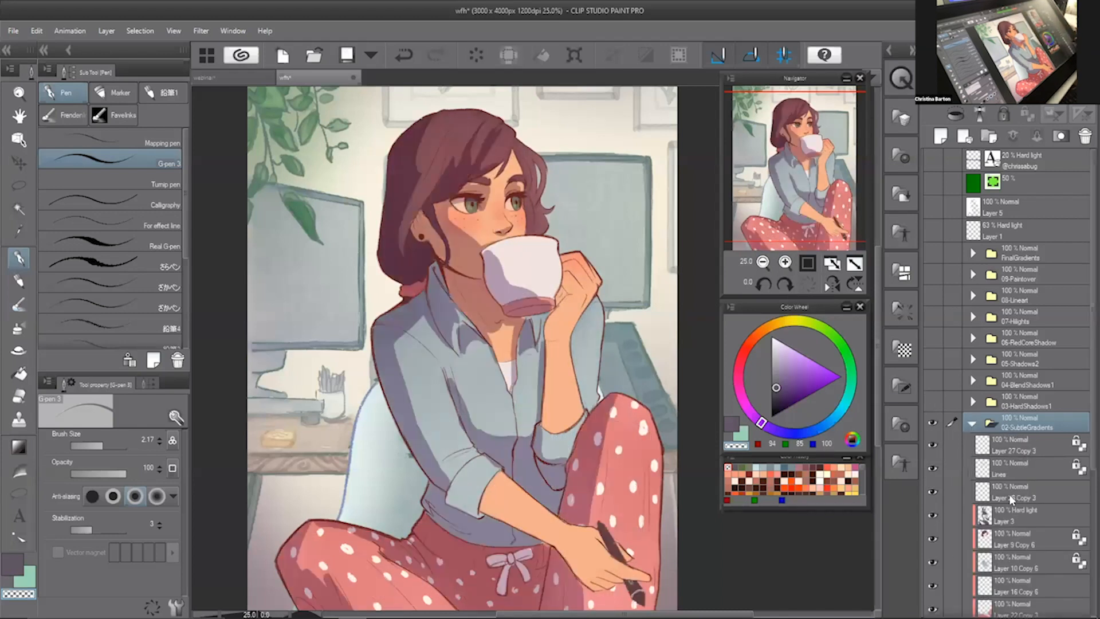
# - Start a Hue/Saturation/Luminosity correction on the Hard light shadow layer, Layer 3, with luminosity 9 and saturation 7
pyautogui.click(1012, 514)
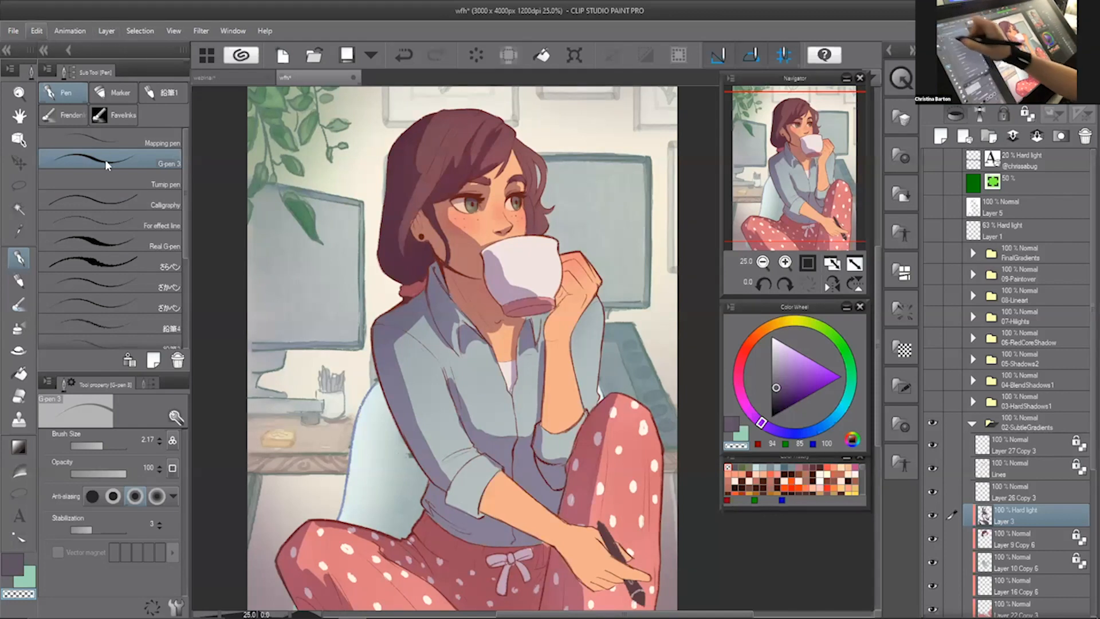
pyautogui.click(37, 31)
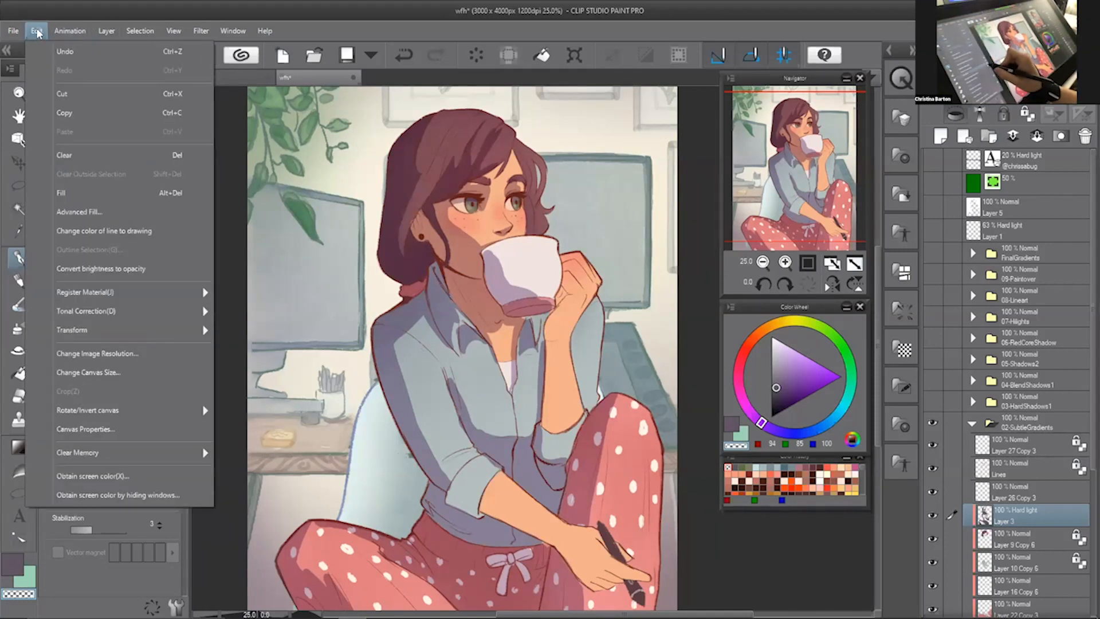
pyautogui.moveTo(201, 331)
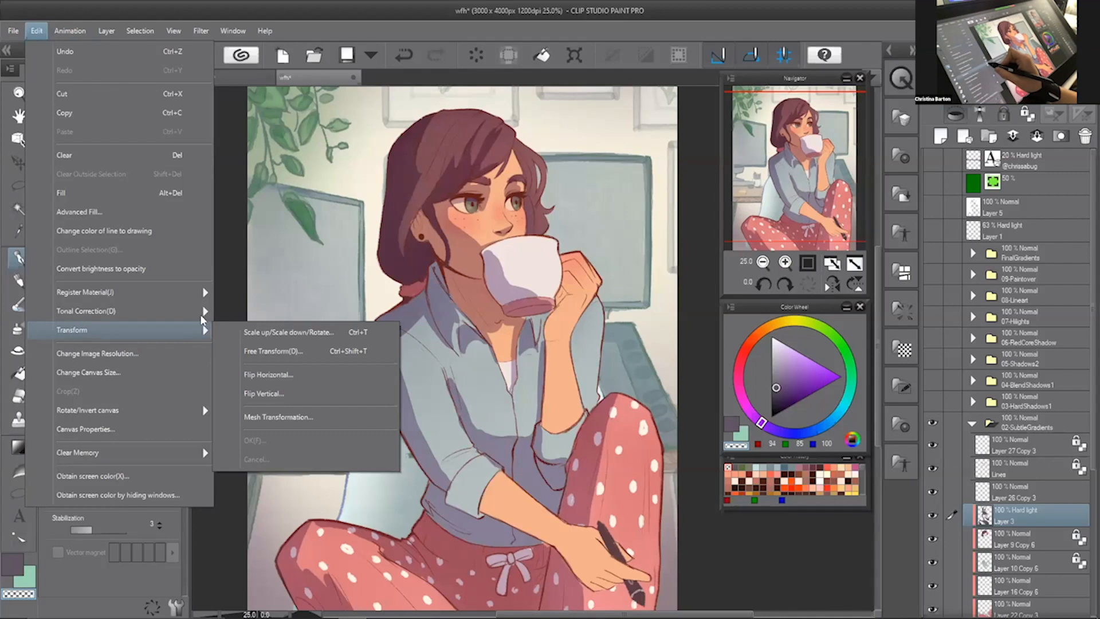
pyautogui.moveTo(202, 312)
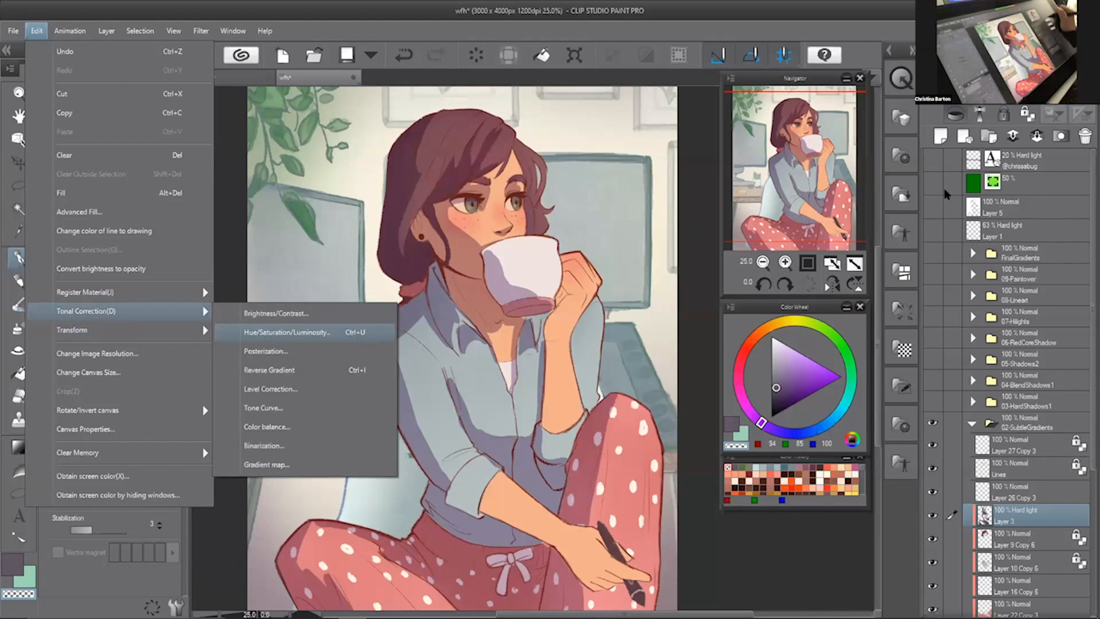
pyautogui.press('Return')
pyautogui.moveTo(944, 199); pyautogui.dragTo(868, 146)
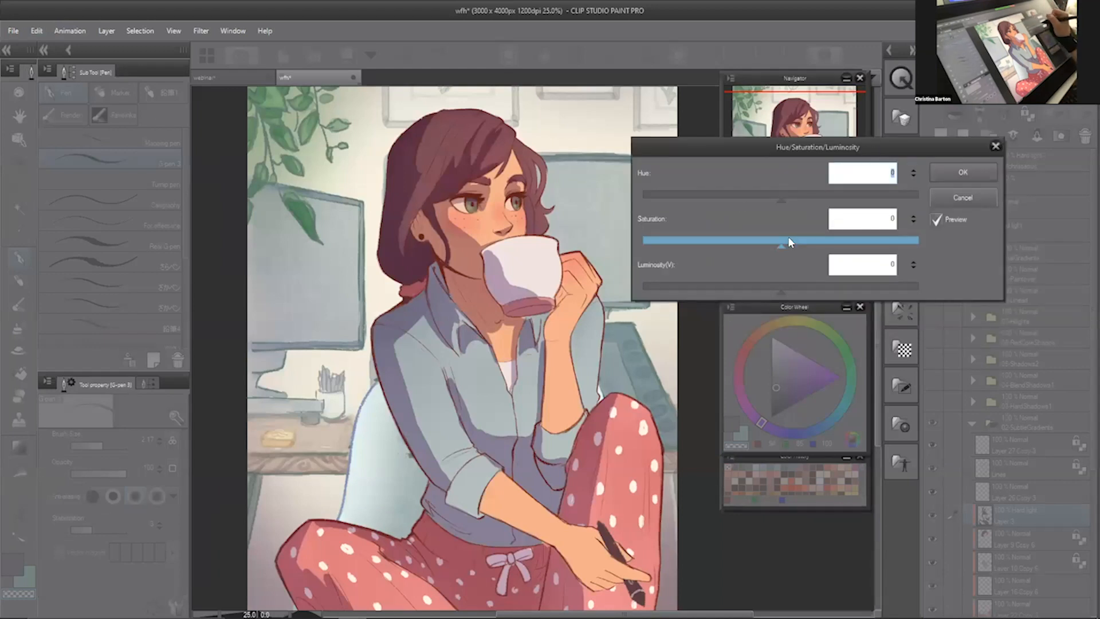
pyautogui.moveTo(782, 291)
pyautogui.mouseDown()
pyautogui.moveTo(817, 287)
pyautogui.moveTo(803, 290)
pyautogui.mouseUp()
pyautogui.moveTo(791, 241); pyautogui.dragTo(813, 243)
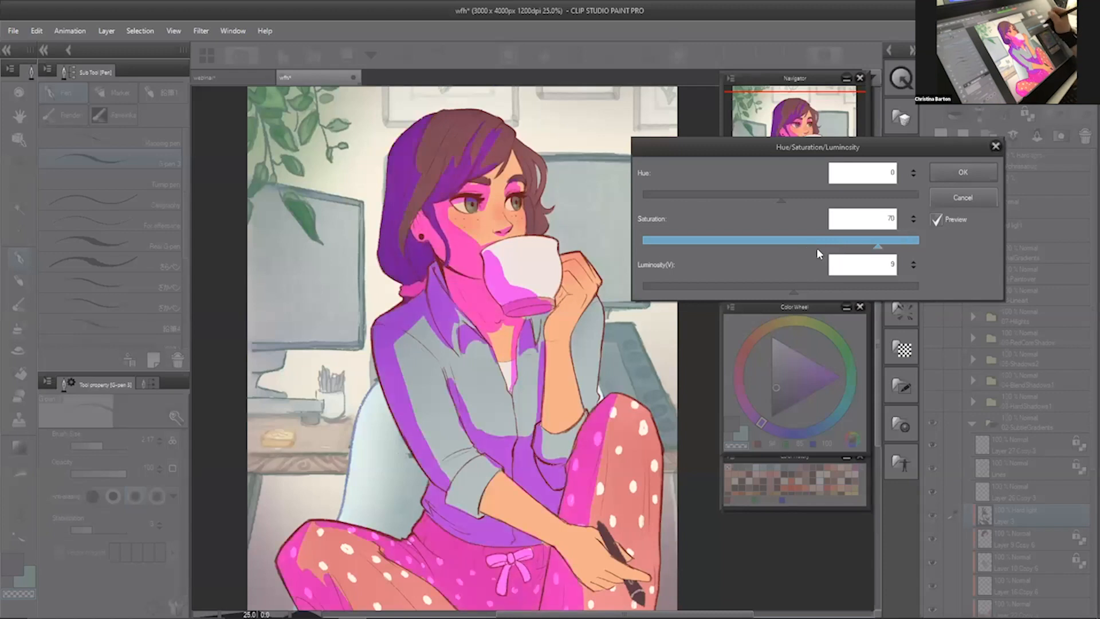
pyautogui.moveTo(817, 245); pyautogui.dragTo(776, 245)
pyautogui.click(793, 243)
# - Try different hue shifts for the shadows, set hue to 8 and saturation to 2, and apply the correction
pyautogui.click(800, 195)
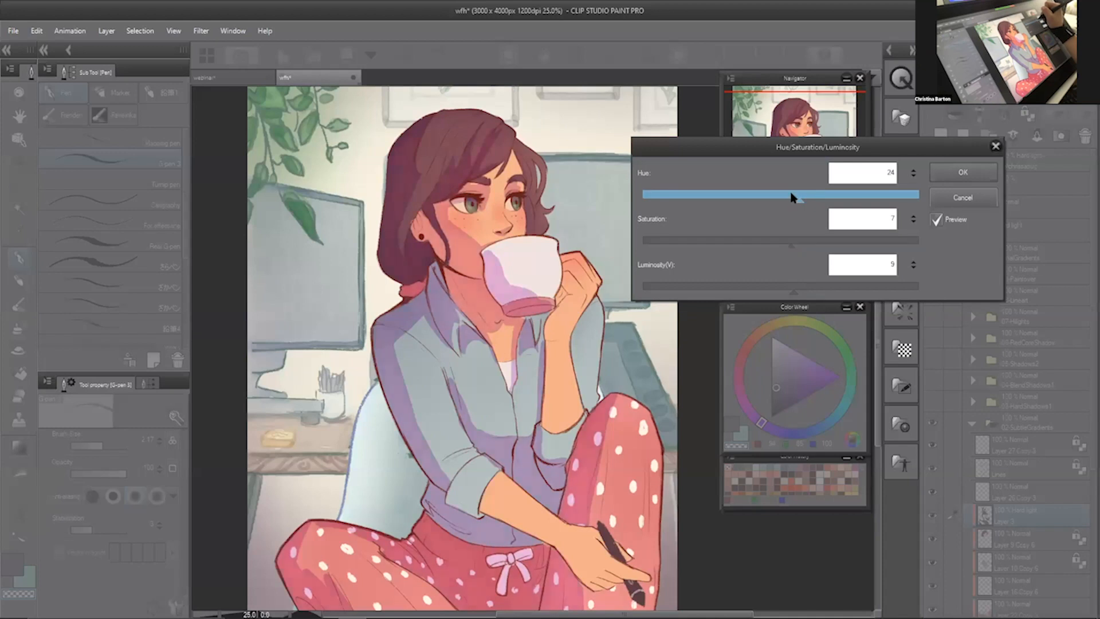
pyautogui.moveTo(805, 194); pyautogui.dragTo(762, 198)
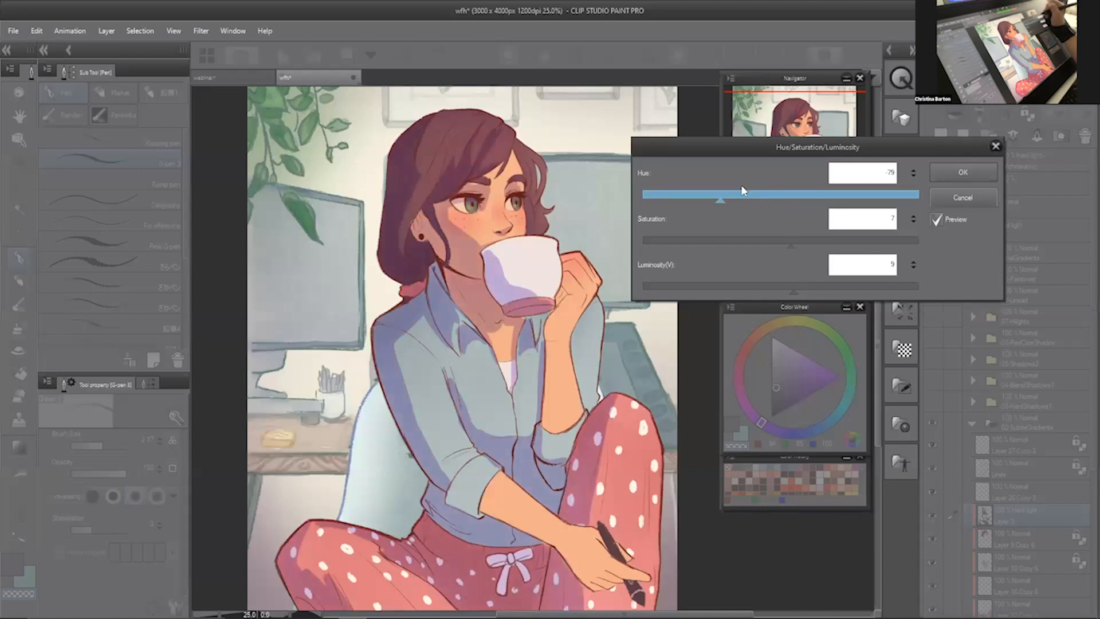
pyautogui.click(769, 197)
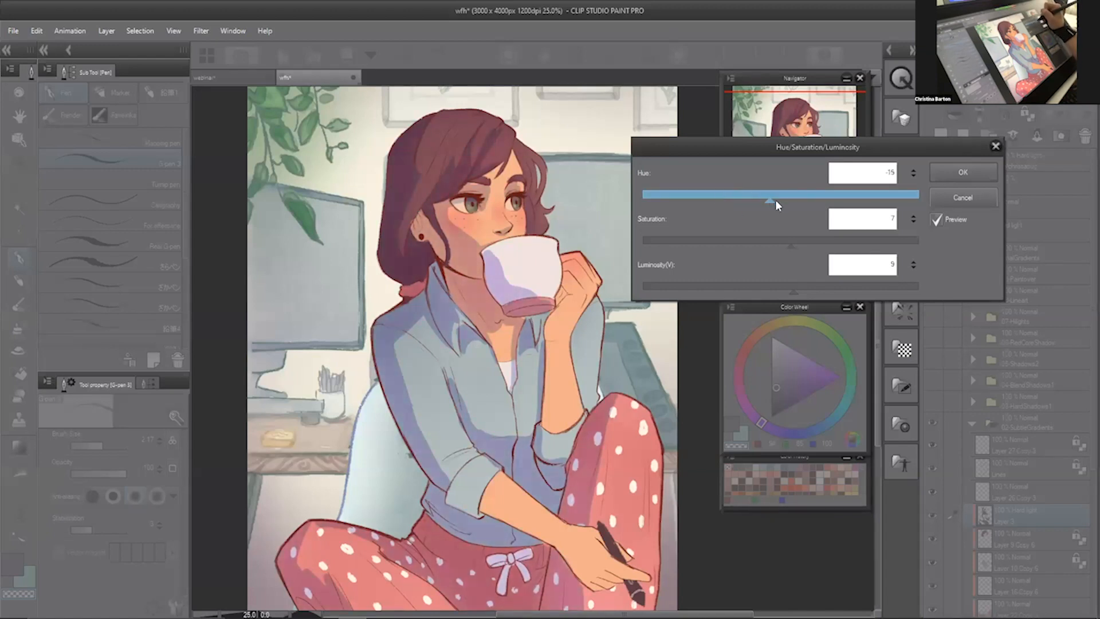
pyautogui.click(787, 196)
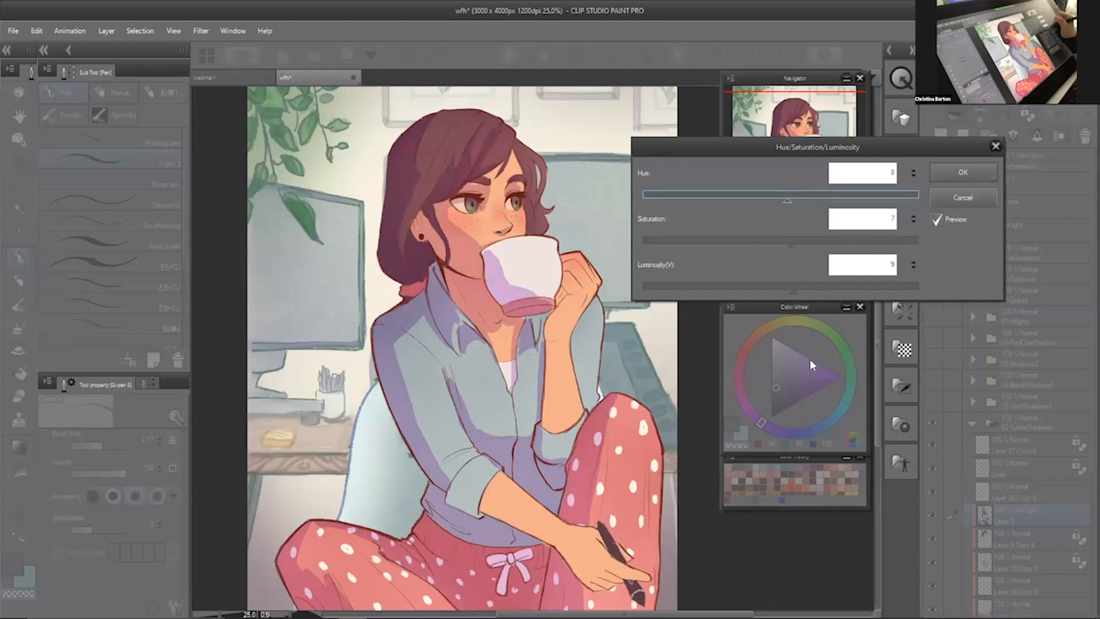
pyautogui.moveTo(811, 241); pyautogui.dragTo(793, 241)
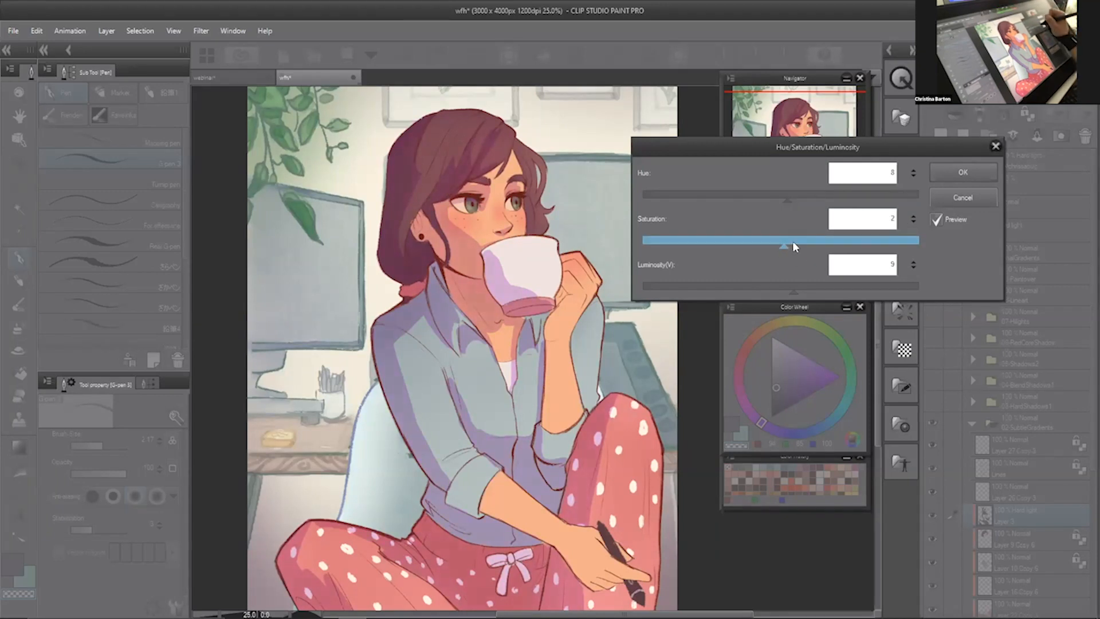
pyautogui.click(963, 173)
# - Collapse and hide the 02-SubtleGradients folder, and show and select the 03-HardShadows1 folder instead
pyautogui.click(973, 423)
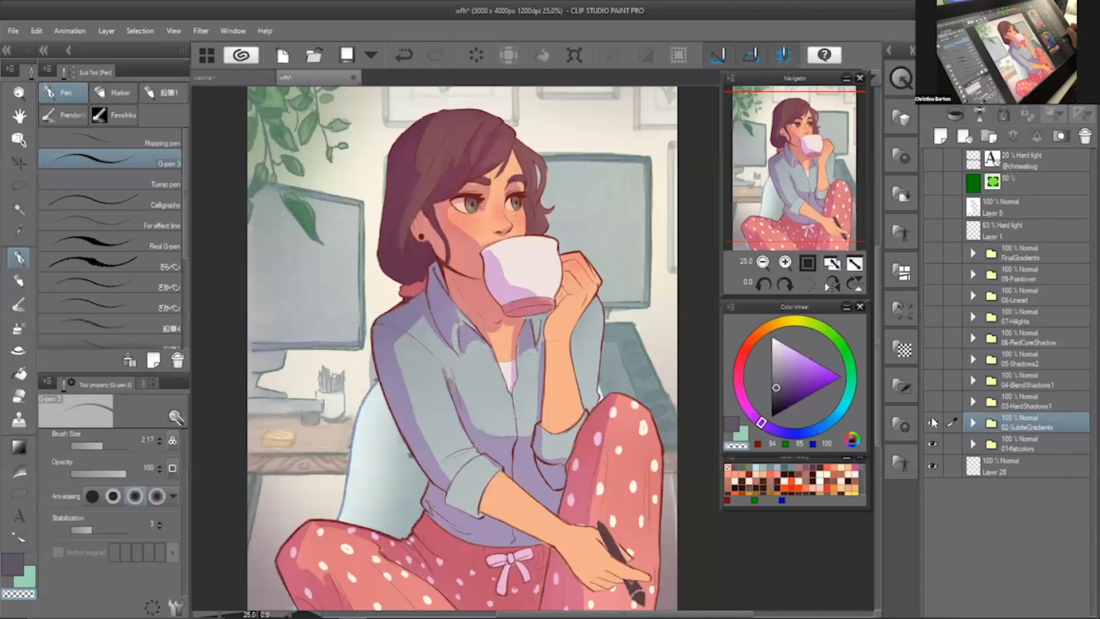
pyautogui.click(933, 423)
pyautogui.click(929, 400)
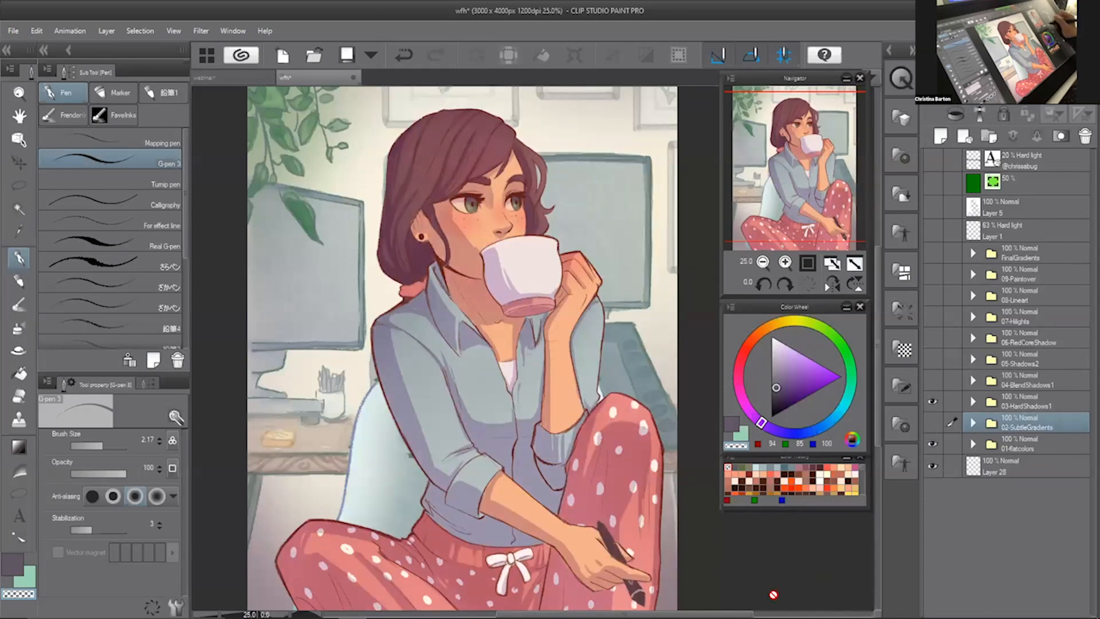
pyautogui.moveTo(796, 175); pyautogui.dragTo(793, 171)
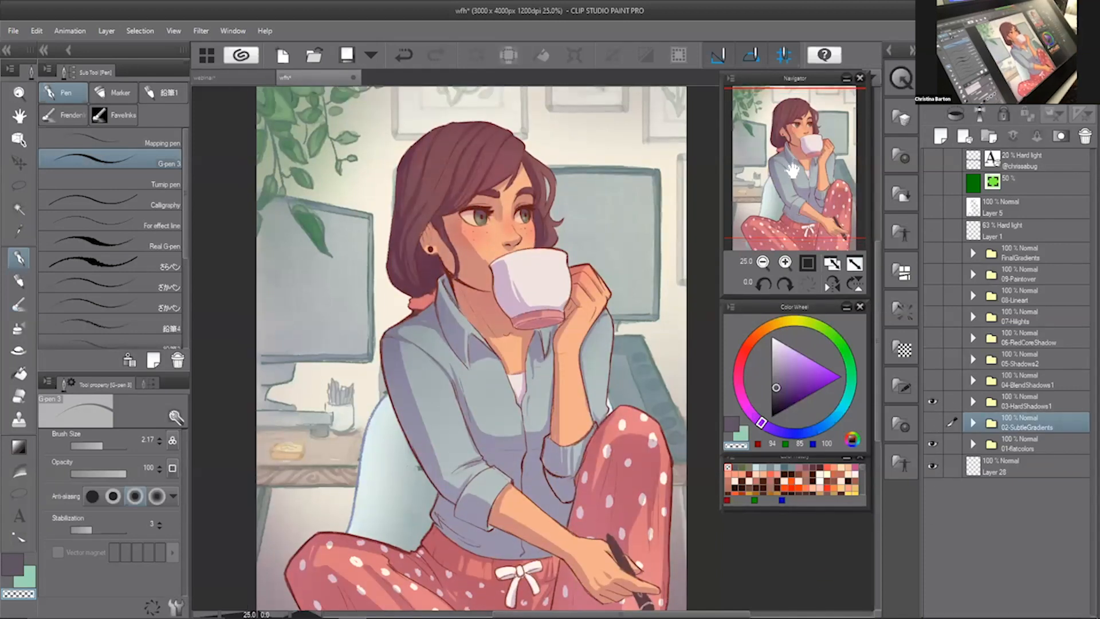
pyautogui.click(971, 397)
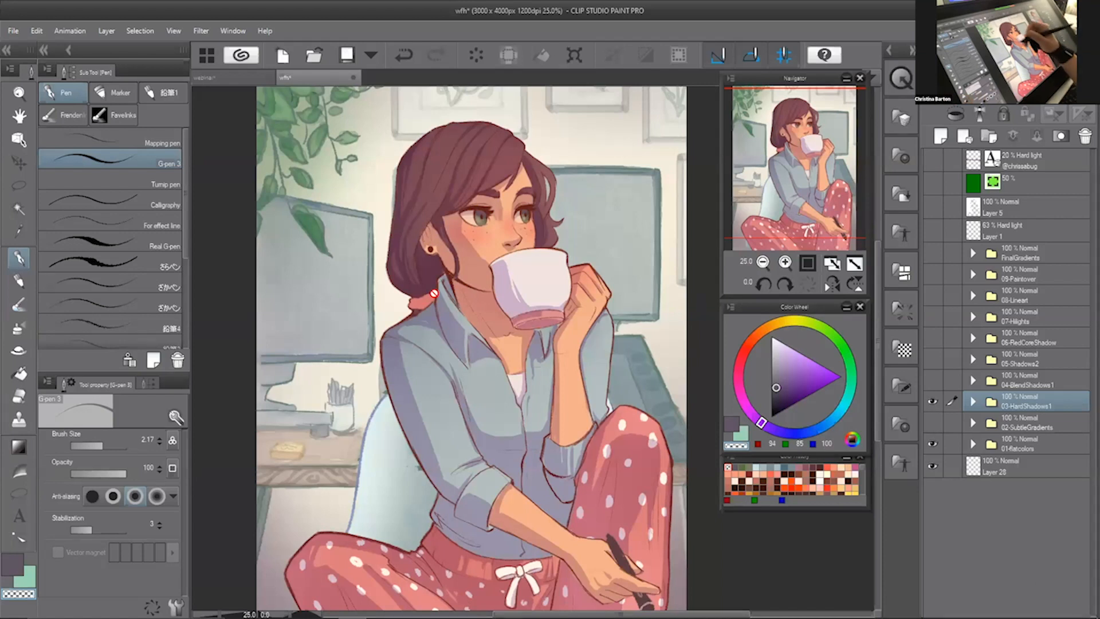
pyautogui.click(934, 379)
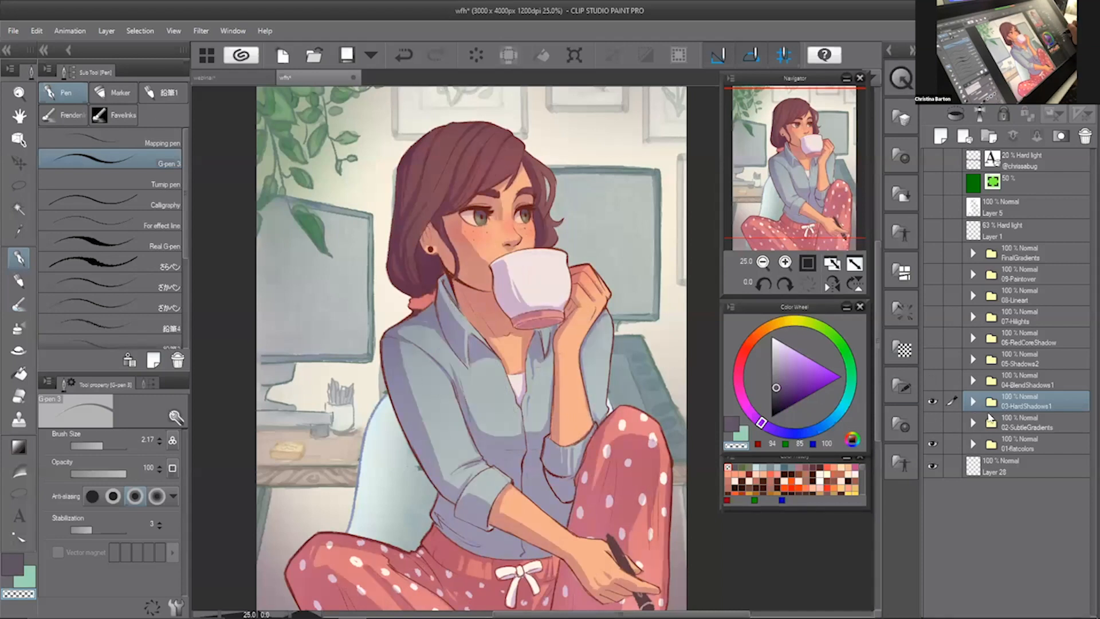
# - Expand the 03-HardShadows1 folder and select its Hard light shadow layer, Layer 21
pyautogui.click(974, 402)
pyautogui.moveTo(1092, 346); pyautogui.dragTo(1092, 427)
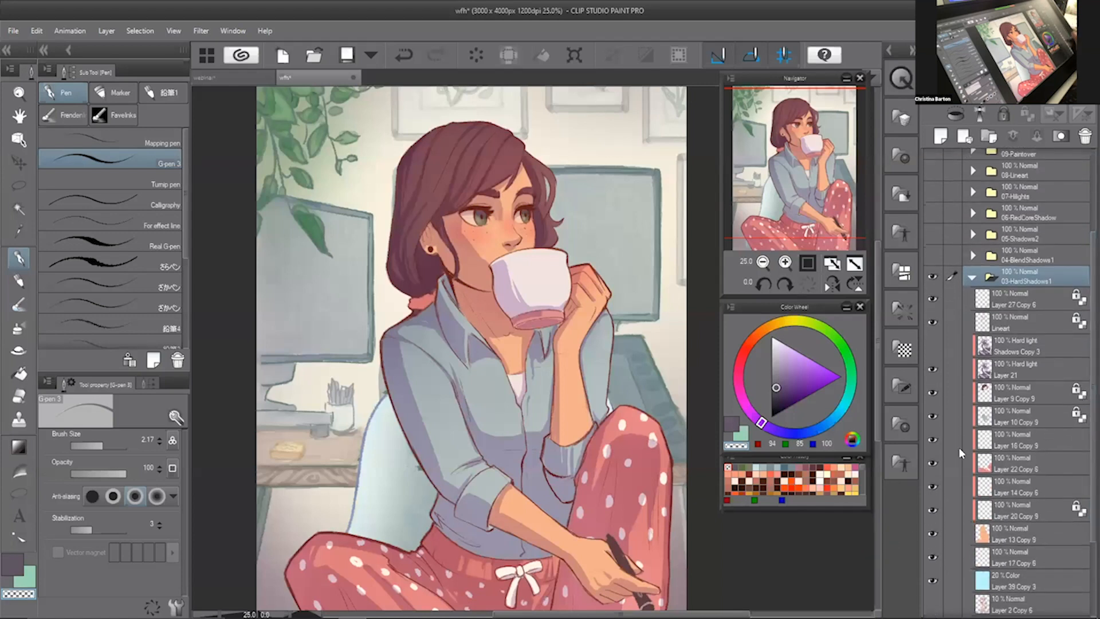
pyautogui.click(1021, 371)
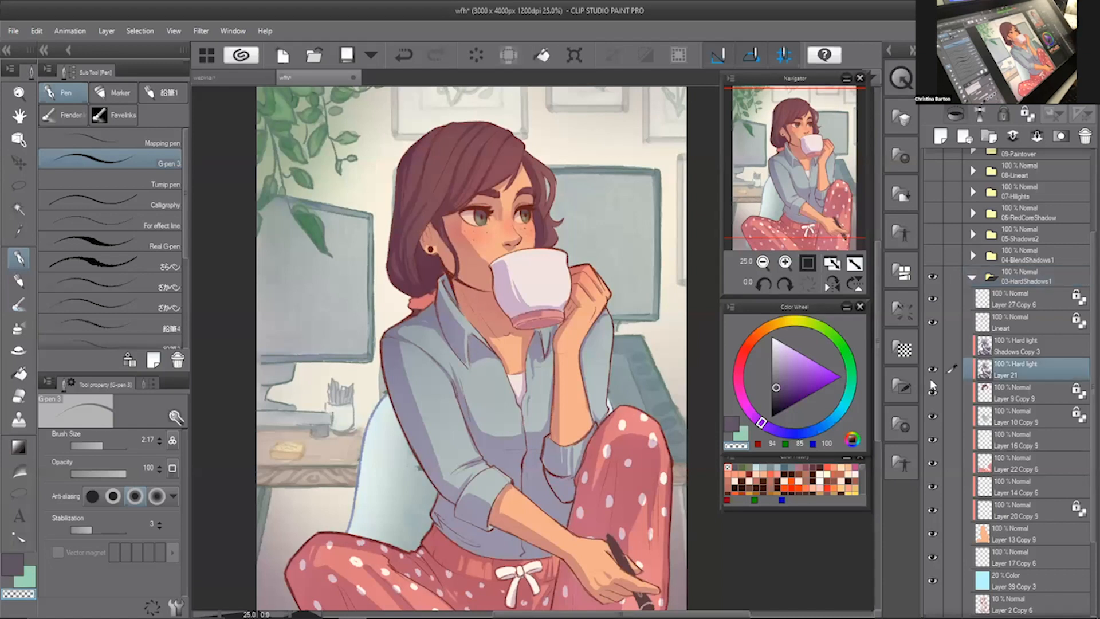
# - Switch to the Watercolor brushes, widen the brush list and choose the Smooth watercolor brush
pyautogui.press('b')
pyautogui.moveTo(190, 172); pyautogui.dragTo(224, 173)
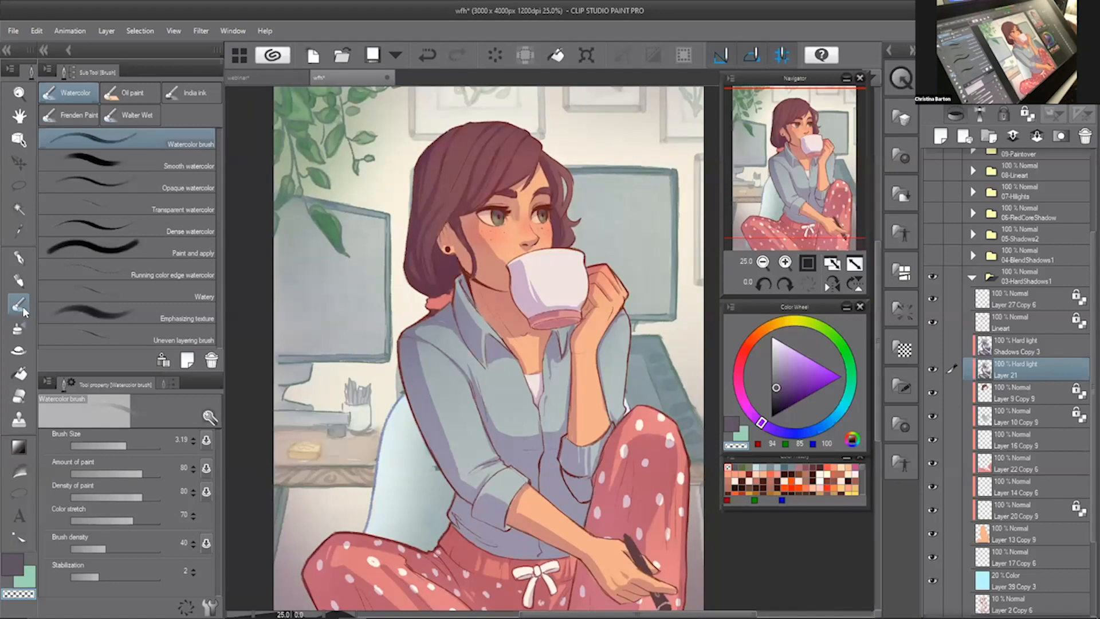
pyautogui.press('b')
pyautogui.press('b')
pyautogui.press('b')
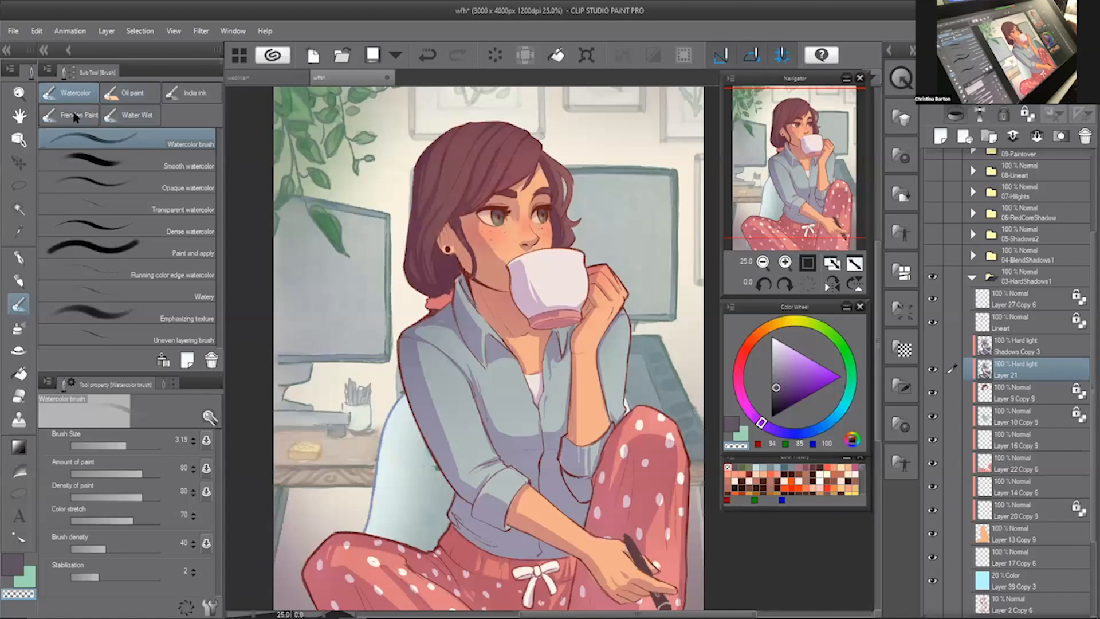
pyautogui.click(204, 166)
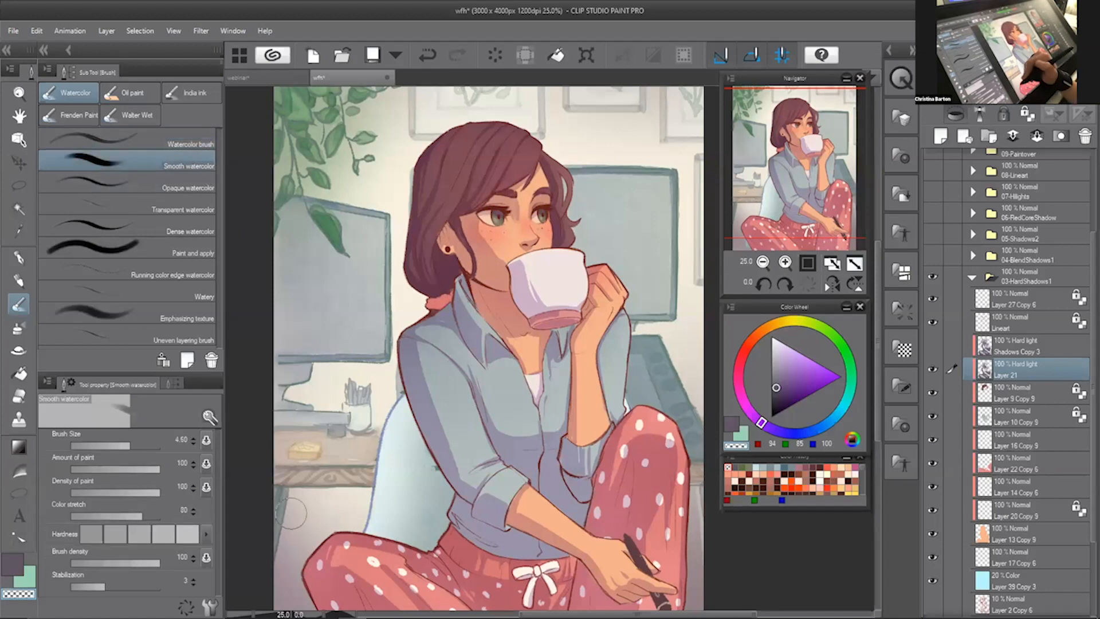
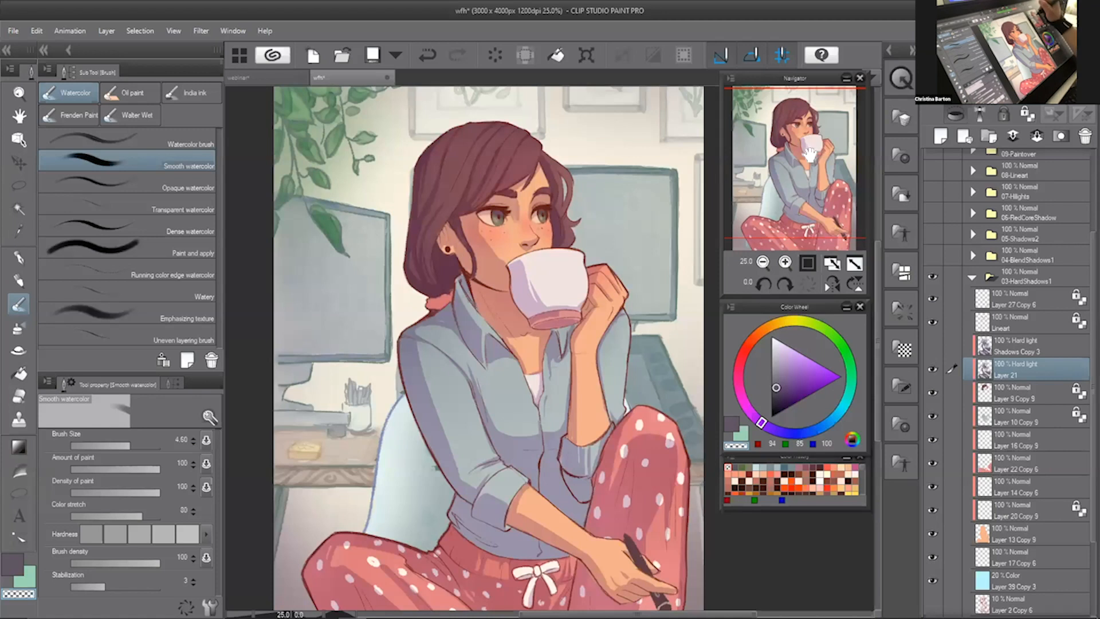
# - Add a new layer above the Hard light shadow layer, Layer 21
pyautogui.moveTo(792, 178); pyautogui.dragTo(792, 184)
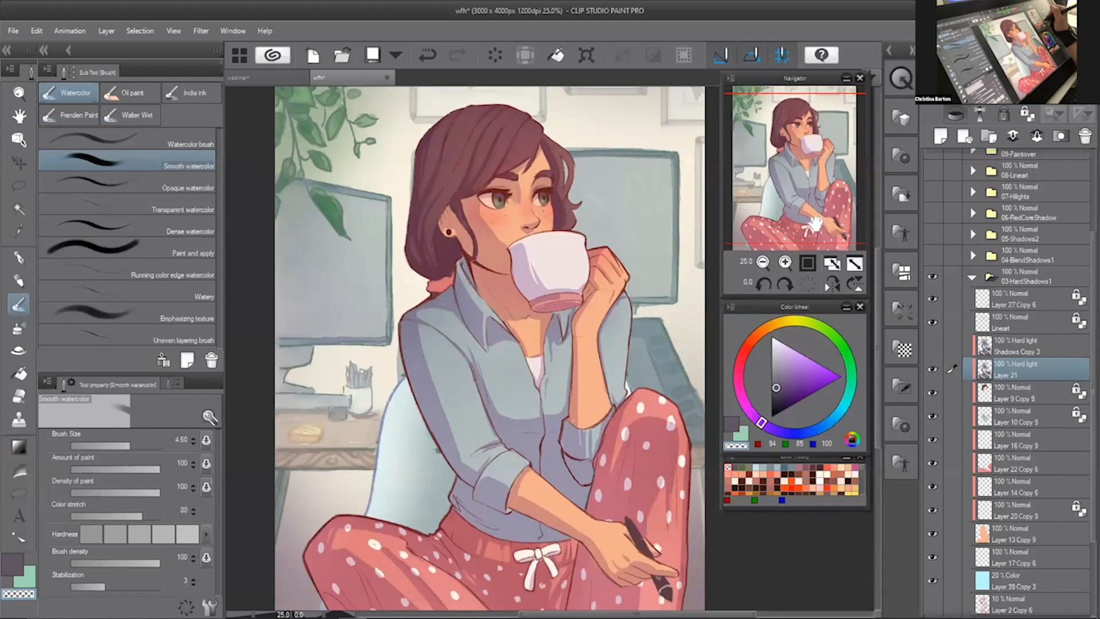
pyautogui.moveTo(782, 183); pyautogui.dragTo(781, 178)
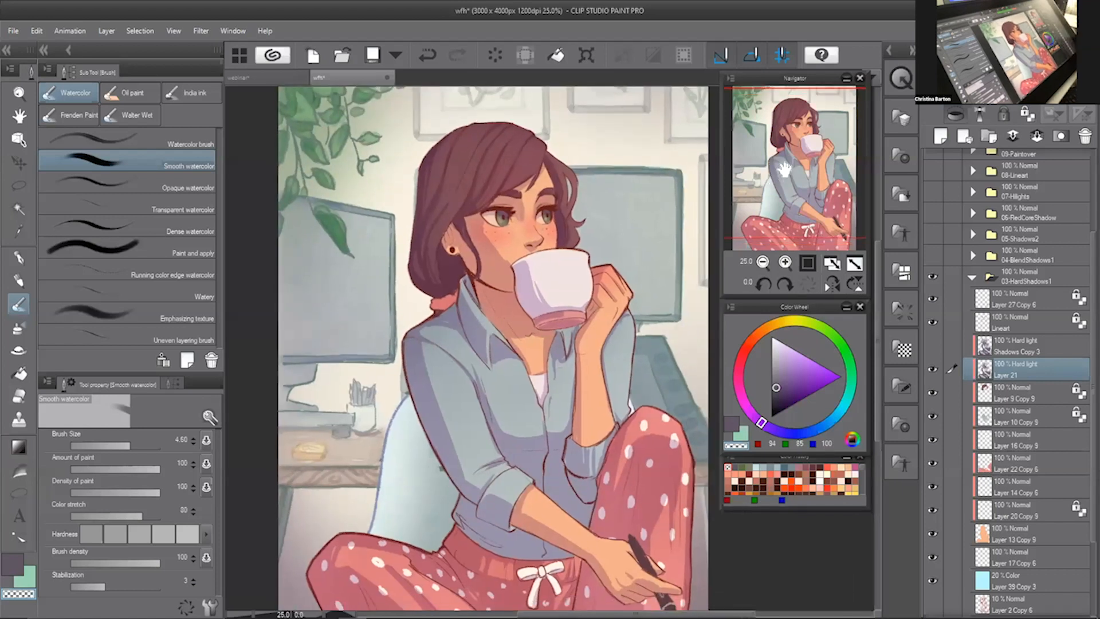
pyautogui.press('b')
pyautogui.scroll(5, 552, 279)
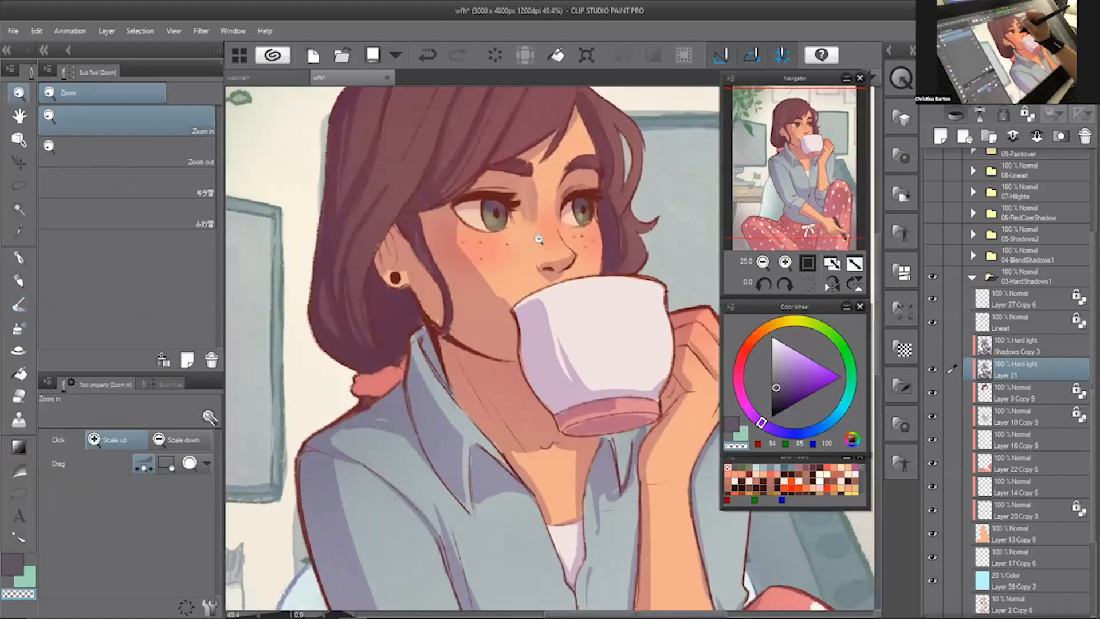
pyautogui.press('b')
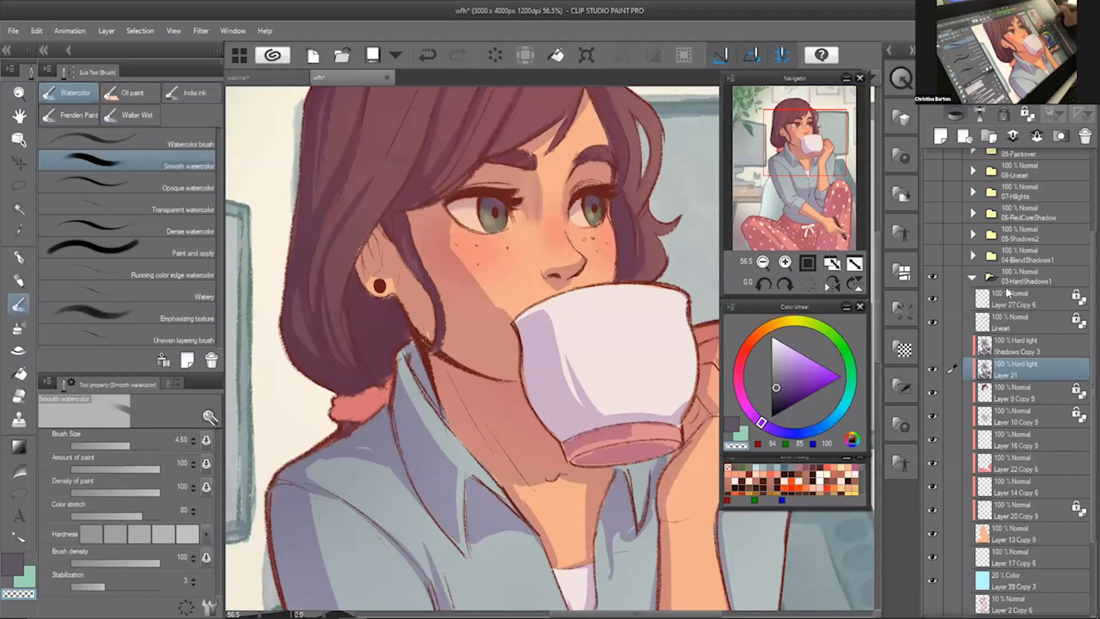
pyautogui.hotkey('ctrl', 'shift', 'n')
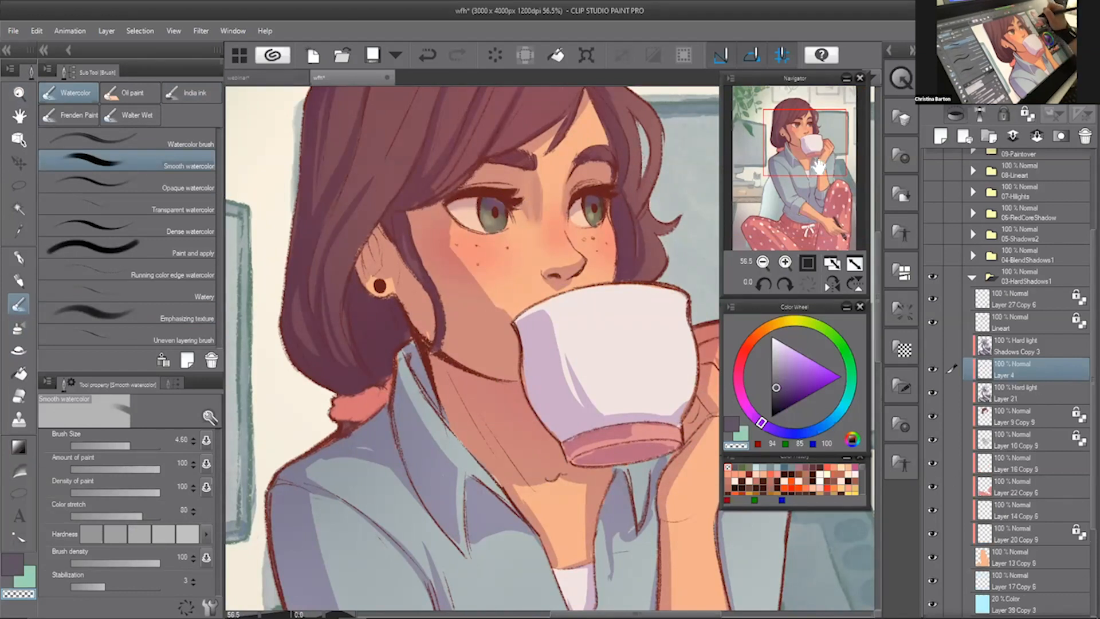
# - Move the new layer above Shadows Copy 3 and paint overlapping pink and blue G-pen swatches on the wall beside the head
pyautogui.scroll(-2, 796, 152)
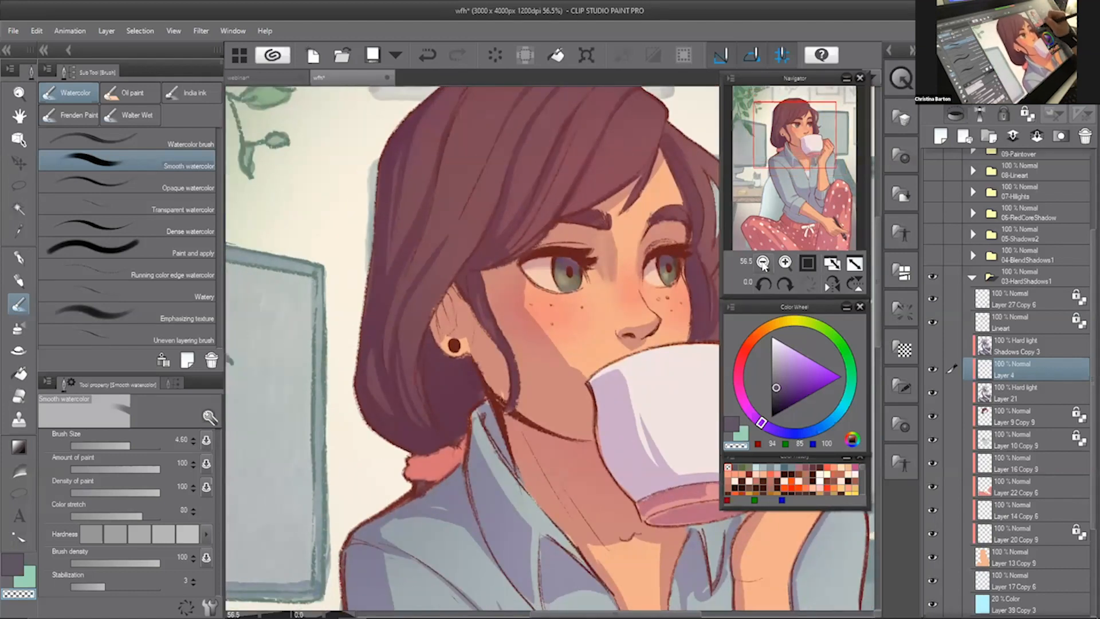
pyautogui.moveTo(798, 173); pyautogui.dragTo(834, 154)
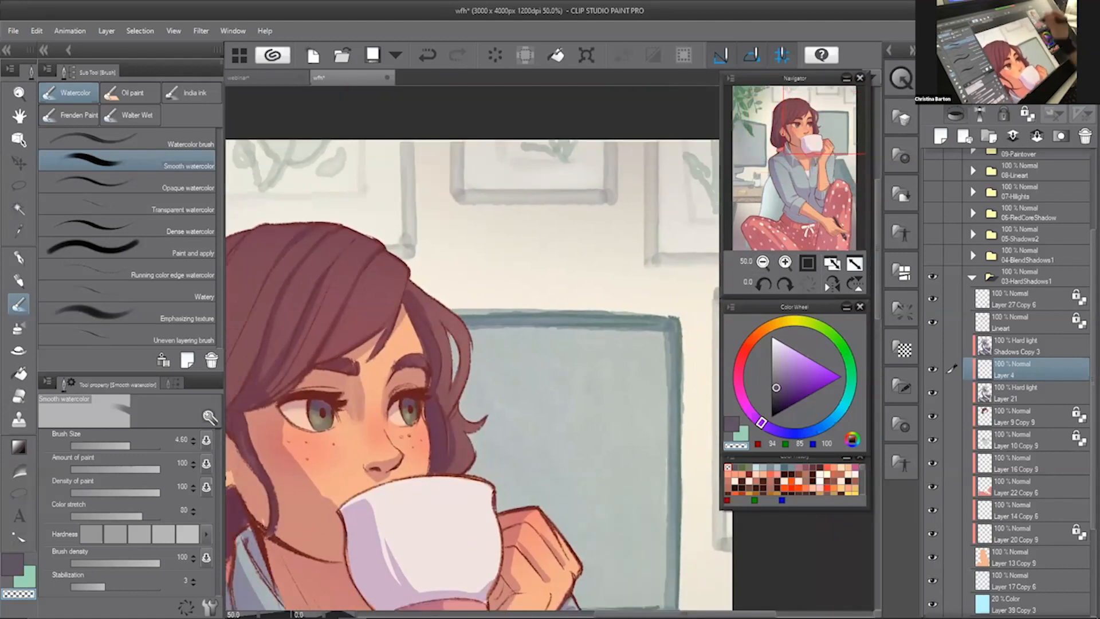
pyautogui.press('b')
pyautogui.press('b')
pyautogui.press('p')
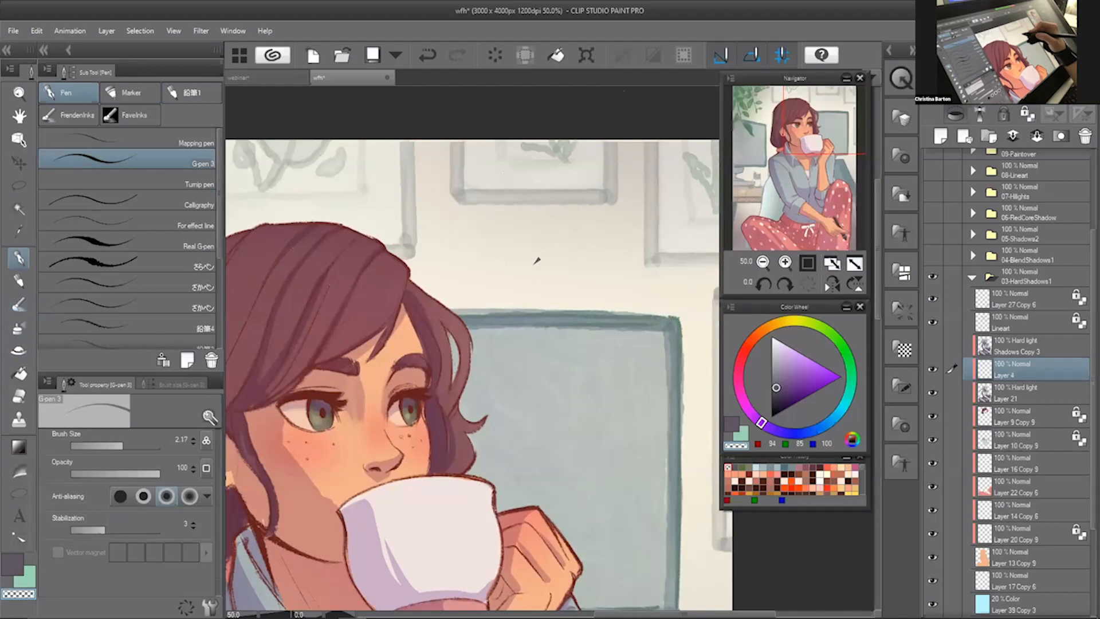
pyautogui.click(737, 400)
pyautogui.click(823, 365)
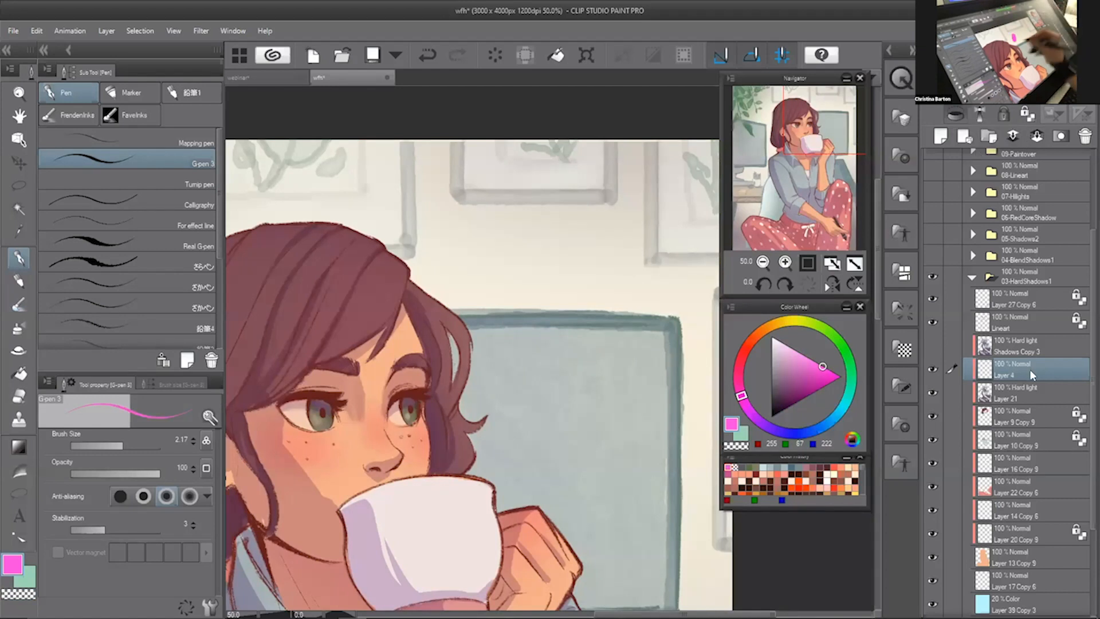
pyautogui.moveTo(1033, 376); pyautogui.dragTo(1033, 337)
pyautogui.moveTo(497, 216)
pyautogui.mouseDown()
pyautogui.moveTo(460, 285)
pyautogui.moveTo(504, 217)
pyautogui.mouseUp()
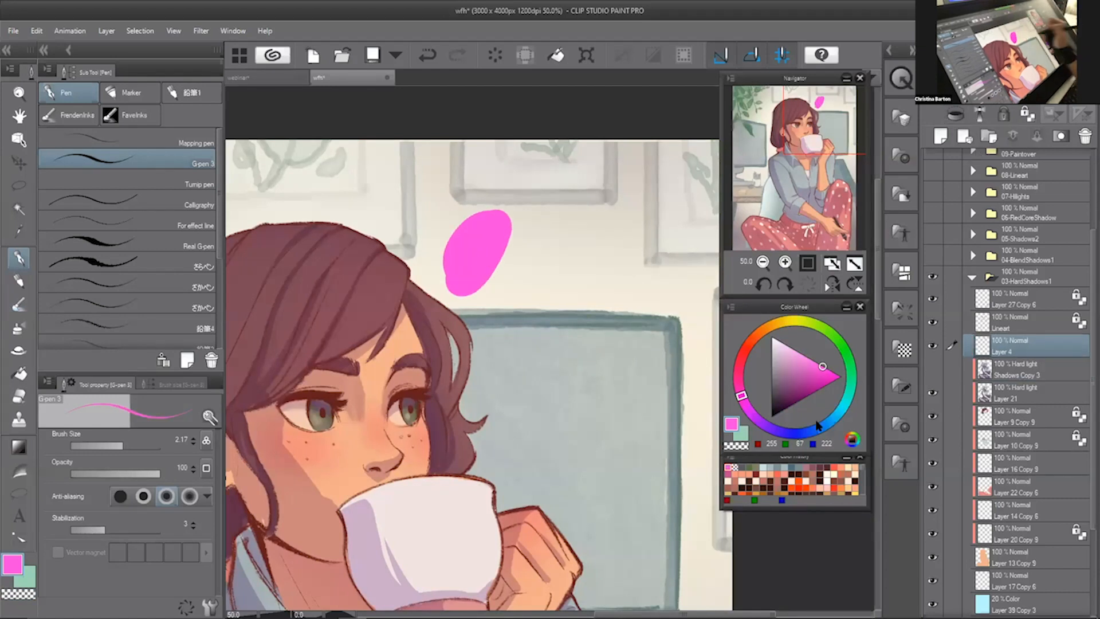
pyautogui.moveTo(803, 431); pyautogui.dragTo(830, 423)
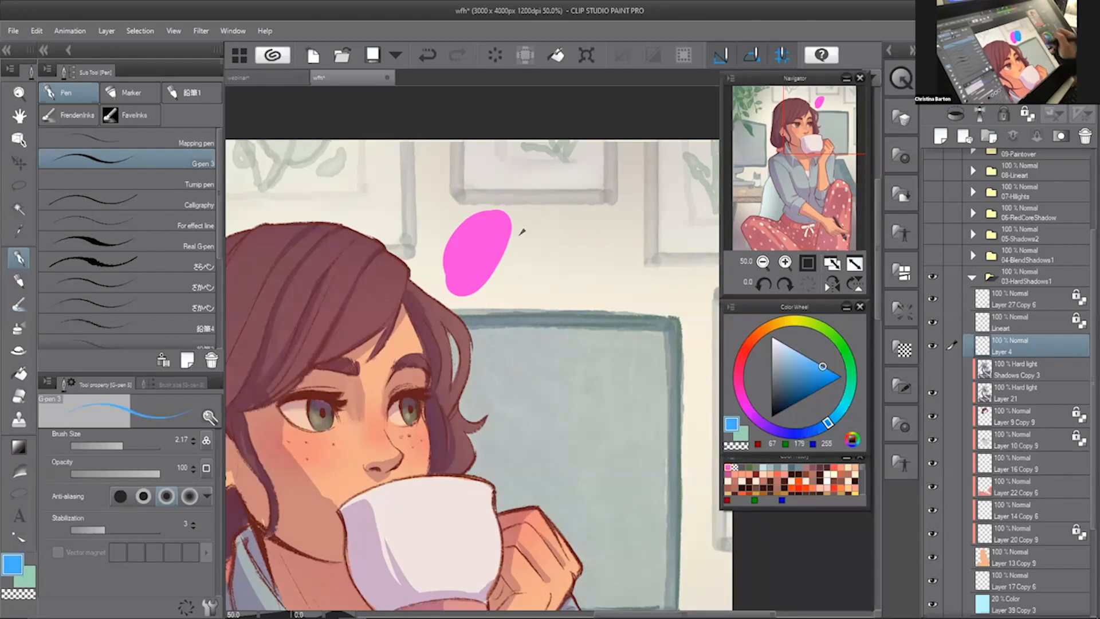
pyautogui.moveTo(521, 232); pyautogui.dragTo(515, 253)
# - Blend the upper border between the pink and blue swatches with the Smooth watercolor brush at size 1.21, comparing before and after
pyautogui.press('b')
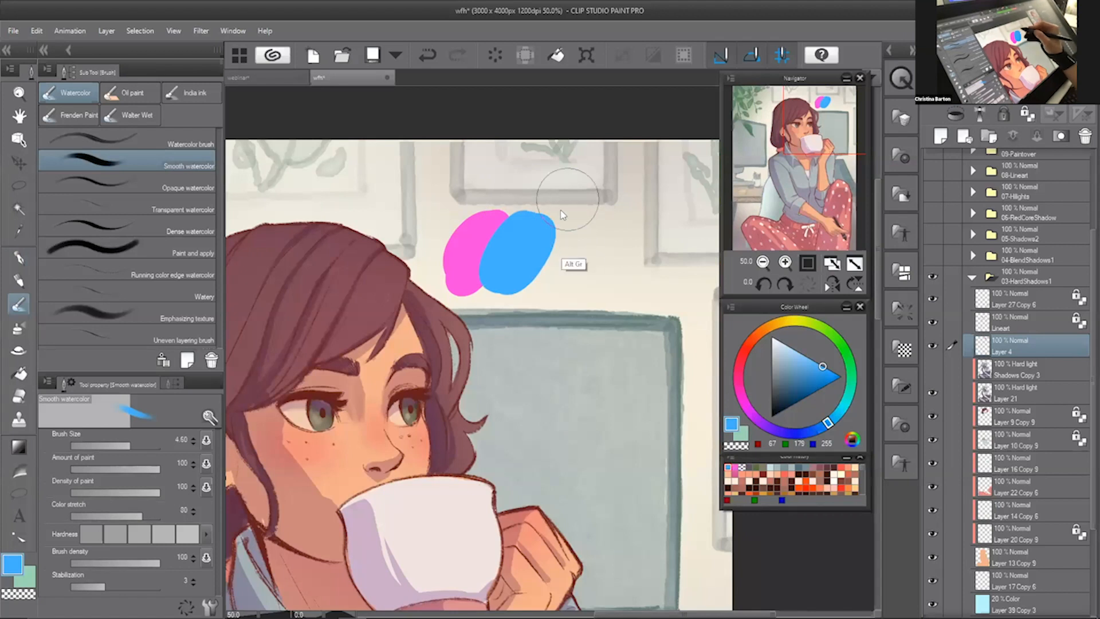
pyautogui.moveTo(562, 215); pyautogui.dragTo(569, 213)
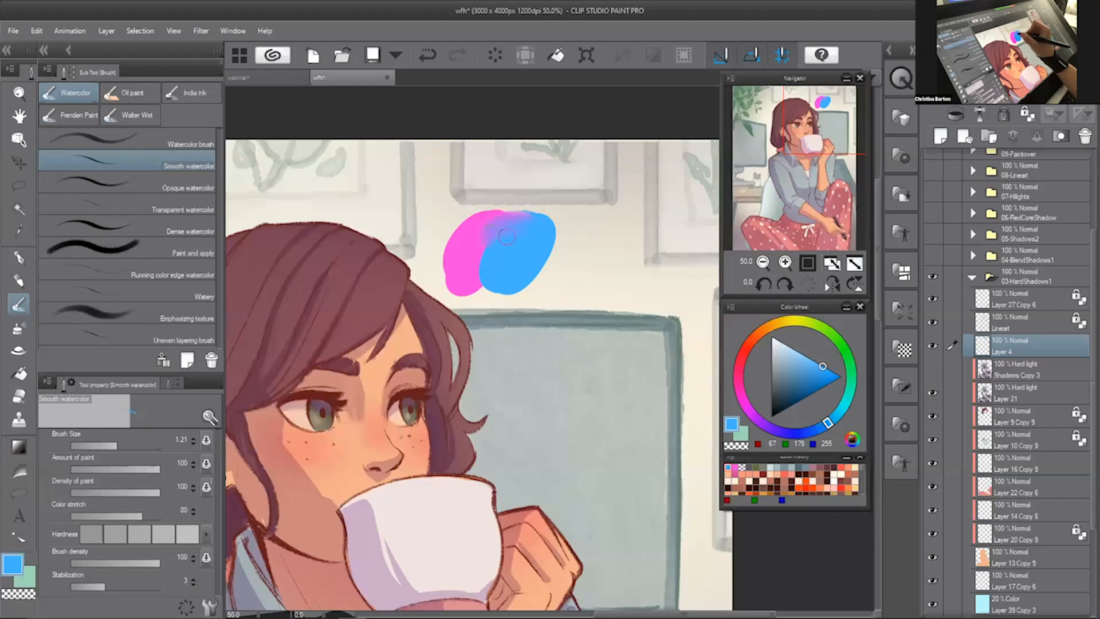
pyautogui.hotkey('ctrl', 'z')
pyautogui.hotkey('ctrl', 'y')
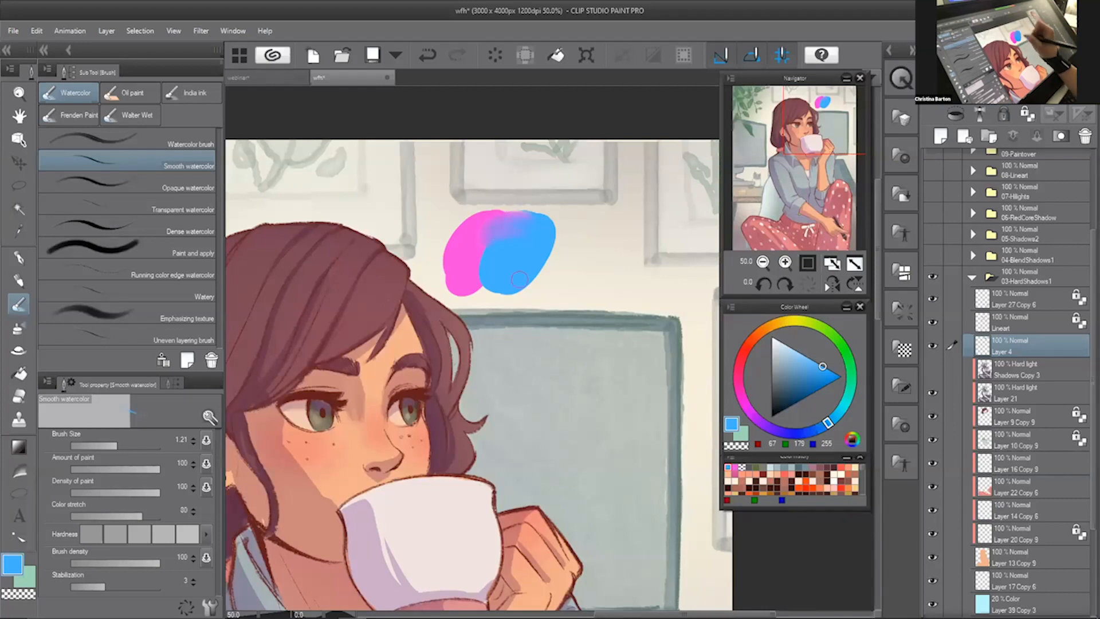
pyautogui.hotkey('ctrl', 'z')
pyautogui.hotkey('ctrl', 'y')
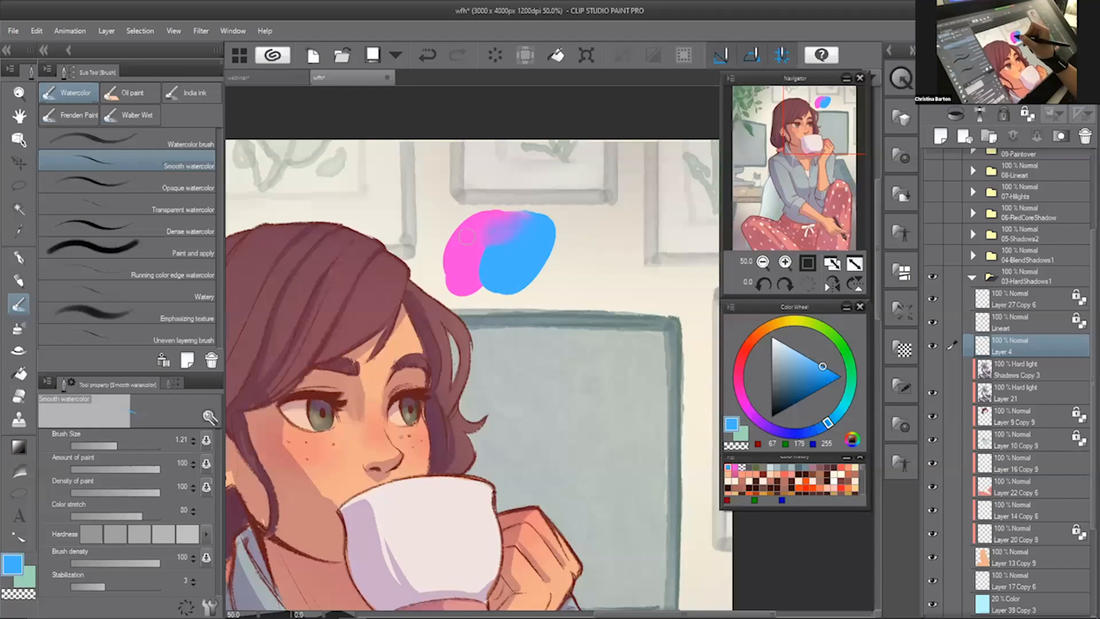
pyautogui.hotkey('ctrl', 'z')
pyautogui.hotkey('ctrl', 'y')
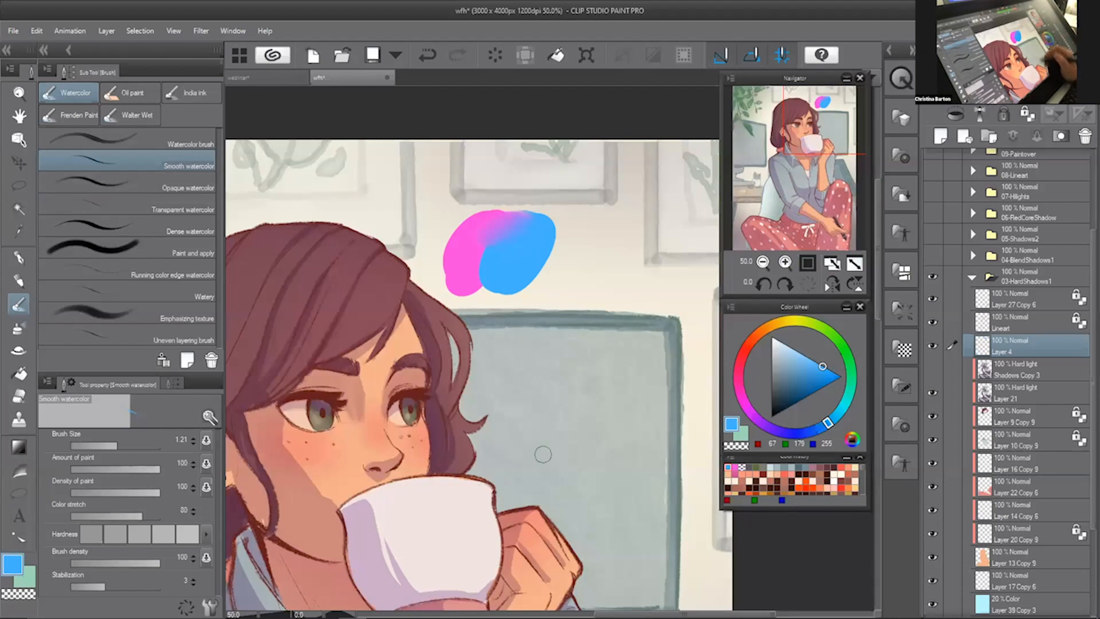
# - Paint a blue test stroke beside the swatches with the Watercolor brush at size 1.08
pyautogui.click(173, 141)
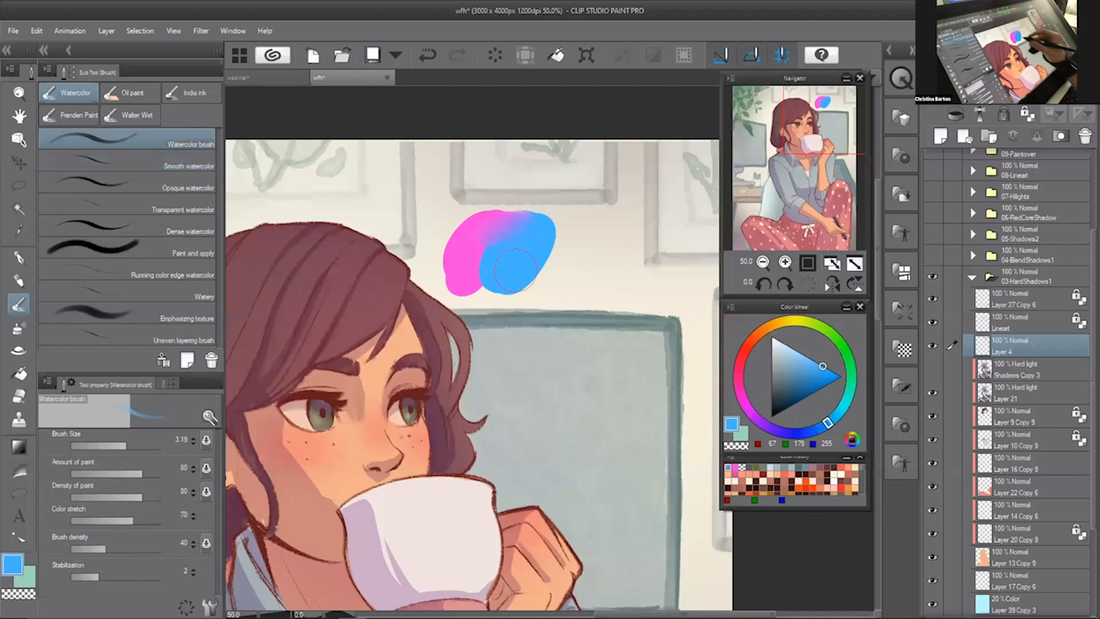
pyautogui.press('[')
pyautogui.press('[')
pyautogui.press('[')
pyautogui.press('[')
pyautogui.press('[')
pyautogui.moveTo(567, 265)
pyautogui.mouseDown()
pyautogui.moveTo(602, 247)
pyautogui.moveTo(590, 247)
pyautogui.mouseUp()
pyautogui.hotkey('ctrl', 'z')
pyautogui.moveTo(556, 284)
pyautogui.mouseDown()
pyautogui.moveTo(607, 241)
pyautogui.moveTo(636, 235)
pyautogui.mouseUp()
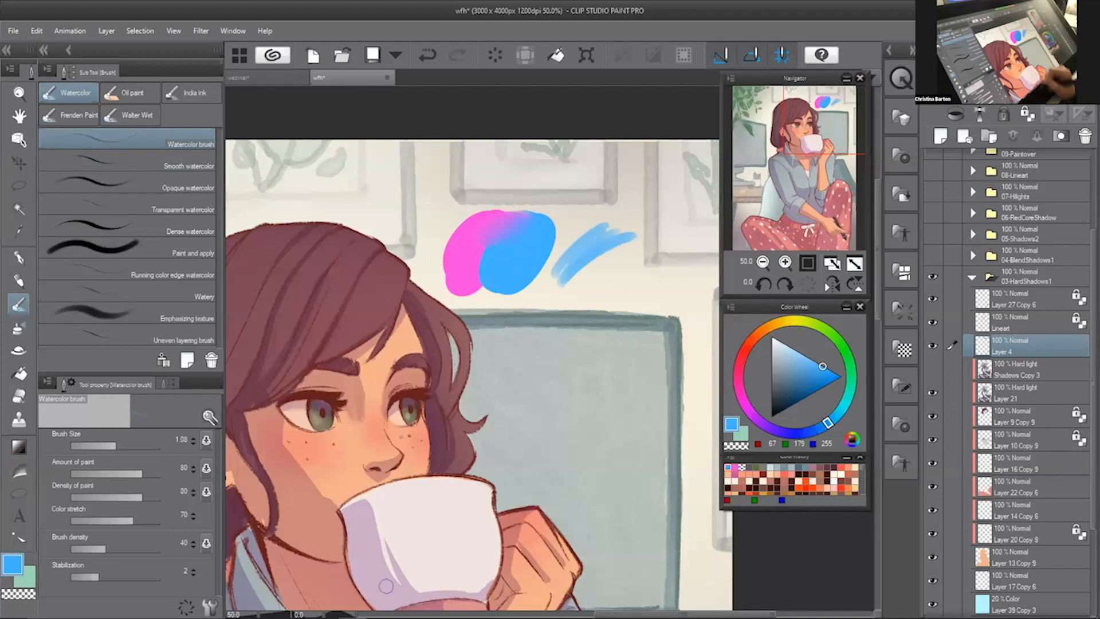
# - Blend the swatches with the Watercolor brush at size 2.02, undo the last stroke, and delete the test layer
pyautogui.press(']')
pyautogui.press(']')
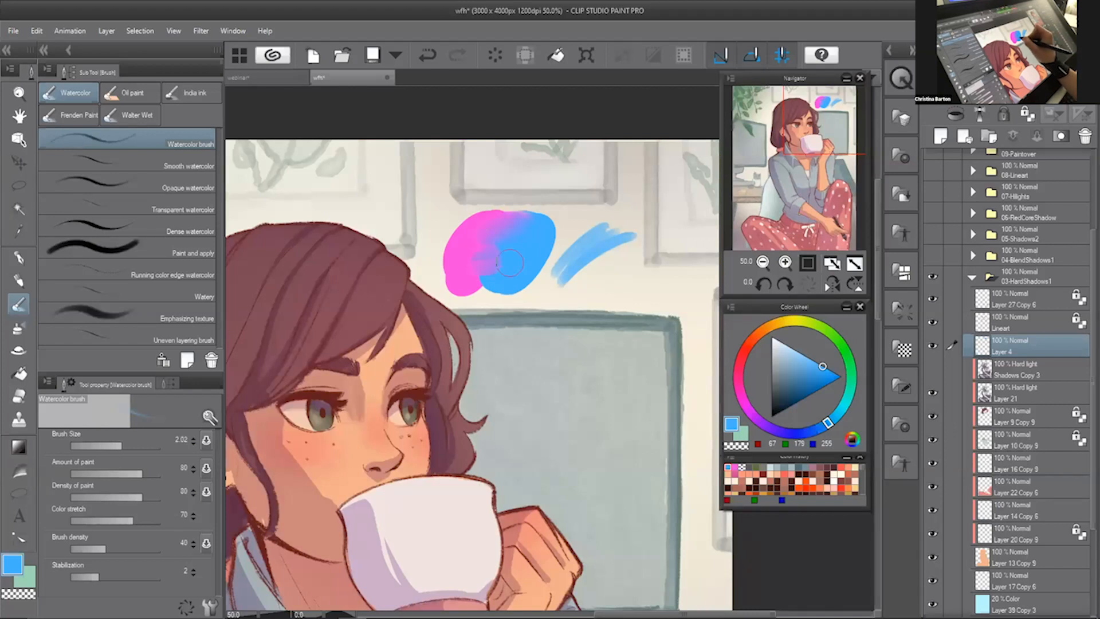
pyautogui.moveTo(509, 263); pyautogui.dragTo(471, 259)
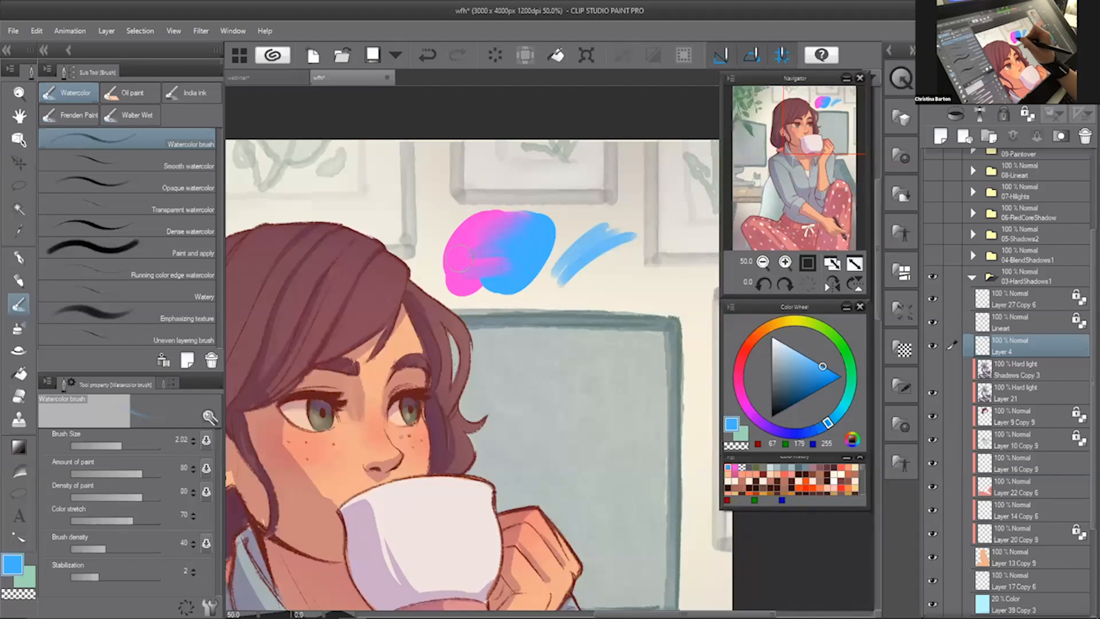
pyautogui.hotkey('ctrl', 'z')
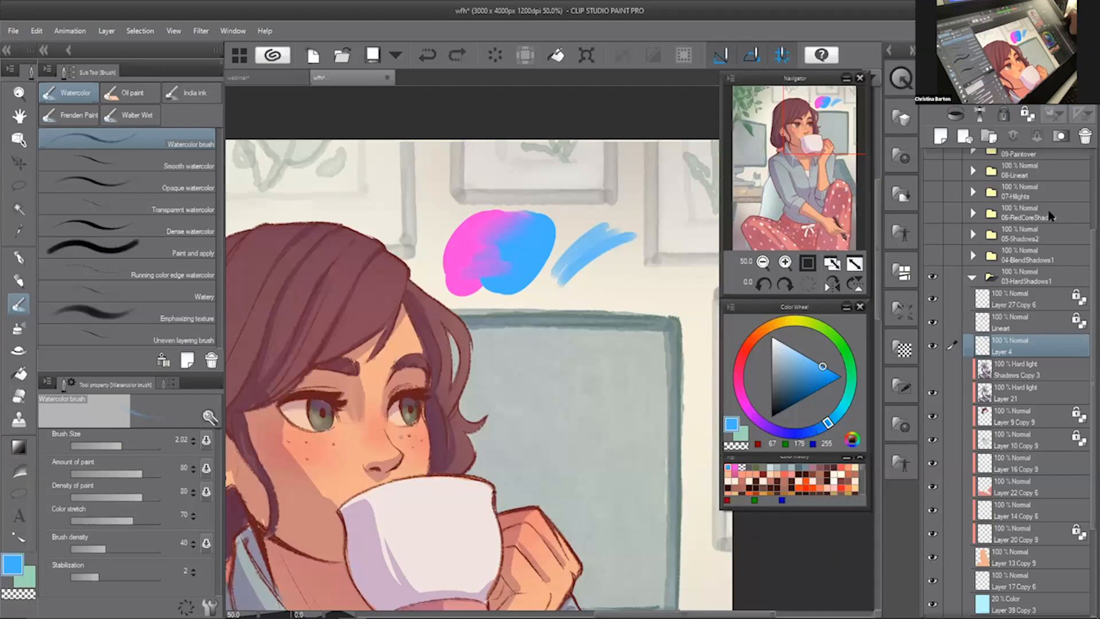
pyautogui.click(1085, 136)
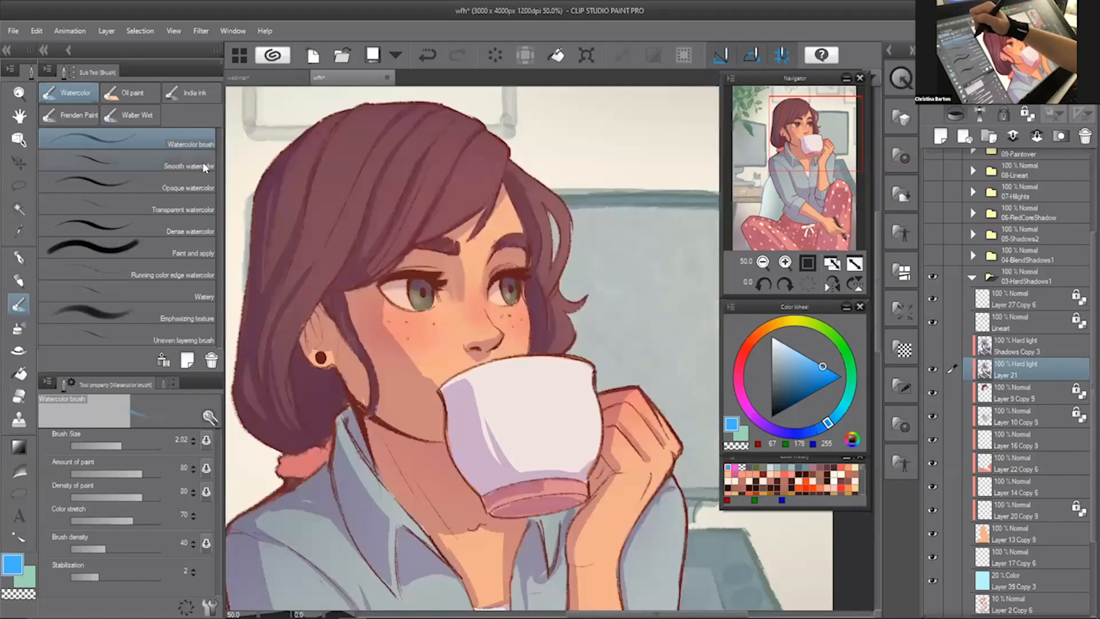
# - Soften the shadow edges on the cheek and nose with the Smooth watercolor brush at size 1.21, using the transparent color
pyautogui.click(205, 167)
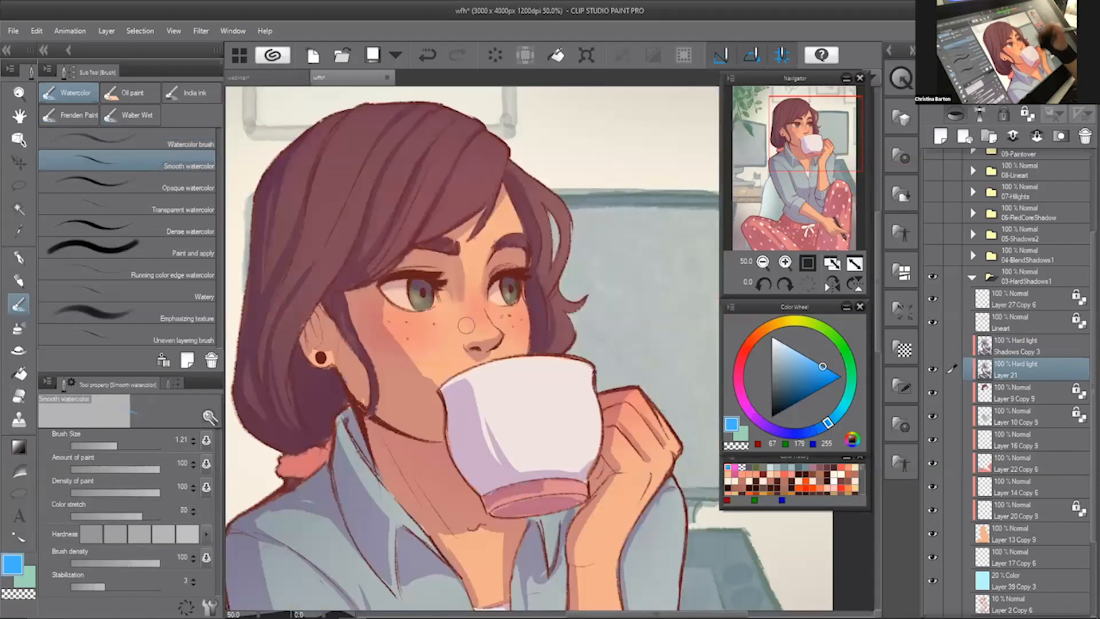
pyautogui.press('c')
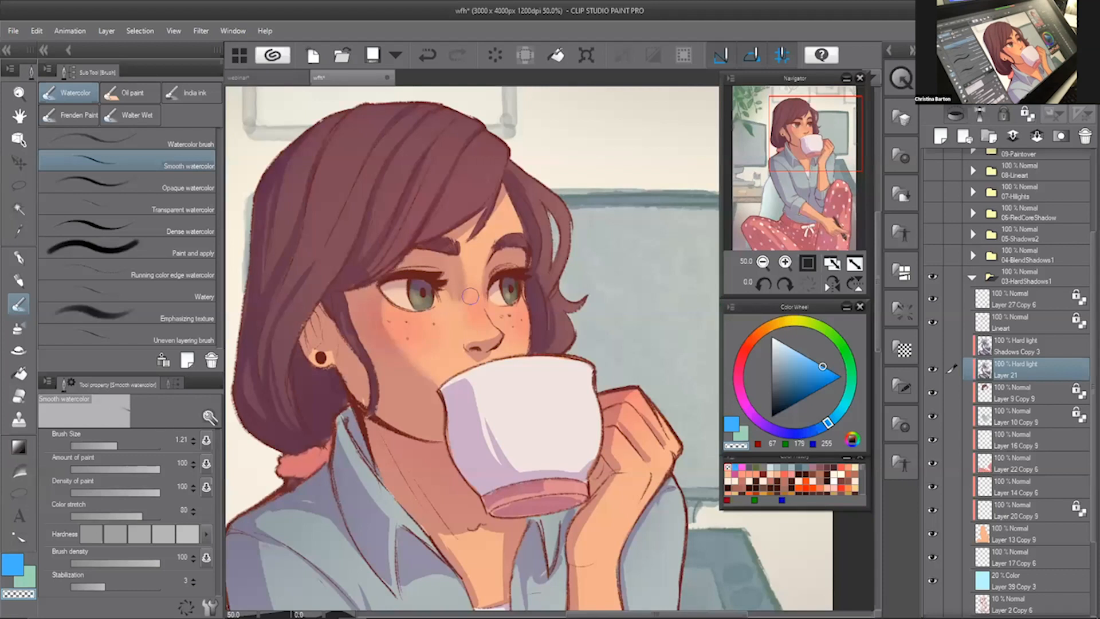
# - Soften the edges of the neck and chest shadow using the Watercolor brush at size 1.00 in dark purple (94, 85, 100)
pyautogui.click(212, 147)
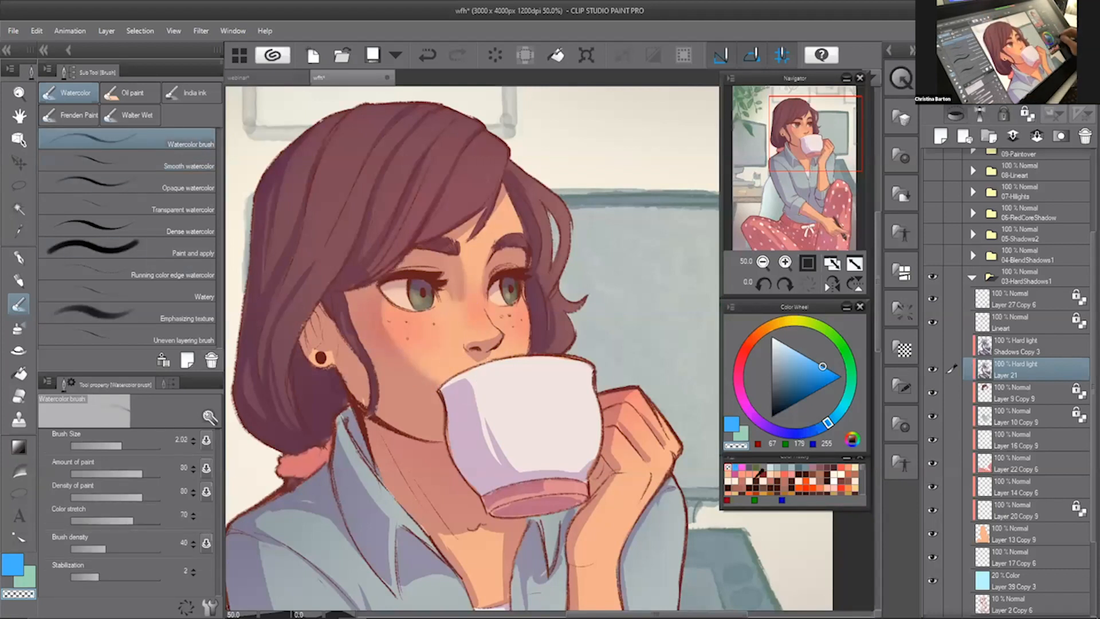
pyautogui.click(752, 462)
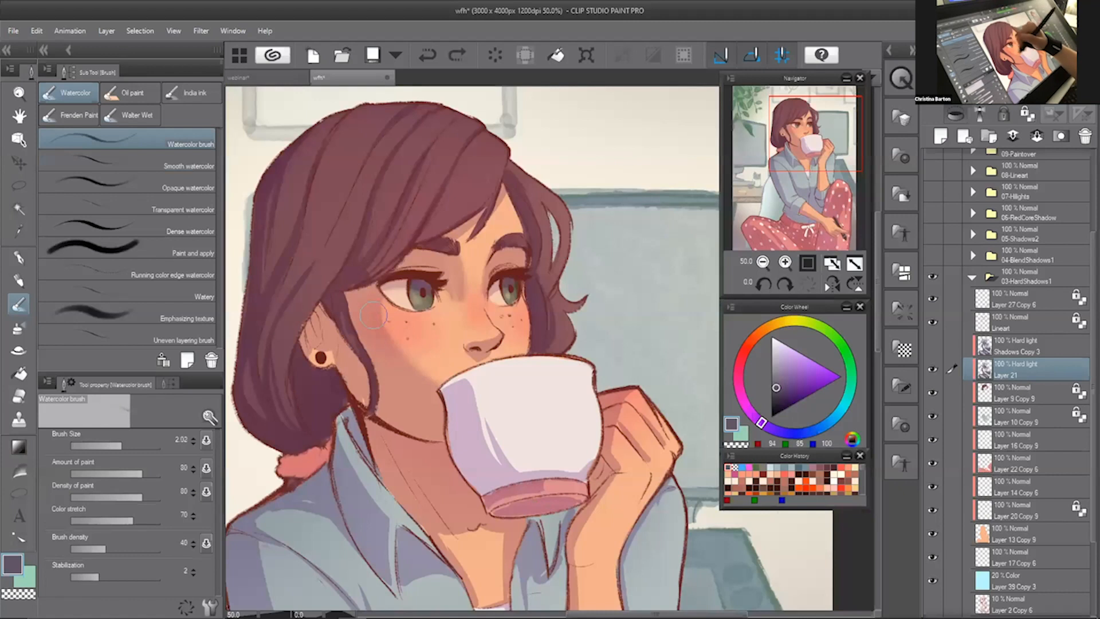
pyautogui.scroll(-3, 440, 389)
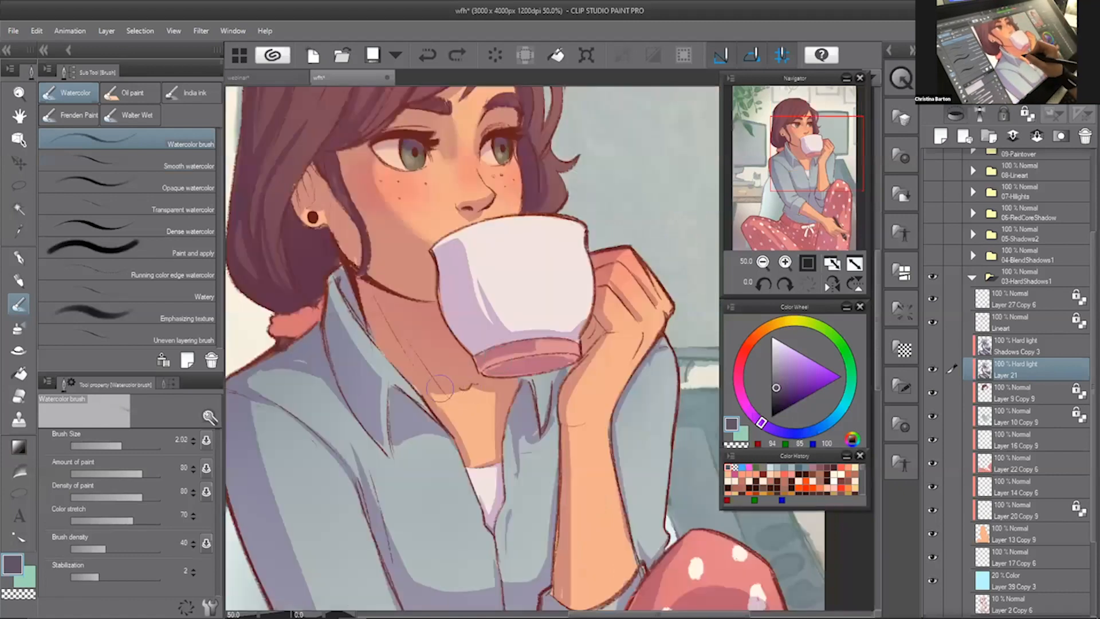
pyautogui.moveTo(440, 389); pyautogui.dragTo(470, 390)
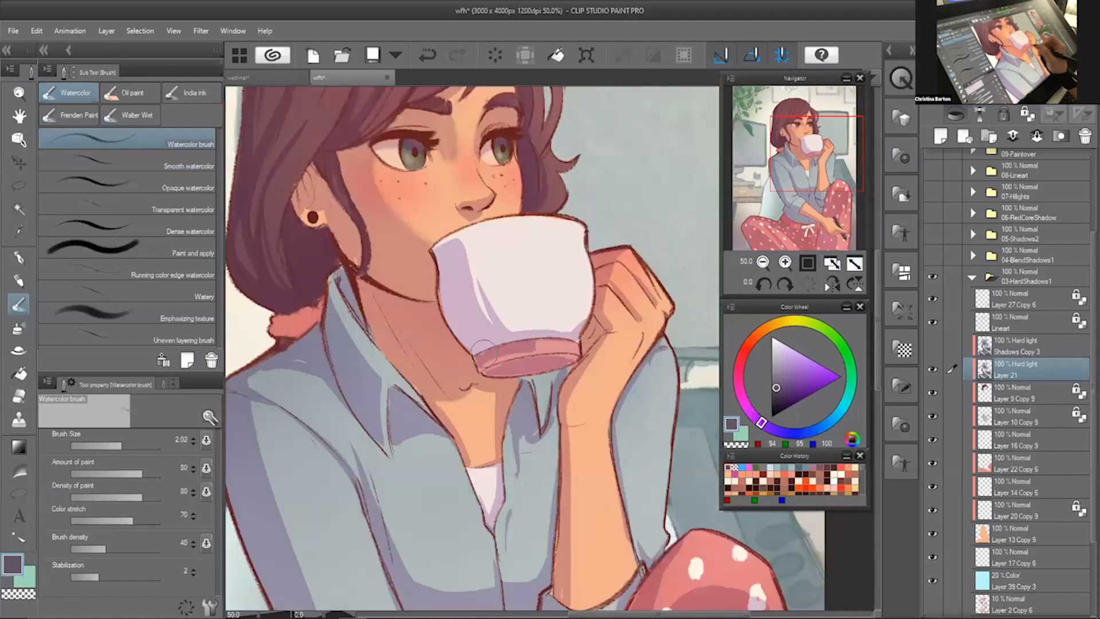
pyautogui.hotkey('ctrl', 'z')
pyautogui.press('[')
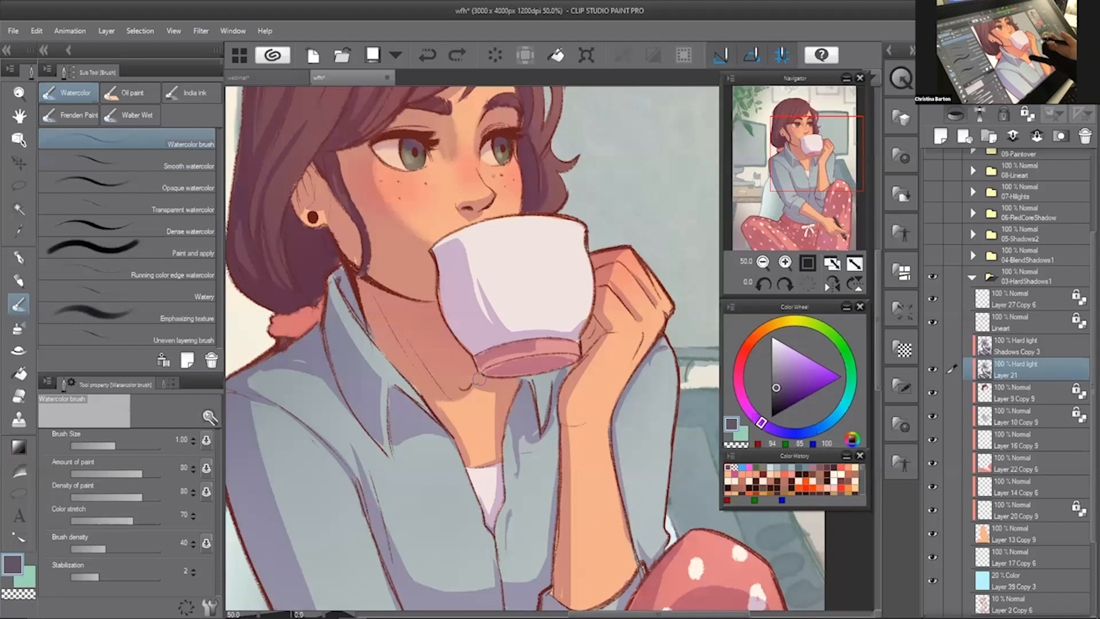
pyautogui.moveTo(435, 396); pyautogui.dragTo(463, 399)
pyautogui.hotkey('ctrl', 'z')
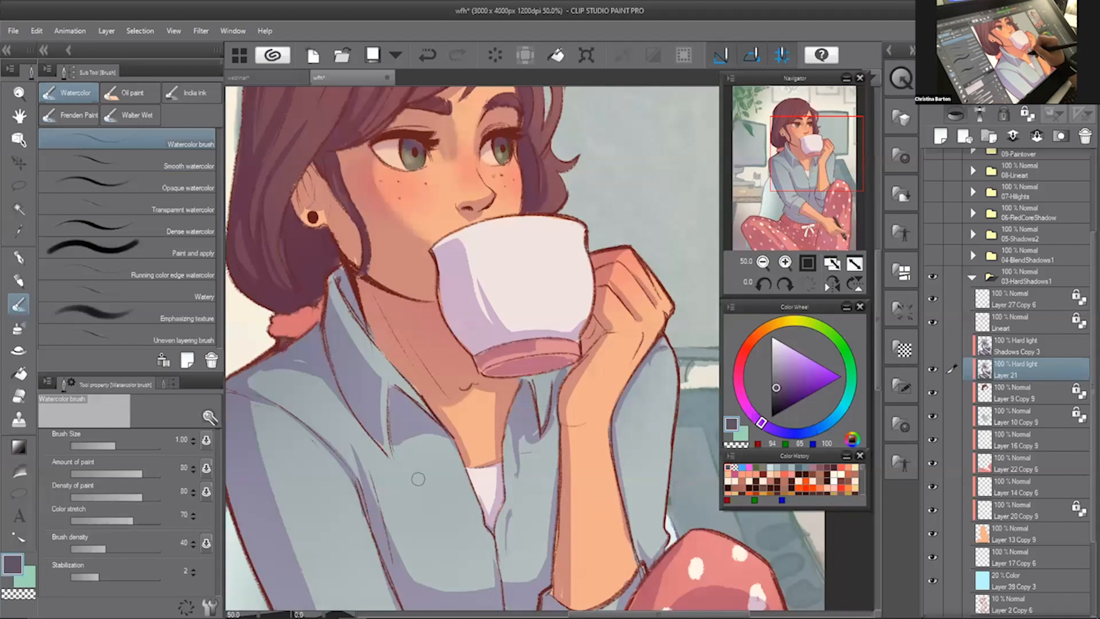
pyautogui.moveTo(496, 396); pyautogui.dragTo(492, 457)
pyautogui.moveTo(447, 415)
pyautogui.mouseDown()
pyautogui.moveTo(471, 462)
pyautogui.moveTo(468, 437)
pyautogui.mouseUp()
pyautogui.moveTo(490, 521); pyautogui.dragTo(491, 516)
# - Try blending with the Smooth watercolor brush, undo the last stroke, and reduce the brush size to 0.60
pyautogui.click(172, 165)
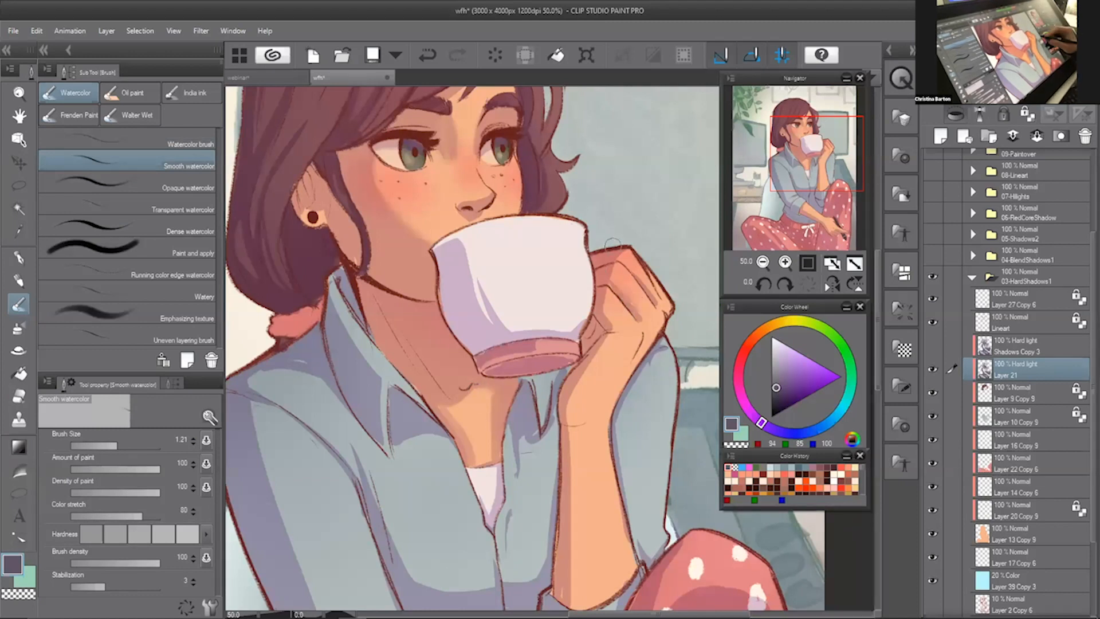
pyautogui.hotkey('ctrl', 'z')
pyautogui.press('[')
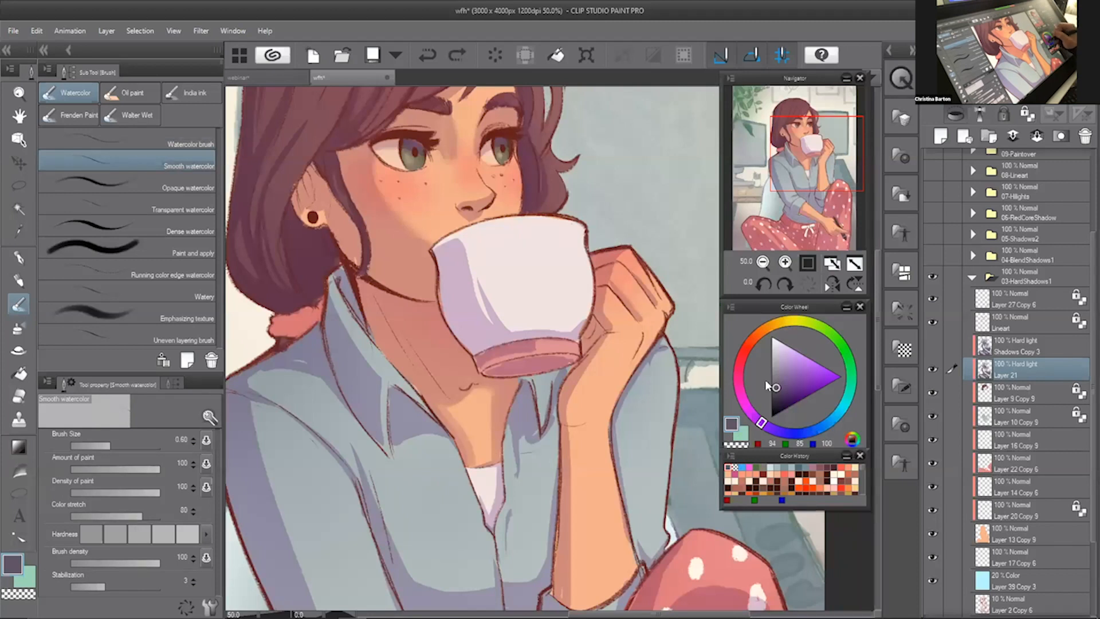
# - Try a G-pen shadow stroke on the wrist of the raised hand, compare with and without it, and undo it
pyautogui.press('p')
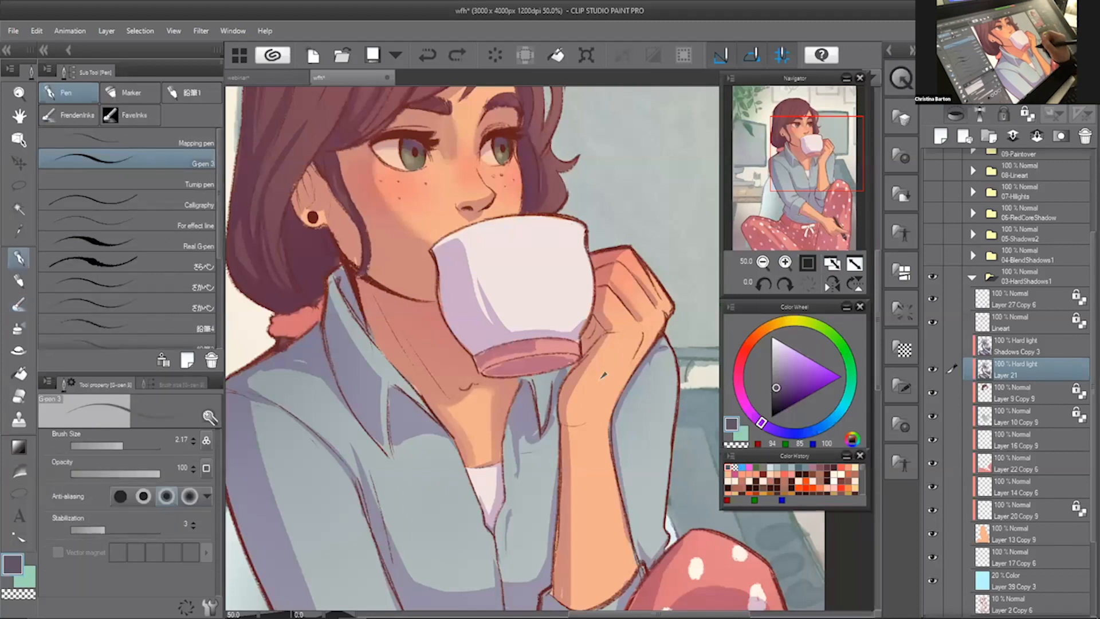
pyautogui.moveTo(603, 376); pyautogui.dragTo(618, 362)
pyautogui.hotkey('ctrl', 'z')
pyautogui.hotkey('ctrl', 'y')
pyautogui.hotkey('ctrl', 'z')
# - Change the blending mode of the shadow layer, Layer 21, from Hard light to Normal
pyautogui.click(944, 109)
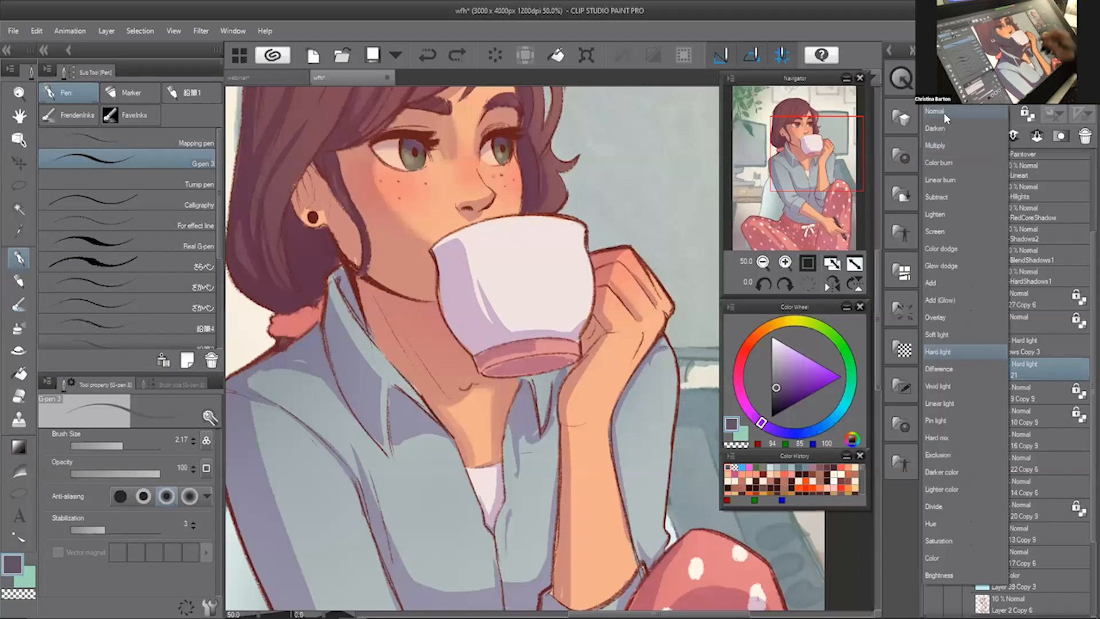
pyautogui.click(944, 113)
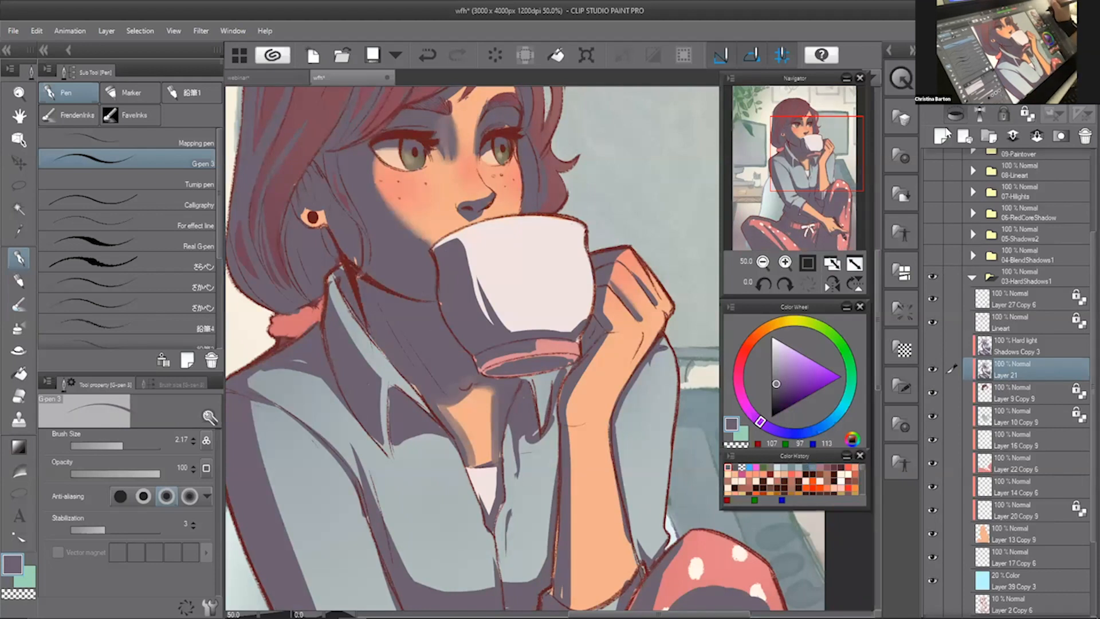
# - Set the blending mode of the shadow layer, Layer 21, to Hard light
pyautogui.click(944, 109)
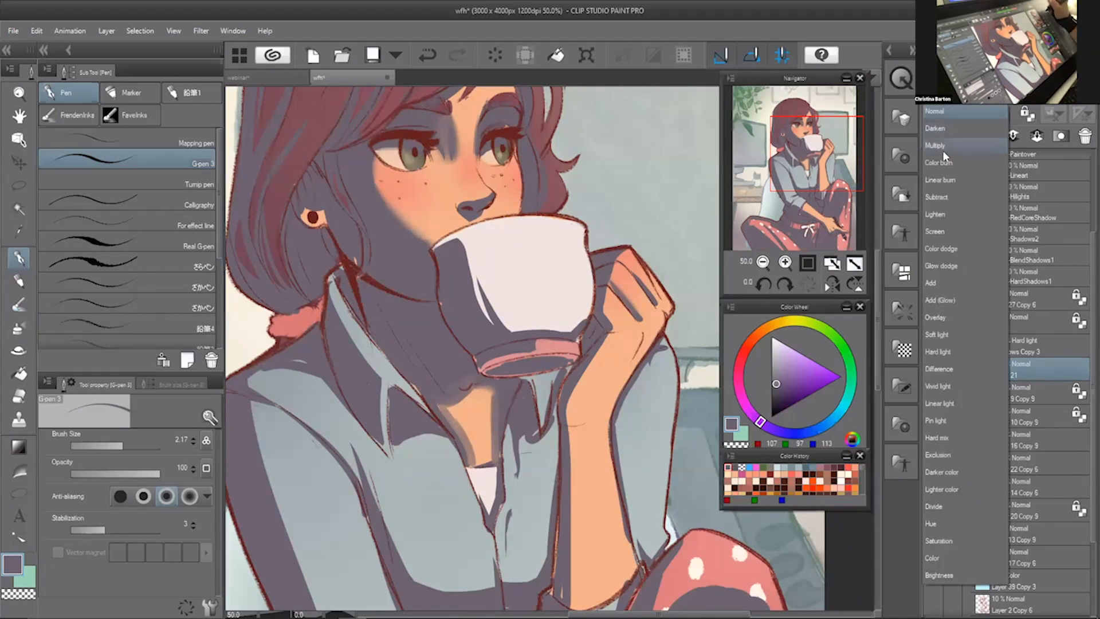
pyautogui.click(948, 353)
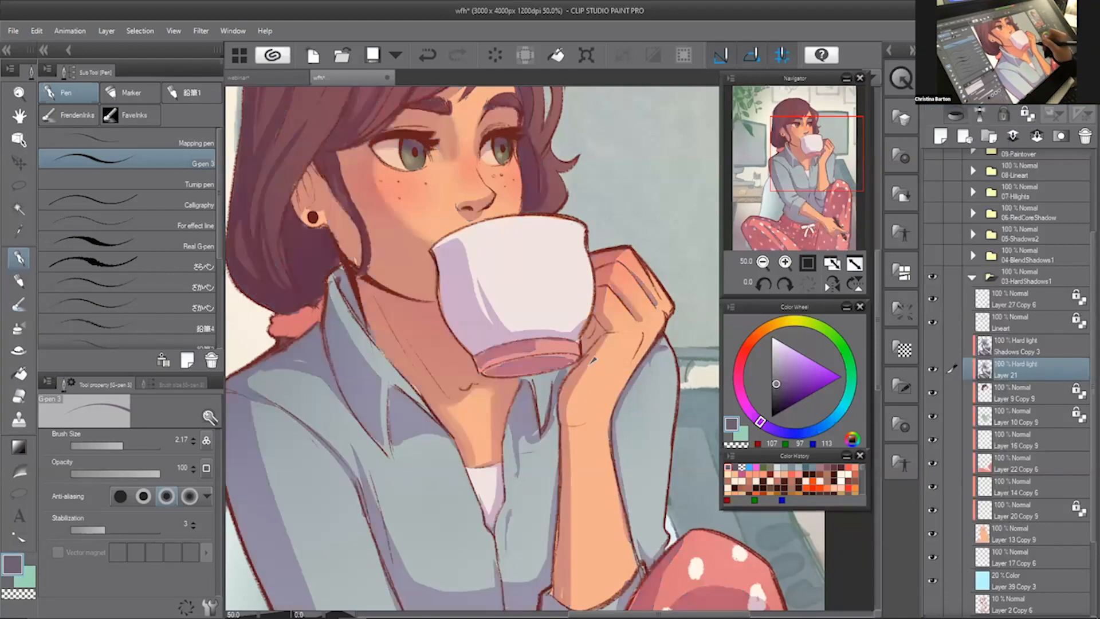
# - Try Smooth watercolor strokes on the lower forearm of the raised arm at sizes 0.60 and 1.99, undoing each one
pyautogui.press('b')
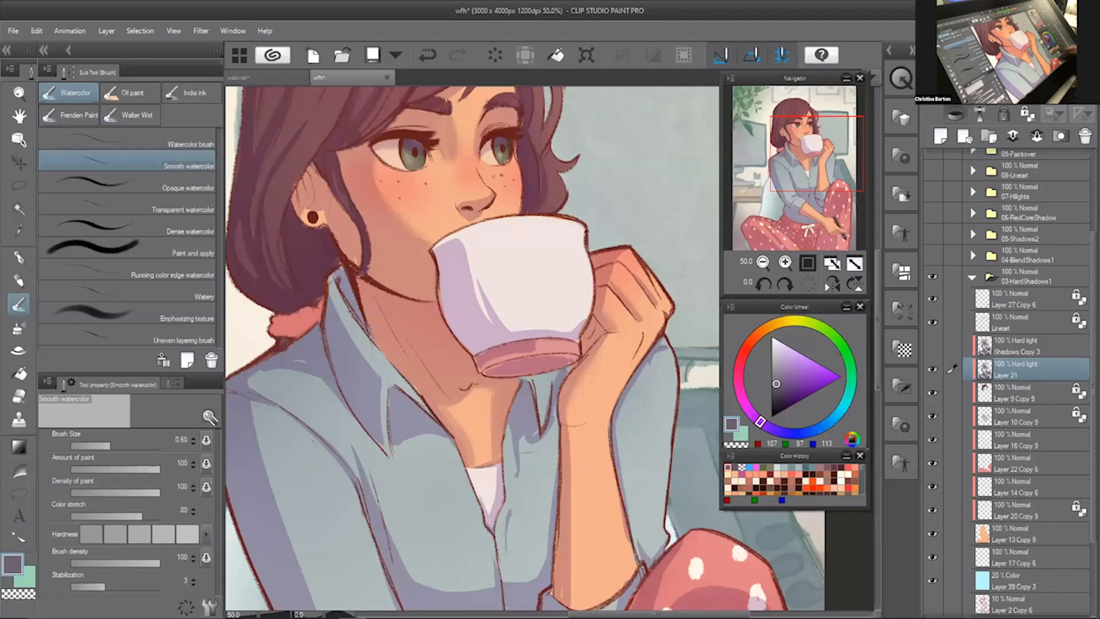
pyautogui.moveTo(808, 158)
pyautogui.mouseDown()
pyautogui.moveTo(790, 161)
pyautogui.moveTo(795, 170)
pyautogui.mouseUp()
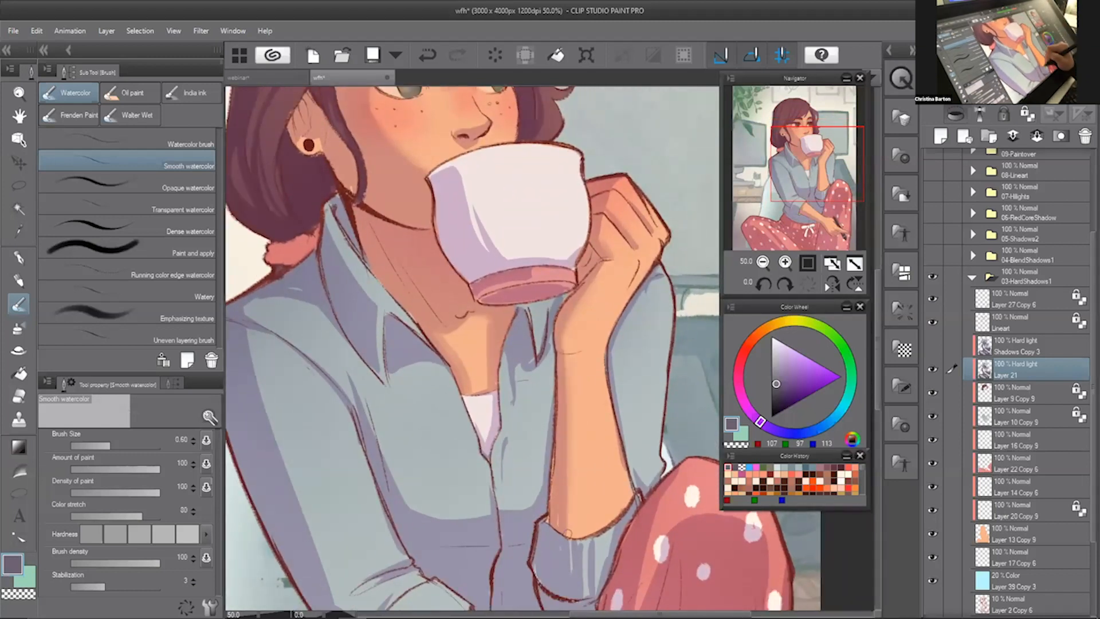
pyautogui.hotkey('ctrl', 'z')
pyautogui.moveTo(572, 504); pyautogui.dragTo(571, 528)
pyautogui.hotkey('ctrl', 'z')
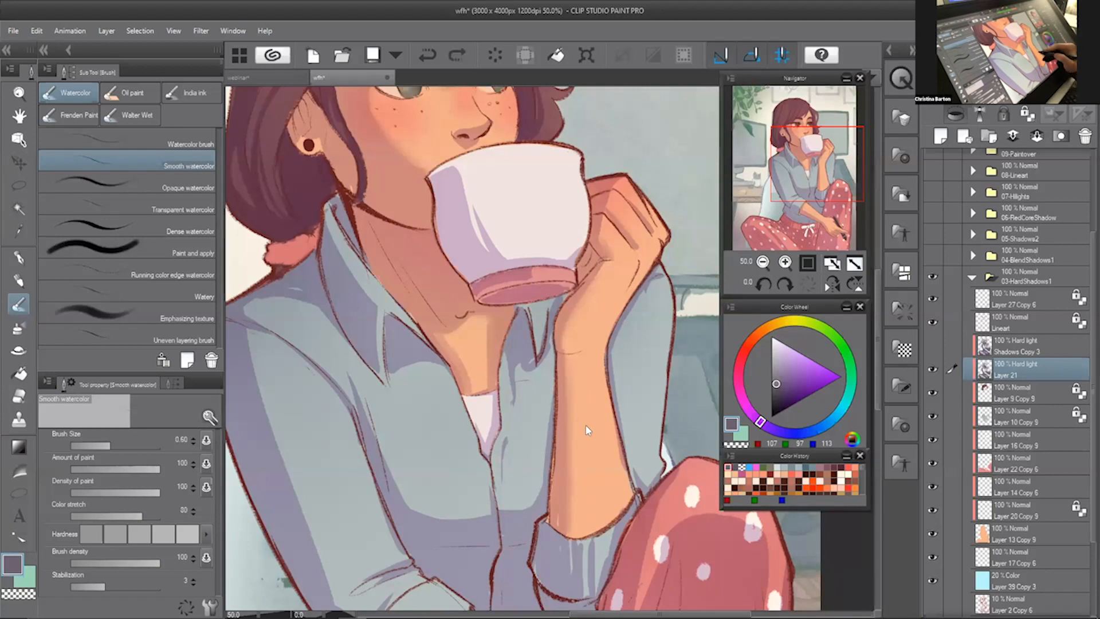
pyautogui.press(']')
pyautogui.moveTo(574, 503); pyautogui.dragTo(573, 531)
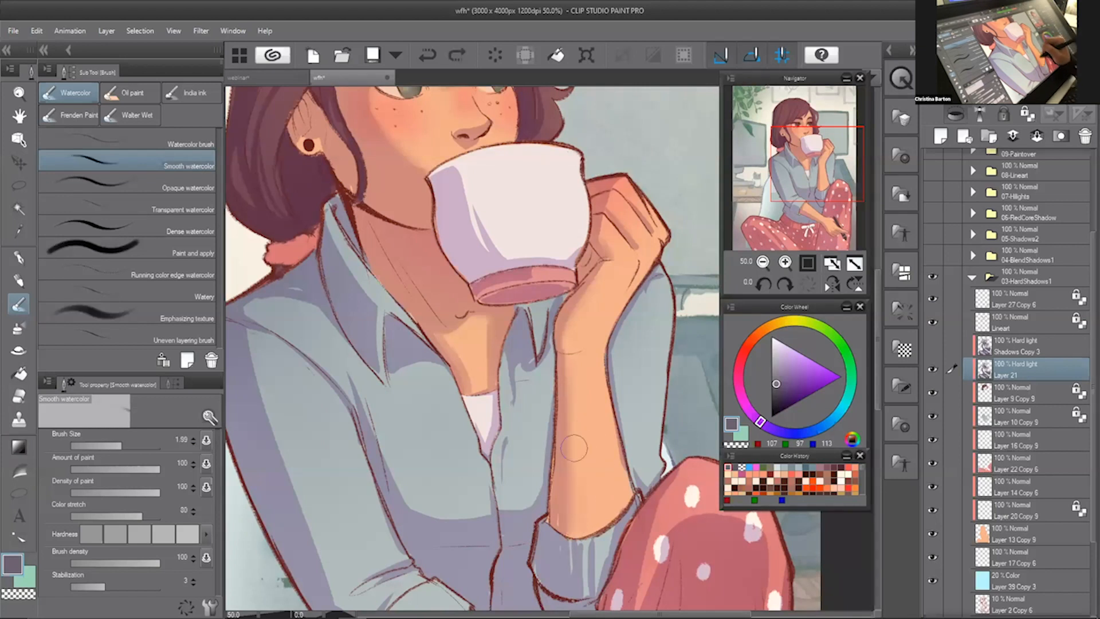
pyautogui.hotkey('ctrl', 'z')
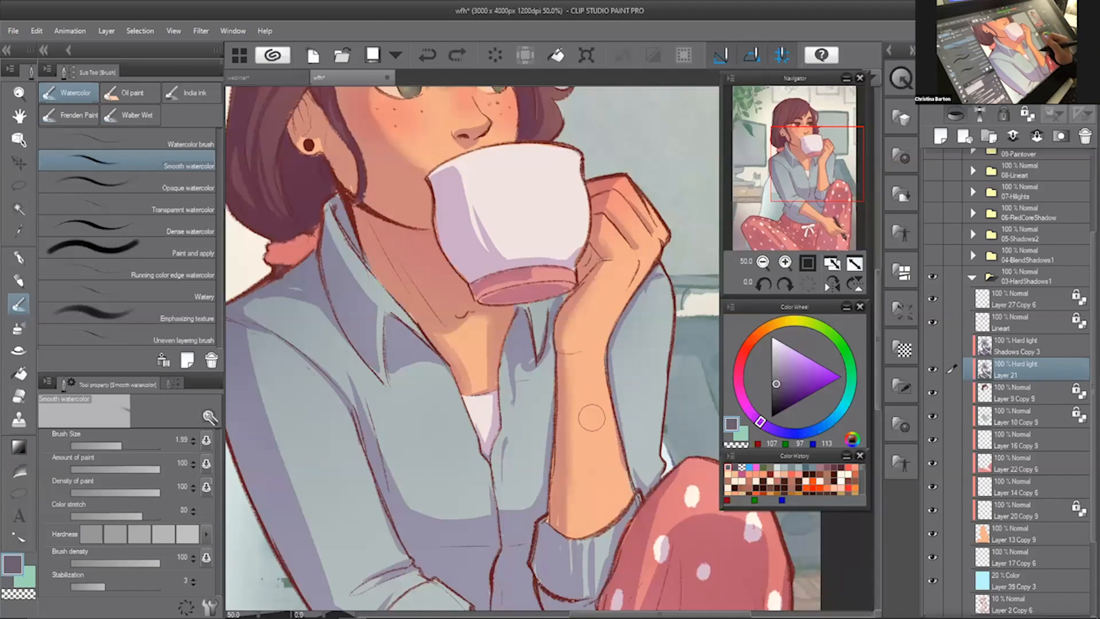
# - Soften the shadow along the raised forearm with the Smooth watercolor brush at size 1.27, undoing and redoing strokes to compare
pyautogui.press('[')
pyautogui.moveTo(596, 401); pyautogui.dragTo(592, 500)
pyautogui.hotkey('ctrl', 'z')
pyautogui.hotkey('ctrl', 'z')
pyautogui.moveTo(569, 536); pyautogui.dragTo(577, 529)
pyautogui.hotkey('ctrl', 'z')
pyautogui.moveTo(572, 386); pyautogui.dragTo(574, 522)
pyautogui.hotkey('ctrl', 'z')
pyautogui.hotkey('ctrl', 'y')
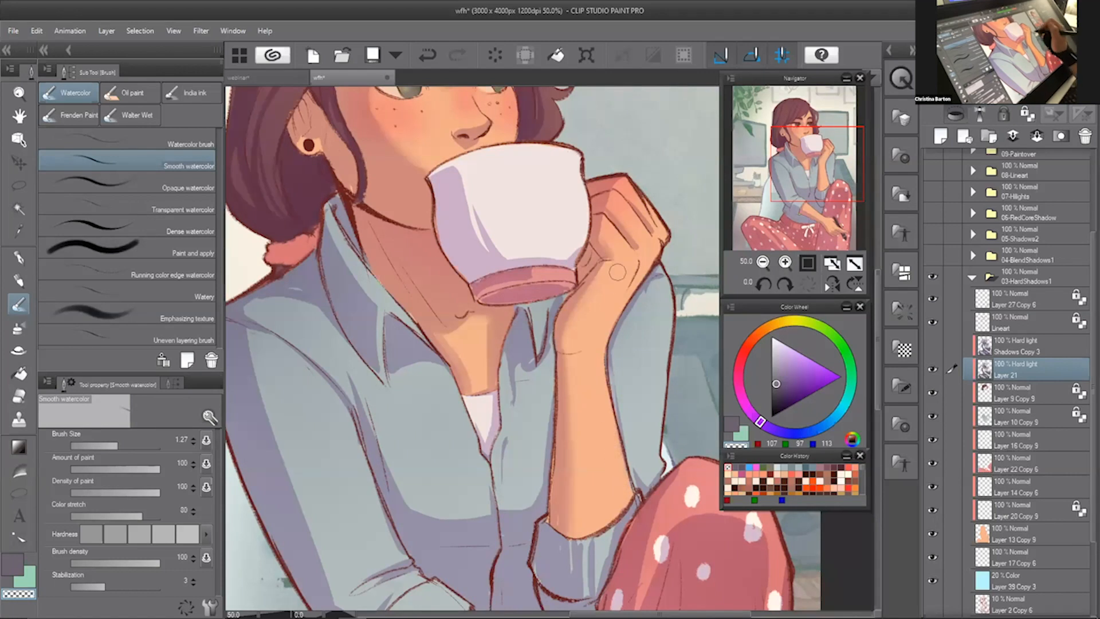
# - Try a Smooth watercolor stroke at size 0.85 on the cup's pink base and undo it
pyautogui.press('[')
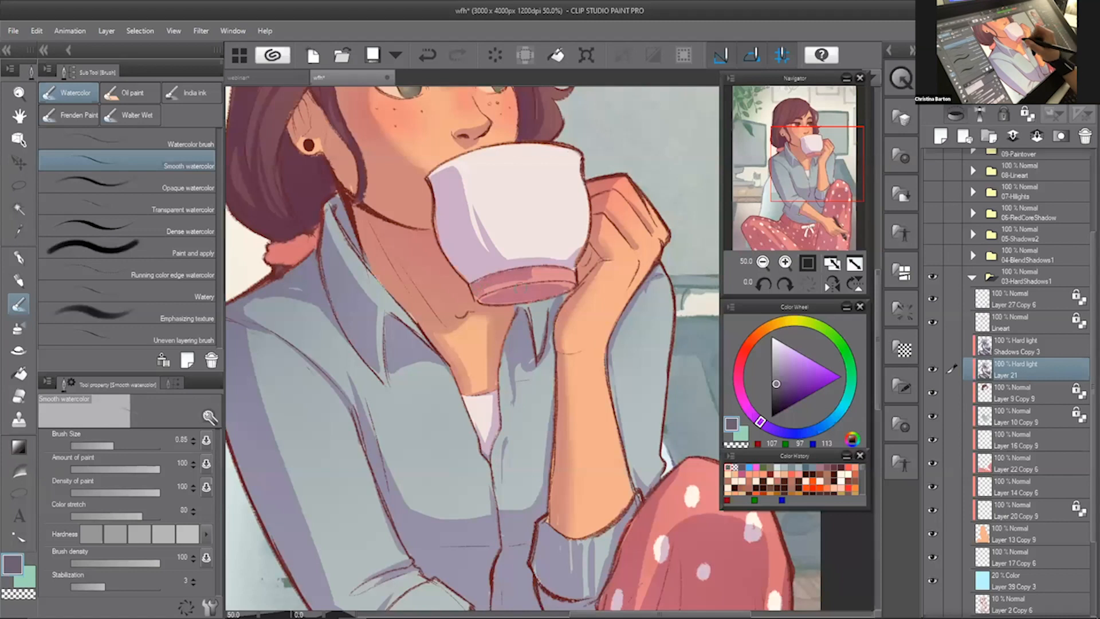
pyautogui.moveTo(530, 277); pyautogui.dragTo(514, 281)
pyautogui.hotkey('ctrl', 'z')
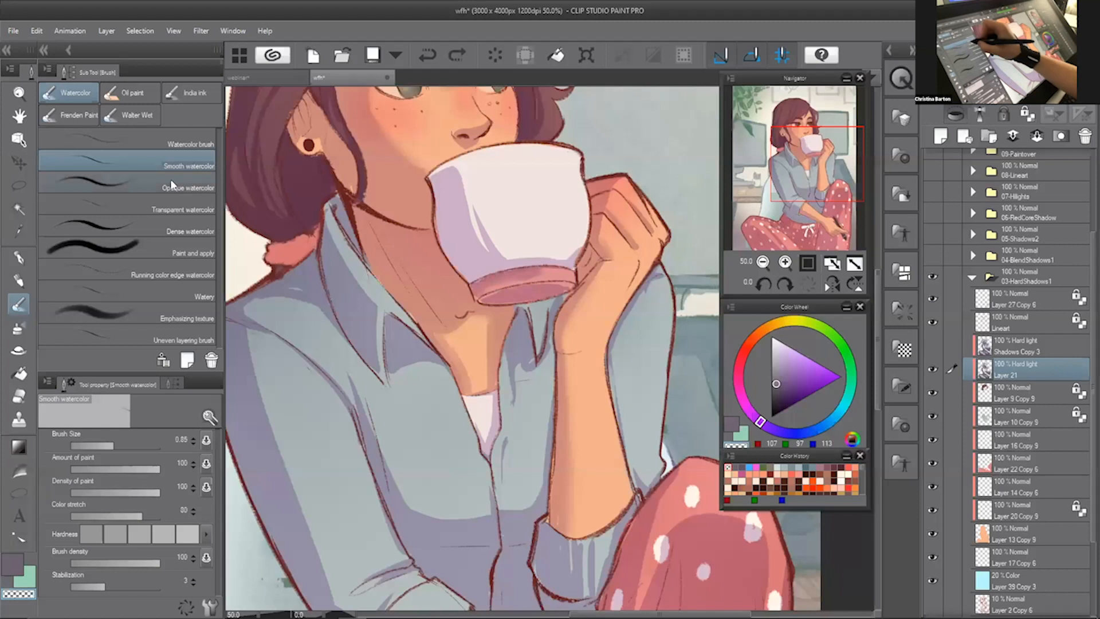
# - Soften the shadow on the cup's pink base with the Watercolor brush at size 0.98
pyautogui.click(189, 141)
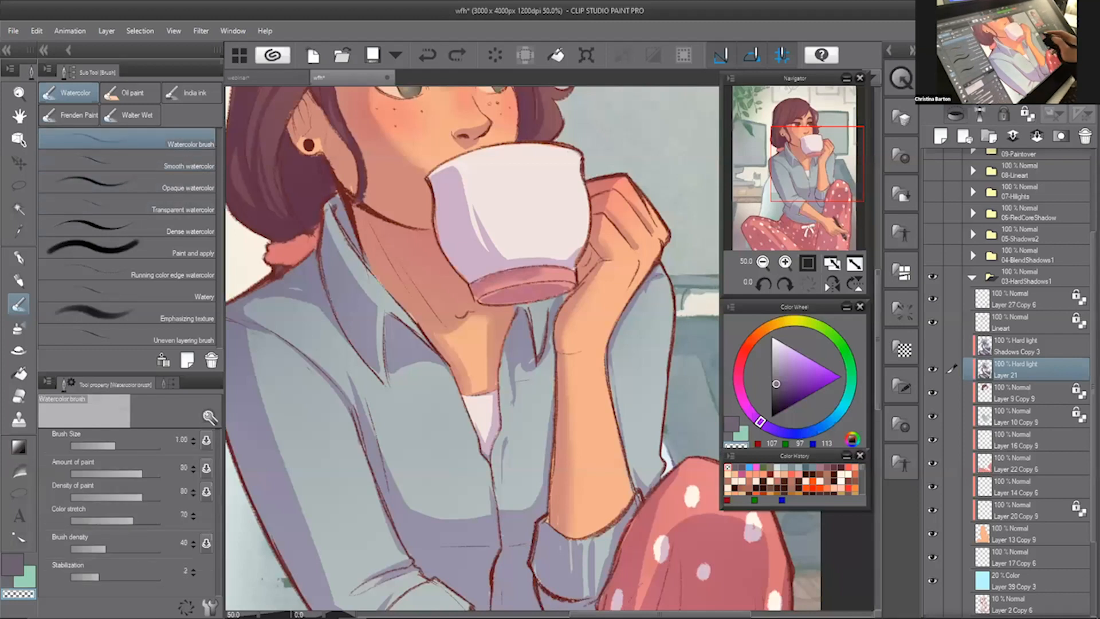
pyautogui.press('[')
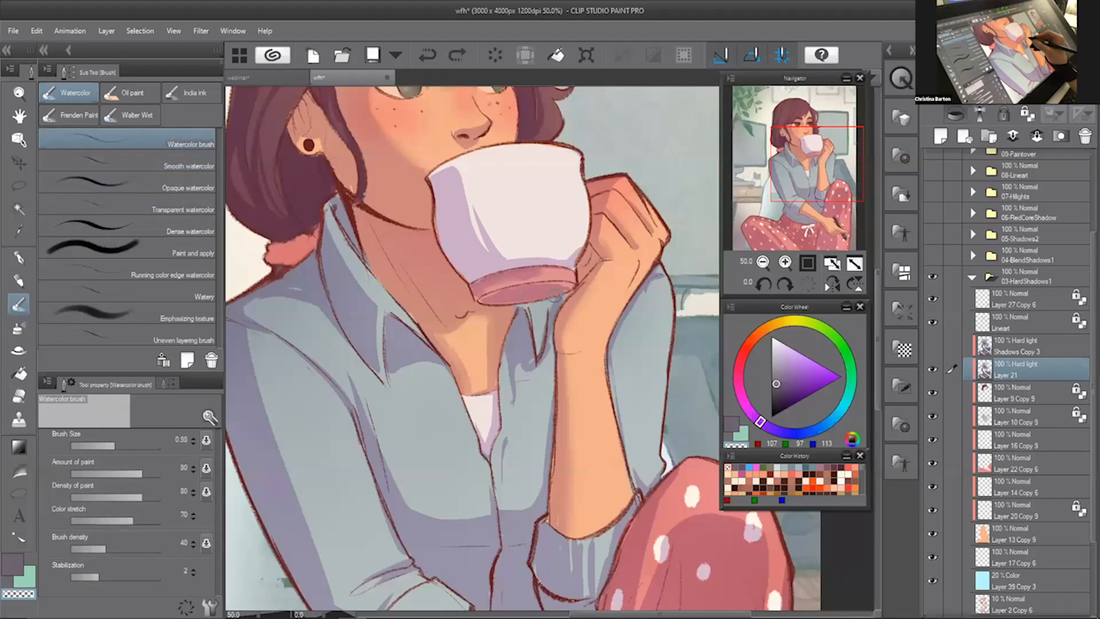
pyautogui.moveTo(549, 273); pyautogui.dragTo(524, 277)
pyautogui.hotkey('ctrl', 'z')
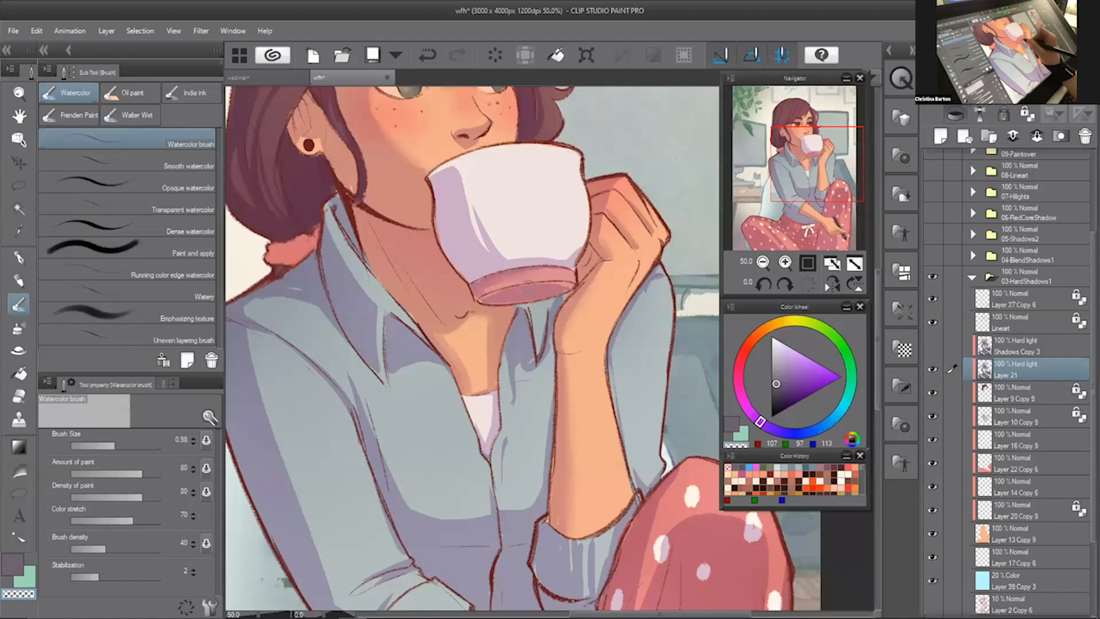
pyautogui.moveTo(482, 295); pyautogui.dragTo(561, 278)
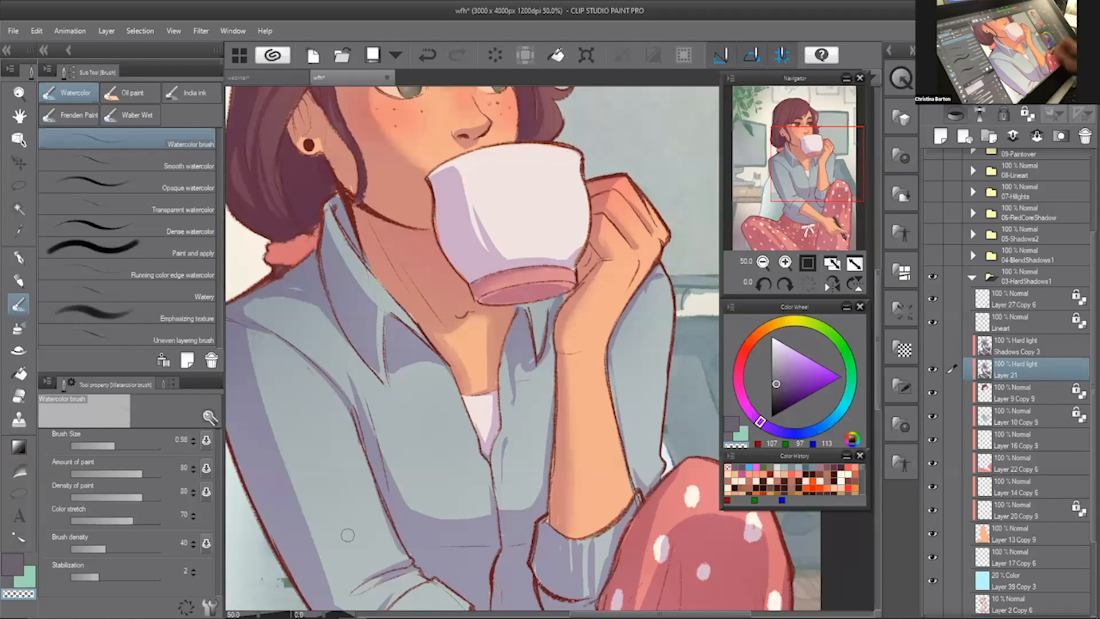
# - Soften the shadow edge on the white cup, trying the Watercolor brush at 2.77 and Smooth watercolor at 2.46, and undo unwanted strokes
pyautogui.moveTo(500, 229)
pyautogui.mouseDown()
pyautogui.moveTo(509, 265)
pyautogui.moveTo(530, 273)
pyautogui.moveTo(479, 236)
pyautogui.mouseUp()
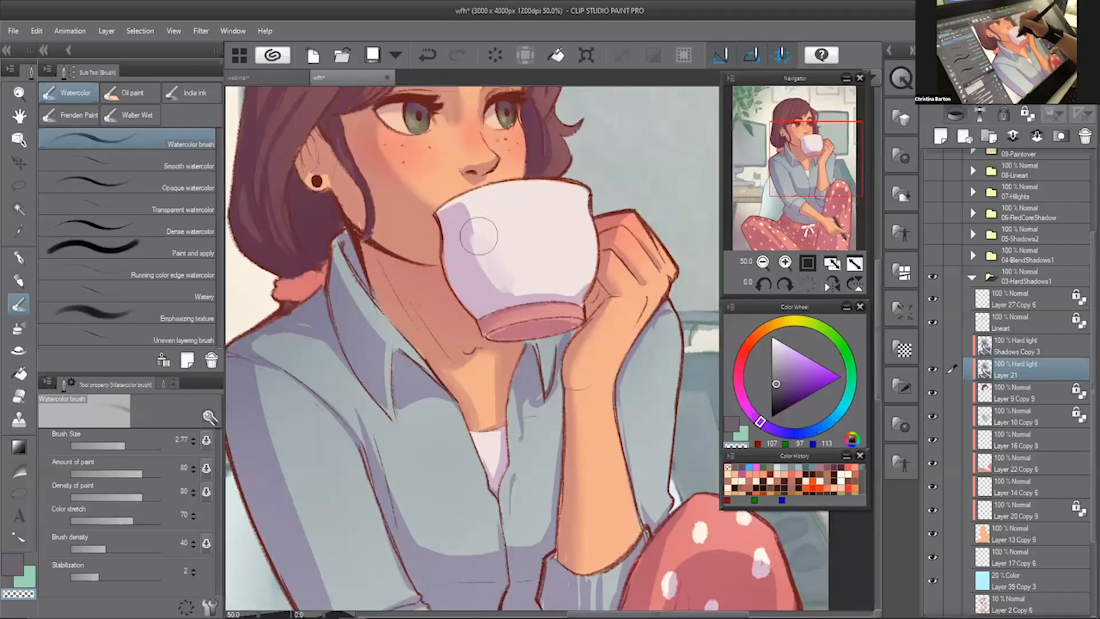
pyautogui.hotkey('ctrl', 'z')
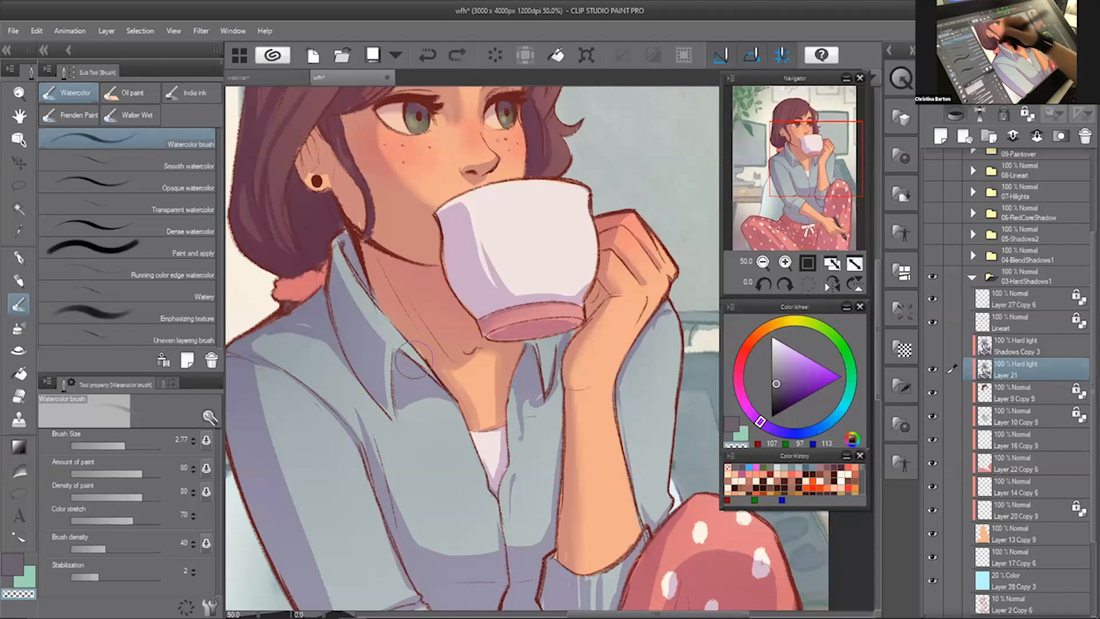
pyautogui.click(208, 164)
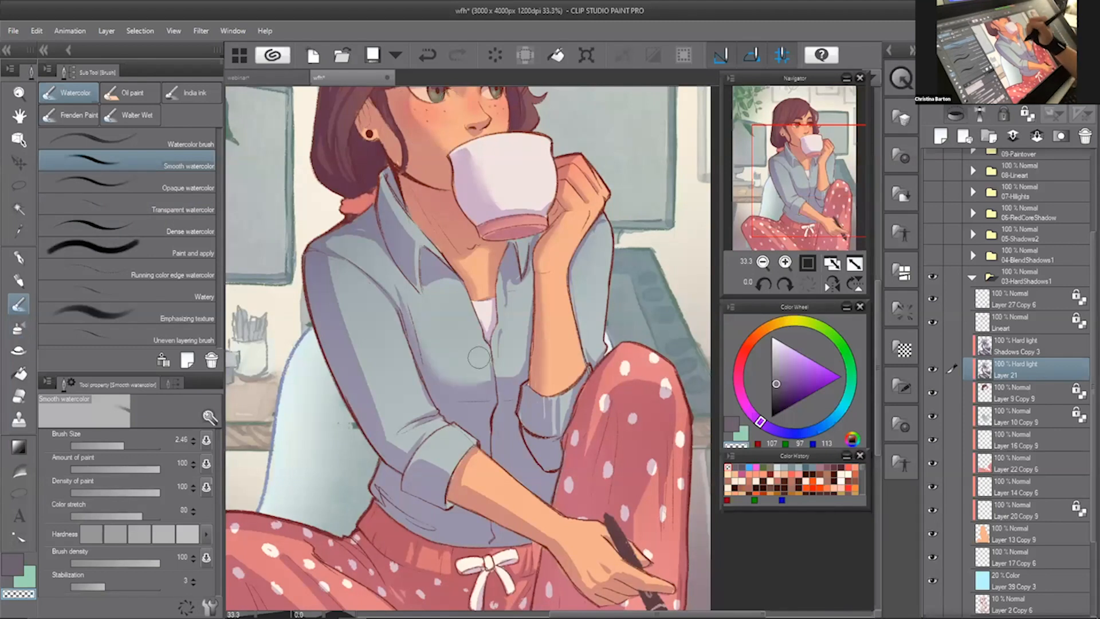
pyautogui.hotkey('ctrl', 'z')
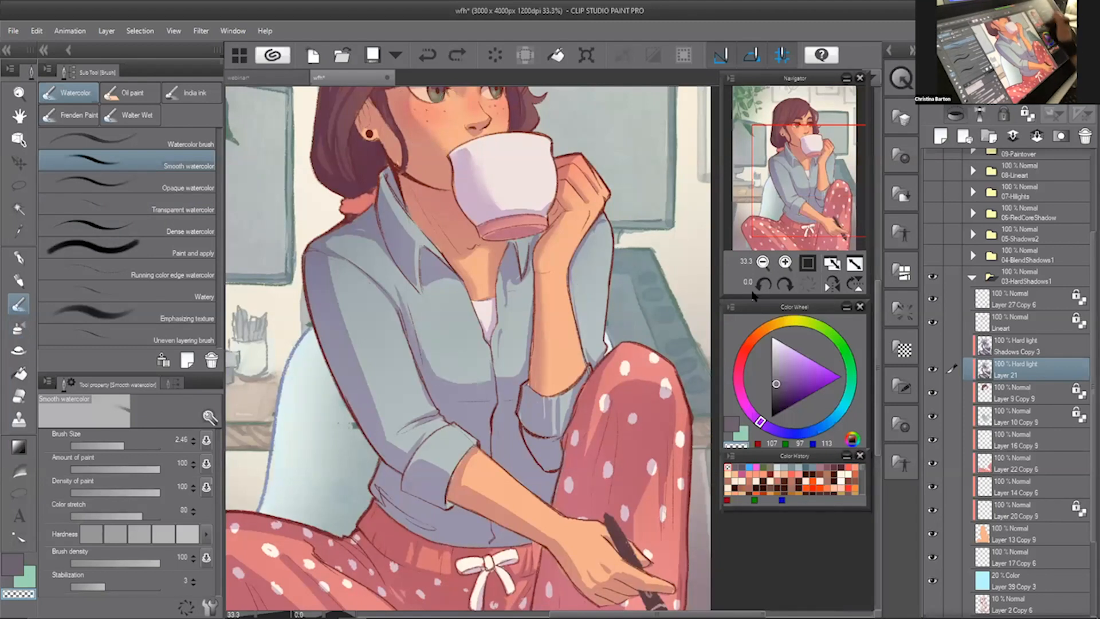
# - Try blending the shadow on the lowered arm's sleeve with Smooth watercolor at 2.46 and the Watercolor brush at 2.77, undoing both strokes
pyautogui.moveTo(335, 273)
pyautogui.mouseDown()
pyautogui.moveTo(368, 254)
pyautogui.moveTo(426, 382)
pyautogui.mouseUp()
pyautogui.hotkey('ctrl', 'z')
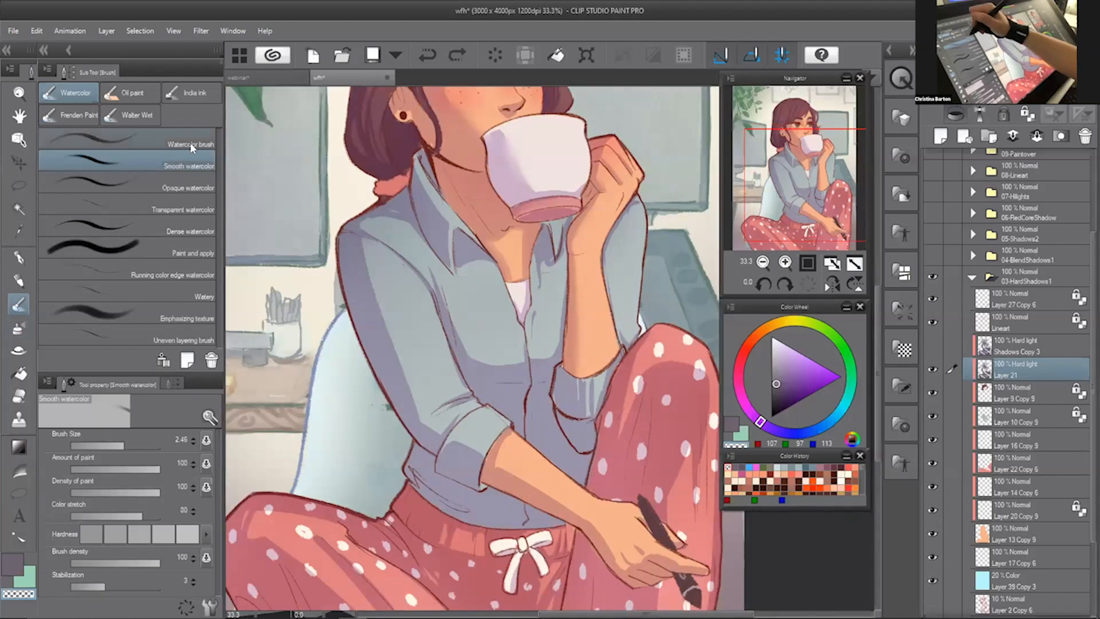
pyautogui.click(126, 138)
pyautogui.moveTo(358, 249); pyautogui.dragTo(420, 397)
pyautogui.hotkey('ctrl', 'z')
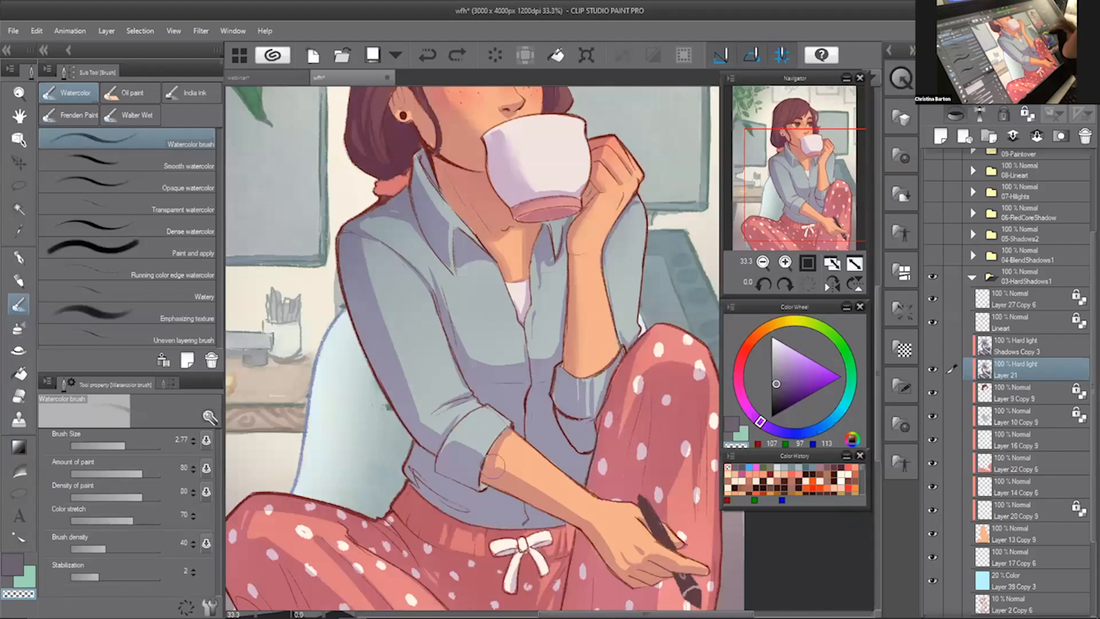
# - Blend the shirt shadow beside the raised forearm using a smaller Watercolor brush in dark purple (107, 97, 113), redoing unsatisfactory strokes
pyautogui.click(808, 172)
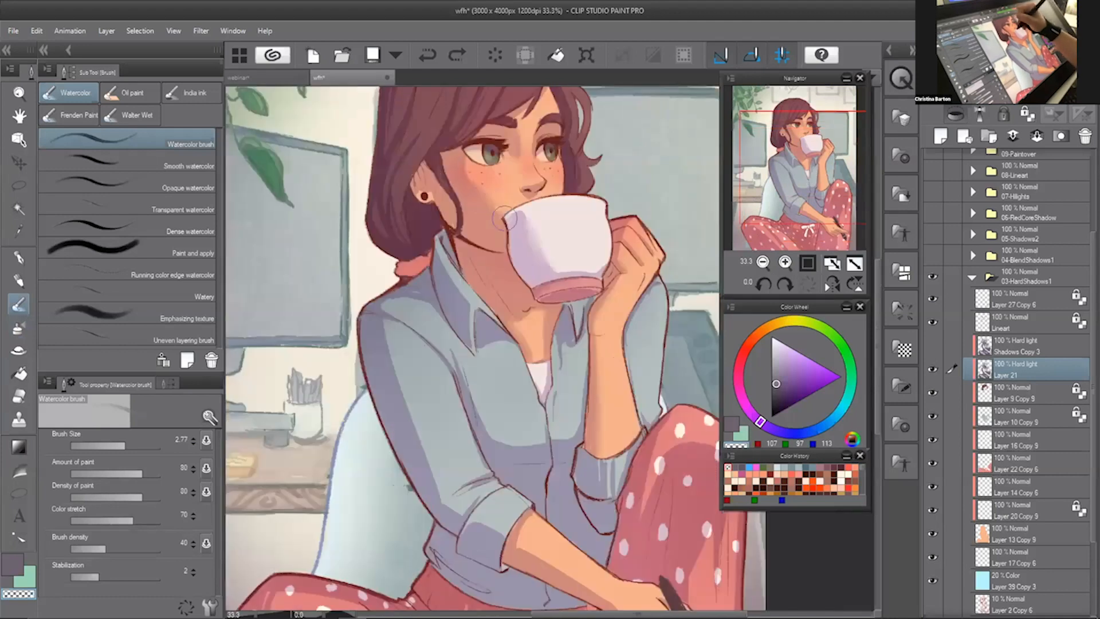
pyautogui.click(807, 187)
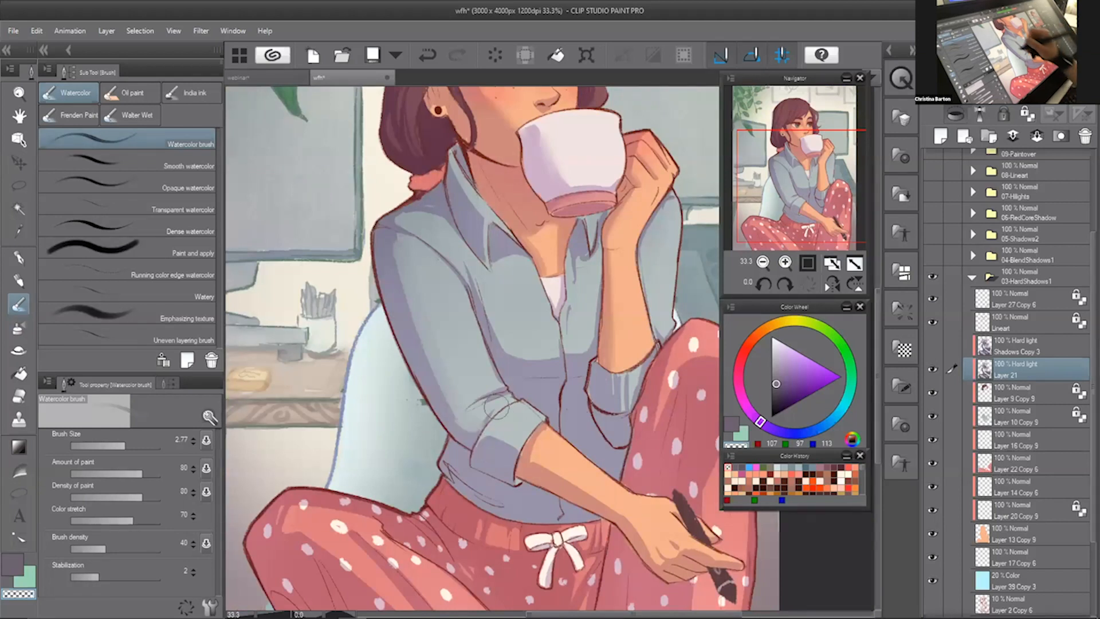
pyautogui.press('c')
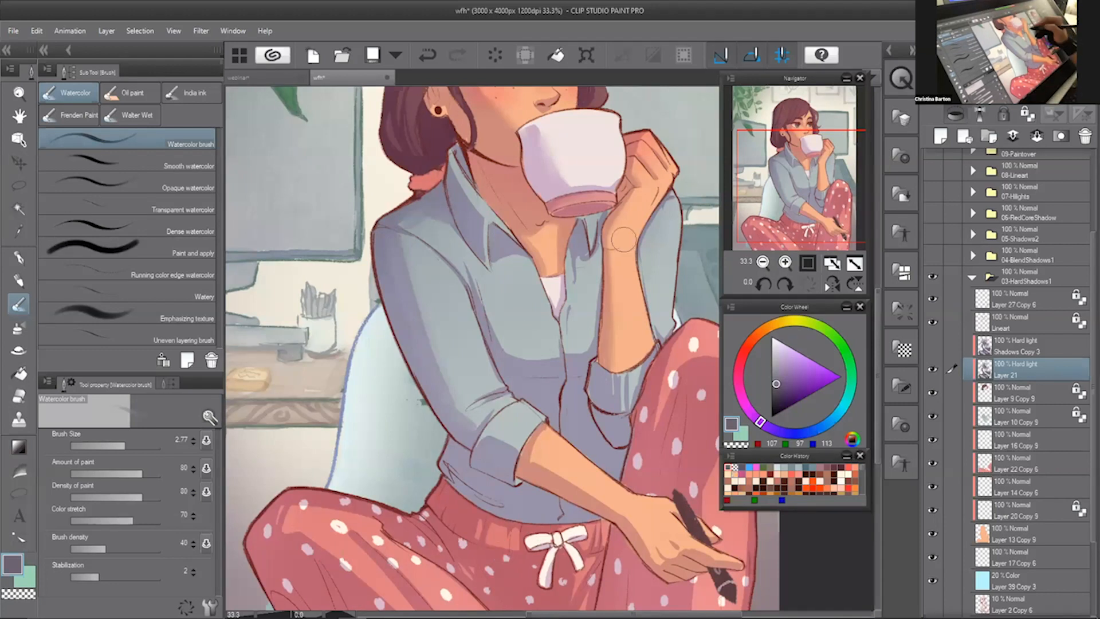
pyautogui.press('[')
pyautogui.press('[')
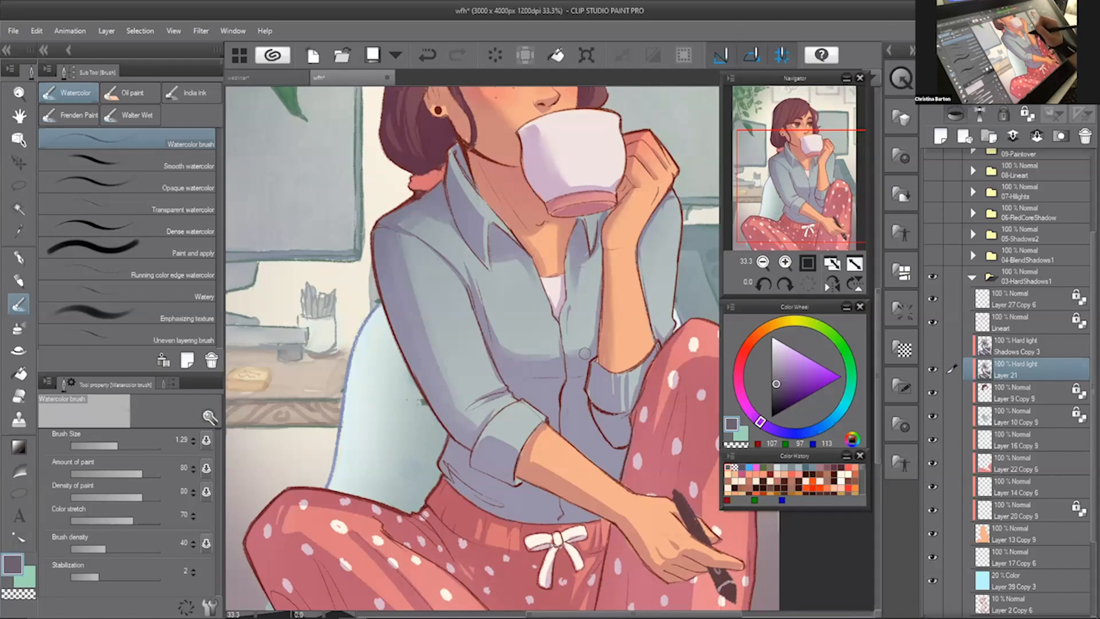
pyautogui.hotkey('ctrl', 'z')
pyautogui.moveTo(583, 326)
pyautogui.mouseDown()
pyautogui.moveTo(576, 352)
pyautogui.moveTo(596, 303)
pyautogui.mouseUp()
pyautogui.hotkey('ctrl', 'z')
pyautogui.moveTo(578, 348); pyautogui.dragTo(598, 299)
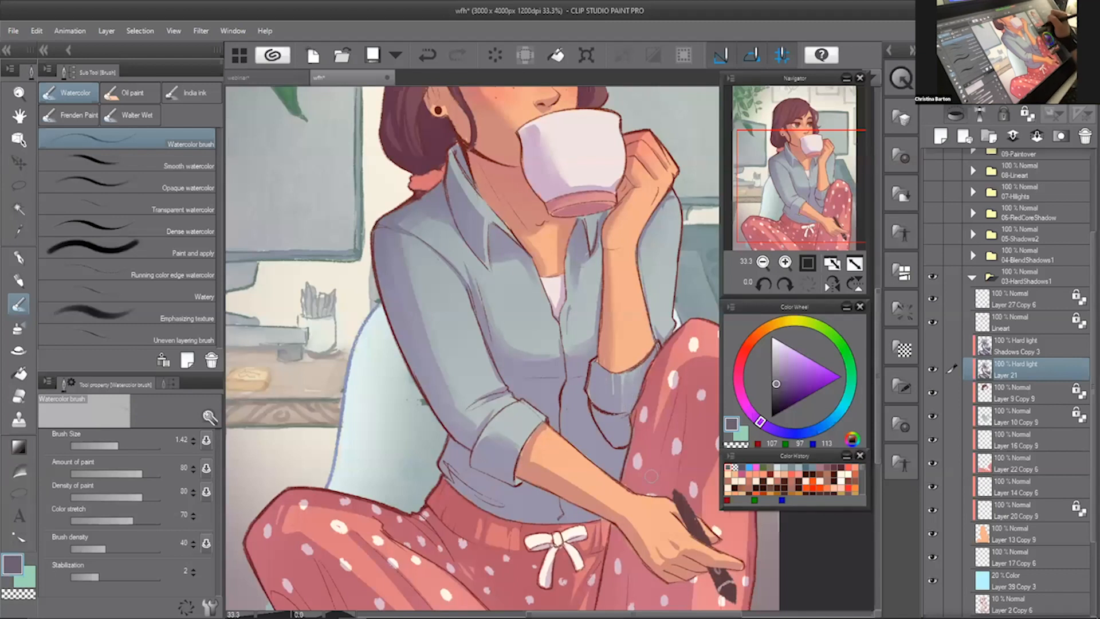
# - Blend the shadow on the raised leg of the pants with the Watercolor brush, then try a size 3.22 stroke on the other knee and undo it
pyautogui.hotkey('ctrl', '-')
pyautogui.moveTo(809, 186)
pyautogui.mouseDown()
pyautogui.moveTo(825, 165)
pyautogui.moveTo(820, 213)
pyautogui.moveTo(823, 184)
pyautogui.mouseUp()
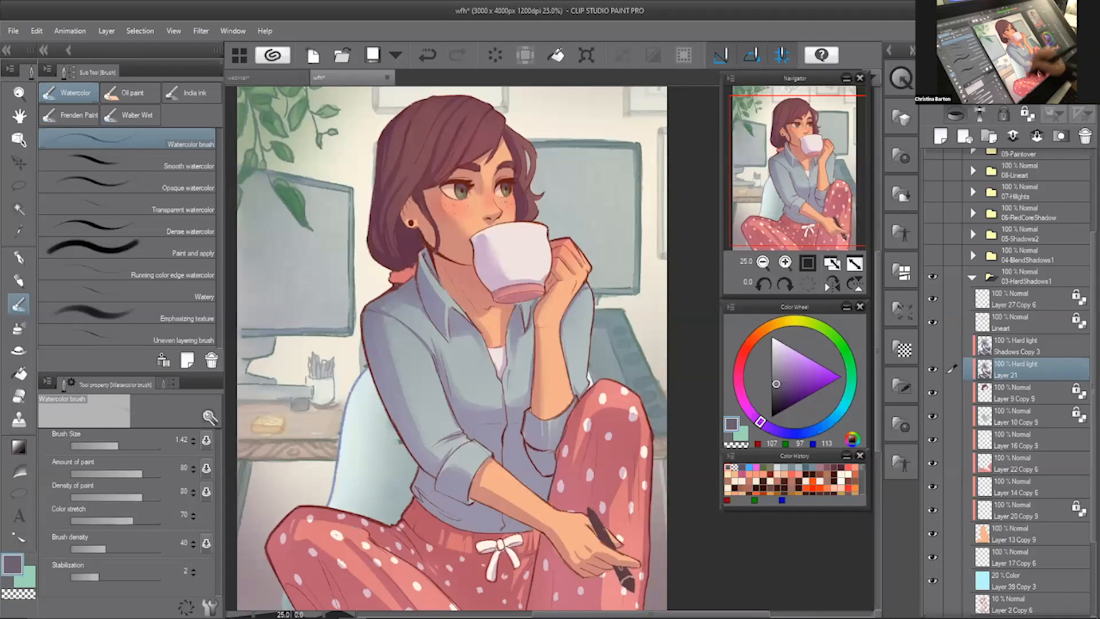
pyautogui.moveTo(814, 172); pyautogui.dragTo(794, 185)
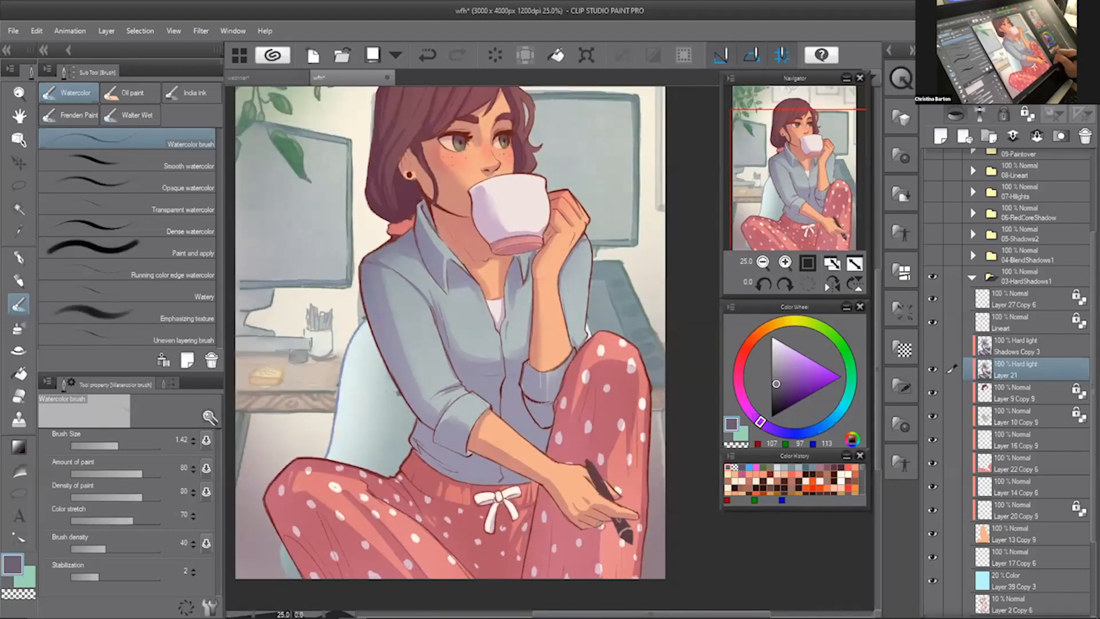
pyautogui.moveTo(636, 480); pyautogui.dragTo(617, 428)
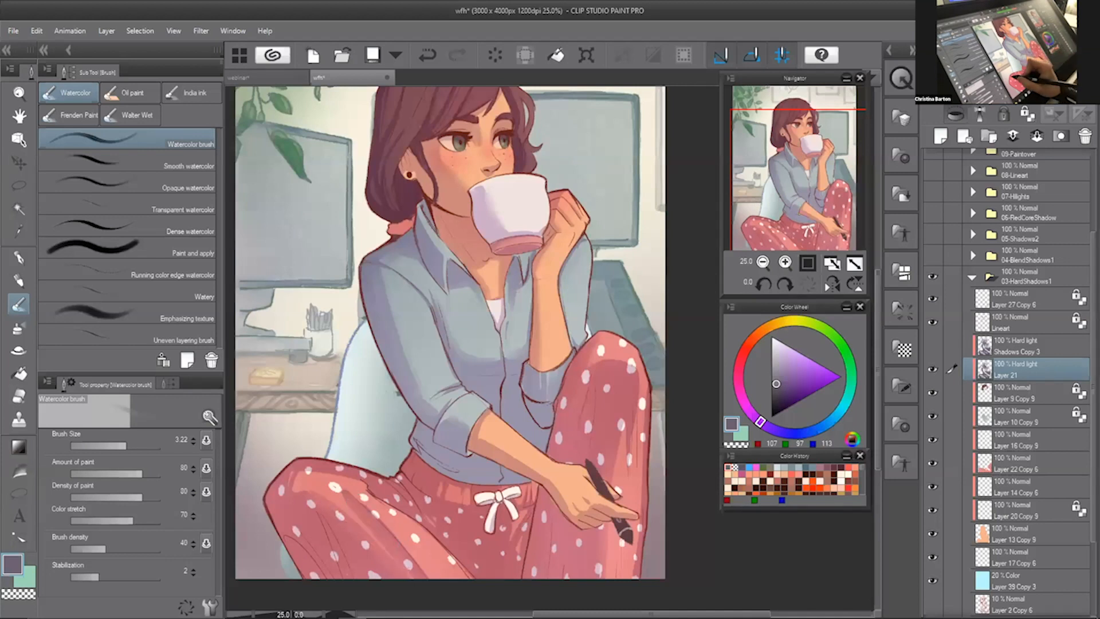
pyautogui.moveTo(301, 484); pyautogui.dragTo(364, 476)
pyautogui.hotkey('ctrl', 'z')
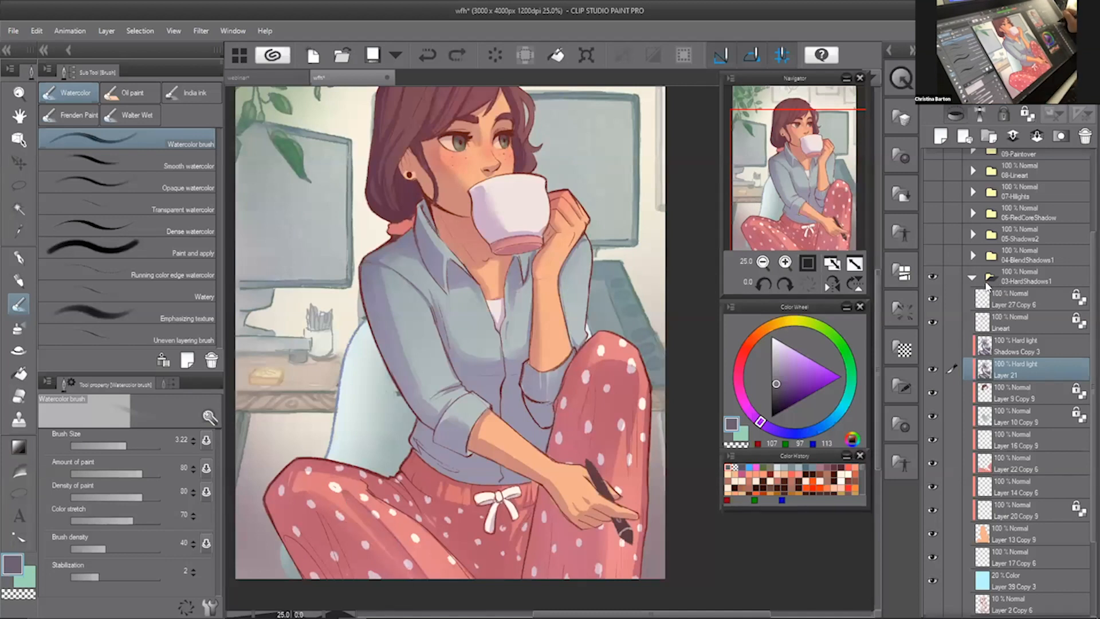
# - Collapse and hide the 03-HardShadows1 folder and show the 04-BlendShadows1 folder instead
pyautogui.click(969, 279)
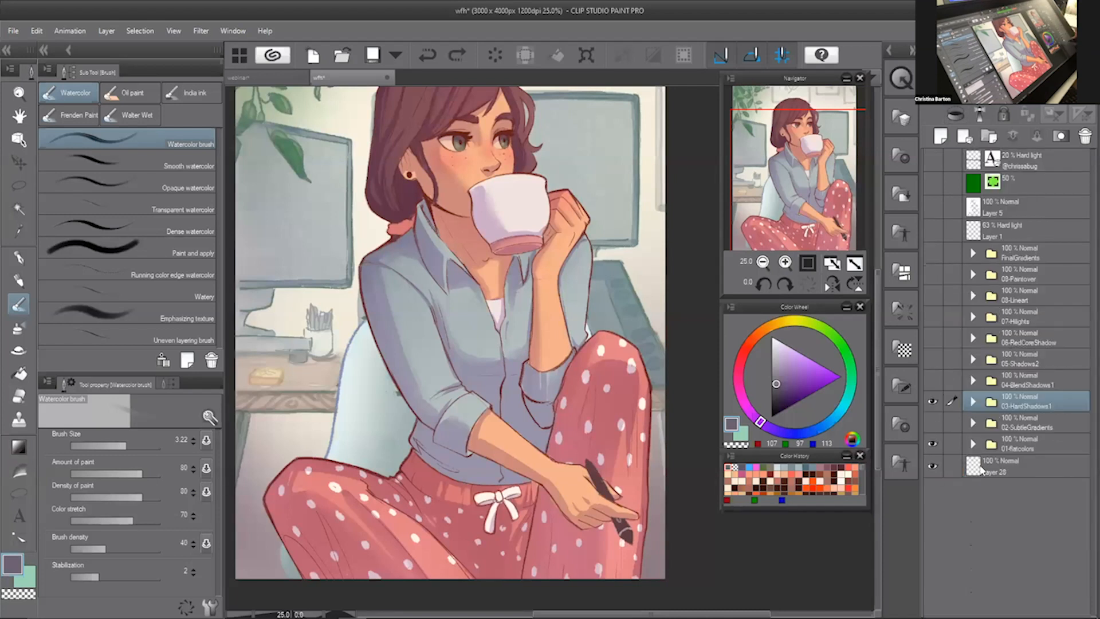
pyautogui.click(933, 400)
pyautogui.click(932, 380)
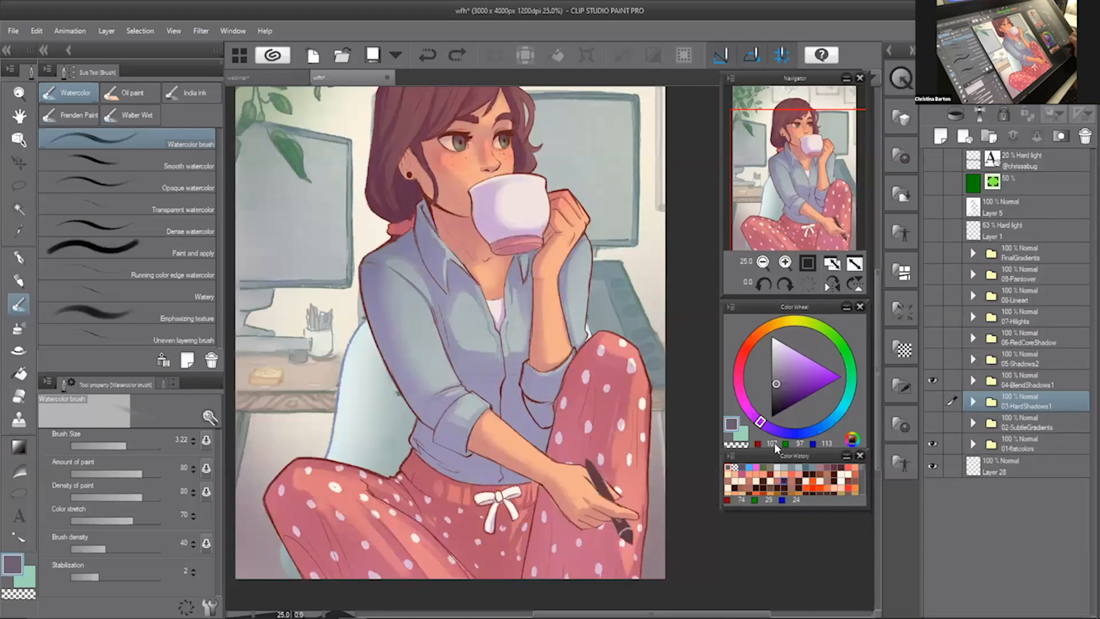
pyautogui.click(808, 181)
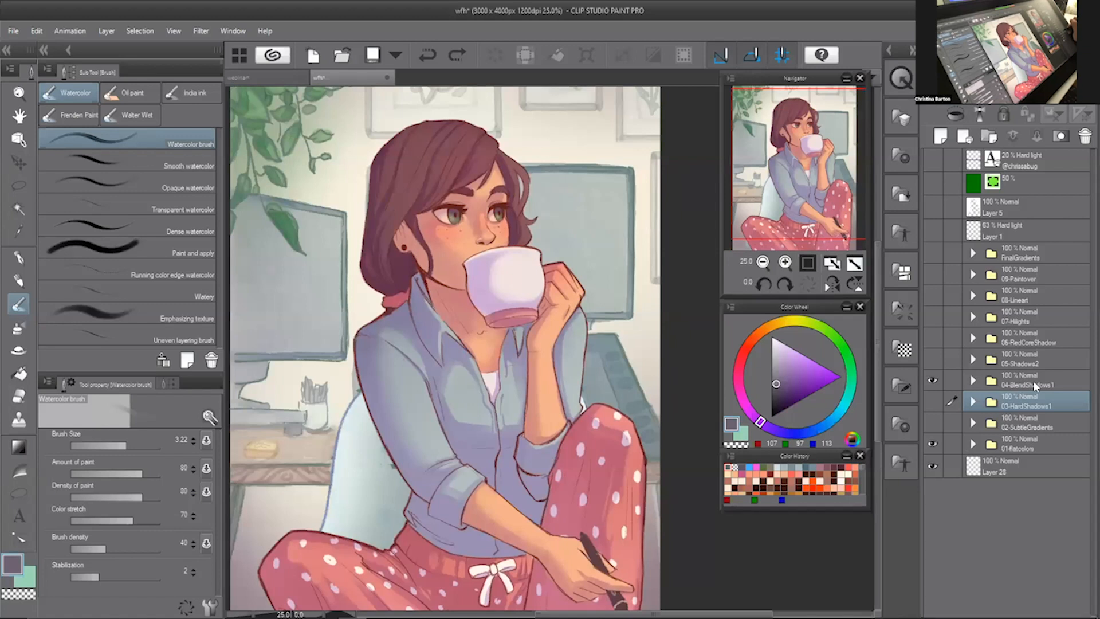
# - Select the 04-BlendShadows1 folder and compare the painting with the 05-Shadows2 folder shown and hidden
pyautogui.click(946, 387)
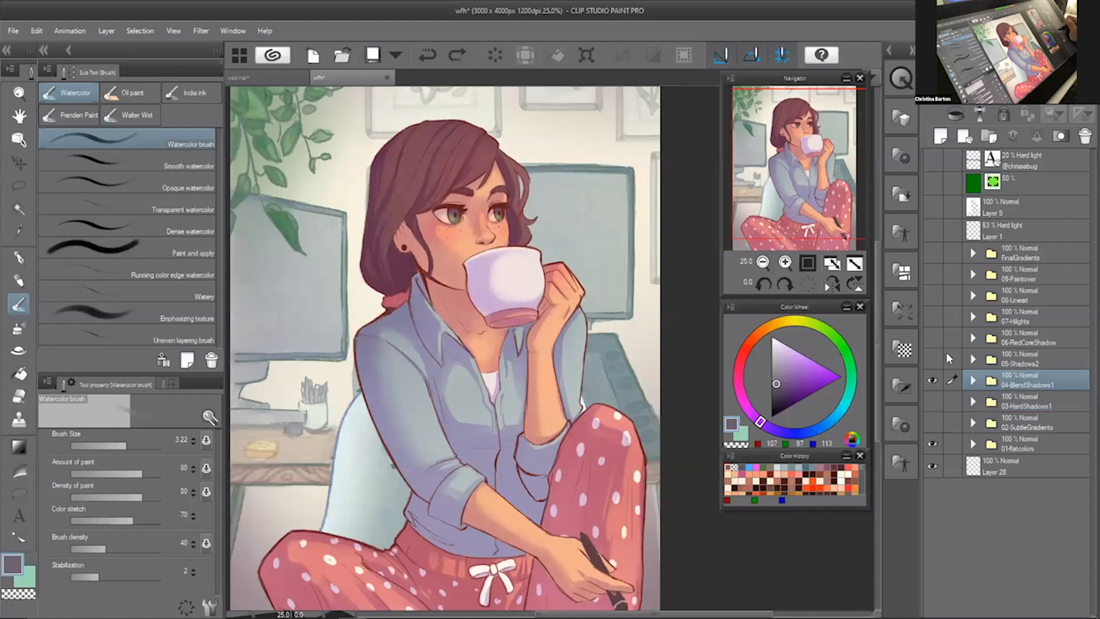
pyautogui.click(800, 141)
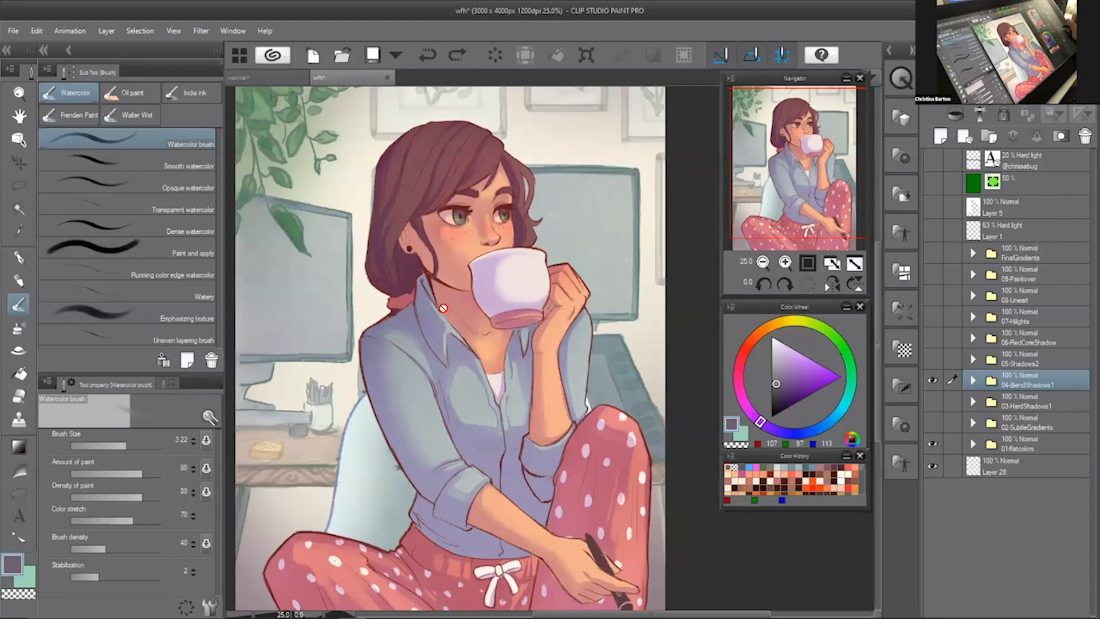
pyautogui.click(934, 357)
pyautogui.click(937, 356)
pyautogui.click(935, 357)
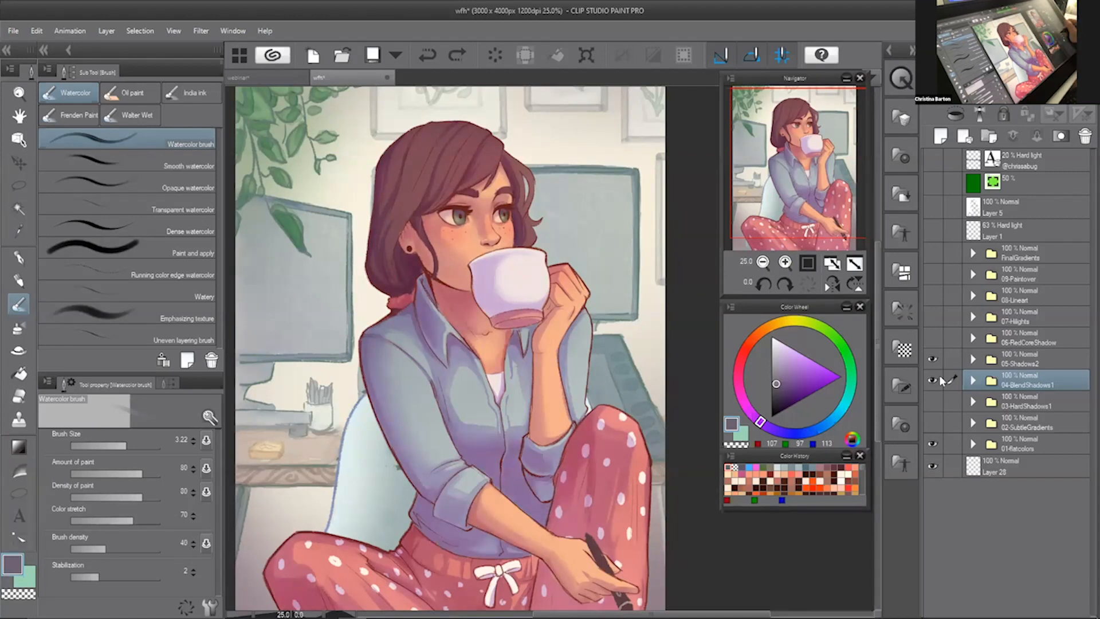
pyautogui.click(935, 339)
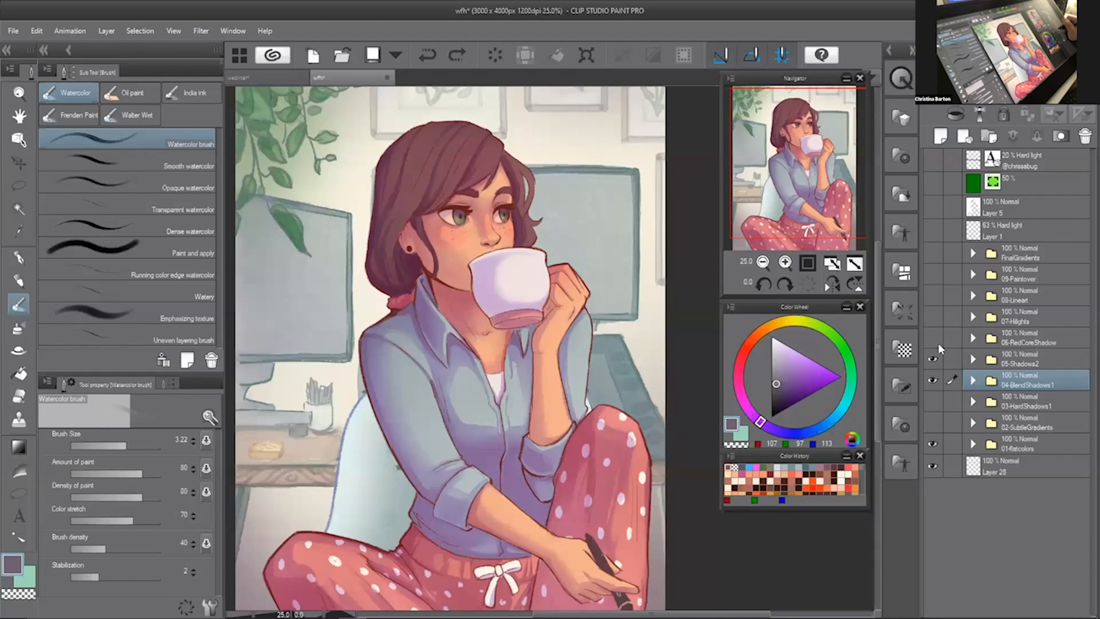
pyautogui.click(934, 357)
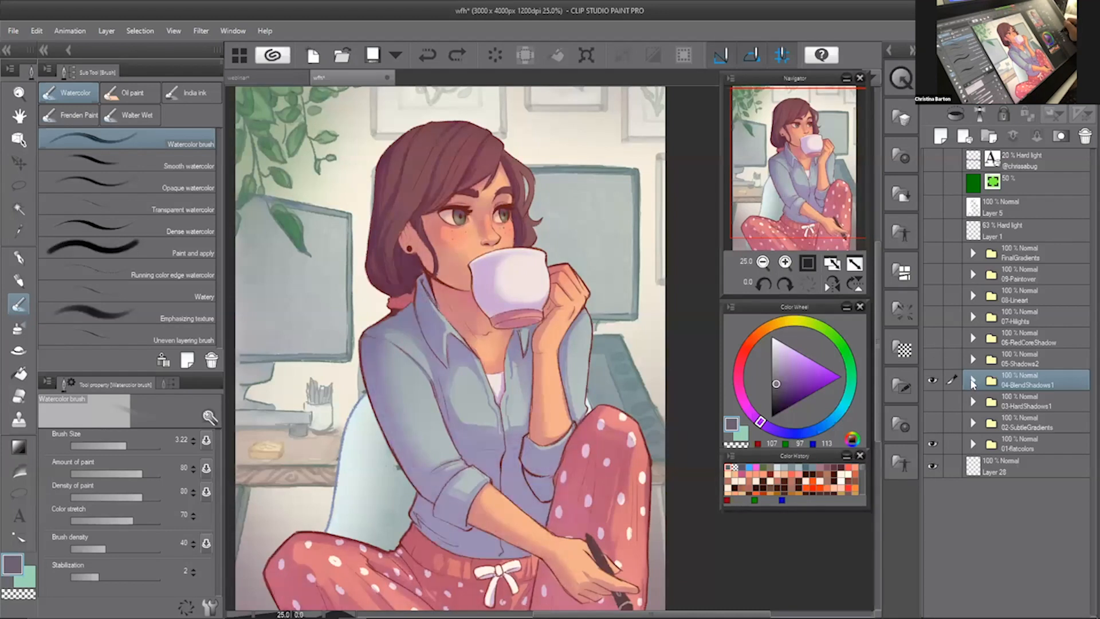
# - Add a new layer above Shadows Copy 5 inside the 04-BlendShadows1 folder
pyautogui.click(972, 380)
pyautogui.click(1019, 457)
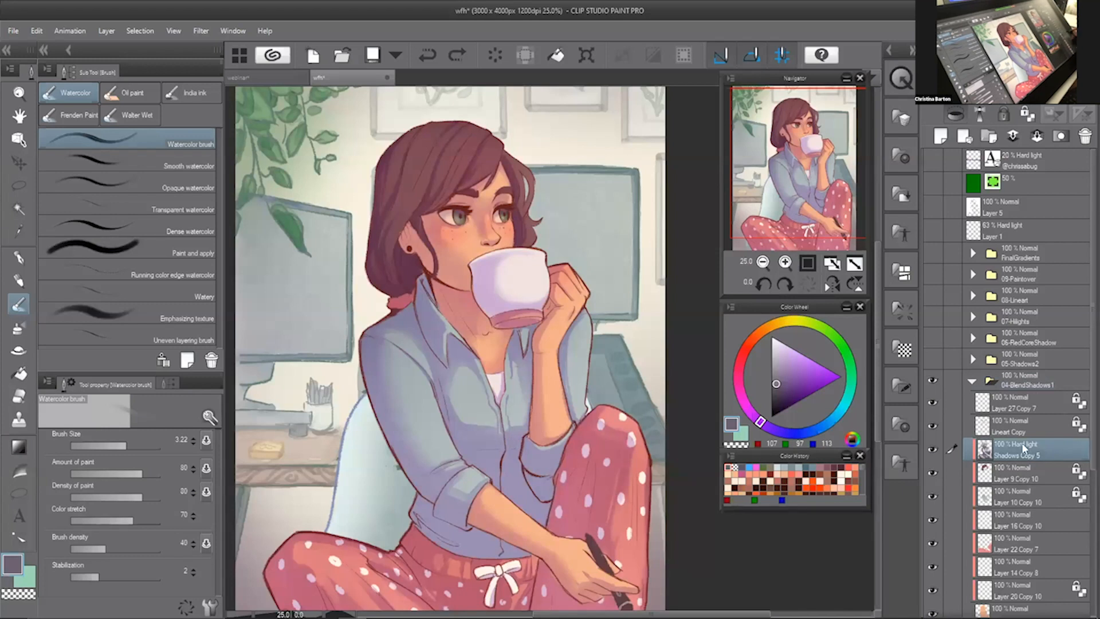
pyautogui.hotkey('ctrl', 'shift', 'n')
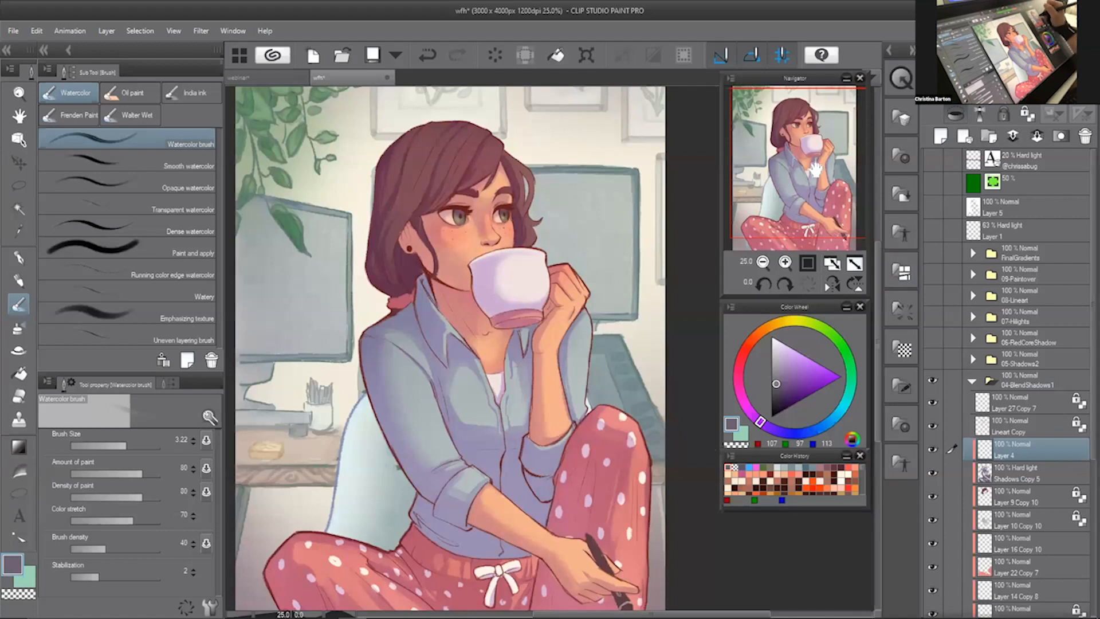
# - Reduce the Watercolor brush size to 1.45 and set the new layer's blending mode to Hard light
pyautogui.moveTo(814, 173); pyautogui.dragTo(802, 183)
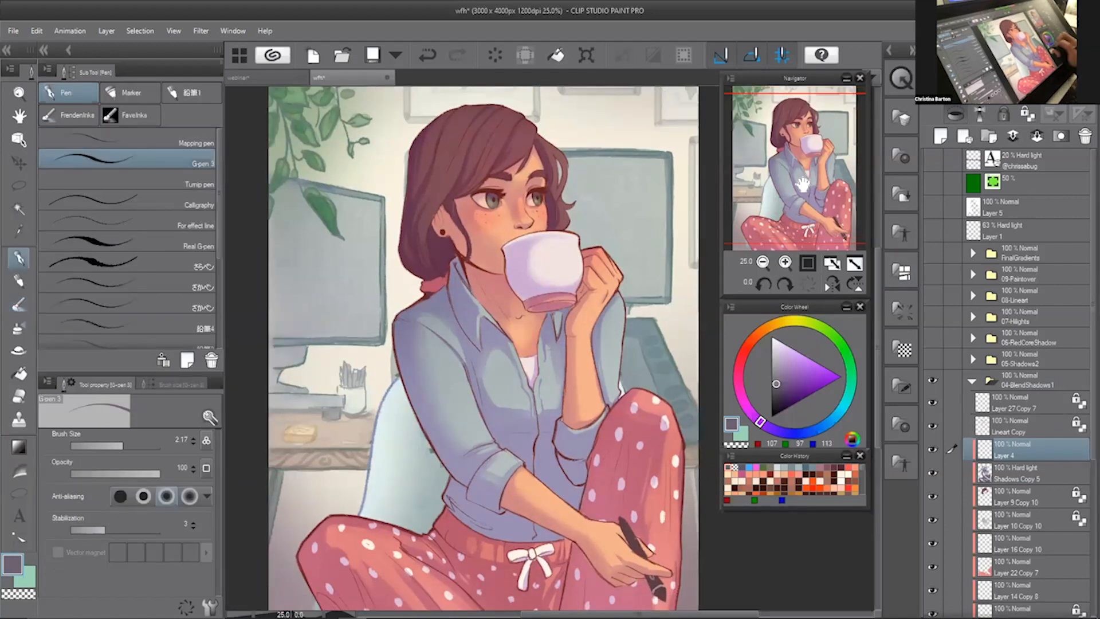
pyautogui.click(786, 263)
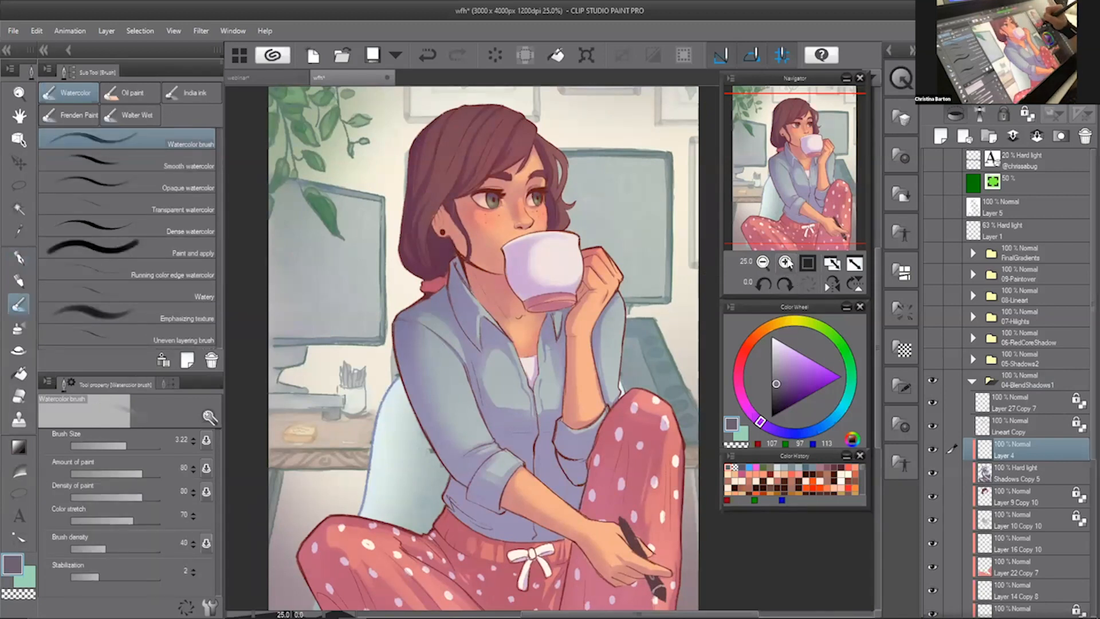
pyautogui.click(786, 263)
pyautogui.press('[')
pyautogui.press('[')
pyautogui.press('[')
pyautogui.moveTo(505, 356)
pyautogui.mouseDown()
pyautogui.moveTo(475, 370)
pyautogui.moveTo(510, 379)
pyautogui.mouseUp()
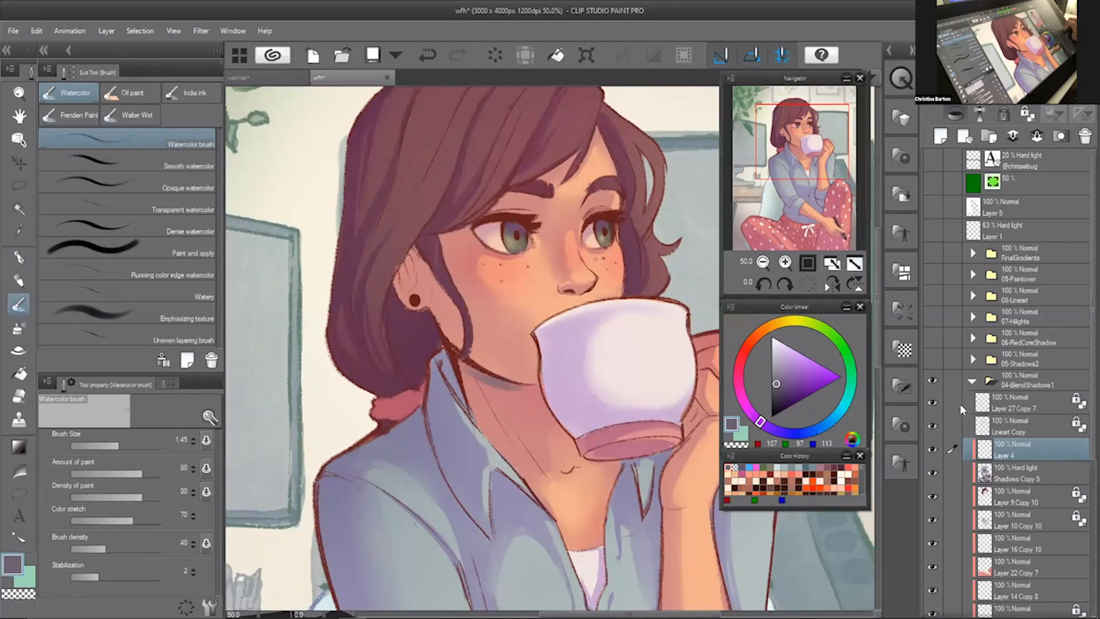
pyautogui.click(951, 98)
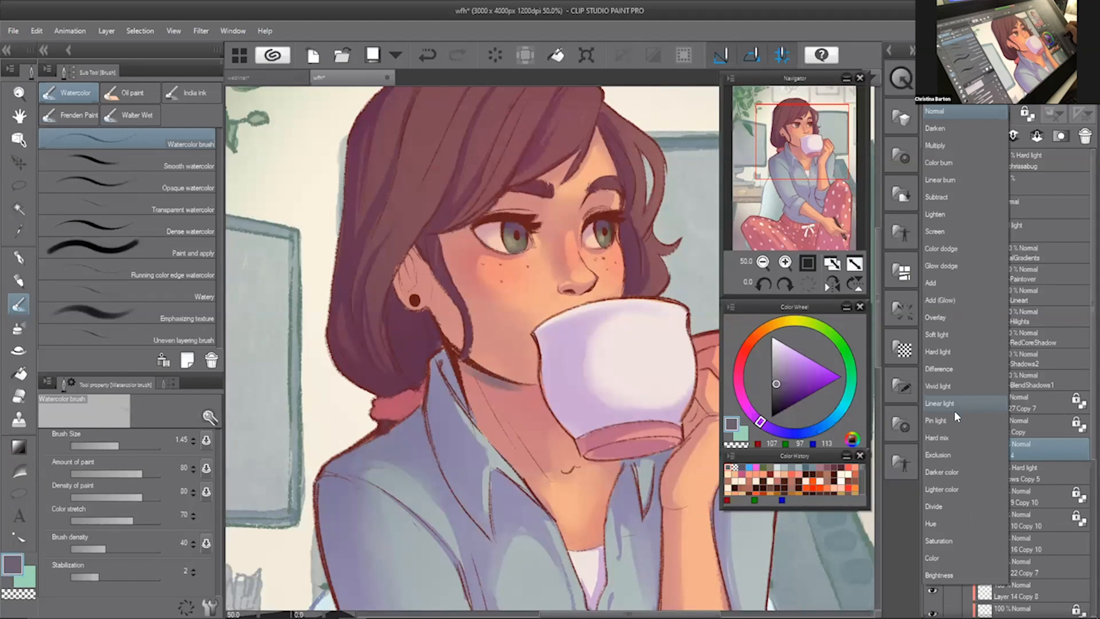
pyautogui.click(951, 352)
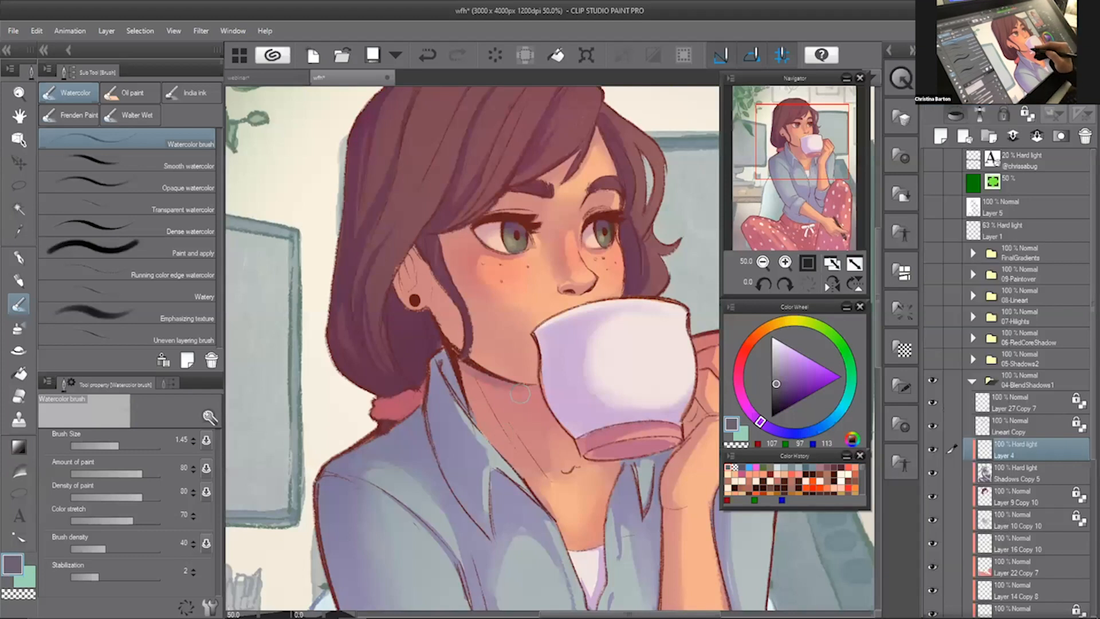
# - Paint soft shadow strokes on the neck below the jaw and around both eyes
pyautogui.moveTo(520, 394); pyautogui.dragTo(499, 385)
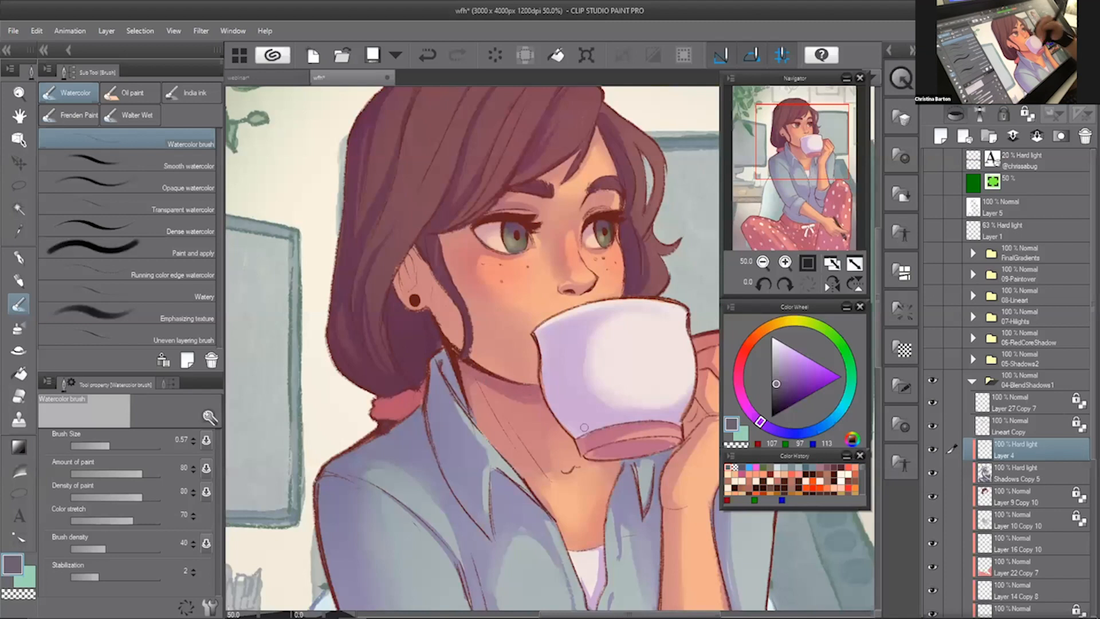
pyautogui.moveTo(505, 410); pyautogui.dragTo(514, 415)
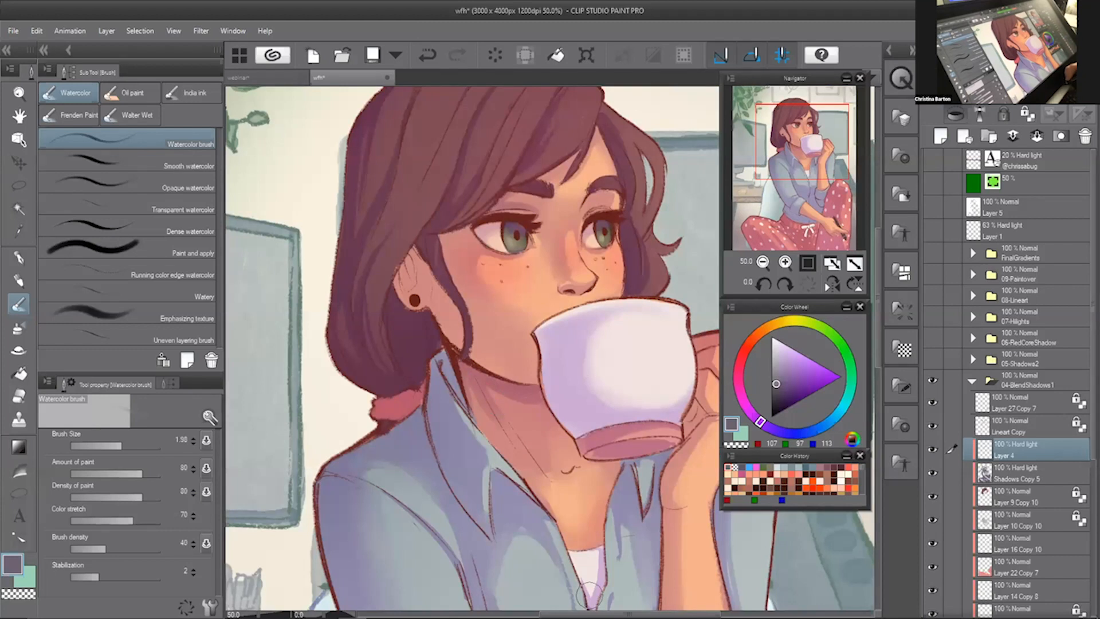
pyautogui.moveTo(485, 204); pyautogui.dragTo(466, 208)
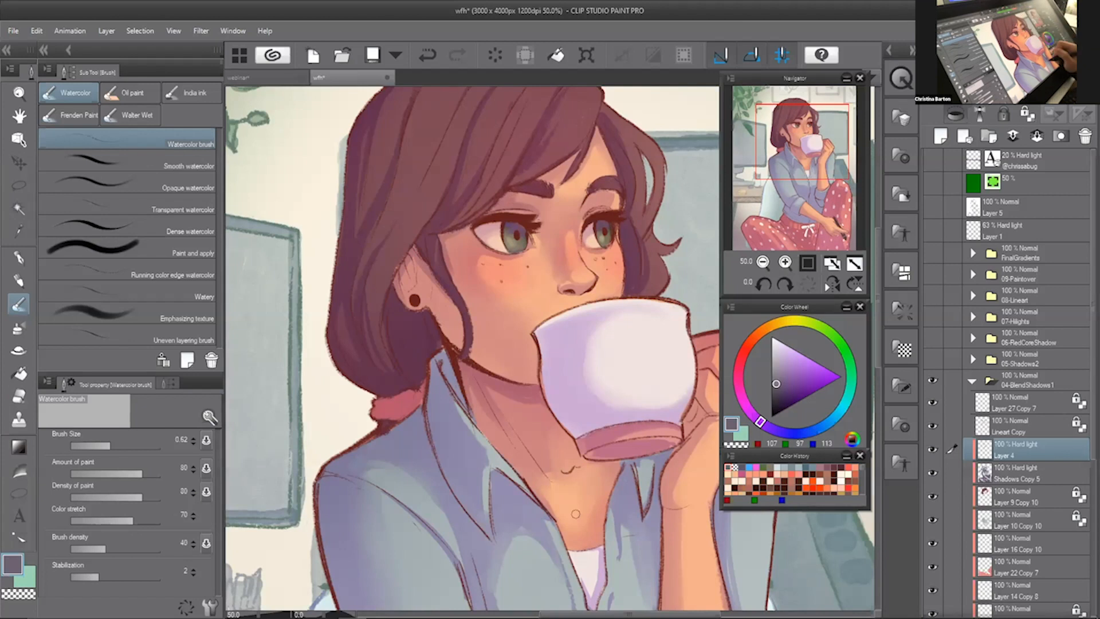
pyautogui.moveTo(584, 218); pyautogui.dragTo(598, 210)
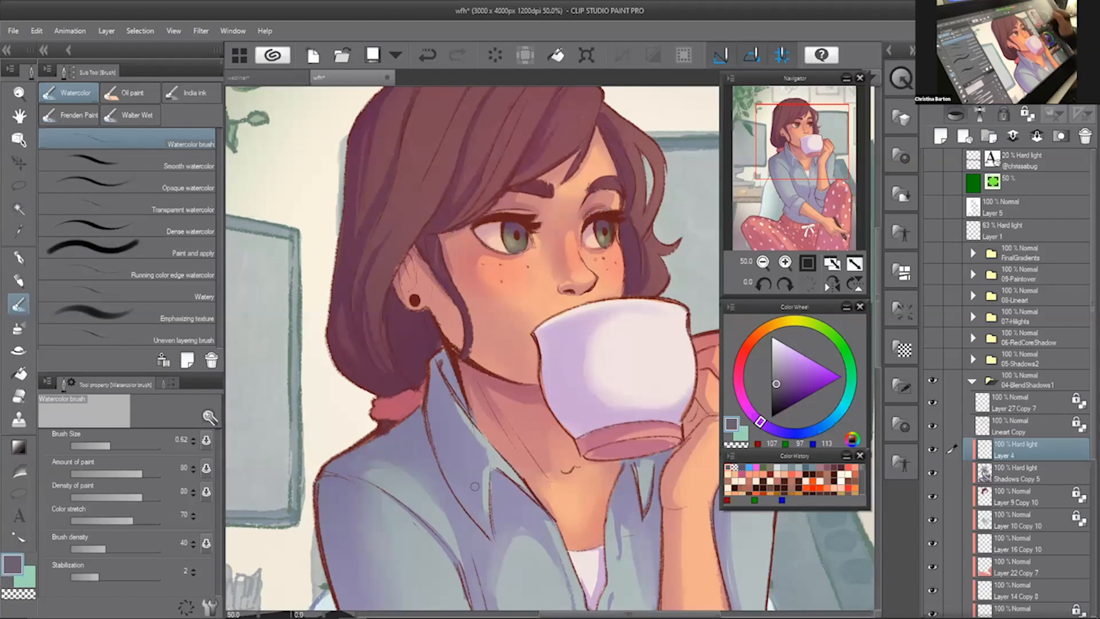
# - Shade the shirt collar, the underside of the nose and the hair edge beside the face
pyautogui.moveTo(475, 486); pyautogui.dragTo(463, 483)
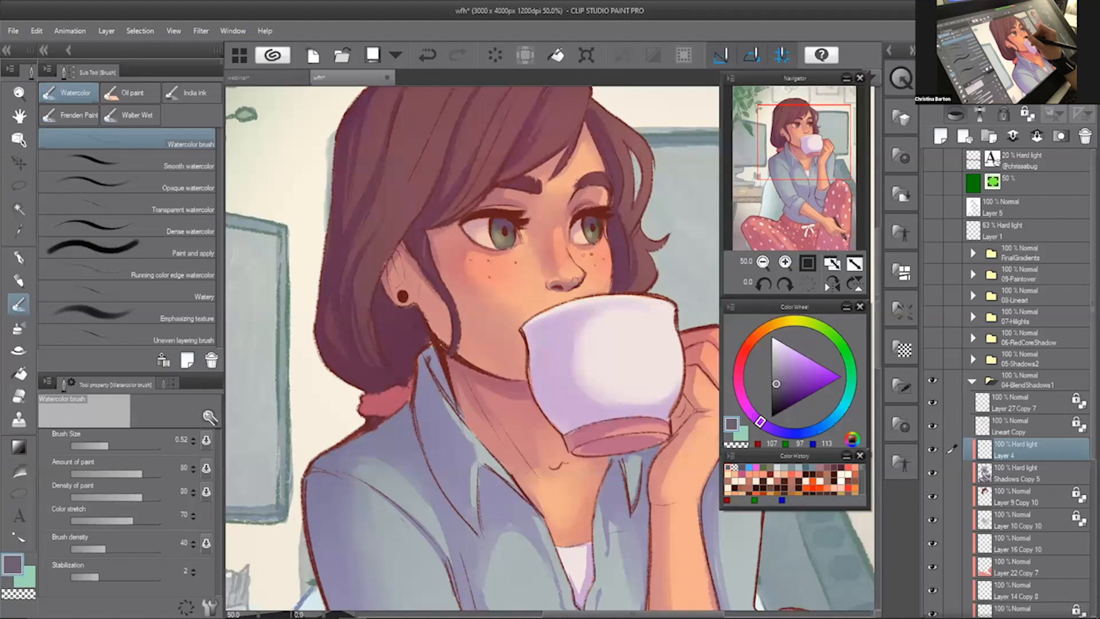
pyautogui.moveTo(549, 288); pyautogui.dragTo(568, 290)
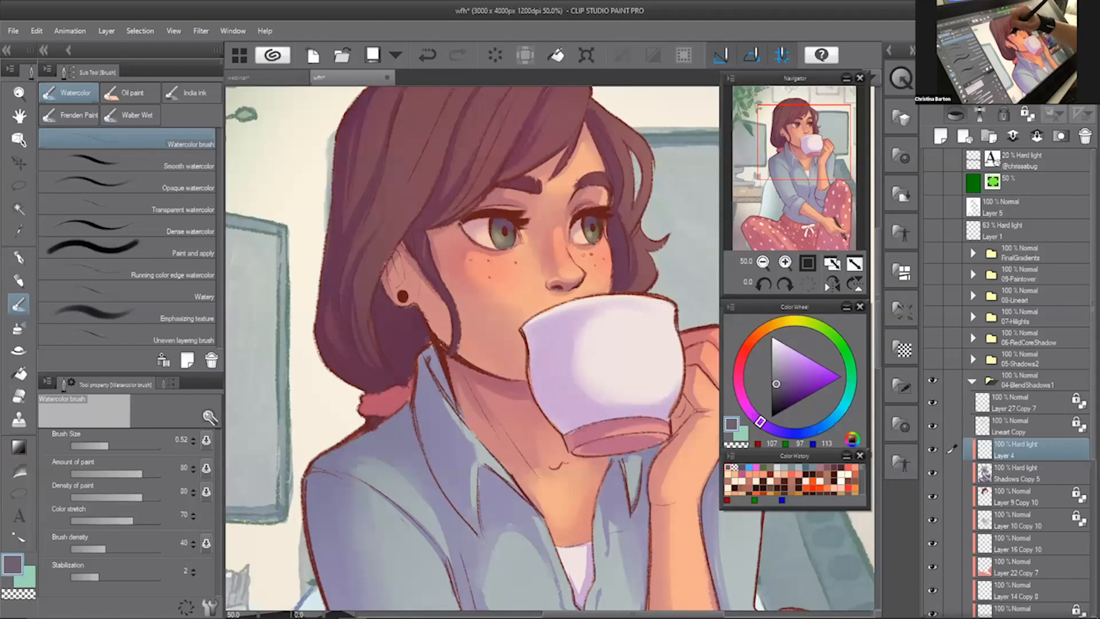
pyautogui.moveTo(453, 222); pyautogui.dragTo(456, 223)
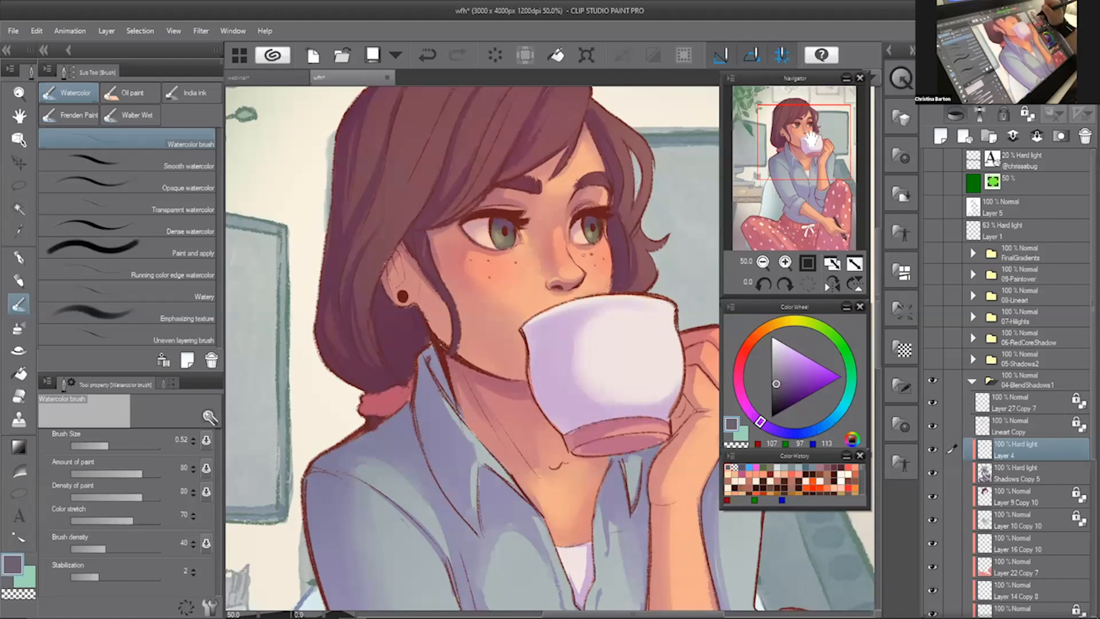
# - Paint fold shadows on the shirt's lower sleeve and around its tucked waist, undoing one unwanted stroke
pyautogui.moveTo(581, 485); pyautogui.dragTo(565, 293)
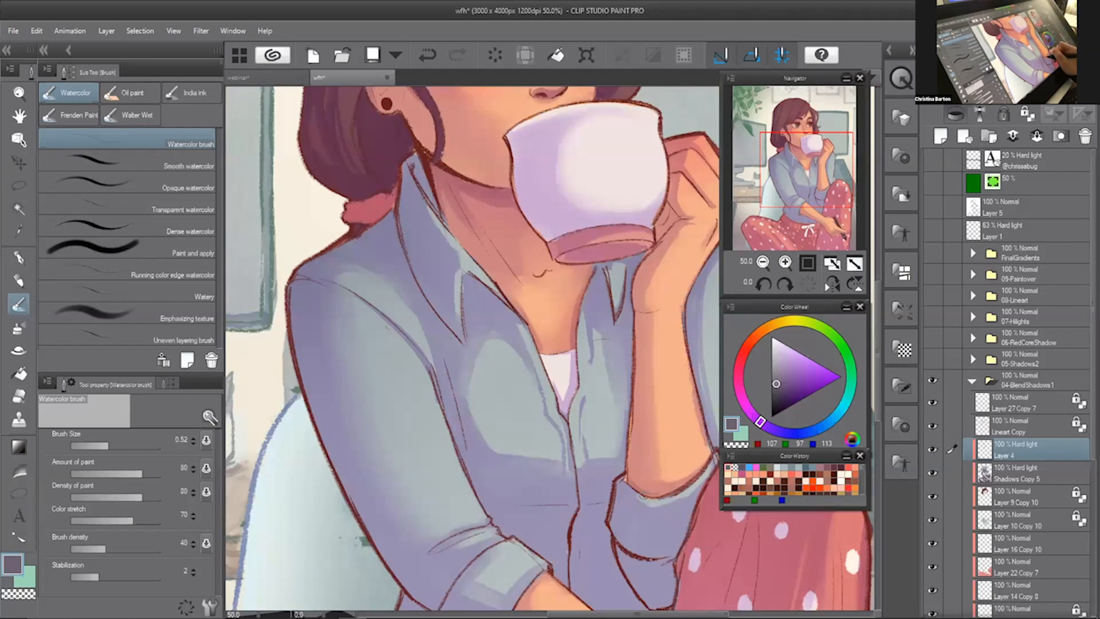
pyautogui.click(763, 262)
pyautogui.click(809, 201)
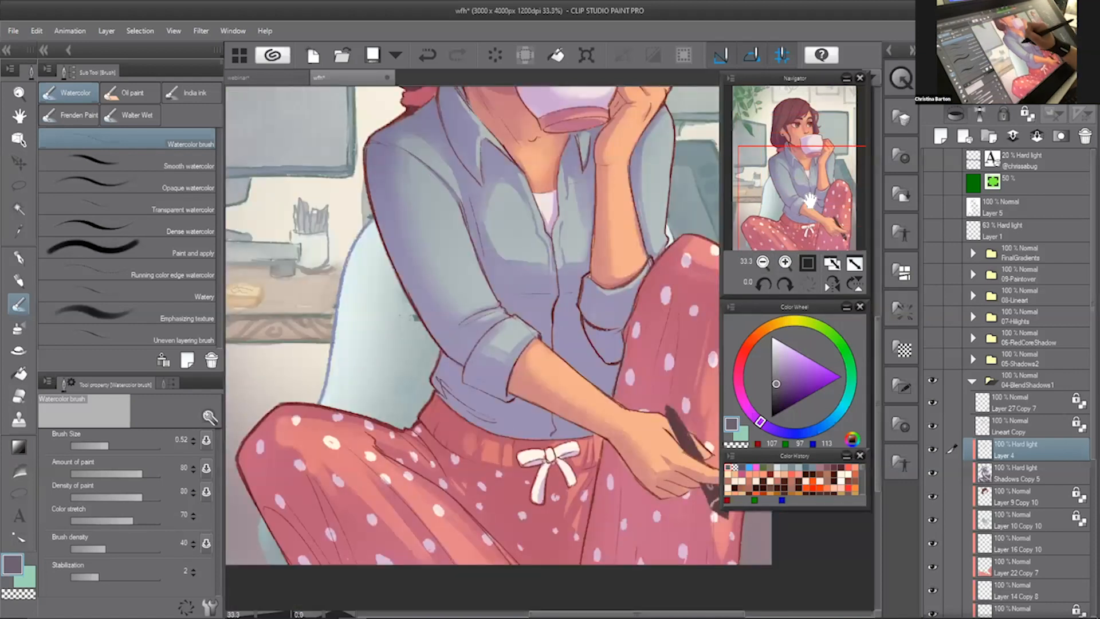
pyautogui.moveTo(491, 307); pyautogui.dragTo(513, 380)
pyautogui.moveTo(473, 450); pyautogui.dragTo(495, 427)
pyautogui.hotkey('ctrl', 'z')
pyautogui.moveTo(447, 469)
pyautogui.mouseDown()
pyautogui.moveTo(505, 513)
pyautogui.moveTo(479, 509)
pyautogui.mouseUp()
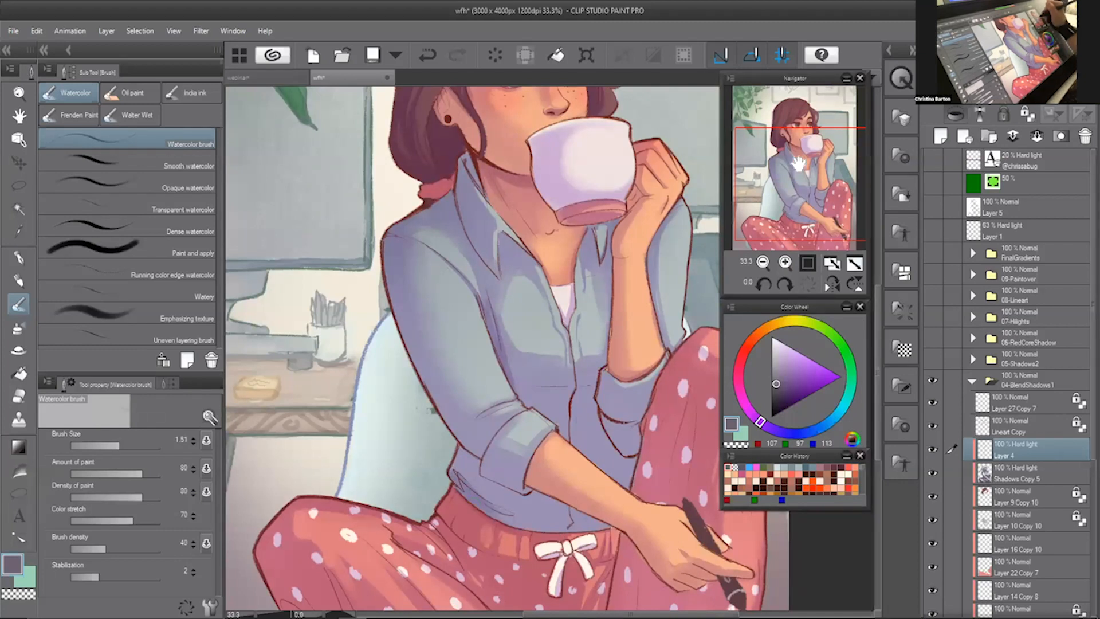
pyautogui.moveTo(802, 159); pyautogui.dragTo(811, 163)
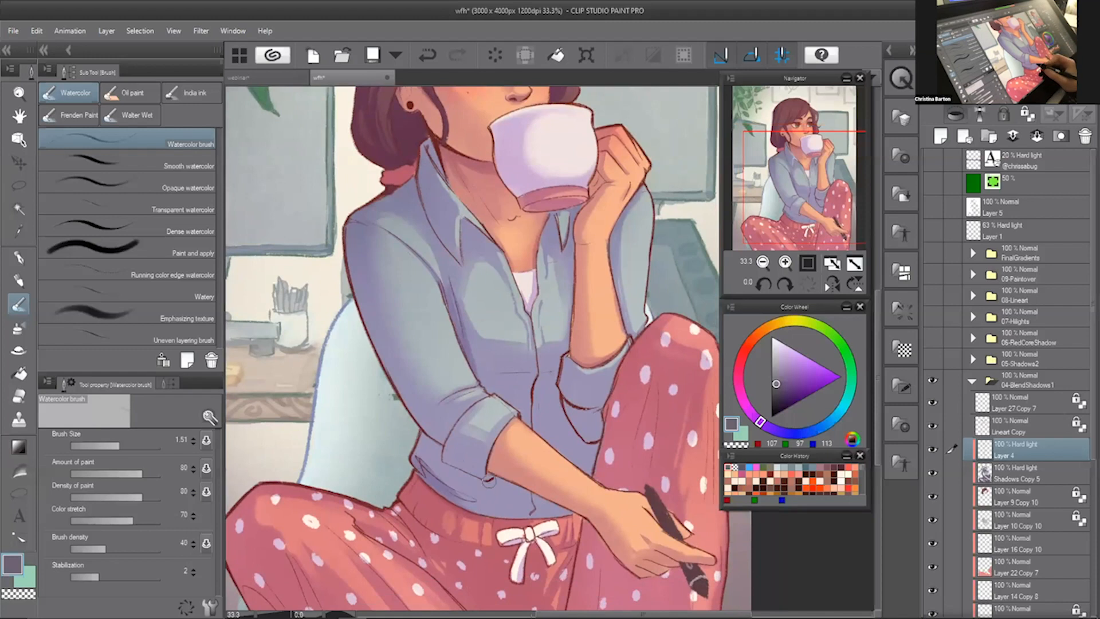
# - Undo the last two waist strokes and repaint the shirt's waist folds with brush sizes 0.21 and 1.35
pyautogui.hotkey('ctrl', 'z')
pyautogui.hotkey('ctrl', 'z')
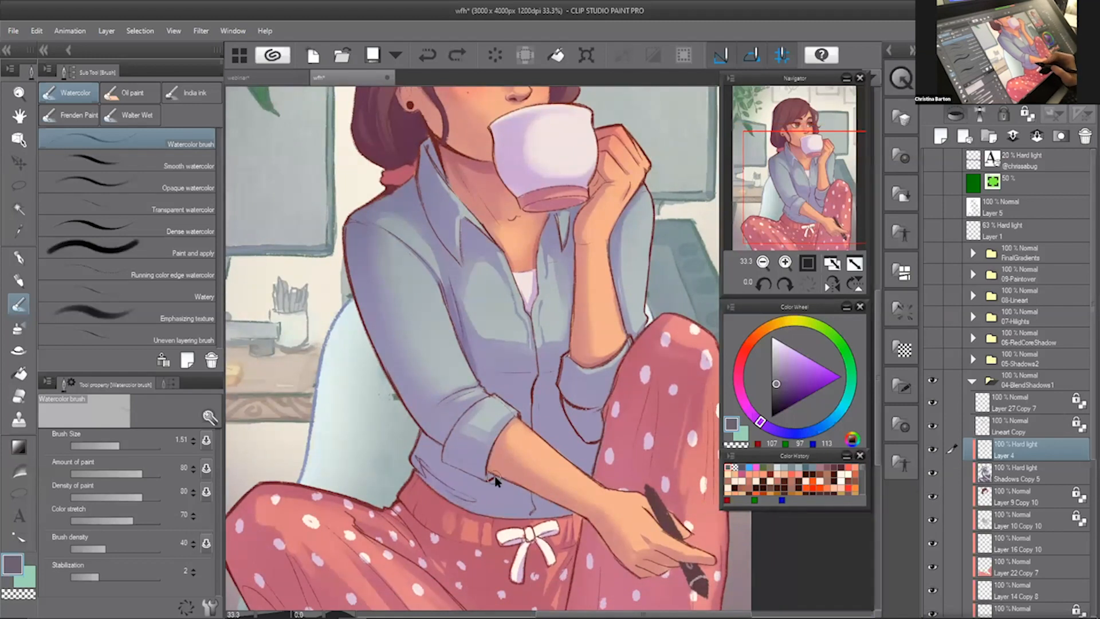
pyautogui.press('[')
pyautogui.press('[')
pyautogui.press('[')
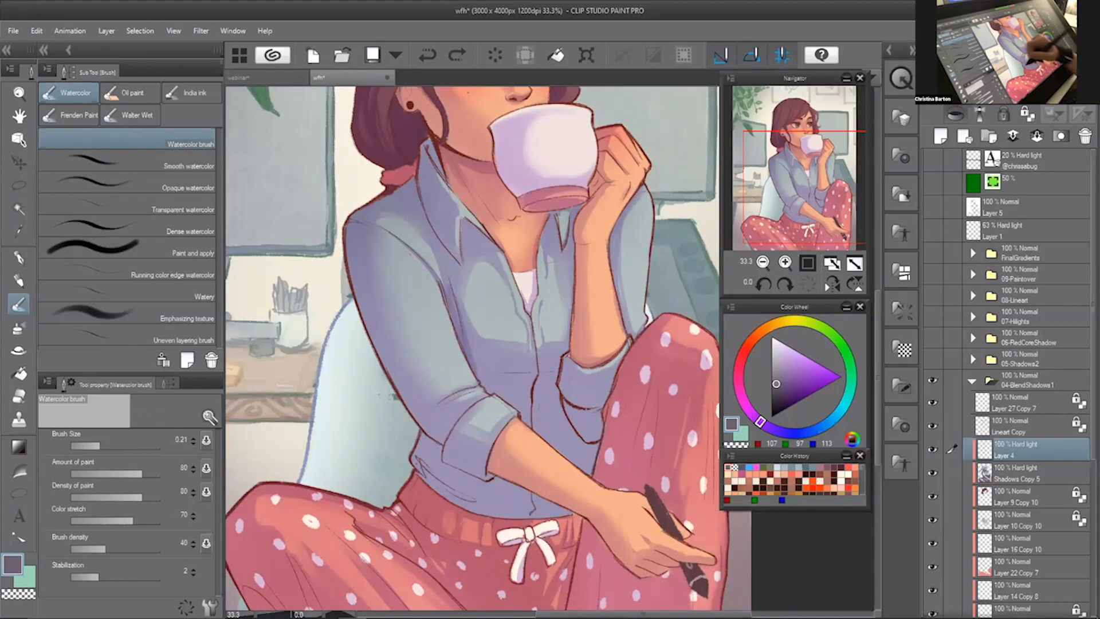
pyautogui.moveTo(431, 482); pyautogui.dragTo(476, 502)
pyautogui.press(']')
pyautogui.press(']')
pyautogui.press(']')
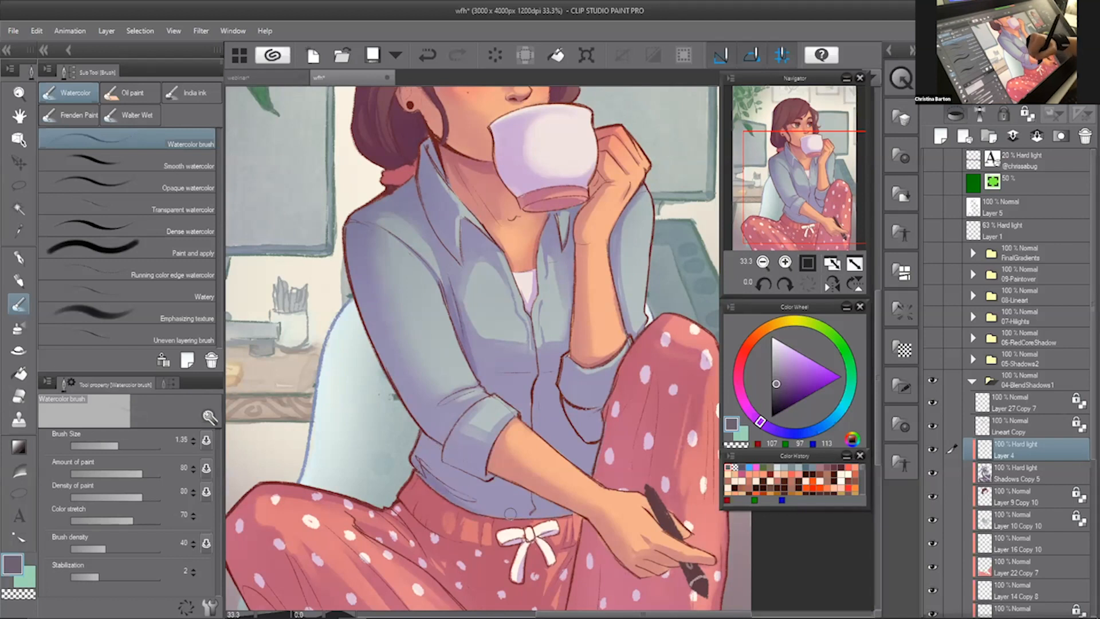
# - Set the brush size to 0.81 and paint shadow strokes in the hair, undoing the last one
pyautogui.moveTo(807, 183); pyautogui.dragTo(816, 131)
pyautogui.press('[')
pyautogui.press('[')
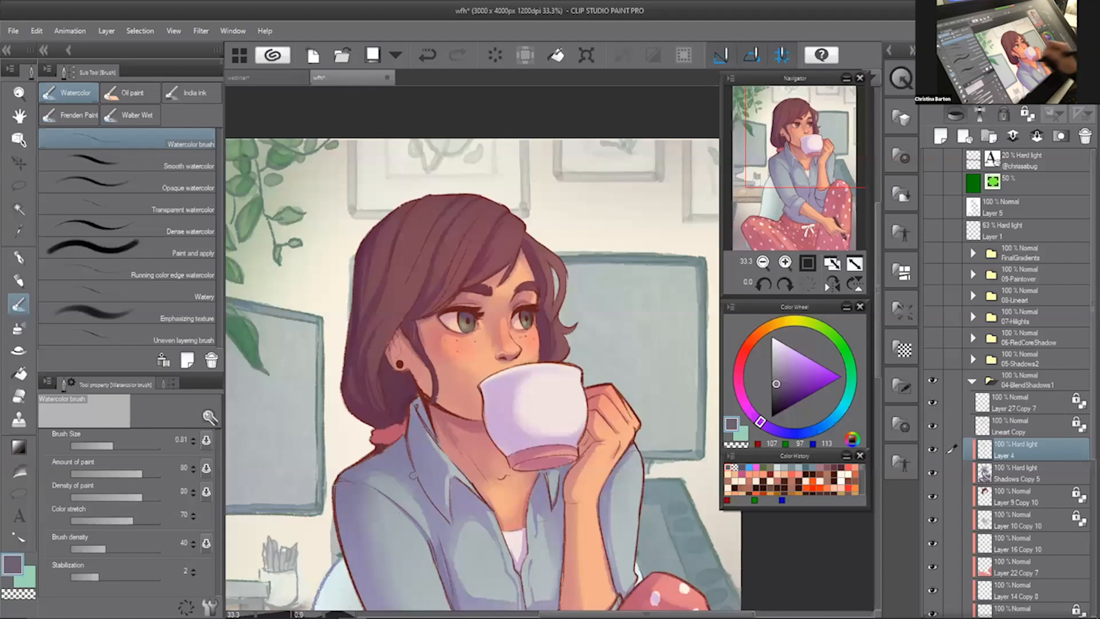
pyautogui.moveTo(403, 421); pyautogui.dragTo(373, 441)
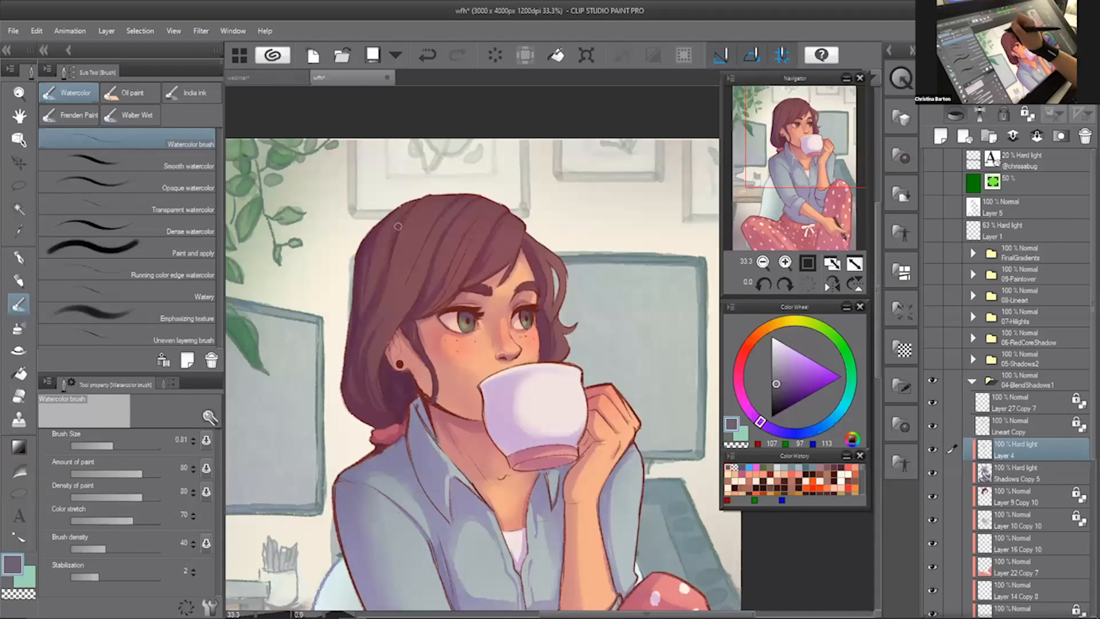
pyautogui.hotkey('ctrl', 'z')
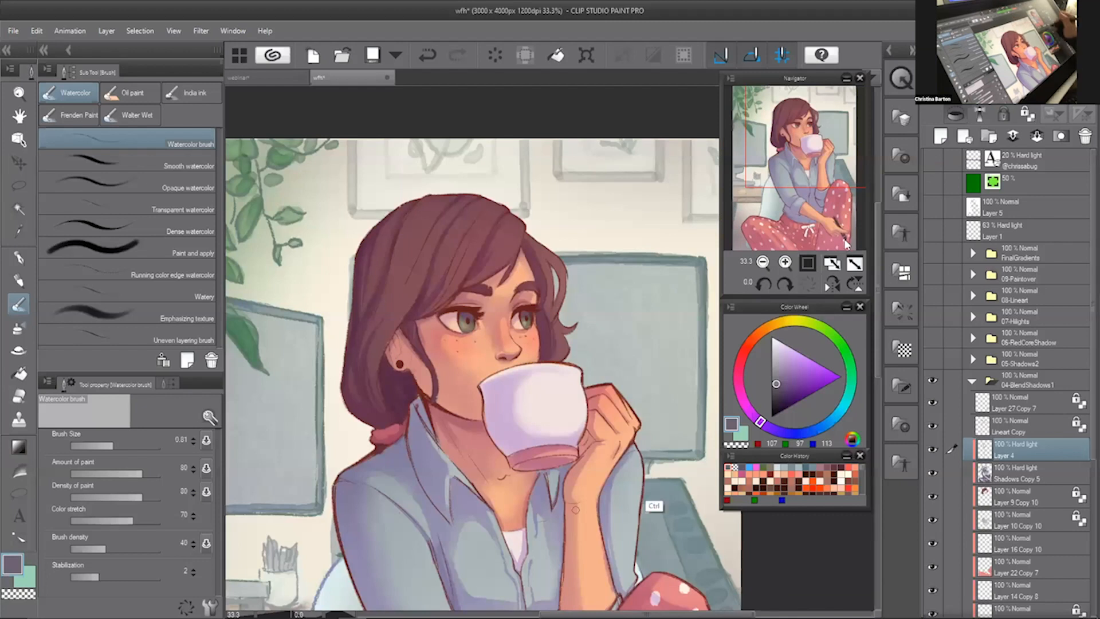
# - Shade the shirt's shoulder beside the collar with the 0.81 Watercolor brush
pyautogui.moveTo(825, 182); pyautogui.dragTo(796, 163)
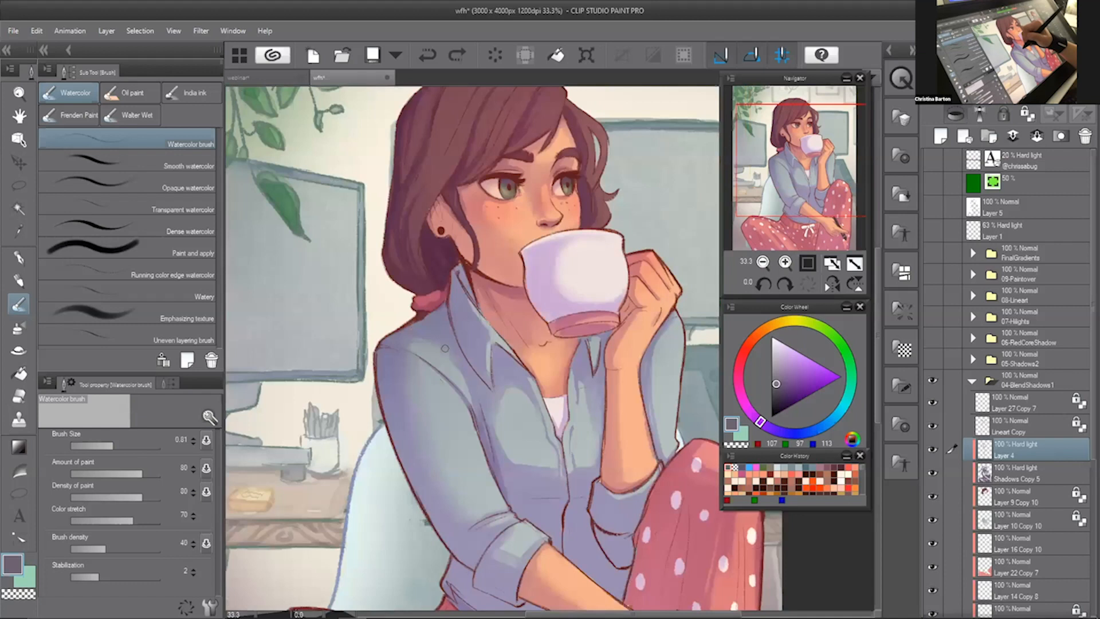
pyautogui.moveTo(445, 348); pyautogui.dragTo(460, 308)
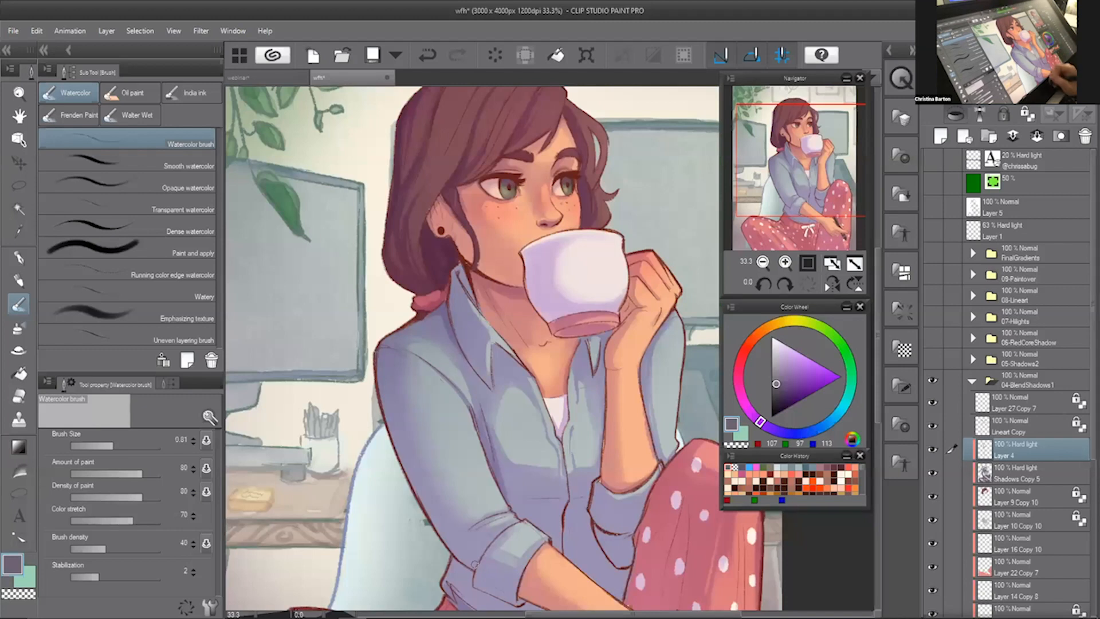
pyautogui.scroll(-3, 487, 551)
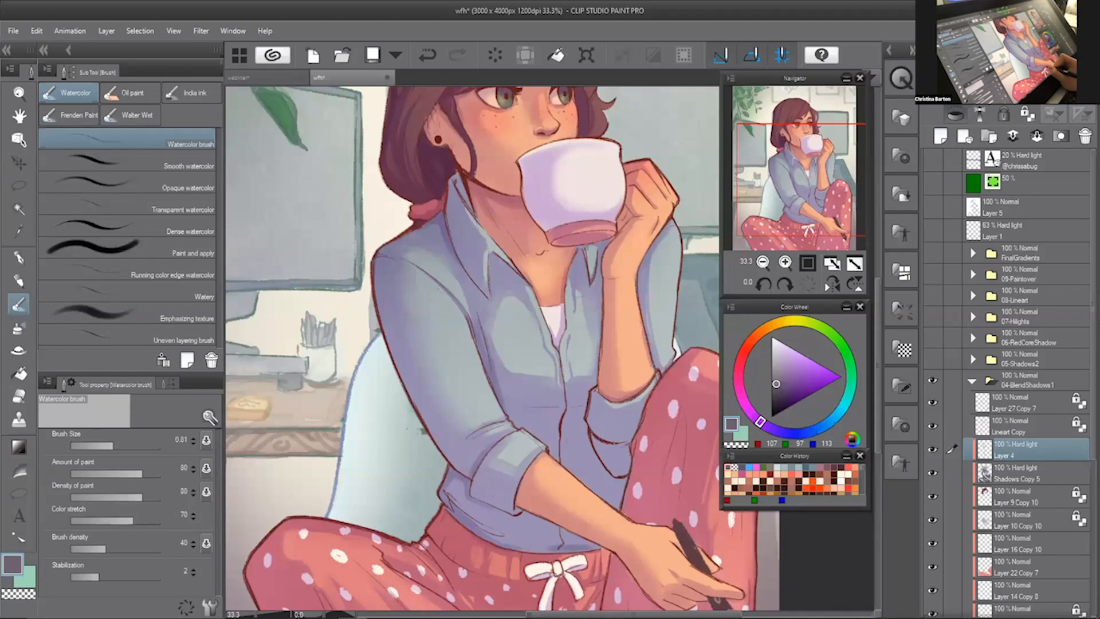
# - Paint soft shadow strokes on the folds of the shirt's front with the Watercolor brush at size 1.31
pyautogui.click(763, 262)
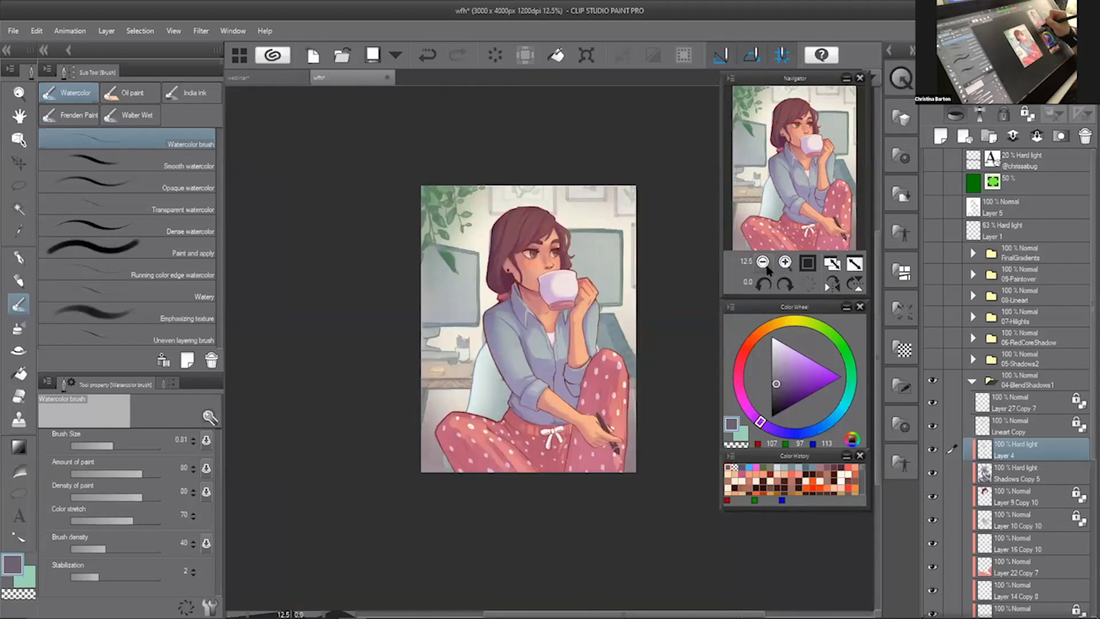
pyautogui.hotkey('ctrl', '+')
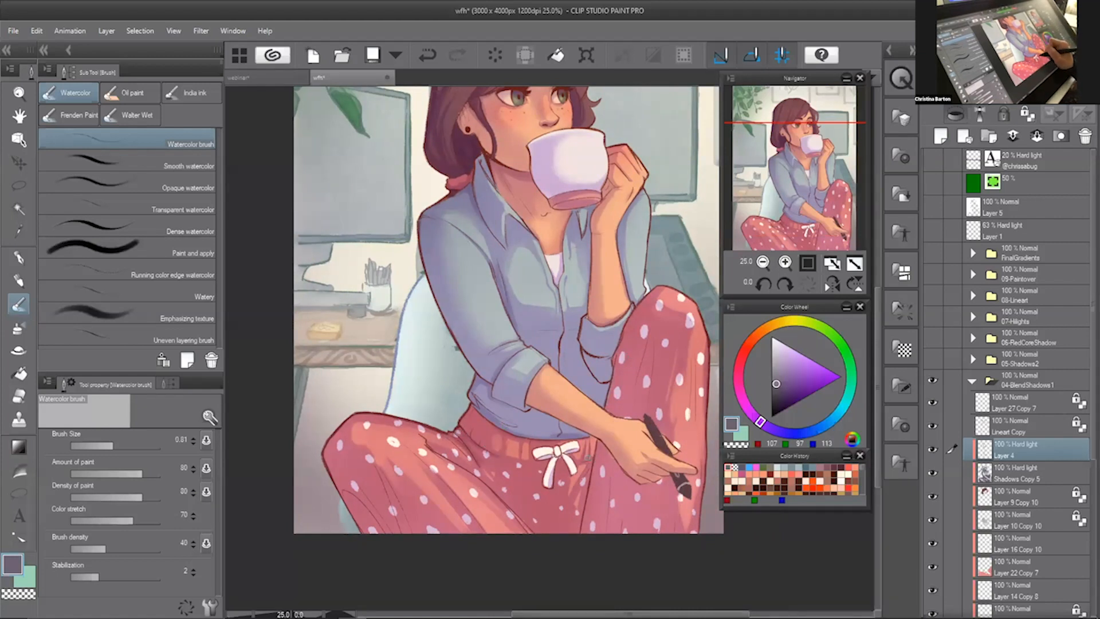
pyautogui.press('[')
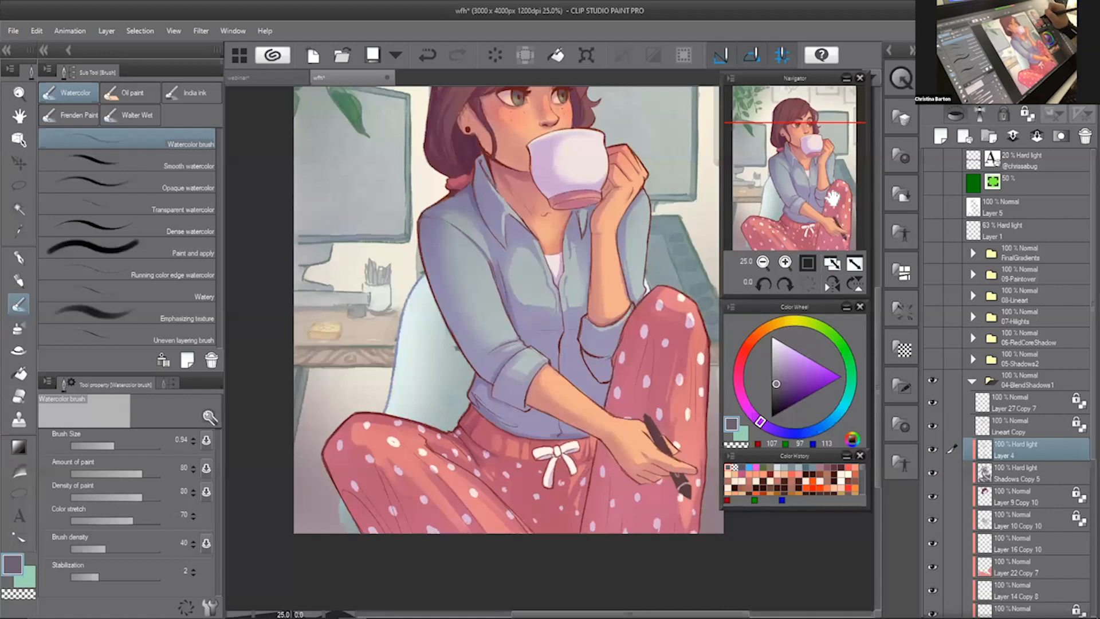
pyautogui.moveTo(833, 198); pyautogui.dragTo(809, 191)
pyautogui.moveTo(568, 367)
pyautogui.mouseDown()
pyautogui.moveTo(559, 374)
pyautogui.moveTo(584, 352)
pyautogui.mouseUp()
pyautogui.moveTo(511, 369)
pyautogui.mouseDown()
pyautogui.moveTo(551, 378)
pyautogui.moveTo(510, 359)
pyautogui.moveTo(520, 361)
pyautogui.moveTo(517, 381)
pyautogui.moveTo(528, 362)
pyautogui.mouseUp()
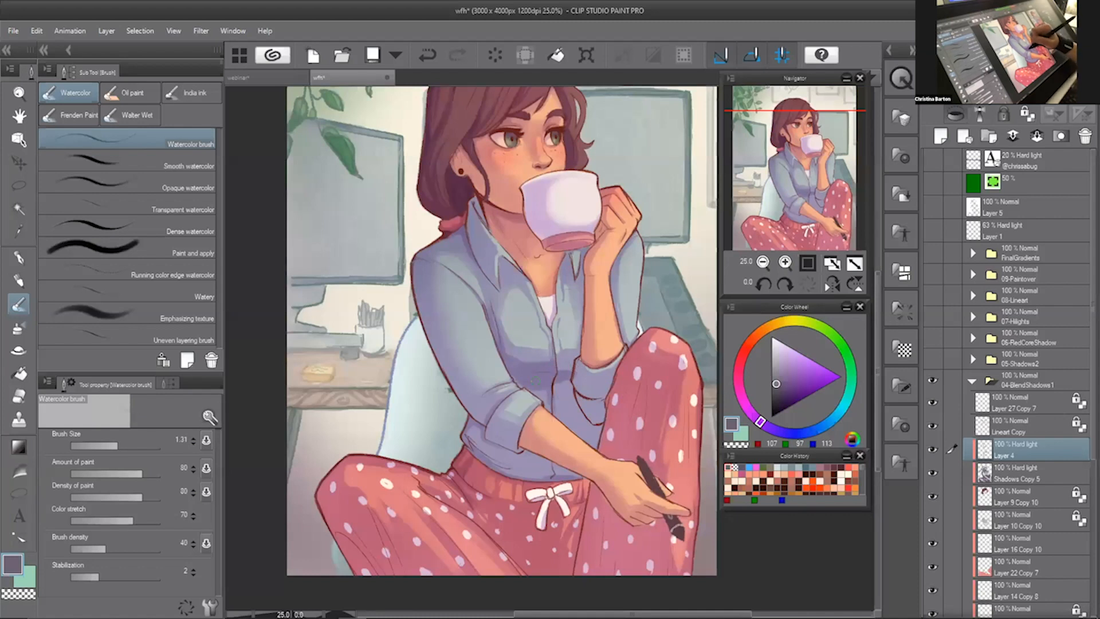
# - Switch the brush back and forth between the muted purple drawing colour and the transparent colour
pyautogui.press('c')
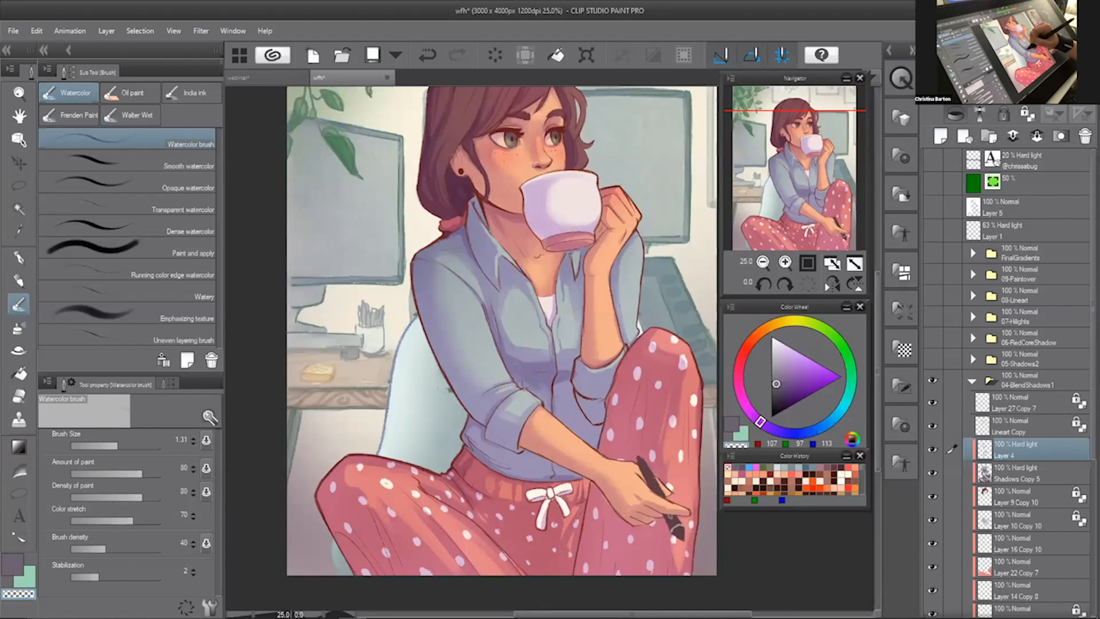
pyautogui.press('c')
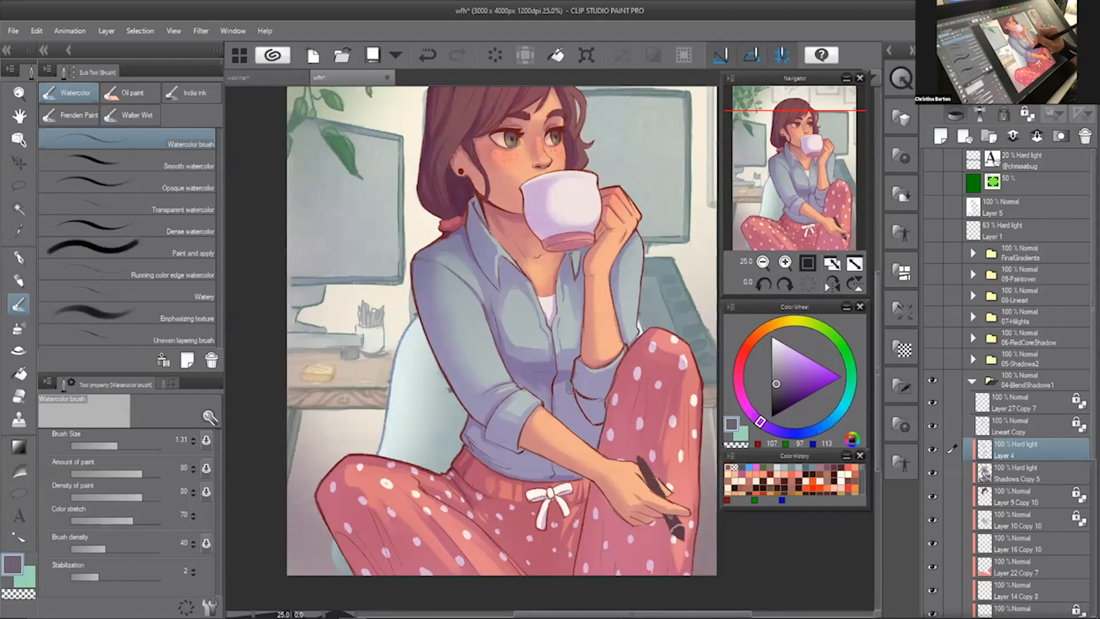
pyautogui.press('c')
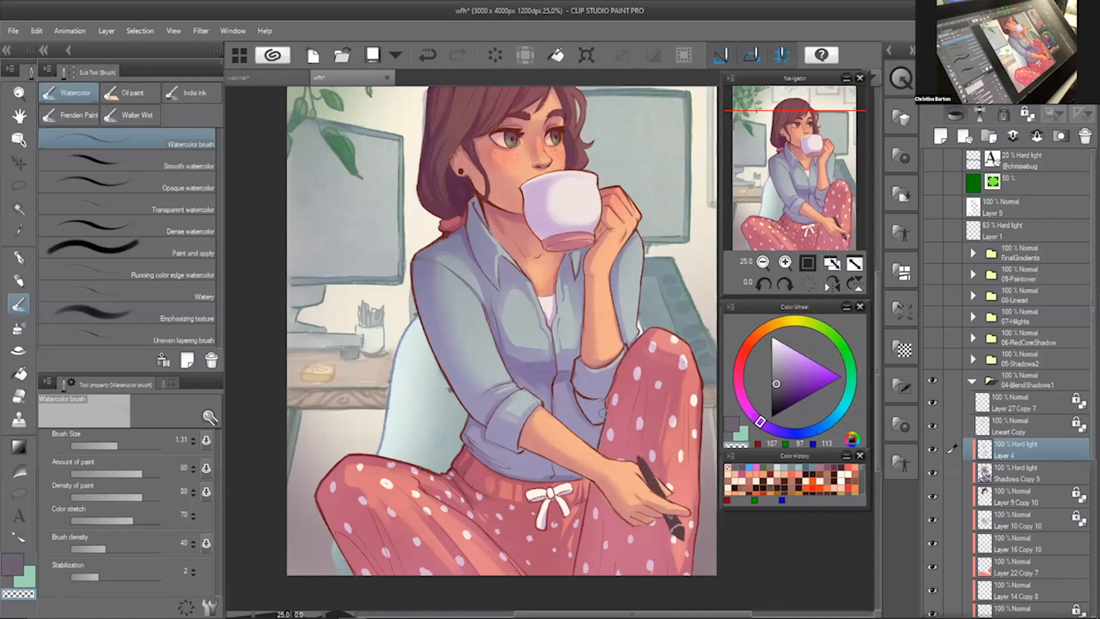
pyautogui.click(733, 424)
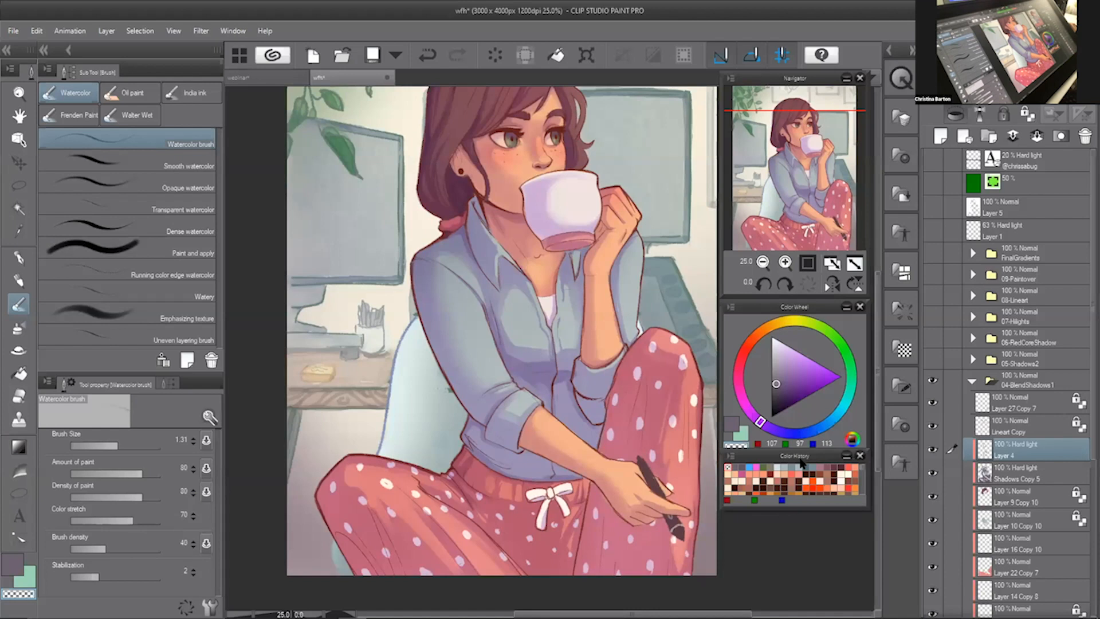
pyautogui.click(233, 31)
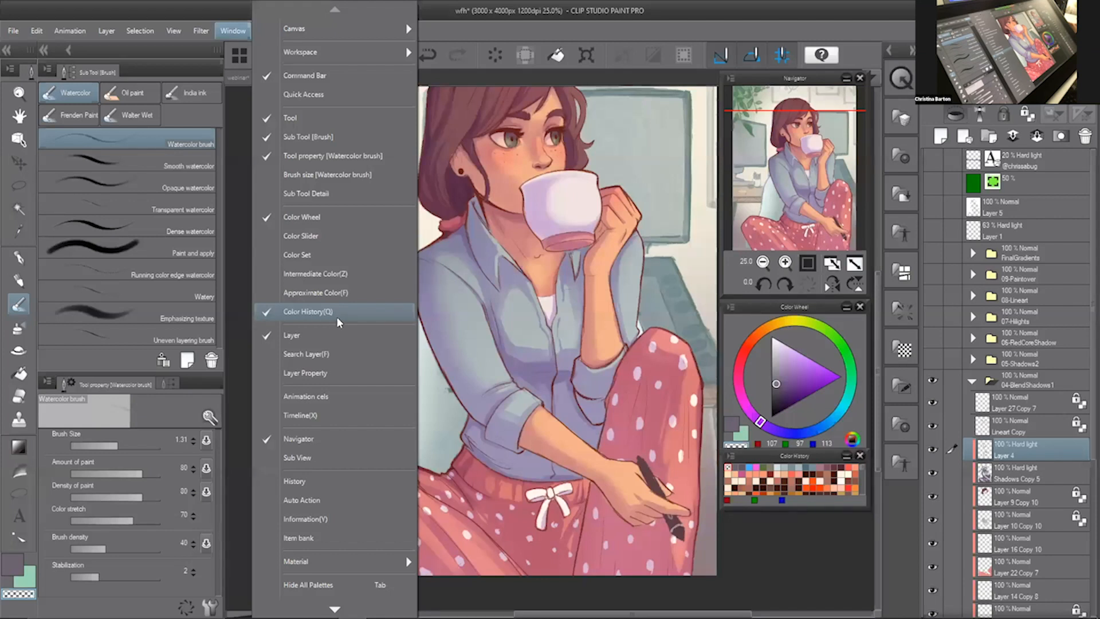
pyautogui.click(776, 540)
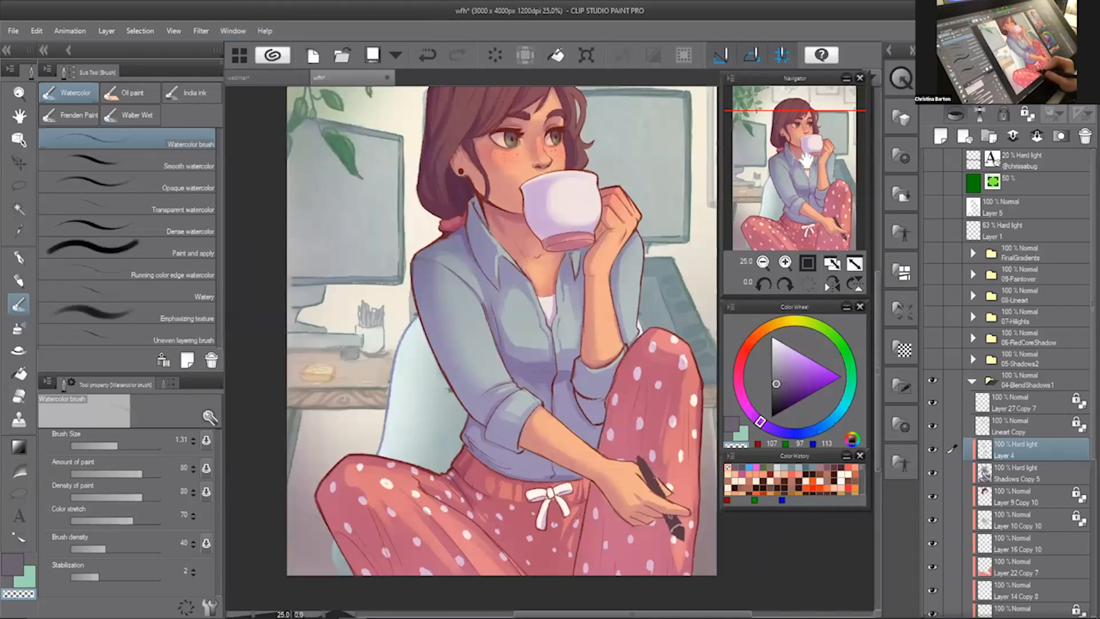
pyautogui.moveTo(807, 161); pyautogui.dragTo(812, 160)
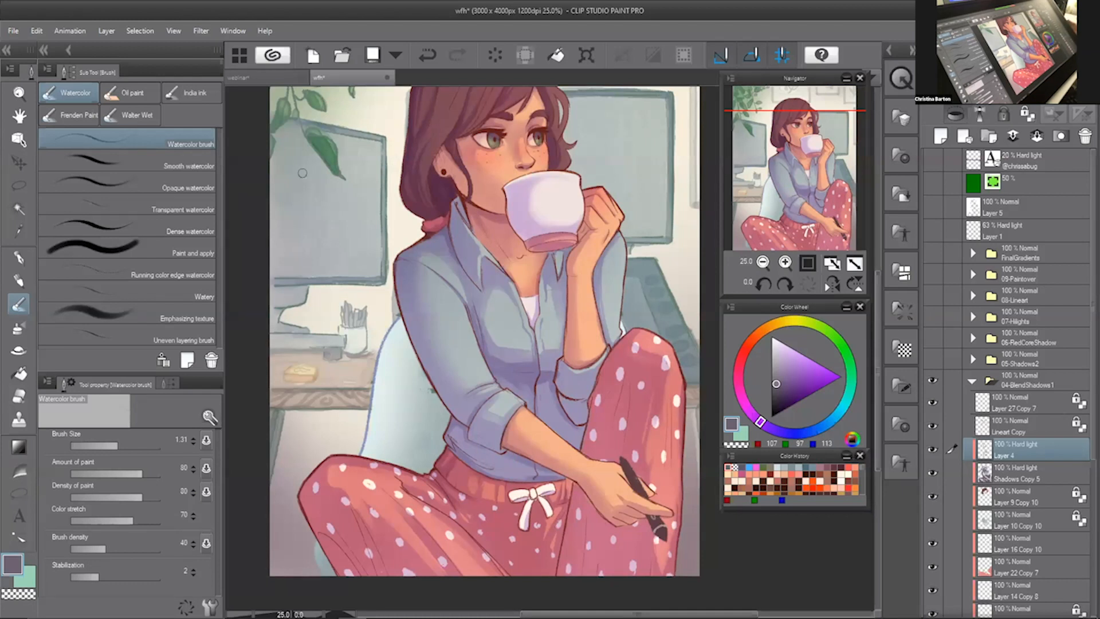
# - Show the Color Set palette over the canvas and enlarge it to reveal more swatches
pyautogui.click(227, 30)
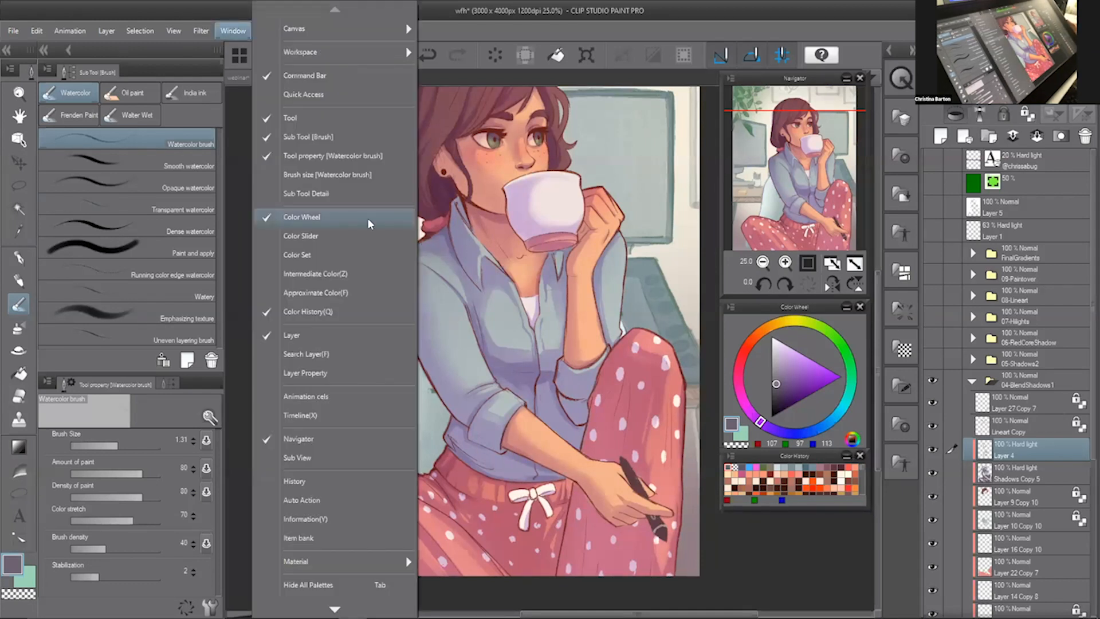
pyautogui.click(355, 259)
pyautogui.moveTo(817, 86); pyautogui.dragTo(394, 143)
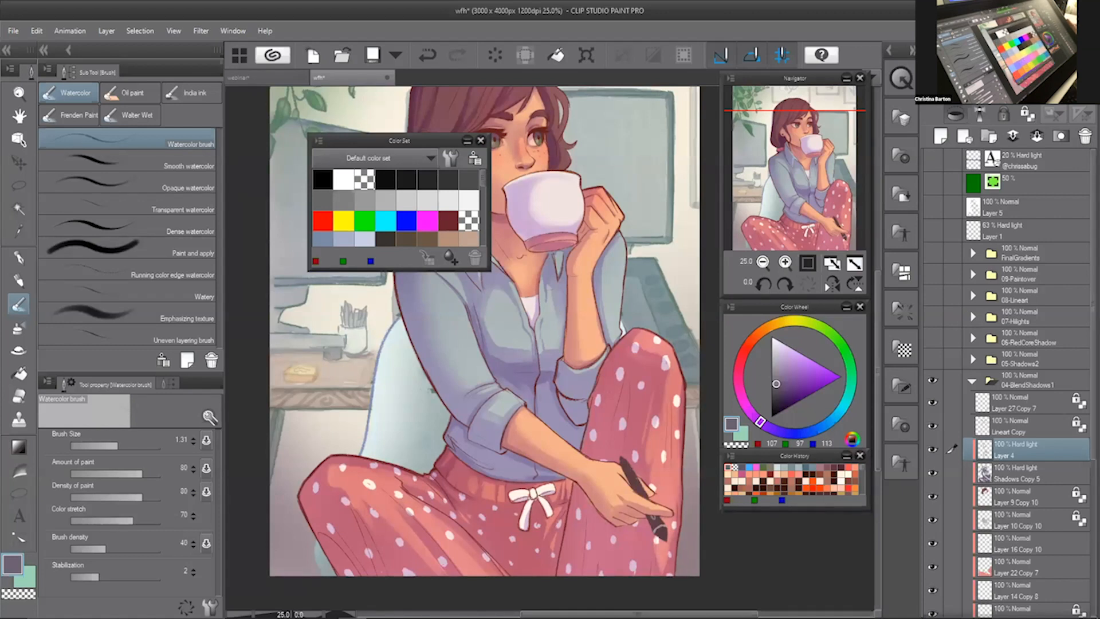
pyautogui.moveTo(489, 268); pyautogui.dragTo(705, 539)
# - Browse the BrightTone and PaleTone colour sets, return to Default color set, and close the palette
pyautogui.click(531, 163)
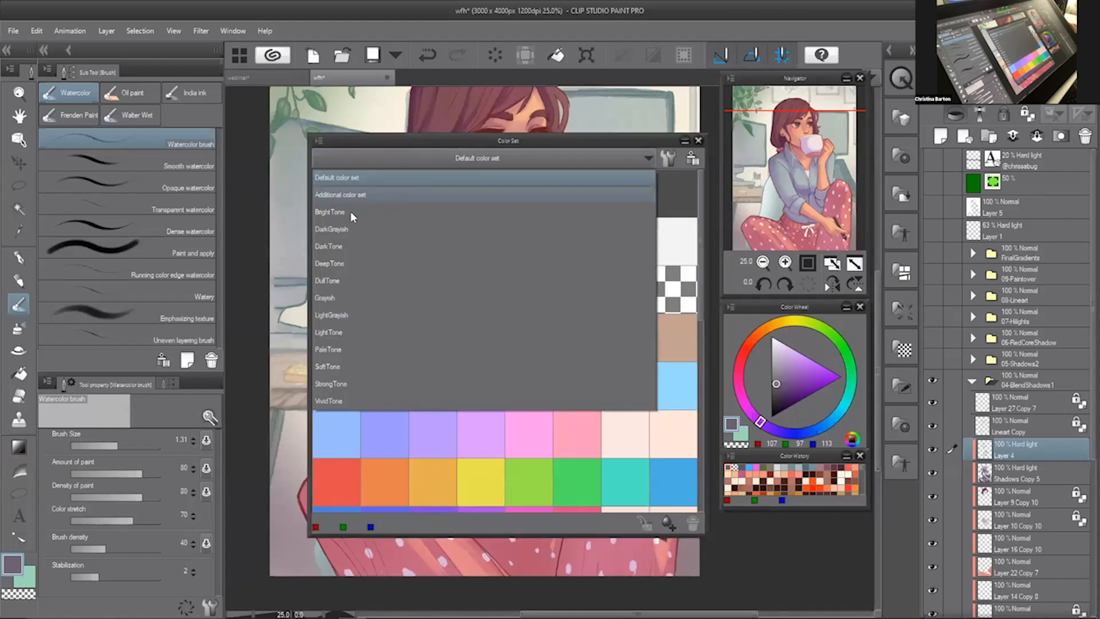
pyautogui.click(351, 212)
pyautogui.click(452, 158)
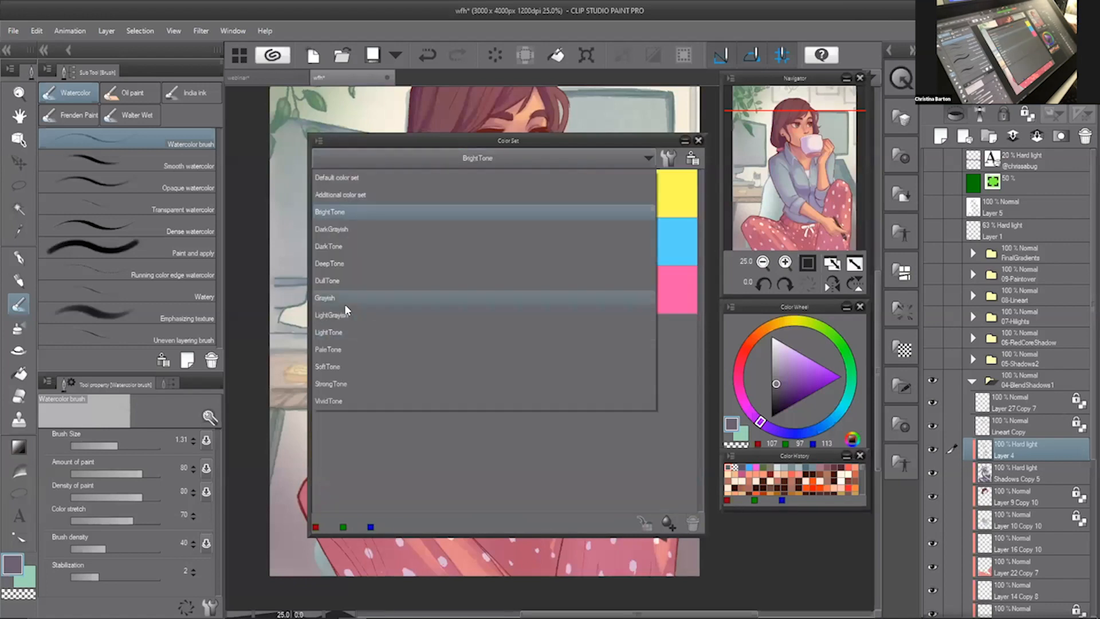
pyautogui.click(345, 304)
pyautogui.click(345, 351)
pyautogui.click(486, 154)
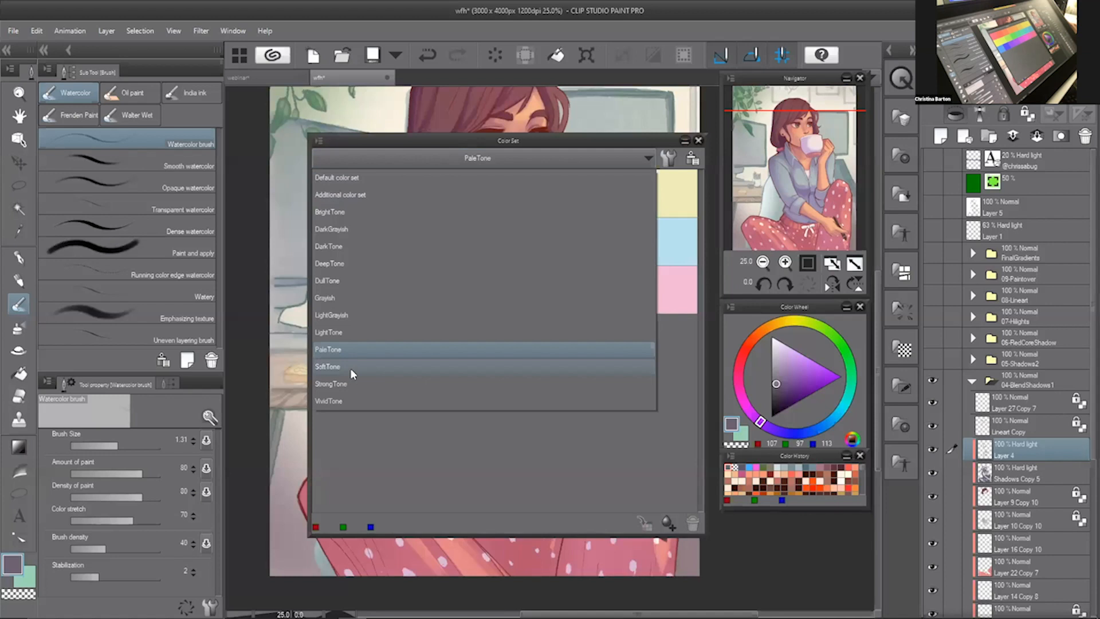
pyautogui.click(335, 178)
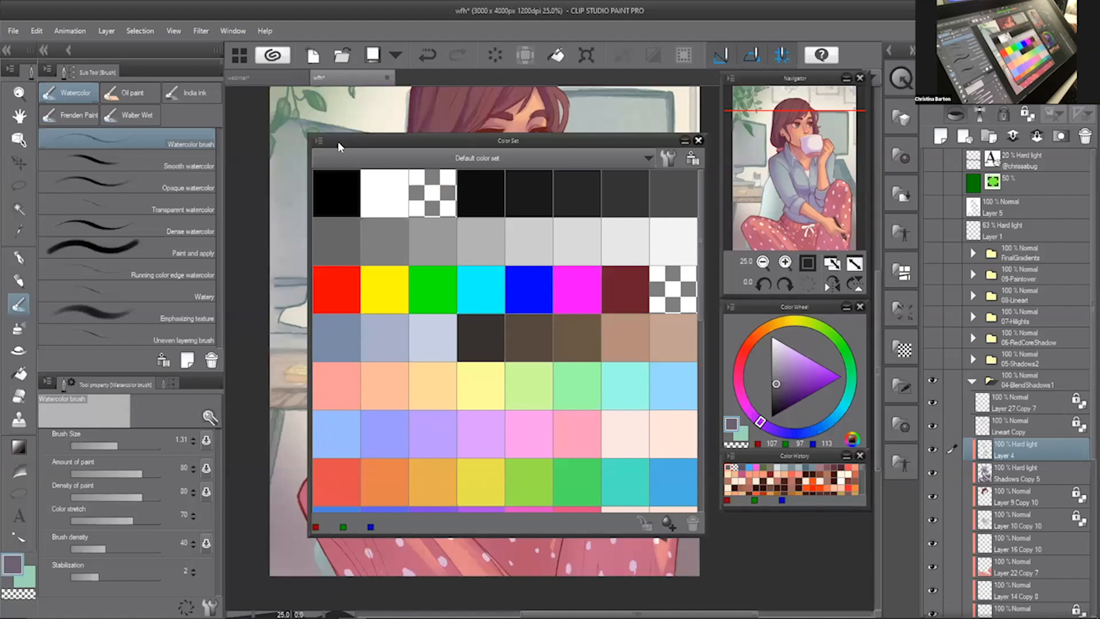
pyautogui.moveTo(338, 141); pyautogui.dragTo(240, 156)
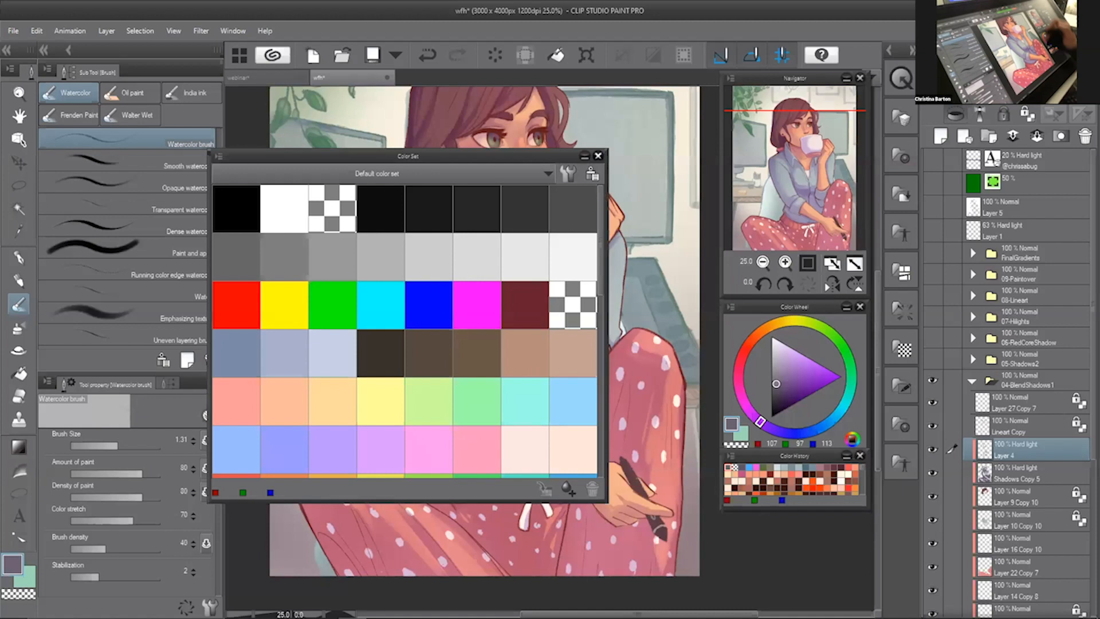
pyautogui.click(598, 156)
# - Paint shadow strokes around the neck, collar and the shirt front beside the raised forearm, undoing one stroke
pyautogui.moveTo(788, 180); pyautogui.dragTo(802, 180)
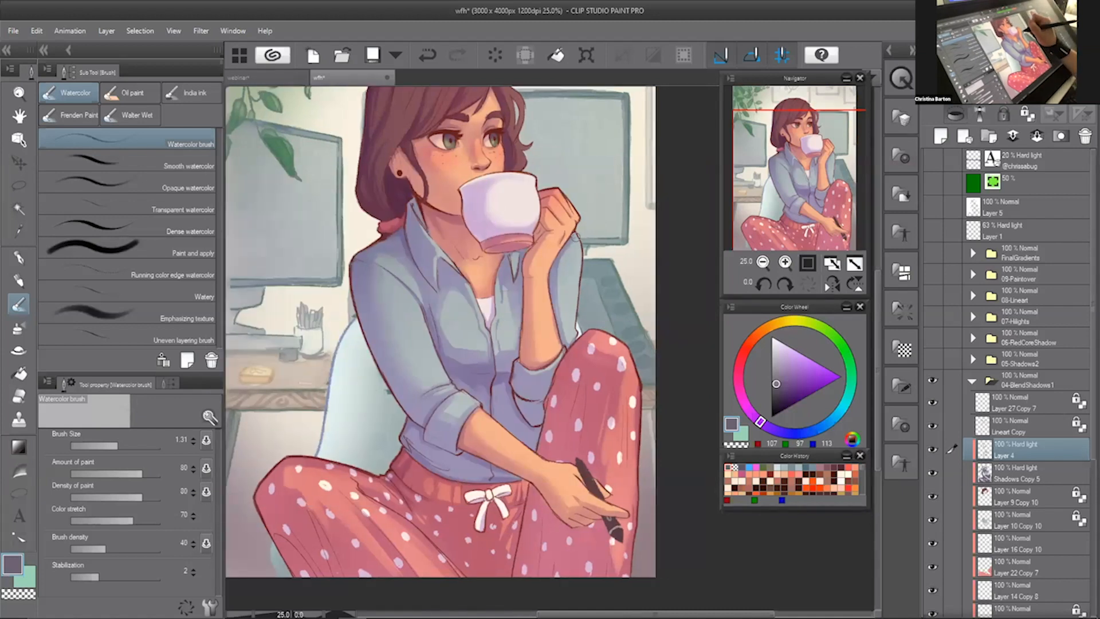
pyautogui.moveTo(507, 265); pyautogui.dragTo(517, 280)
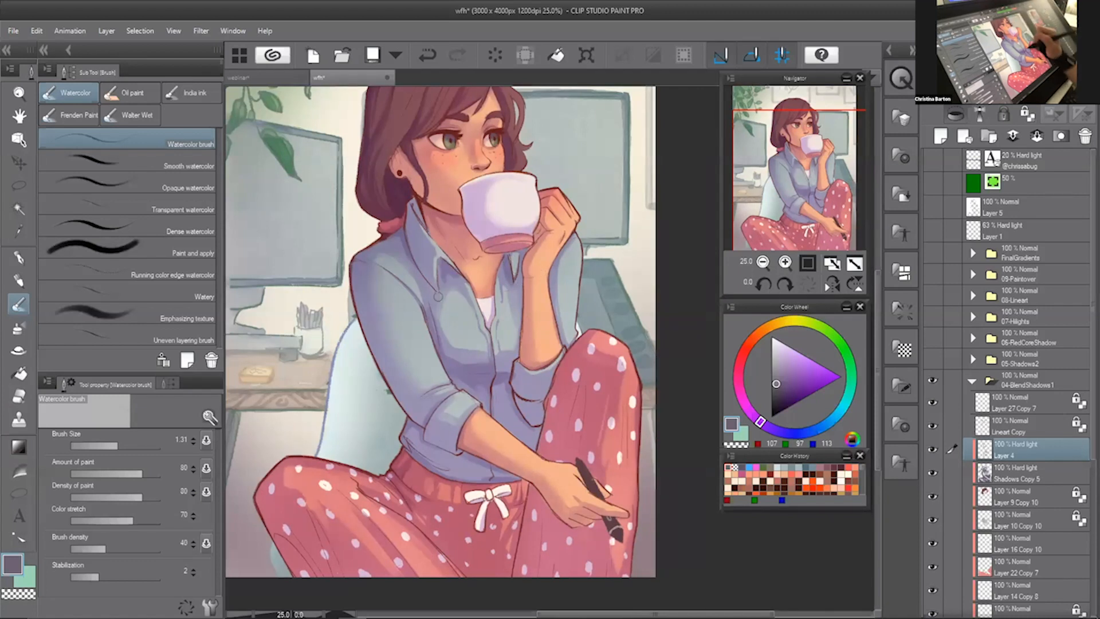
pyautogui.hotkey('ctrl', 'z')
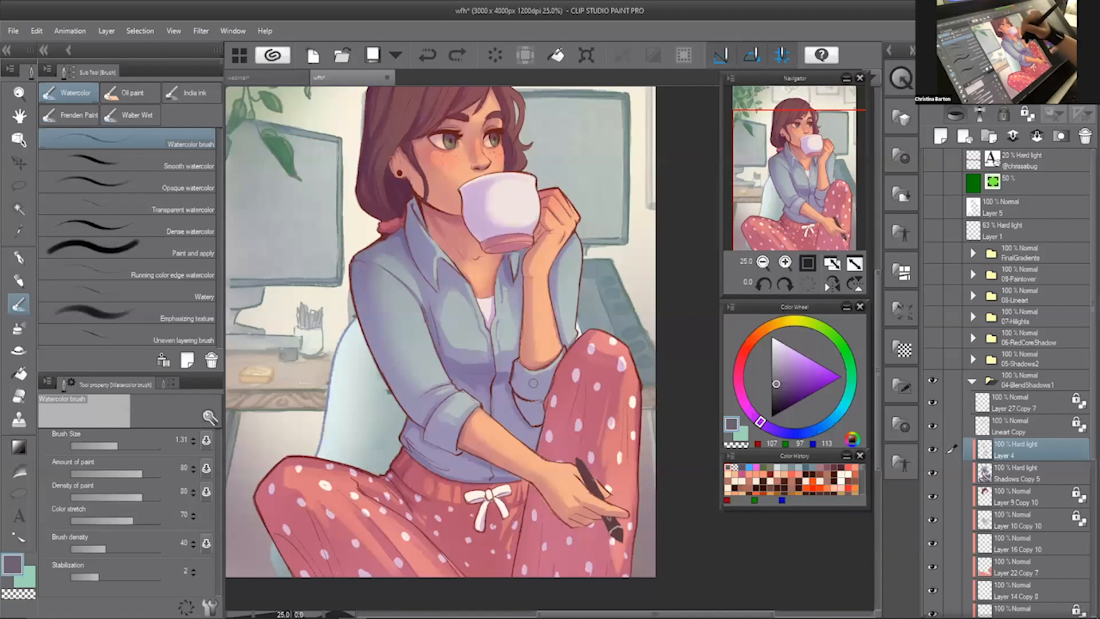
pyautogui.moveTo(450, 265); pyautogui.dragTo(466, 282)
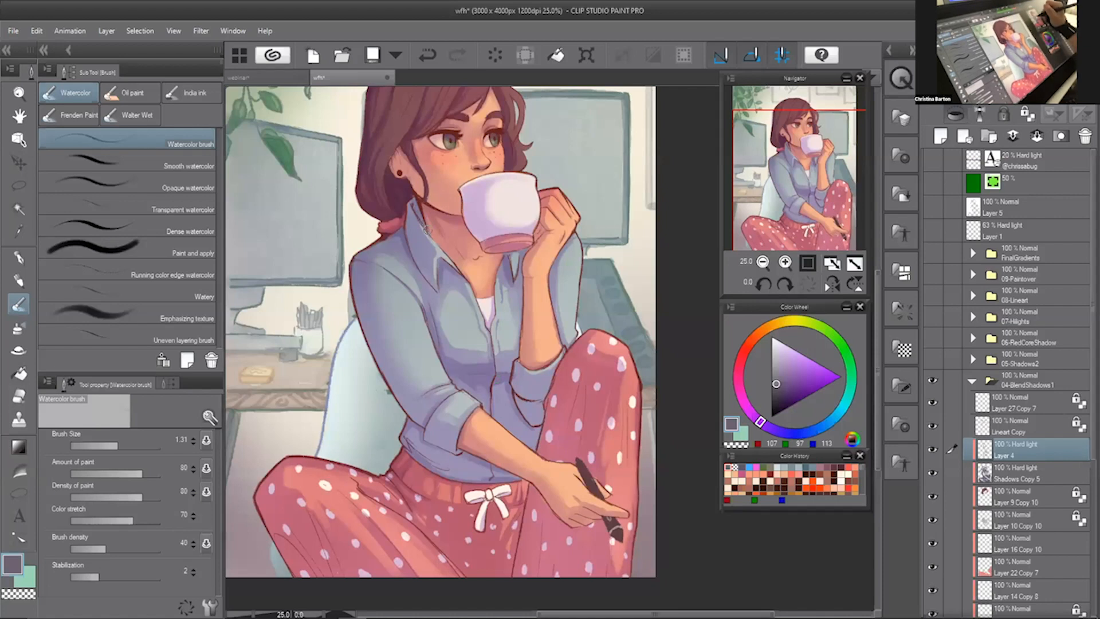
pyautogui.moveTo(809, 179); pyautogui.dragTo(812, 162)
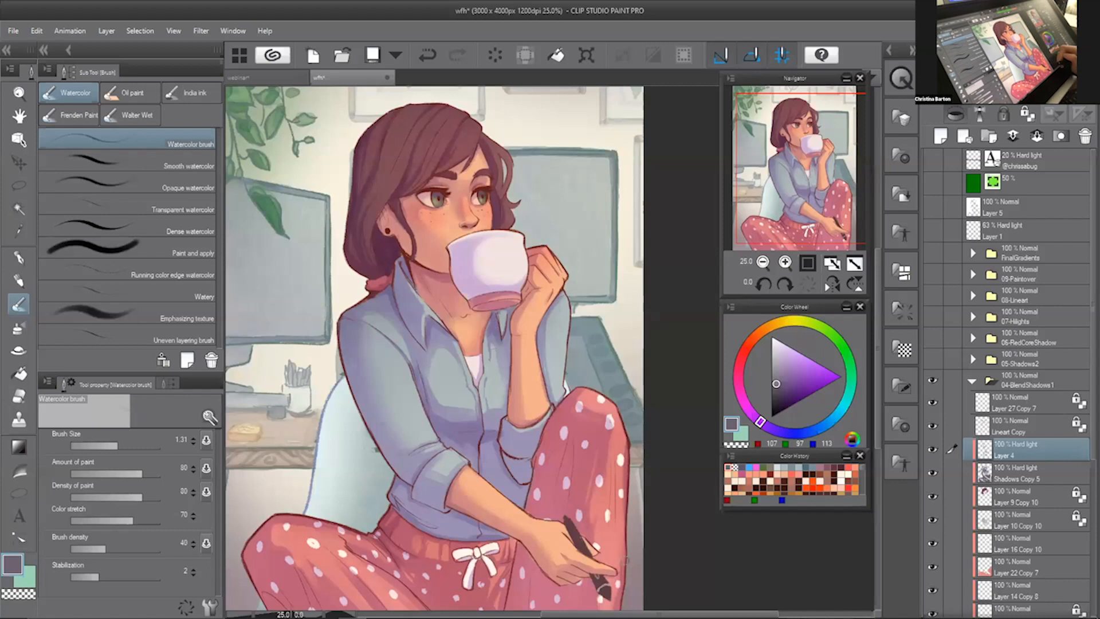
pyautogui.moveTo(508, 335); pyautogui.dragTo(508, 360)
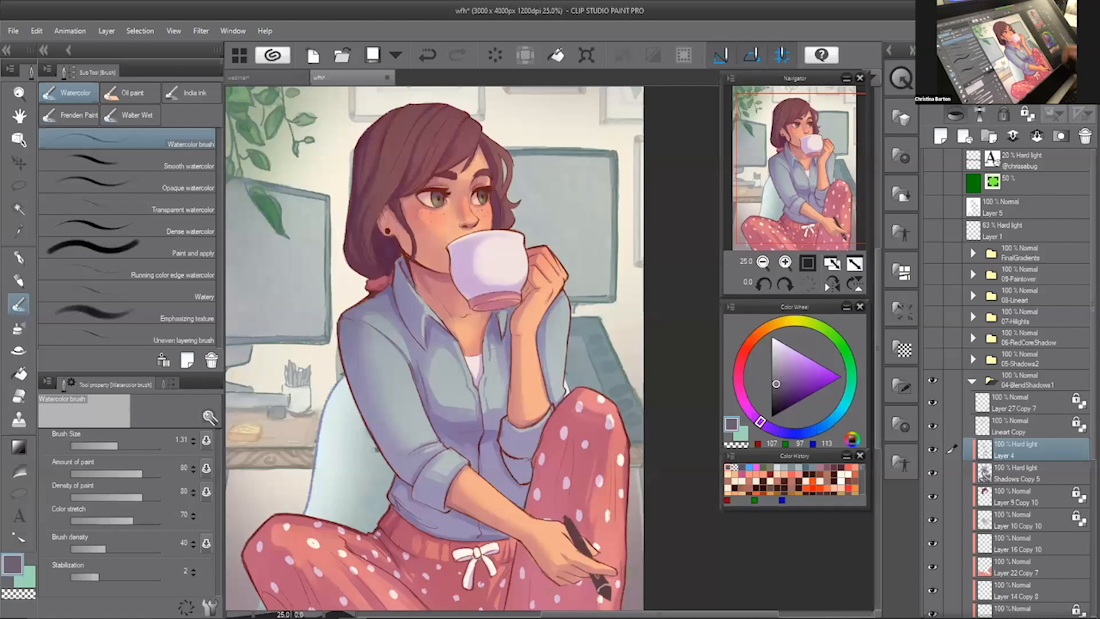
# - Review the whole illustration, and undo and redo the last shadow stroke to compare its effect
pyautogui.click(763, 263)
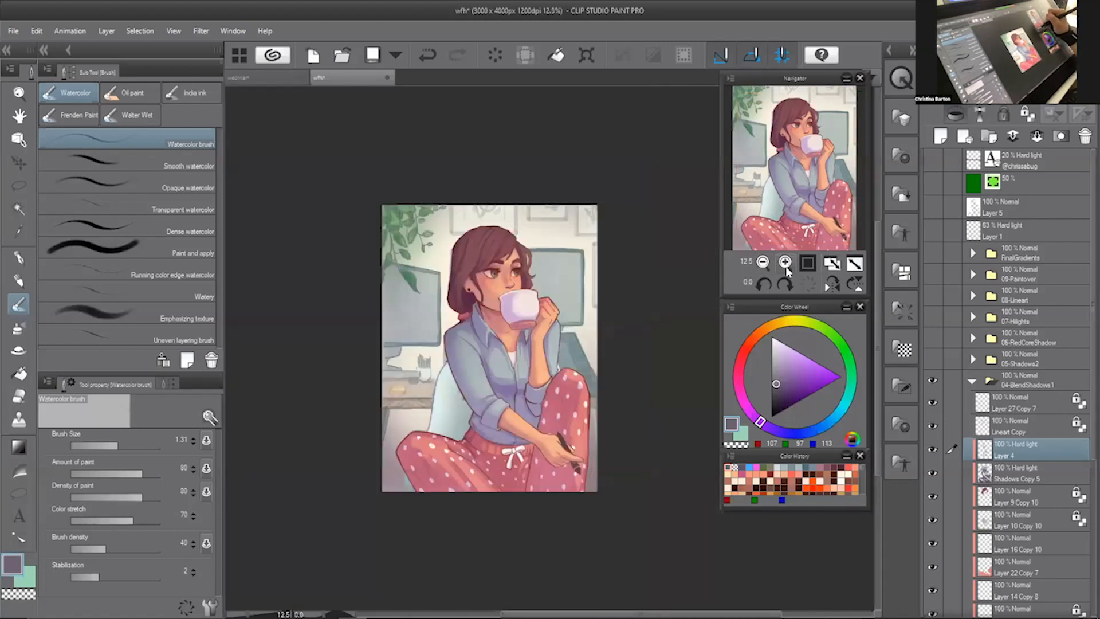
pyautogui.click(786, 263)
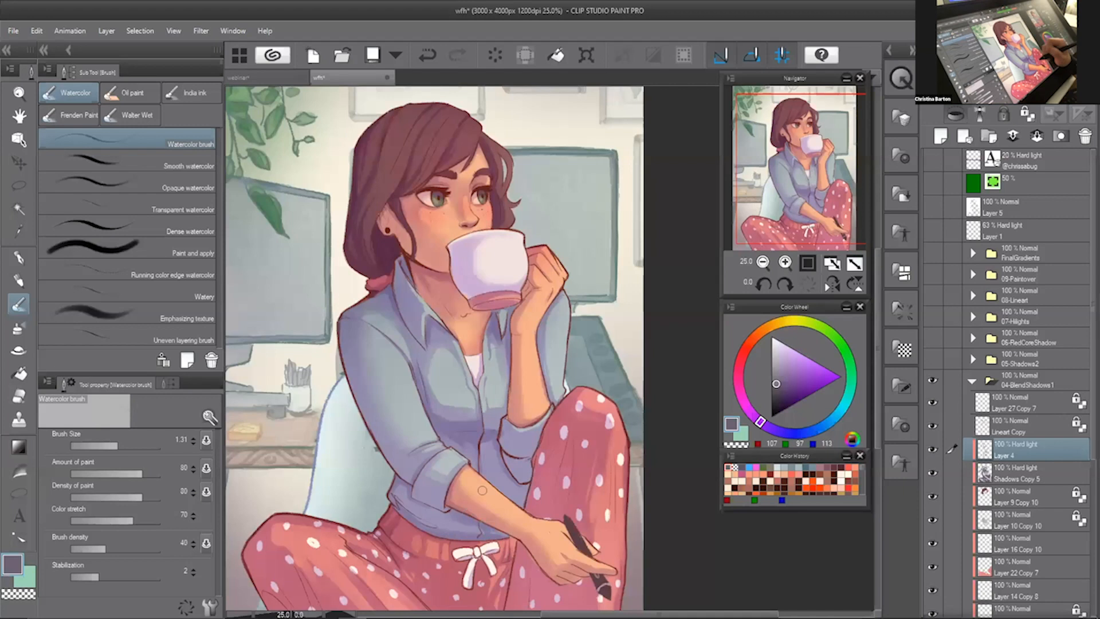
pyautogui.hotkey('ctrl', 'z')
pyautogui.hotkey('ctrl', 'y')
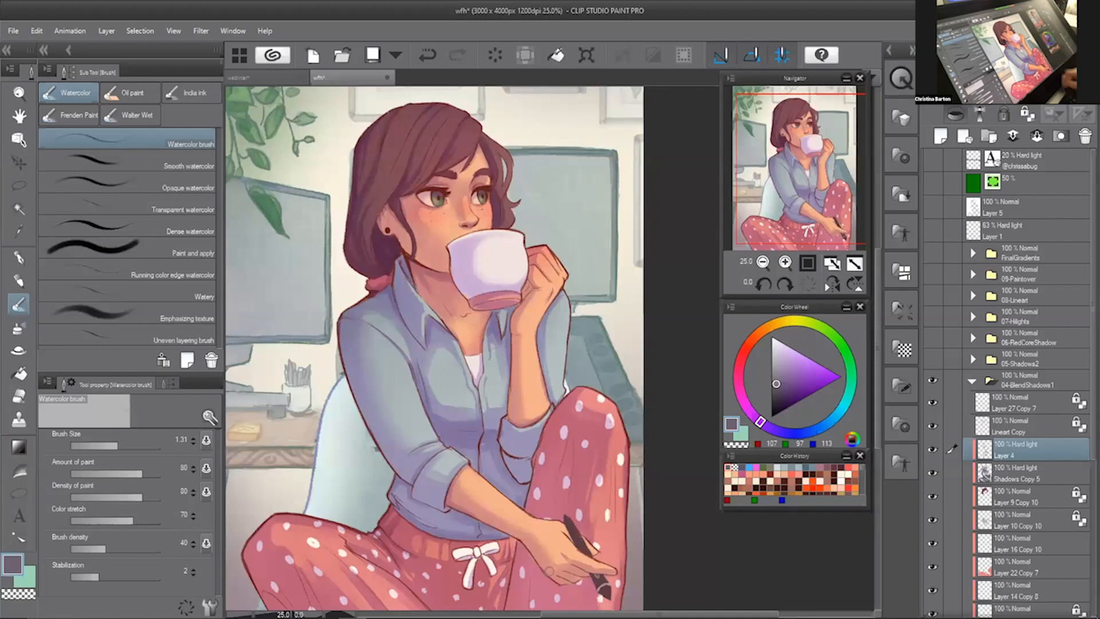
# - Switch the brush to the transparent colour and back to the muted purple
pyautogui.press('c')
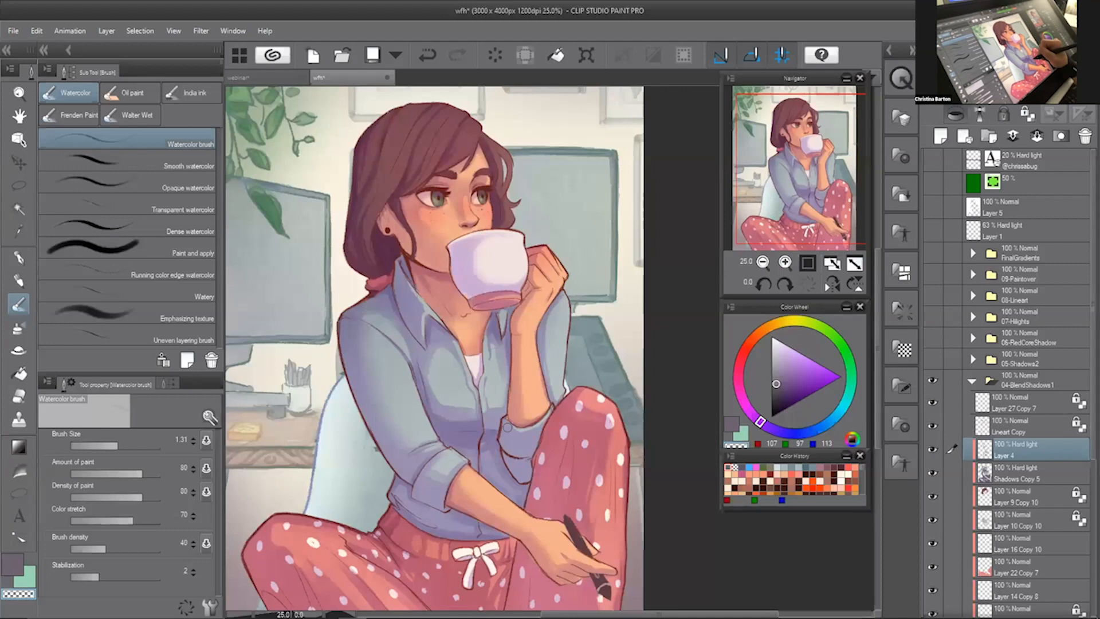
pyautogui.press('c')
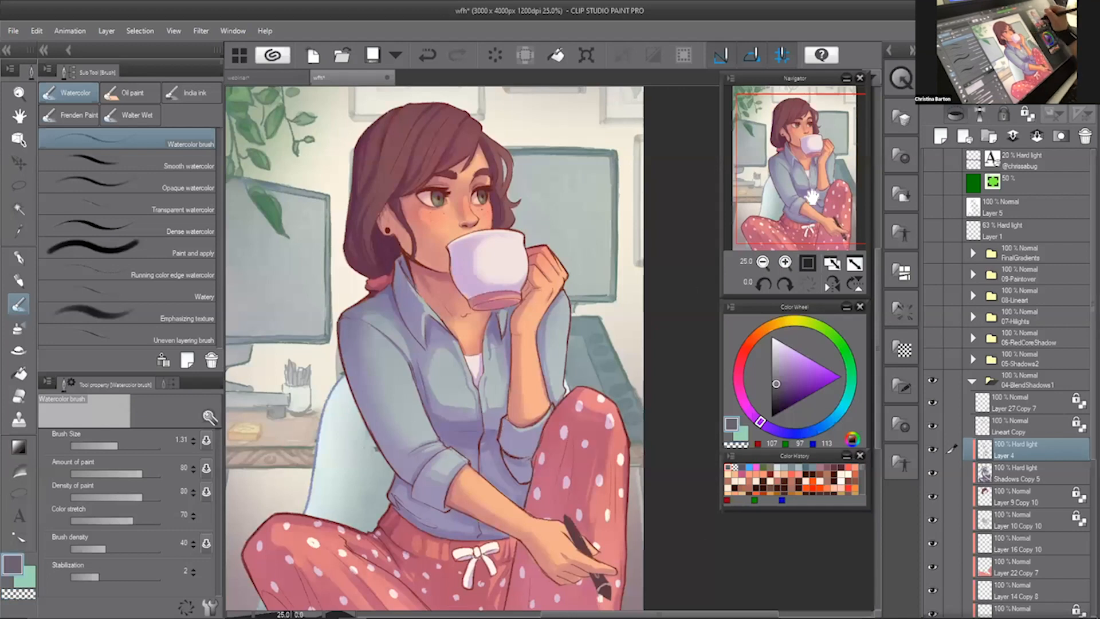
pyautogui.moveTo(523, 176); pyautogui.dragTo(527, 174)
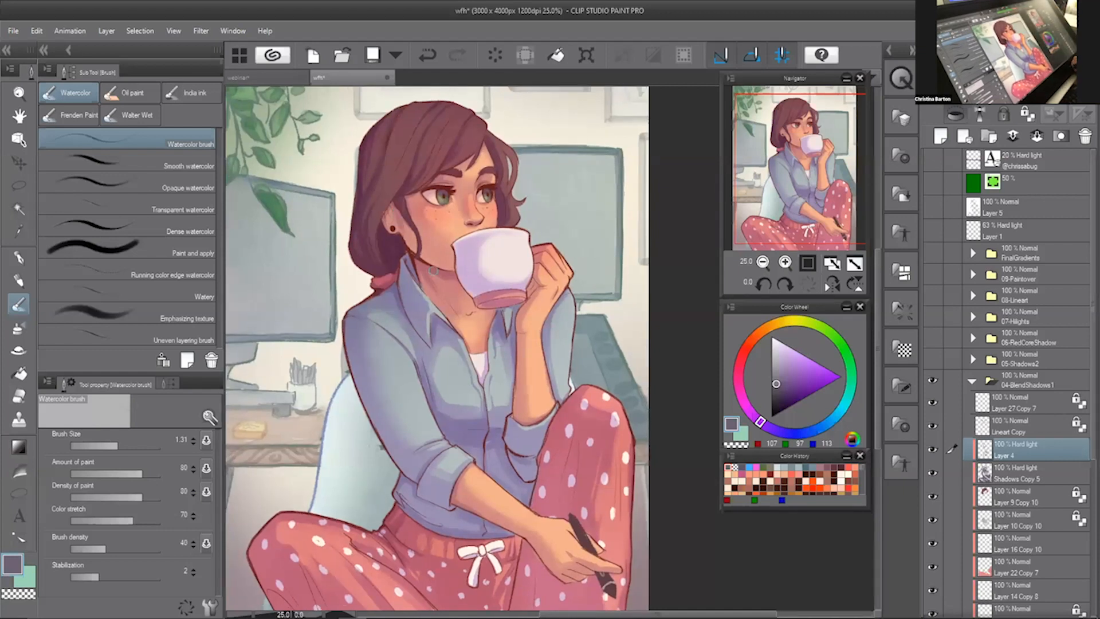
pyautogui.moveTo(810, 206); pyautogui.dragTo(804, 197)
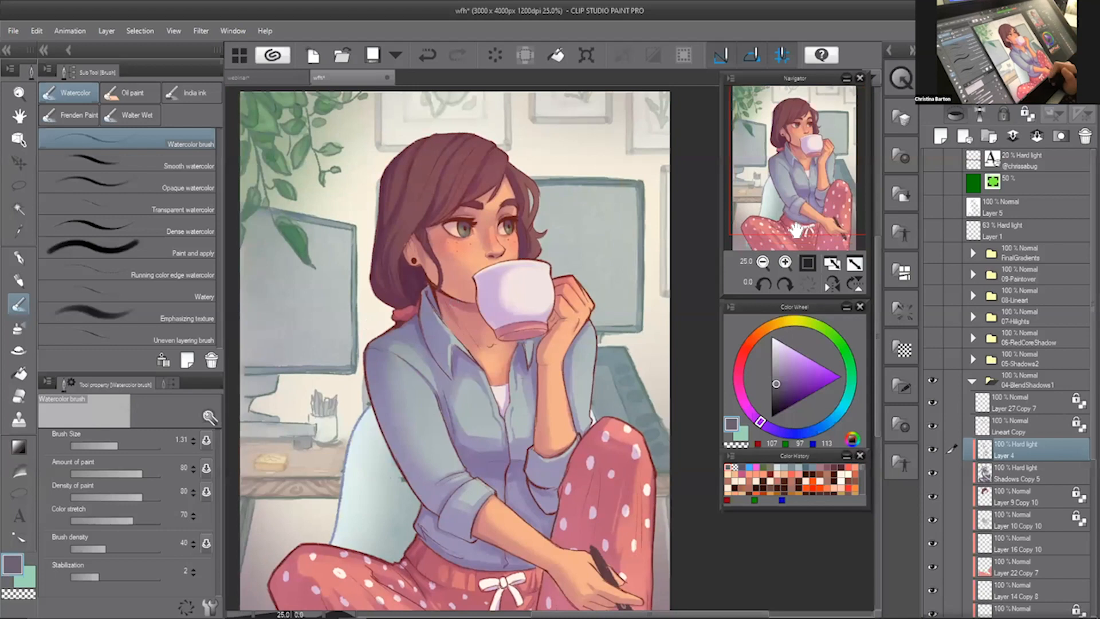
# - Collapse and hide the 04-BlendShadows1 folder, previewing the 05-Shadows2 folder briefly in its place
pyautogui.click(973, 383)
pyautogui.click(933, 381)
pyautogui.click(933, 358)
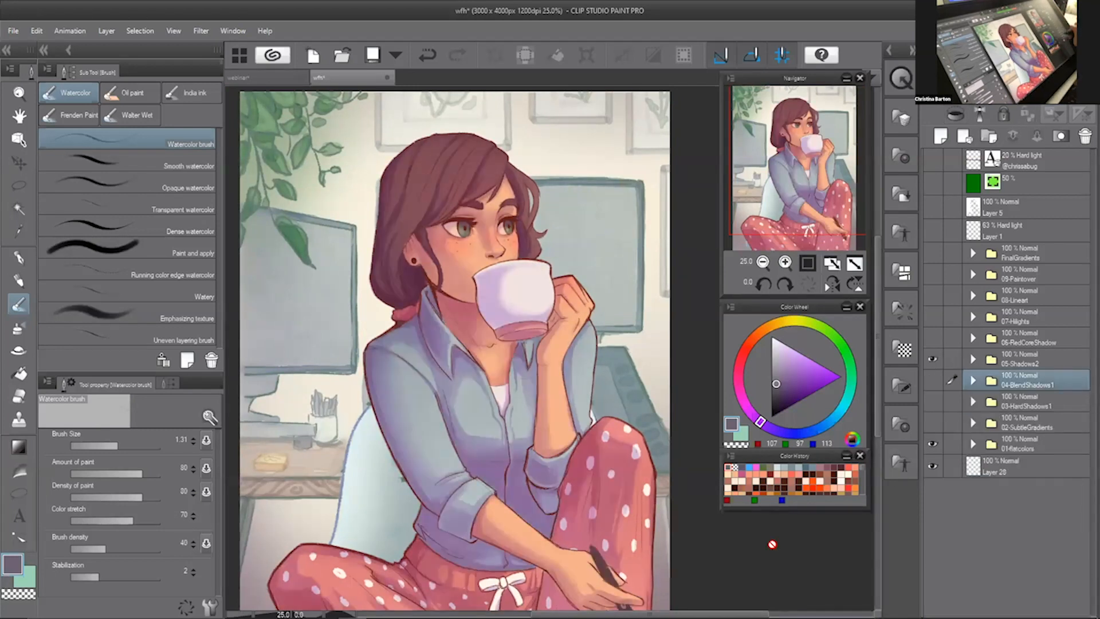
pyautogui.click(933, 360)
# - Show the 03-HardShadows1 and 05-Shadows2 folders together and make 05-Shadows2 the active folder
pyautogui.click(933, 403)
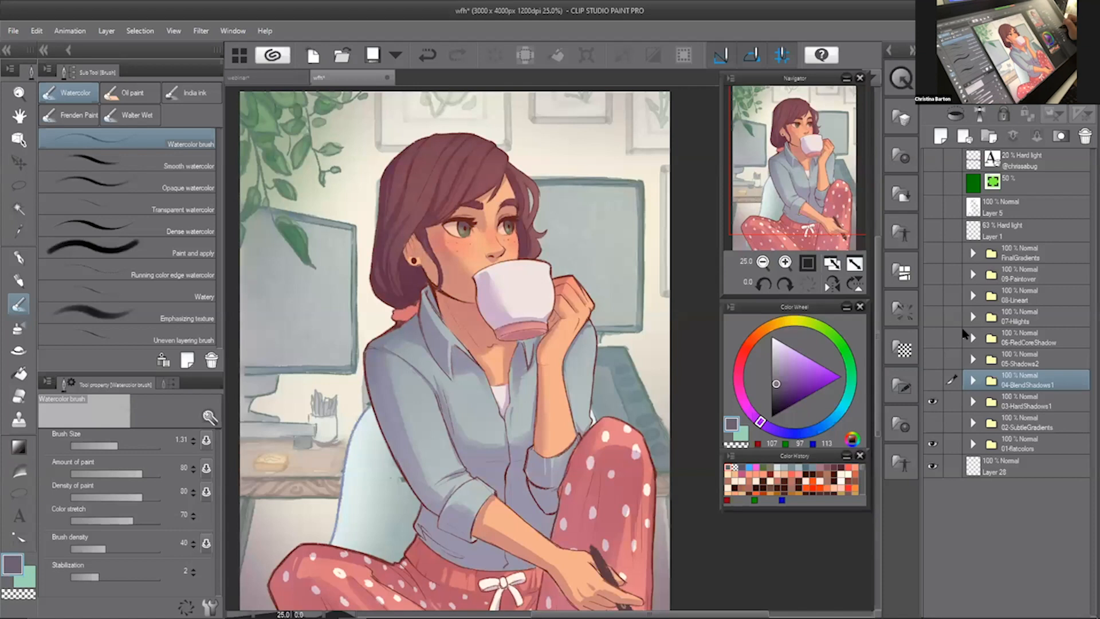
pyautogui.click(934, 359)
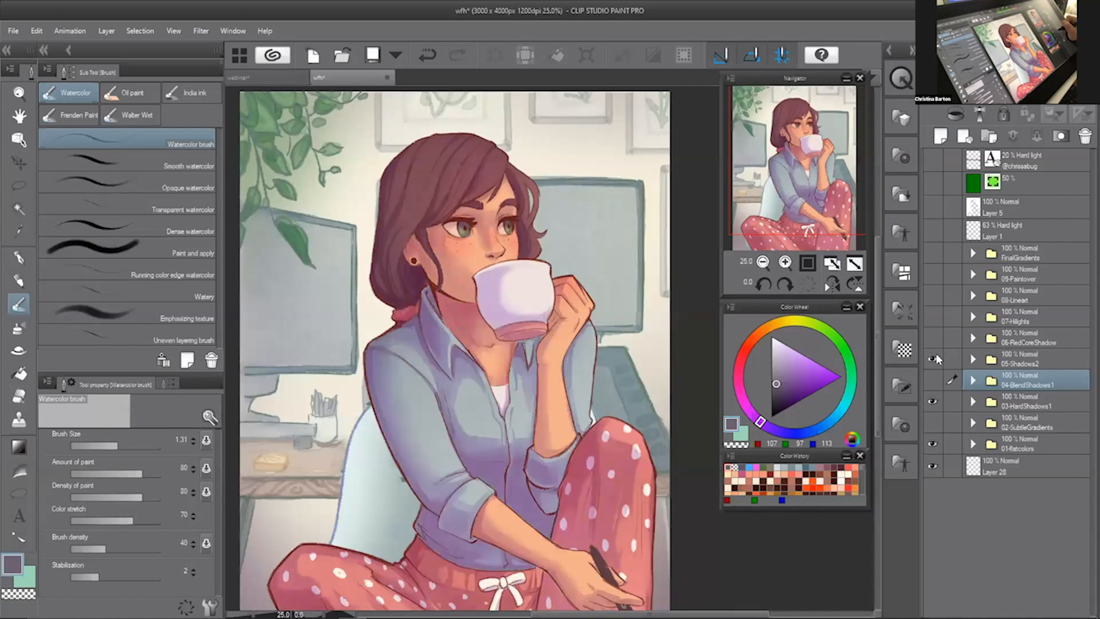
pyautogui.click(1051, 365)
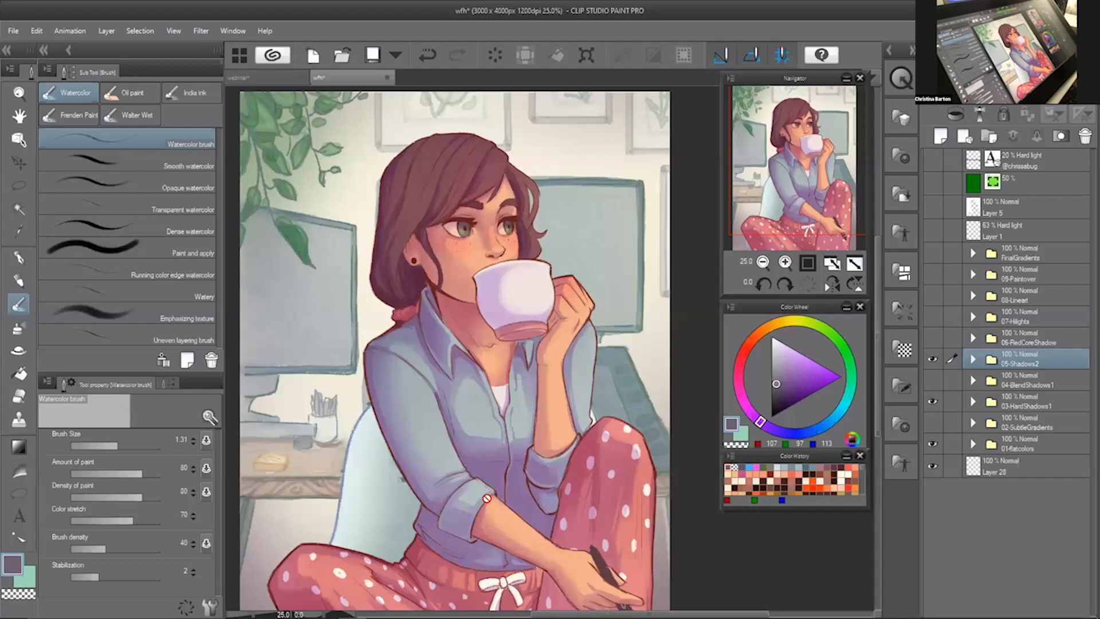
# - Open the 05-Shadows2 folder, add a new layer above its Shadows2 layer clipped to the layer below, and choose the Soft airbrush
pyautogui.click(744, 355)
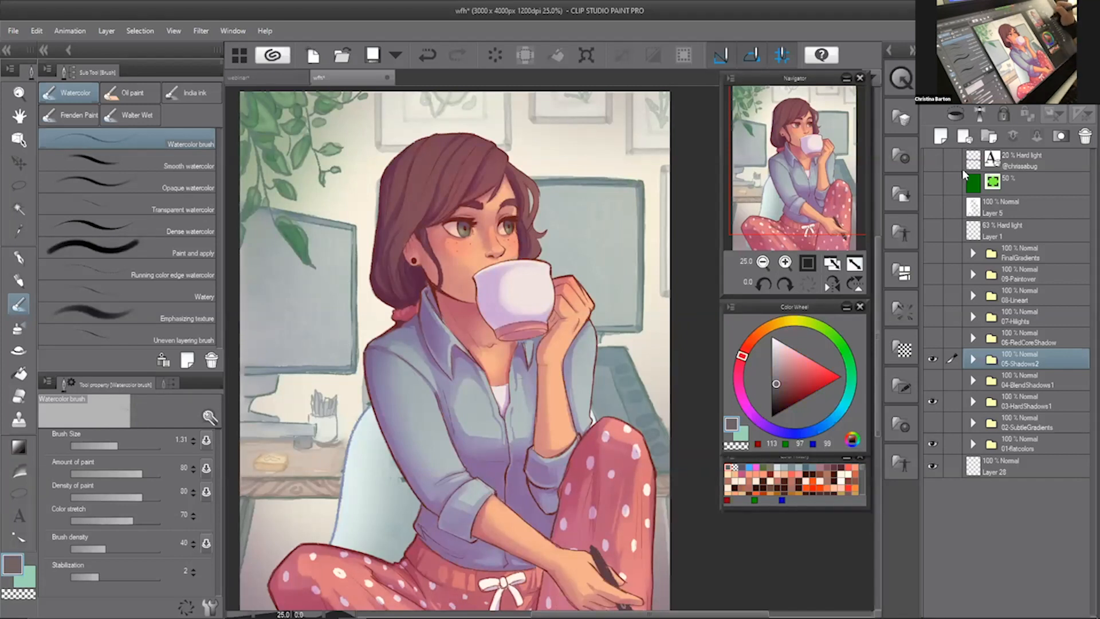
pyautogui.click(973, 359)
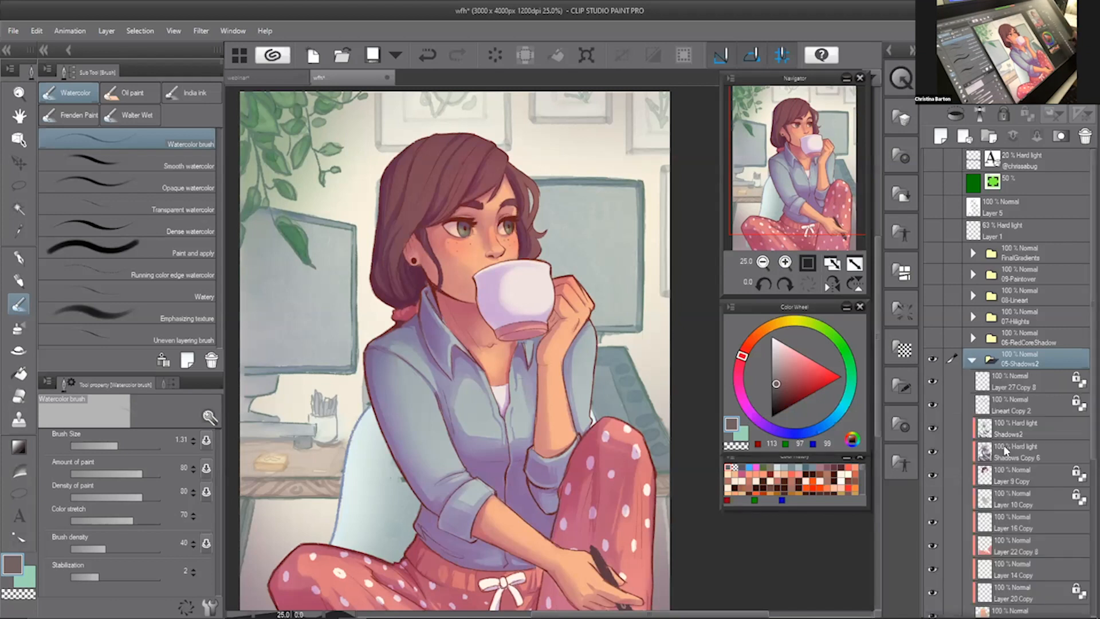
pyautogui.hotkey('ctrl', 'shift', 'n')
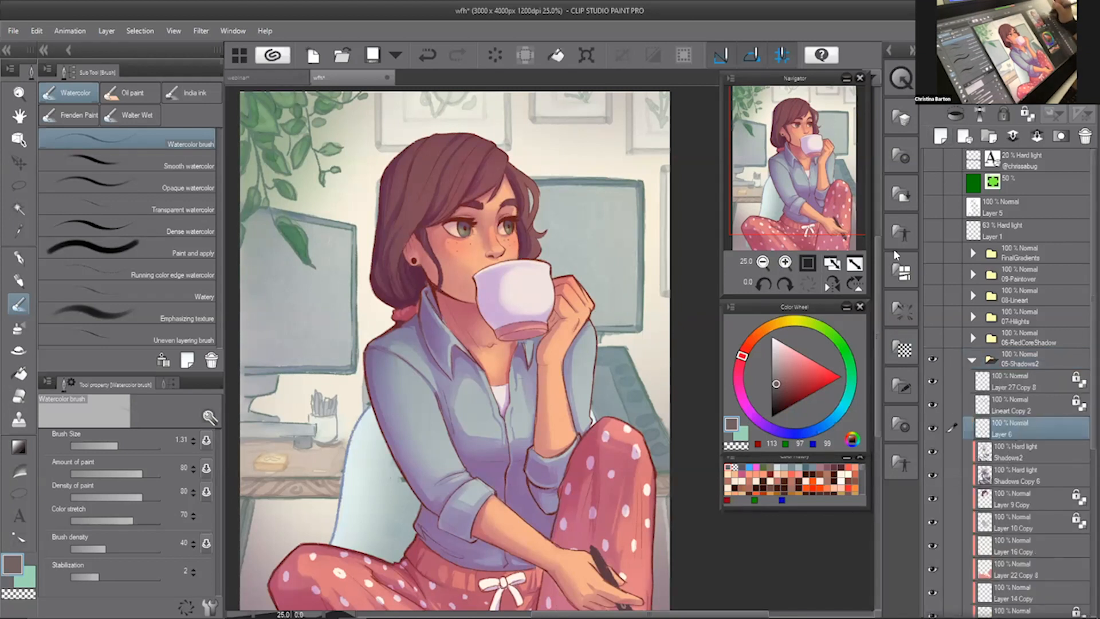
pyautogui.press('b')
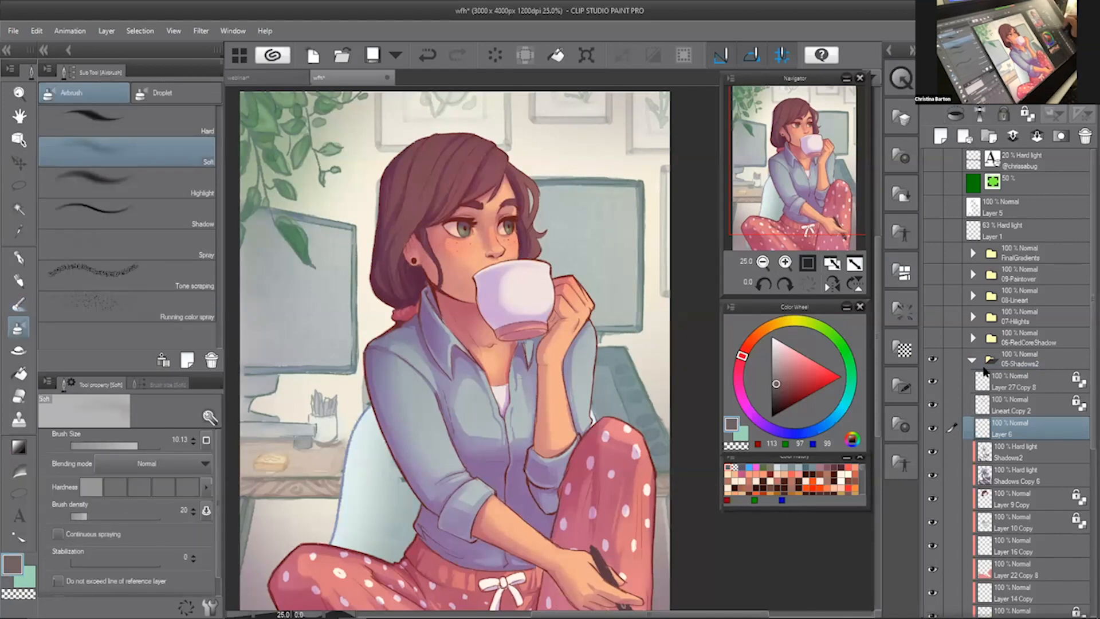
pyautogui.click(957, 114)
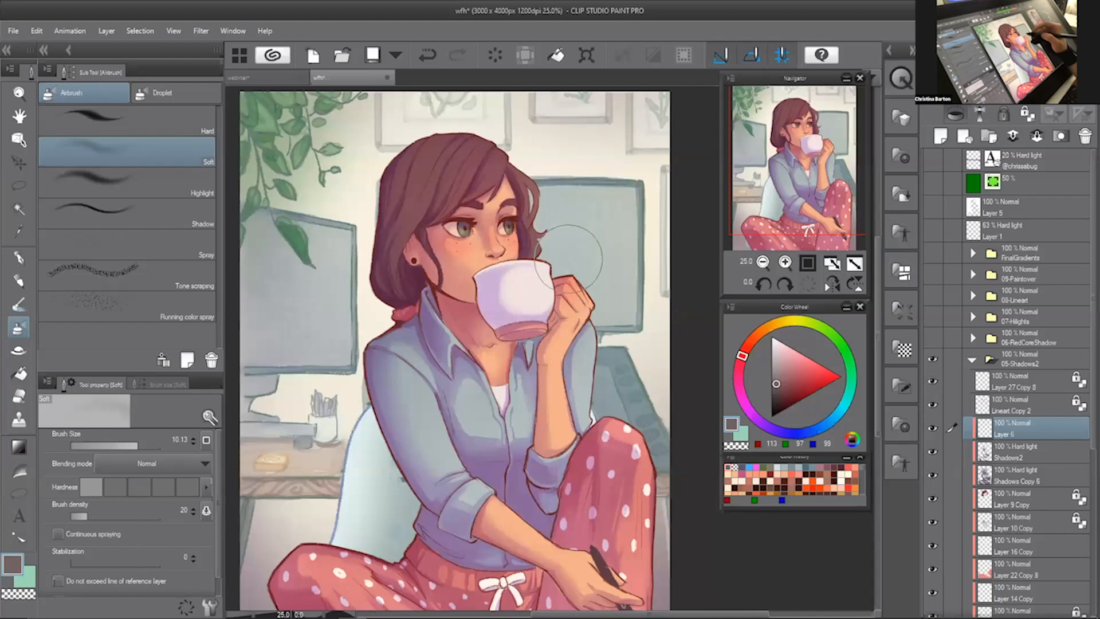
# - Pick a bright orange-red (RGB 241, 76, 65) and set the new clipped layer's blending mode to Overlay
pyautogui.click(748, 345)
pyautogui.click(811, 369)
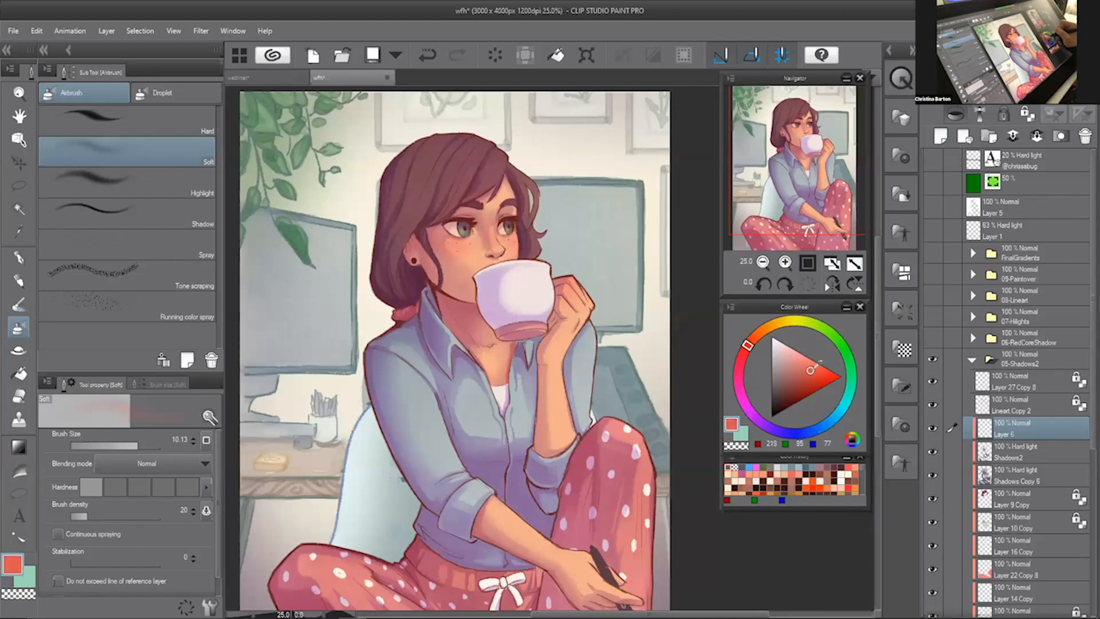
pyautogui.click(819, 368)
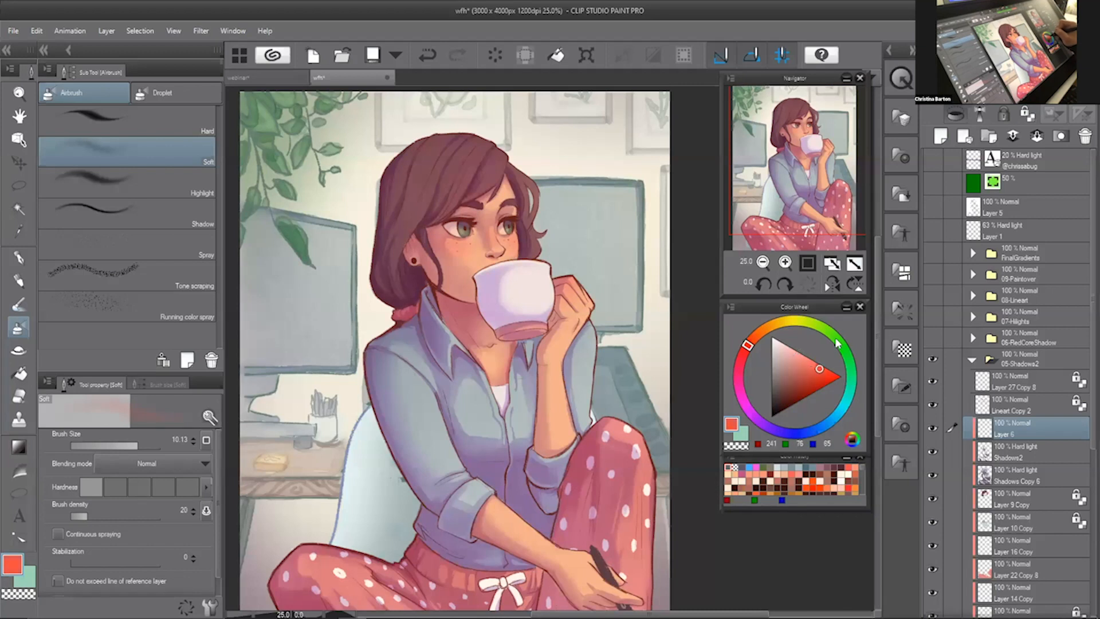
pyautogui.click(963, 96)
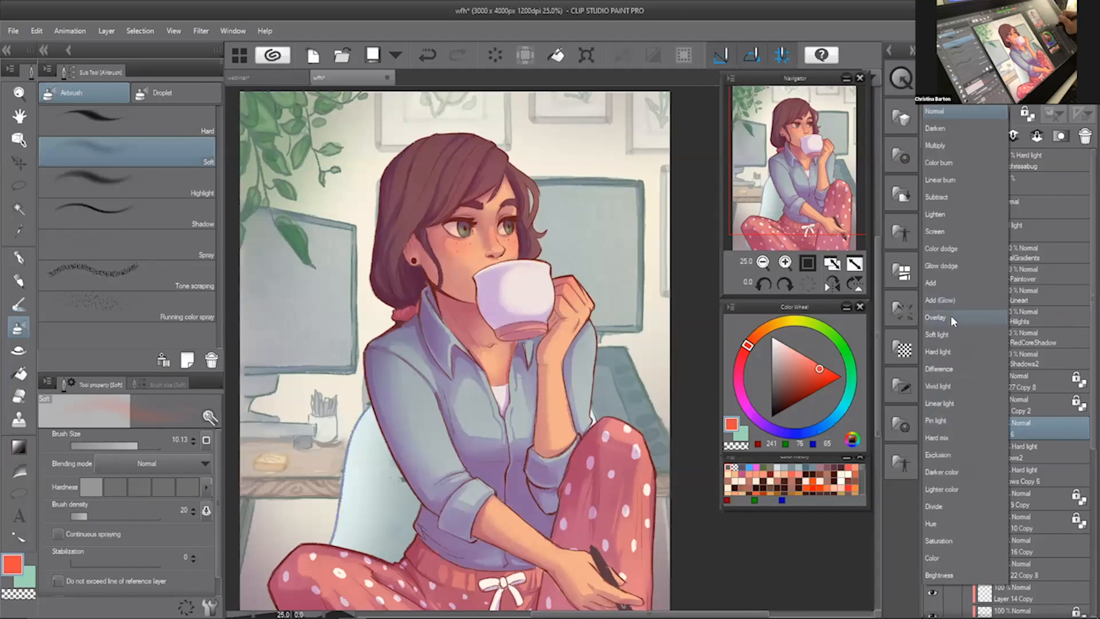
pyautogui.click(951, 317)
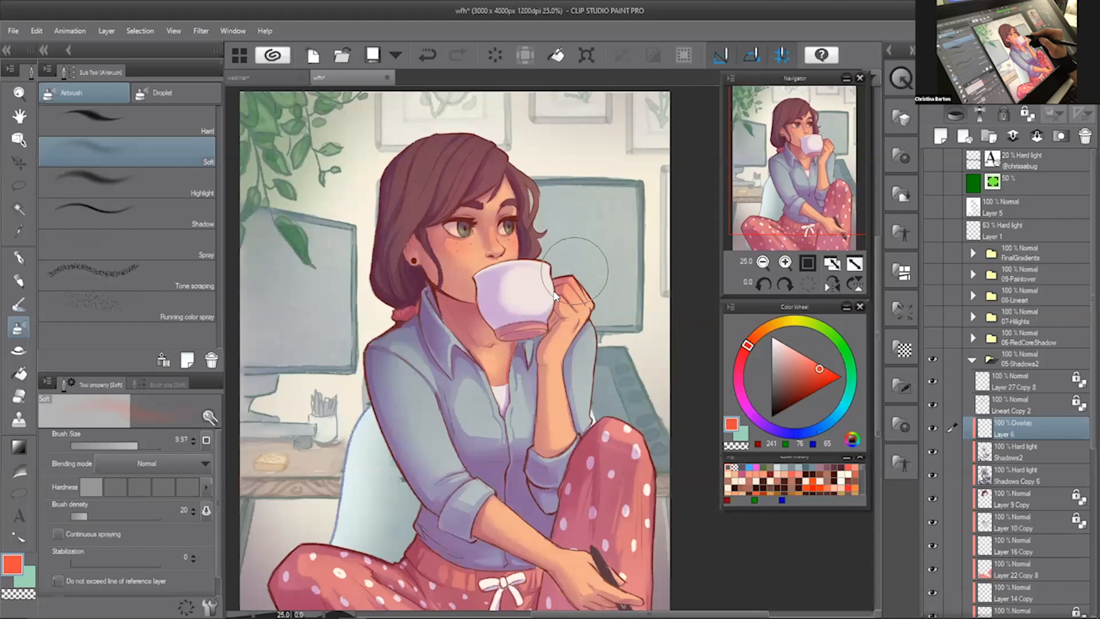
# - Reduce the Soft airbrush to size 2.64, try an orange-red blush across the cheek and nose, and undo the stroke
pyautogui.press('[')
pyautogui.press('[')
pyautogui.press('[')
pyautogui.press('[')
pyautogui.press('[')
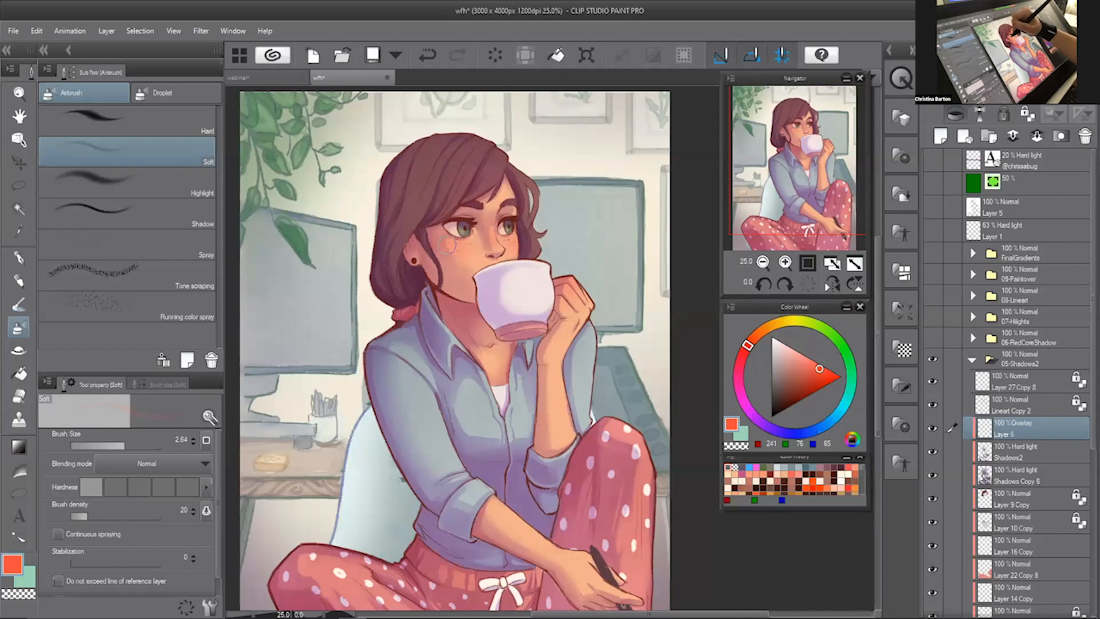
pyautogui.moveTo(449, 250); pyautogui.dragTo(473, 260)
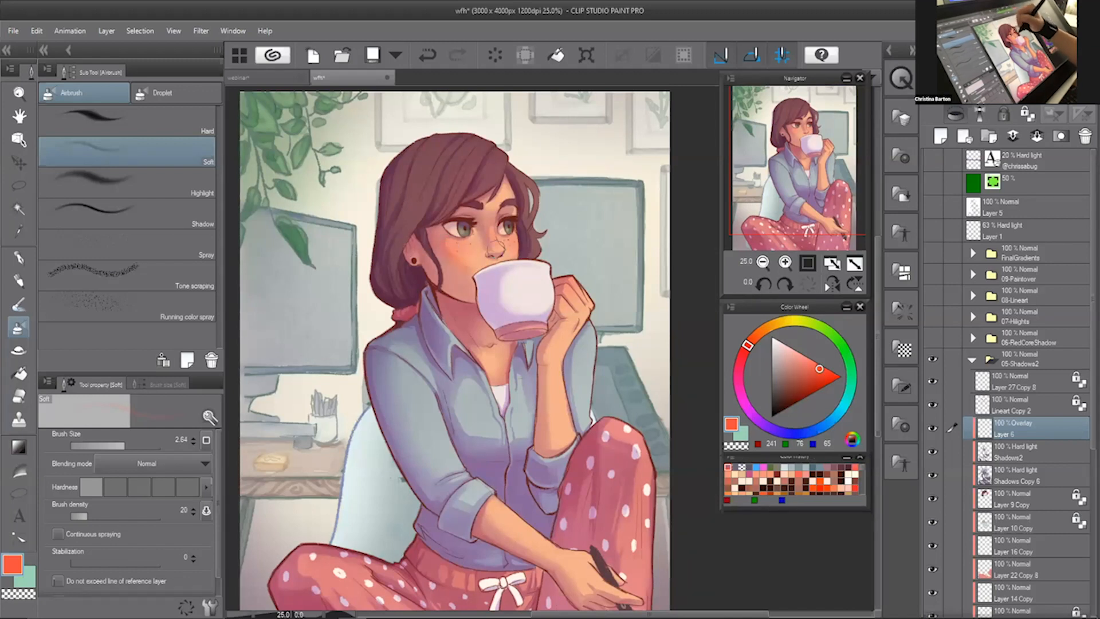
pyautogui.hotkey('ctrl', 'z')
# - Shift the colour to a pinker red (RGB 241, 65, 88) and airbrush a blush over the cheeks and nose, comparing before and after
pyautogui.click(743, 355)
pyautogui.moveTo(451, 247); pyautogui.dragTo(489, 274)
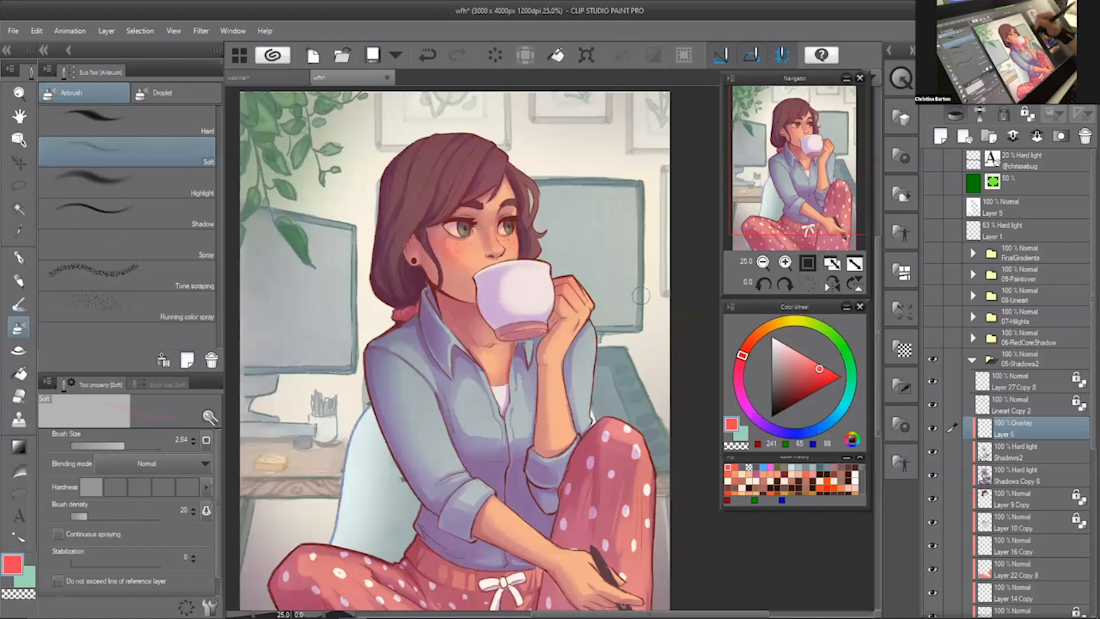
pyautogui.hotkey('ctrl', 'z')
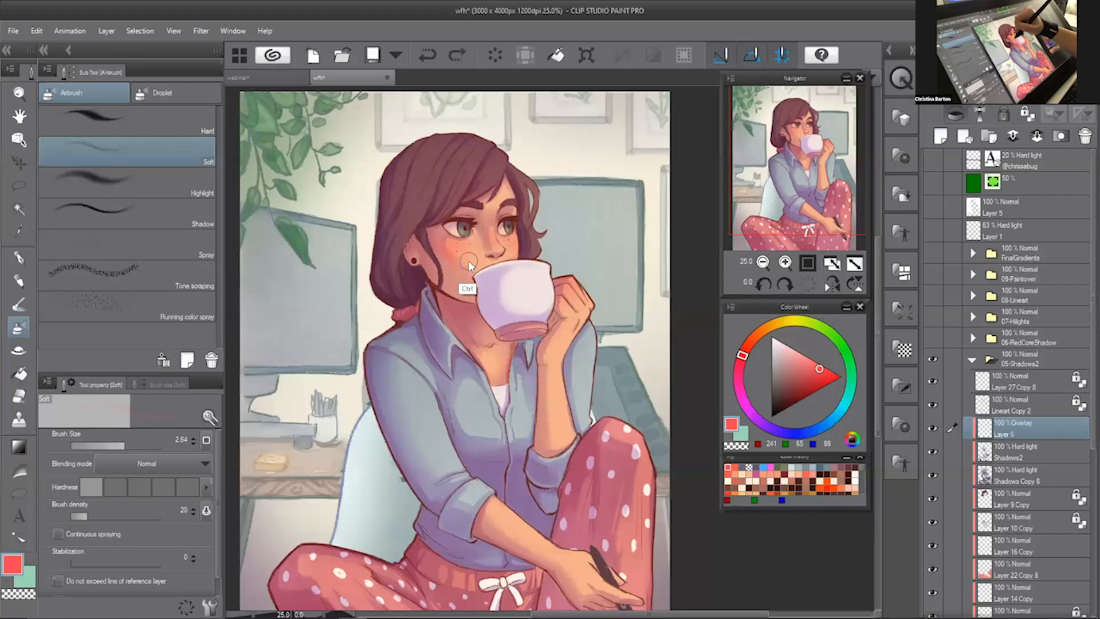
pyautogui.hotkey('ctrl', 'y')
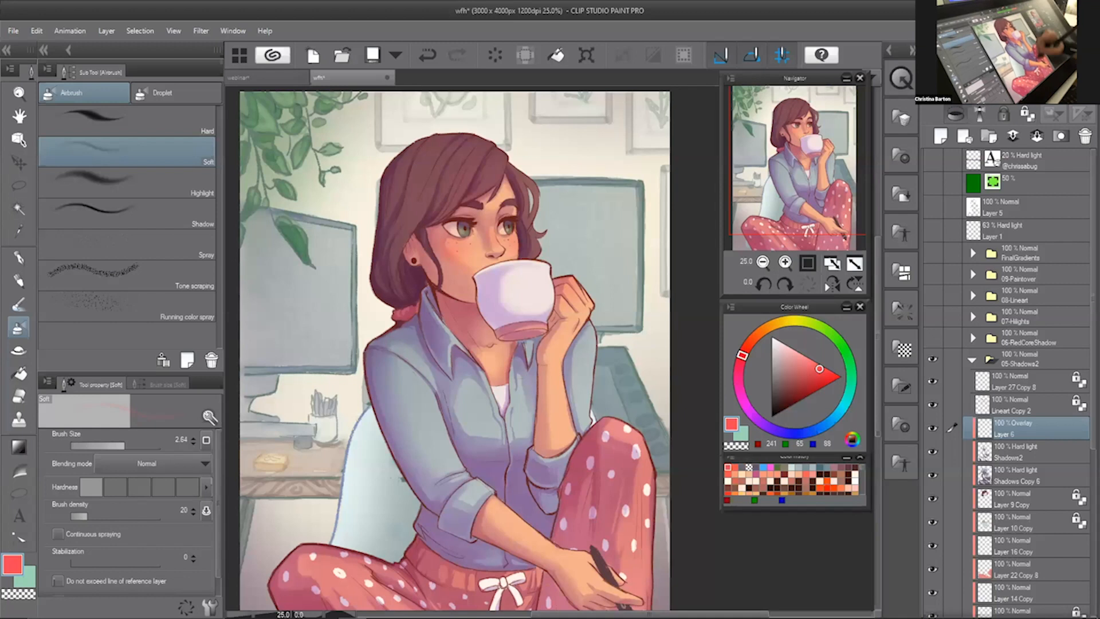
# - Airbrush the red tint onto the raised hand and forearm, adjusting the brush size to 2.76
pyautogui.moveTo(505, 520); pyautogui.dragTo(500, 470)
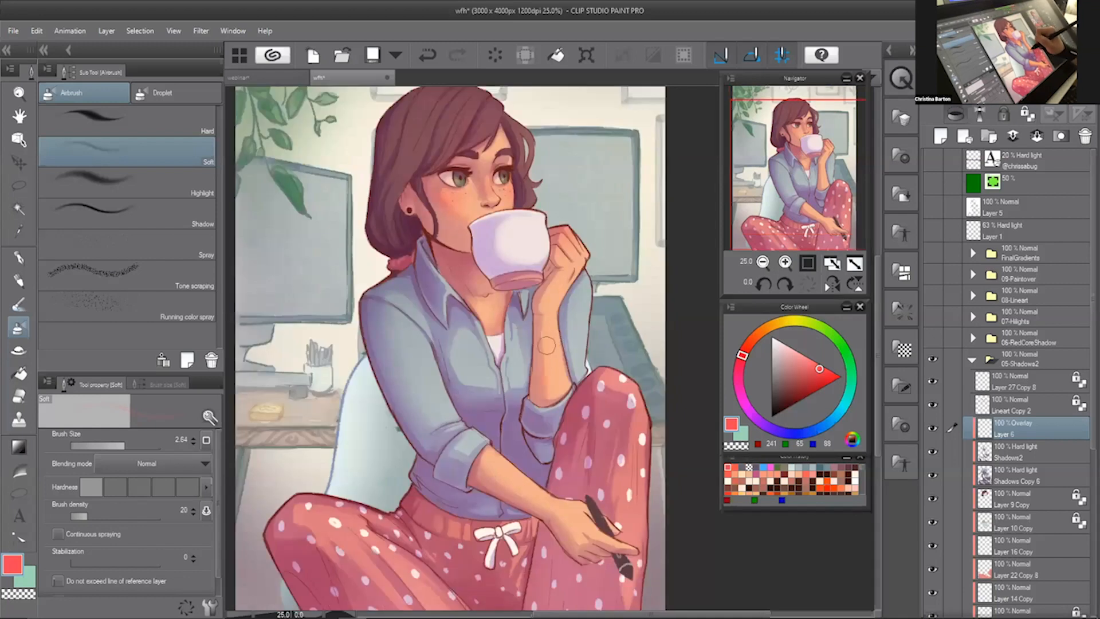
pyautogui.hotkey('ctrl', 'z')
pyautogui.press('[')
pyautogui.press('[')
pyautogui.press('[')
pyautogui.hotkey('ctrl', 'y')
pyautogui.moveTo(565, 327); pyautogui.dragTo(582, 335)
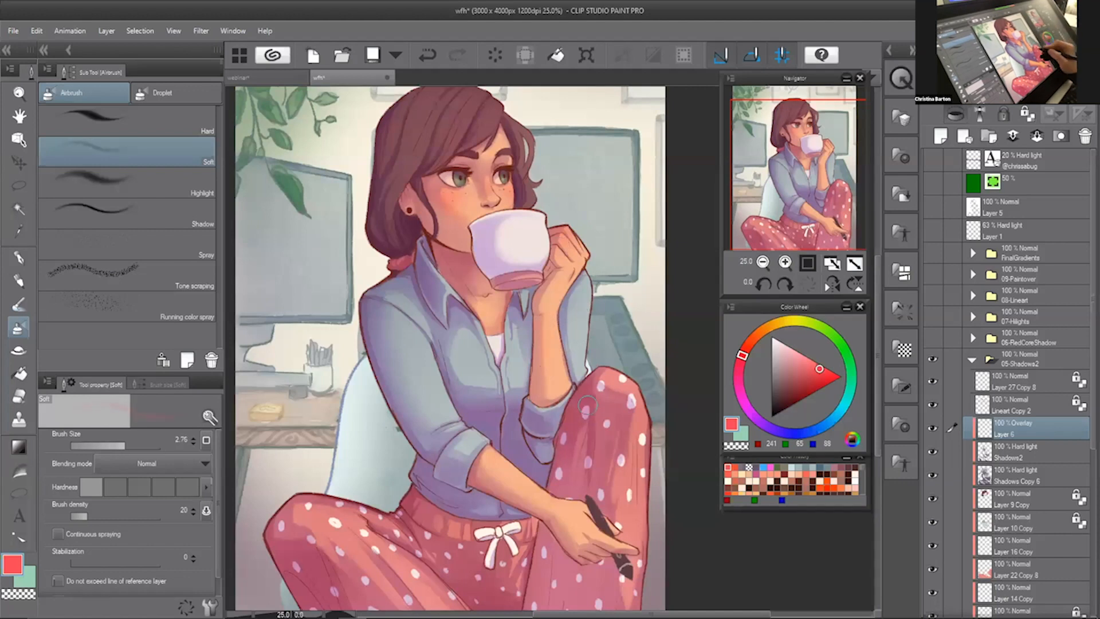
# - Shrink the airbrush to about 1.8 and retry the red tint on the lower hand holding the pen
pyautogui.press('[')
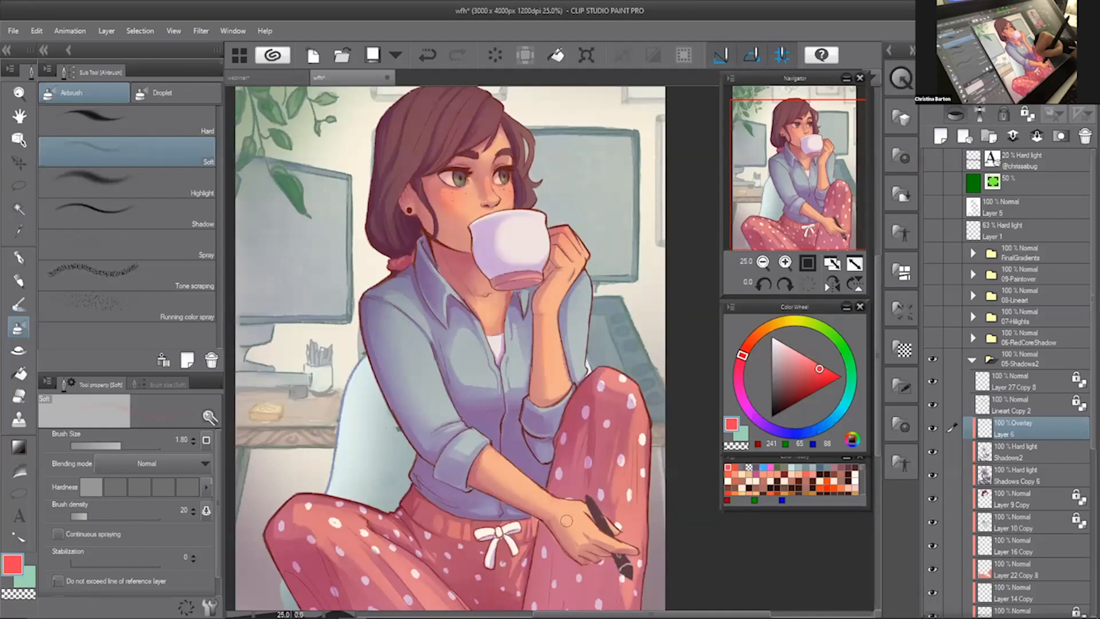
pyautogui.hotkey('ctrl', 'z')
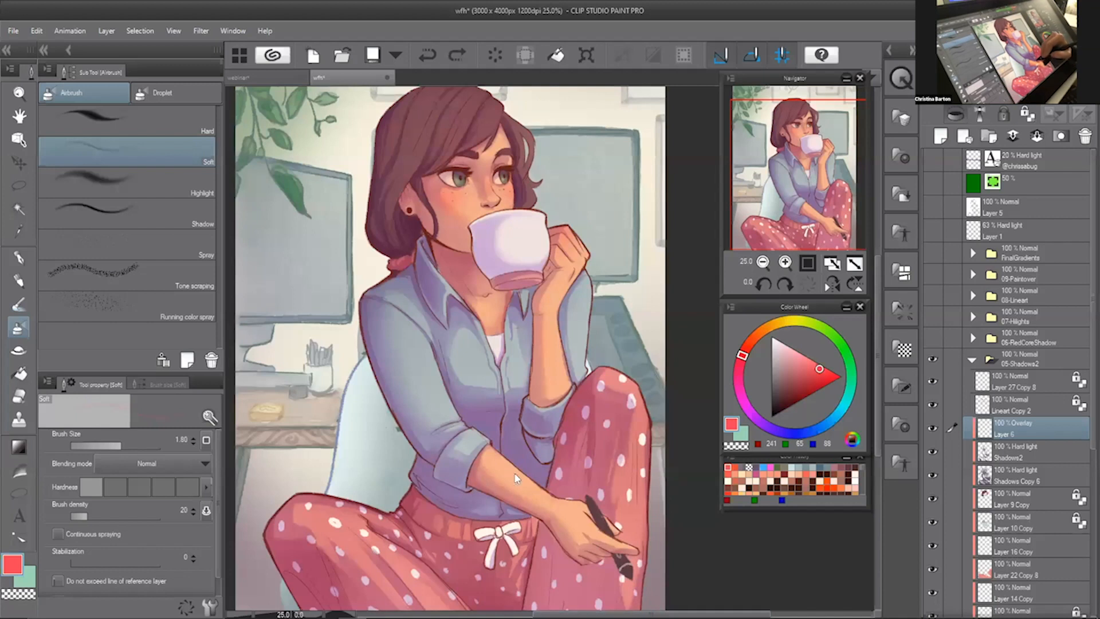
pyautogui.click(549, 511)
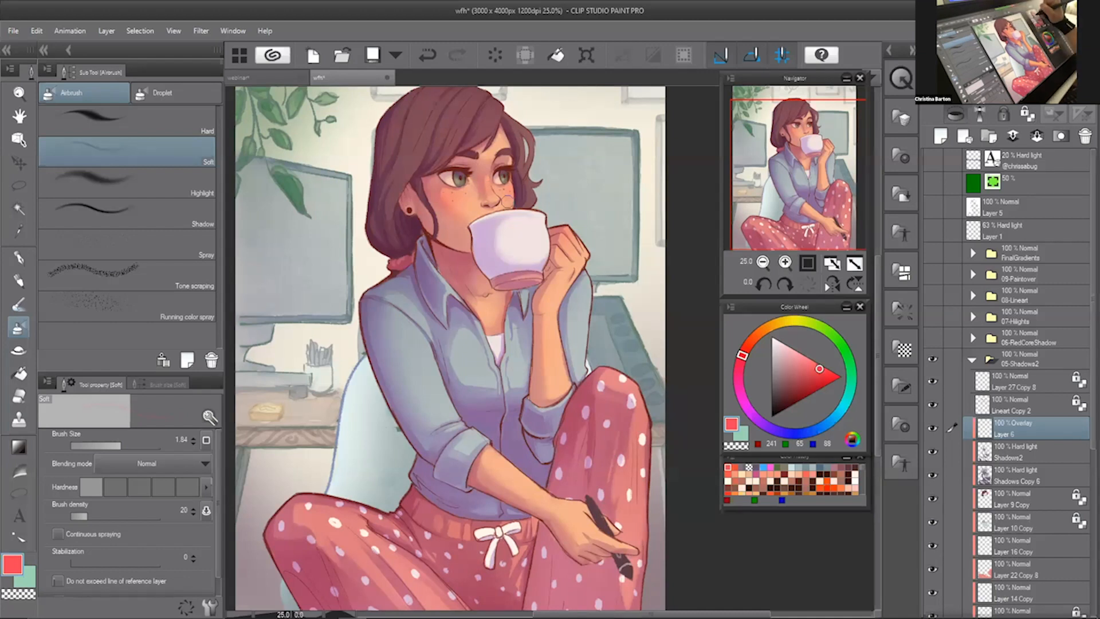
# - Collapse and hide the 05-Shadows2 folder, then show 06-RedCoreShadow and make it the active folder
pyautogui.click(786, 262)
pyautogui.click(786, 262)
pyautogui.click(786, 262)
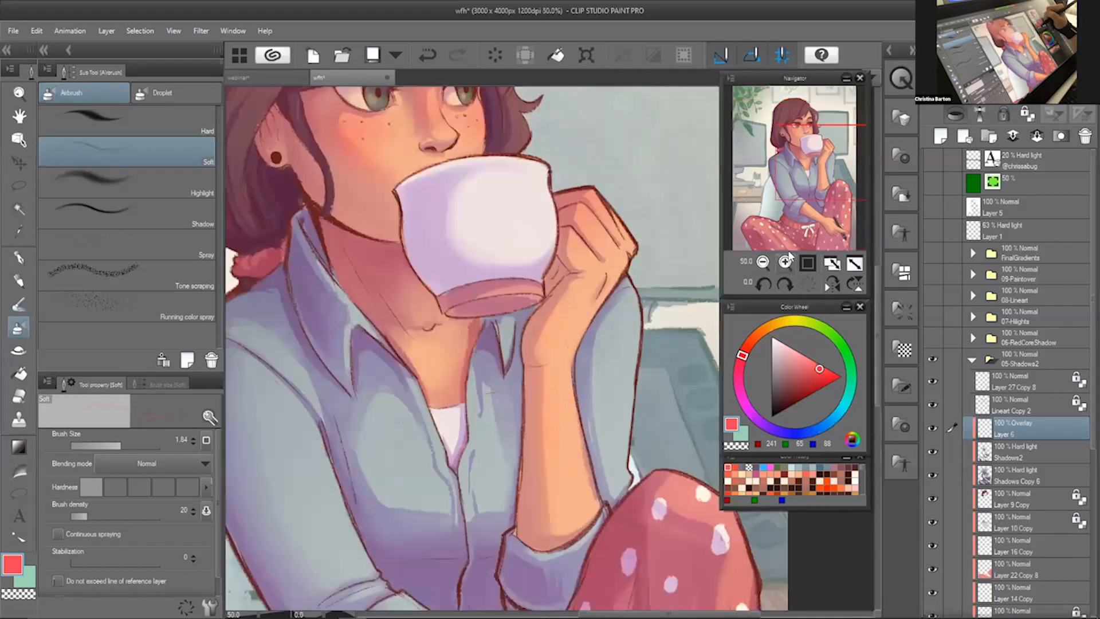
pyautogui.moveTo(796, 201); pyautogui.dragTo(815, 137)
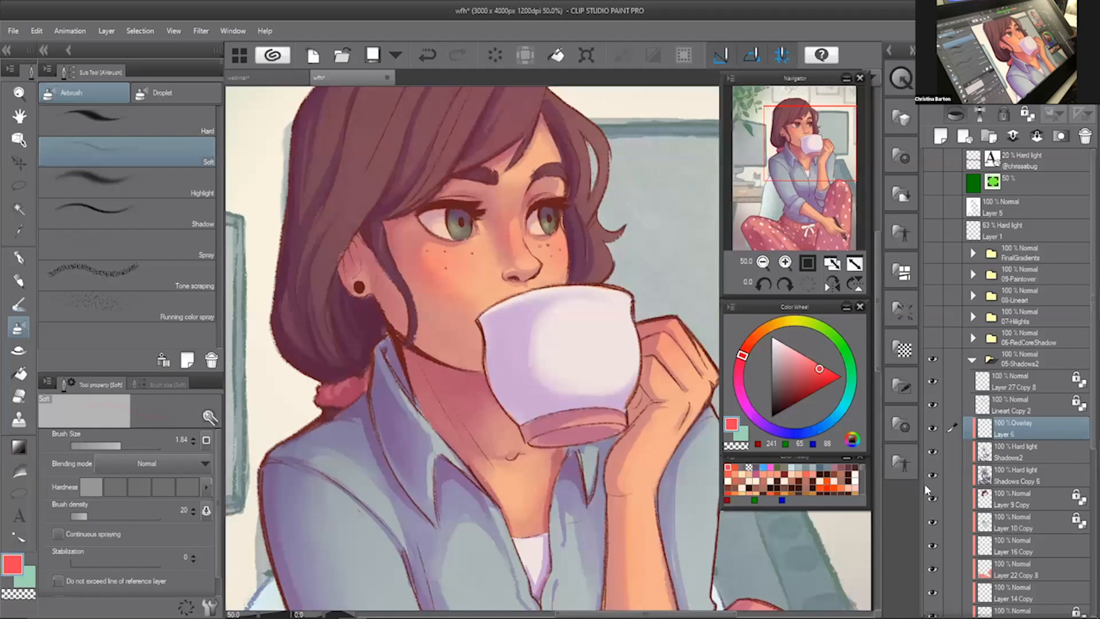
pyautogui.click(969, 360)
pyautogui.click(933, 358)
pyautogui.click(933, 339)
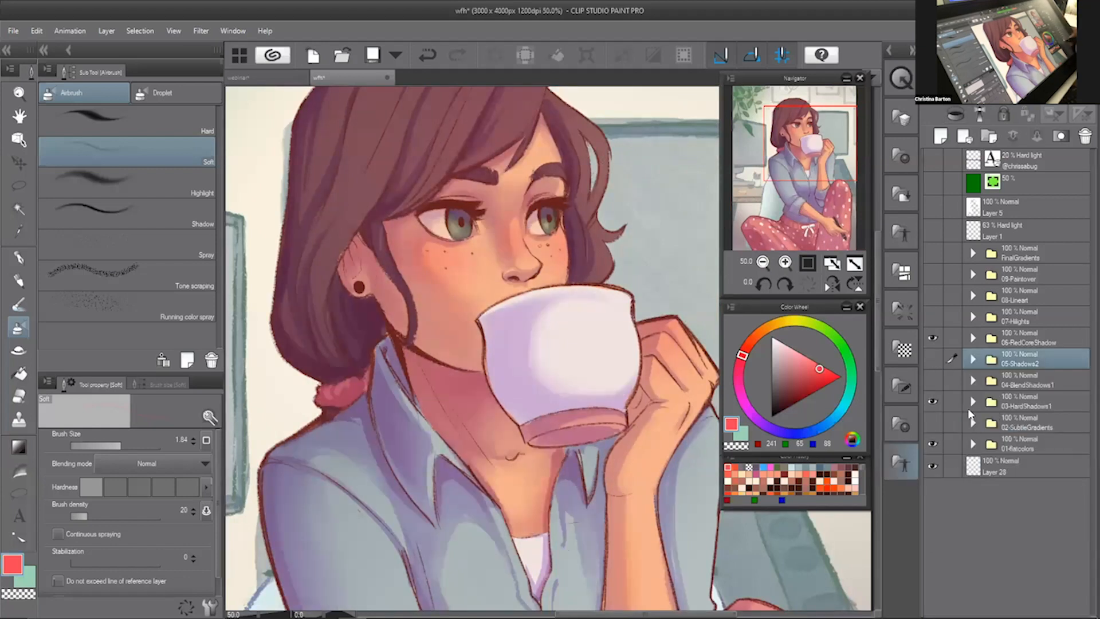
pyautogui.click(1029, 342)
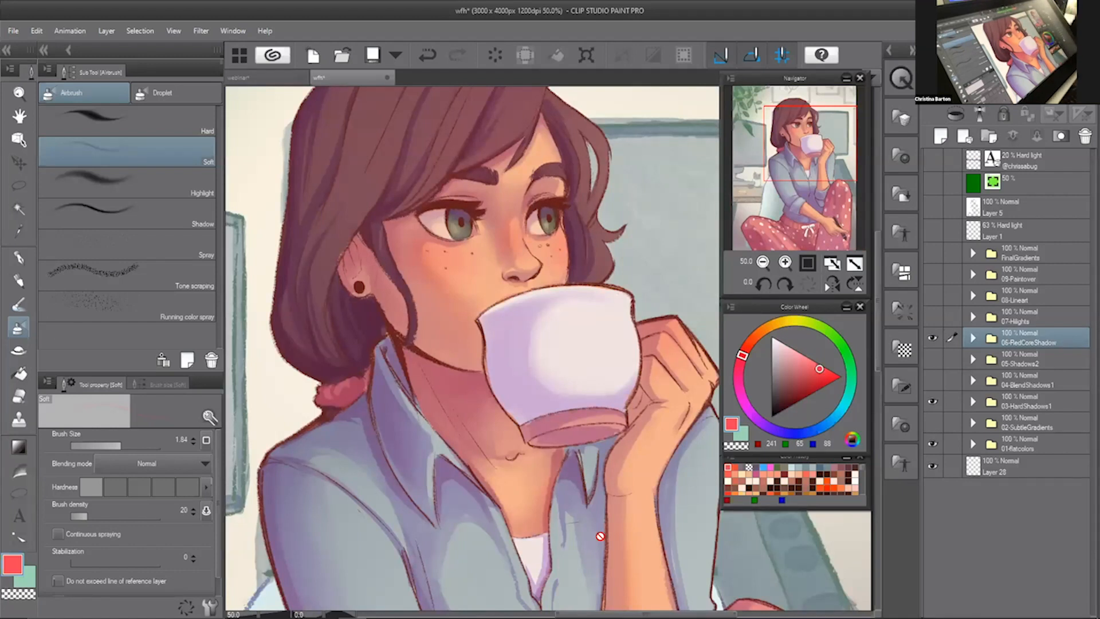
# - Toggle the 06-RedCoreShadow and 07-Hilights folders to compare their effect, inspect the layers in 07-Hilights, and hide that folder again
pyautogui.click(932, 338)
pyautogui.click(933, 337)
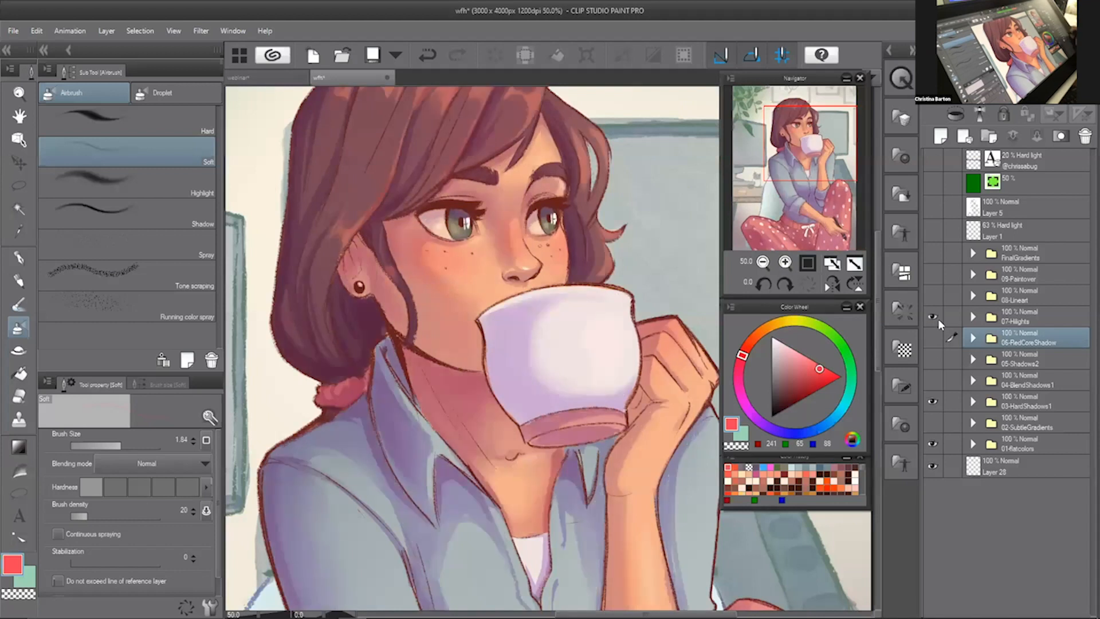
pyautogui.click(933, 316)
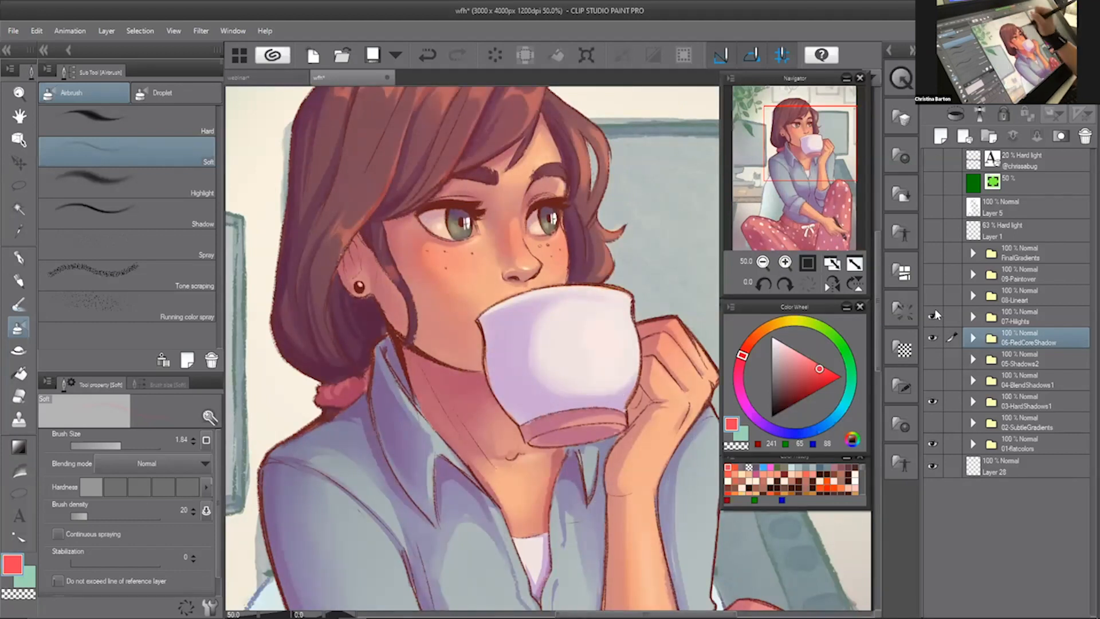
pyautogui.hotkey('ctrl', '-')
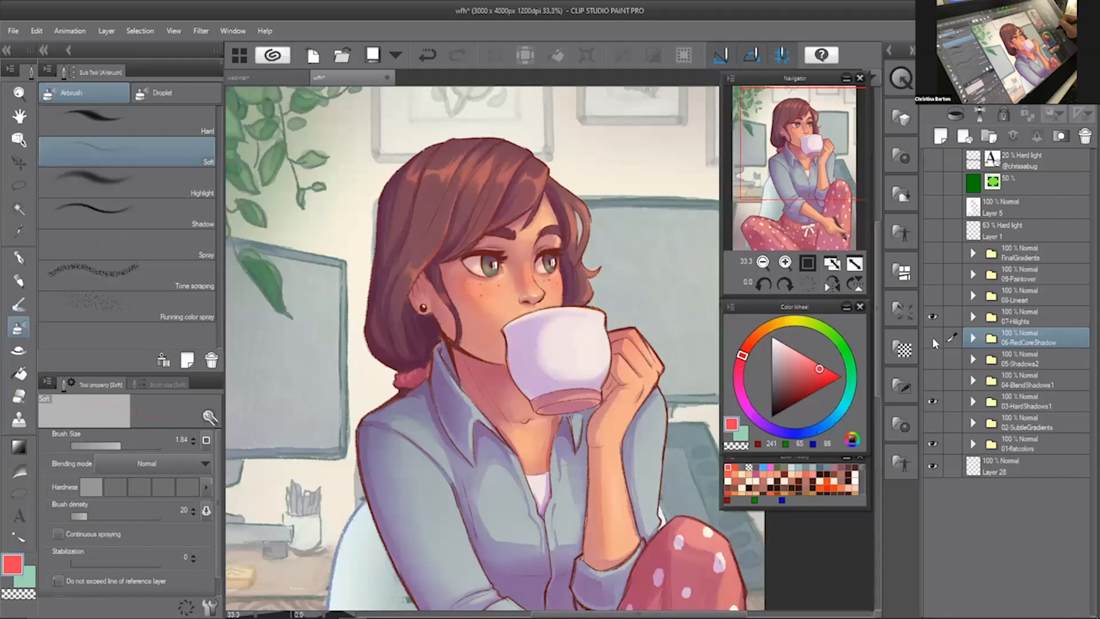
pyautogui.click(933, 316)
pyautogui.click(933, 316)
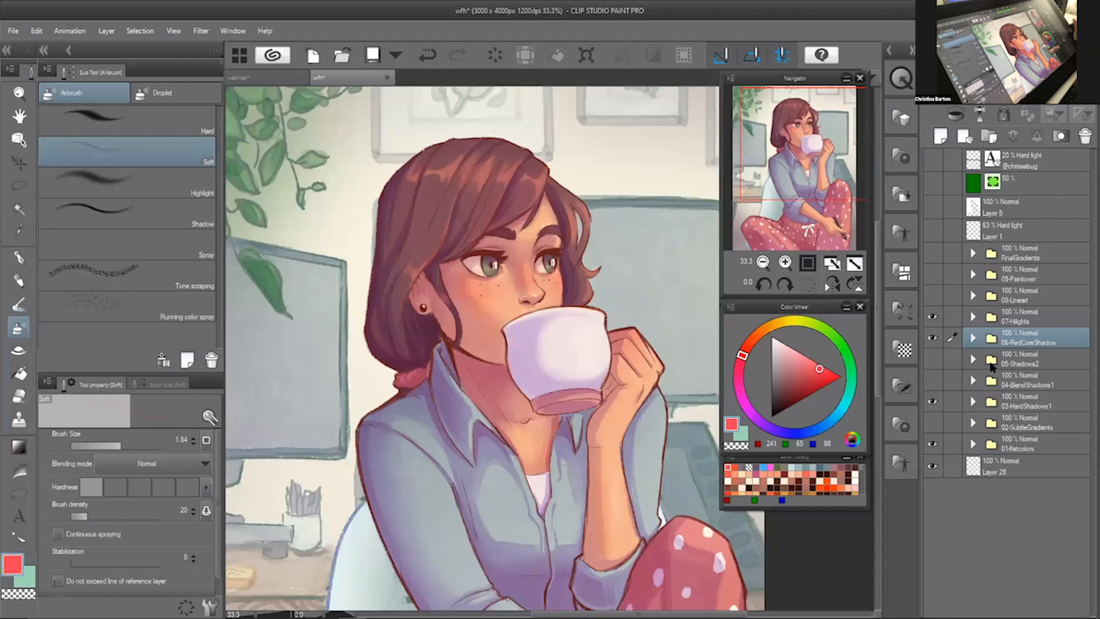
pyautogui.click(973, 317)
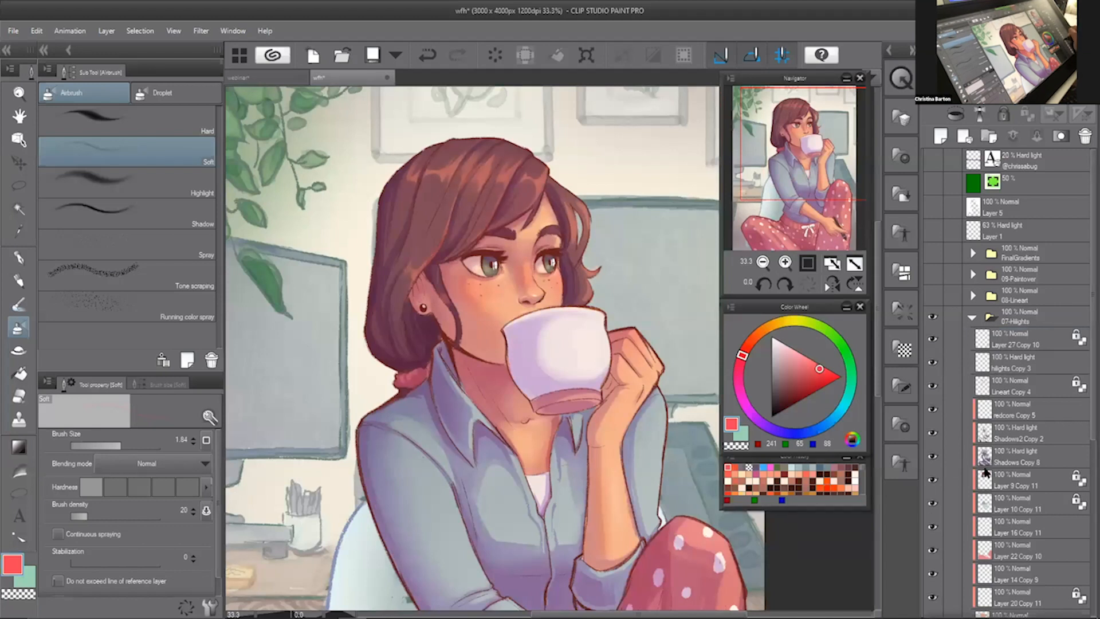
pyautogui.click(972, 317)
pyautogui.click(933, 316)
# - Open the 06-RedCoreShadow folder and add a new layer above redcore Copy 3, clipped to the layer below
pyautogui.click(973, 339)
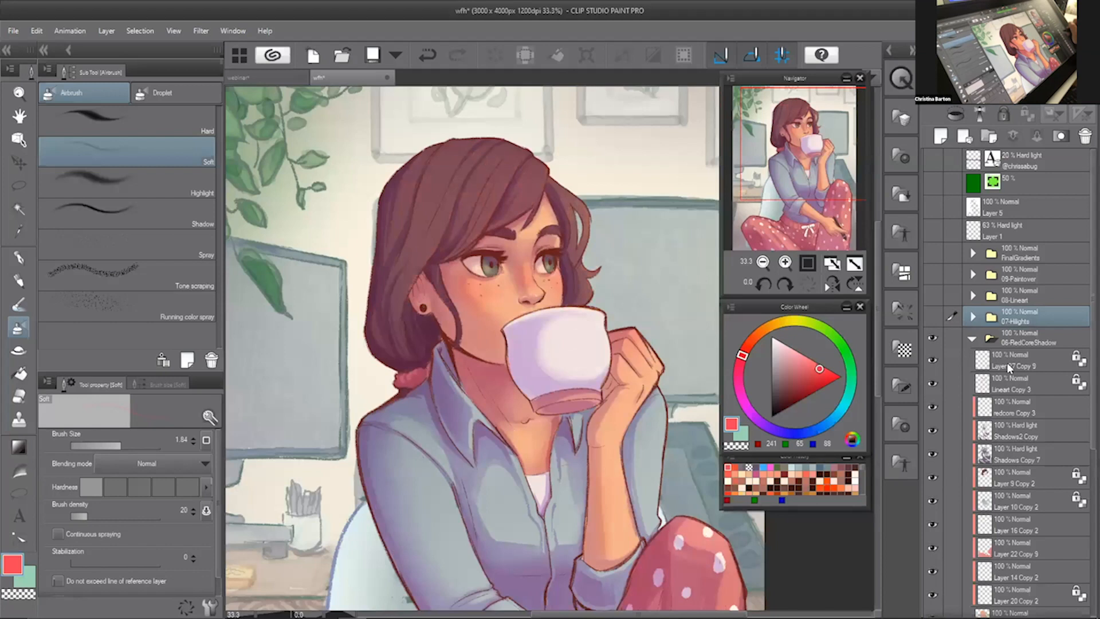
pyautogui.click(1012, 407)
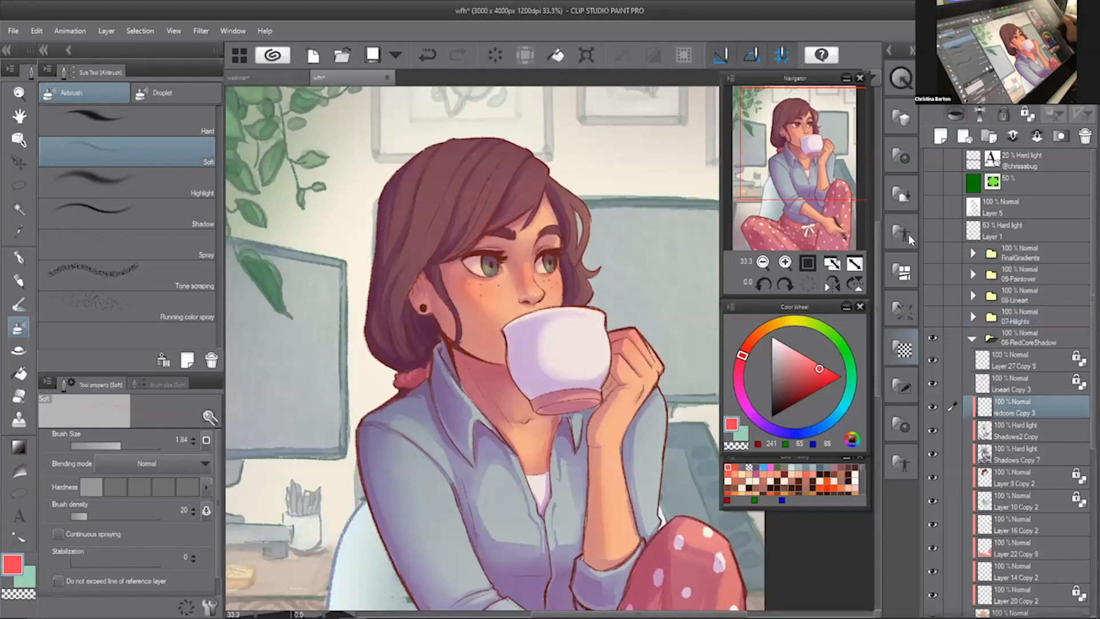
pyautogui.click(942, 136)
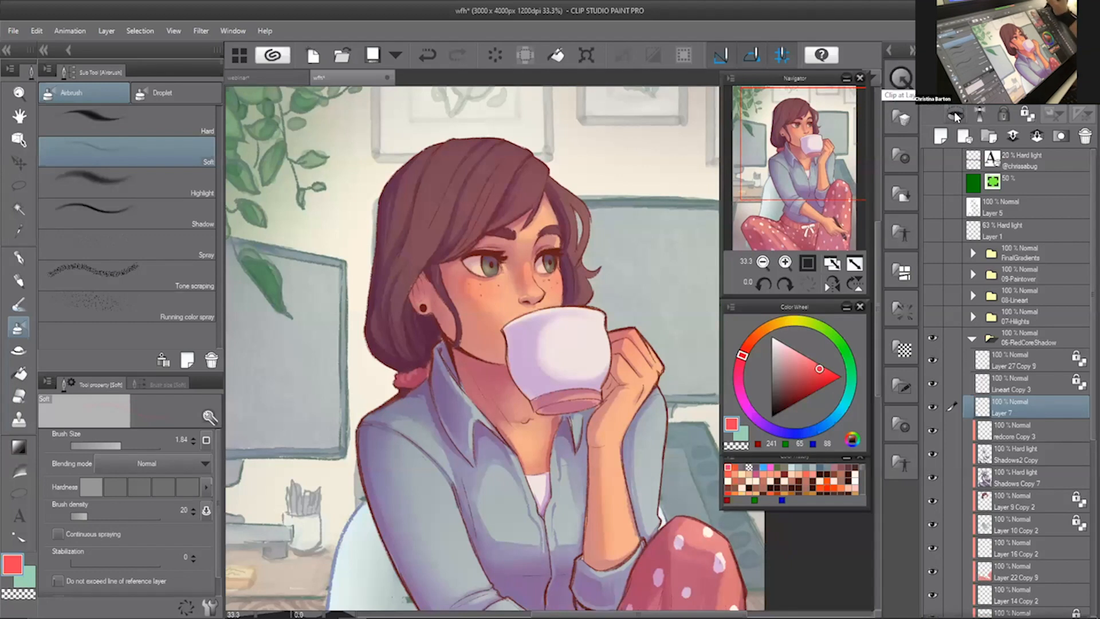
pyautogui.click(954, 117)
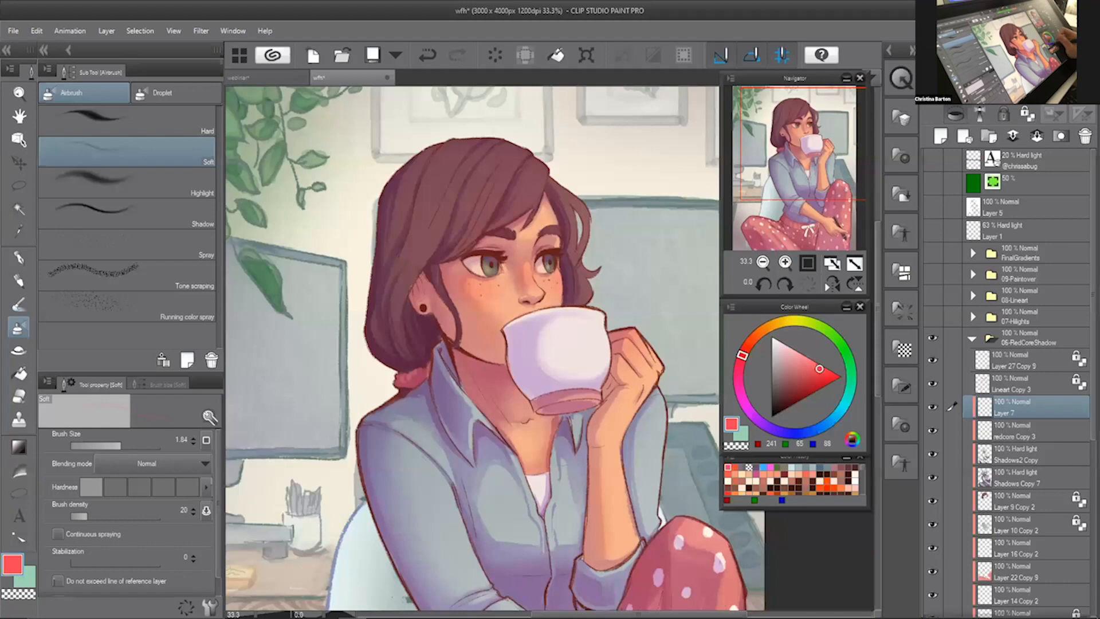
# - Choose the G-pen with a near-white color (RGB 255, 247, 233) and set Layer 7's blending mode to Hard light
pyautogui.keyDown('alt'); pyautogui.click(502, 289); pyautogui.keyUp('alt')
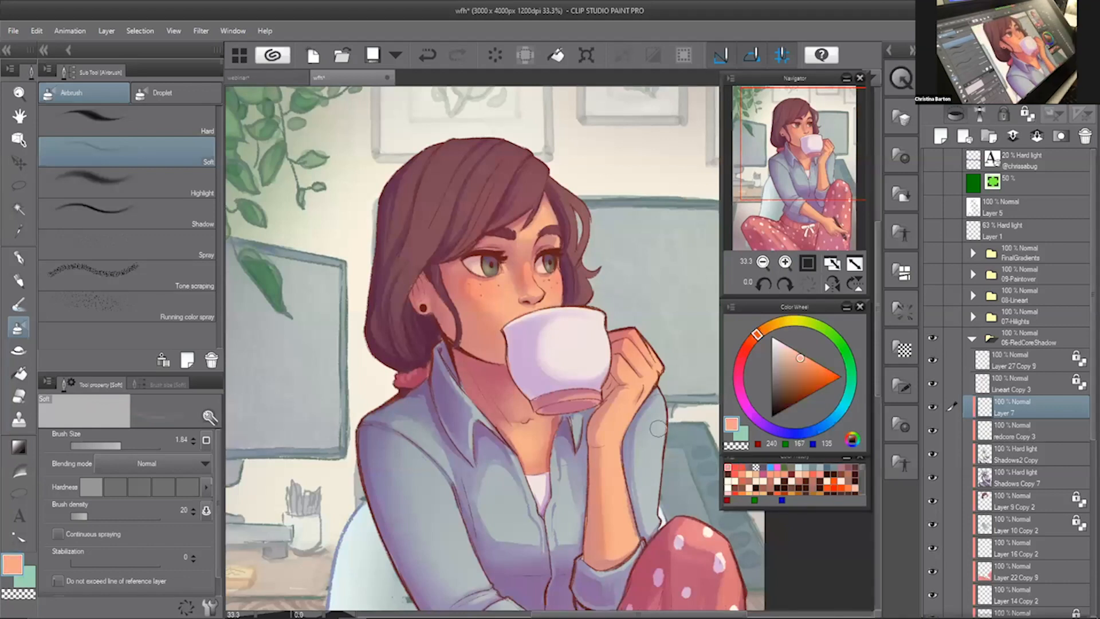
pyautogui.click(785, 263)
pyautogui.moveTo(817, 140)
pyautogui.mouseDown()
pyautogui.moveTo(847, 142)
pyautogui.moveTo(809, 134)
pyautogui.mouseUp()
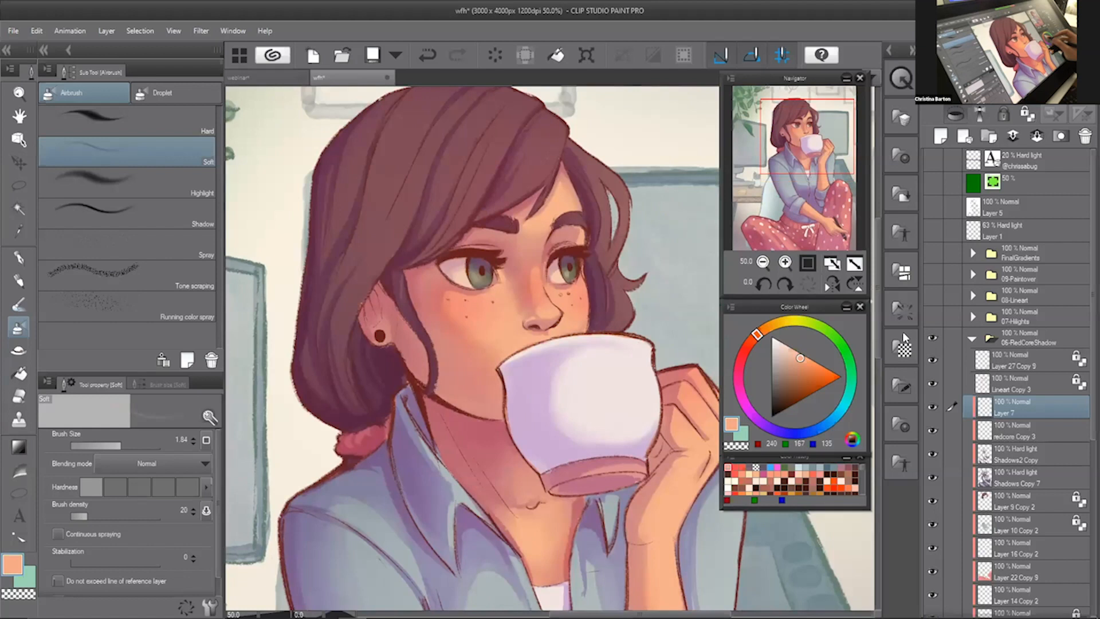
pyautogui.press('p')
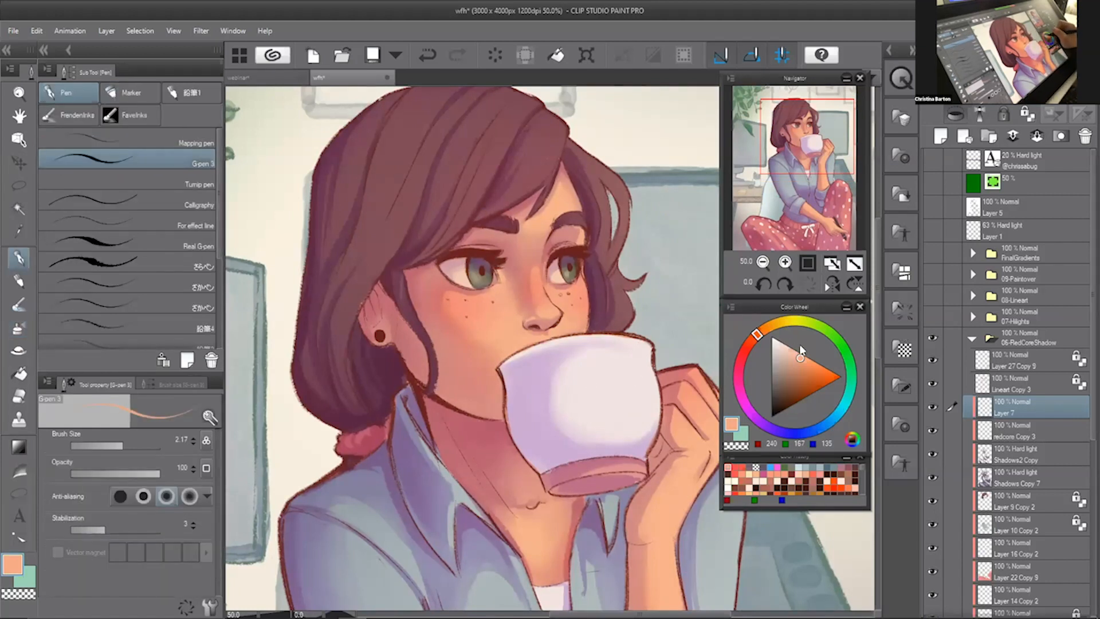
pyautogui.click(778, 340)
pyautogui.click(775, 325)
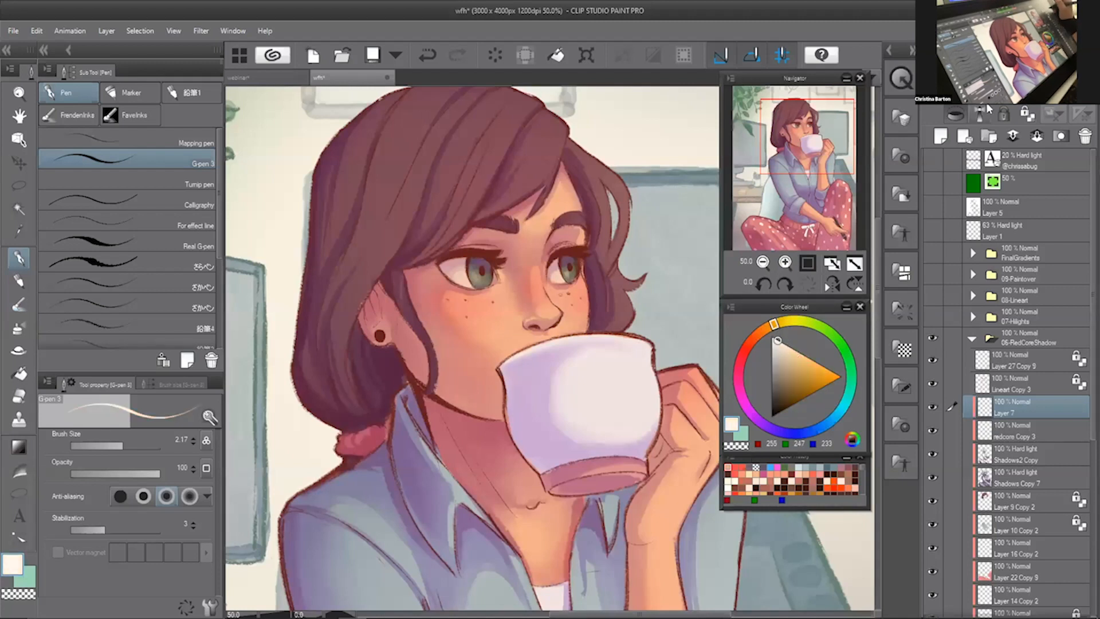
pyautogui.click(956, 97)
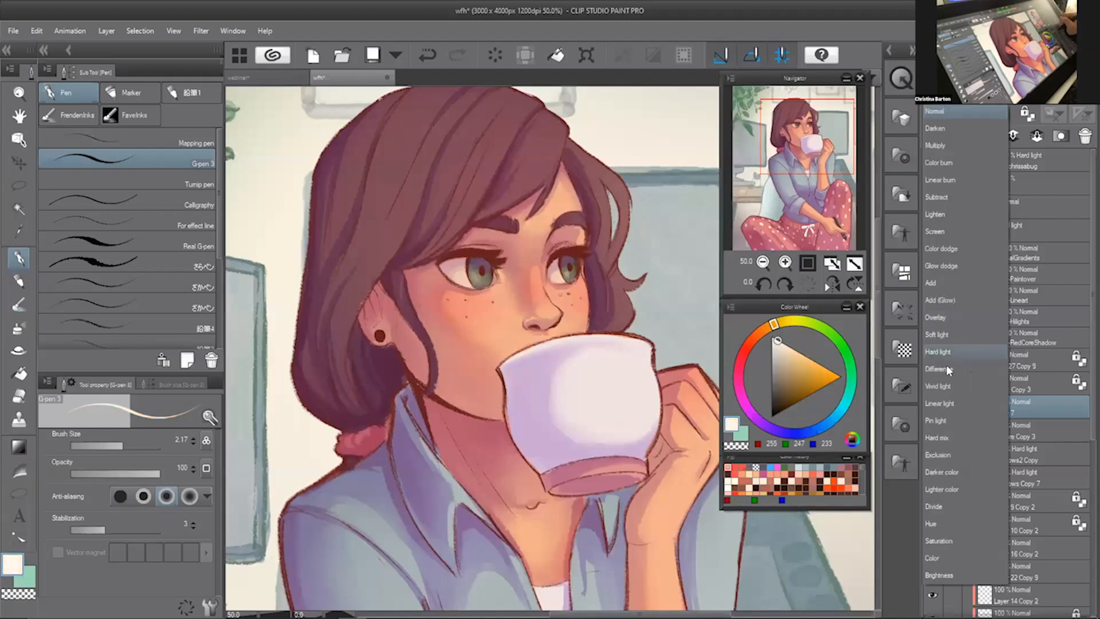
pyautogui.click(948, 353)
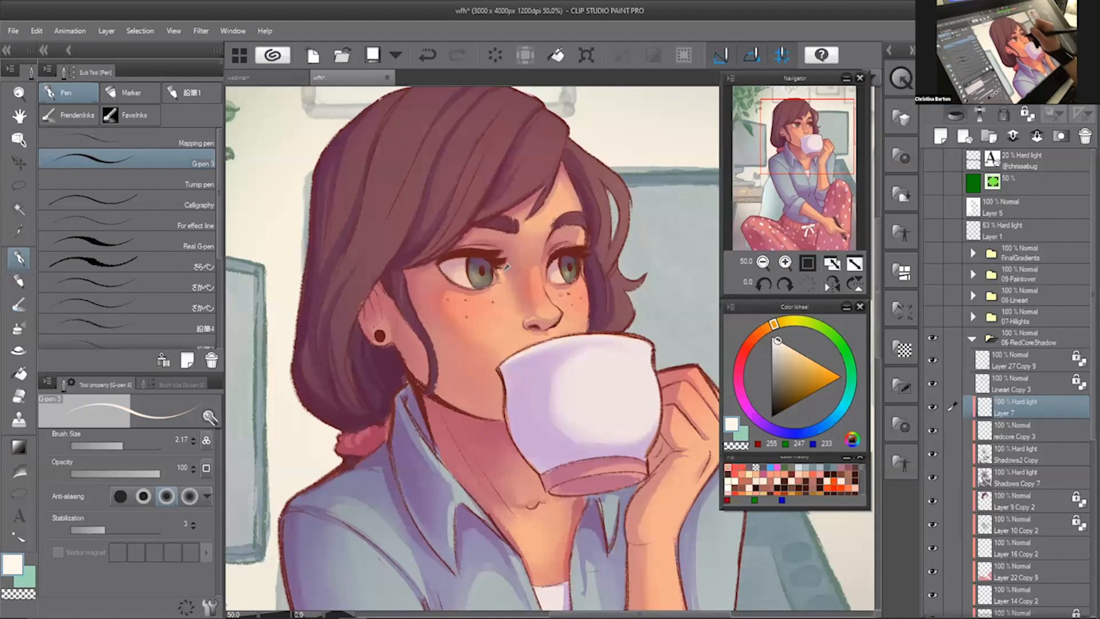
# - Reduce the G-pen size to 0.85, then unclip Layer 7 and move it above Lineart Copy 3
pyautogui.click(488, 263)
pyautogui.hotkey('ctrl', 'z')
pyautogui.press(']')
pyautogui.press('[')
pyautogui.press('[')
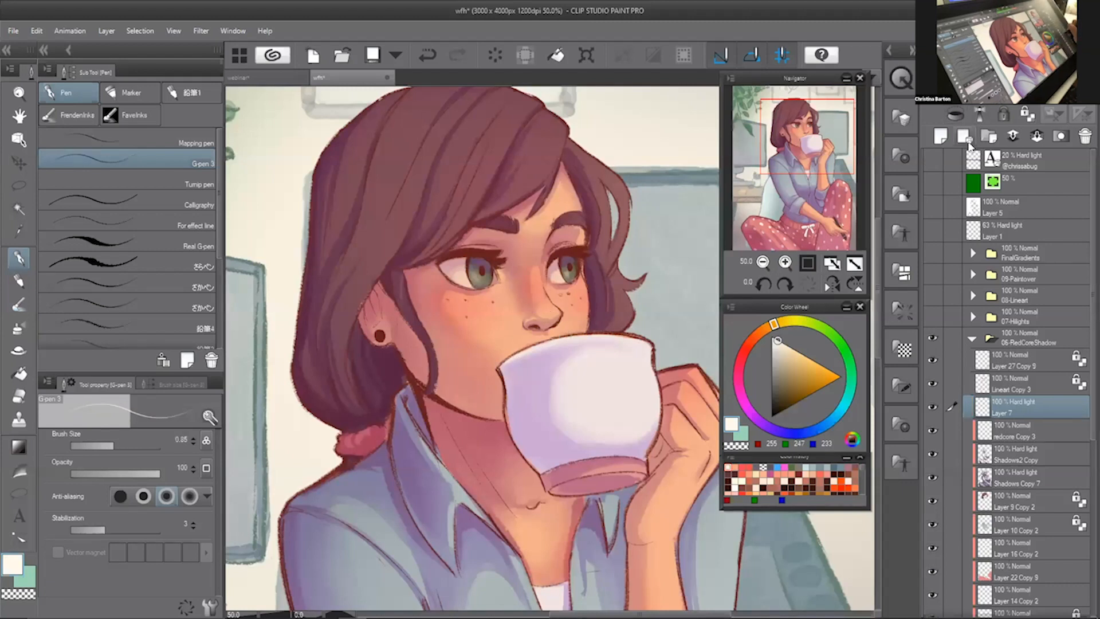
pyautogui.moveTo(1014, 407); pyautogui.dragTo(1014, 375)
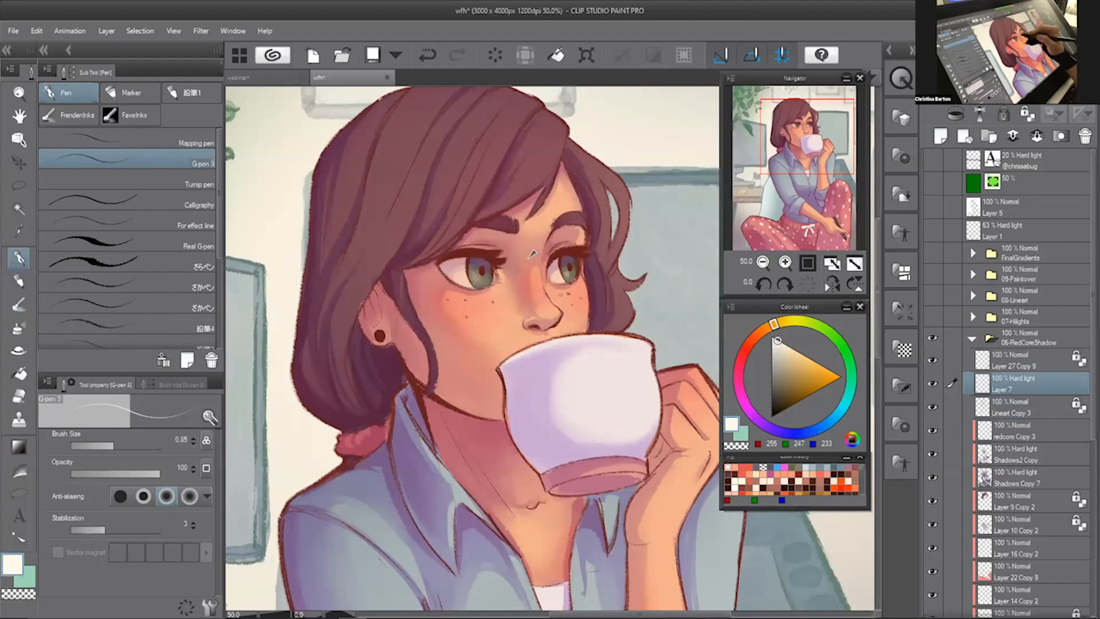
# - Paint a small near-white catchlight in the iris of the woman's near eye with the G-pen at size 0.55
pyautogui.moveTo(538, 267); pyautogui.dragTo(488, 268)
pyautogui.moveTo(572, 261); pyautogui.dragTo(578, 257)
pyautogui.hotkey('ctrl', 'z')
pyautogui.hotkey('ctrl', 'z')
pyautogui.moveTo(487, 261); pyautogui.dragTo(489, 265)
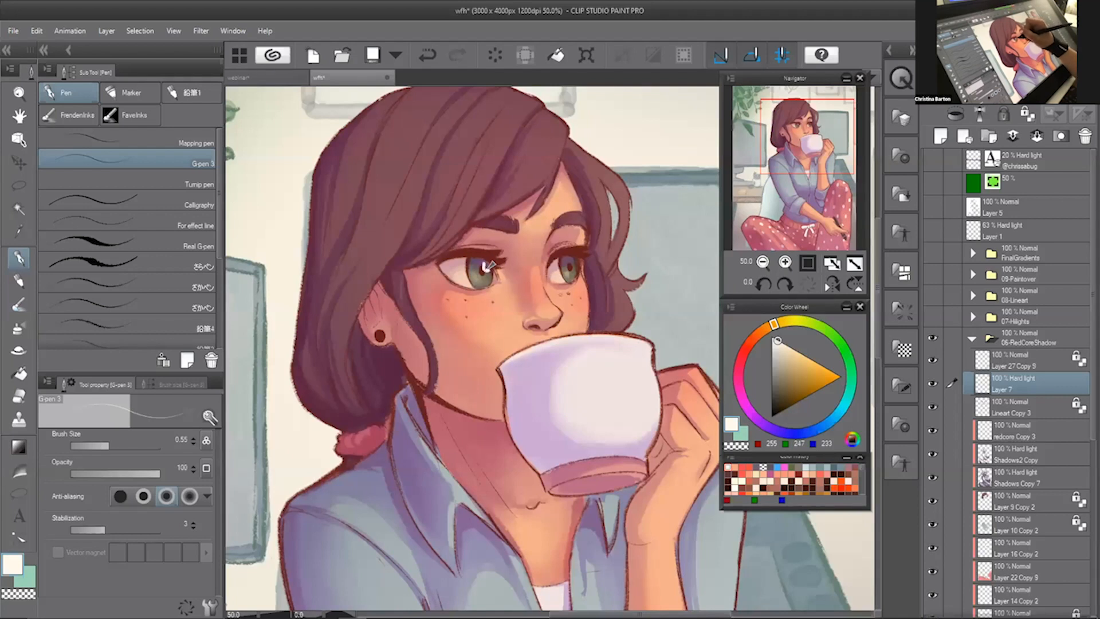
pyautogui.hotkey('ctrl', 'z')
pyautogui.moveTo(487, 263); pyautogui.dragTo(487, 265)
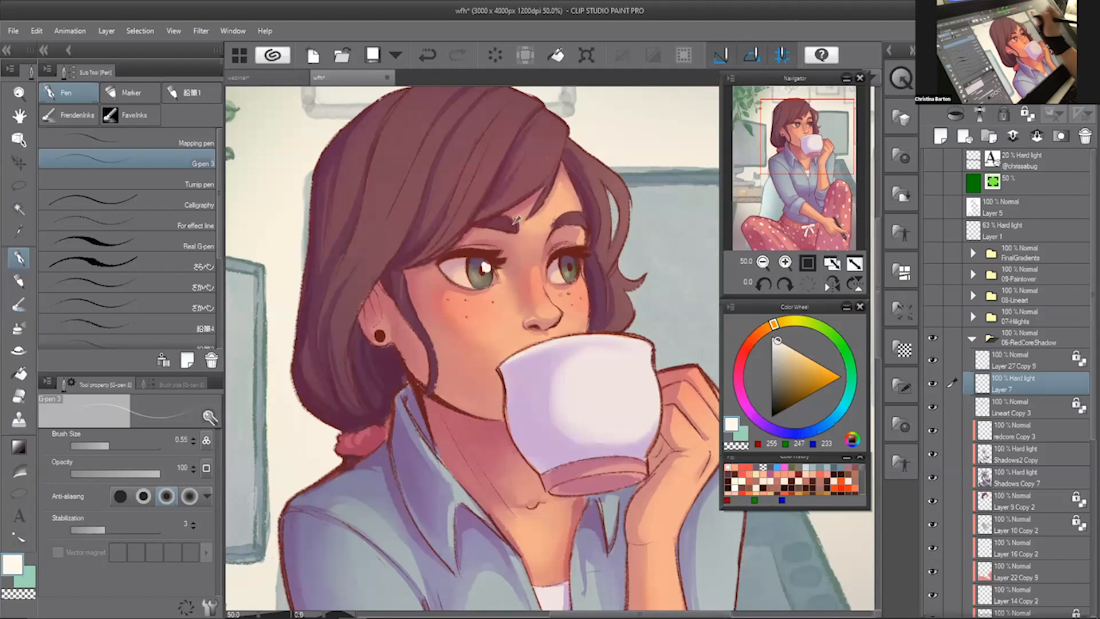
# - Trim the edge of the near eye's catchlight using the transparent color at pen size 0.29
pyautogui.press('c')
pyautogui.hotkey('ctrl', 'z')
pyautogui.press(']')
pyautogui.moveTo(485, 259); pyautogui.dragTo(481, 252)
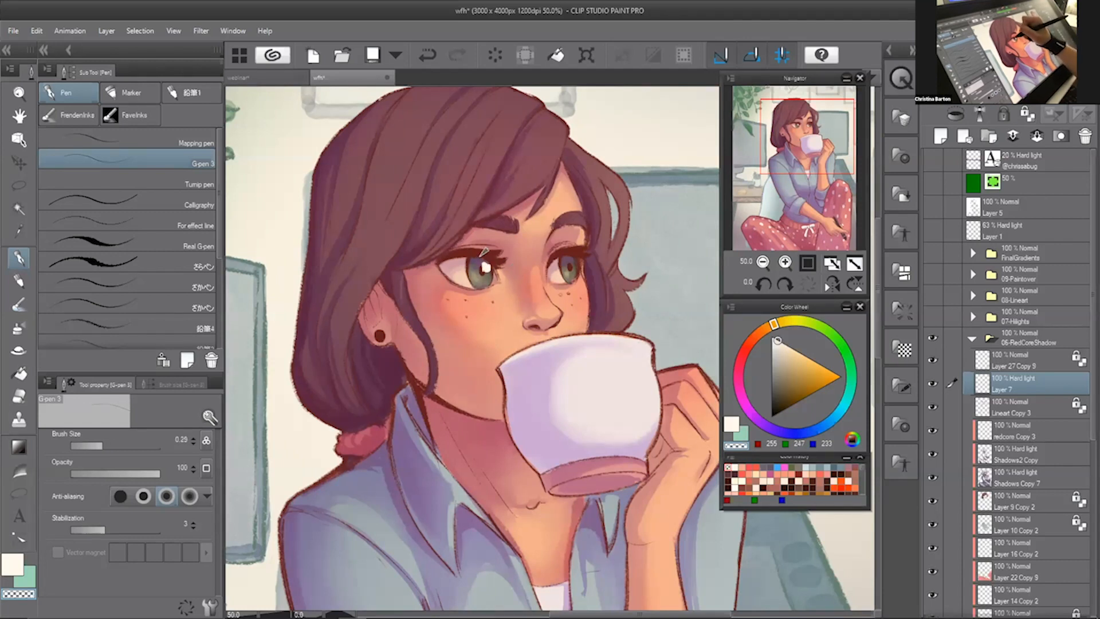
pyautogui.click(785, 263)
pyautogui.moveTo(820, 181); pyautogui.dragTo(807, 130)
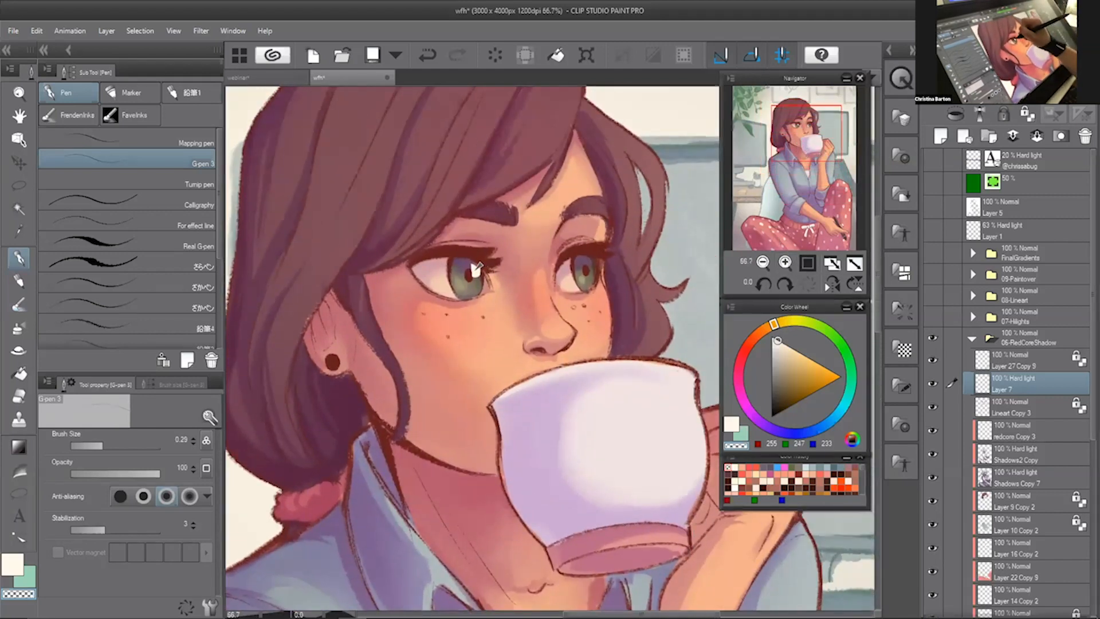
# - Rework the near eye's catchlight with a narrow vertical notch, using the transparent color and a pen size up to 0.38
pyautogui.moveTo(476, 267); pyautogui.dragTo(477, 276)
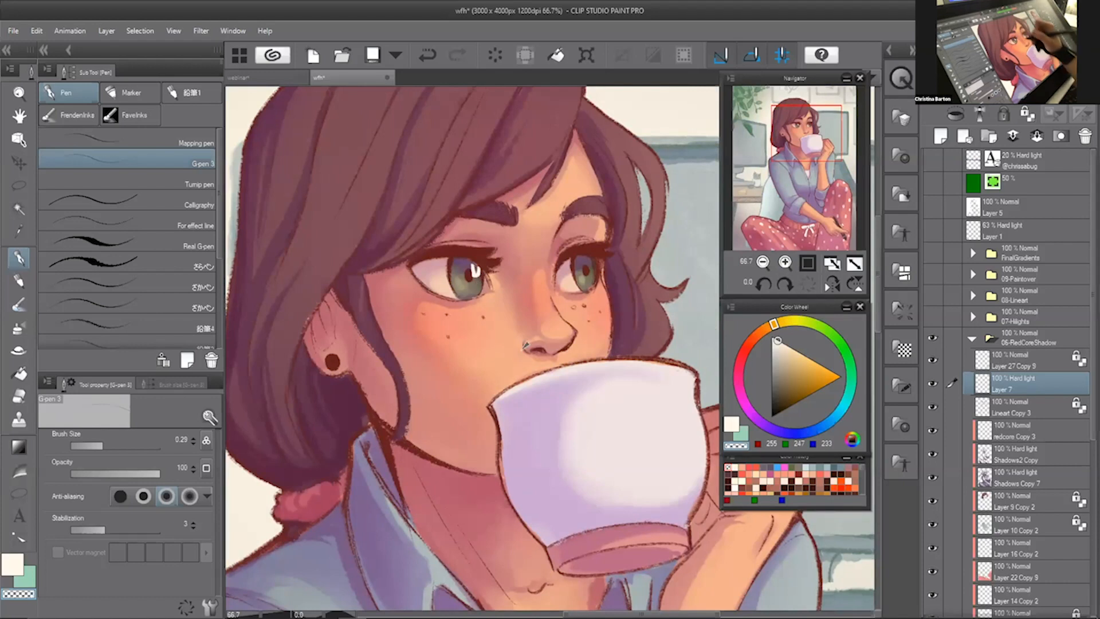
pyautogui.hotkey('ctrl', 'z')
pyautogui.press('[')
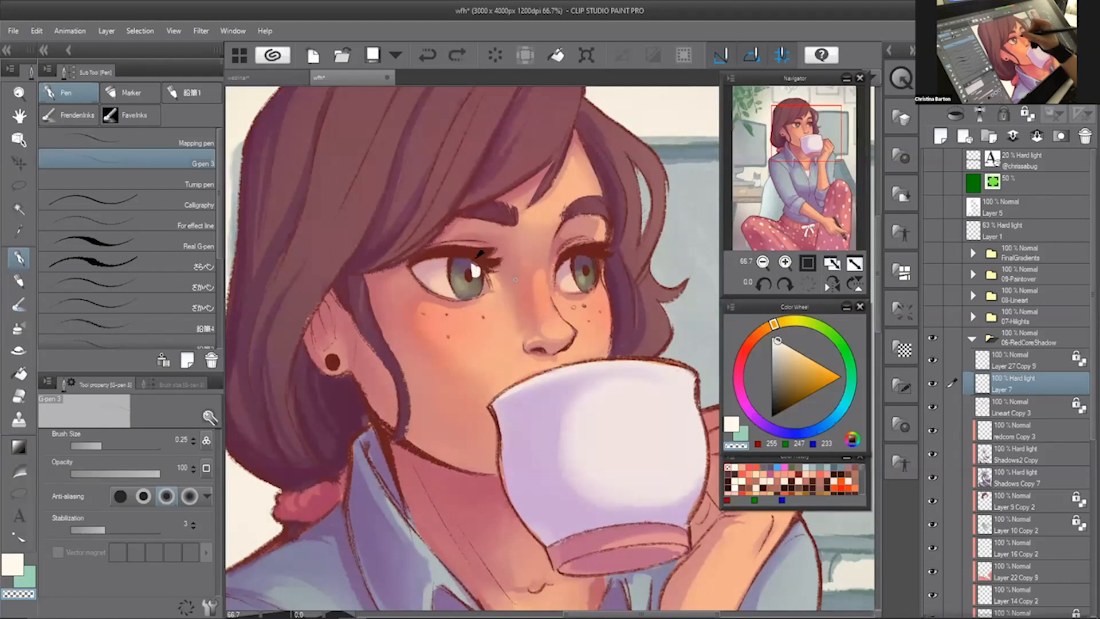
pyautogui.press(']')
pyautogui.press(']')
pyautogui.moveTo(476, 265); pyautogui.dragTo(476, 276)
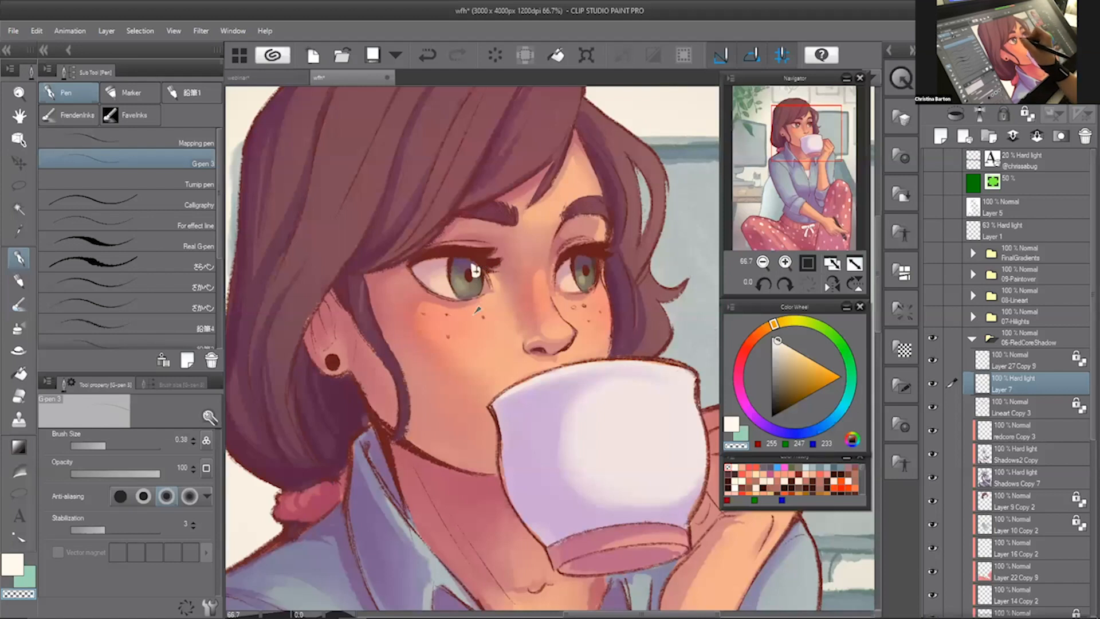
pyautogui.hotkey('ctrl', 'z')
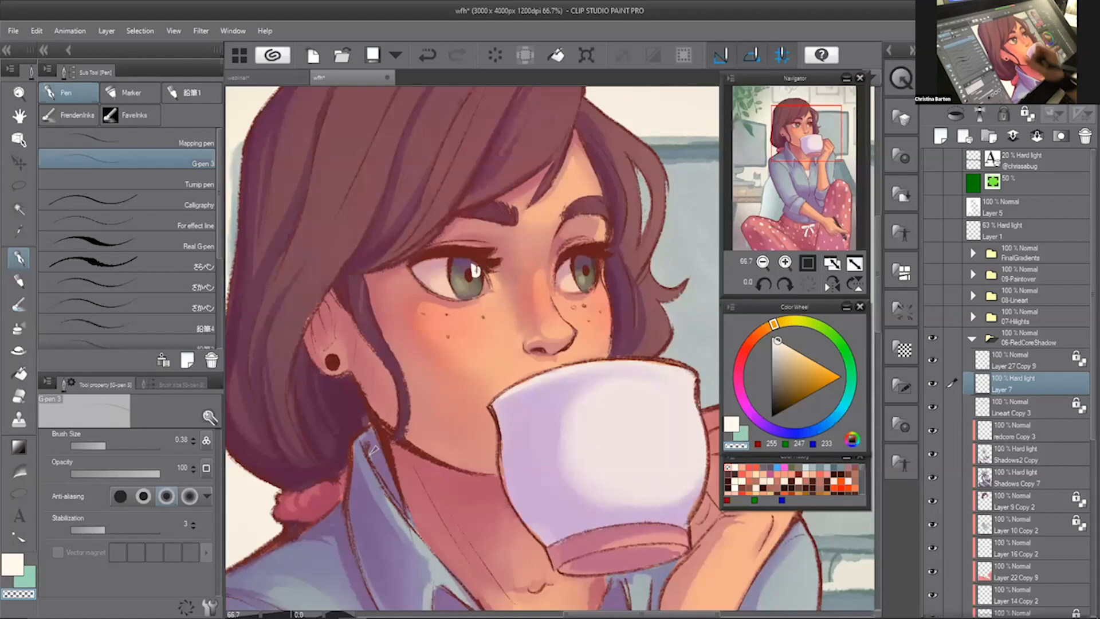
# - Paint a matching near-white catchlight in the iris of the far eye with the G-pen at size 0.38
pyautogui.press('c')
pyautogui.moveTo(596, 255); pyautogui.dragTo(592, 258)
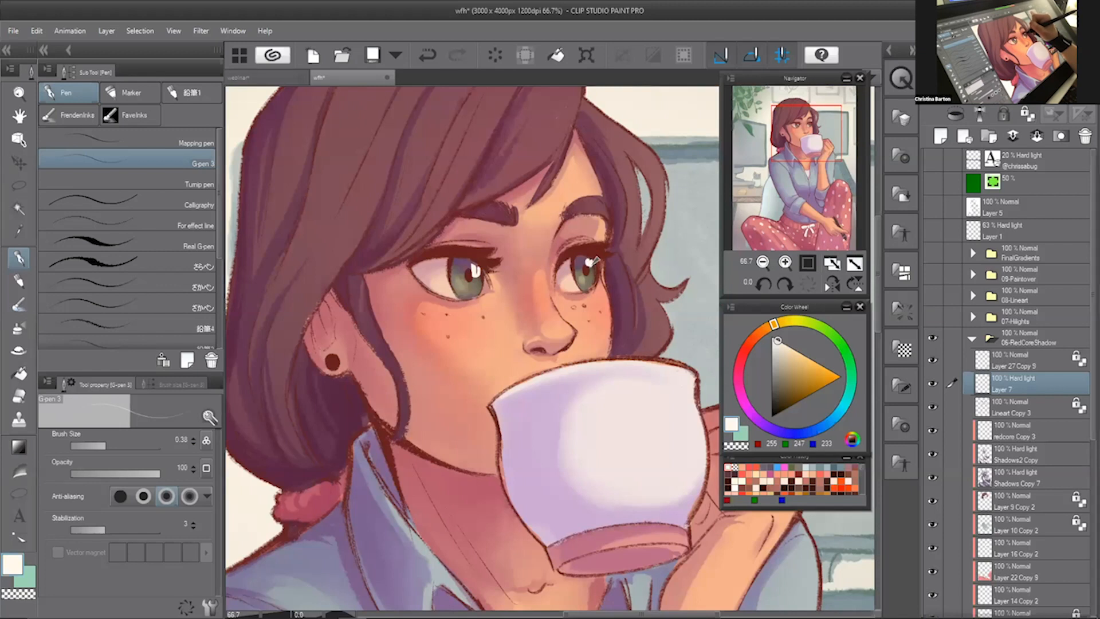
pyautogui.press('c')
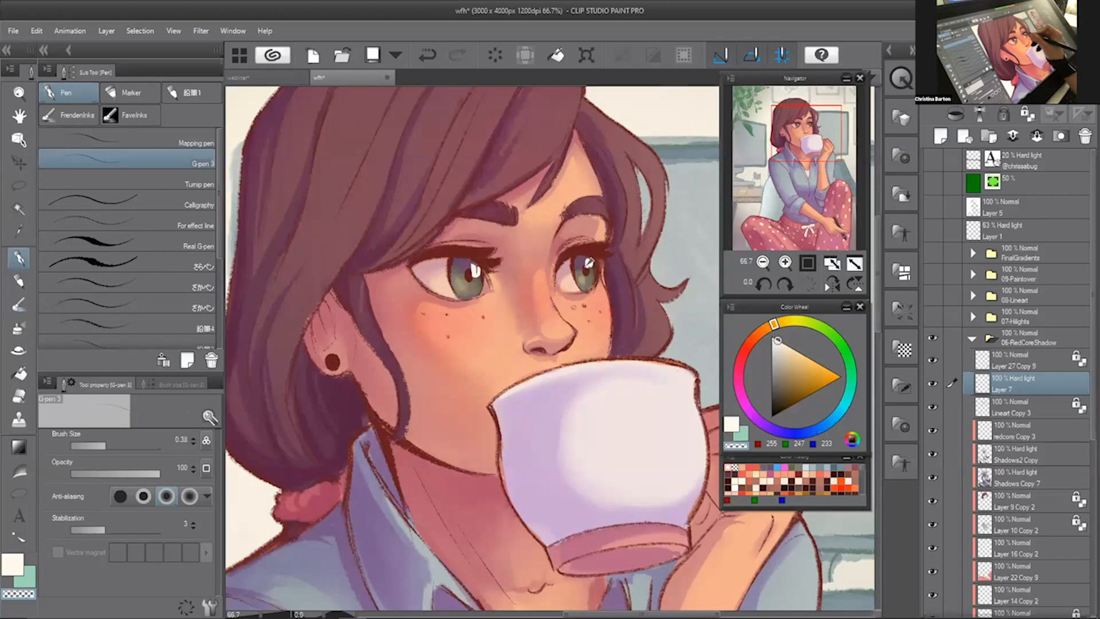
pyautogui.moveTo(597, 270); pyautogui.dragTo(590, 265)
pyautogui.hotkey('ctrl', 'z')
pyautogui.press('c')
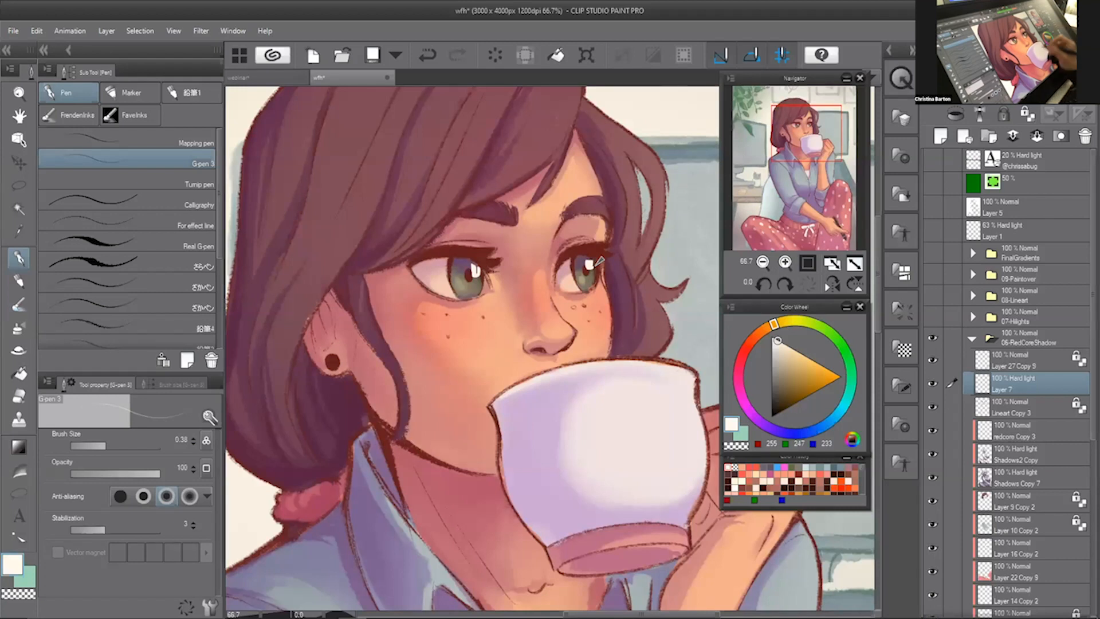
# - Trim the far eye's catchlight into a smaller shape using the transparent color at pen size 0.34
pyautogui.press('c')
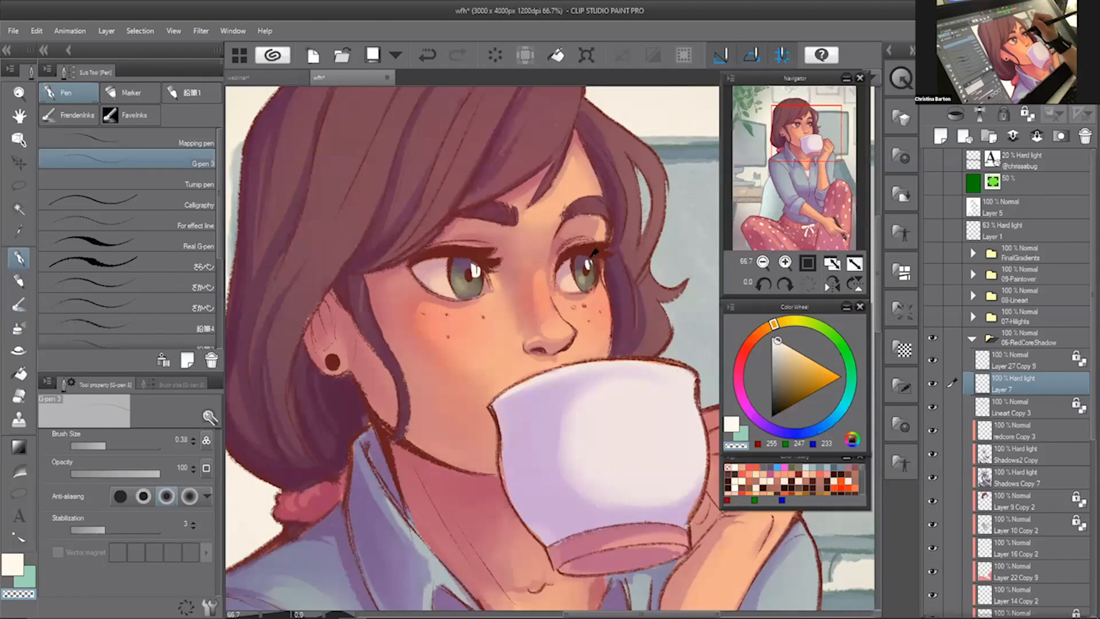
pyautogui.hotkey('ctrl', 'z')
pyautogui.moveTo(610, 268); pyautogui.dragTo(609, 264)
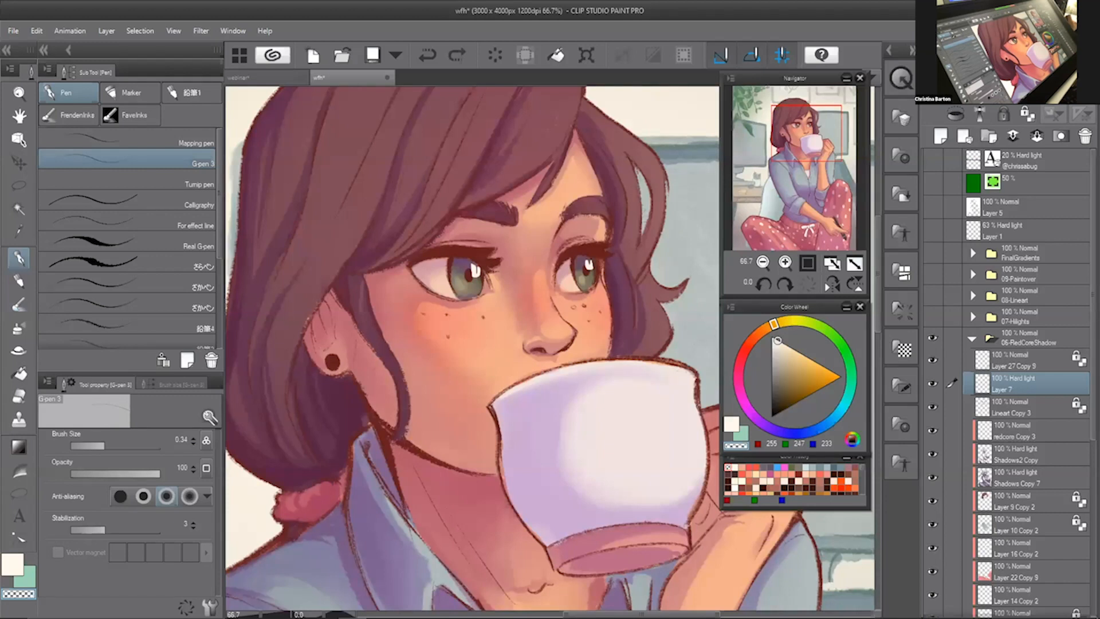
pyautogui.moveTo(594, 260); pyautogui.dragTo(590, 267)
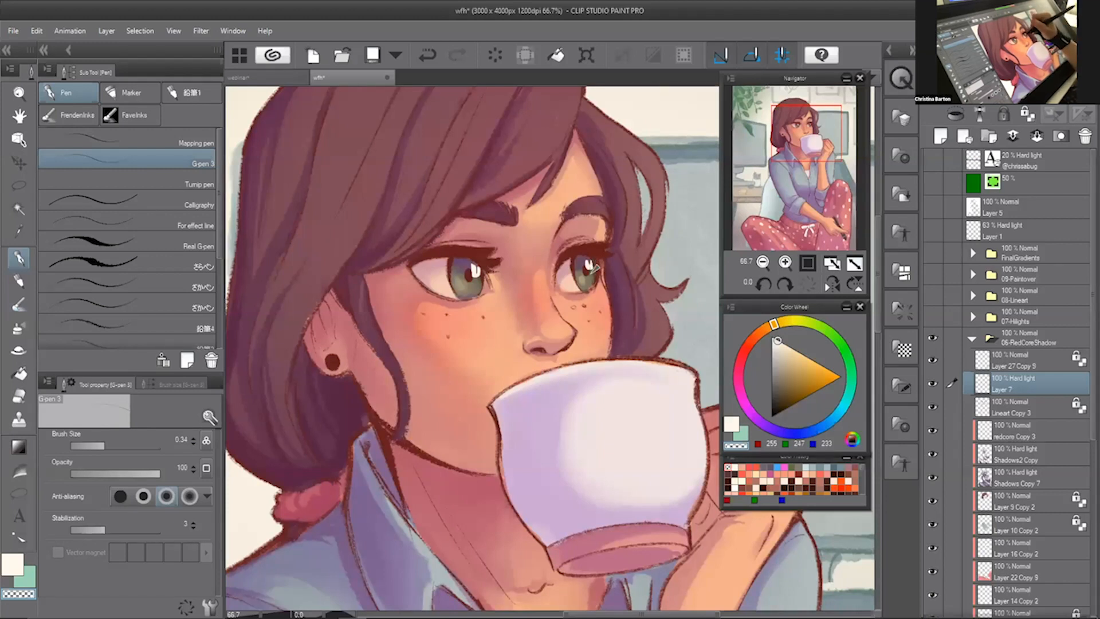
# - Cut thin window-pane gaps through both eyes' catchlights with the transparent color, shrinking the pen to 0.10 for the far eye
pyautogui.moveTo(472, 265); pyautogui.dragTo(473, 272)
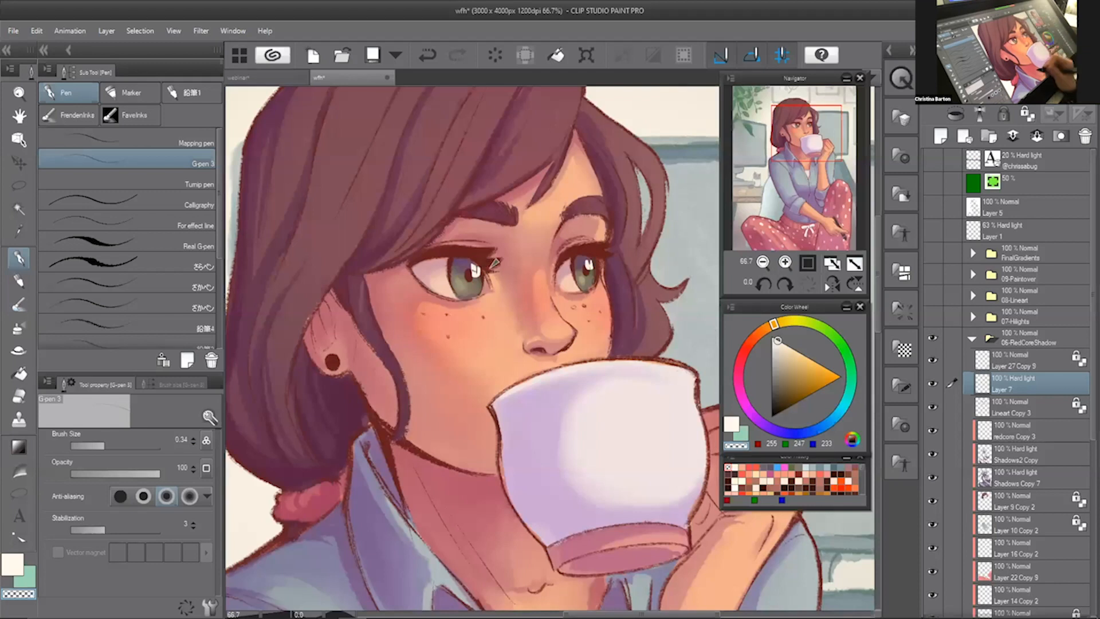
pyautogui.moveTo(590, 259); pyautogui.dragTo(589, 267)
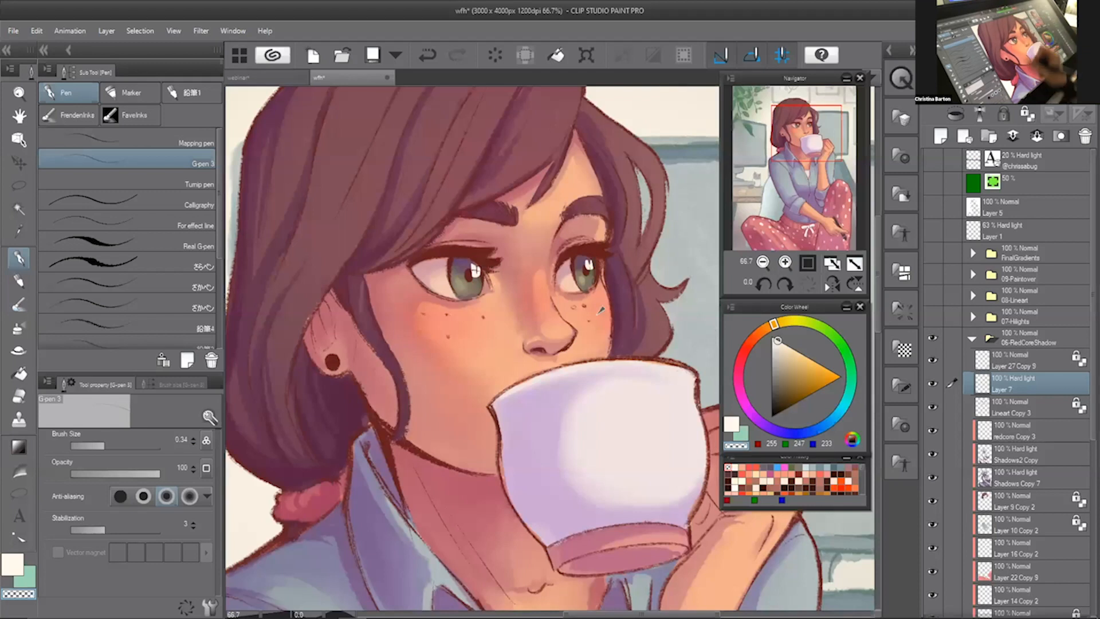
pyautogui.hotkey('ctrl', 'z')
pyautogui.moveTo(587, 260); pyautogui.dragTo(591, 265)
pyautogui.hotkey('ctrl', 'z')
pyautogui.press('[')
pyautogui.press('[')
pyautogui.press('[')
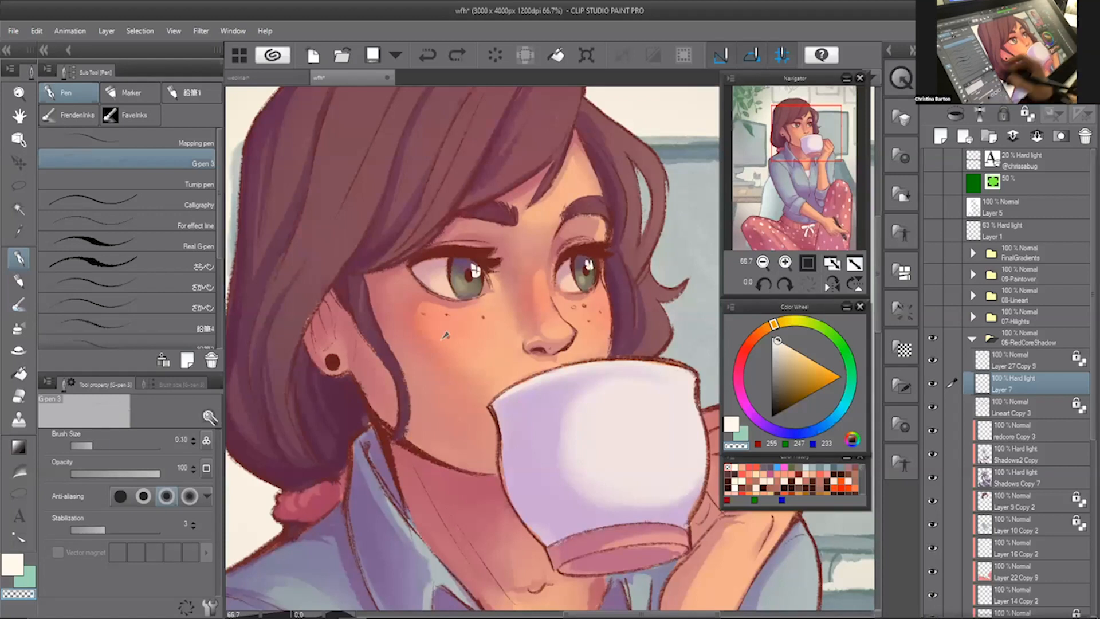
pyautogui.moveTo(589, 263); pyautogui.dragTo(590, 263)
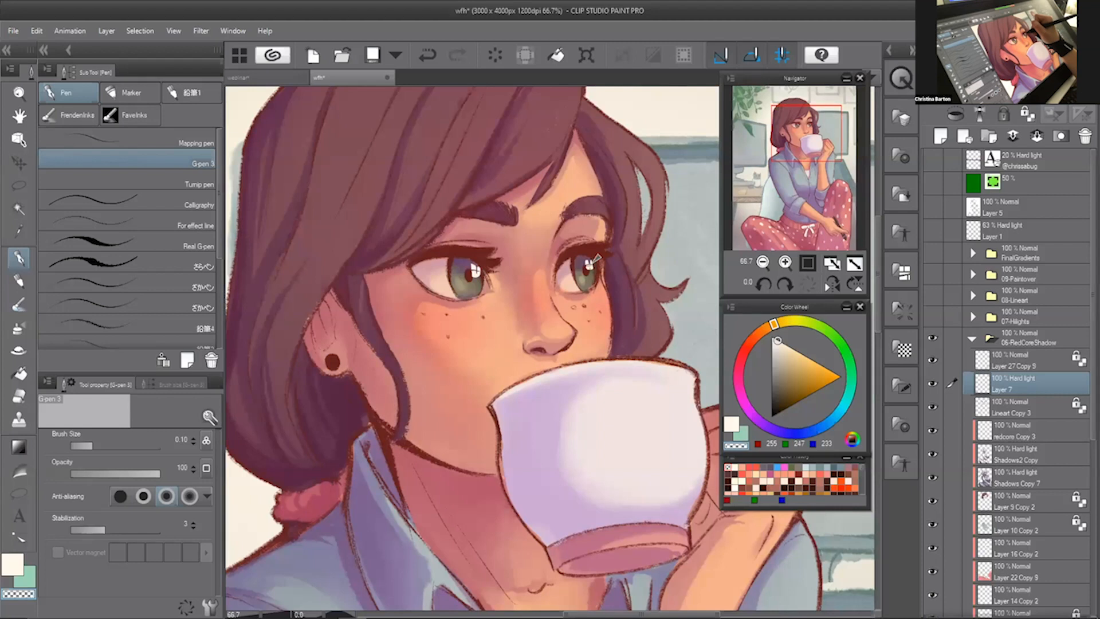
pyautogui.press('c')
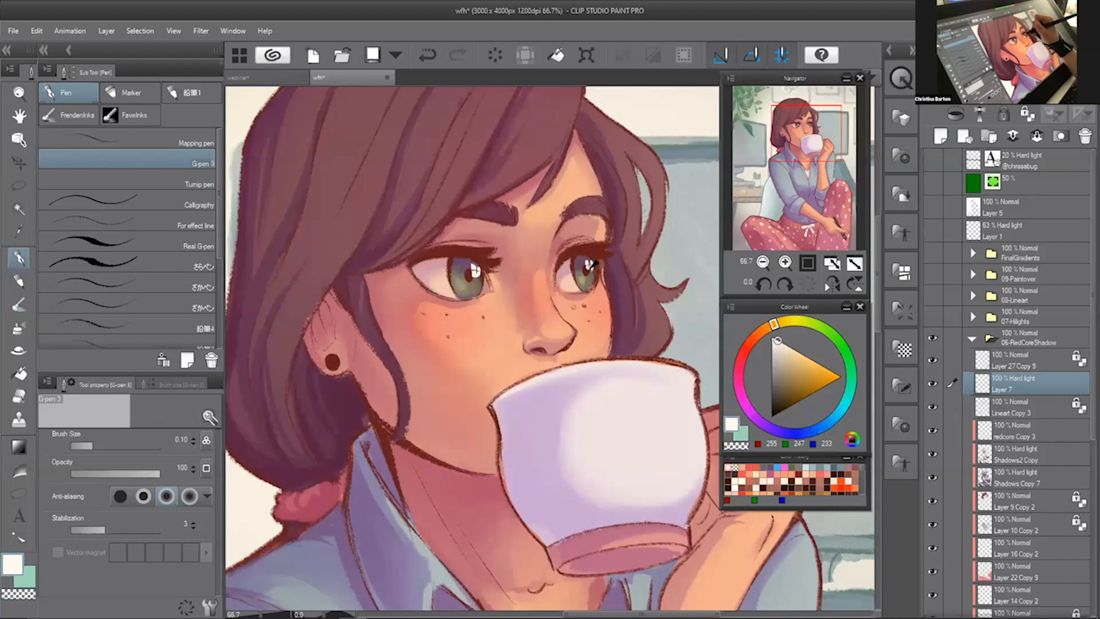
pyautogui.press('c')
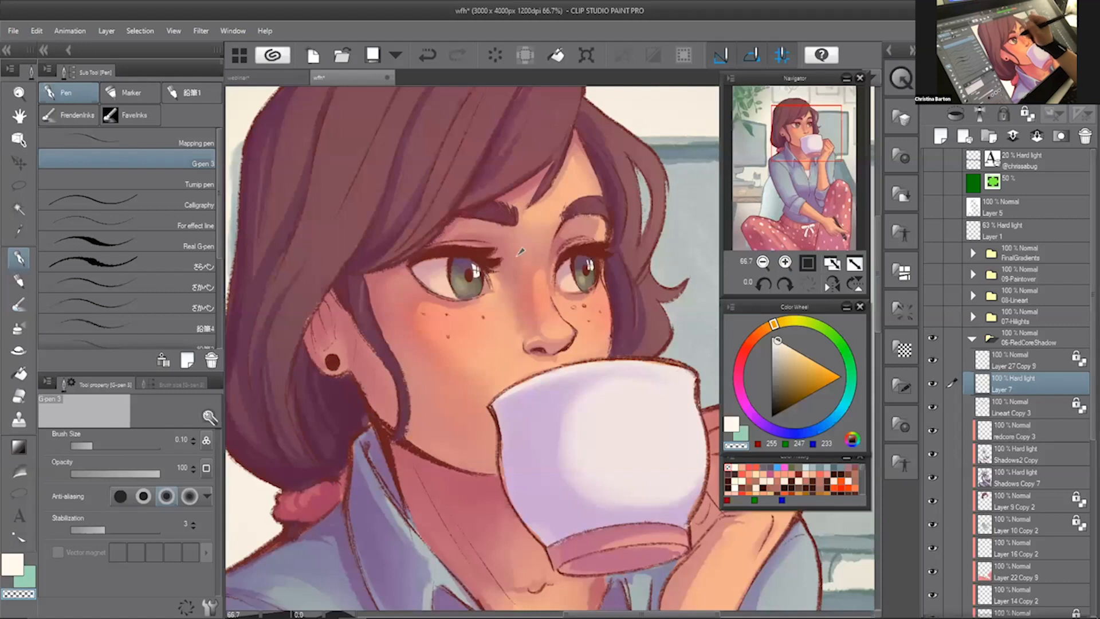
# - Return to the near-white drawing color and choose the Smooth watercolor brush at size 0.52
pyautogui.click(764, 261)
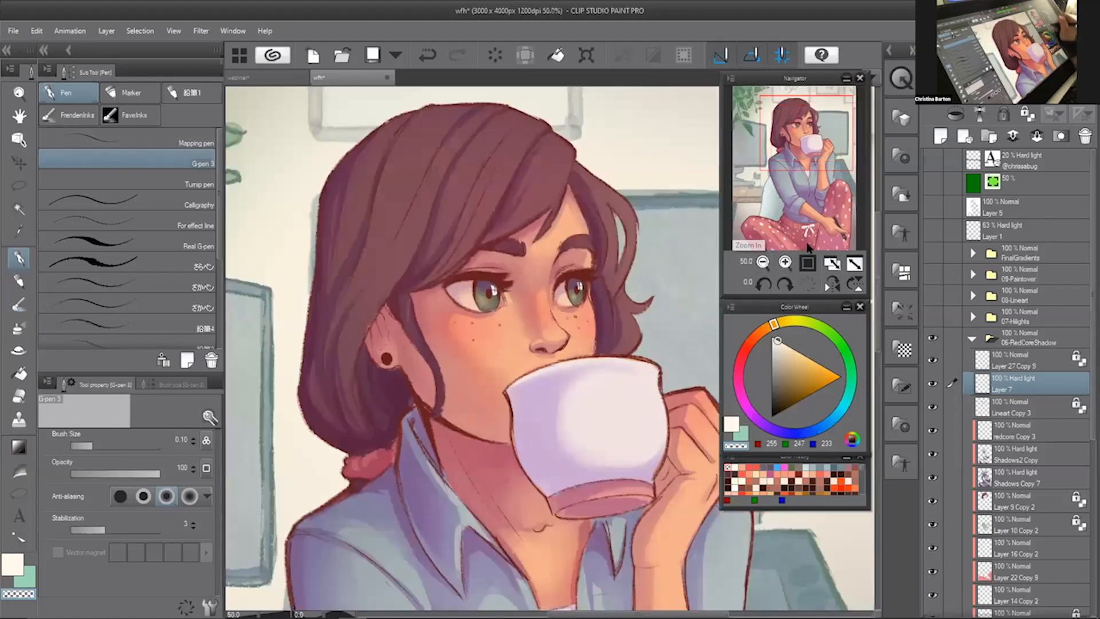
pyautogui.press('c')
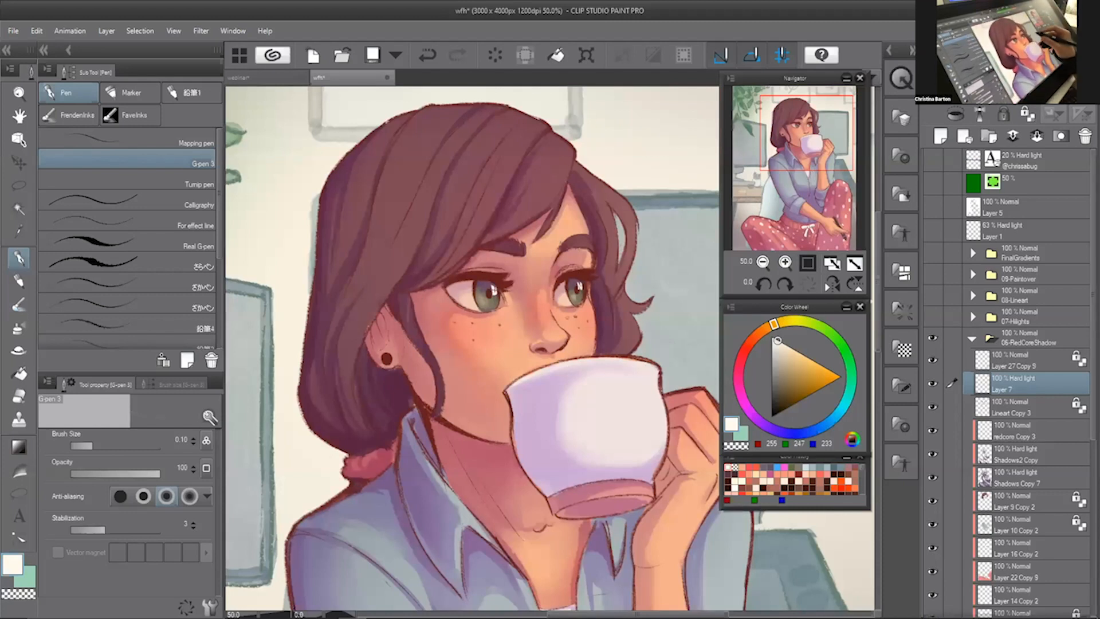
pyautogui.click(18, 304)
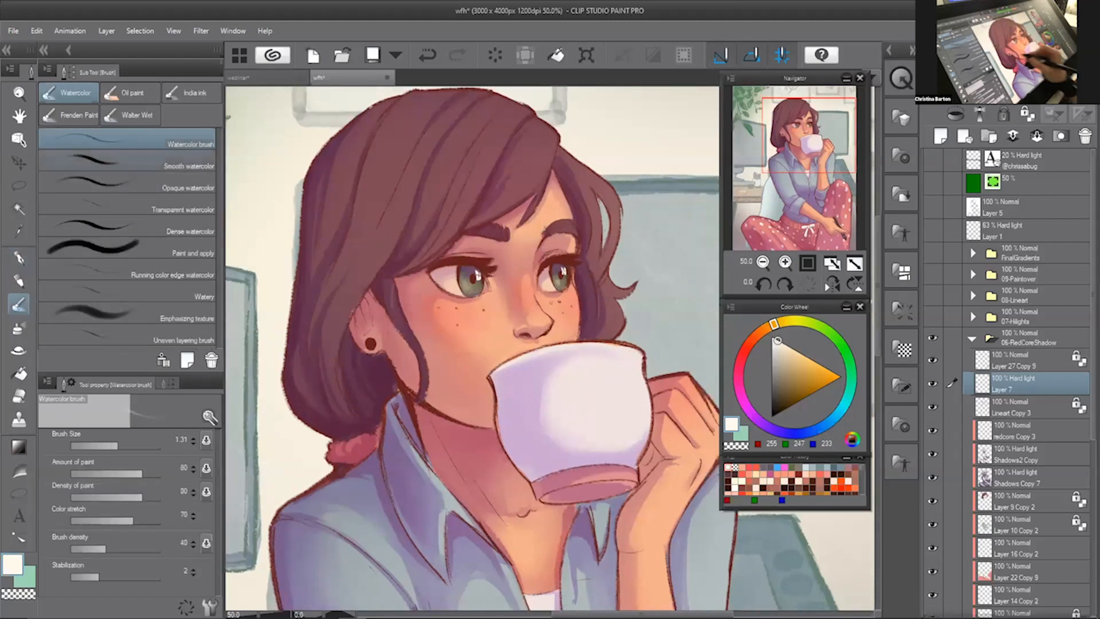
pyautogui.click(194, 166)
pyautogui.press('[')
pyautogui.press('[')
pyautogui.press('[')
pyautogui.press('[')
pyautogui.press('[')
pyautogui.press('[')
pyautogui.press('[')
pyautogui.press('[')
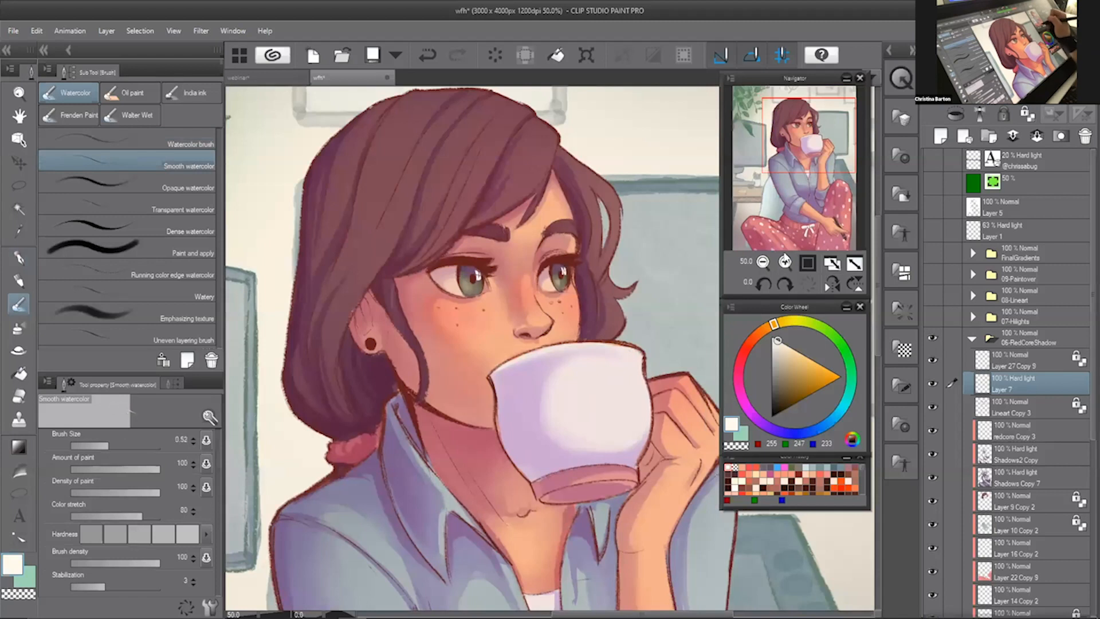
# - Try a near-white highlight on the tip of the nose with the Smooth watercolor brush reduced to size 0.28
pyautogui.click(785, 262)
pyautogui.moveTo(811, 158)
pyautogui.mouseDown()
pyautogui.moveTo(800, 155)
pyautogui.moveTo(816, 143)
pyautogui.mouseUp()
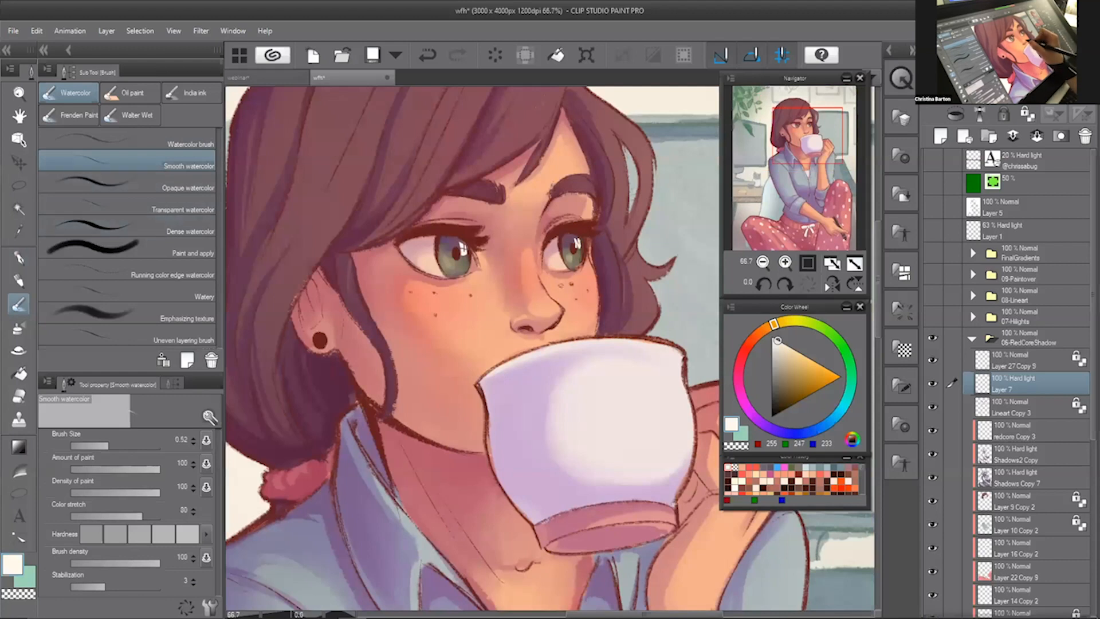
pyautogui.hotkey('ctrl', 'z')
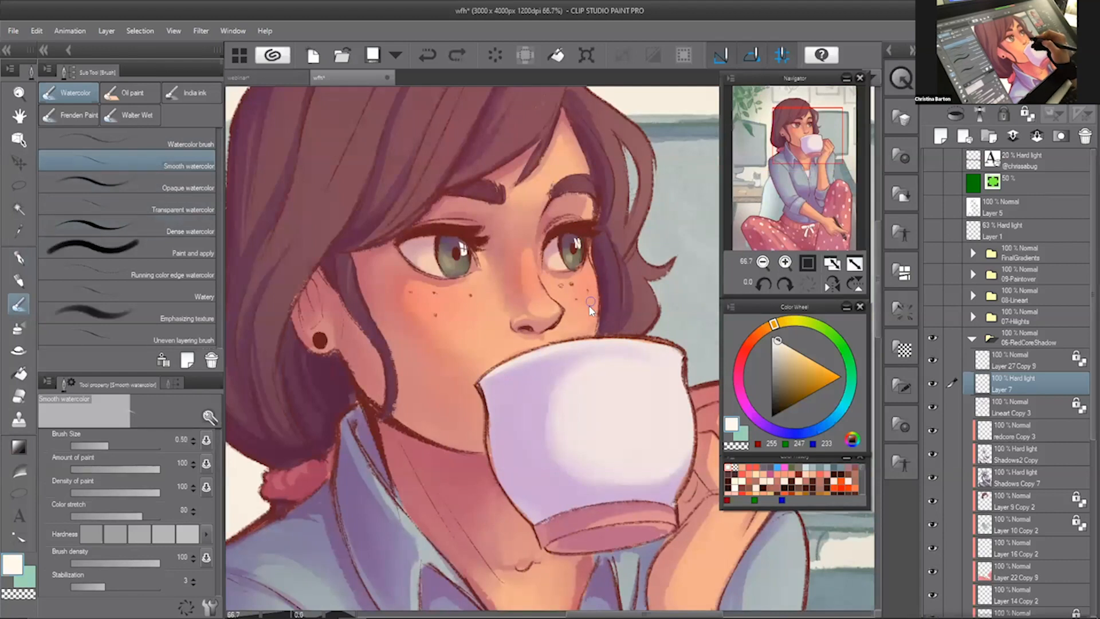
pyautogui.press('[')
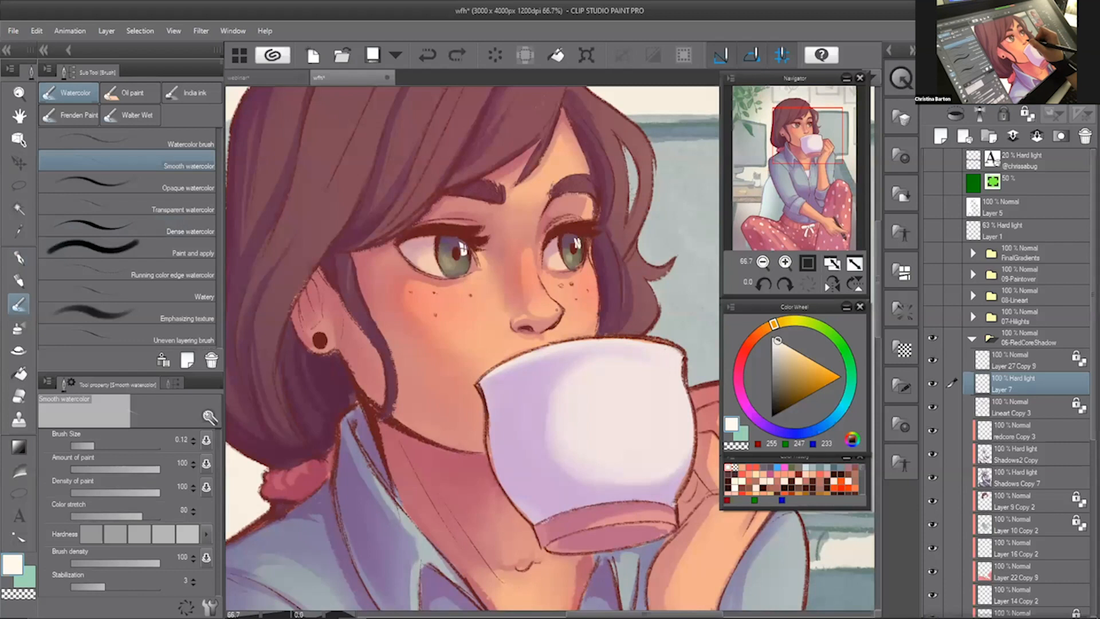
pyautogui.press(']')
pyautogui.press(']')
pyautogui.press(']')
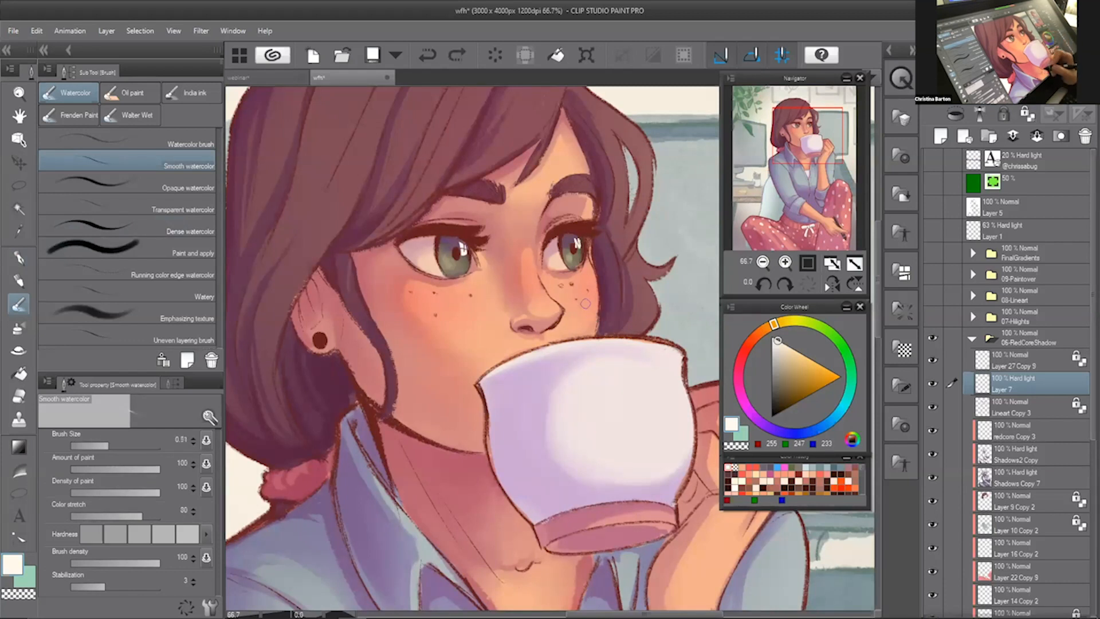
pyautogui.press('[')
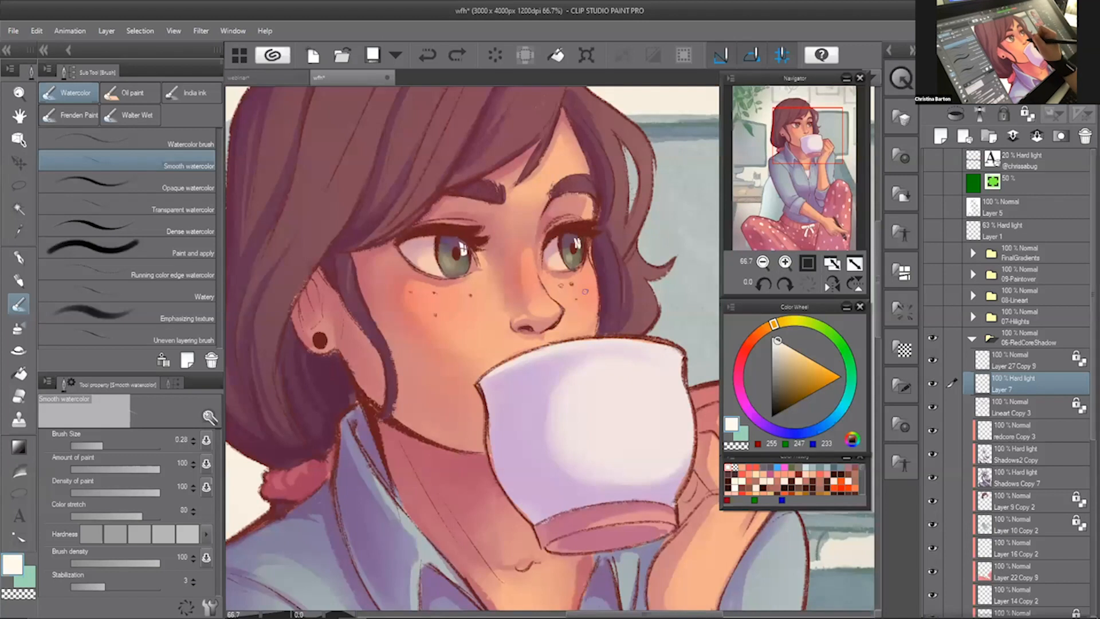
pyautogui.click(545, 312)
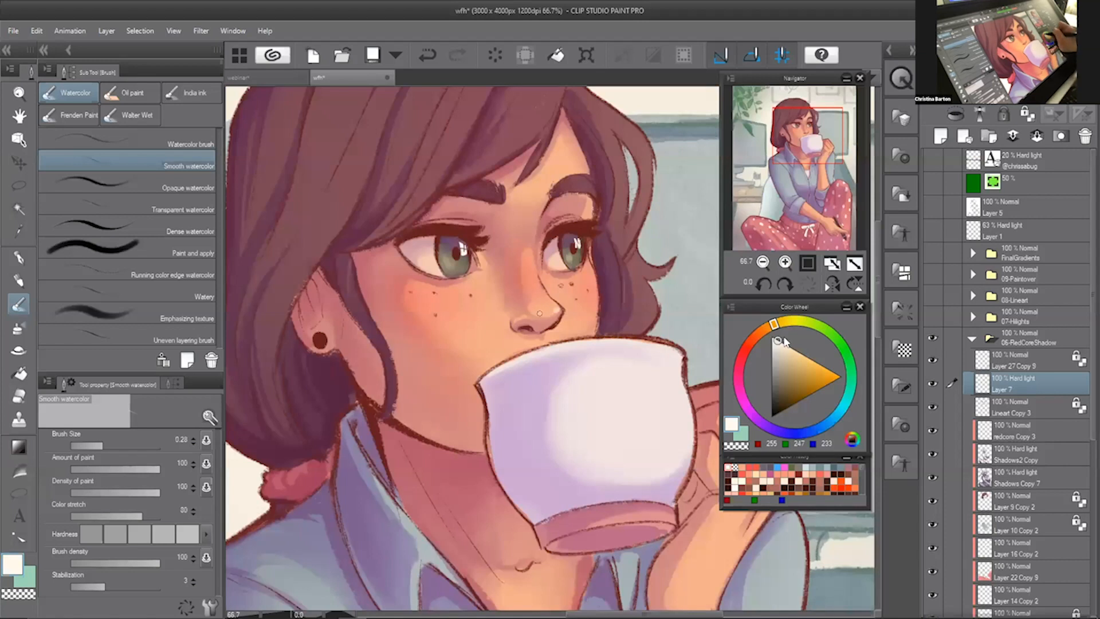
pyautogui.hotkey('ctrl', 'z')
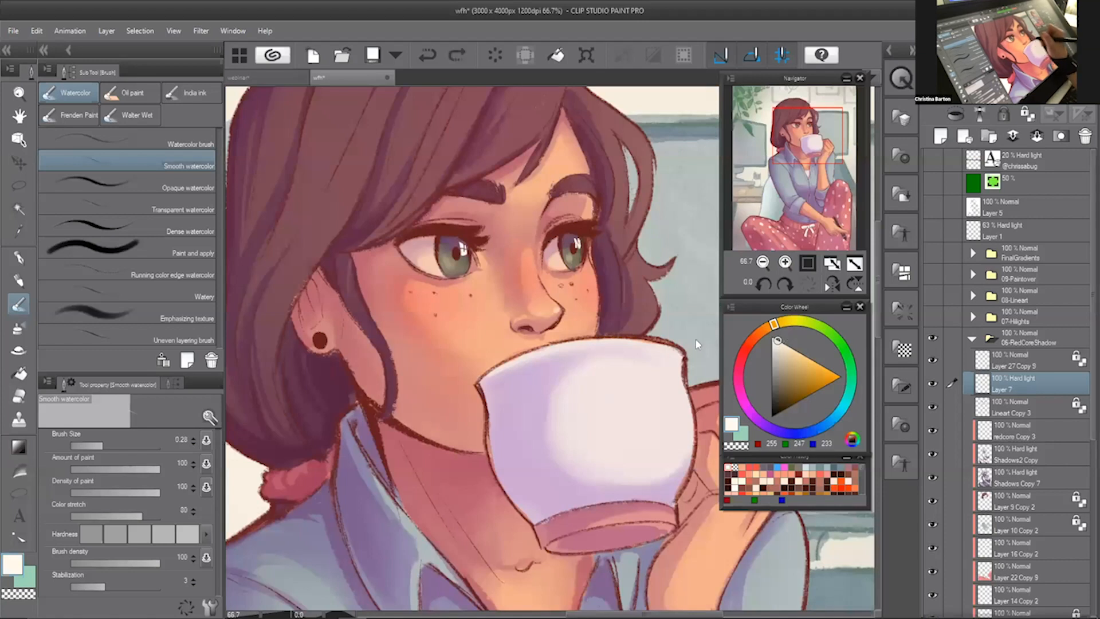
# - Set the drawing color to pale cream (255, 233, 194) and try a small highlight on the nose tip
pyautogui.click(783, 343)
pyautogui.click(788, 346)
pyautogui.click(424, 514)
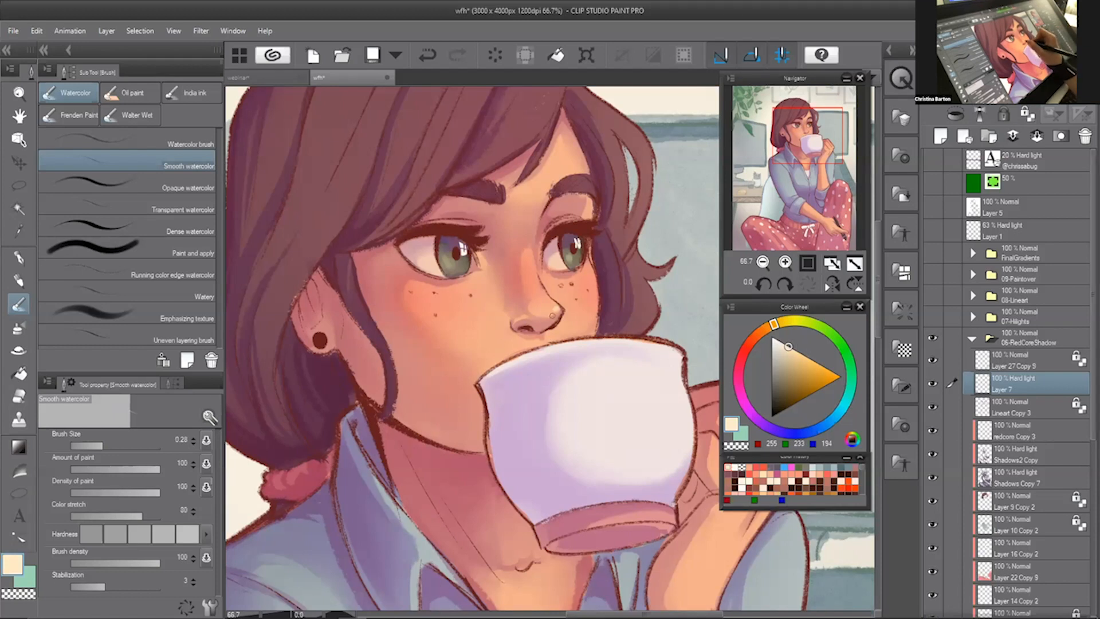
pyautogui.hotkey('ctrl', 'z')
pyautogui.moveTo(556, 308); pyautogui.dragTo(539, 313)
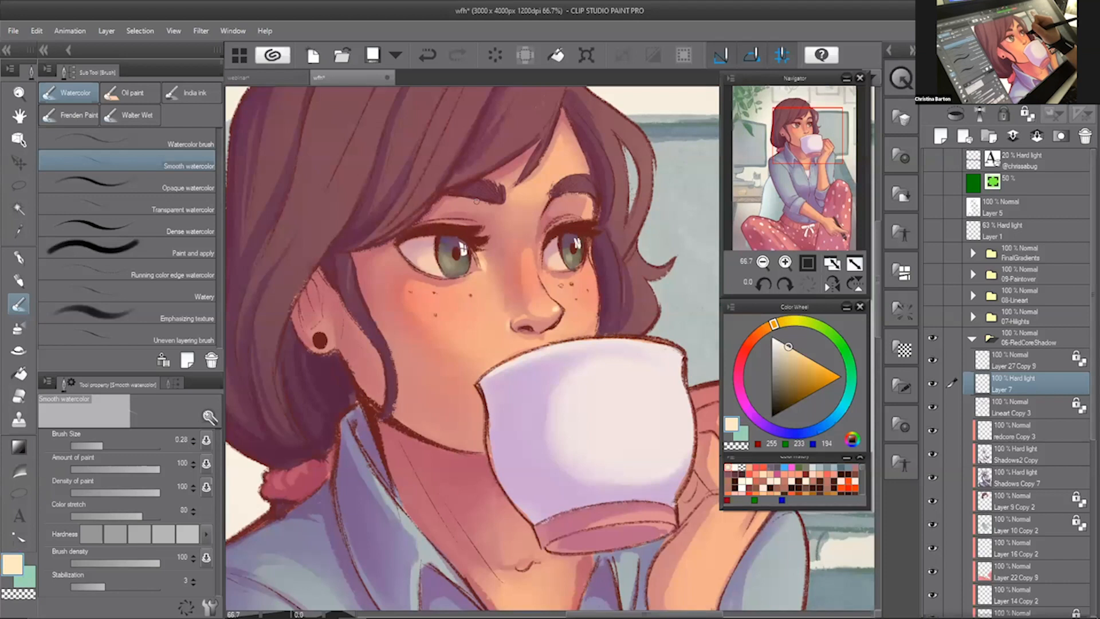
pyautogui.hotkey('ctrl', 'z')
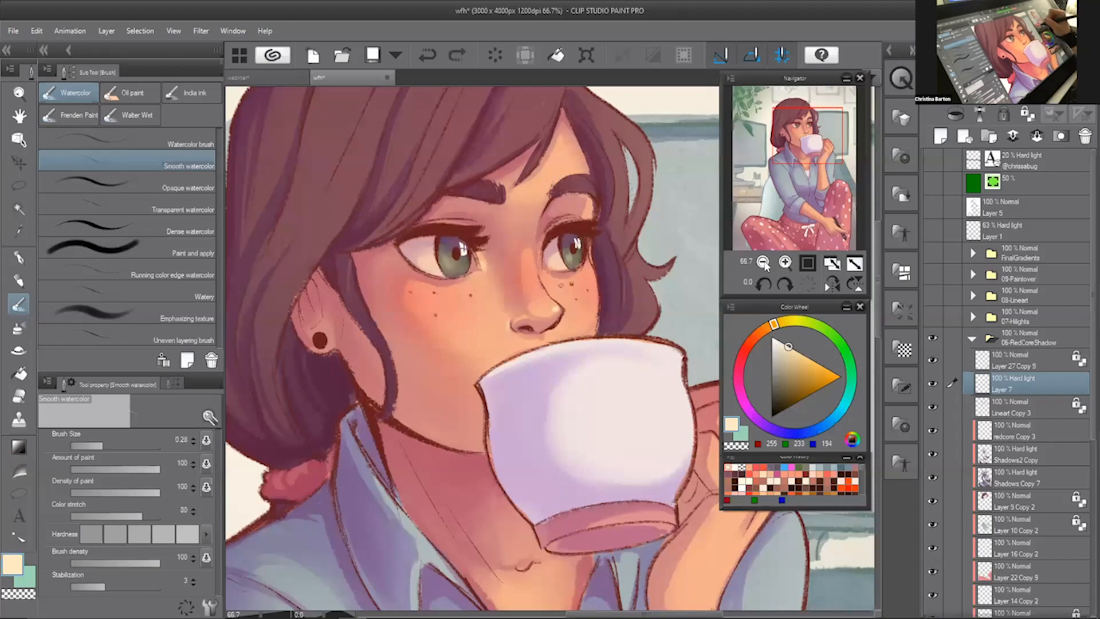
# - Enlarge the Smooth watercolor brush to 1.28 over the nose bridge and compare the face by undoing and redoing the last stroke
pyautogui.click(762, 262)
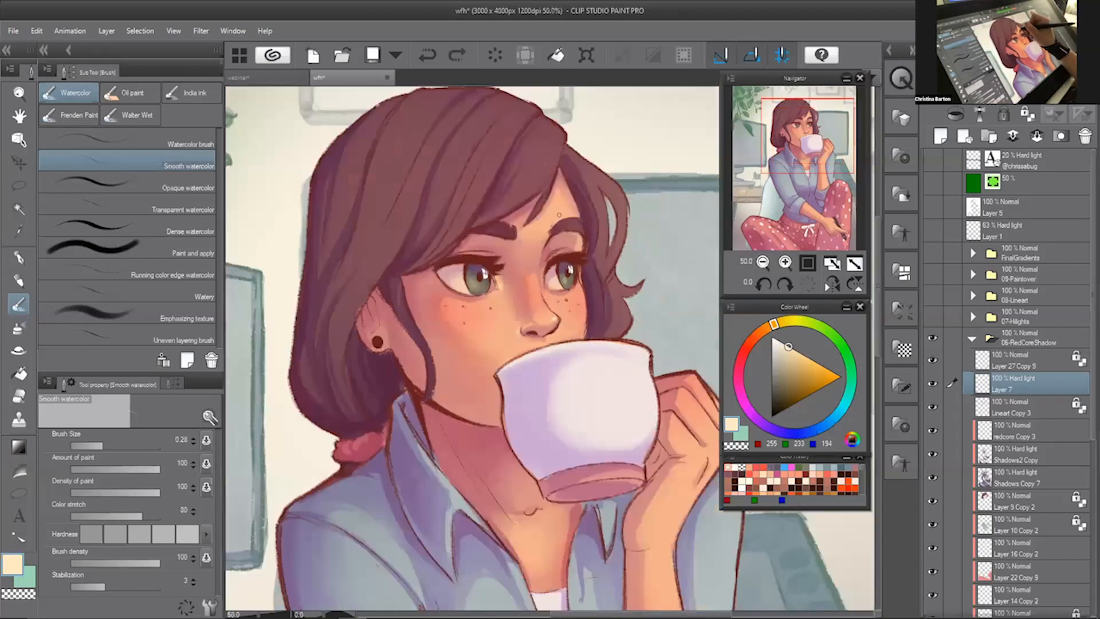
pyautogui.moveTo(804, 197); pyautogui.dragTo(807, 145)
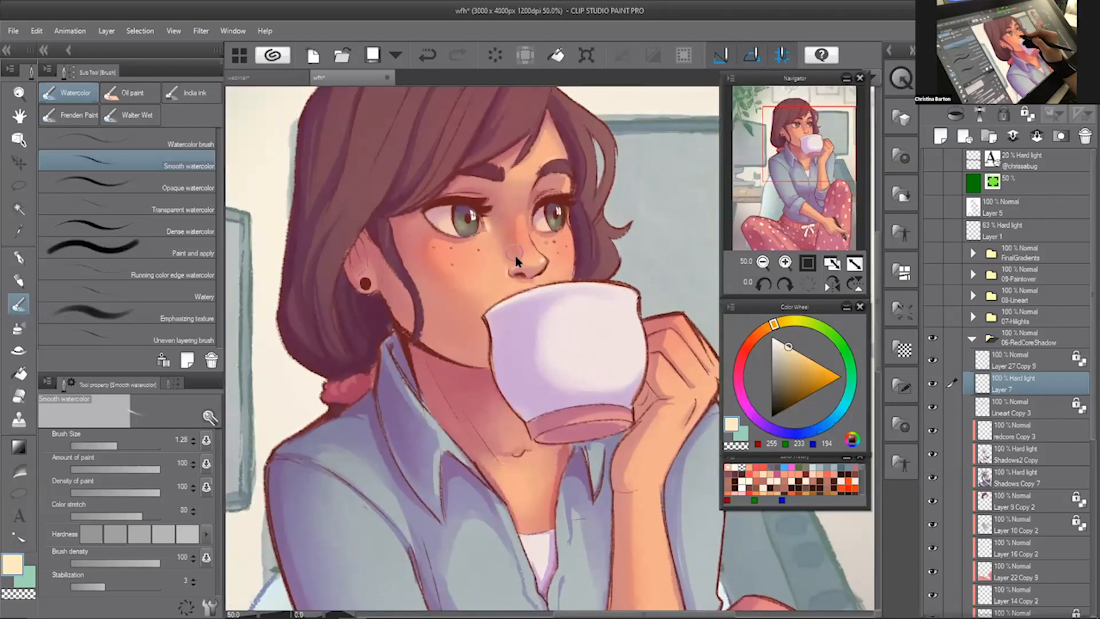
pyautogui.press(']')
pyautogui.hotkey('ctrl', 'z')
pyautogui.hotkey('ctrl', 'y')
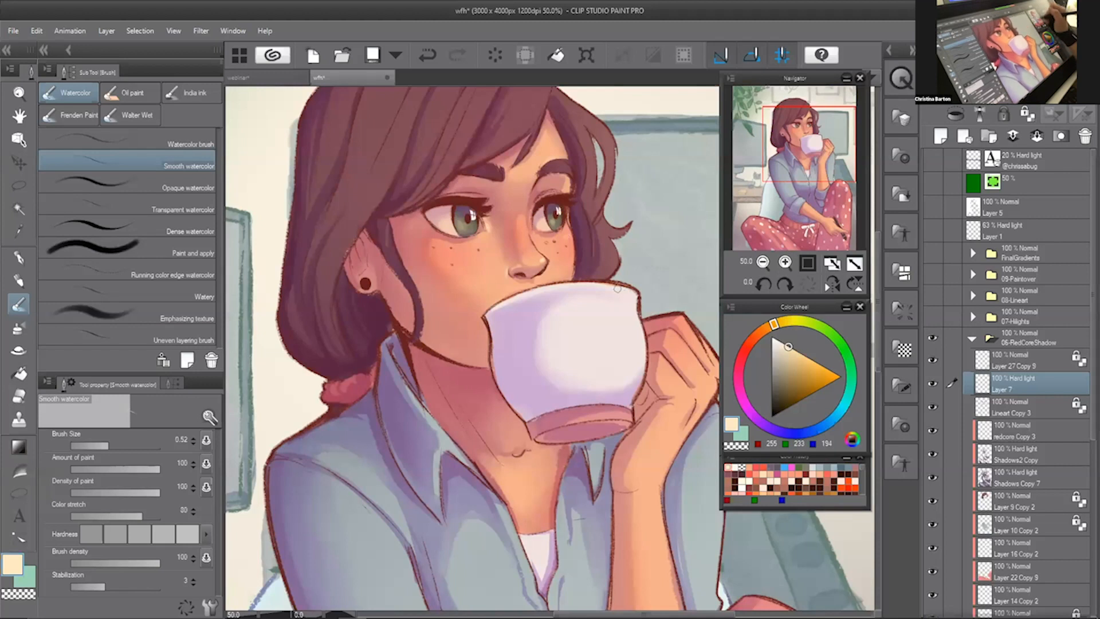
# - Set the Smooth watercolor brush to size 1.14 while working around the raised forearm
pyautogui.moveTo(679, 324); pyautogui.dragTo(599, 292)
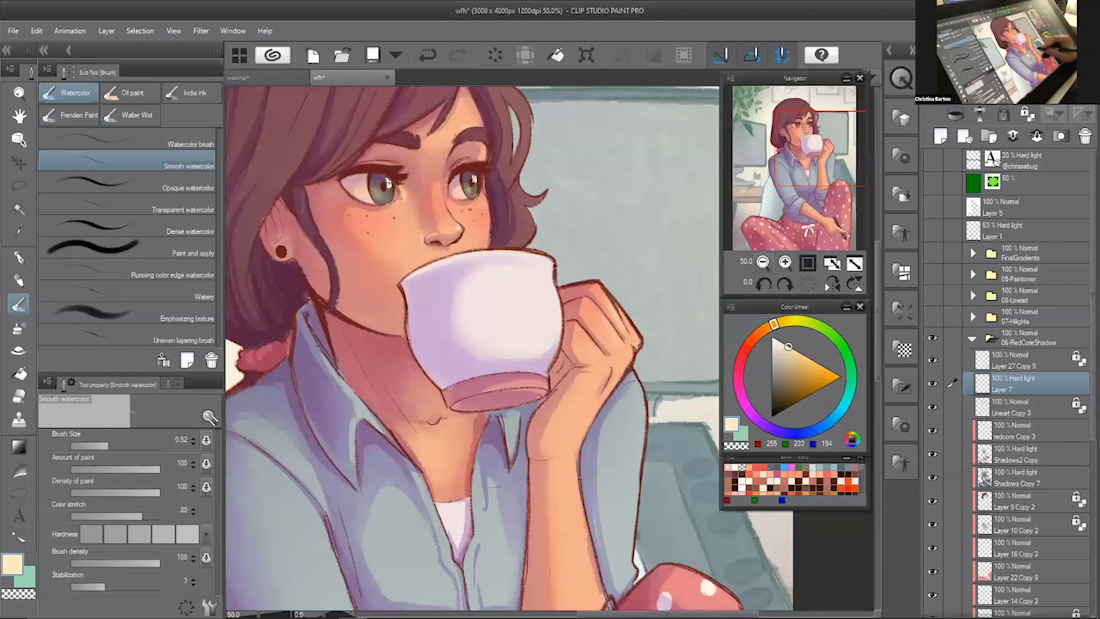
pyautogui.scroll(-1, 578, 407)
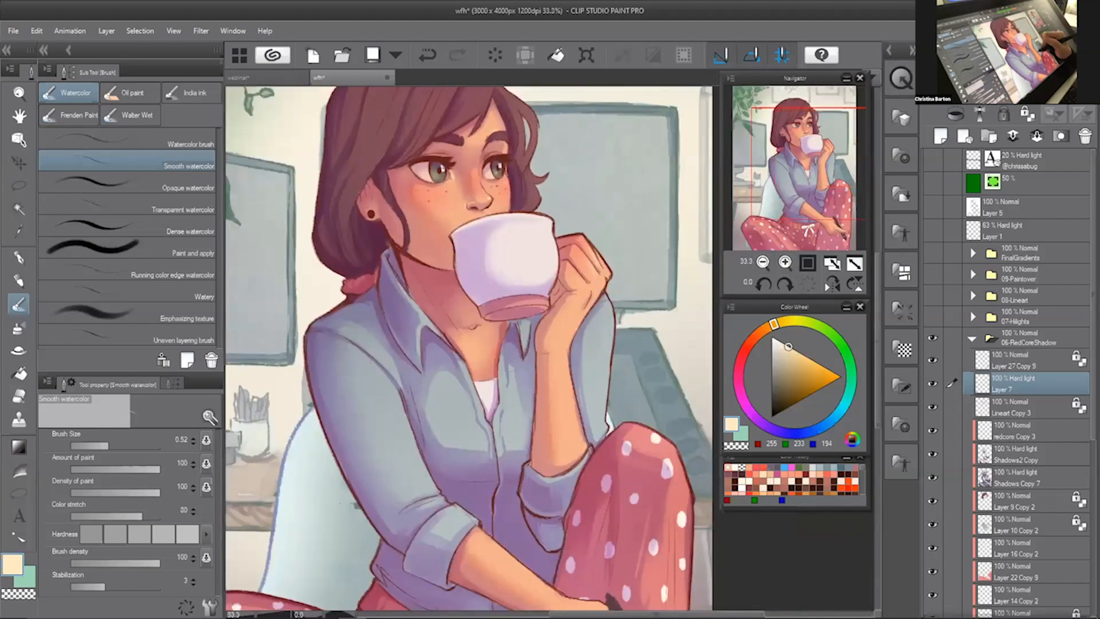
pyautogui.press(']')
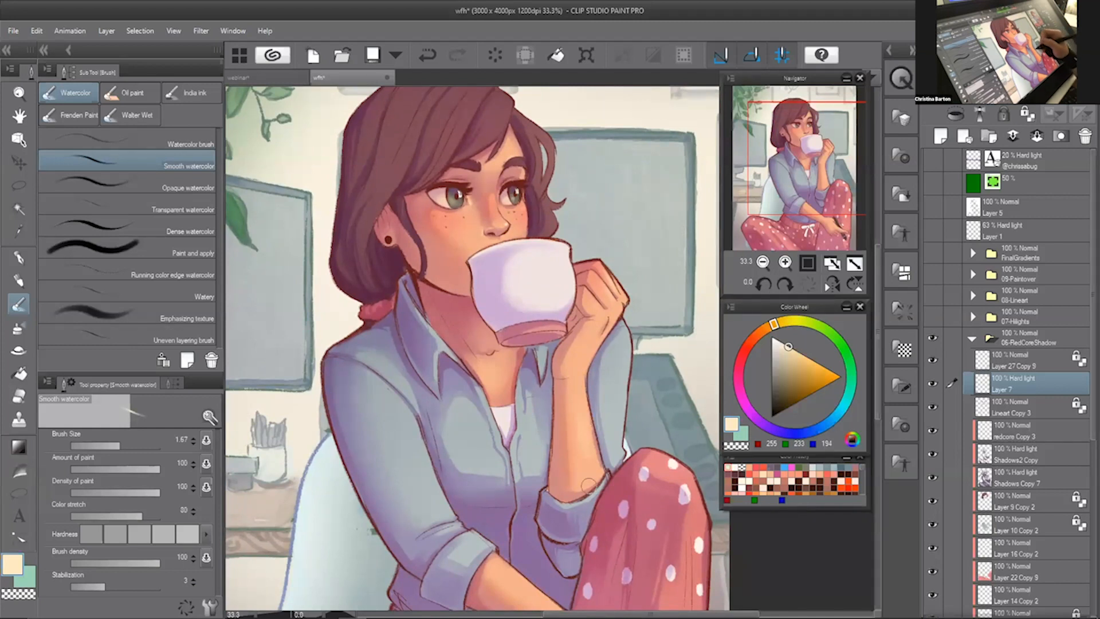
pyautogui.press('[')
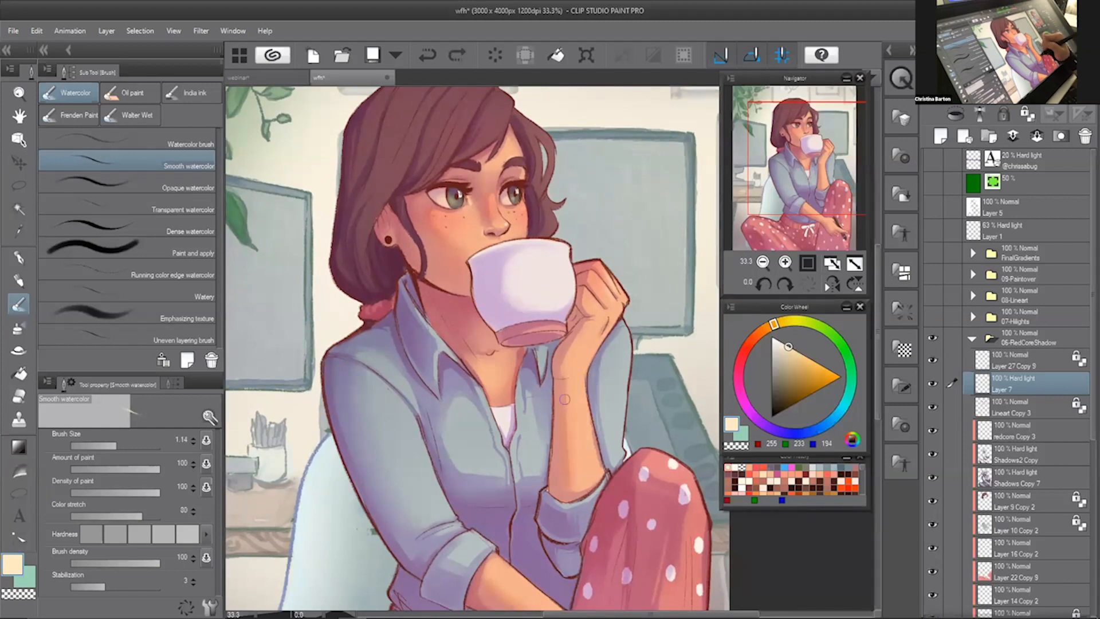
pyautogui.moveTo(825, 162); pyautogui.dragTo(821, 140)
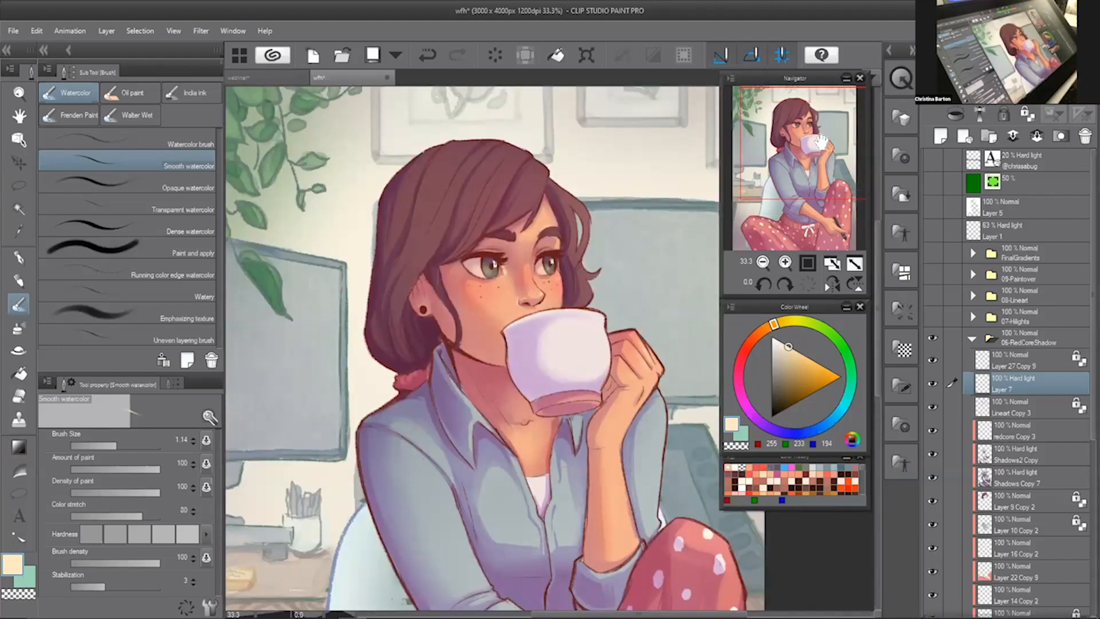
# - Switch to the G-pen, undo the last stroke and enlarge the pen to size 1.50
pyautogui.press('p')
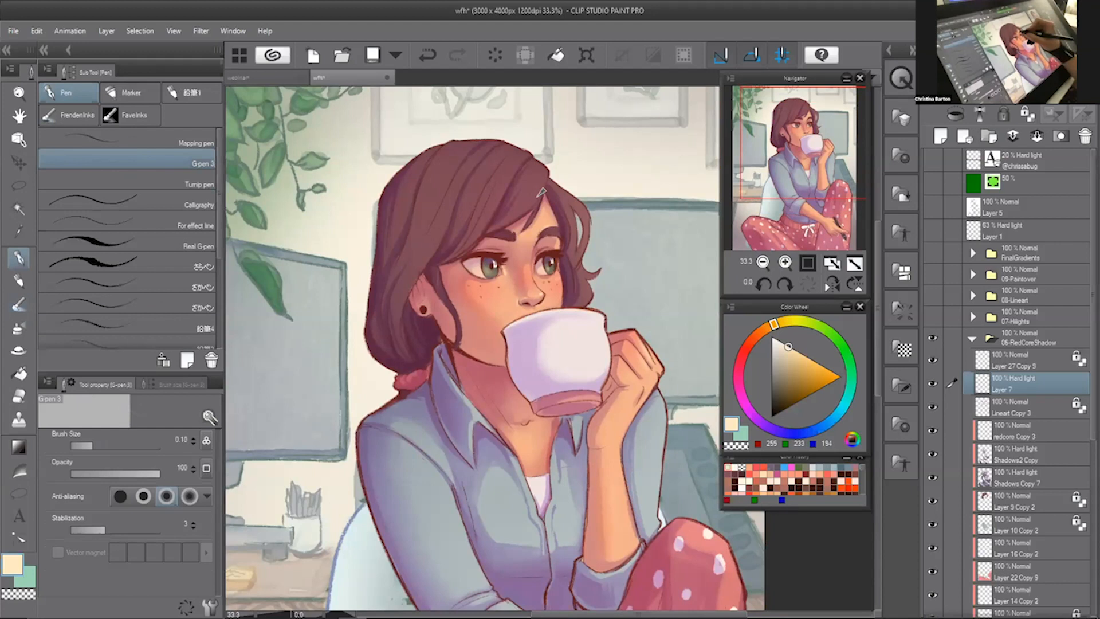
pyautogui.hotkey('ctrl', 'z')
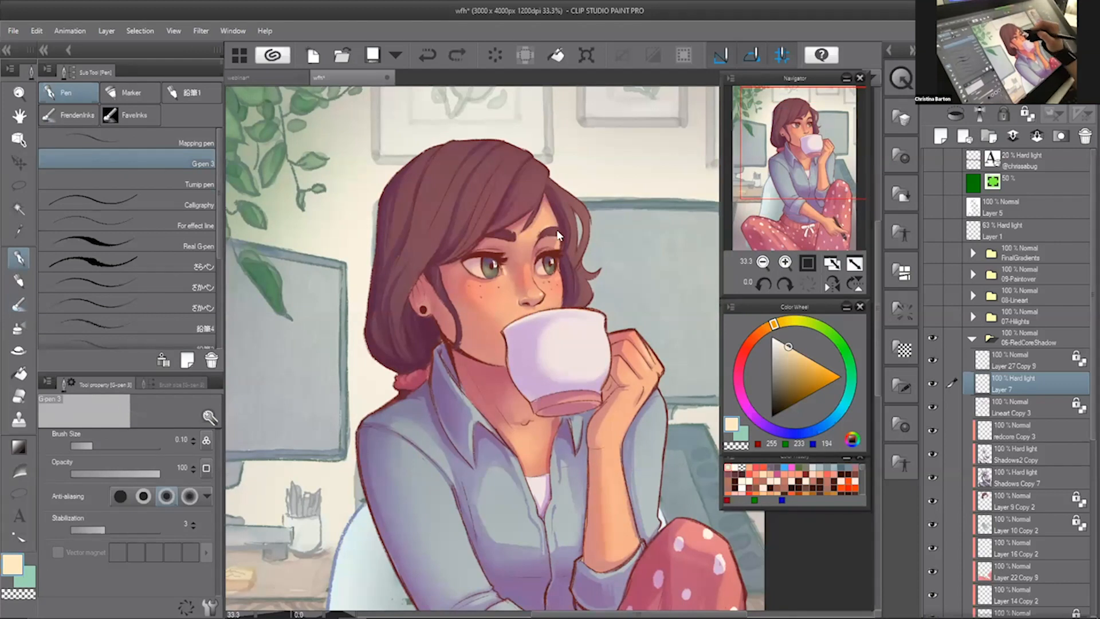
pyautogui.press(']')
pyautogui.press(']')
pyautogui.press(']')
pyautogui.press(']')
pyautogui.press(']')
pyautogui.press(']')
pyautogui.press(']')
pyautogui.press(']')
pyautogui.press(']')
pyautogui.press(']')
pyautogui.press(']')
pyautogui.press(']')
pyautogui.press(']')
pyautogui.press(']')
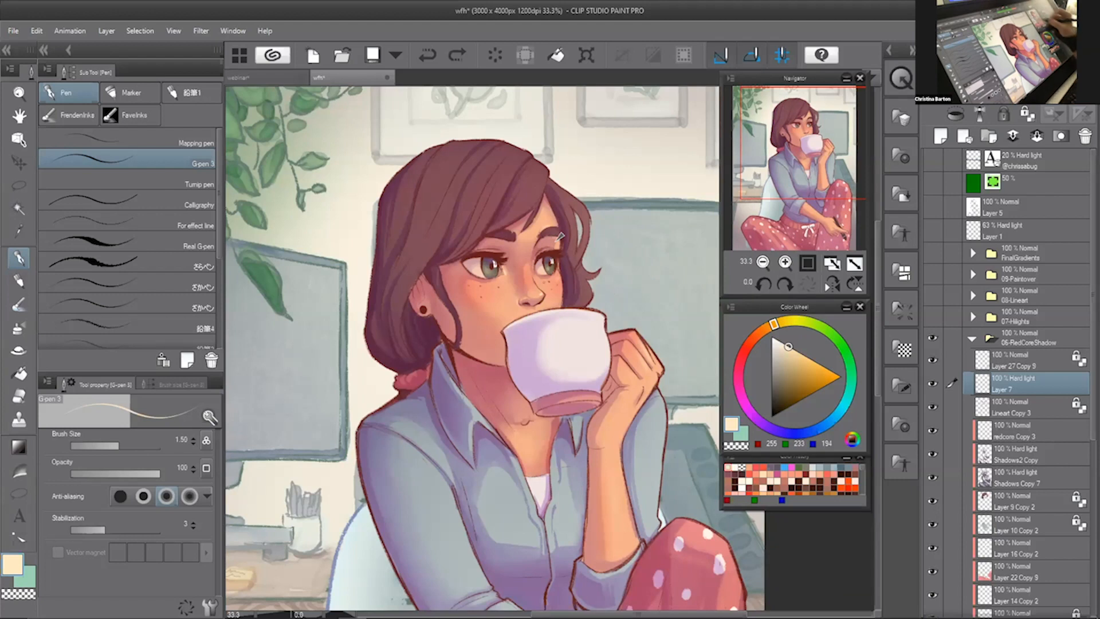
# - Try a warm yellow (255, 221, 161) highlight on the front hair, undo it and pick a paler cream (255, 236, 202)
pyautogui.click(797, 351)
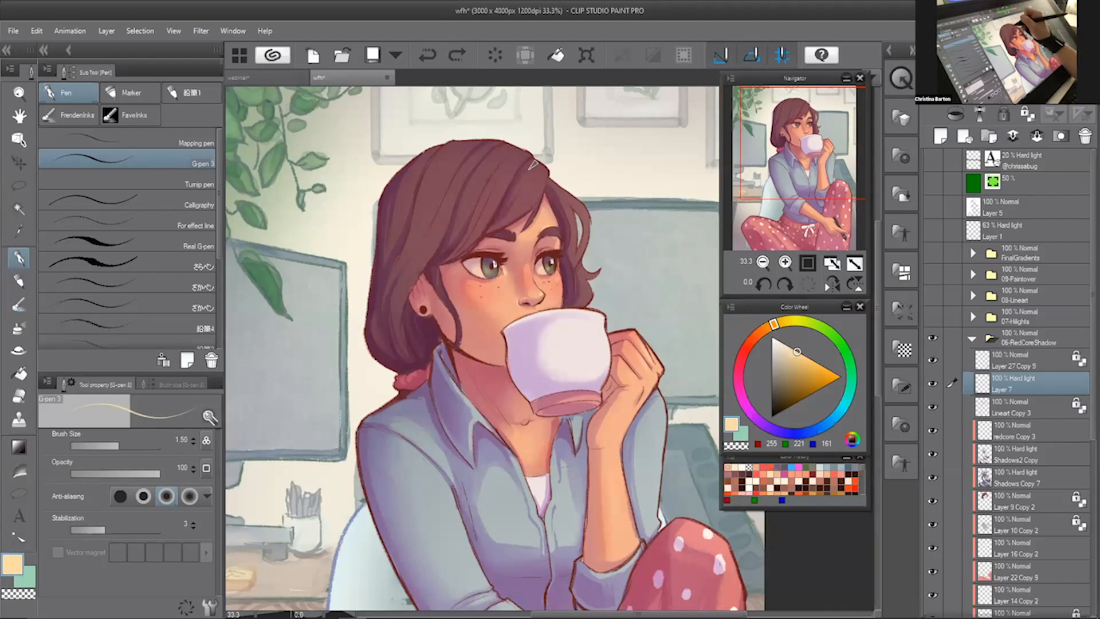
pyautogui.moveTo(532, 166); pyautogui.dragTo(526, 187)
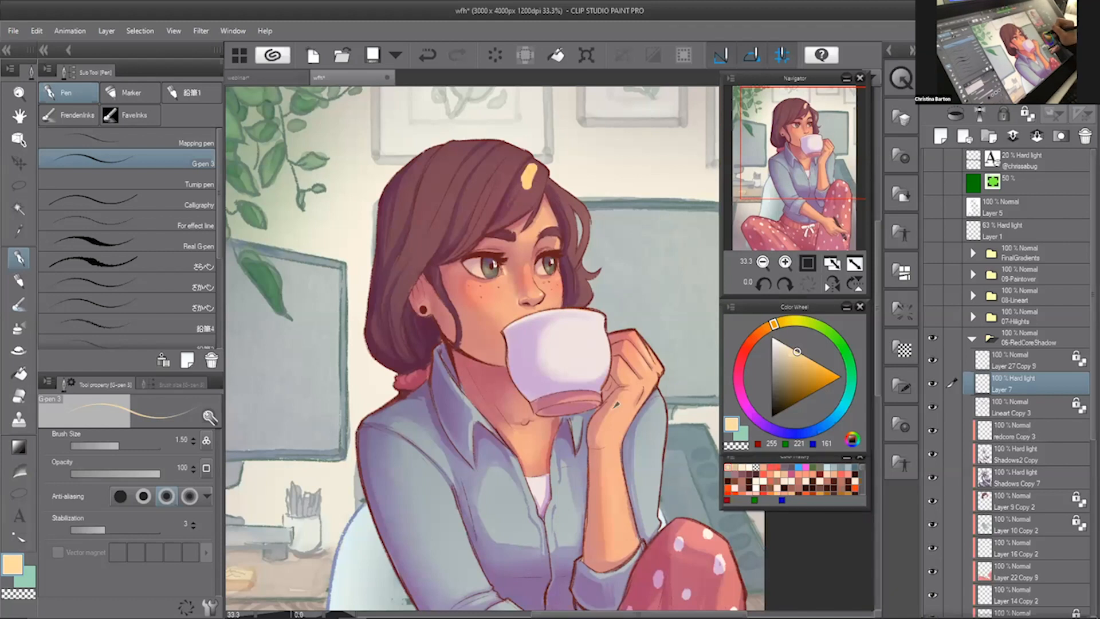
pyautogui.click(786, 346)
pyautogui.hotkey('ctrl', 'z')
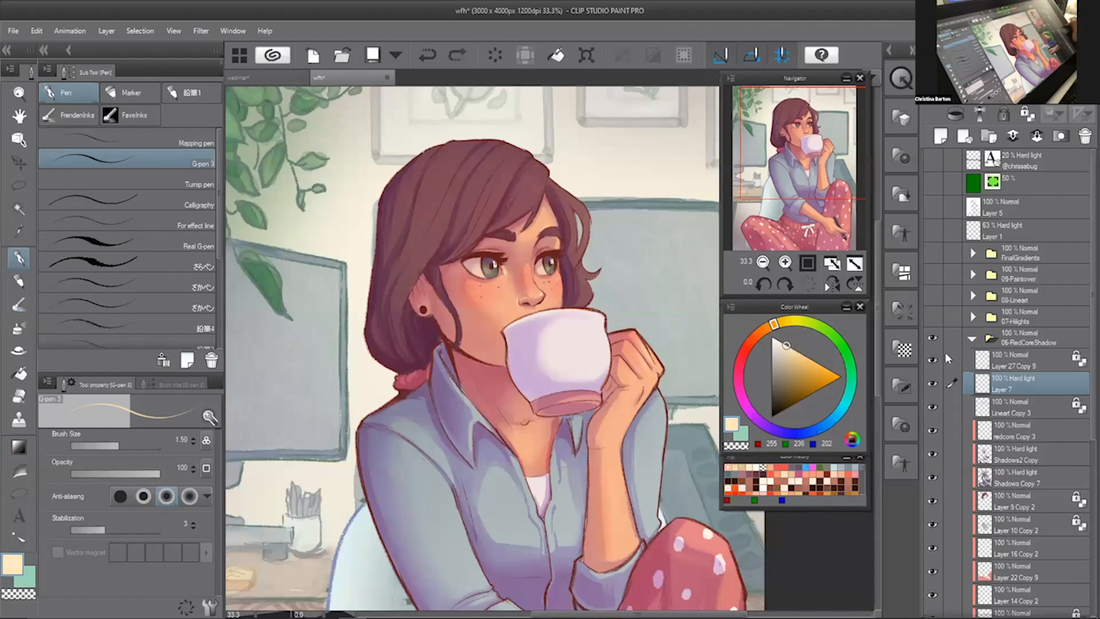
# - Examine the finished highlights in the 07-Hilights folder, then return to Layer 7 in the 06-RedCoreShadow folder
pyautogui.click(971, 318)
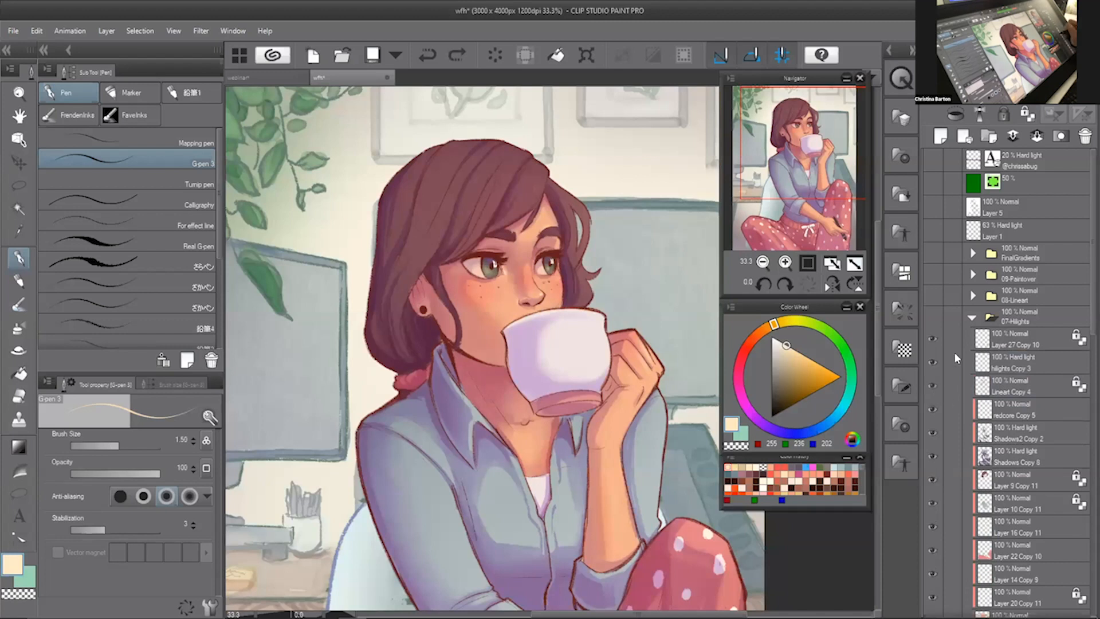
pyautogui.click(1017, 363)
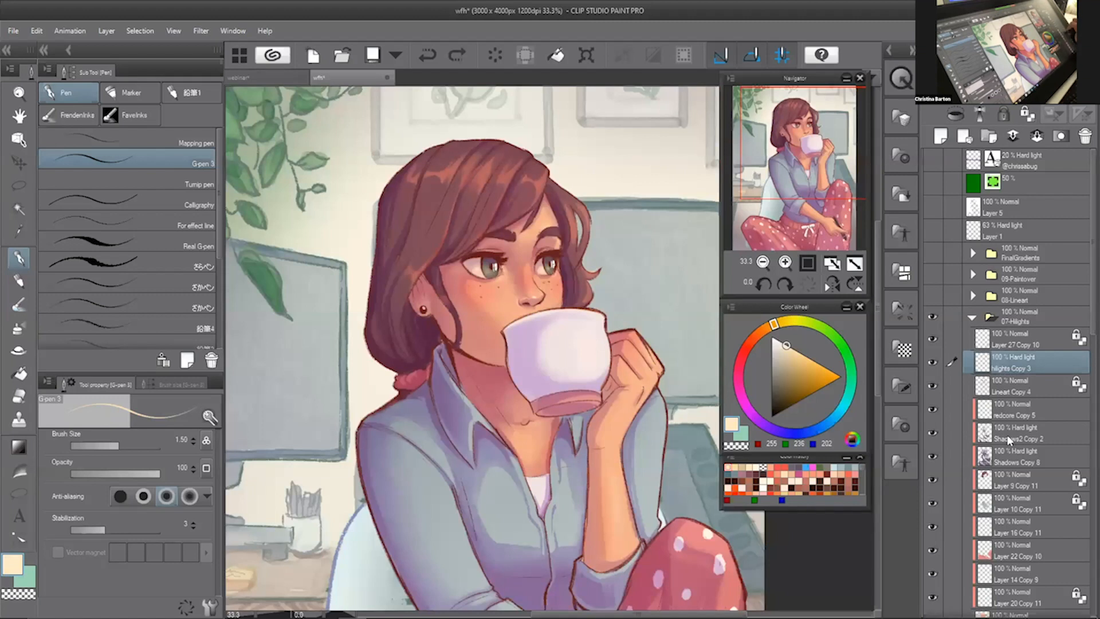
pyautogui.click(972, 317)
pyautogui.click(973, 338)
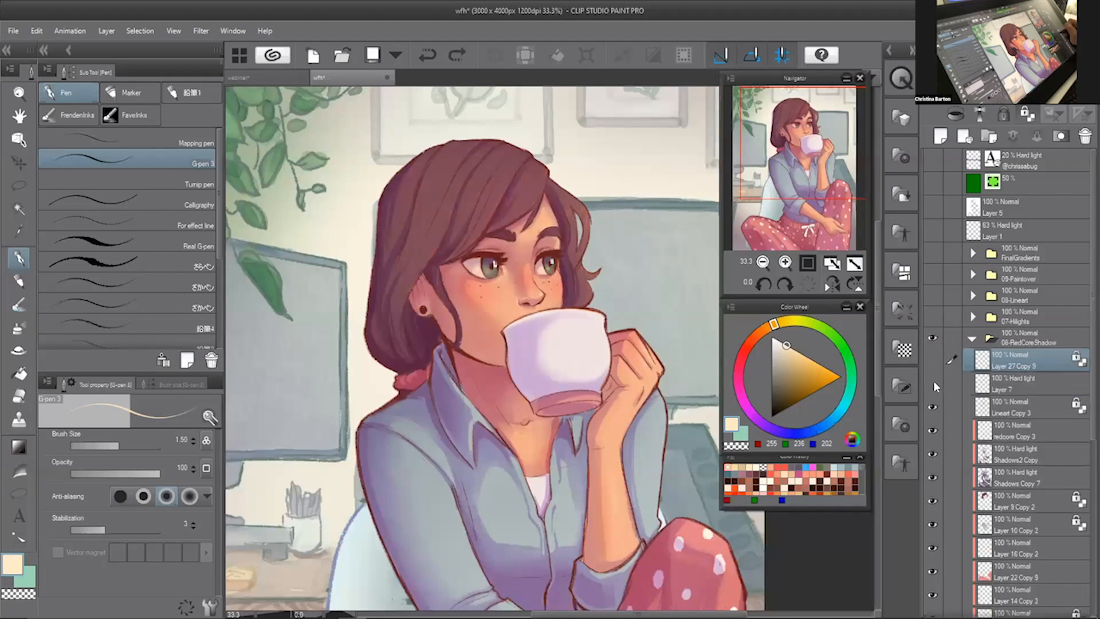
pyautogui.click(1012, 384)
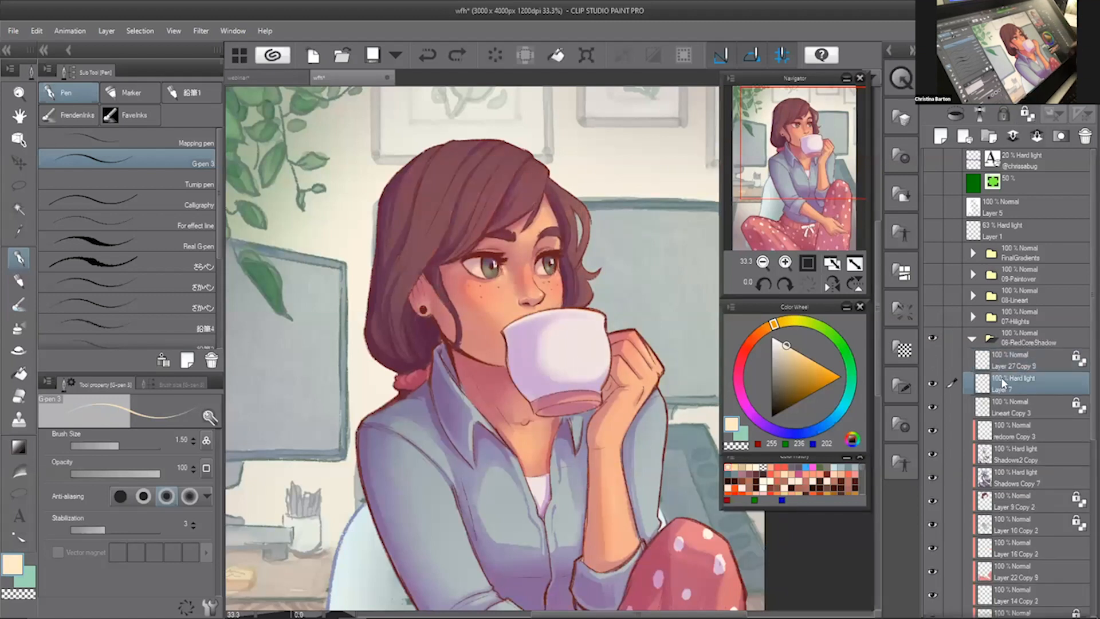
# - Try a muted beige (225, 199, 166) G-pen highlight on the front hair of Layer 7 and undo it
pyautogui.click(786, 262)
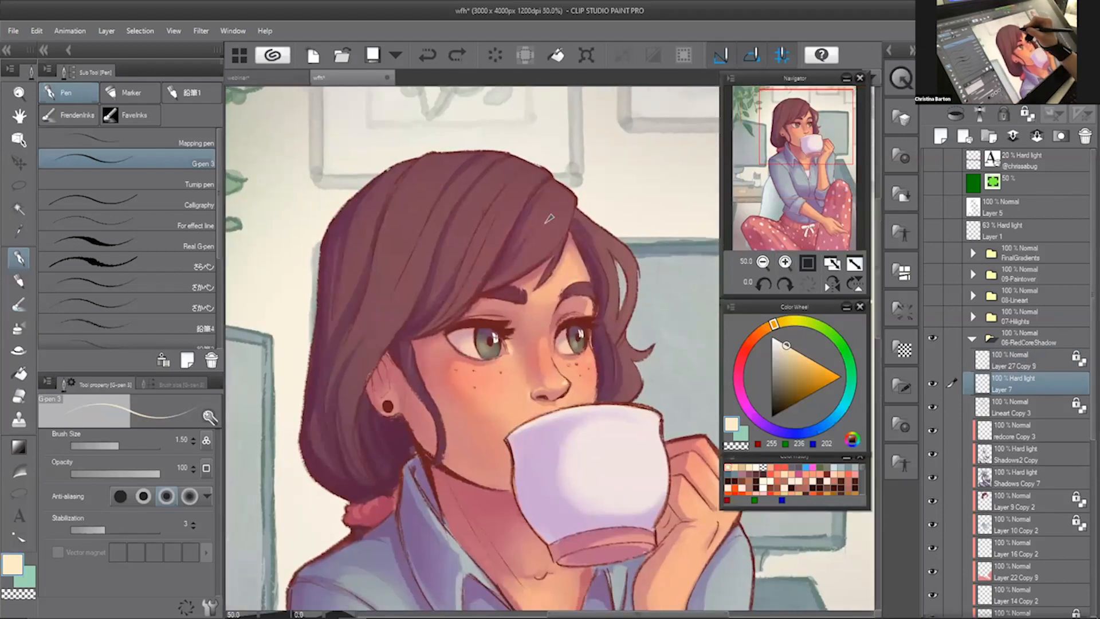
pyautogui.click(741, 357)
pyautogui.click(743, 355)
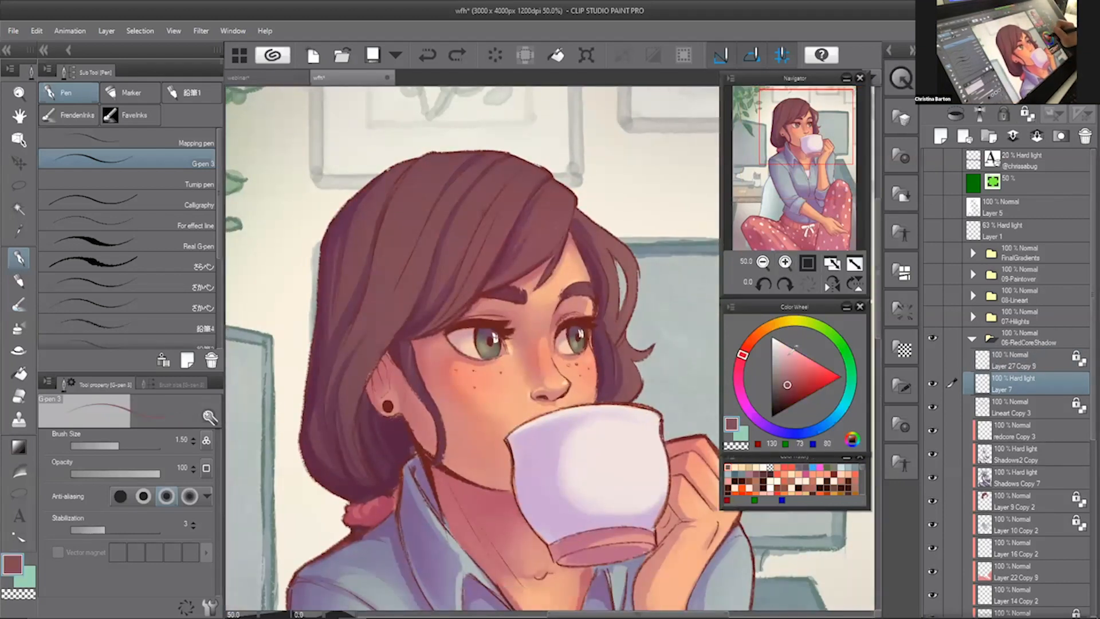
pyautogui.click(789, 356)
pyautogui.click(770, 328)
pyautogui.moveTo(565, 242); pyautogui.dragTo(542, 213)
pyautogui.hotkey('ctrl', 'z')
# - Add a new Normal layer above Layer 7 and try a beige highlight on the front hair with the Rough pencil at 5.19
pyautogui.click(941, 135)
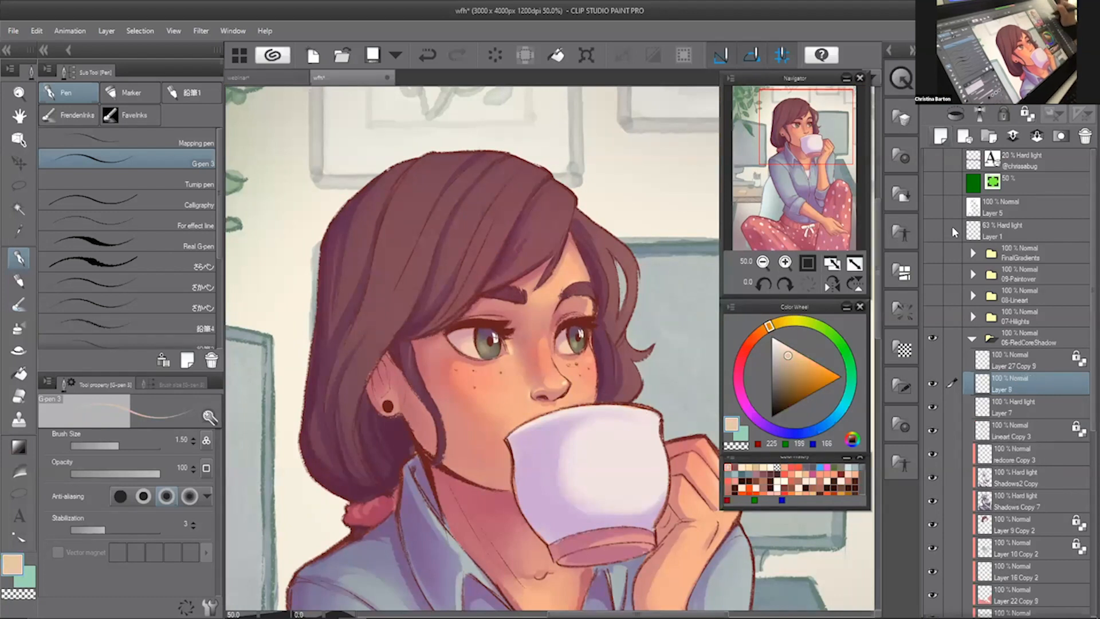
pyautogui.press('p')
pyautogui.moveTo(553, 205)
pyautogui.mouseDown()
pyautogui.moveTo(542, 227)
pyautogui.moveTo(547, 218)
pyautogui.mouseUp()
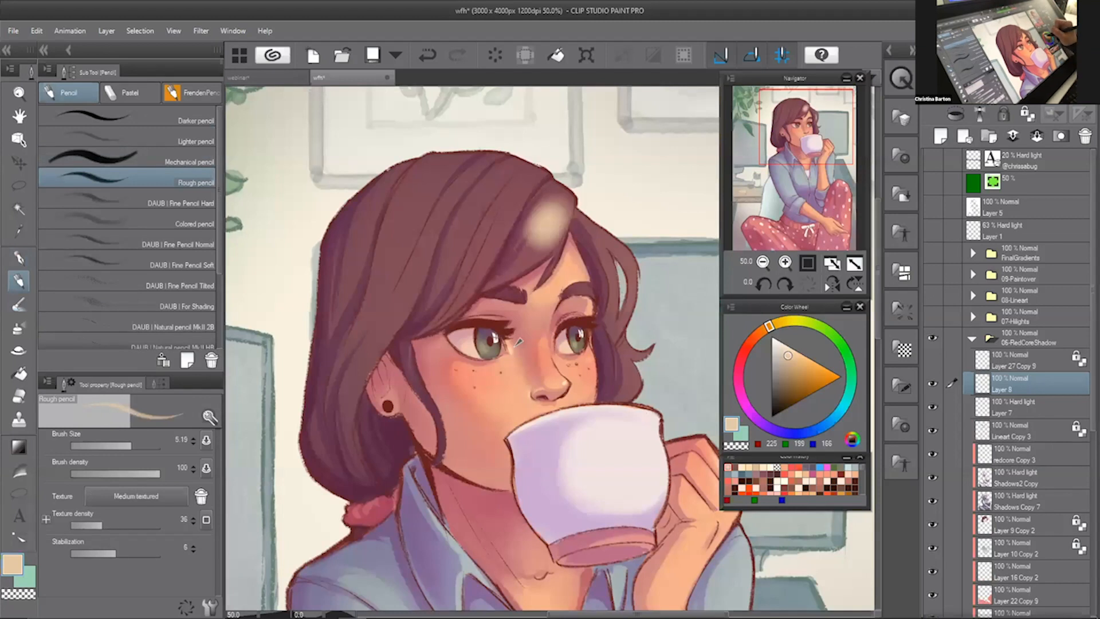
# - Replace the soft test mark with a pale peach (255, 218, 173) G-pen highlight at size 1.50 along the front hair edge
pyautogui.press('b')
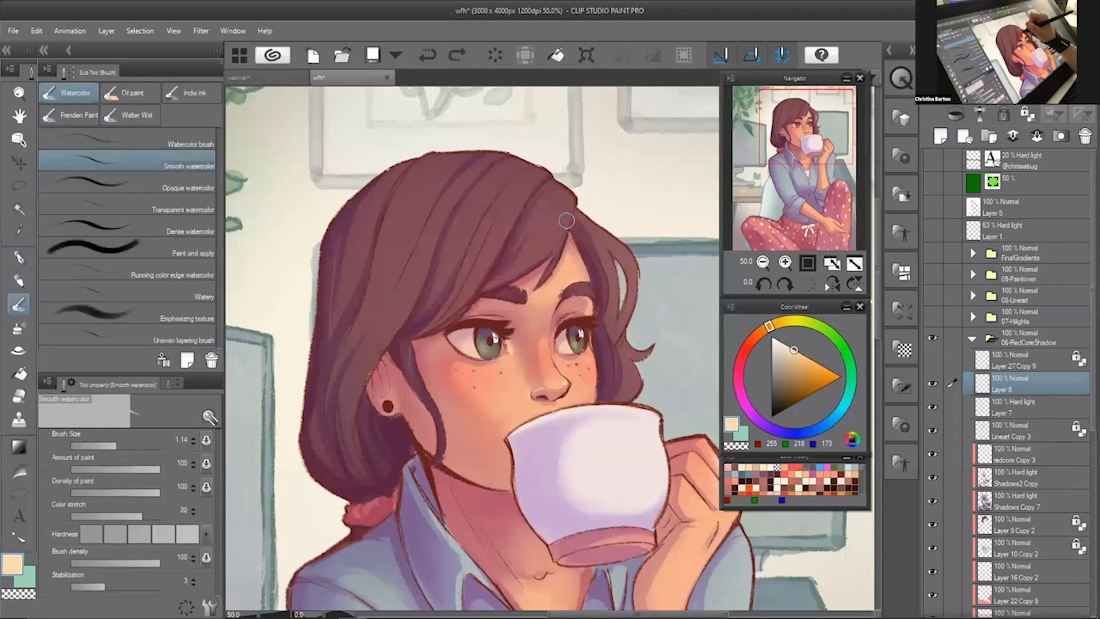
pyautogui.keyDown('alt'); pyautogui.click(568, 222); pyautogui.keyUp('alt')
pyautogui.hotkey('ctrl', 'z')
pyautogui.press('p')
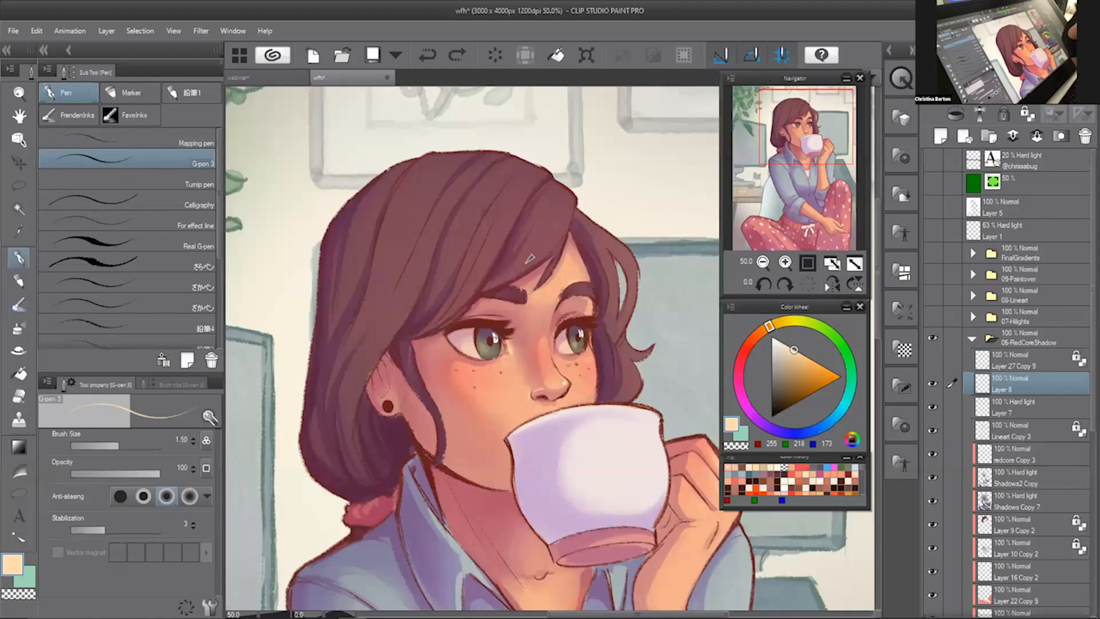
pyautogui.moveTo(573, 198); pyautogui.dragTo(553, 255)
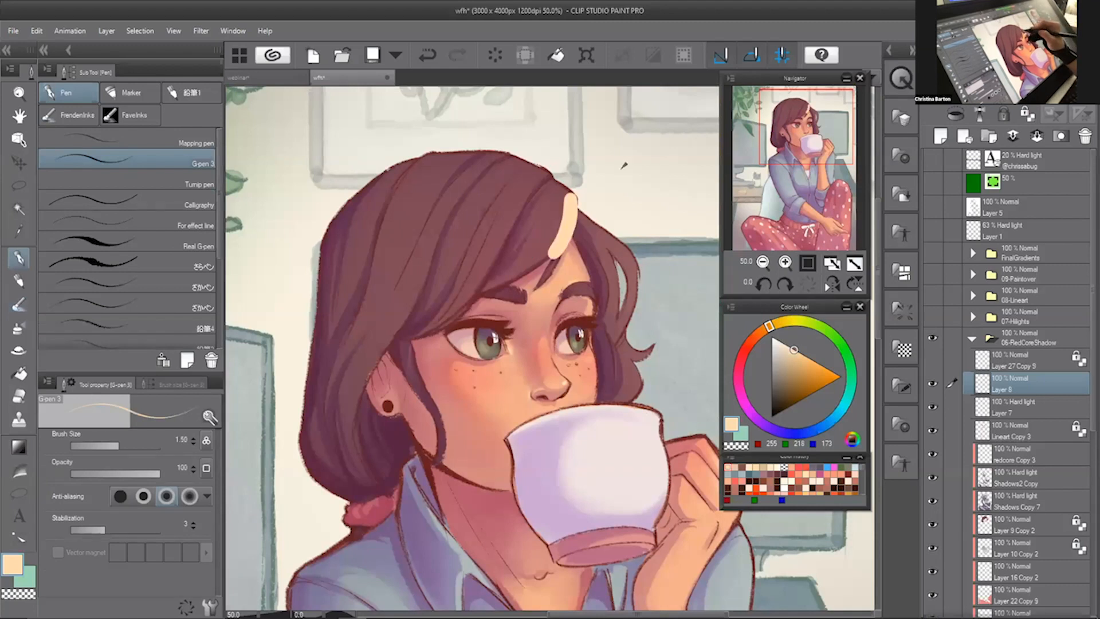
# - Undo the peach stroke on the front hair and set the new layer's blending mode to Overlay
pyautogui.hotkey('ctrl', 'z')
pyautogui.click(955, 115)
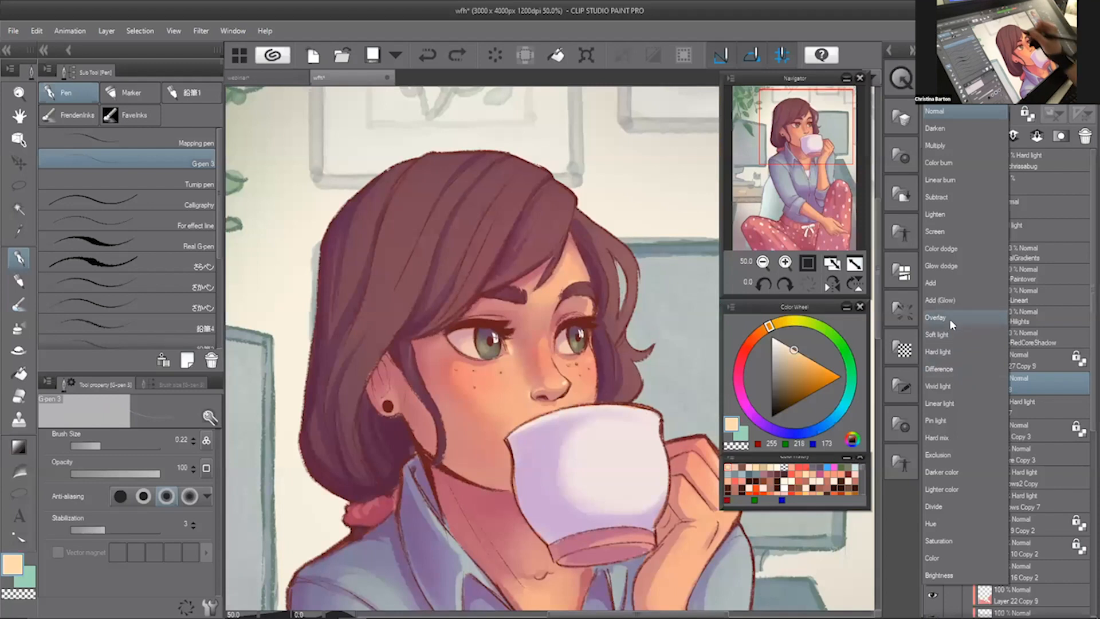
pyautogui.click(950, 319)
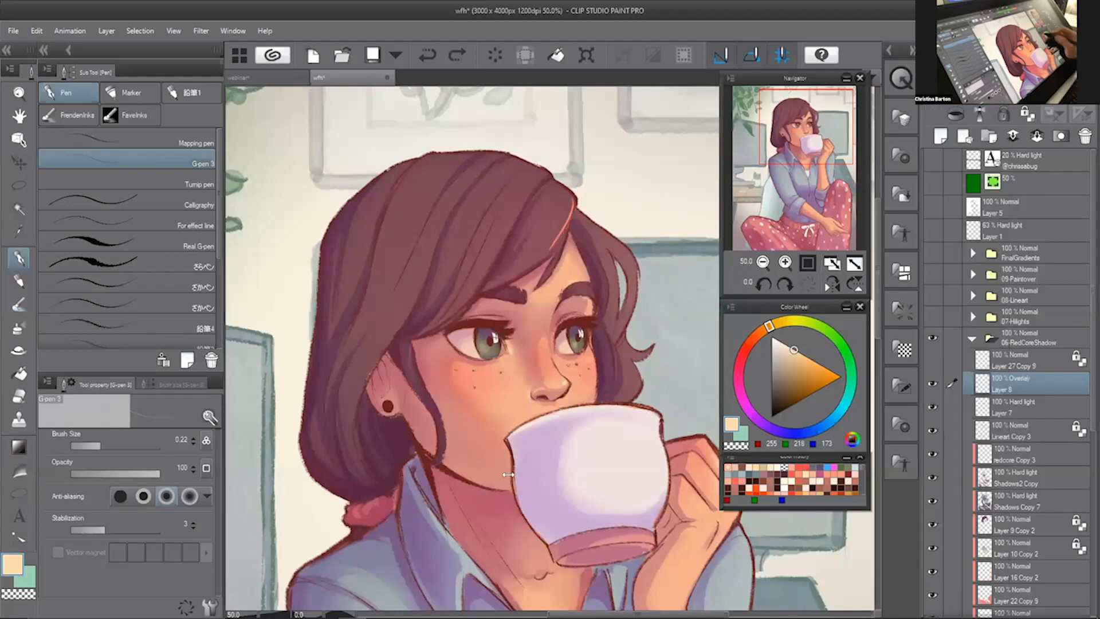
# - Paint glossy highlight patches on the front locks with the G-pen at size 1.14, replacing the first test strokes
pyautogui.moveTo(561, 250); pyautogui.dragTo(570, 253)
pyautogui.hotkey('ctrl', 'z')
pyautogui.moveTo(576, 197); pyautogui.dragTo(550, 251)
pyautogui.hotkey('ctrl', 'z')
pyautogui.moveTo(573, 197); pyautogui.dragTo(550, 250)
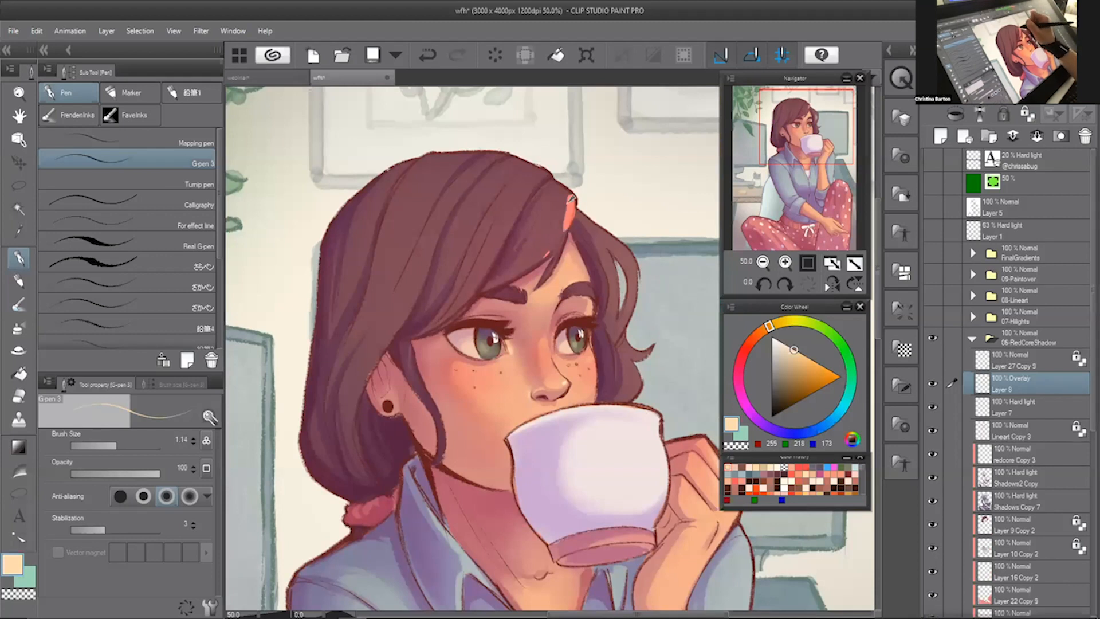
pyautogui.moveTo(571, 198)
pyautogui.mouseDown()
pyautogui.moveTo(543, 210)
pyautogui.moveTo(569, 171)
pyautogui.moveTo(530, 250)
pyautogui.moveTo(513, 254)
pyautogui.moveTo(521, 269)
pyautogui.moveTo(547, 227)
pyautogui.moveTo(513, 252)
pyautogui.moveTo(570, 230)
pyautogui.mouseUp()
pyautogui.press('c')
pyautogui.press('c')
pyautogui.moveTo(506, 202)
pyautogui.mouseDown()
pyautogui.moveTo(545, 162)
pyautogui.moveTo(511, 207)
pyautogui.moveTo(528, 185)
pyautogui.moveTo(519, 207)
pyautogui.mouseUp()
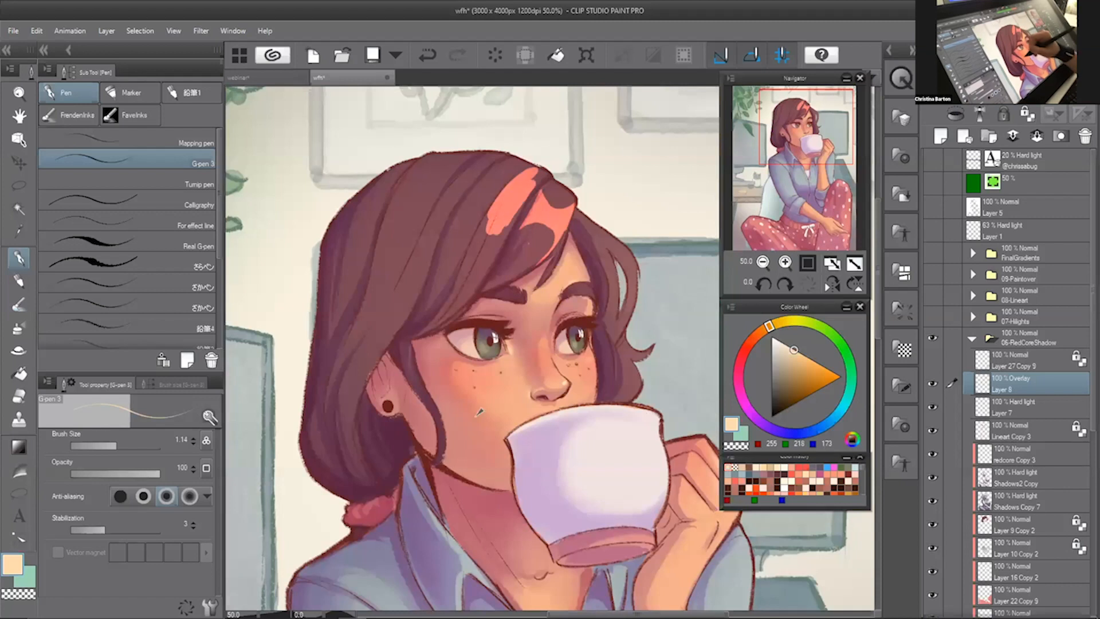
# - Extend the band of highlights over the crown towards the back of the head, following the hair strands
pyautogui.moveTo(497, 167); pyautogui.dragTo(450, 259)
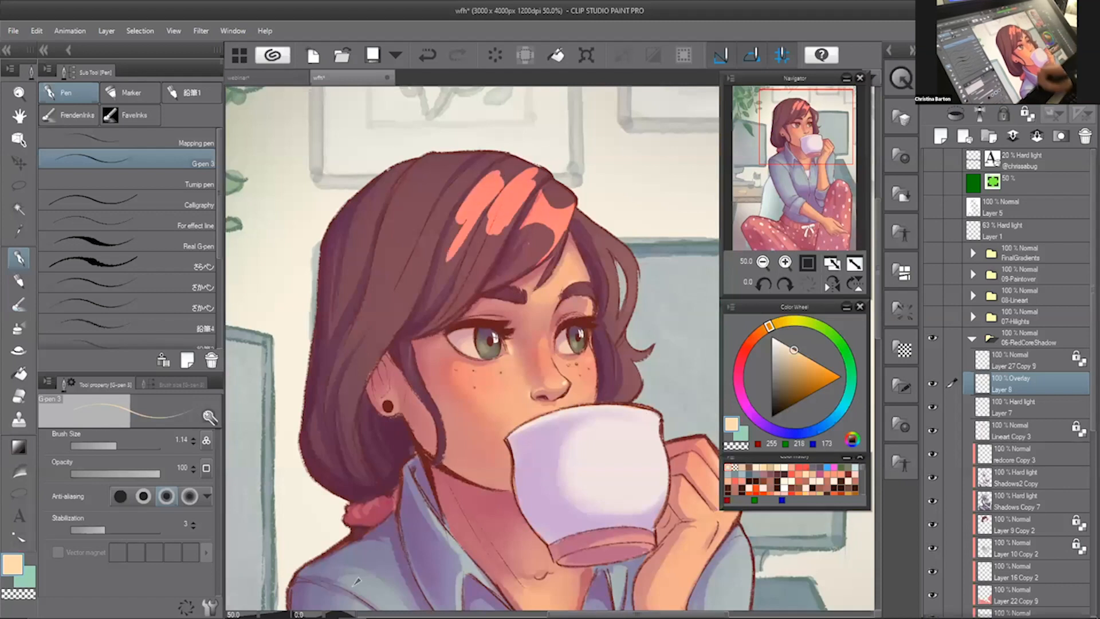
pyautogui.hotkey('ctrl', 'z')
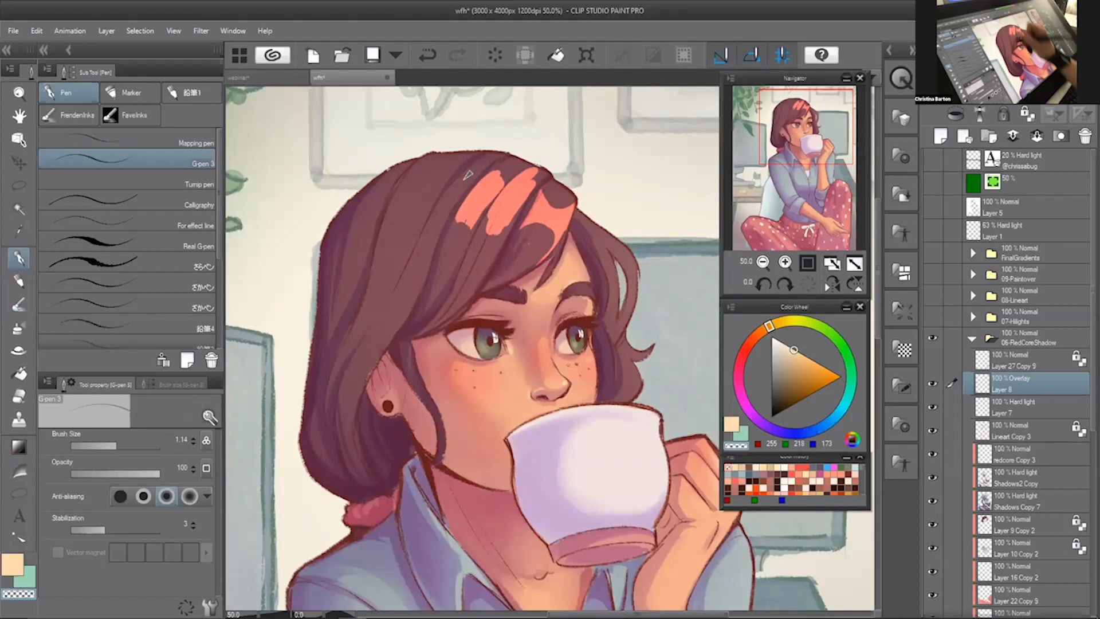
pyautogui.moveTo(474, 172)
pyautogui.mouseDown()
pyautogui.moveTo(438, 221)
pyautogui.moveTo(427, 172)
pyautogui.moveTo(404, 226)
pyautogui.moveTo(403, 208)
pyautogui.moveTo(394, 215)
pyautogui.mouseUp()
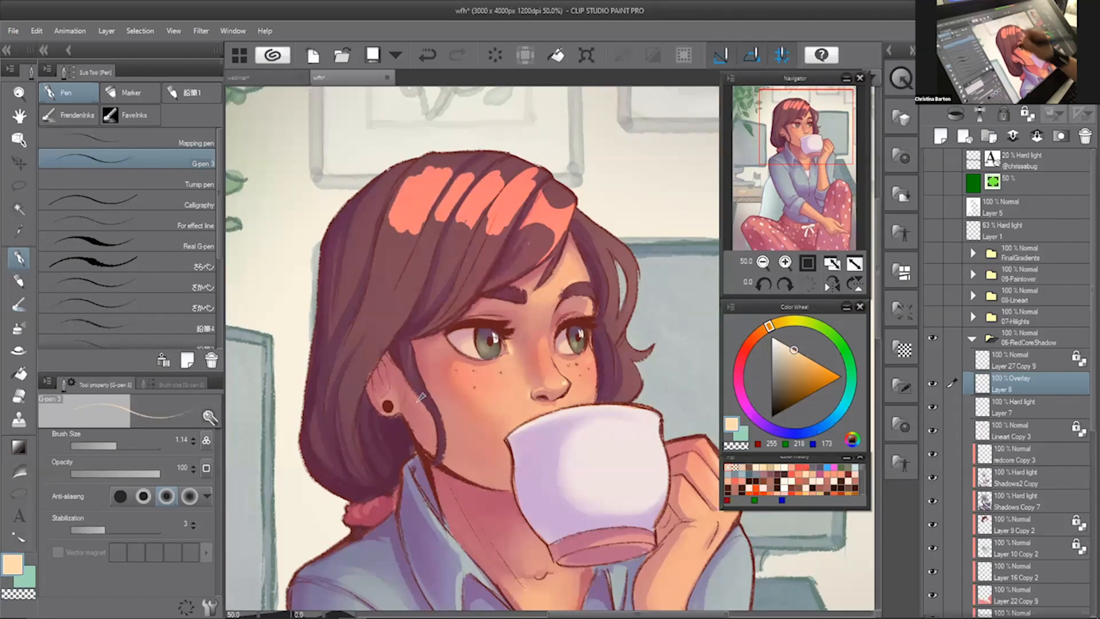
pyautogui.press('c')
pyautogui.moveTo(421, 167)
pyautogui.mouseDown()
pyautogui.moveTo(453, 172)
pyautogui.moveTo(405, 179)
pyautogui.mouseUp()
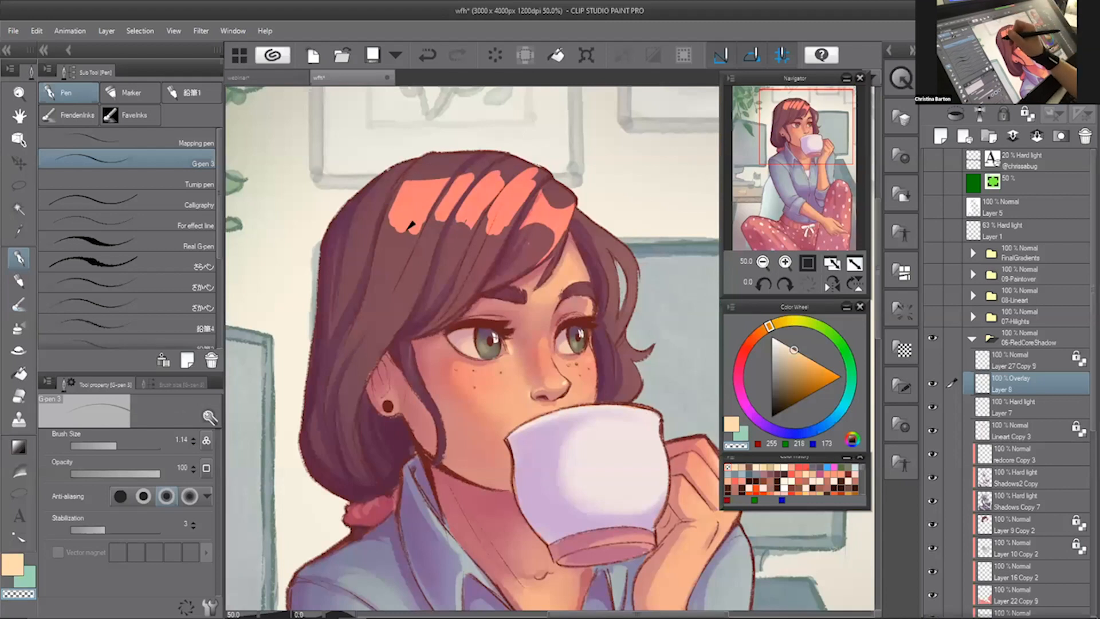
pyautogui.press('c')
pyautogui.moveTo(375, 192); pyautogui.dragTo(370, 225)
# - Carve jagged, tapered notches into the front and mid-crown highlights with the transparent colour
pyautogui.press('c')
pyautogui.moveTo(530, 231); pyautogui.dragTo(548, 220)
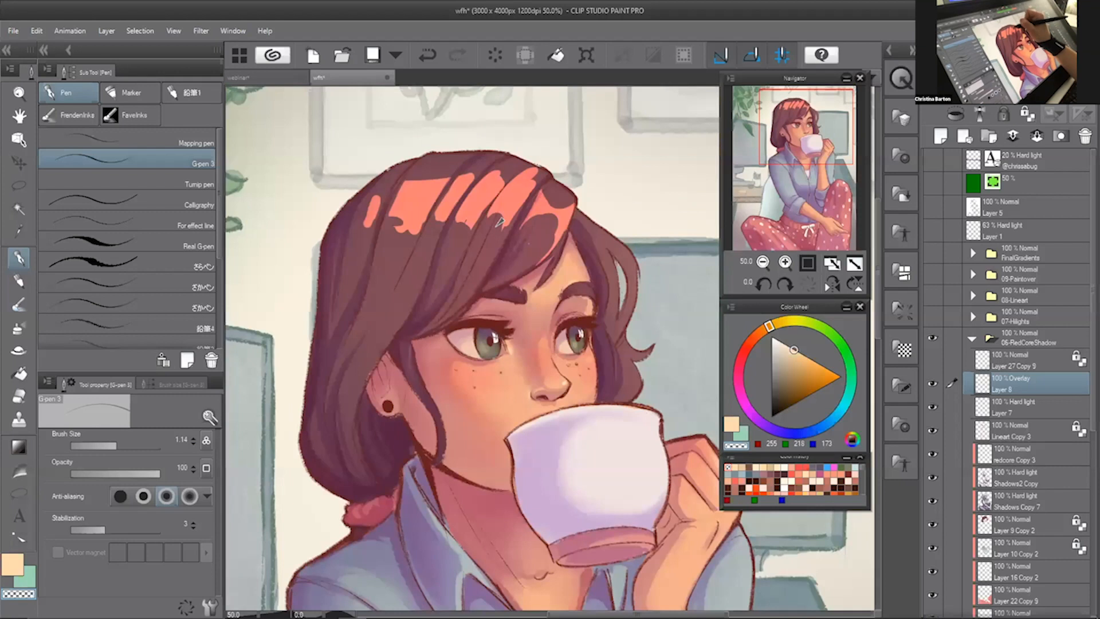
pyautogui.moveTo(537, 170); pyautogui.dragTo(515, 199)
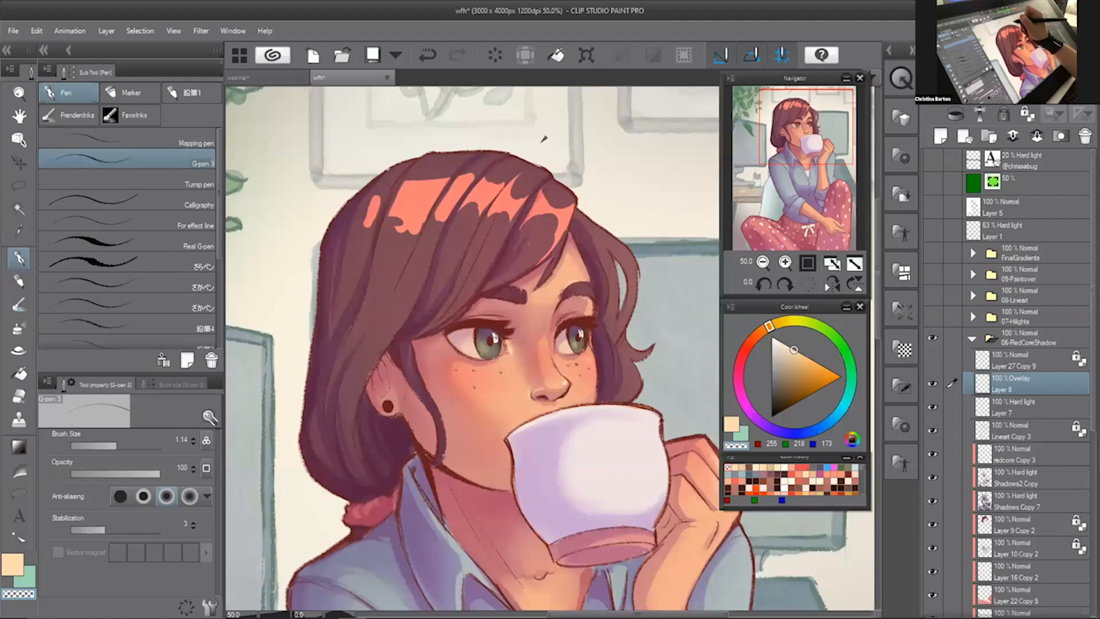
pyautogui.moveTo(469, 184); pyautogui.dragTo(442, 223)
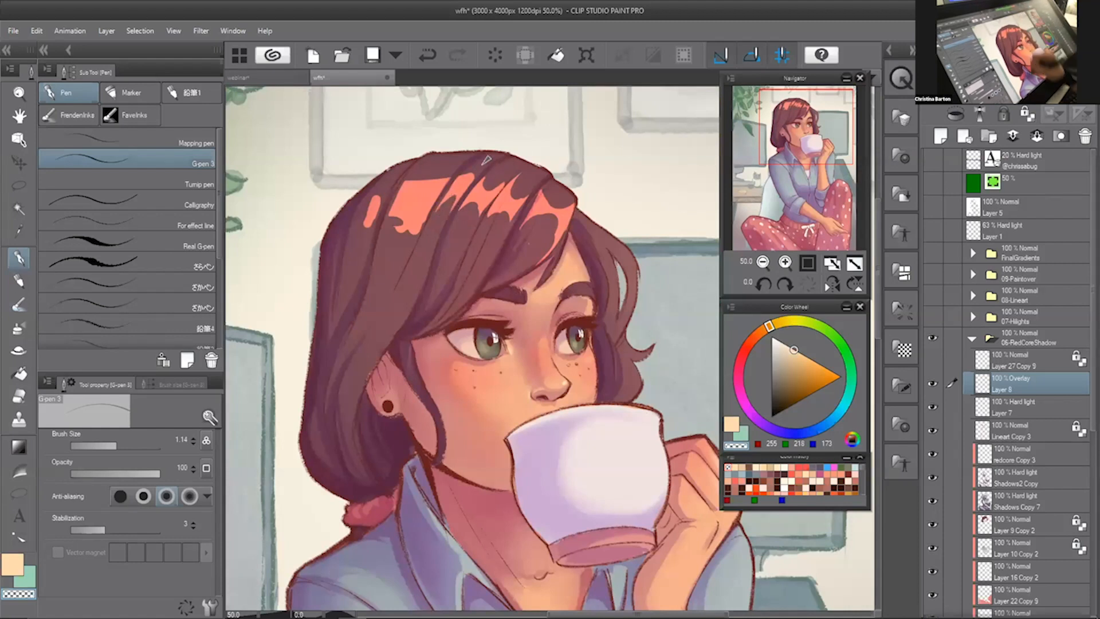
# - Split the broad crown highlight into pointed strands with transparent strokes, undoing the unsuitable cuts
pyautogui.moveTo(427, 194)
pyautogui.mouseDown()
pyautogui.moveTo(401, 220)
pyautogui.moveTo(394, 213)
pyautogui.moveTo(391, 232)
pyautogui.moveTo(411, 238)
pyautogui.mouseUp()
pyautogui.hotkey('ctrl', 'z')
pyautogui.moveTo(407, 184)
pyautogui.mouseDown()
pyautogui.moveTo(442, 191)
pyautogui.moveTo(423, 193)
pyautogui.mouseUp()
pyautogui.hotkey('ctrl', 'z')
pyautogui.hotkey('ctrl', 'z')
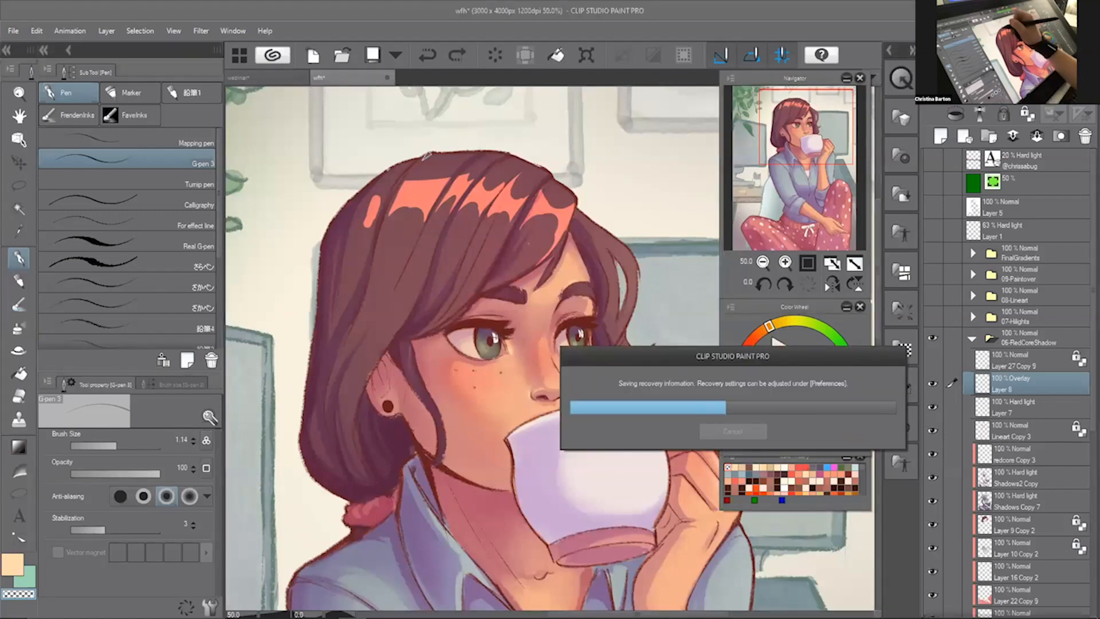
pyautogui.moveTo(445, 180); pyautogui.dragTo(409, 188)
pyautogui.hotkey('ctrl', 'z')
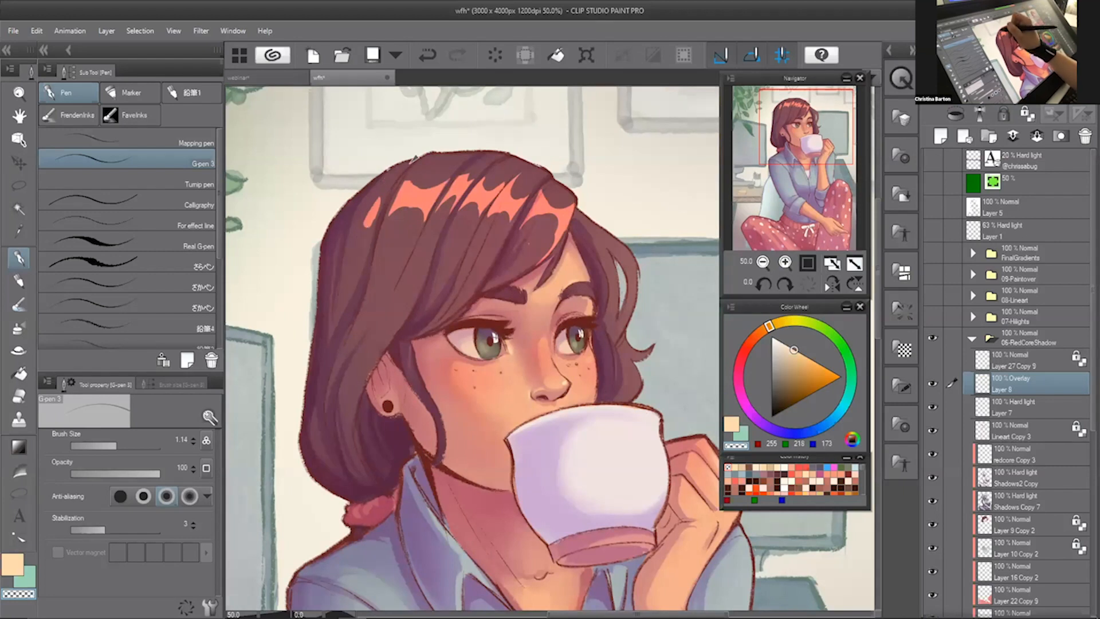
# - Enlarge the rearmost crown highlight and trim its lower edge into tapered points
pyautogui.moveTo(367, 229)
pyautogui.mouseDown()
pyautogui.moveTo(399, 177)
pyautogui.moveTo(374, 226)
pyautogui.mouseUp()
pyautogui.press('c')
pyautogui.press('c')
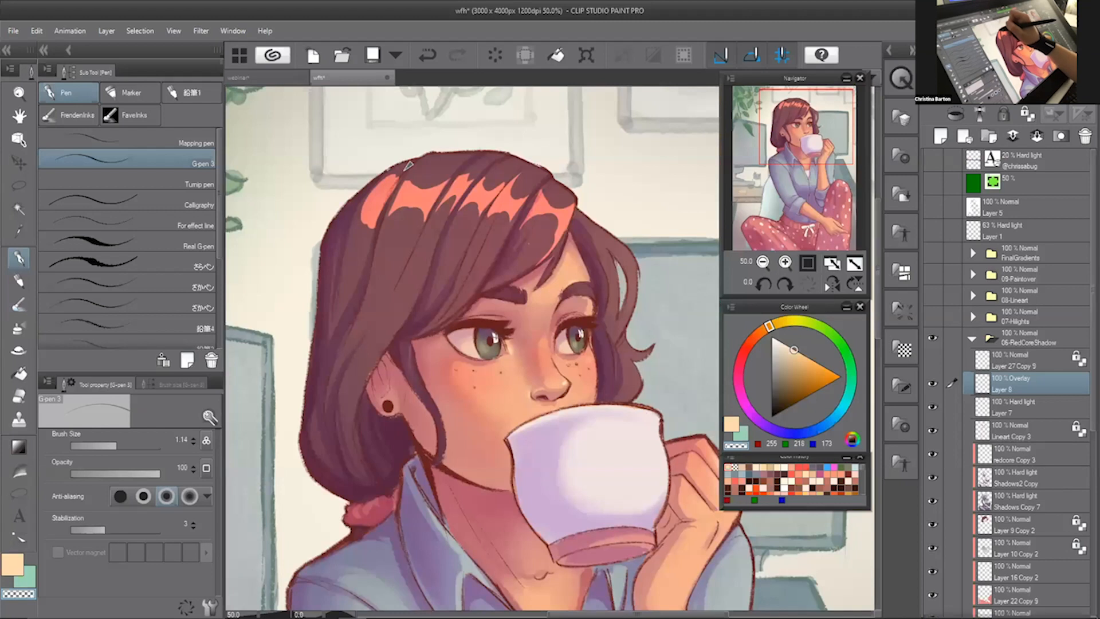
pyautogui.moveTo(398, 177)
pyautogui.mouseDown()
pyautogui.moveTo(378, 211)
pyautogui.moveTo(369, 203)
pyautogui.moveTo(364, 259)
pyautogui.mouseUp()
pyautogui.moveTo(371, 208); pyautogui.dragTo(374, 261)
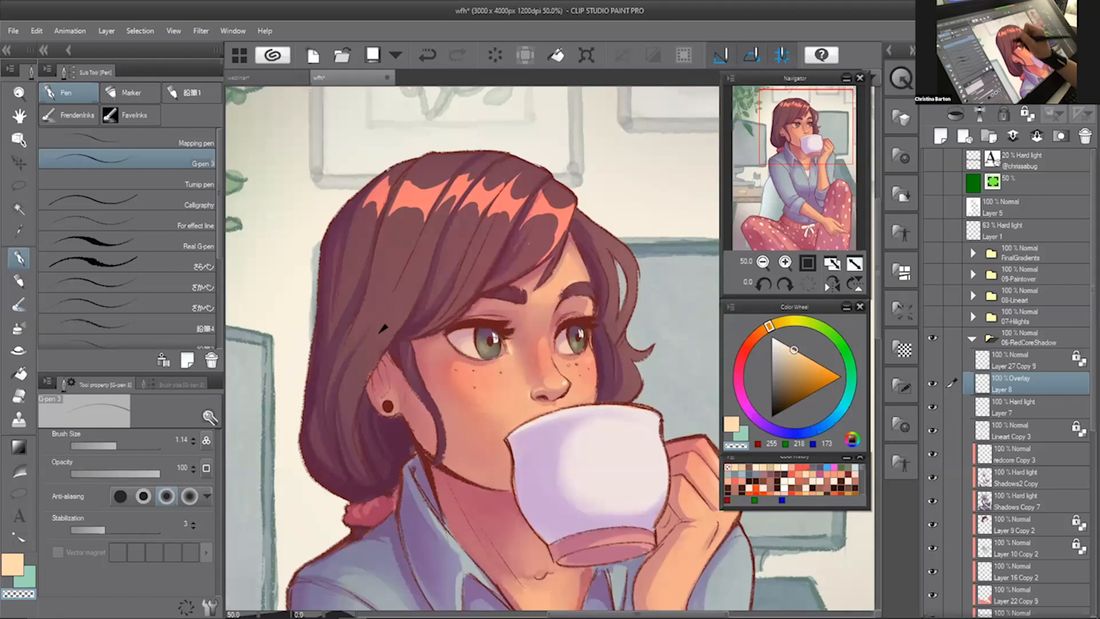
# - Redo the highlight on the loose side lock beyond the face and trim it into thin strands
pyautogui.press('c')
pyautogui.moveTo(597, 233); pyautogui.dragTo(636, 275)
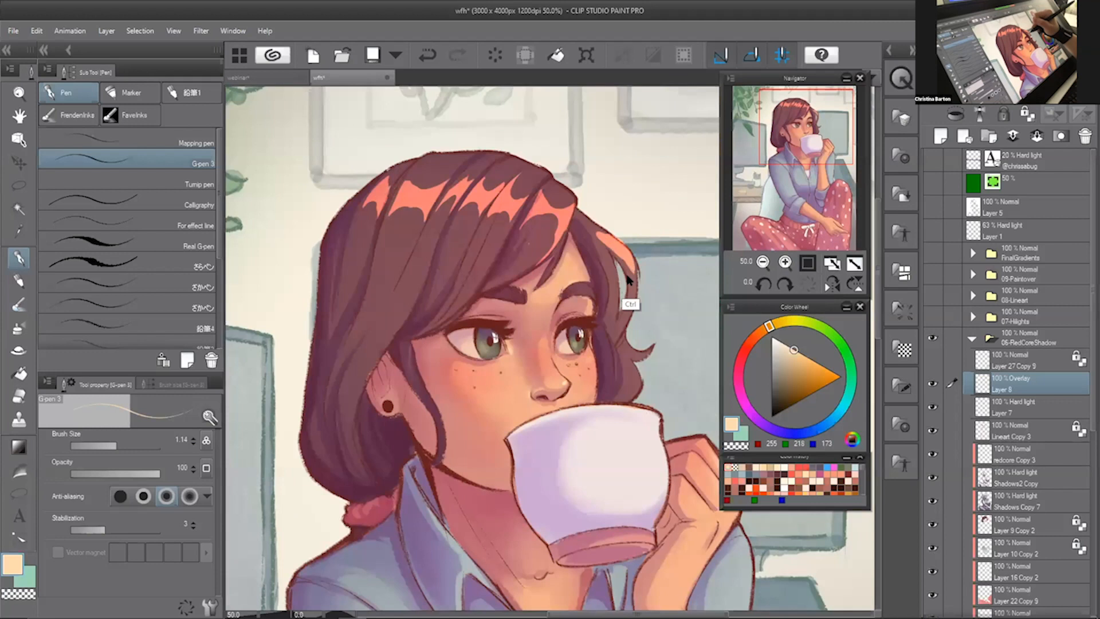
pyautogui.hotkey('ctrl', 'z')
pyautogui.press('c')
pyautogui.moveTo(602, 233); pyautogui.dragTo(619, 286)
pyautogui.press('c')
pyautogui.press('c')
pyautogui.moveTo(607, 247); pyautogui.dragTo(616, 263)
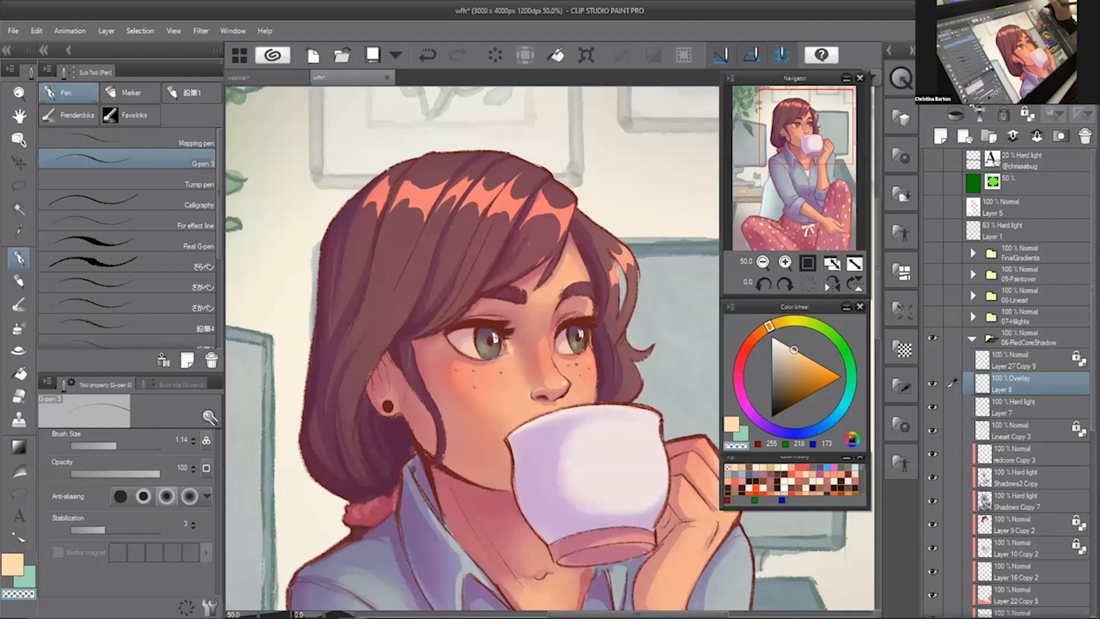
# - Switch the hair highlight layer to Hard light and bring up its Hue/Saturation/Luminosity correction
pyautogui.click(954, 96)
pyautogui.click(953, 351)
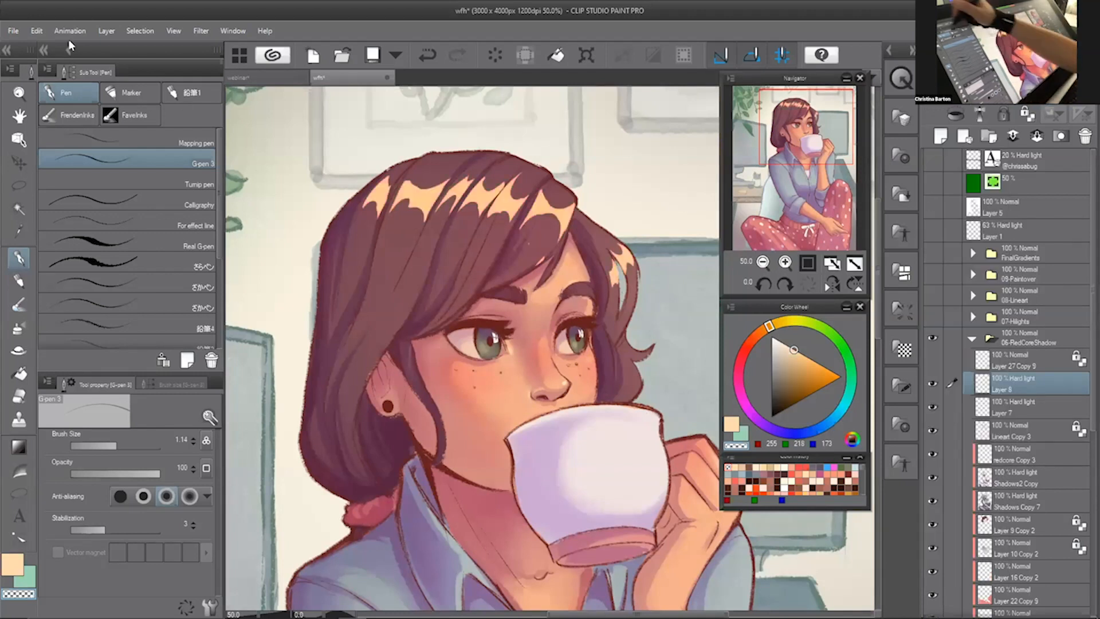
pyautogui.hotkey('alt', 'e')
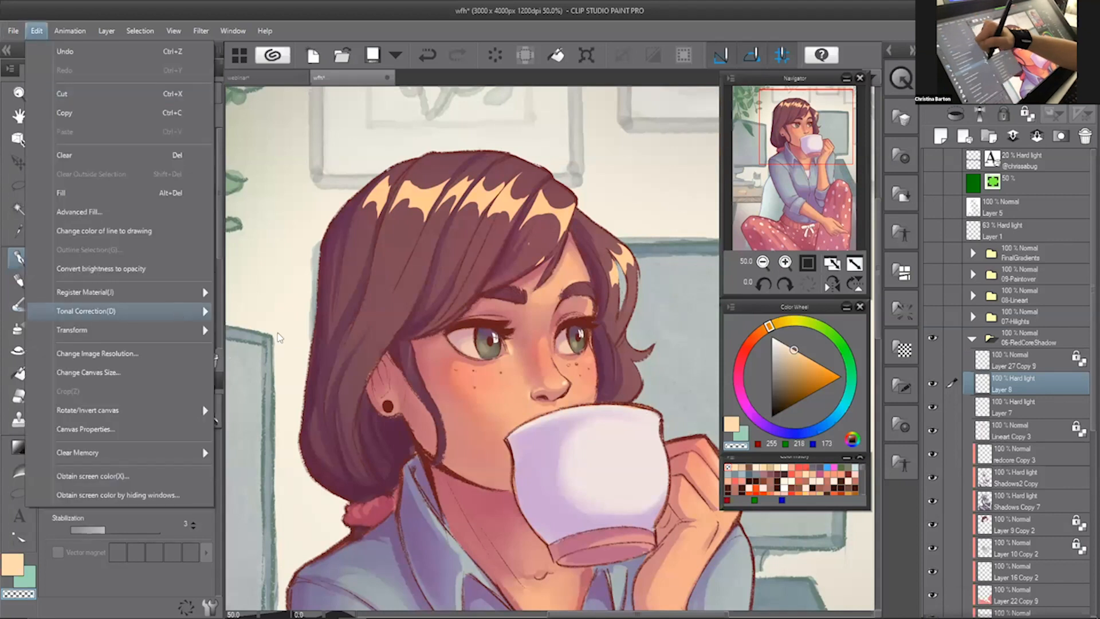
pyautogui.press('Right')
pyautogui.press('Down')
pyautogui.press('Return')
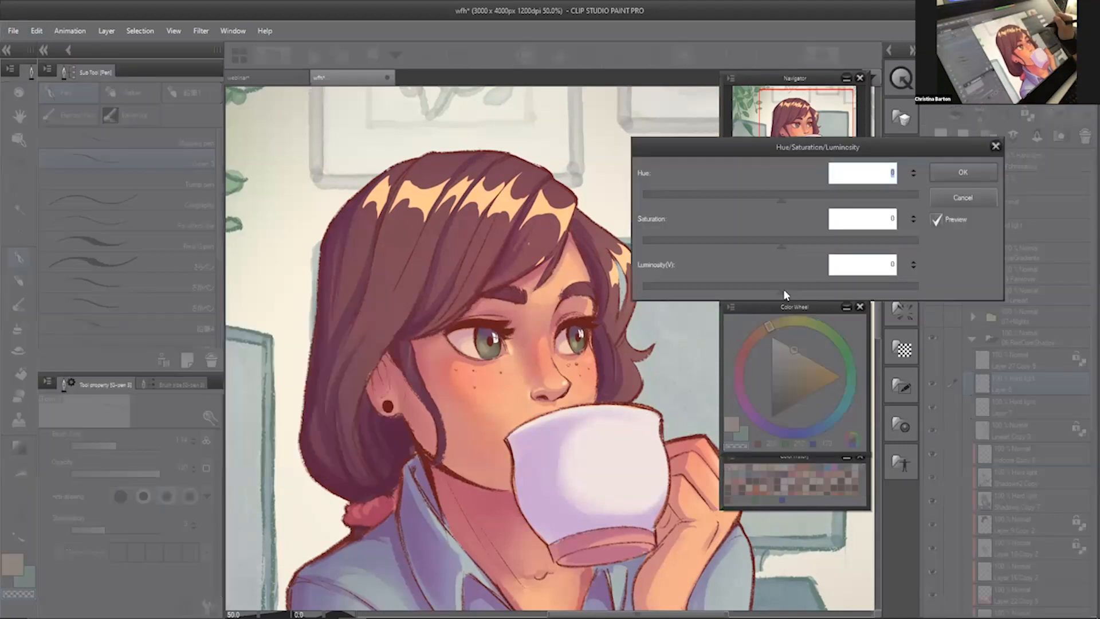
# - Try a pink shift of the hair highlights with hue -49, saturation 20 and luminosity 4
pyautogui.click(786, 294)
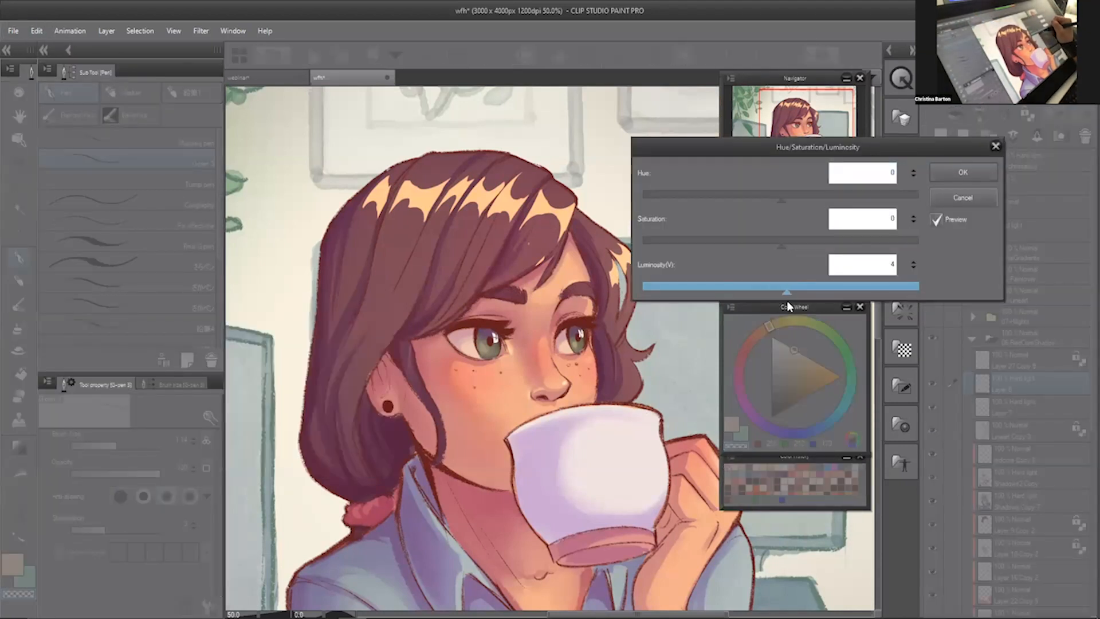
pyautogui.moveTo(782, 246); pyautogui.dragTo(808, 246)
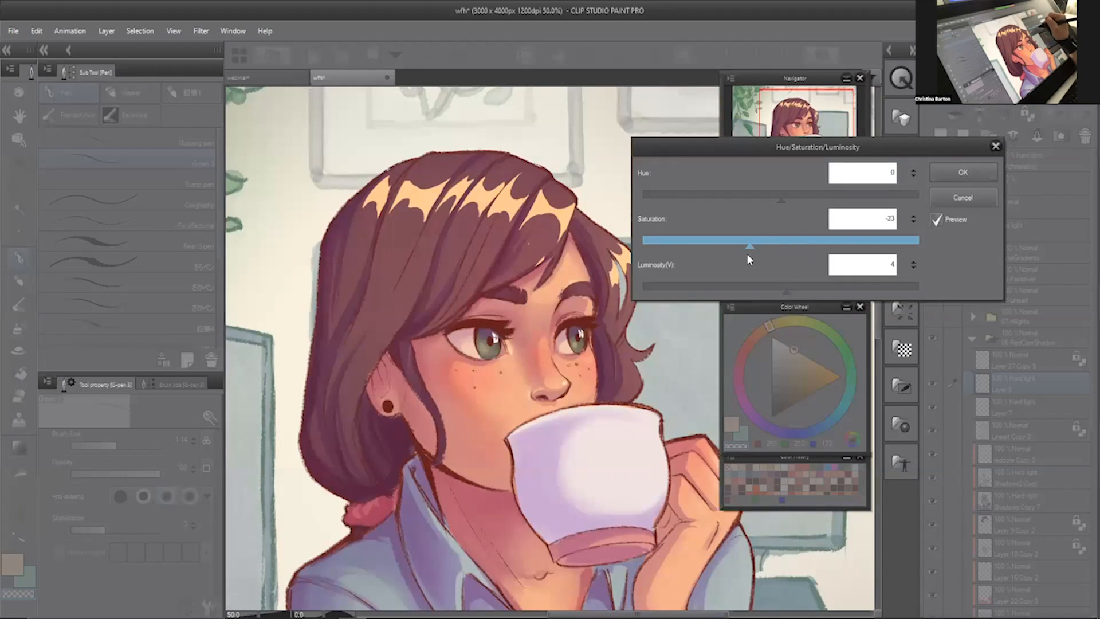
pyautogui.click(837, 241)
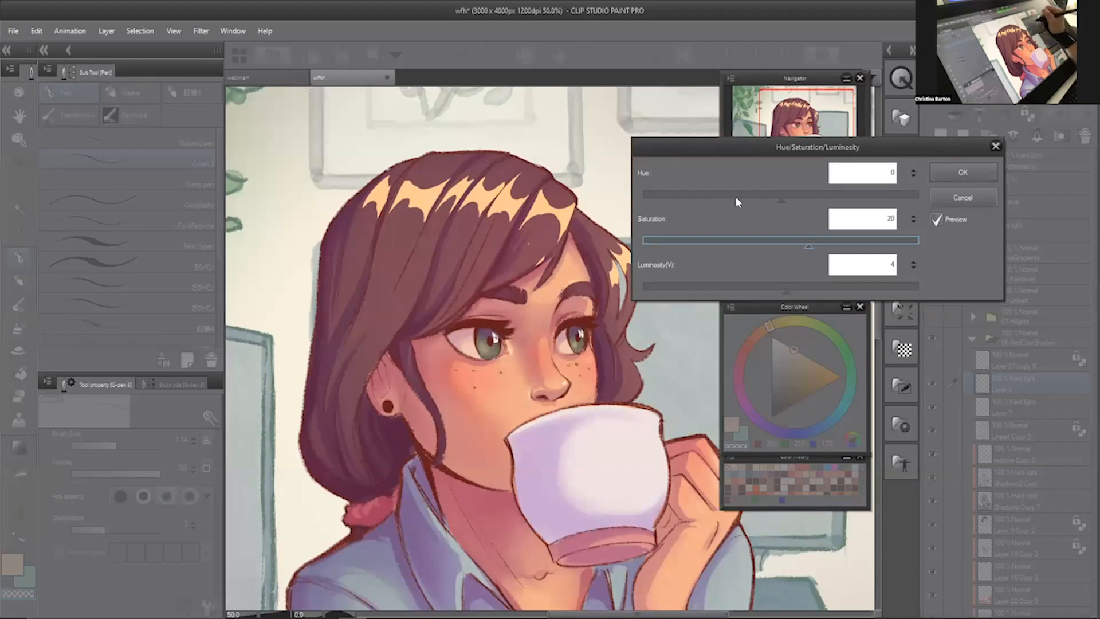
pyautogui.click(800, 199)
pyautogui.moveTo(741, 212); pyautogui.dragTo(743, 211)
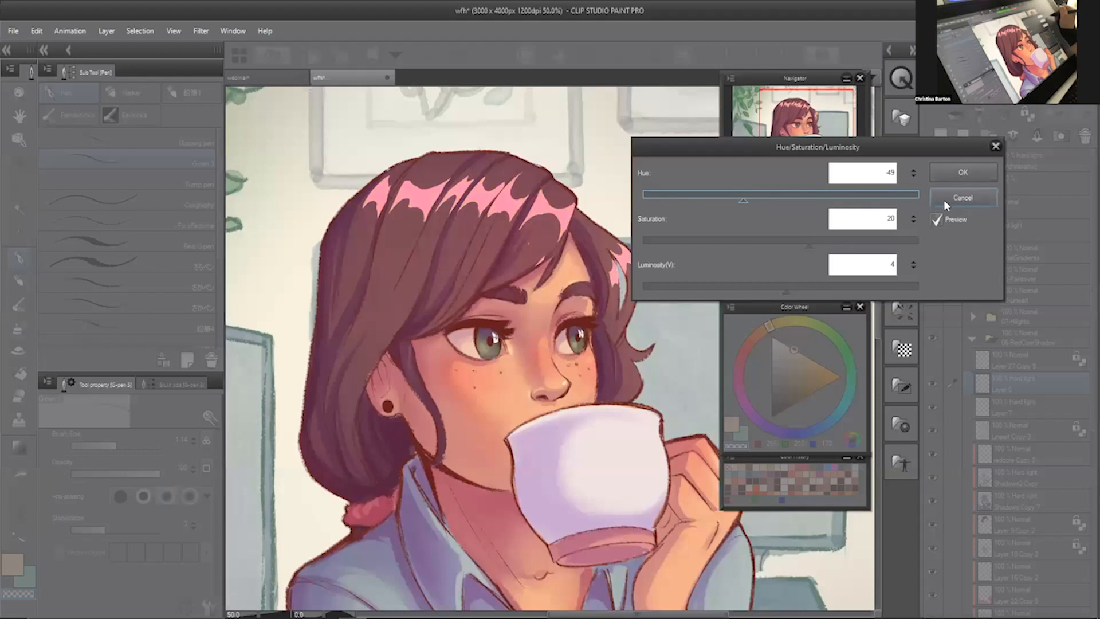
# - Try a darker orange for the hair highlights with hue -6, saturation 27 and luminosity -29
pyautogui.click(775, 242)
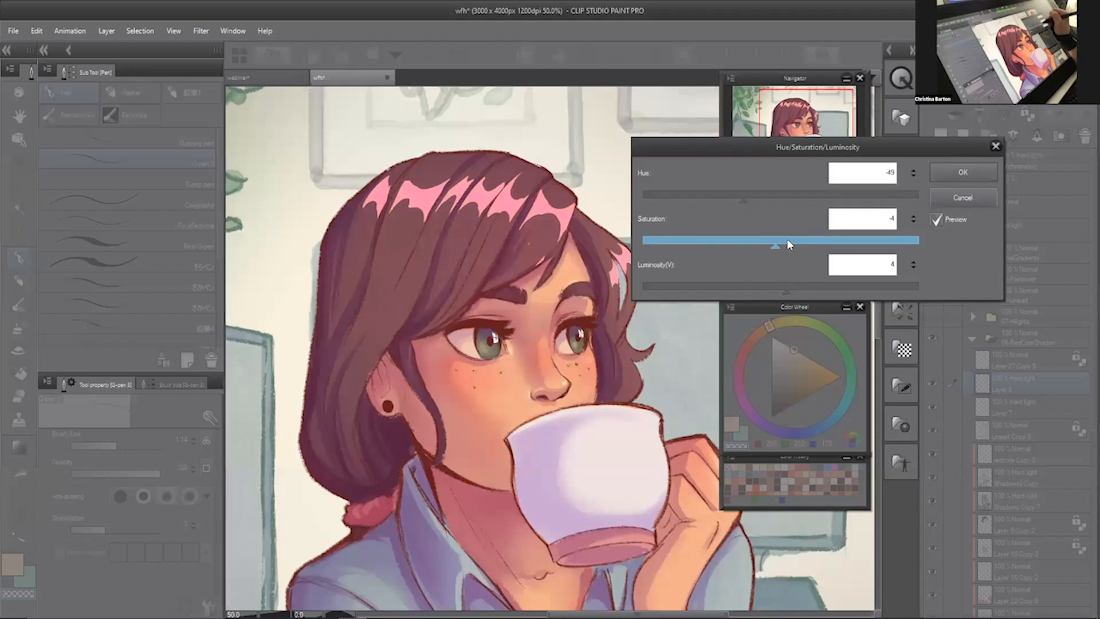
pyautogui.click(776, 195)
pyautogui.click(819, 241)
pyautogui.click(758, 286)
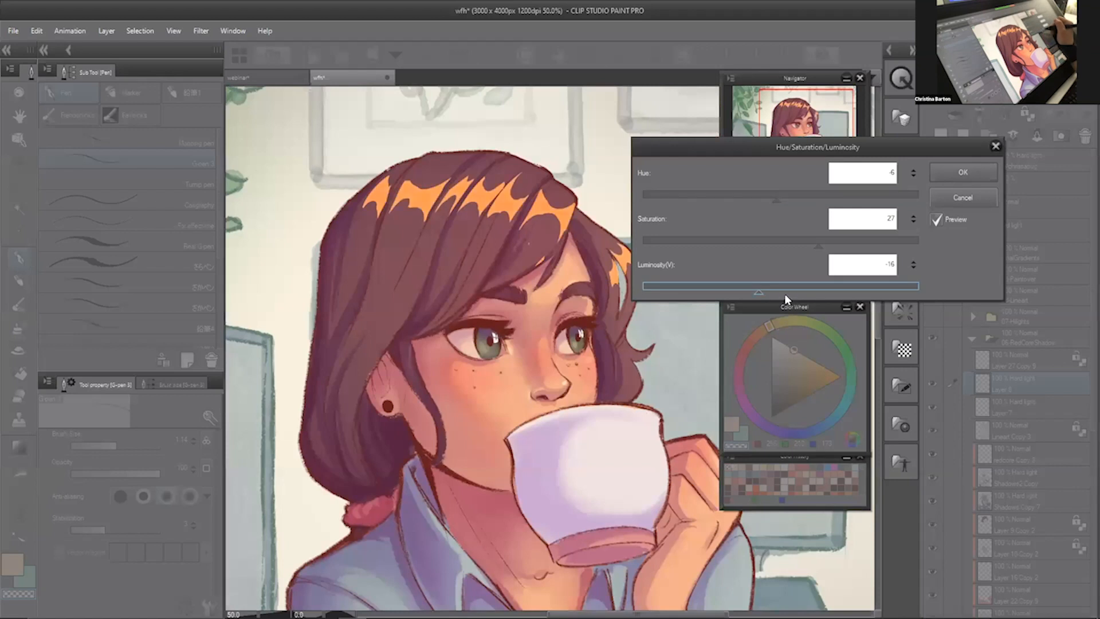
pyautogui.click(725, 286)
pyautogui.click(732, 287)
pyautogui.click(741, 287)
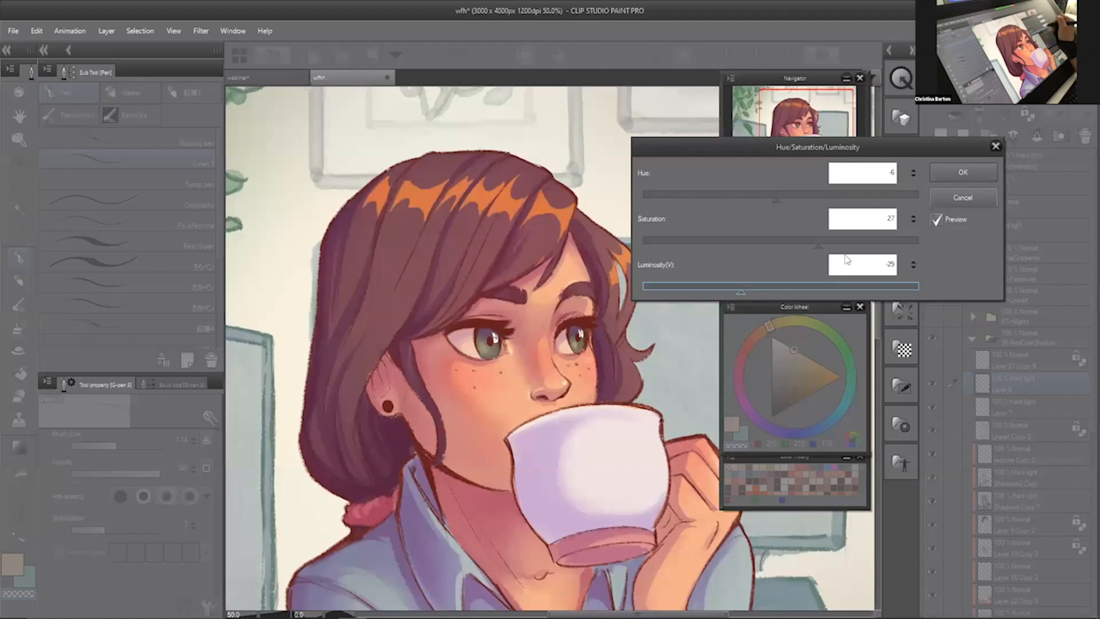
# - Mute the hair highlights to a brownish tone with saturation -48 and hue -17
pyautogui.click(784, 241)
pyautogui.click(762, 241)
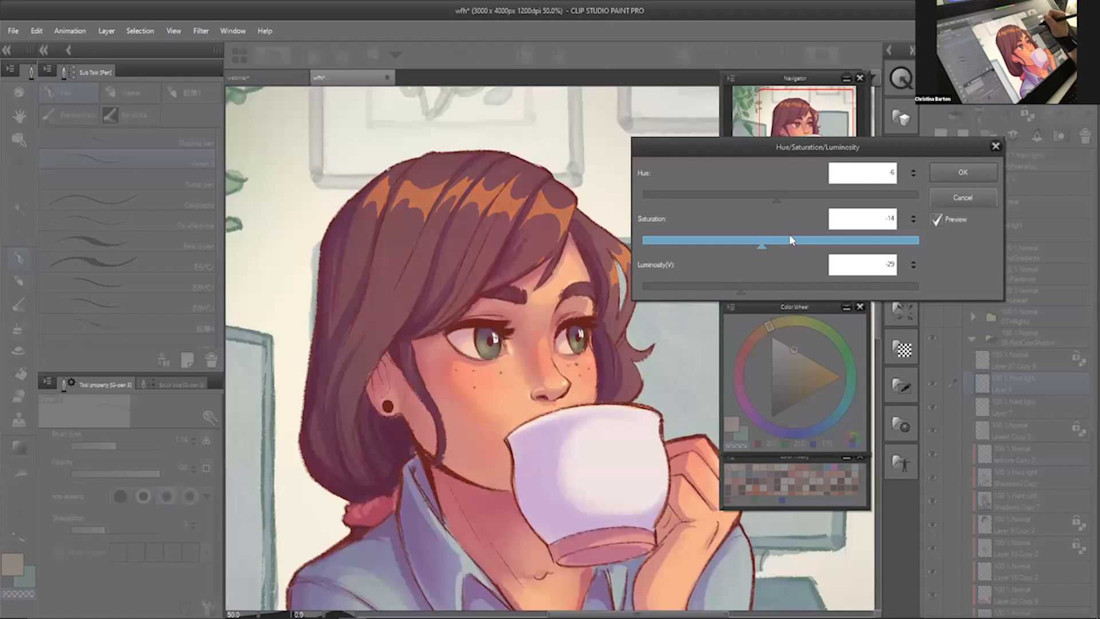
pyautogui.click(736, 241)
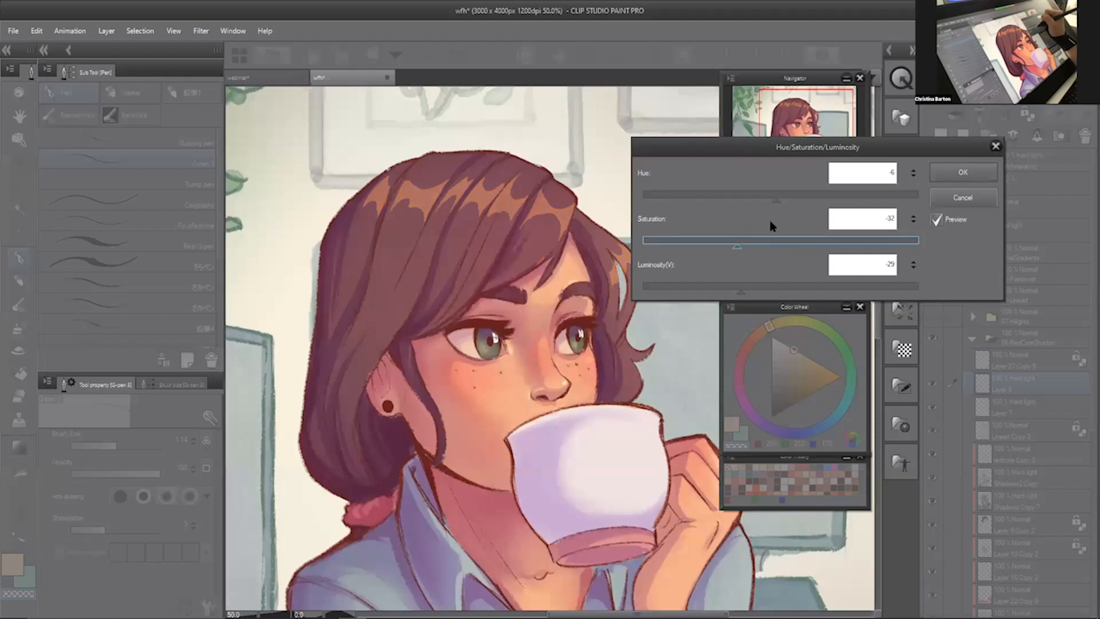
pyautogui.click(715, 241)
pyautogui.click(793, 195)
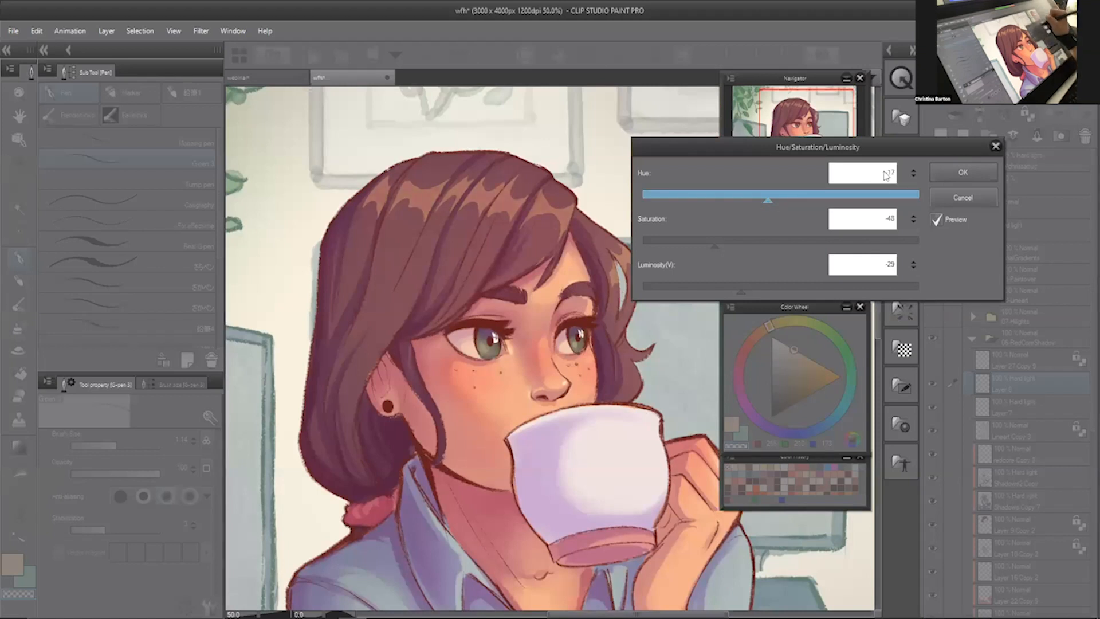
# - Fine-tune the highlight correction to saturation -38 and luminosity -27 and apply it
pyautogui.moveTo(877, 147); pyautogui.dragTo(935, 121)
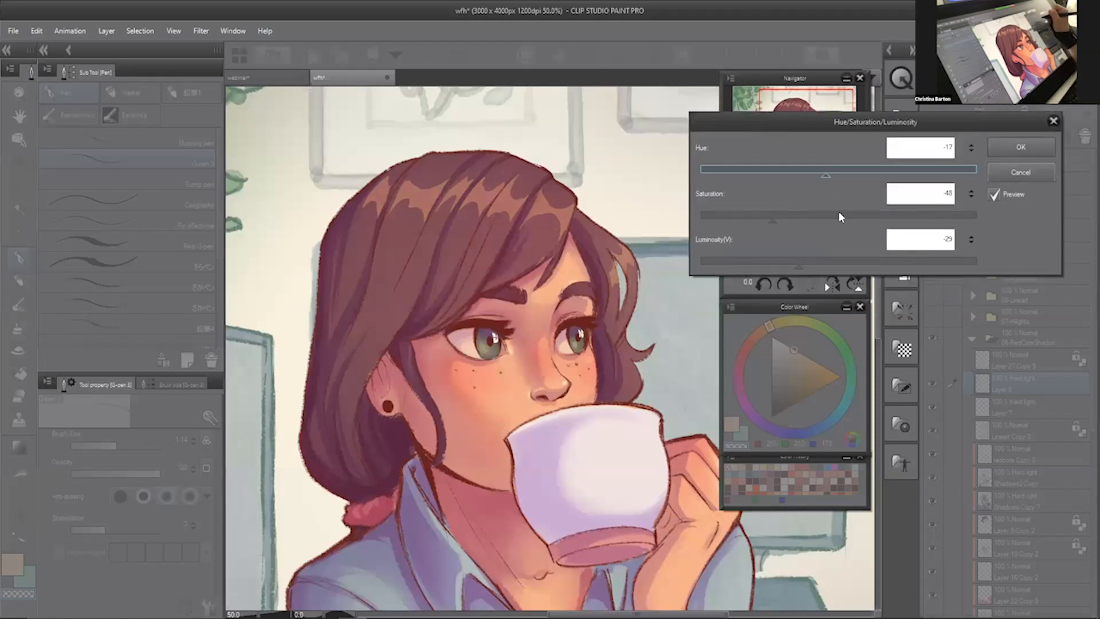
pyautogui.moveTo(780, 216); pyautogui.dragTo(793, 218)
pyautogui.moveTo(803, 258); pyautogui.dragTo(810, 265)
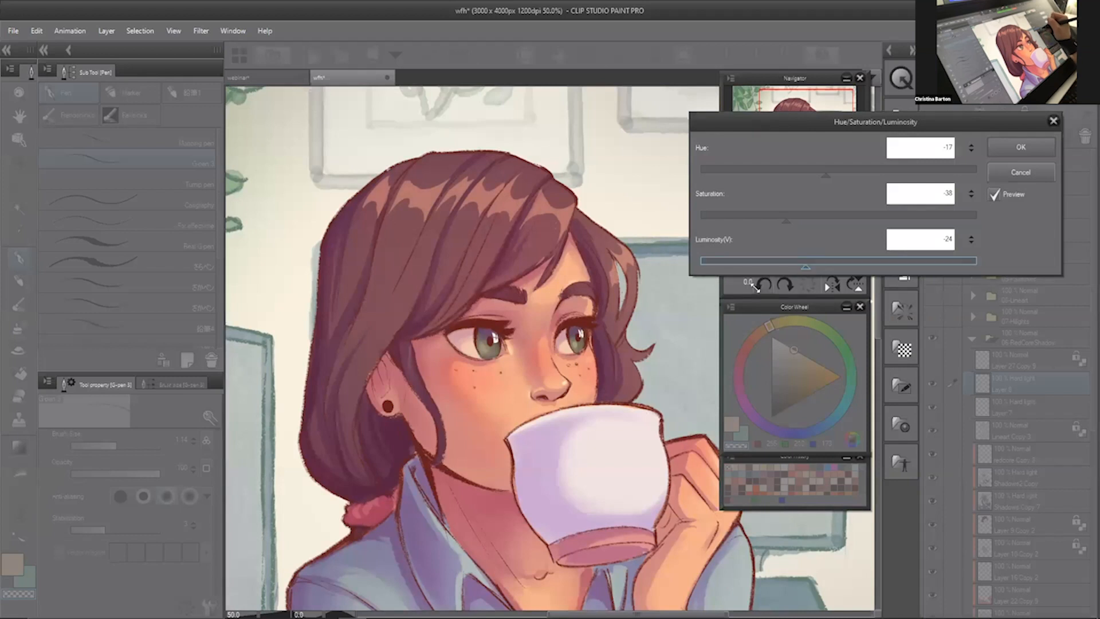
pyautogui.click(803, 265)
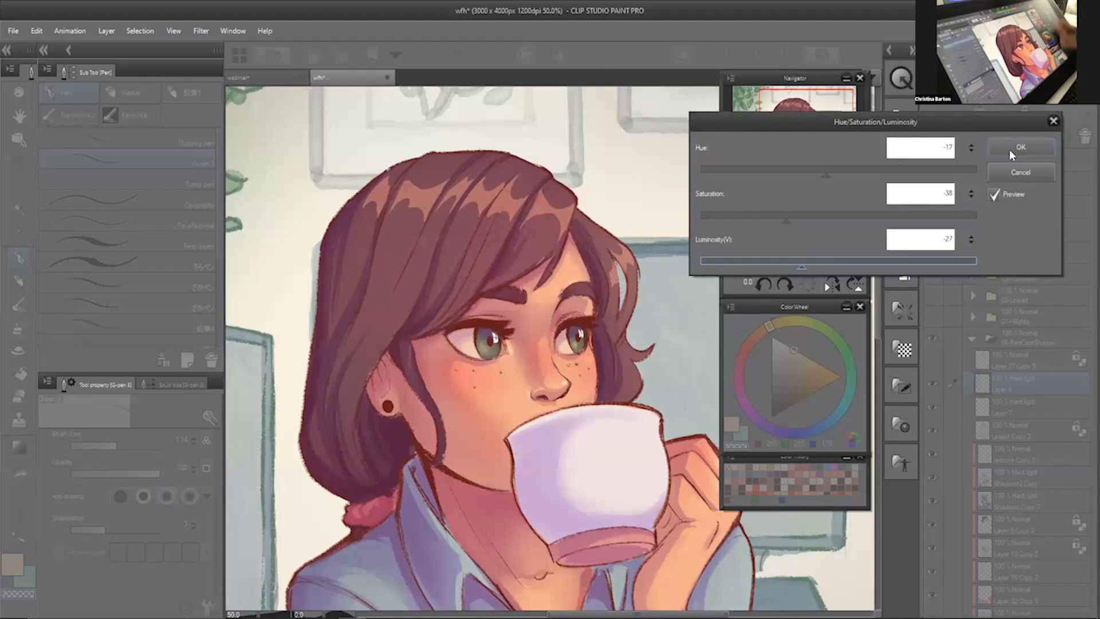
pyautogui.press('Return')
# - Change the hair-highlight layer's blending mode to Hard light and check it against the whole figure
pyautogui.scroll(-2, 653, 357)
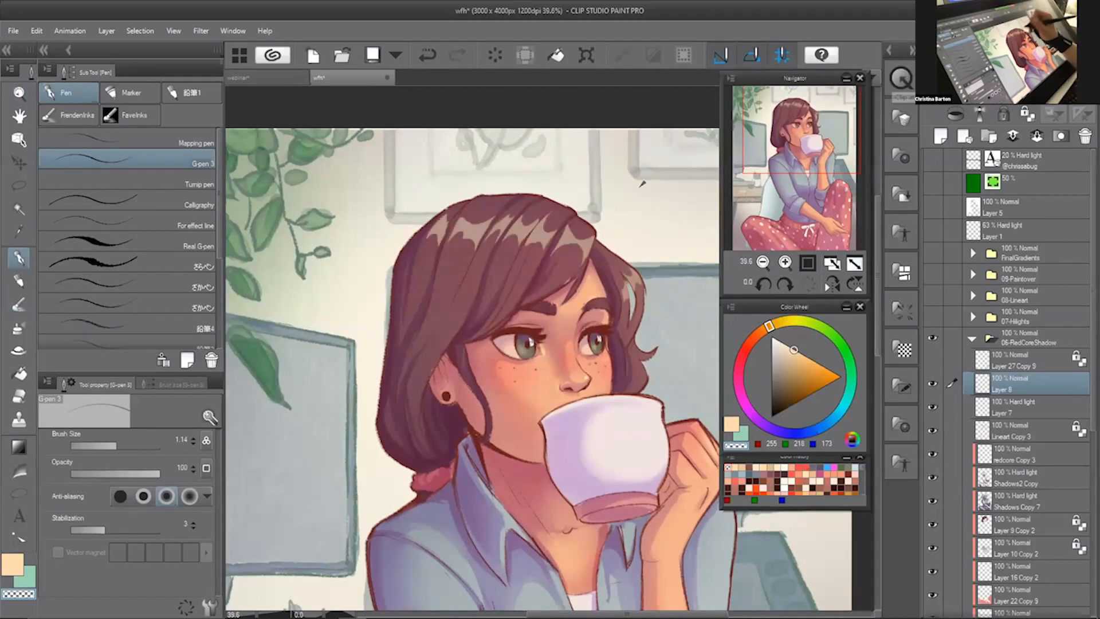
pyautogui.click(951, 99)
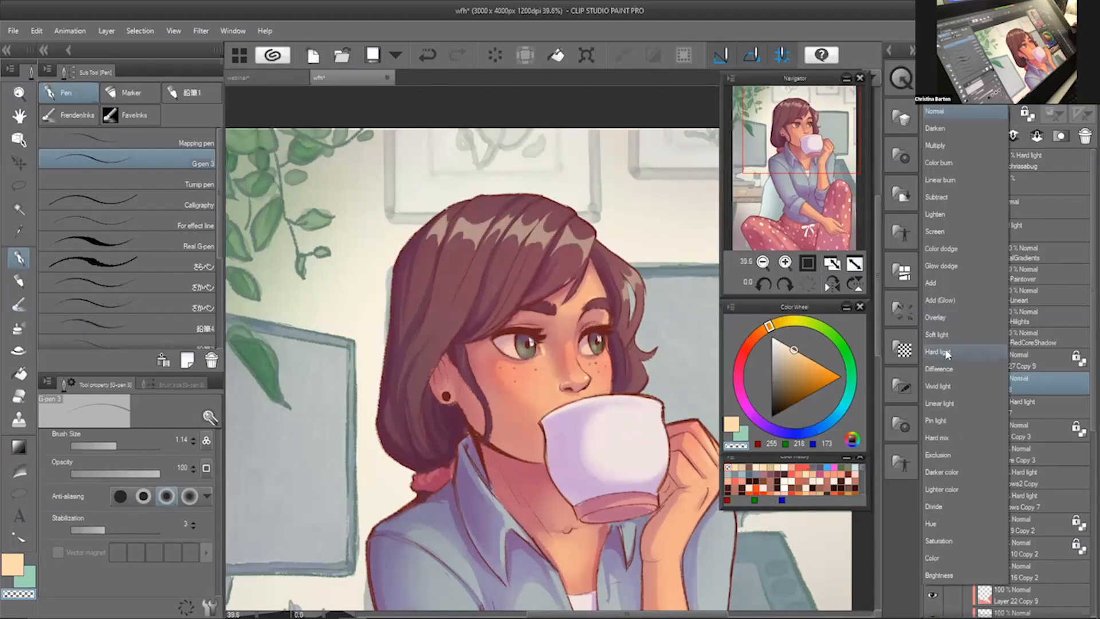
pyautogui.click(947, 352)
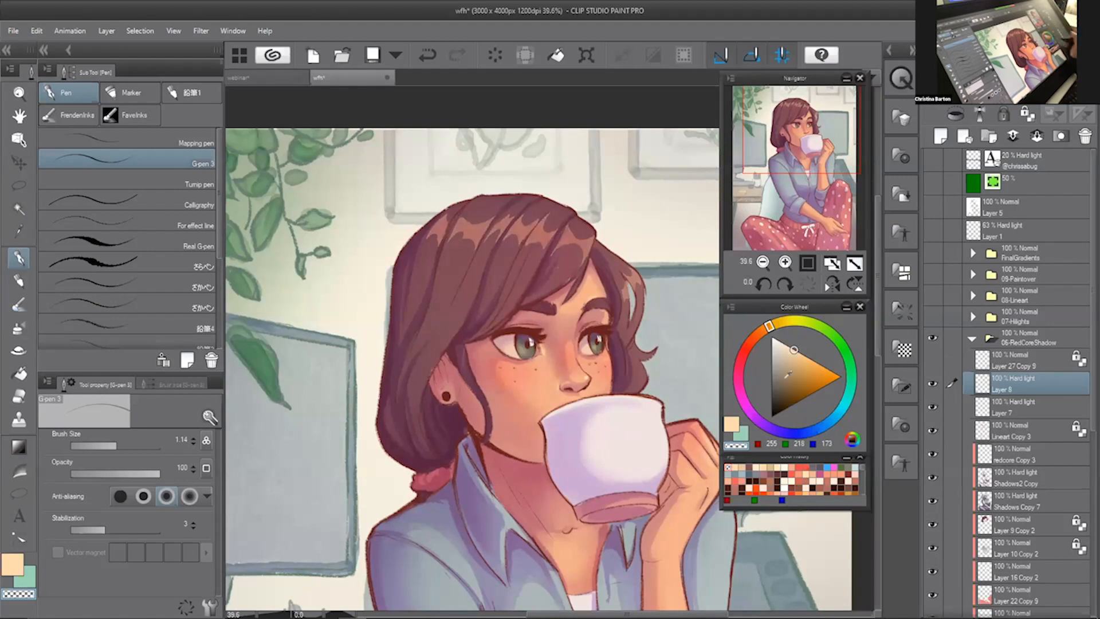
pyautogui.click(764, 262)
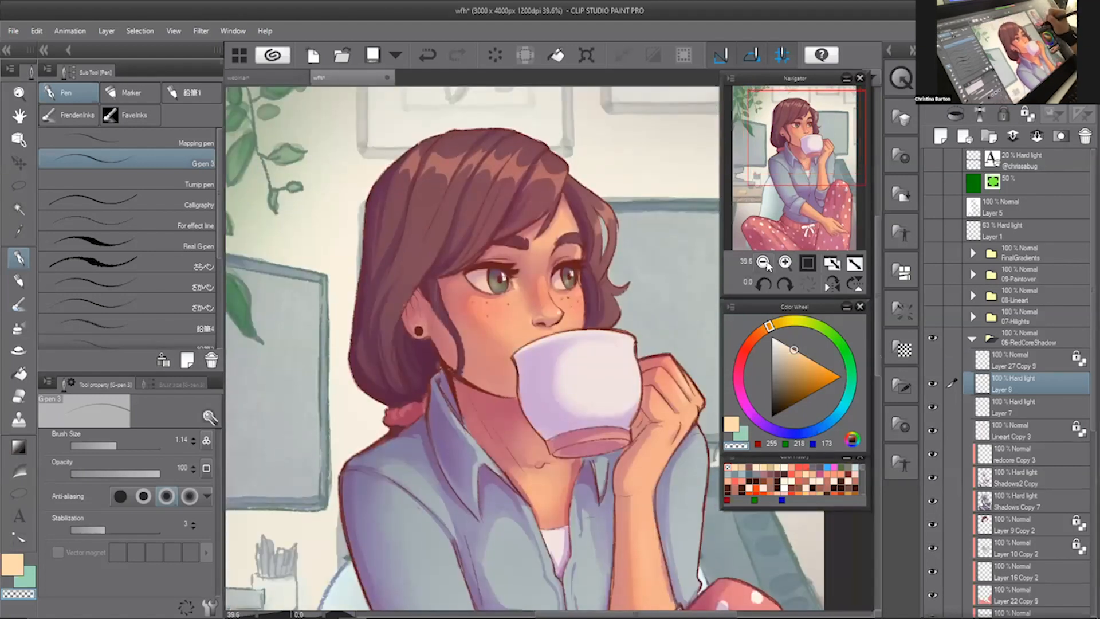
pyautogui.click(764, 262)
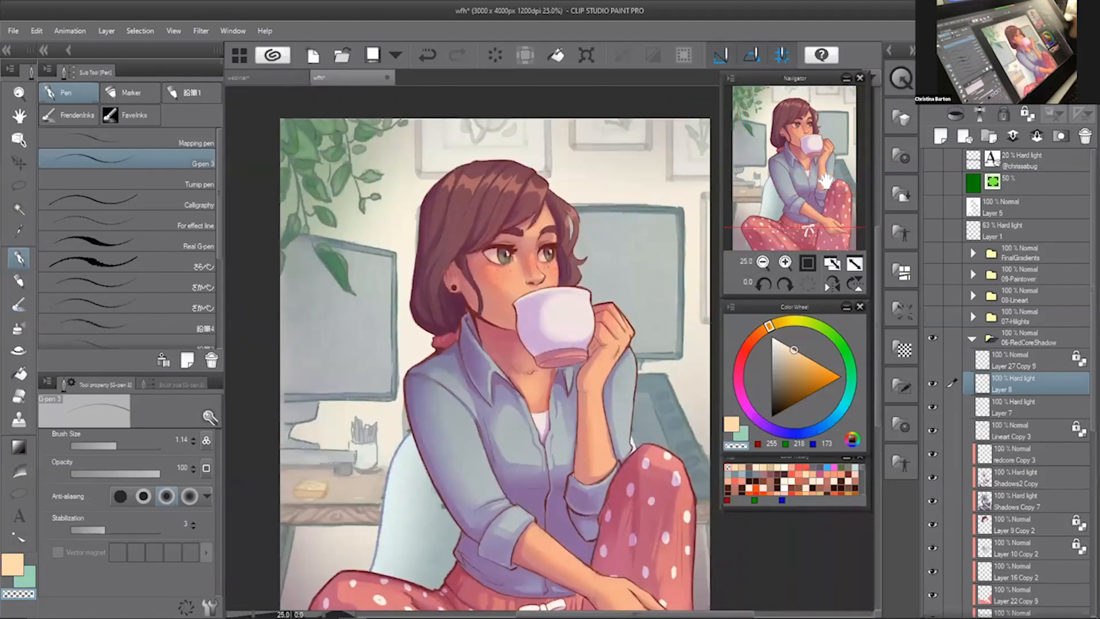
# - Collapse the 06-RedCoreShadow folder, then show and select the 07-Hilights folder to review the highlights on the figure
pyautogui.click(973, 338)
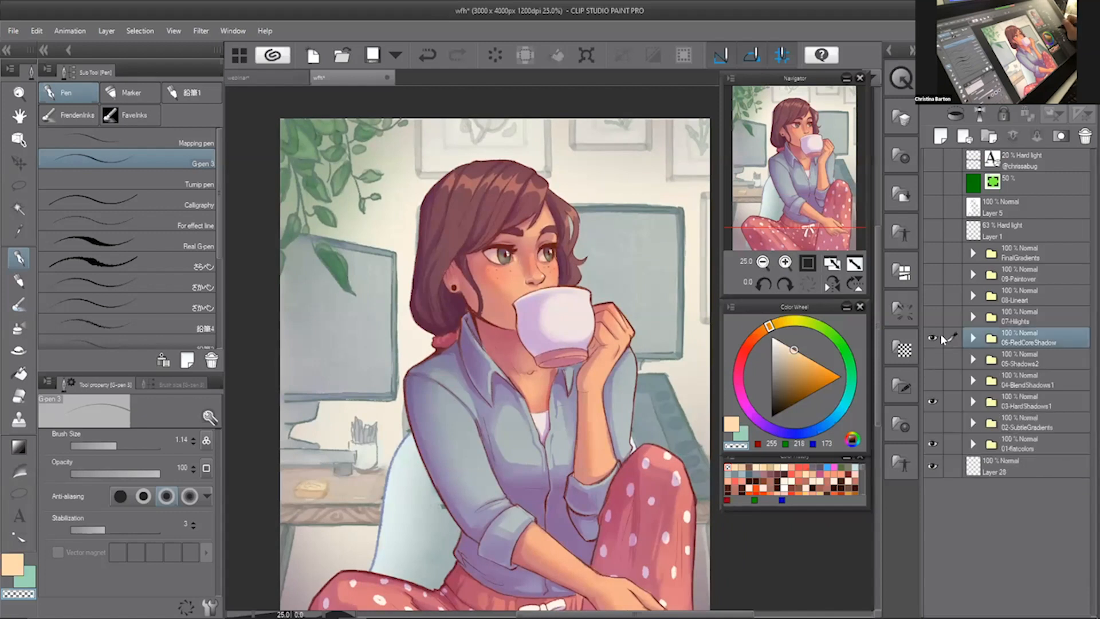
pyautogui.click(934, 318)
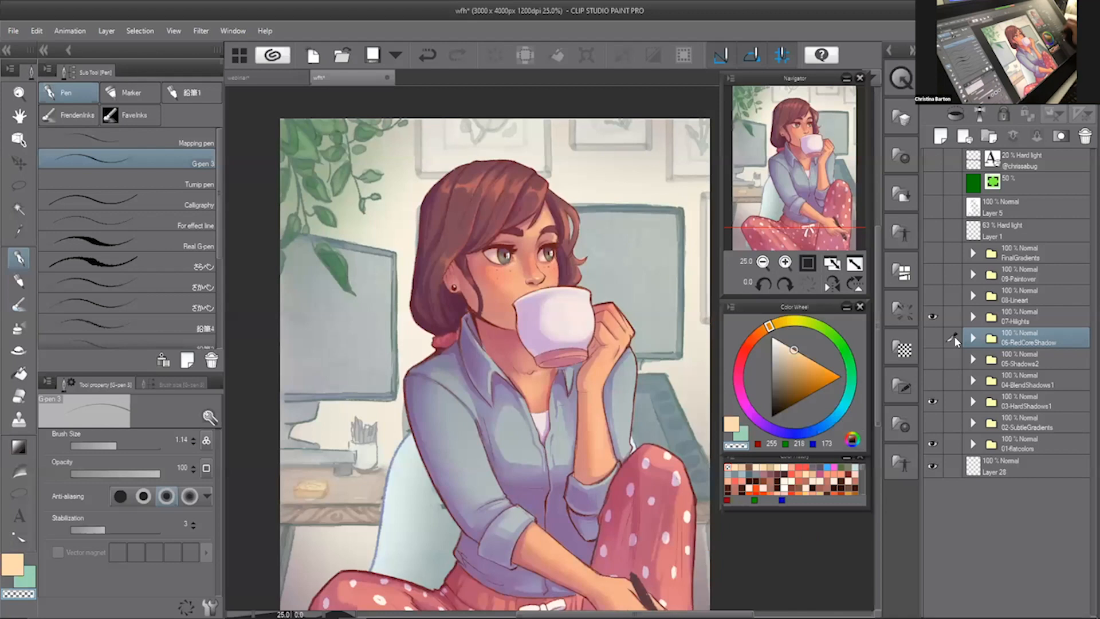
pyautogui.click(1029, 321)
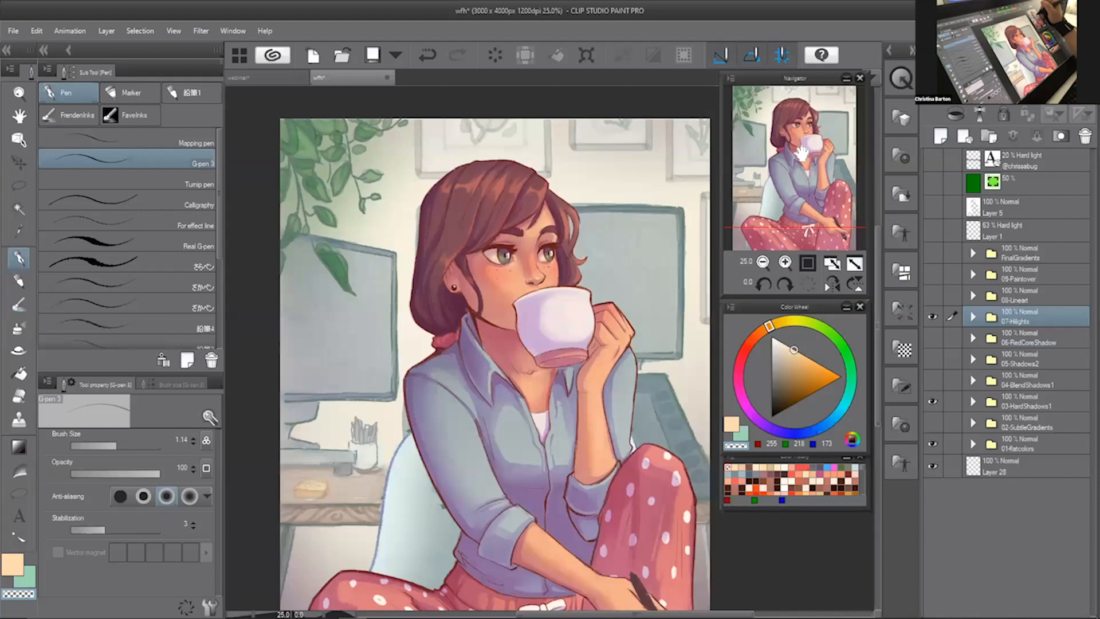
pyautogui.moveTo(803, 148); pyautogui.dragTo(805, 146)
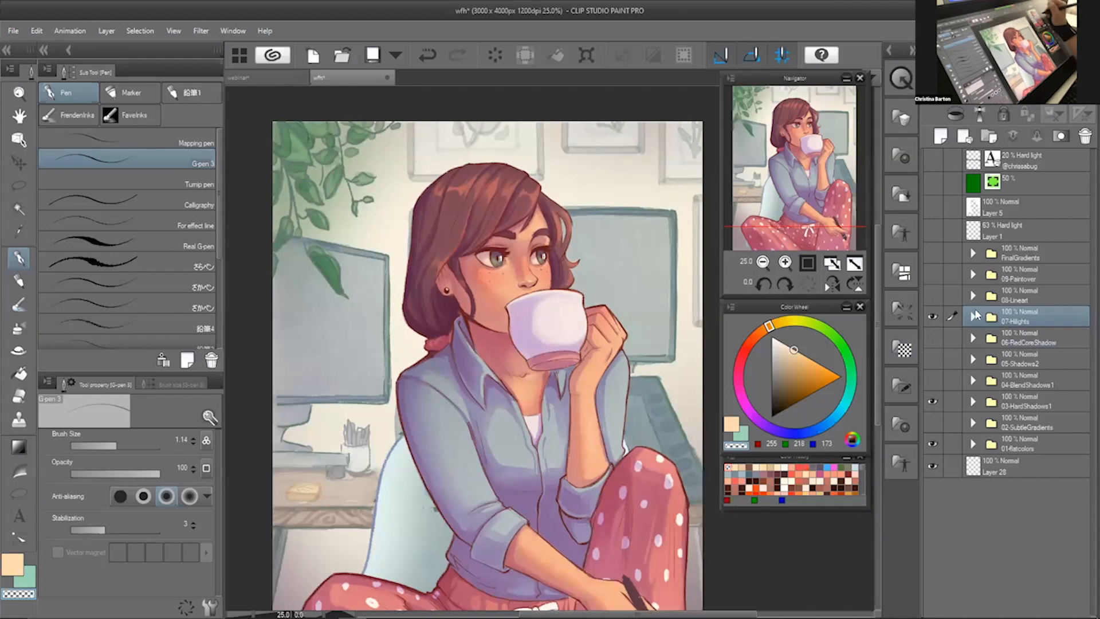
pyautogui.click(785, 262)
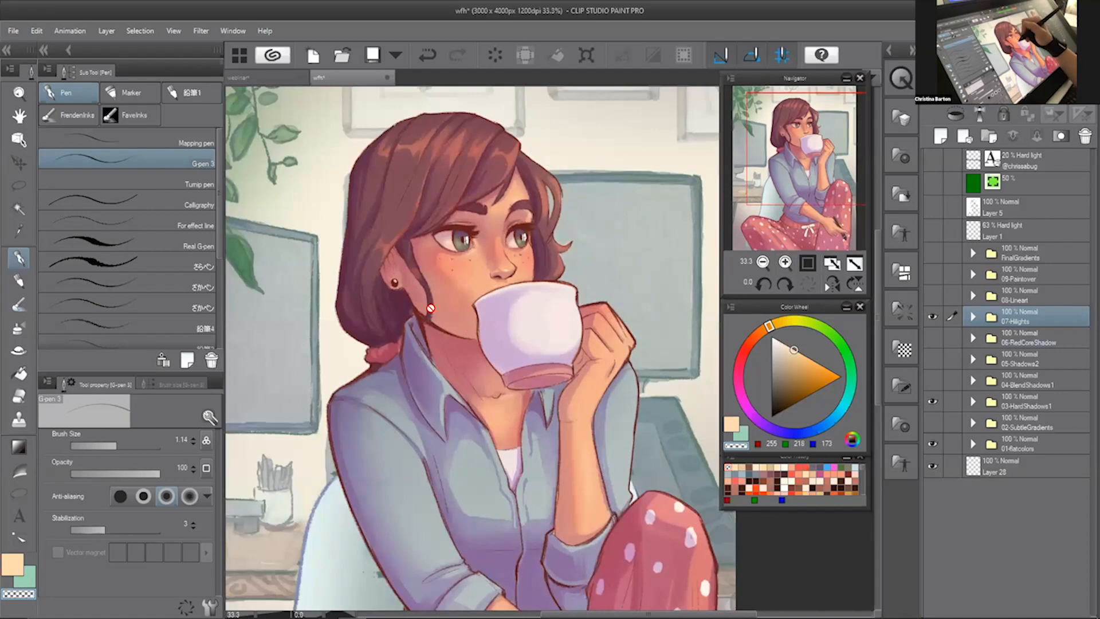
pyautogui.moveTo(799, 193); pyautogui.dragTo(810, 176)
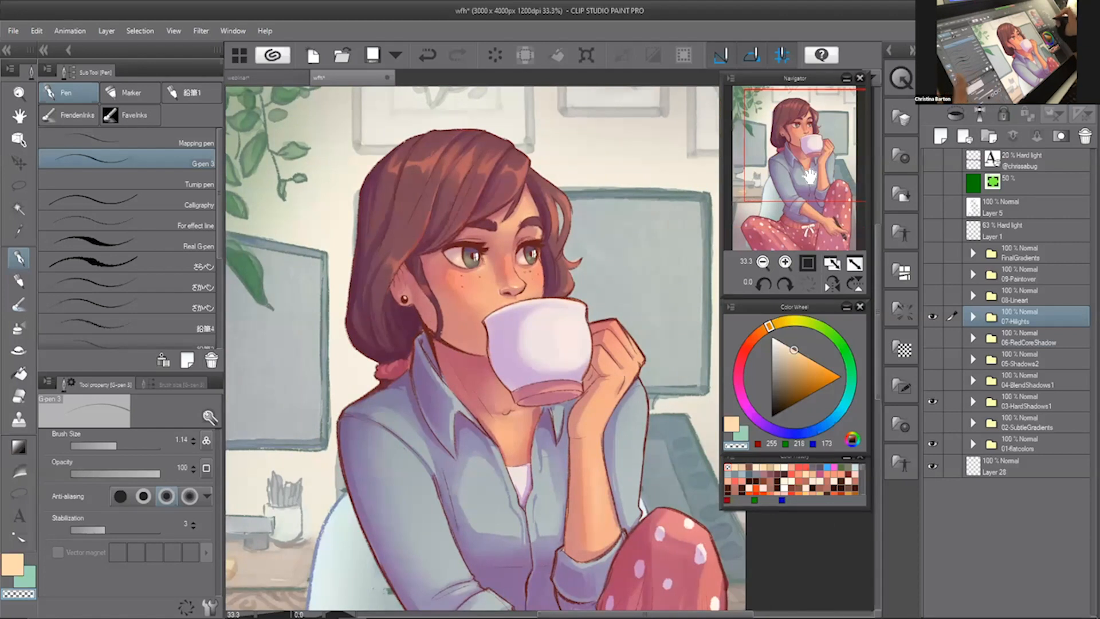
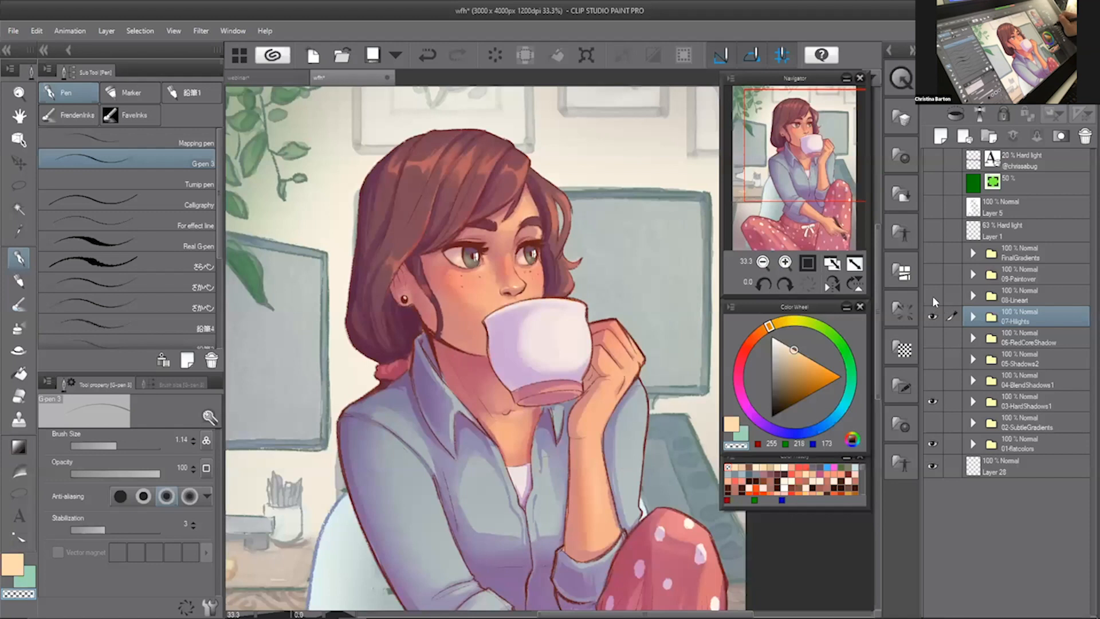
# - Compare the painting with and without the 08-Lineart folder, leaving that folder hidden
pyautogui.click(933, 295)
pyautogui.click(935, 297)
pyautogui.click(935, 296)
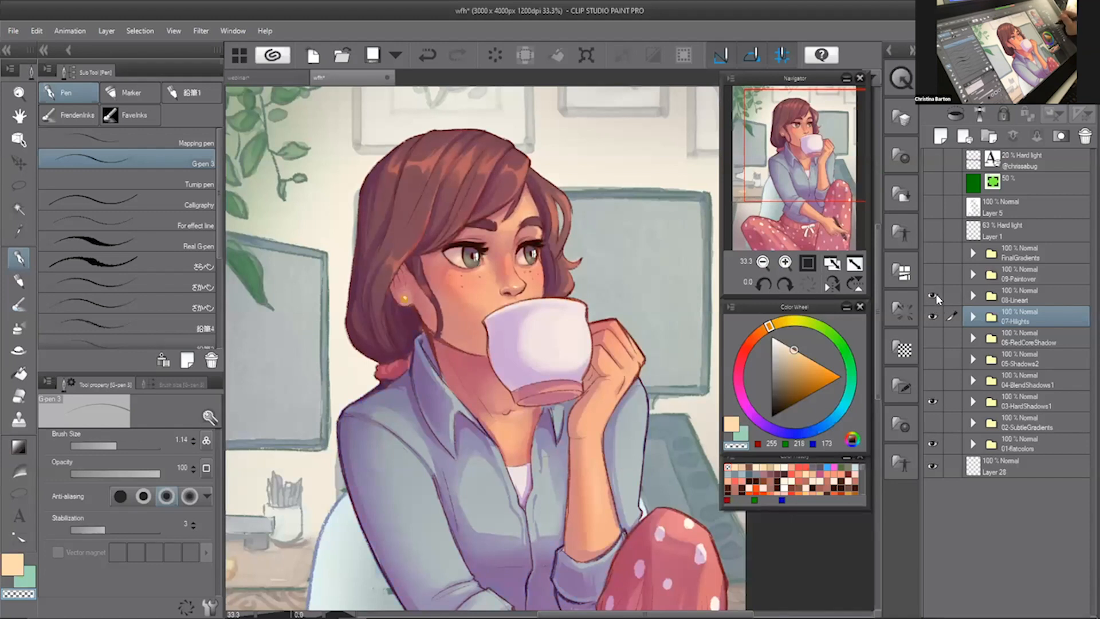
pyautogui.click(934, 297)
# - Open the 07-Hilights folder and make Lineart Copy 4 the active layer, keeping its transparent pixels locked
pyautogui.click(973, 319)
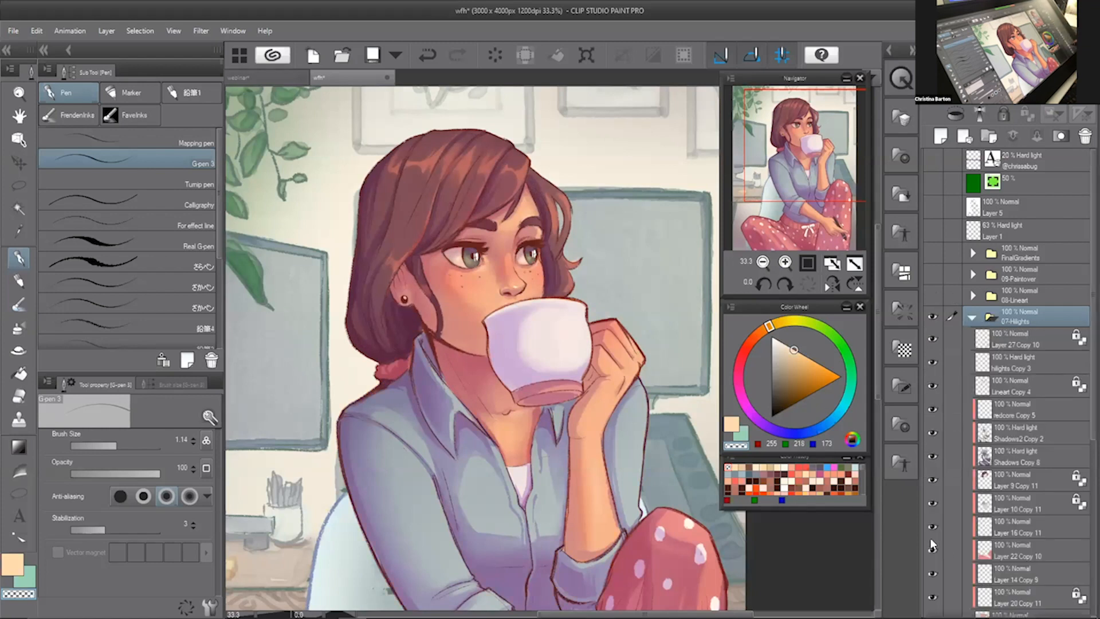
pyautogui.click(1029, 395)
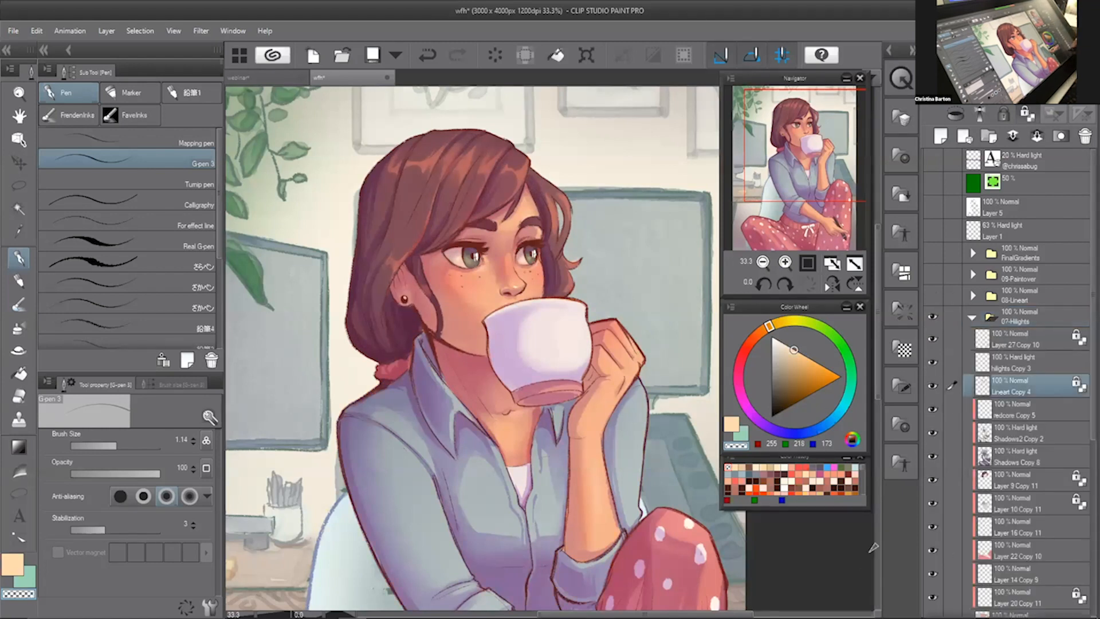
pyautogui.click(1029, 114)
pyautogui.click(1028, 114)
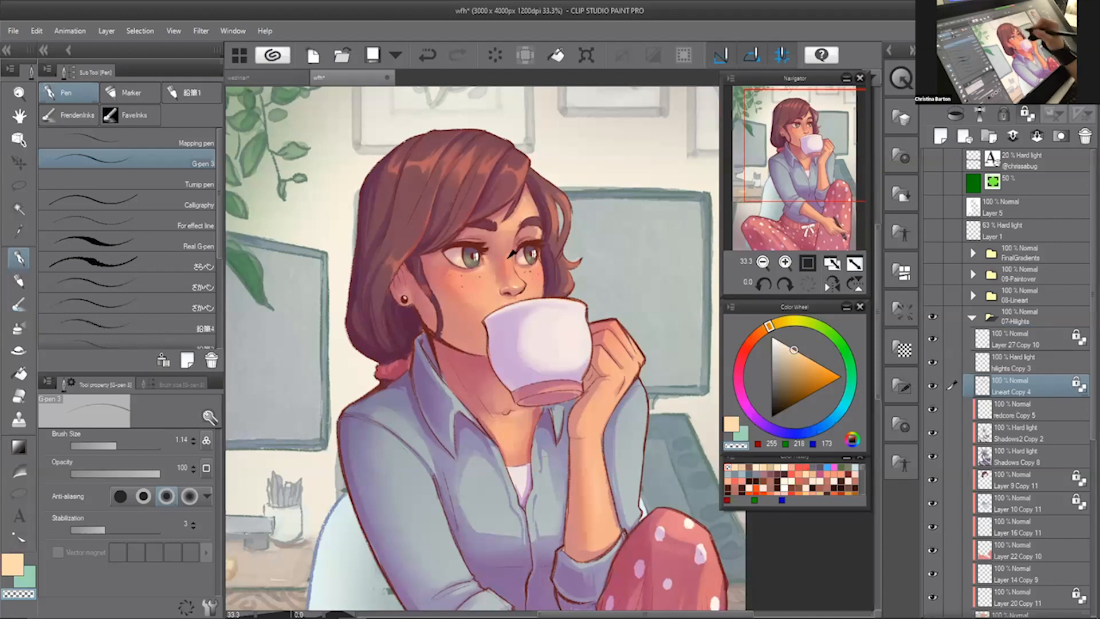
# - Sample a near-black red from the lashes and darken the upper lash lines of the eyes with it
pyautogui.keyDown('alt'); pyautogui.click(481, 241); pyautogui.keyUp('alt')
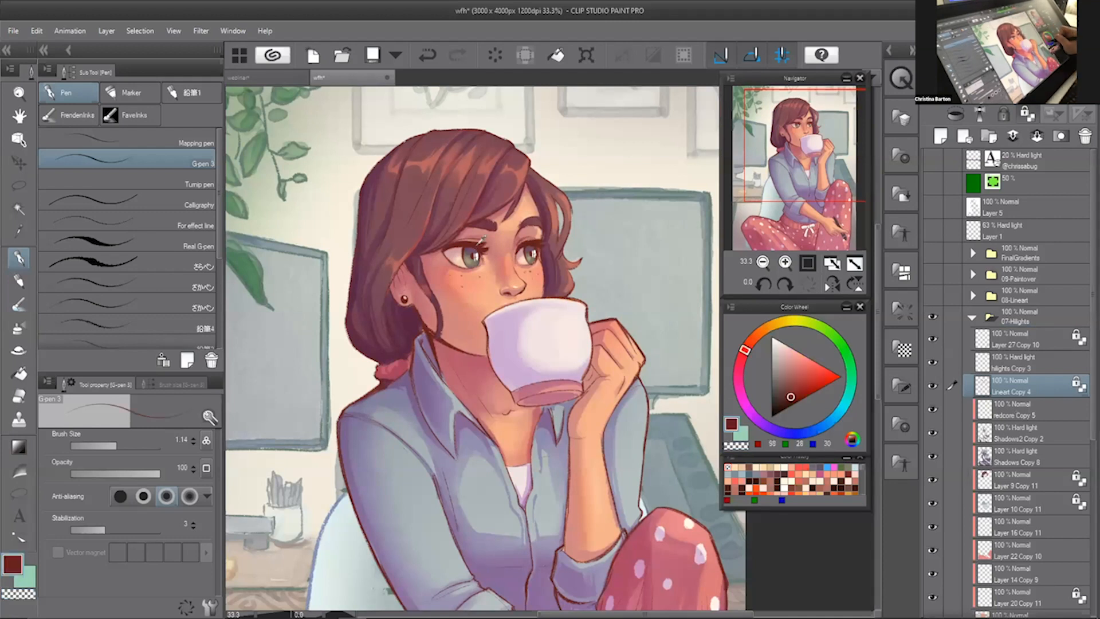
pyautogui.keyDown('alt'); pyautogui.click(483, 239); pyautogui.keyUp('alt')
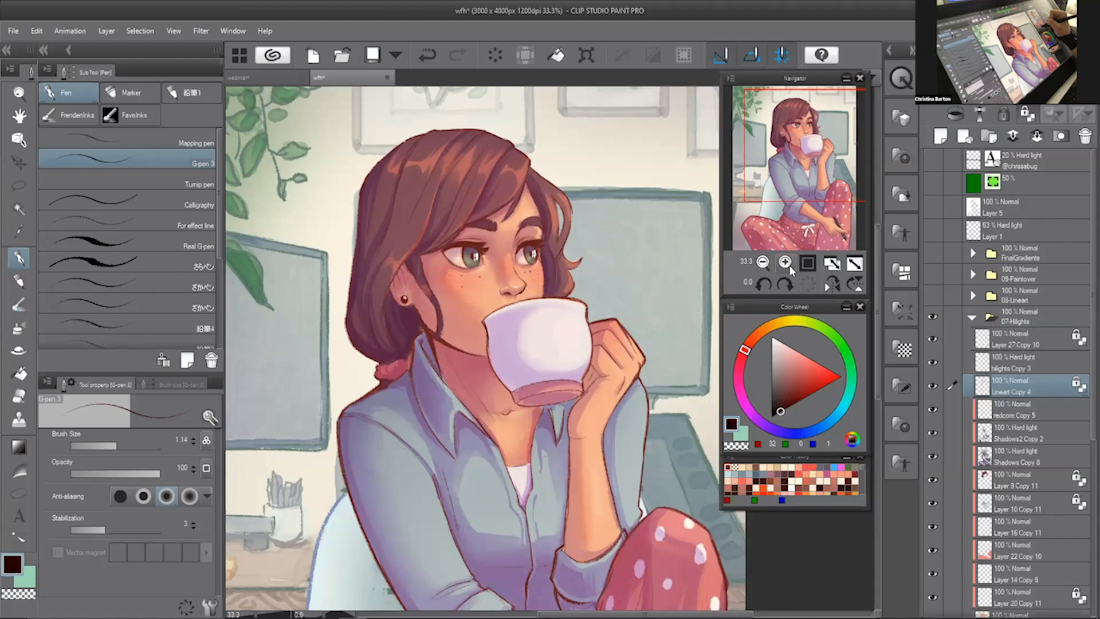
pyautogui.click(786, 263)
pyautogui.moveTo(779, 166); pyautogui.dragTo(810, 113)
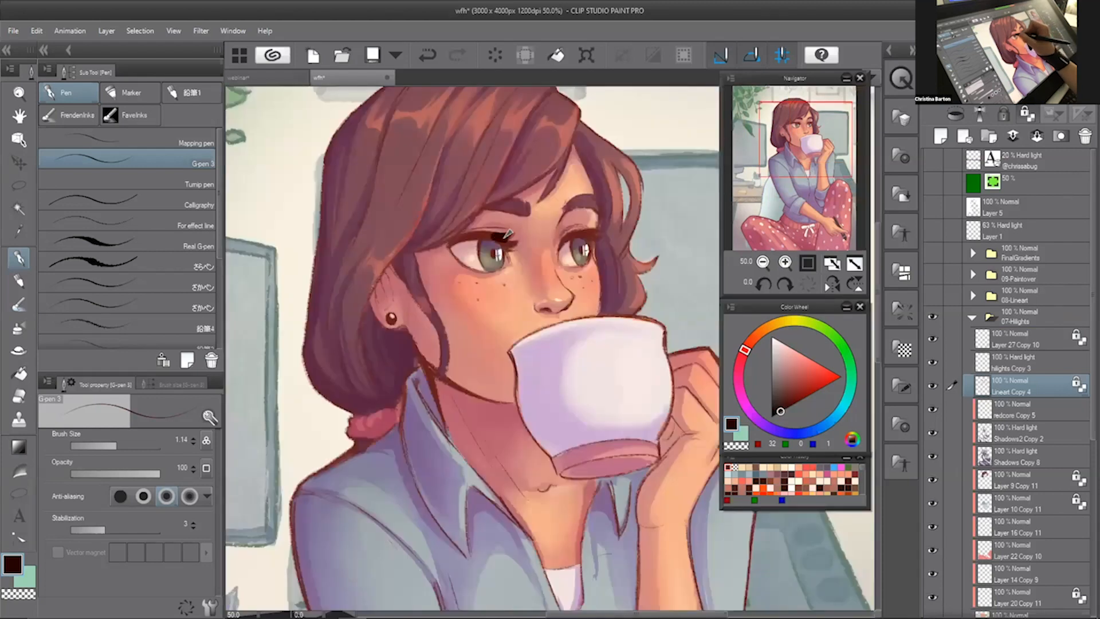
pyautogui.moveTo(509, 235)
pyautogui.mouseDown()
pyautogui.moveTo(506, 229)
pyautogui.moveTo(486, 217)
pyautogui.moveTo(450, 243)
pyautogui.mouseUp()
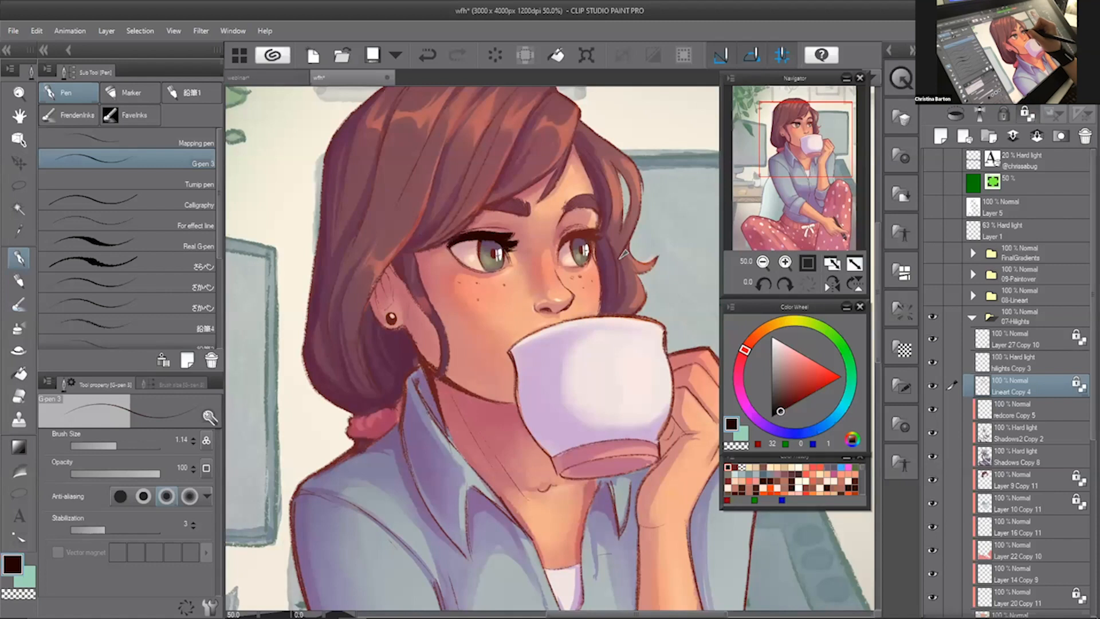
# - Sample the iris colour, shift it to a dark olive green, and recolour the near eye's iris outline
pyautogui.keyDown('alt'); pyautogui.click(492, 238); pyautogui.keyUp('alt')
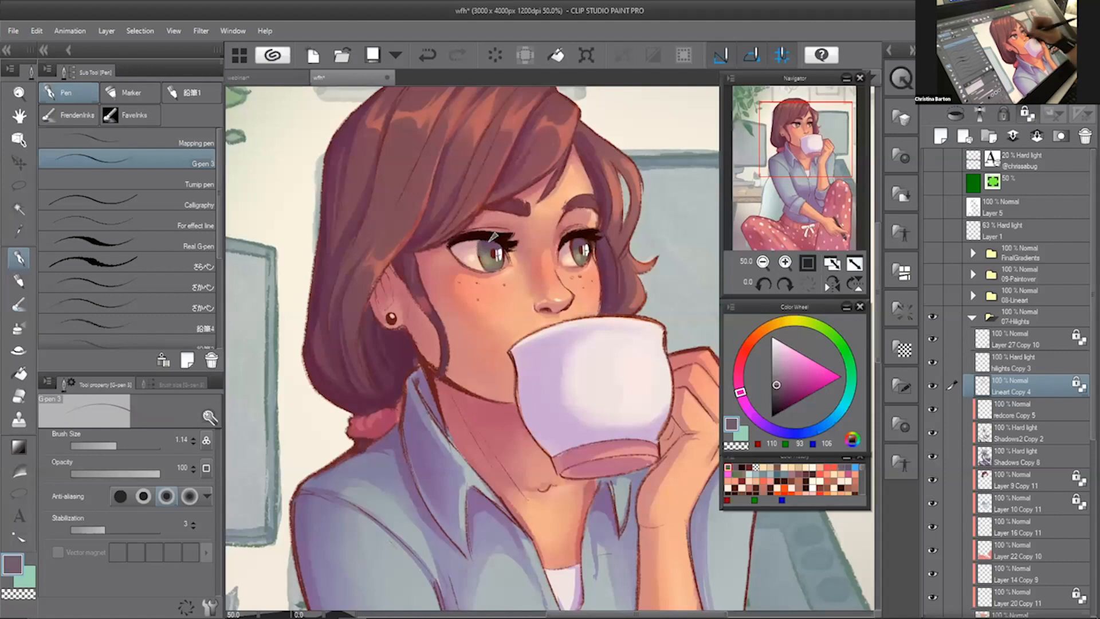
pyautogui.keyDown('alt'); pyautogui.click(494, 240); pyautogui.keyUp('alt')
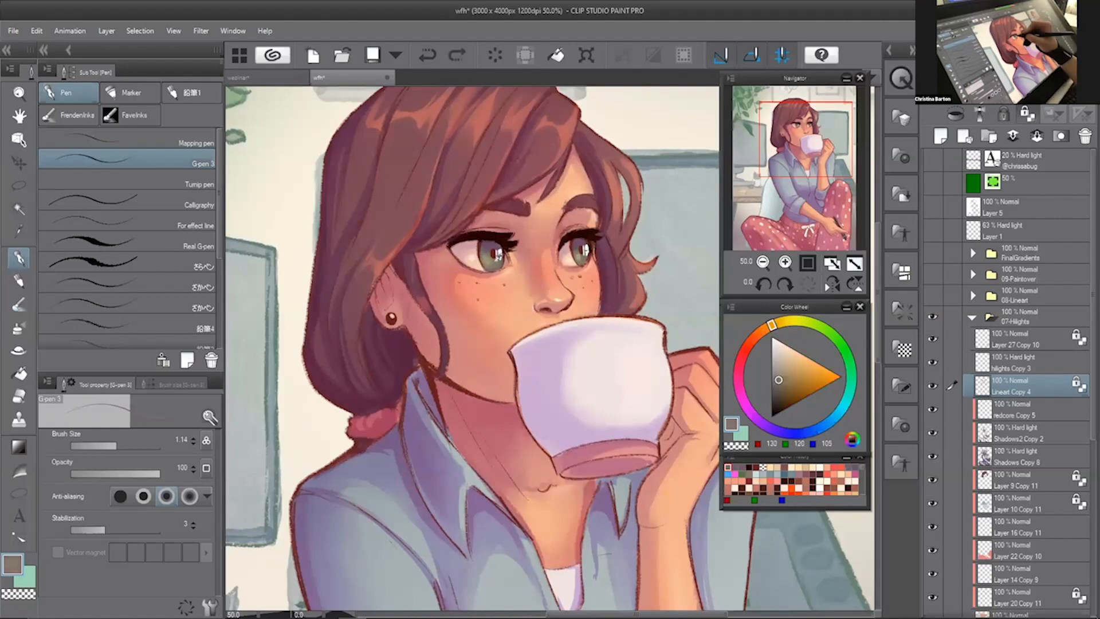
pyautogui.keyDown('alt'); pyautogui.click(498, 252); pyautogui.keyUp('alt')
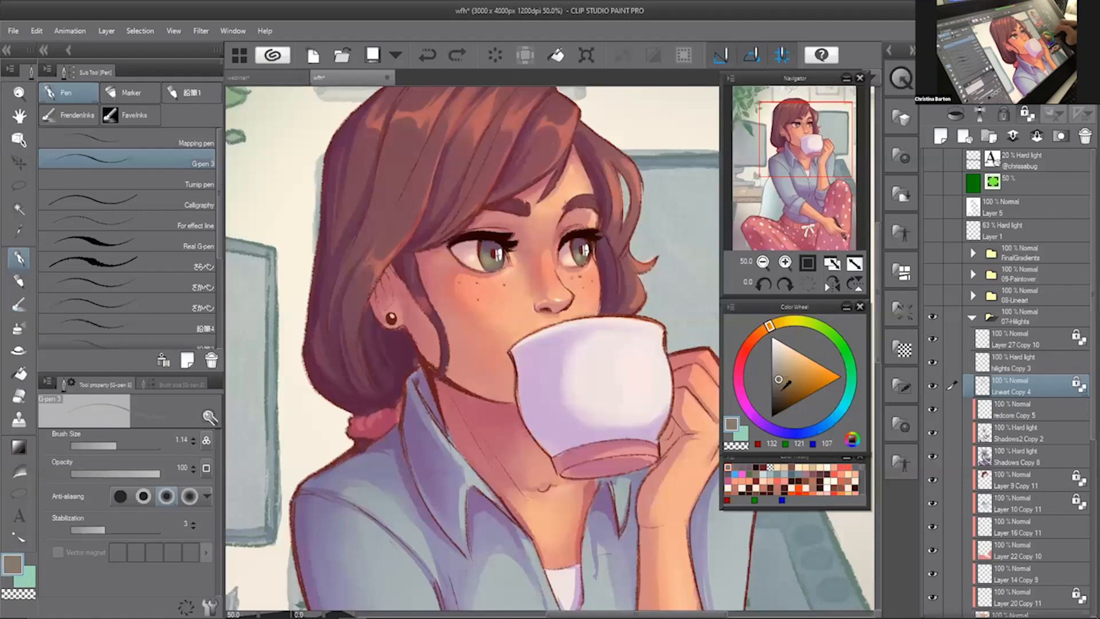
pyautogui.click(818, 326)
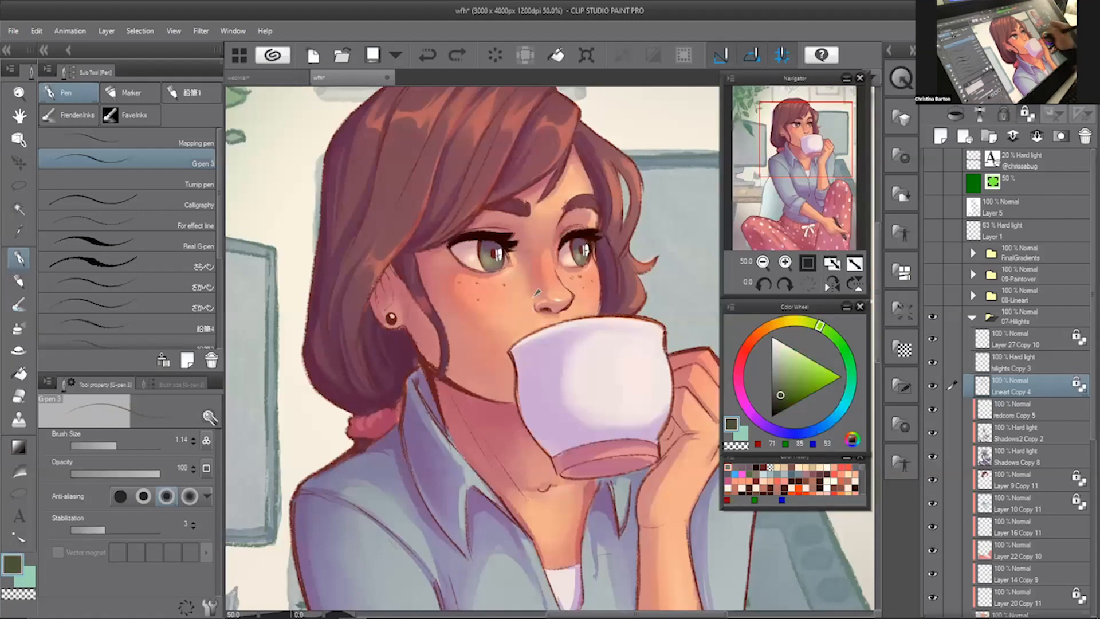
pyautogui.moveTo(483, 240); pyautogui.dragTo(488, 245)
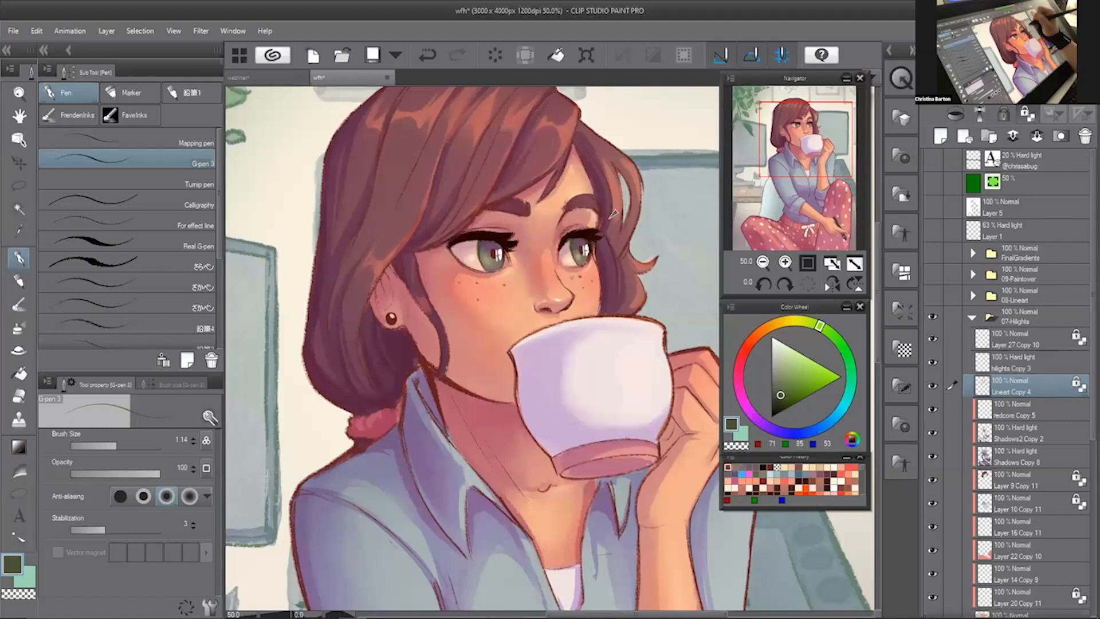
# - Touch up the lines around the far eye's iris and lashes using the near-black sampled from its lash line
pyautogui.keyDown('alt'); pyautogui.click(581, 231); pyautogui.keyUp('alt')
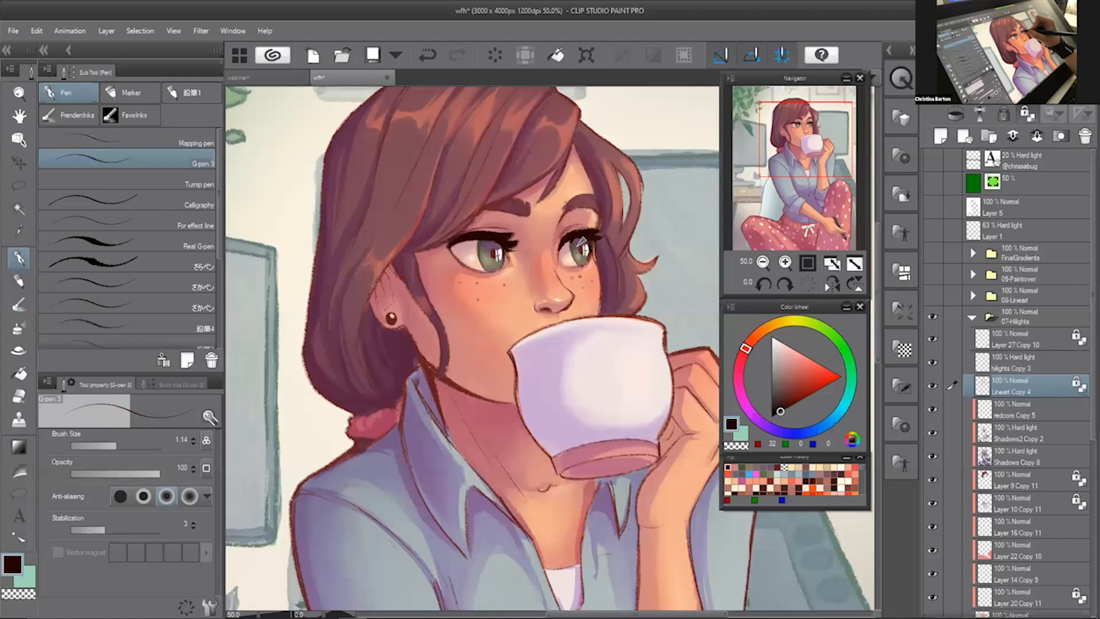
pyautogui.keyDown('alt'); pyautogui.click(584, 245); pyautogui.keyUp('alt')
pyautogui.keyDown('alt'); pyautogui.click(588, 227); pyautogui.keyUp('alt')
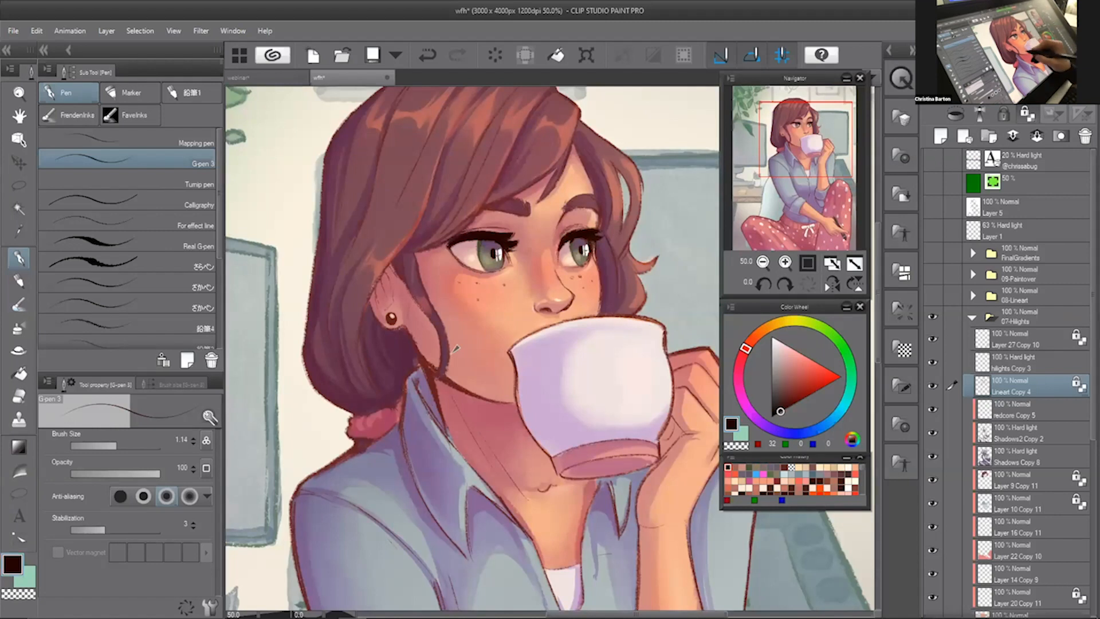
# - Sample the purple of the shirt's shadows, darken it to a deep violet (83, 58, 109), and recolour the shirt's fold and placket lines
pyautogui.click(767, 262)
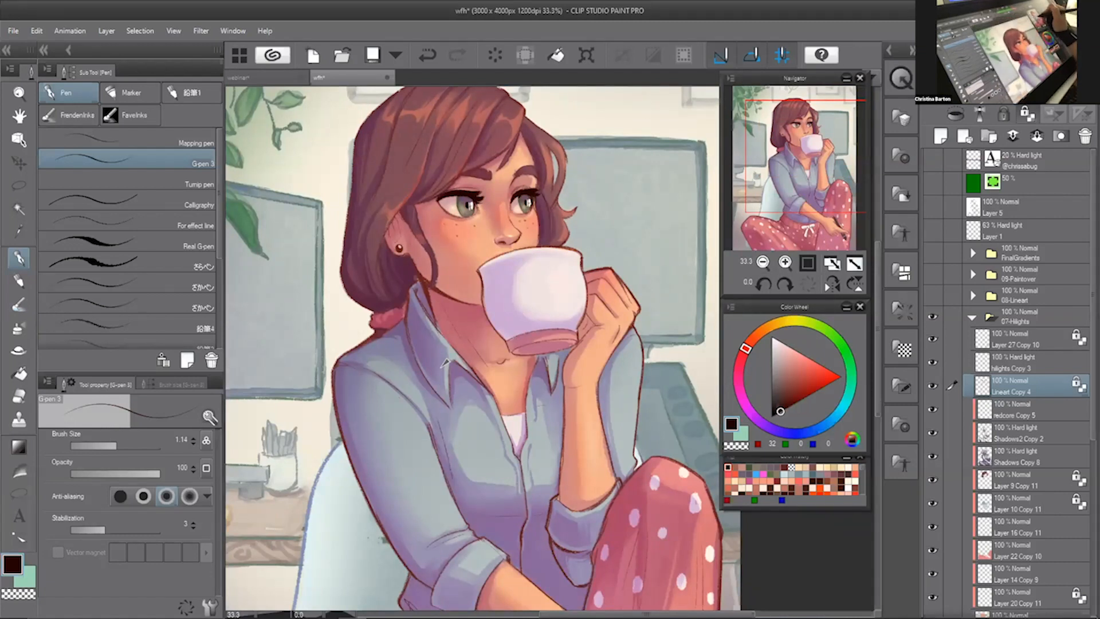
pyautogui.moveTo(812, 177); pyautogui.dragTo(801, 179)
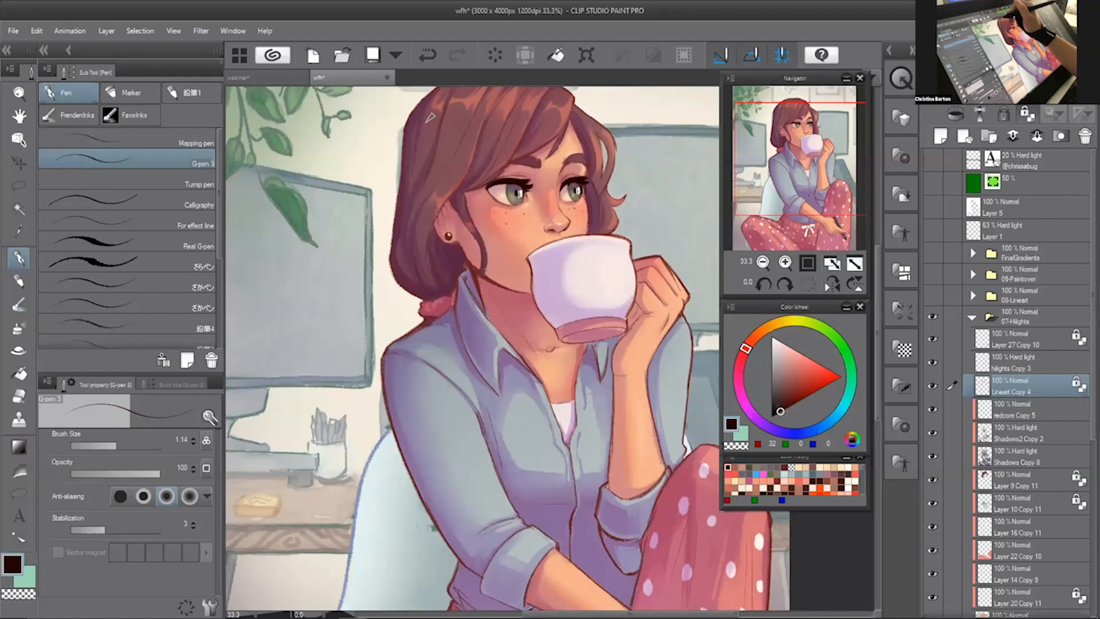
pyautogui.moveTo(822, 160); pyautogui.dragTo(827, 163)
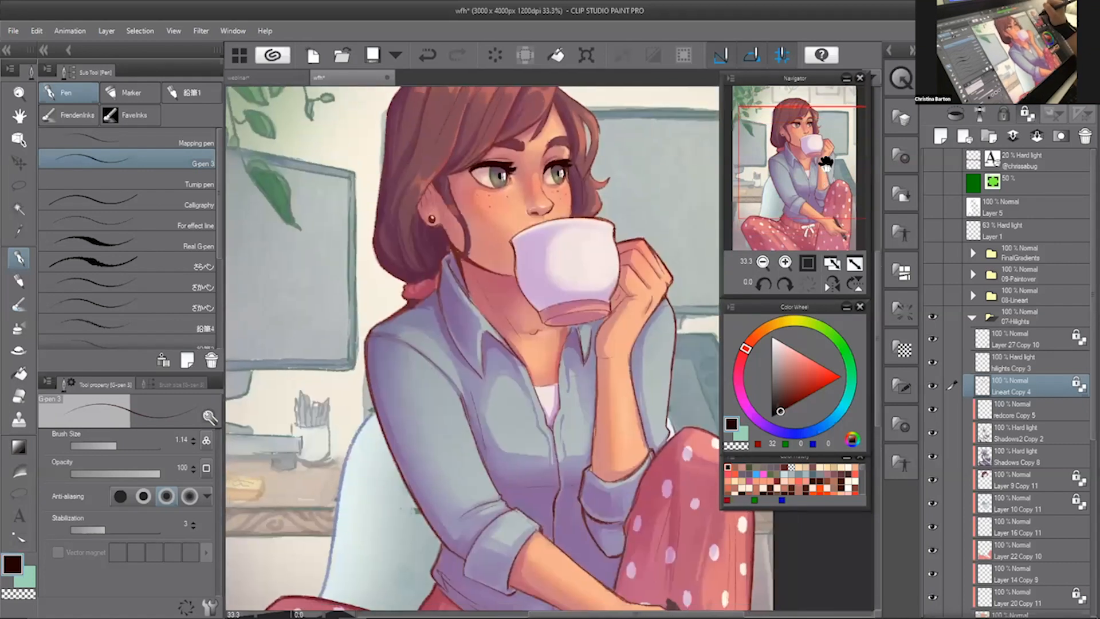
pyautogui.keyDown('alt'); pyautogui.click(436, 275); pyautogui.keyUp('alt')
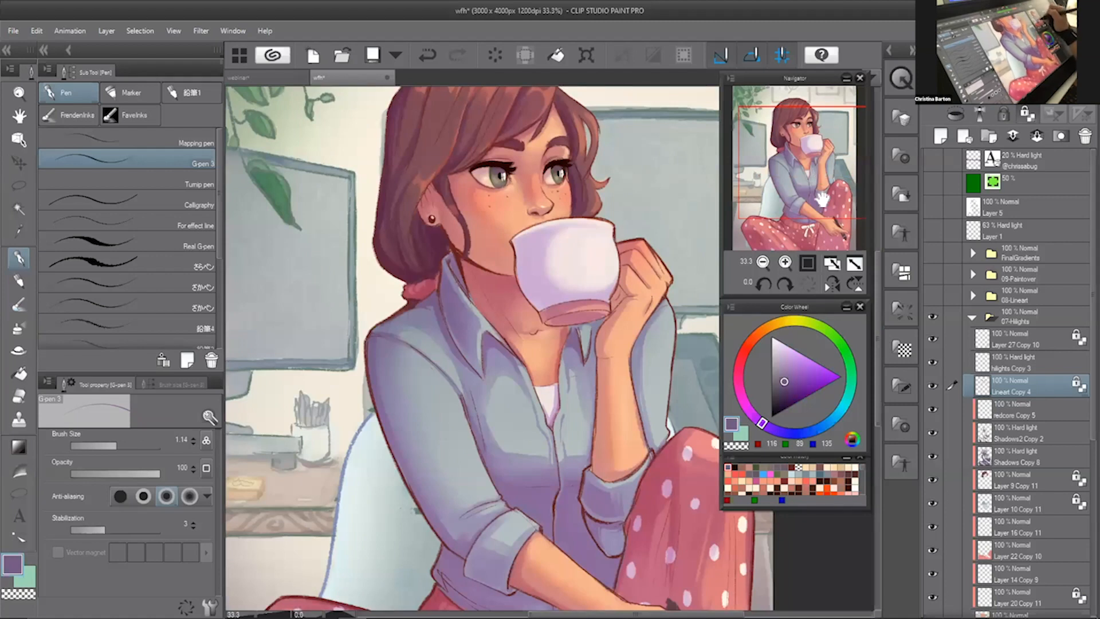
pyautogui.moveTo(831, 172); pyautogui.dragTo(834, 186)
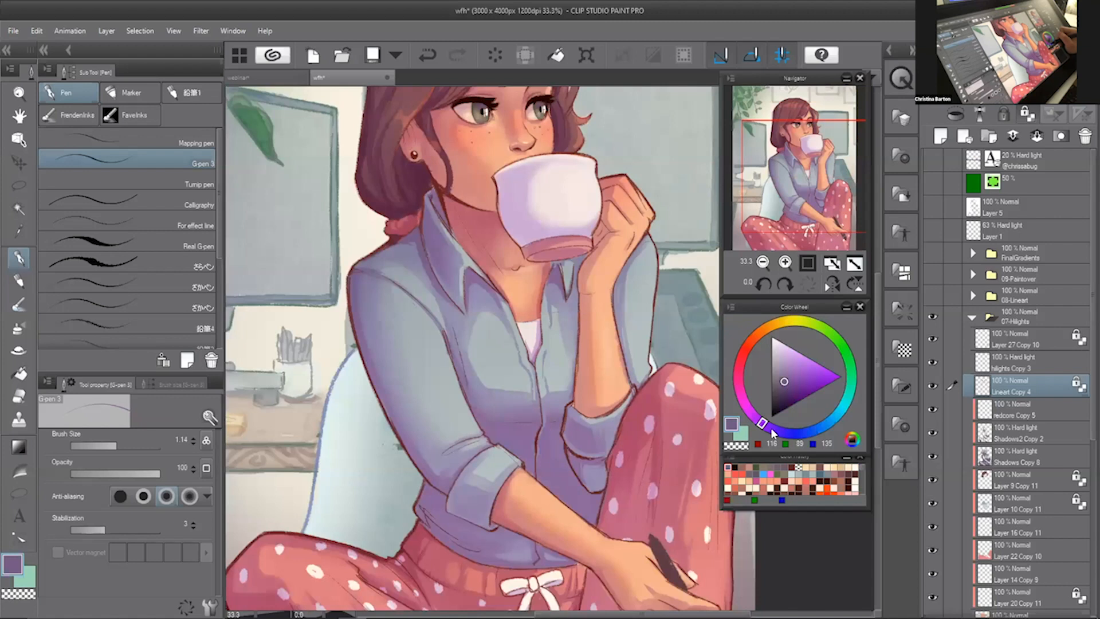
pyautogui.moveTo(772, 434); pyautogui.dragTo(777, 424)
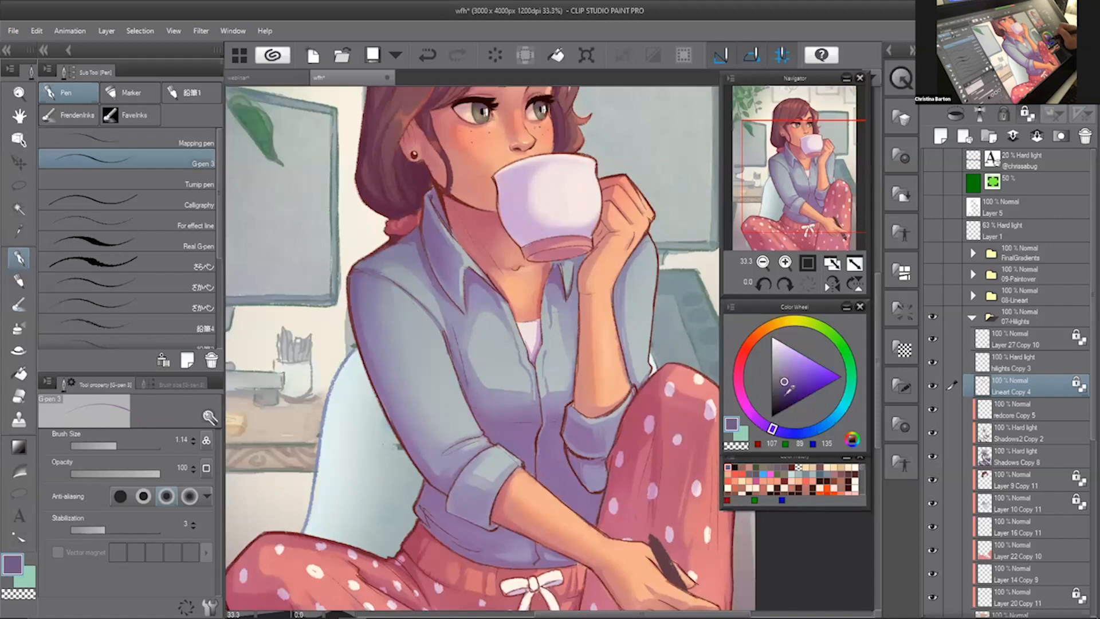
pyautogui.click(784, 393)
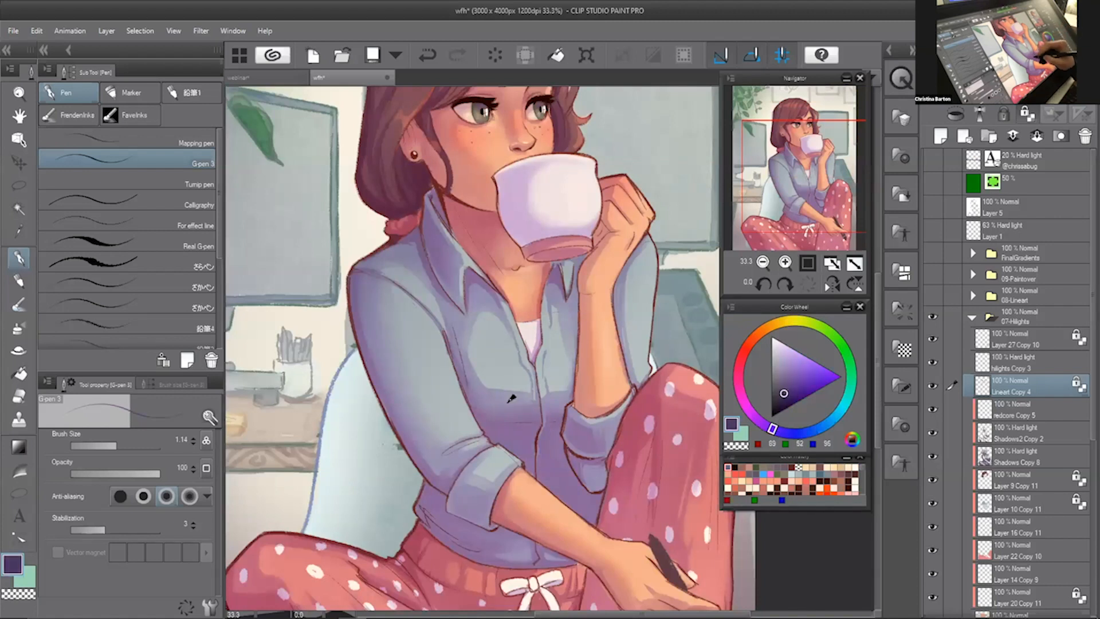
pyautogui.keyDown('alt'); pyautogui.click(527, 434); pyautogui.keyUp('alt')
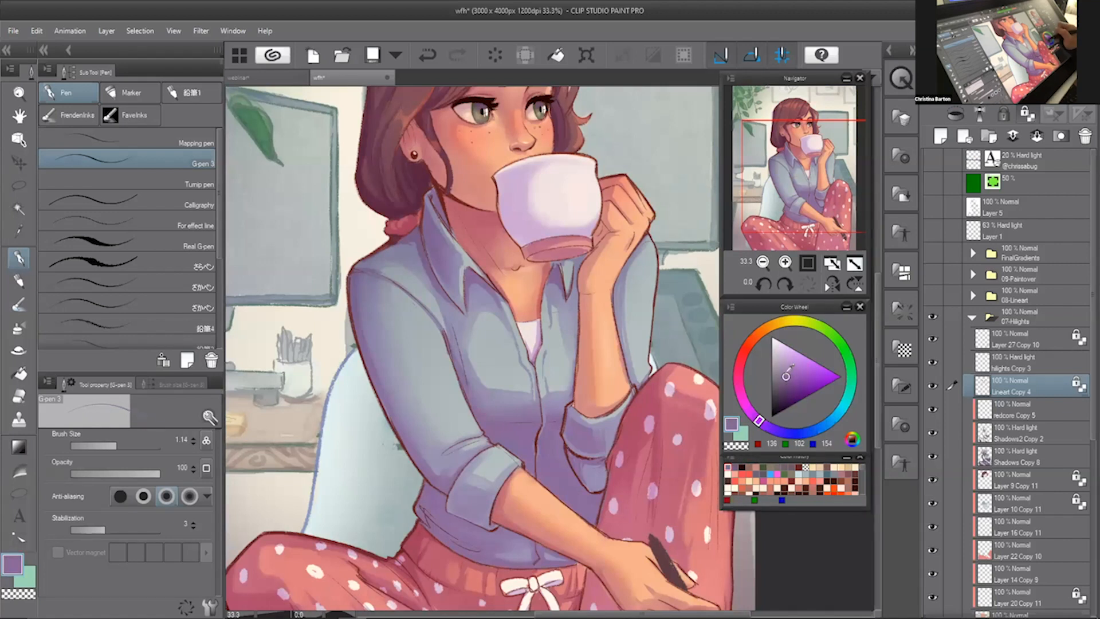
pyautogui.click(786, 390)
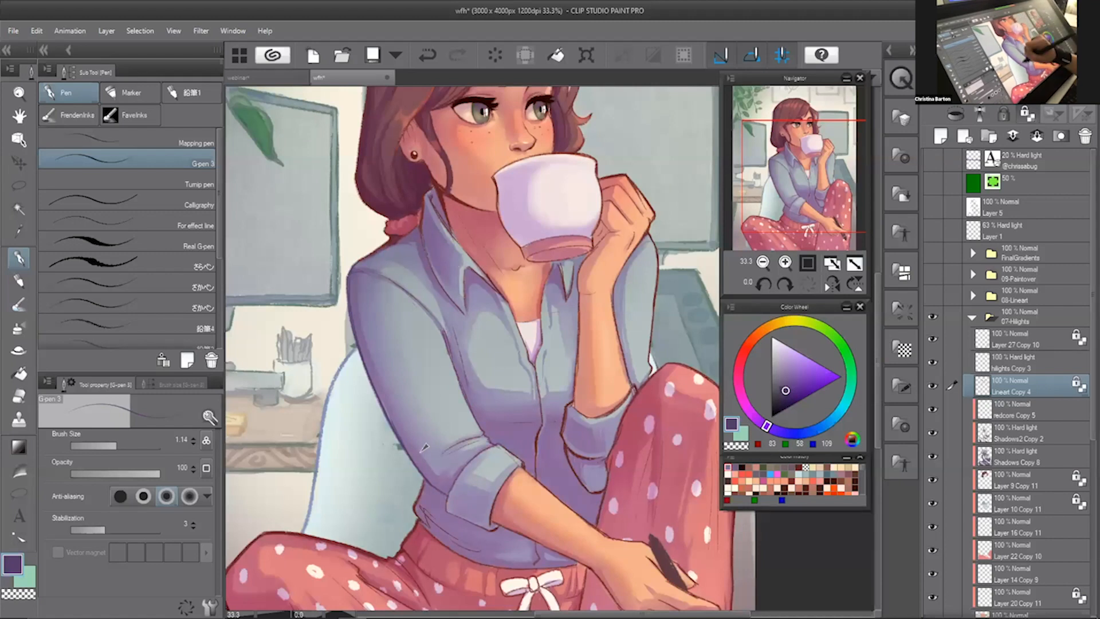
pyautogui.moveTo(462, 361); pyautogui.dragTo(471, 395)
pyautogui.moveTo(544, 402); pyautogui.dragTo(537, 453)
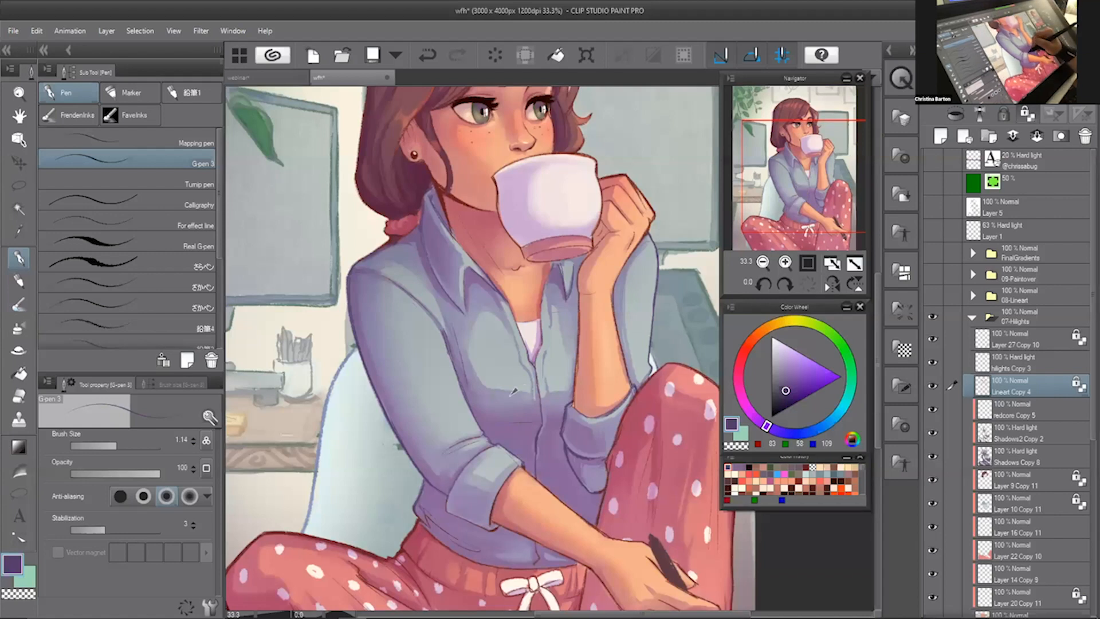
pyautogui.scroll(-2, 514, 392)
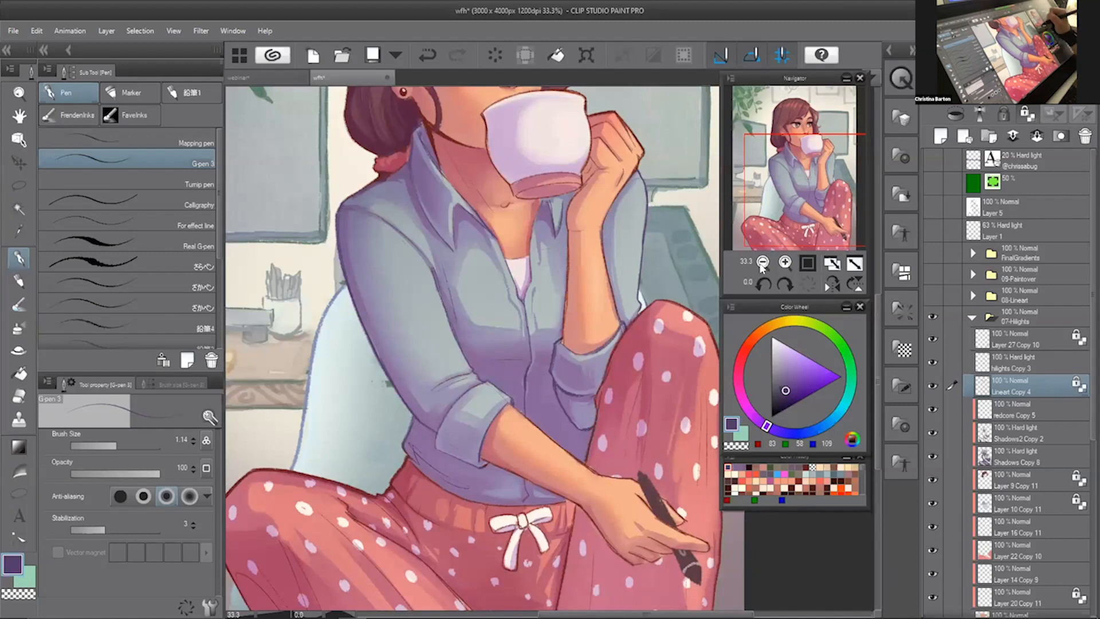
pyautogui.hotkey('ctrl', '-')
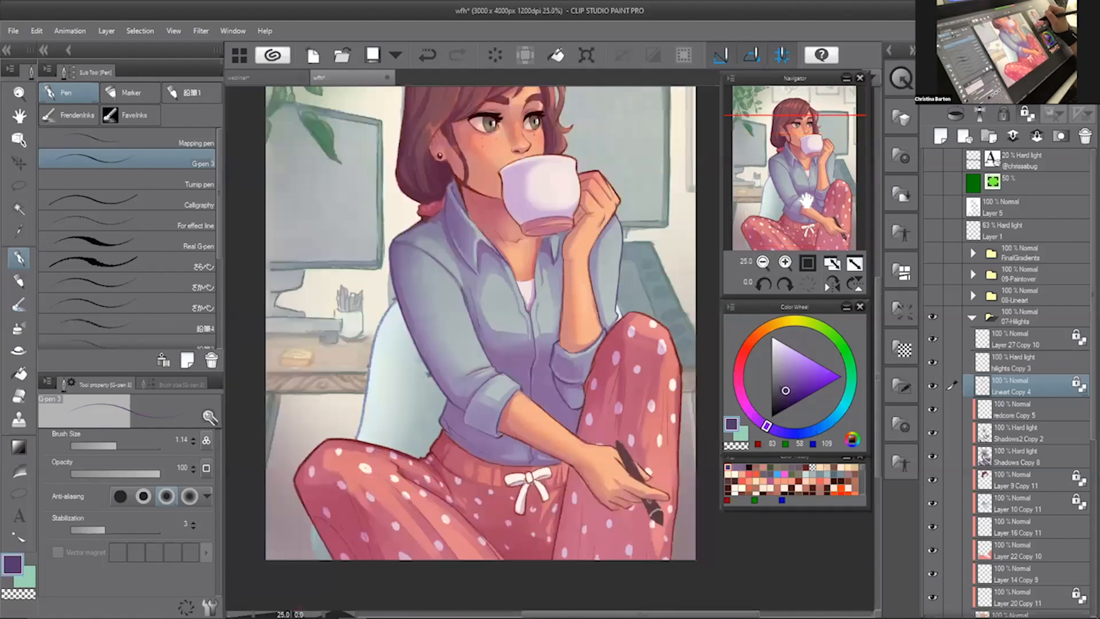
pyautogui.moveTo(799, 220); pyautogui.dragTo(804, 225)
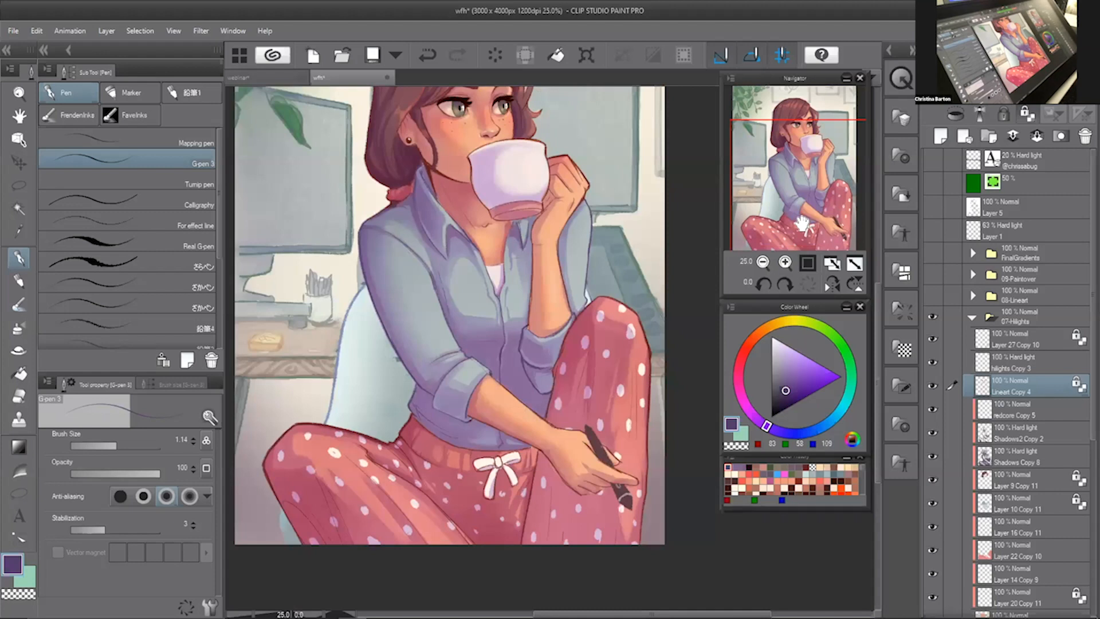
pyautogui.click(805, 152)
pyautogui.moveTo(806, 152); pyautogui.dragTo(804, 145)
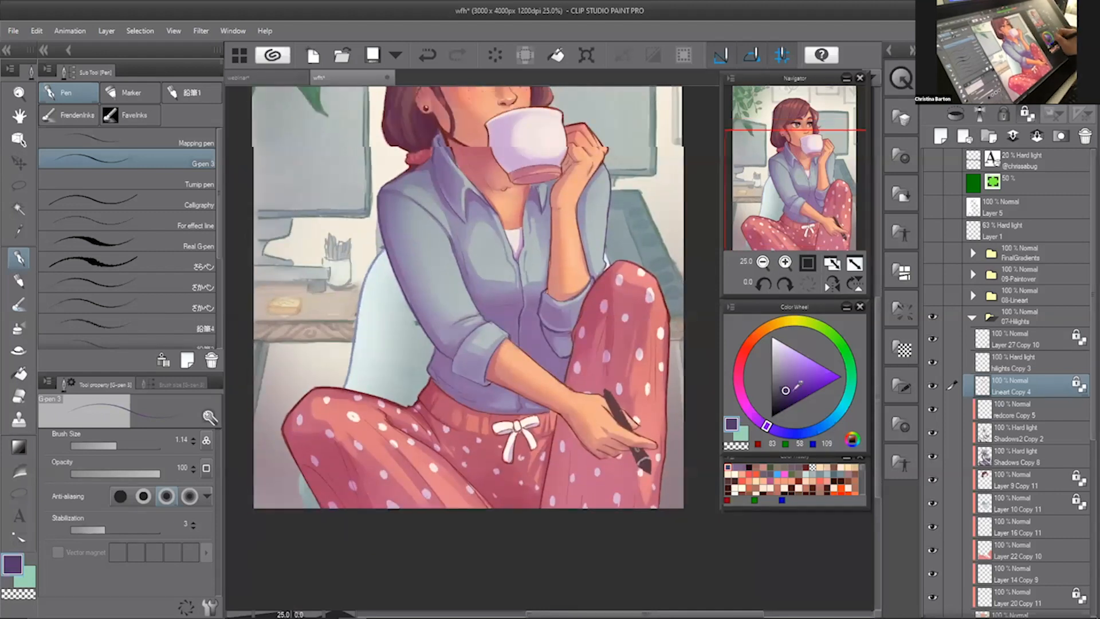
pyautogui.moveTo(678, 243); pyautogui.dragTo(646, 325)
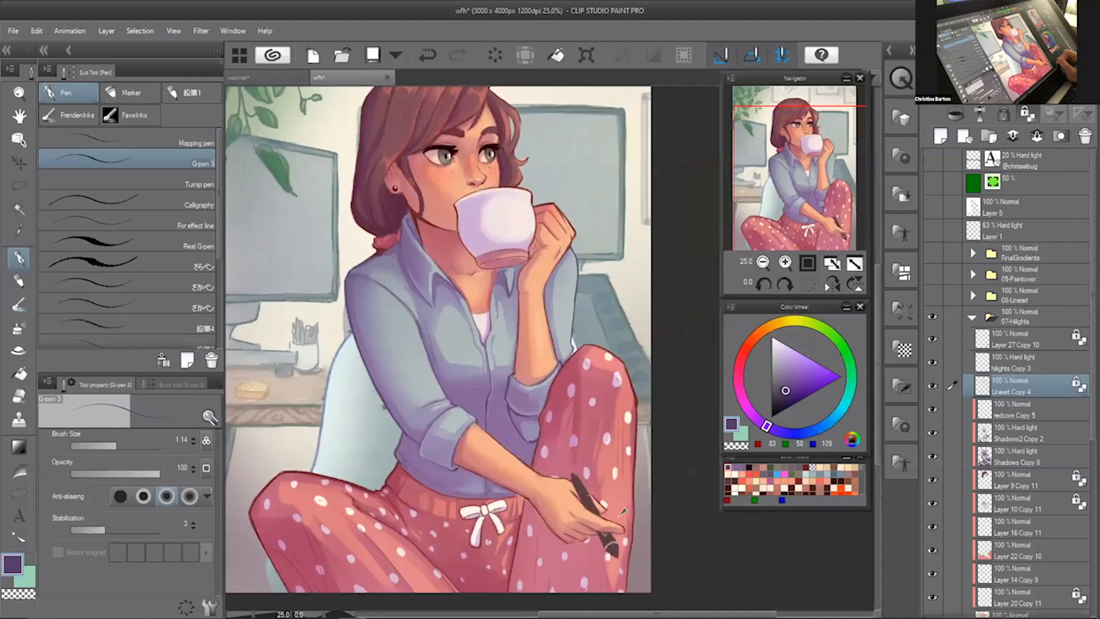
# - Set the drawing colour to pure white (255, 255, 255)
pyautogui.press('d')
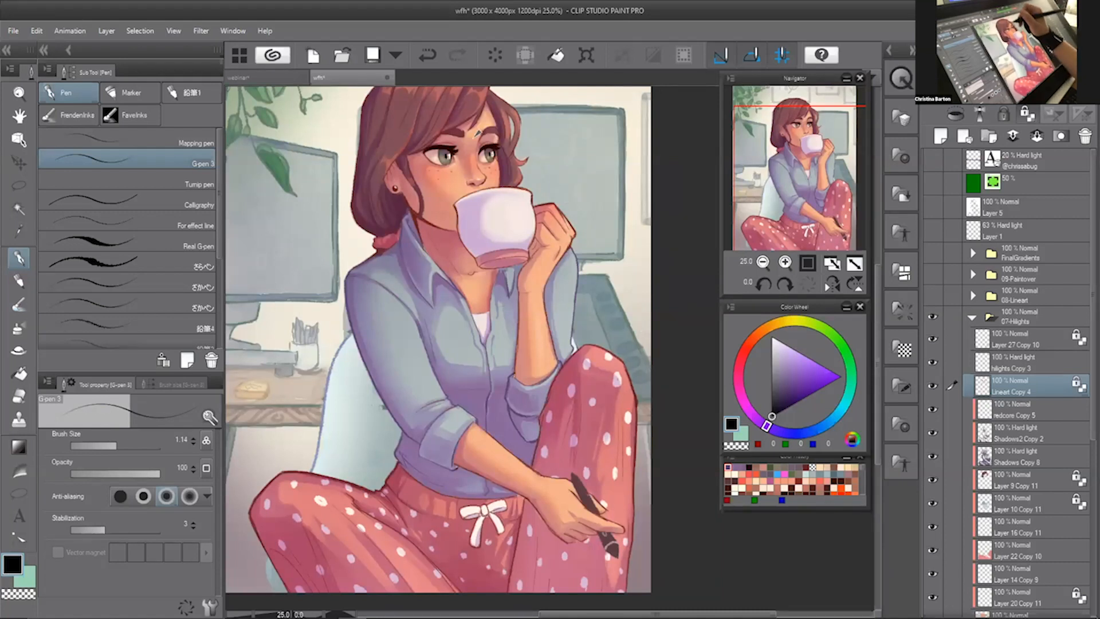
pyautogui.moveTo(524, 482); pyautogui.dragTo(545, 499)
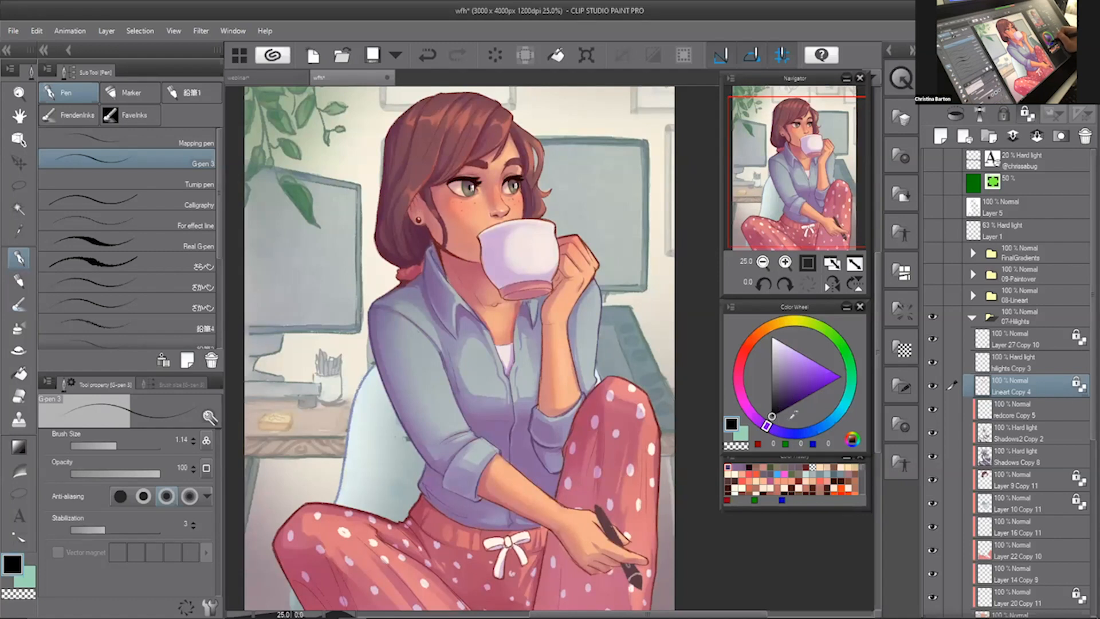
pyautogui.click(774, 414)
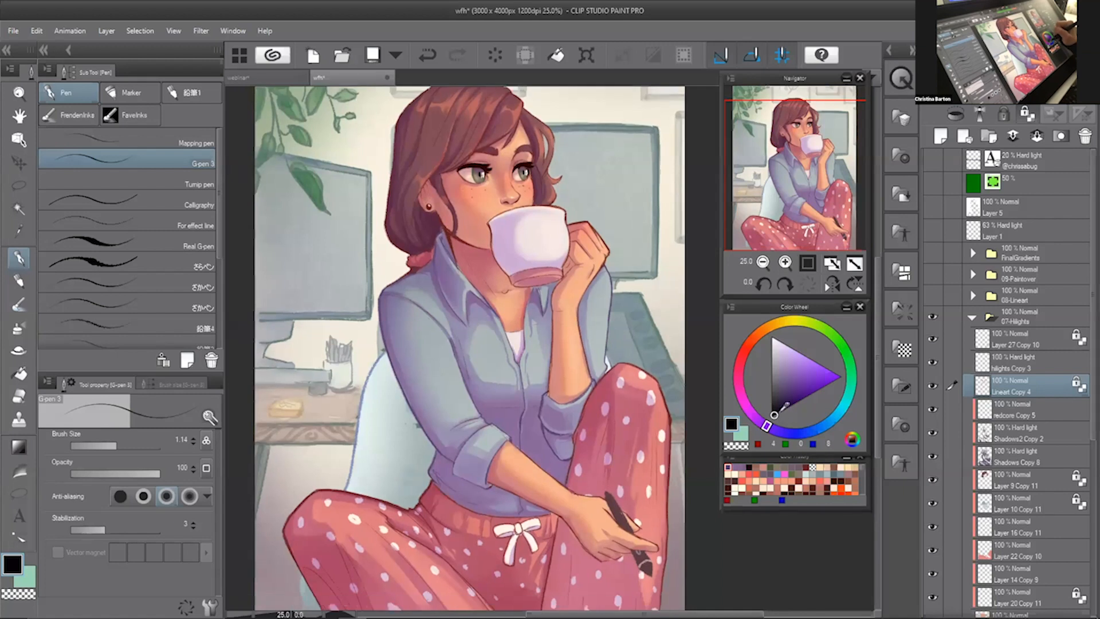
pyautogui.click(772, 337)
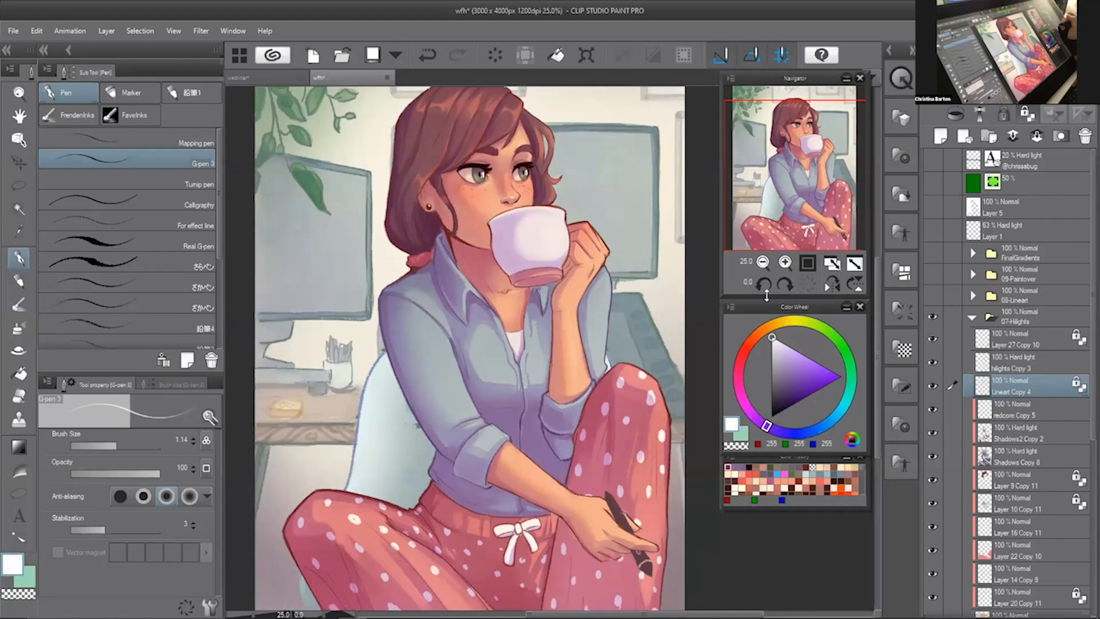
pyautogui.moveTo(796, 155); pyautogui.dragTo(796, 143)
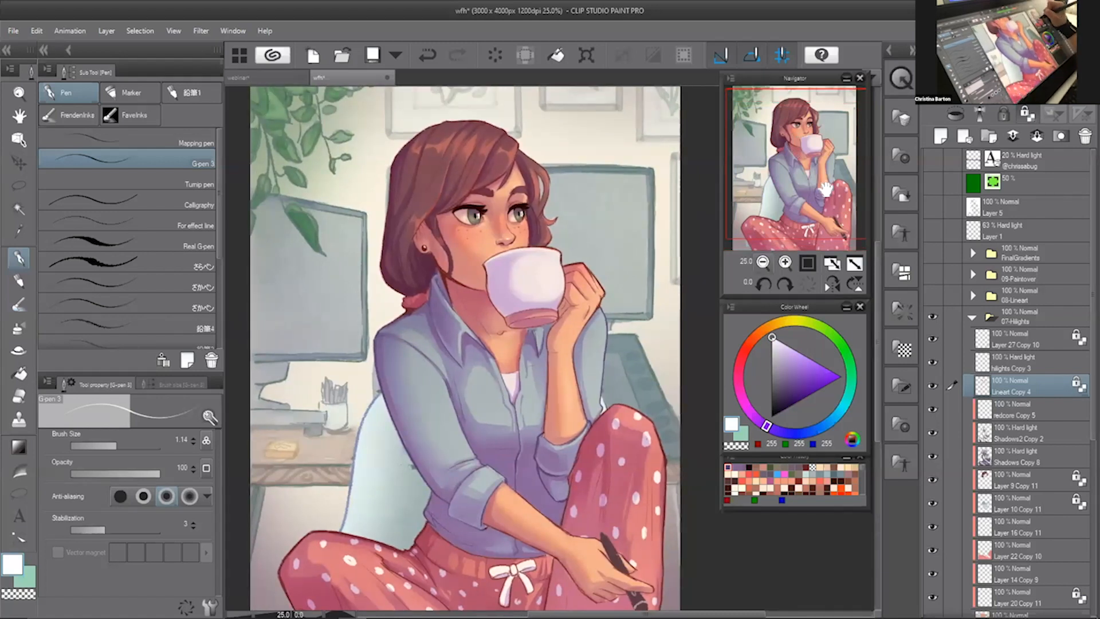
pyautogui.scroll(1, 806, 229)
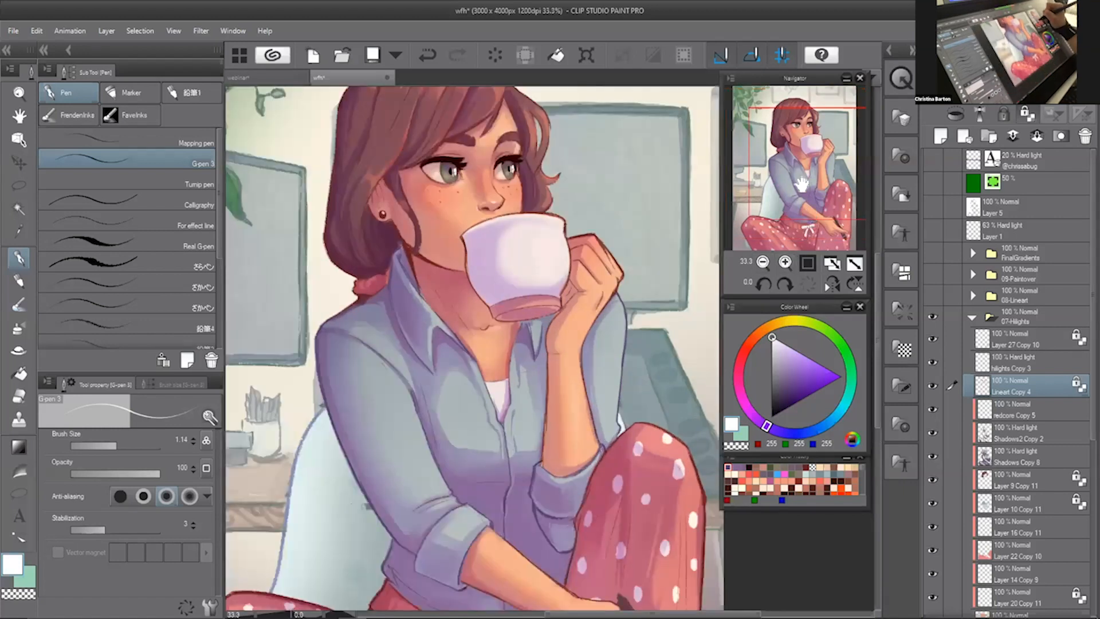
pyautogui.scroll(-1, 808, 175)
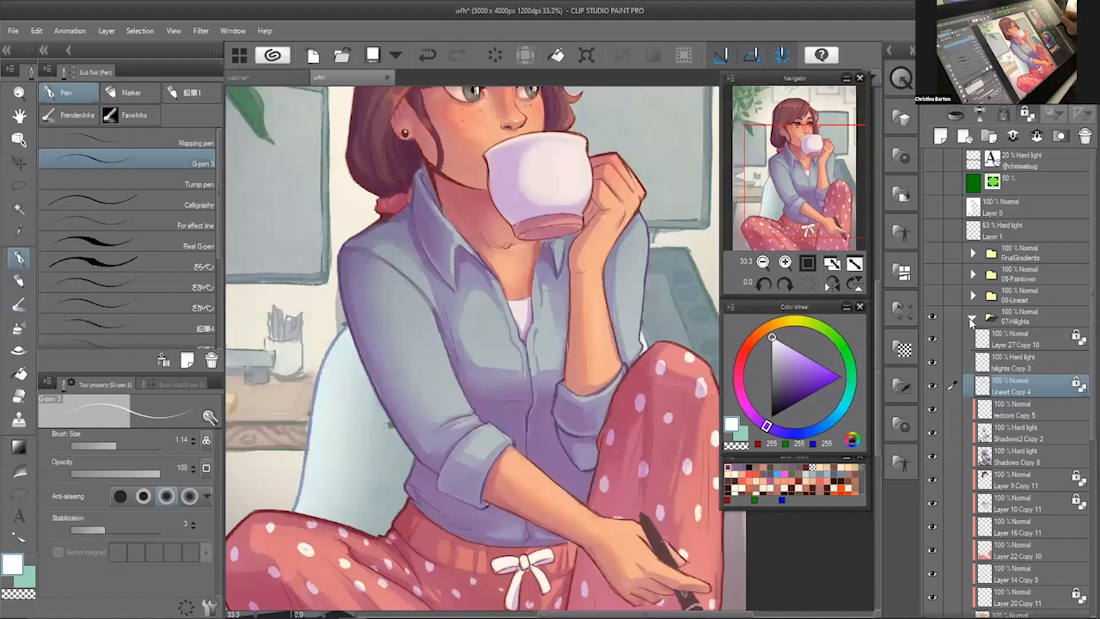
# - Collapse and hide the 07-Hilights folder and show the 08-Lineart folder in its place
pyautogui.click(973, 318)
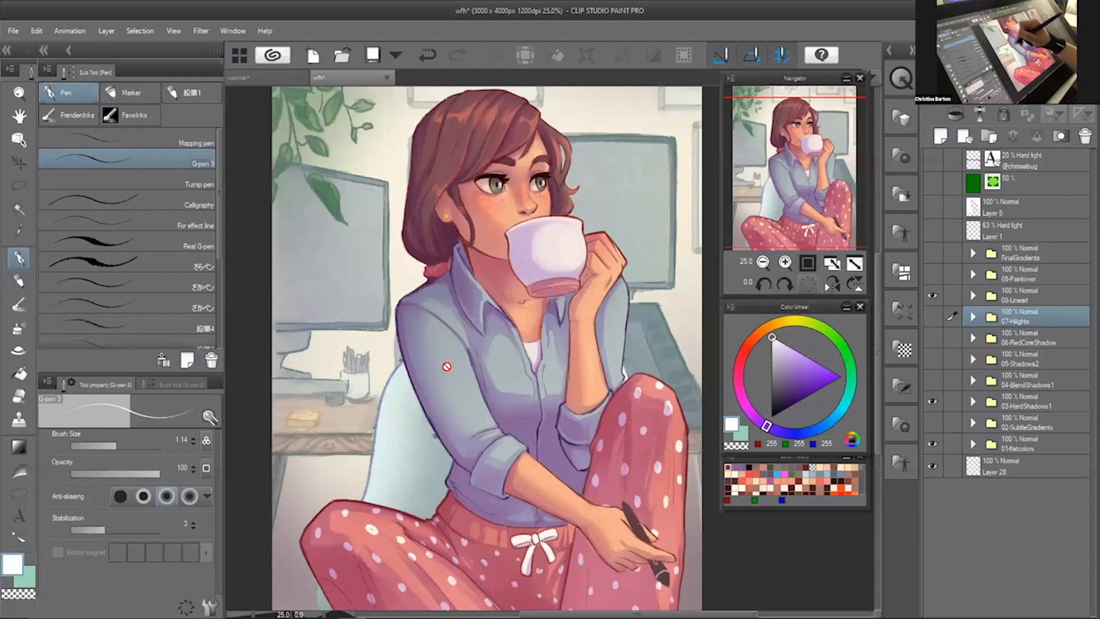
pyautogui.moveTo(561, 548); pyautogui.dragTo(575, 496)
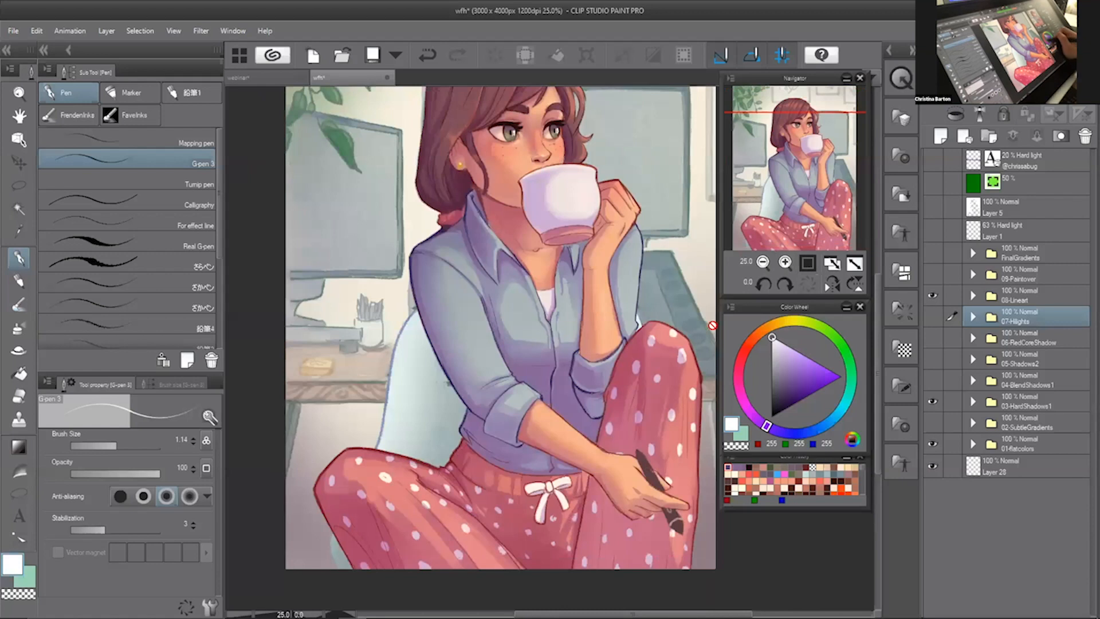
pyautogui.moveTo(809, 186); pyautogui.dragTo(823, 162)
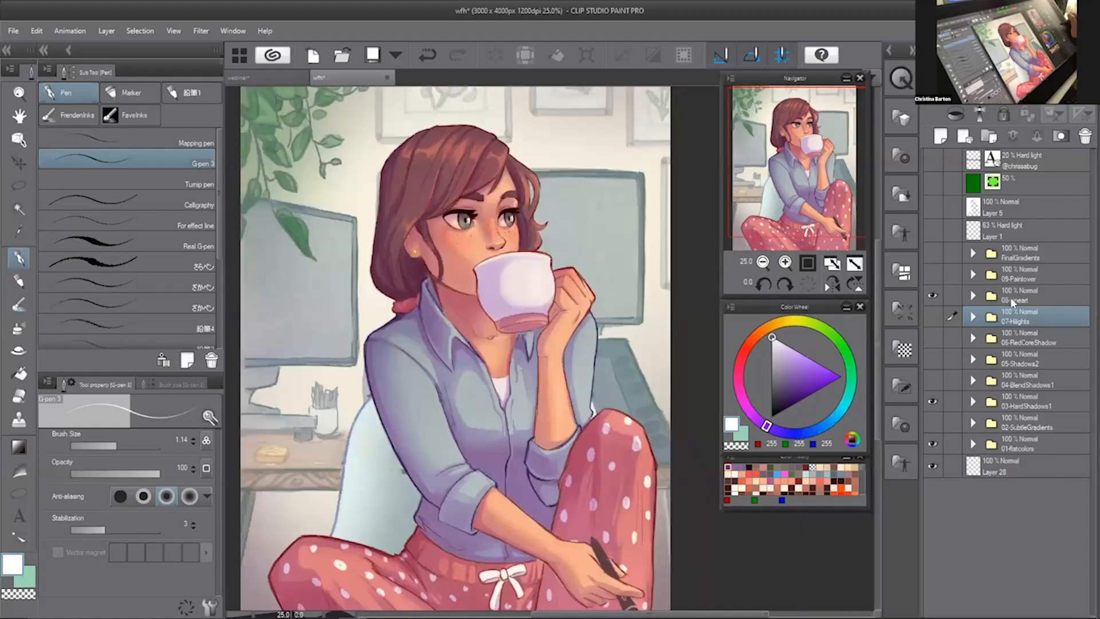
# - Select the 09-Paintover folder and briefly show it to preview the paintover on the figure
pyautogui.hotkey('alt', ']')
pyautogui.hotkey('alt', ']')
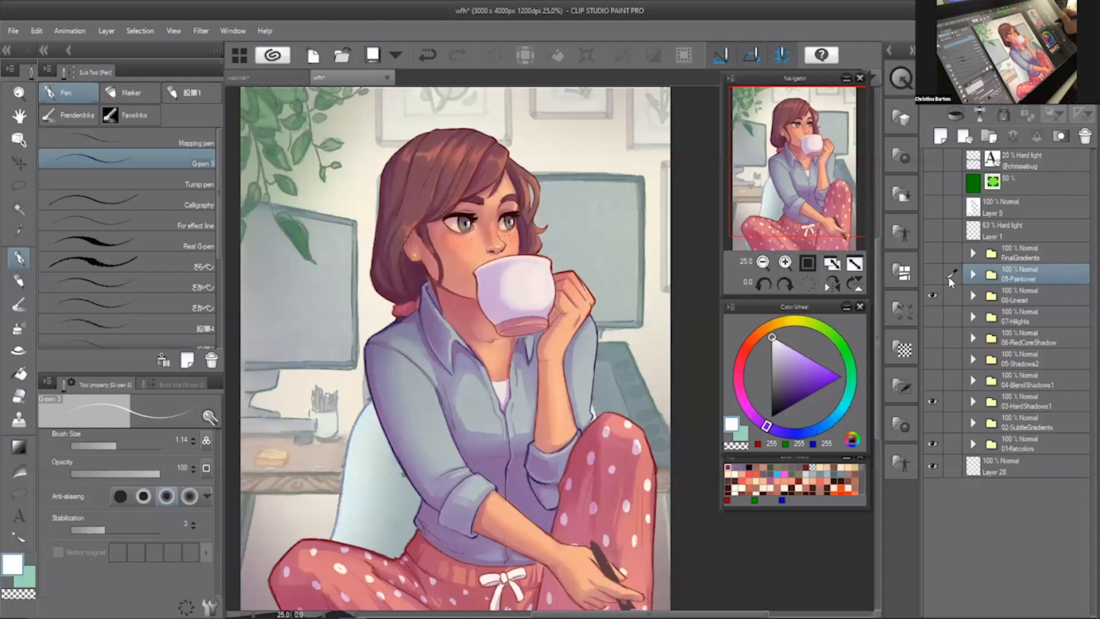
pyautogui.click(933, 274)
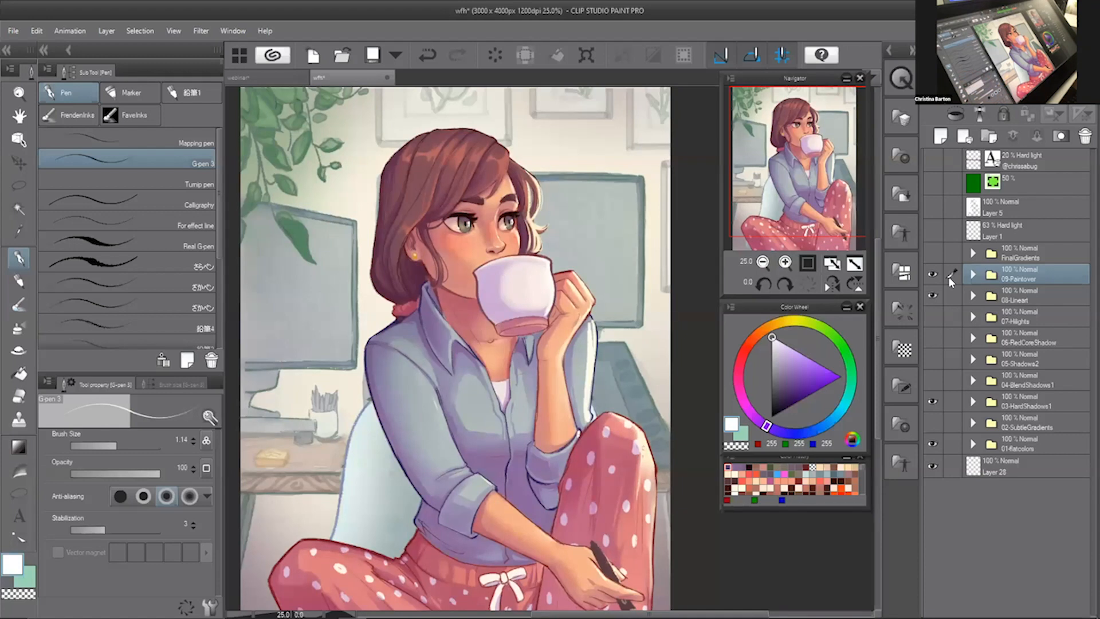
pyautogui.click(934, 274)
# - Open the 08-Lineart folder and compare the painting with the 09-Paintover folder shown and hidden, leaving it hidden
pyautogui.click(973, 297)
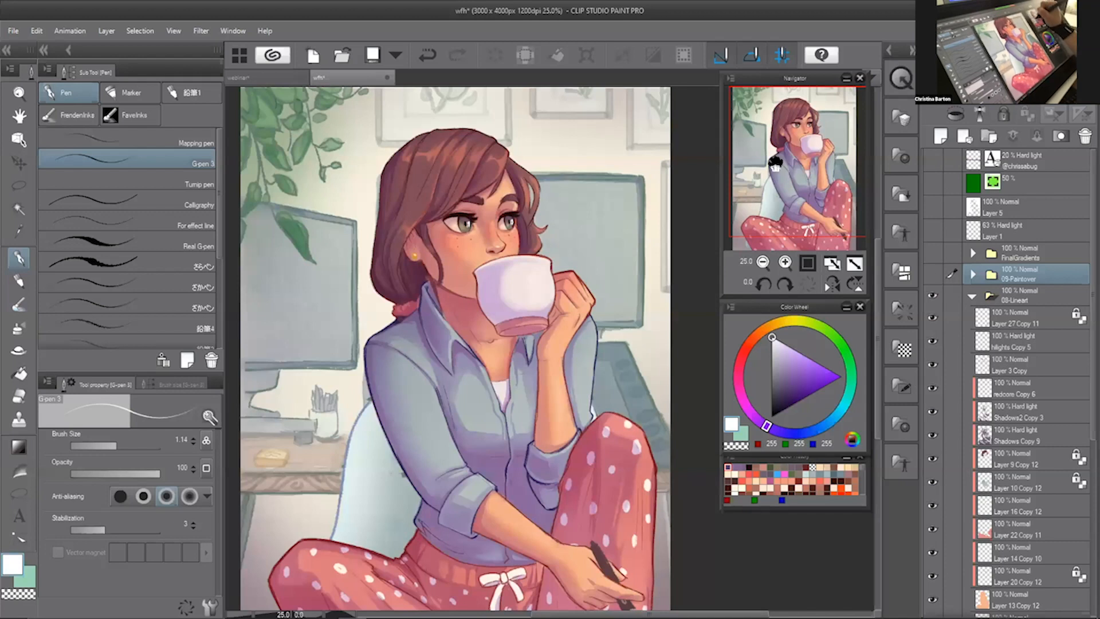
pyautogui.moveTo(776, 165); pyautogui.dragTo(771, 174)
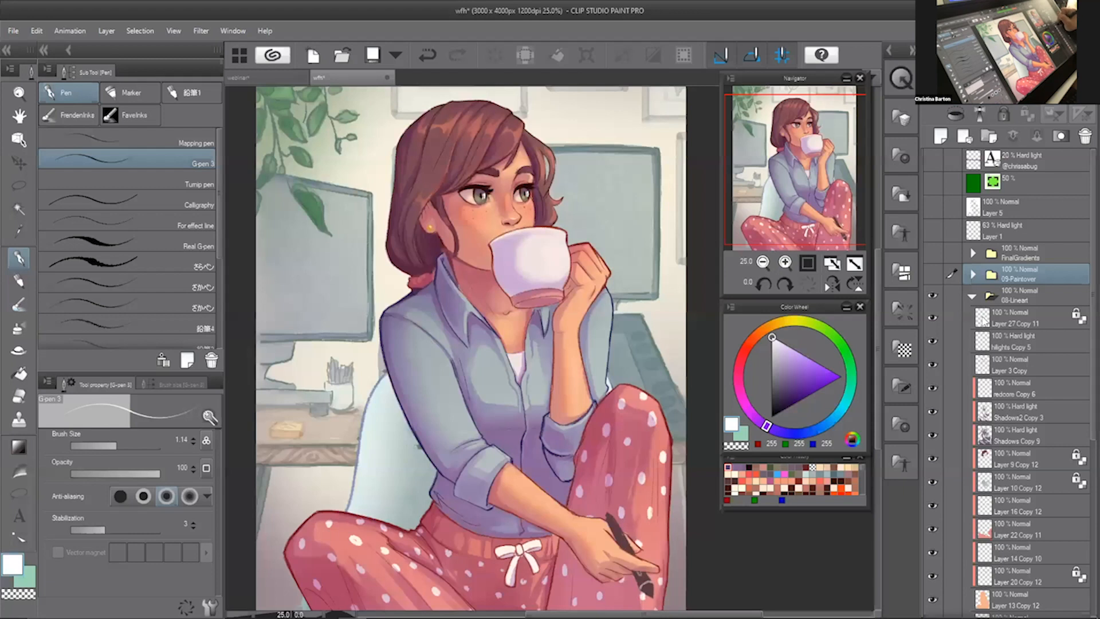
pyautogui.click(933, 275)
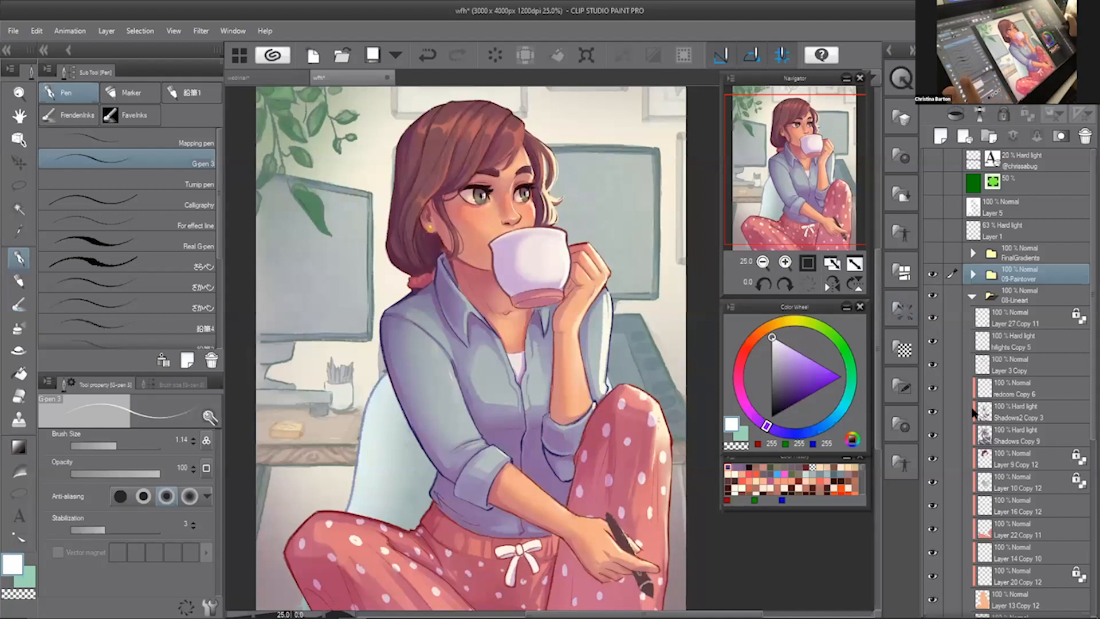
pyautogui.click(932, 276)
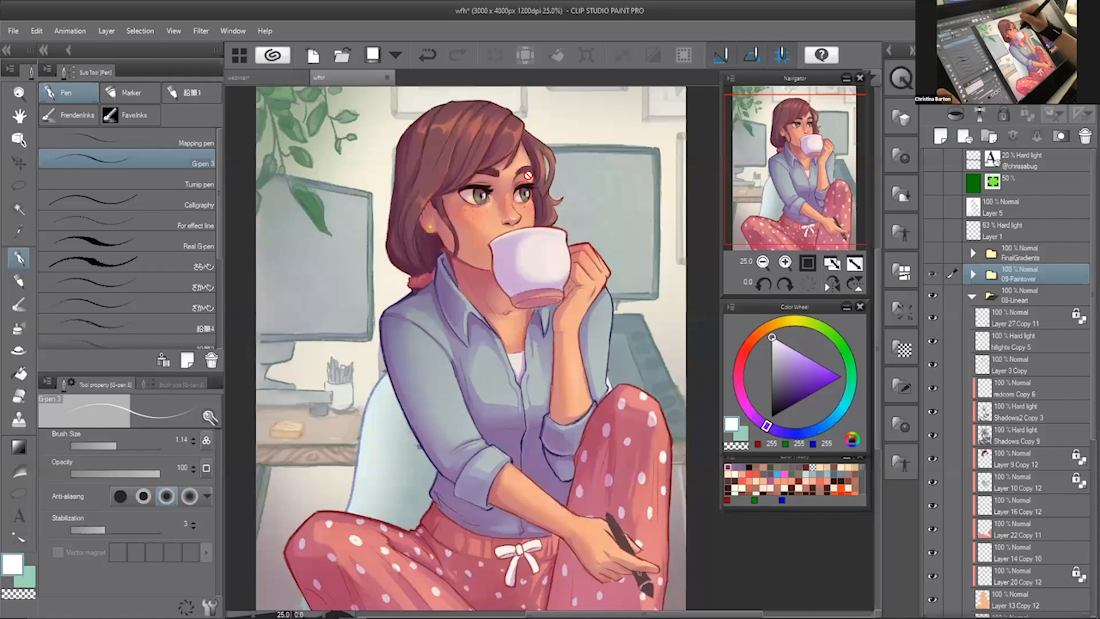
pyautogui.click(933, 274)
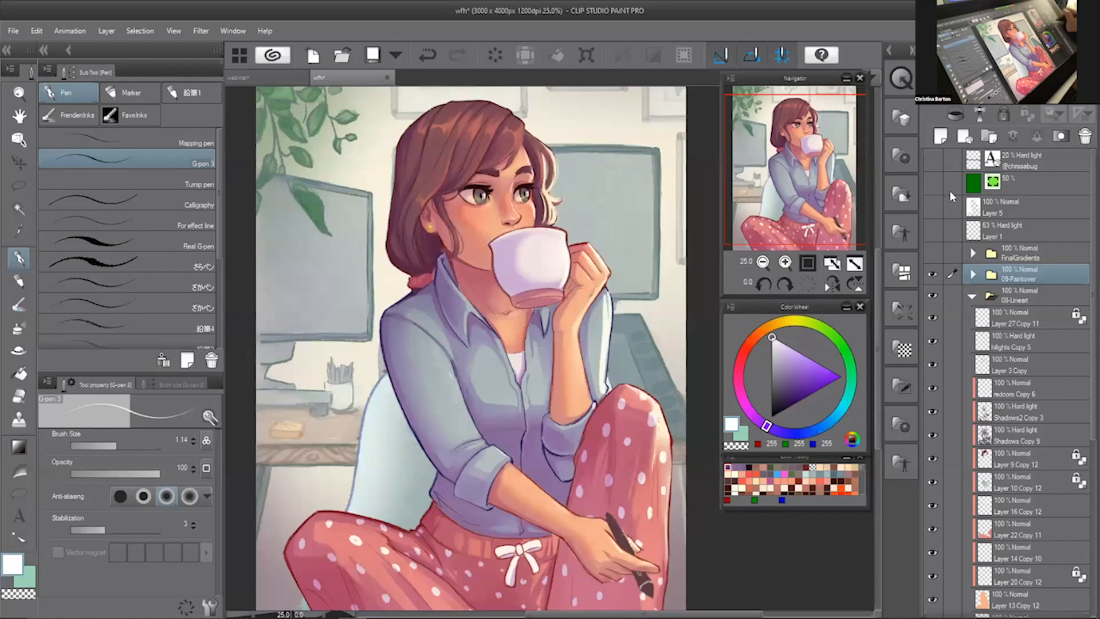
pyautogui.click(932, 274)
# - Add a new layer at the top of the 08-Lineart folder, above Layer 27 Copy 11, and frame the woman's head
pyautogui.click(1014, 296)
pyautogui.click(941, 135)
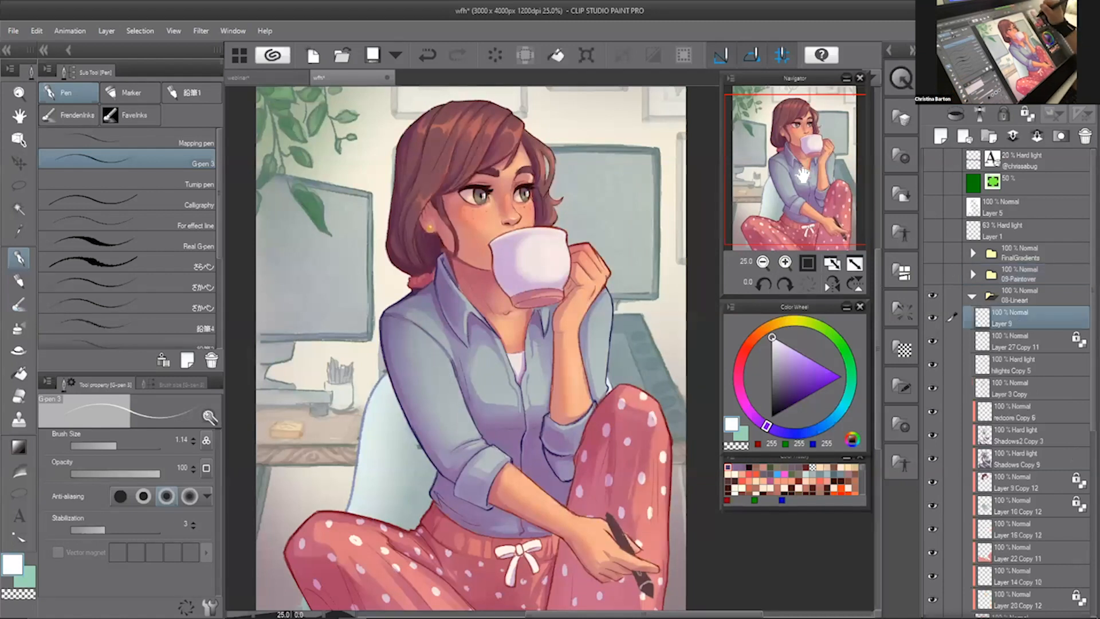
pyautogui.click(800, 152)
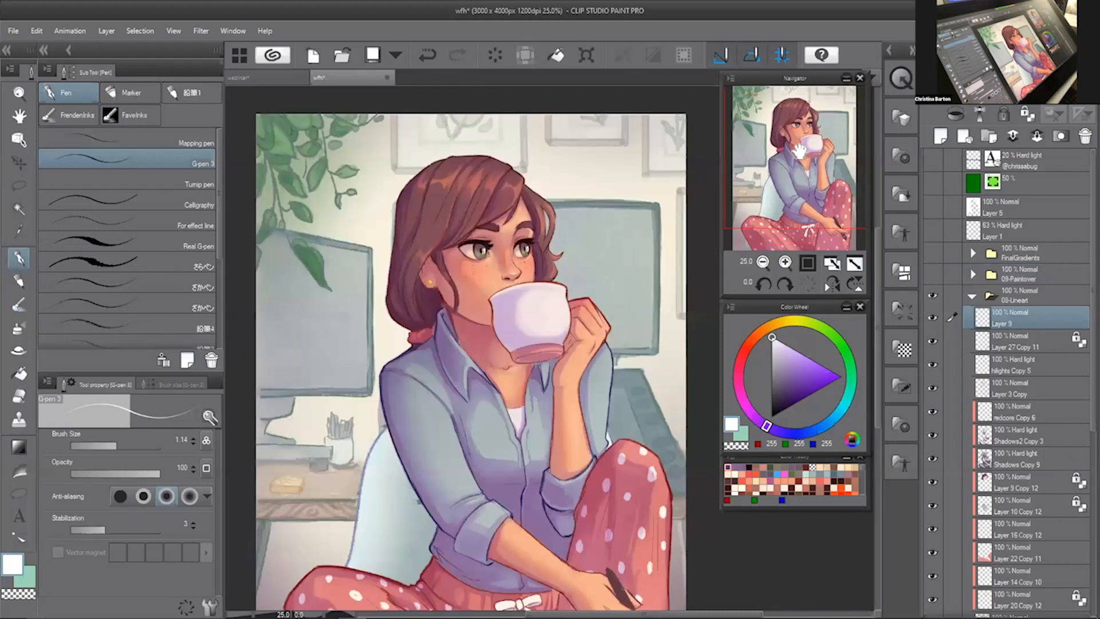
pyautogui.click(785, 262)
pyautogui.moveTo(801, 194); pyautogui.dragTo(814, 139)
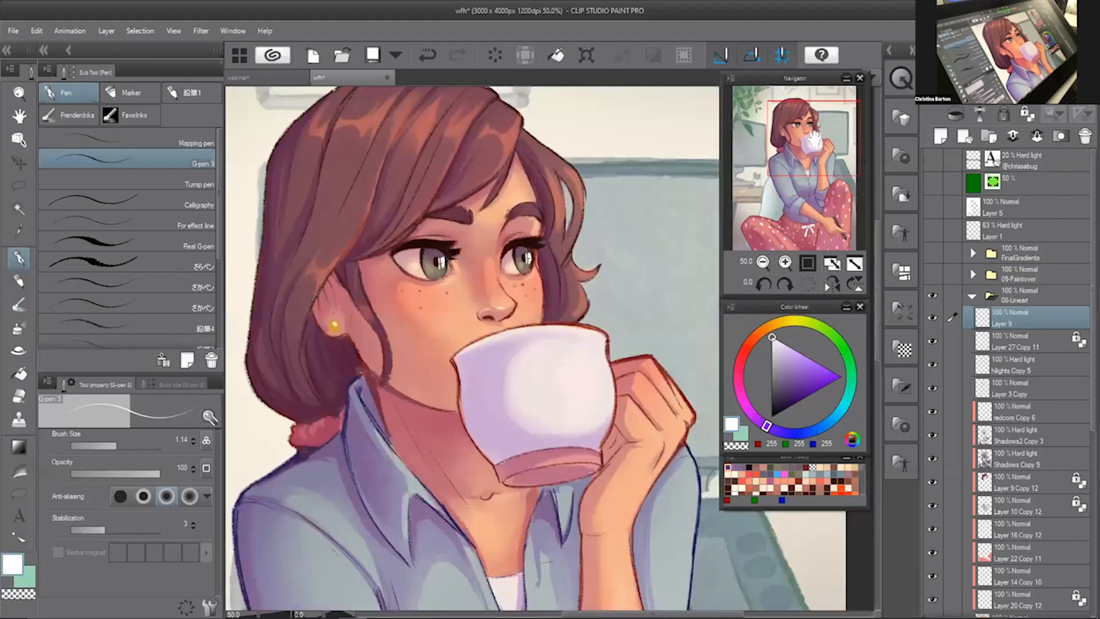
# - Choose the Teague's Folly (RNG) brush from the FaveInks pen group
pyautogui.press('b')
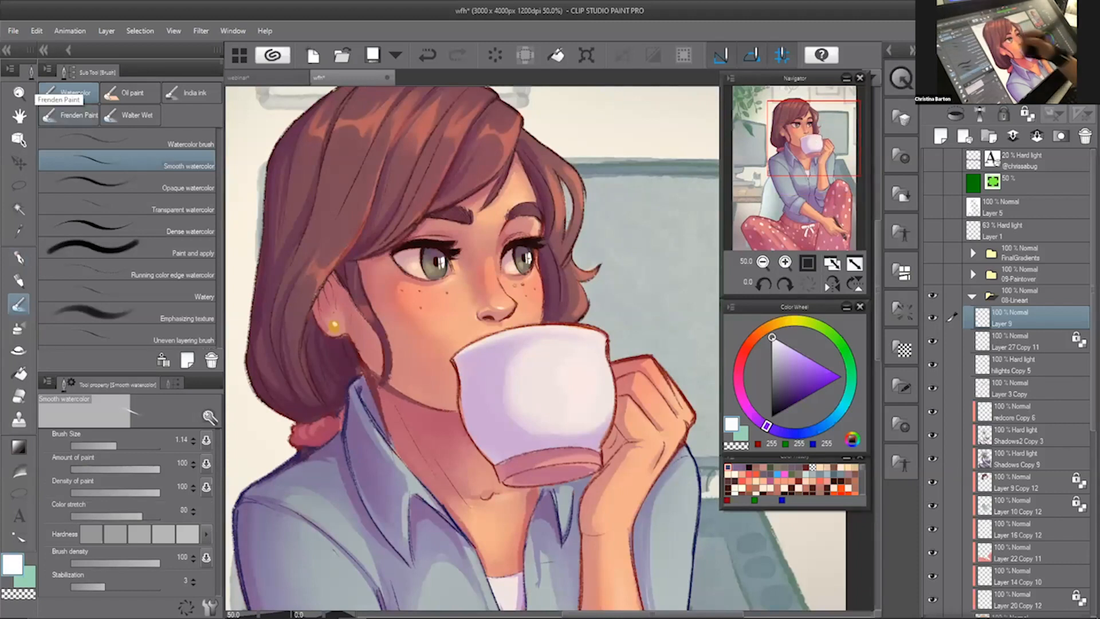
pyautogui.click(71, 115)
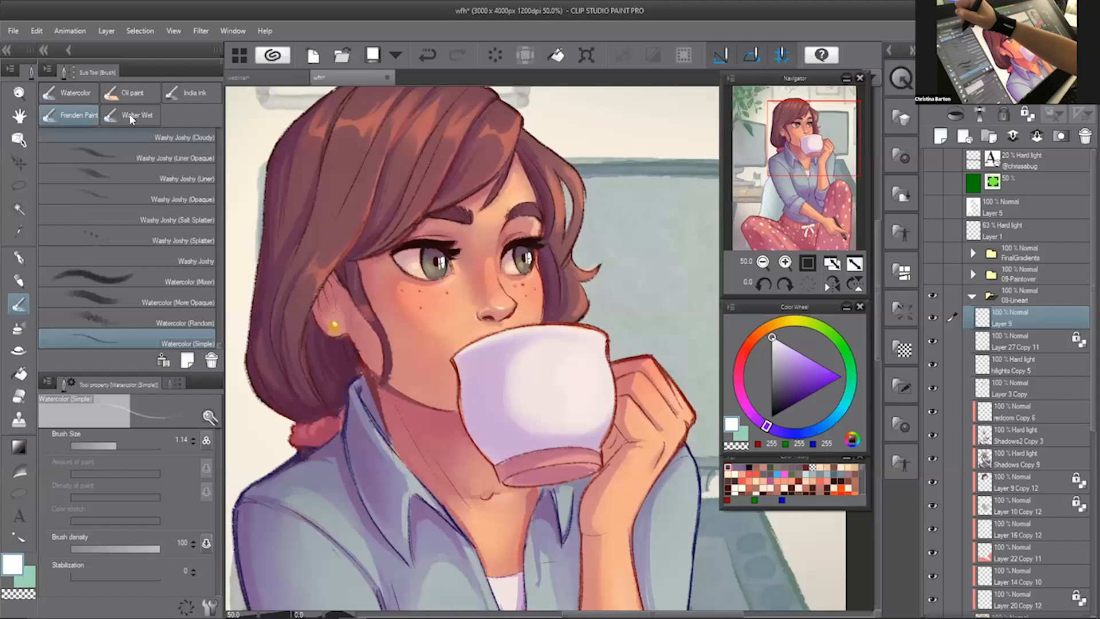
pyautogui.press('p')
pyautogui.click(131, 115)
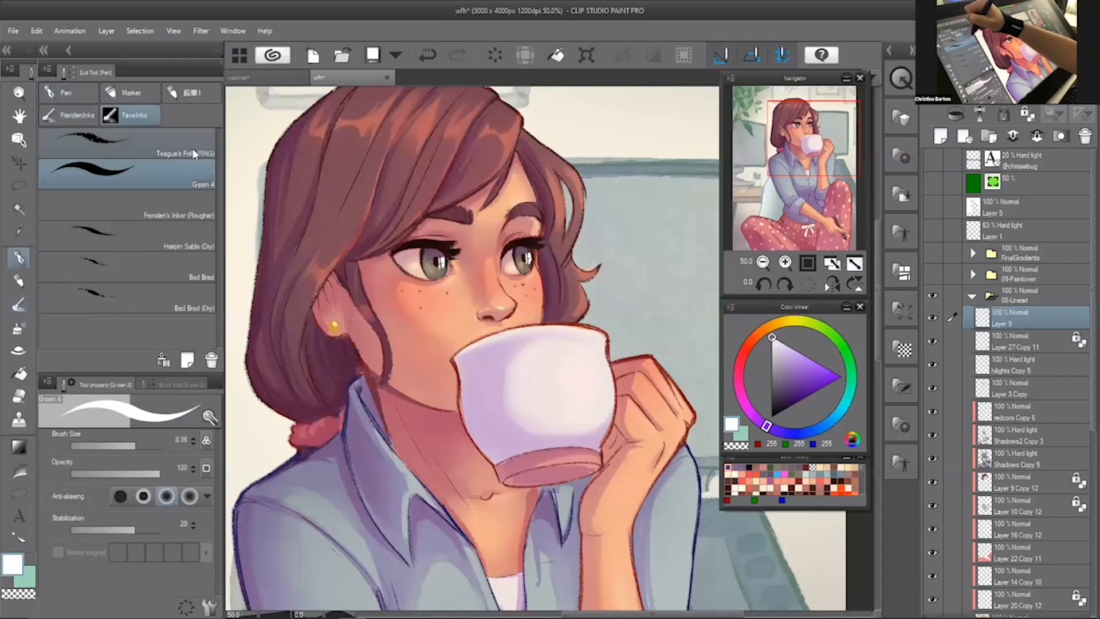
pyautogui.click(201, 146)
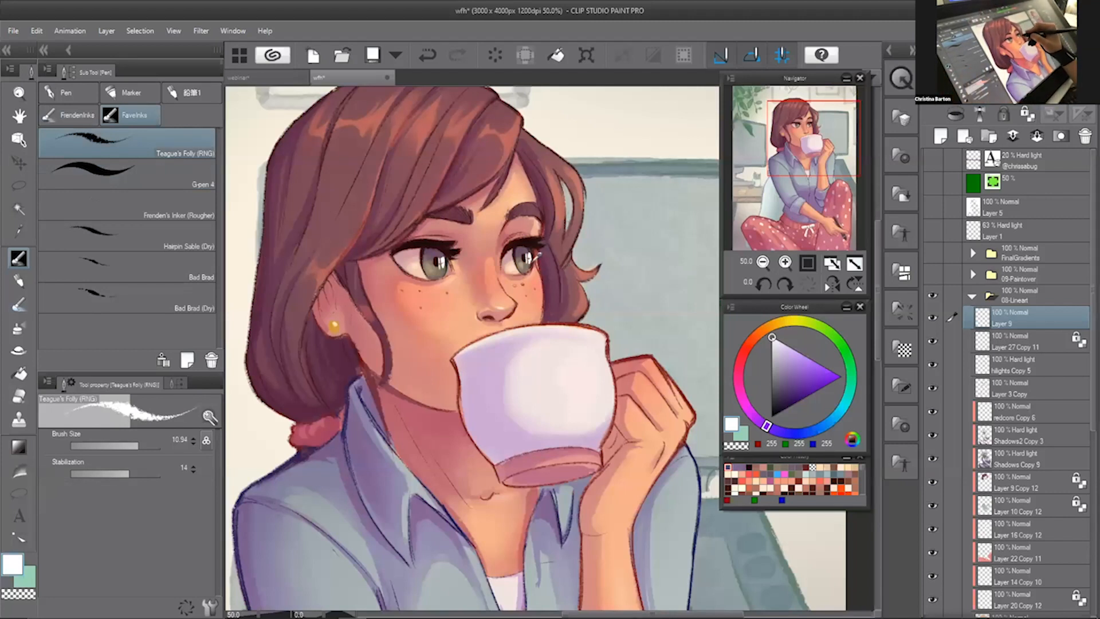
# - Choose a pale warm yellow drawing colour, RGB 255, 252, 220, starting from a background colour sampled off the canvas
pyautogui.keyDown('alt'); pyautogui.click(539, 260); pyautogui.keyUp('alt')
pyautogui.keyDown('alt'); pyautogui.click(667, 123); pyautogui.keyUp('alt')
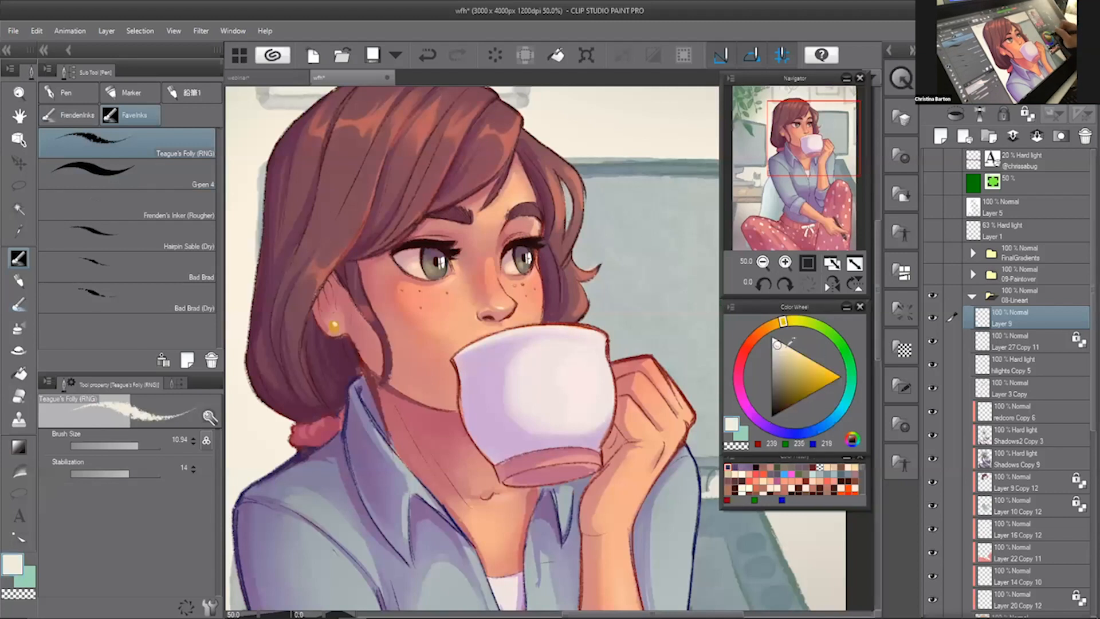
pyautogui.click(778, 324)
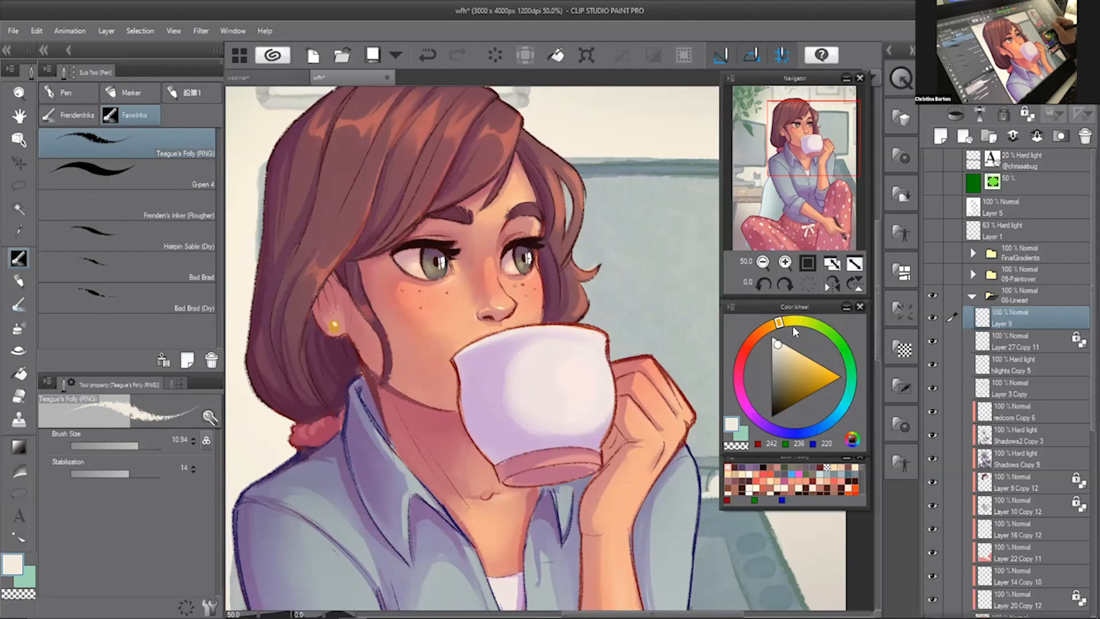
pyautogui.click(795, 331)
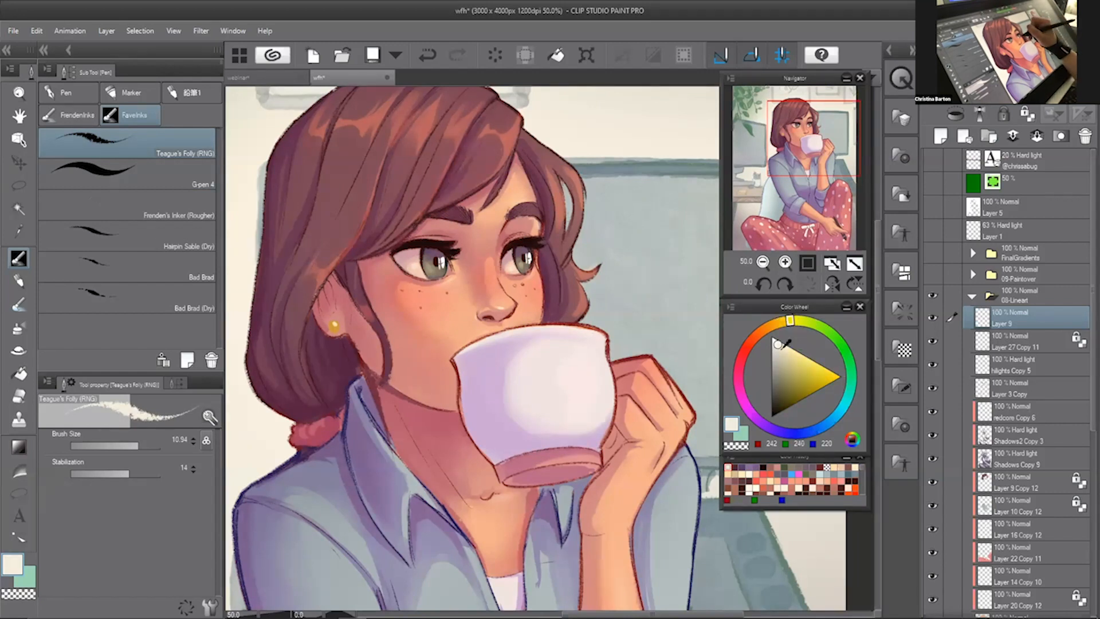
pyautogui.click(781, 342)
# - Shrink the brush to 0.80 and paint a thin pale rim light down the edge of her far cheek
pyautogui.click(542, 290)
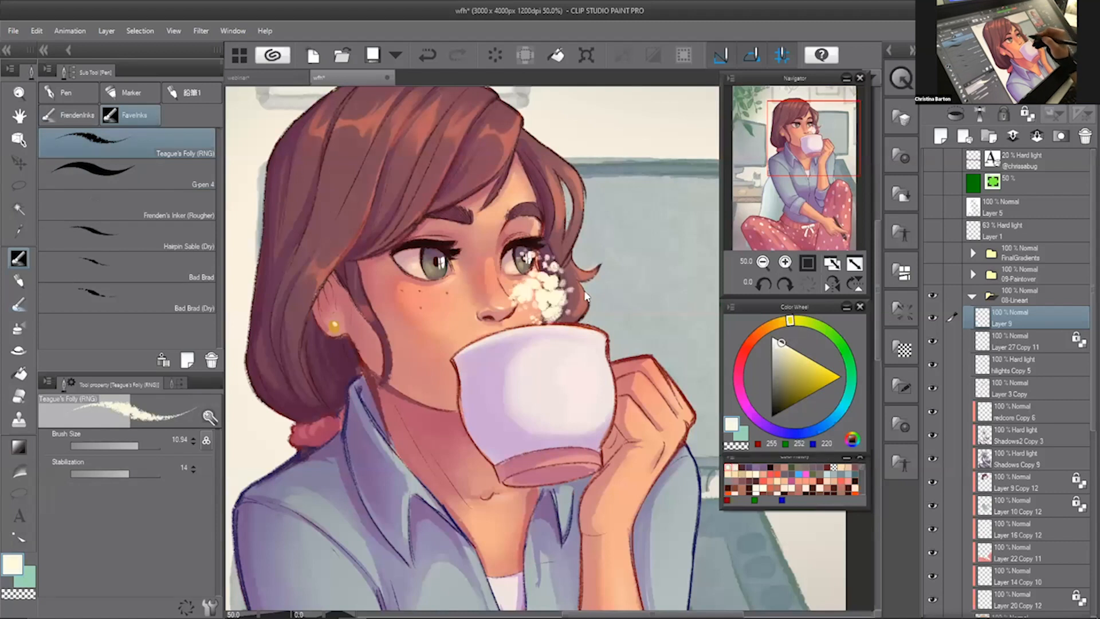
pyautogui.hotkey('ctrl', 'z')
pyautogui.press('[')
pyautogui.press('[')
pyautogui.press('[')
pyautogui.press('[')
pyautogui.press('[')
pyautogui.press('[')
pyautogui.moveTo(543, 265); pyautogui.dragTo(539, 316)
pyautogui.moveTo(542, 267); pyautogui.dragTo(544, 318)
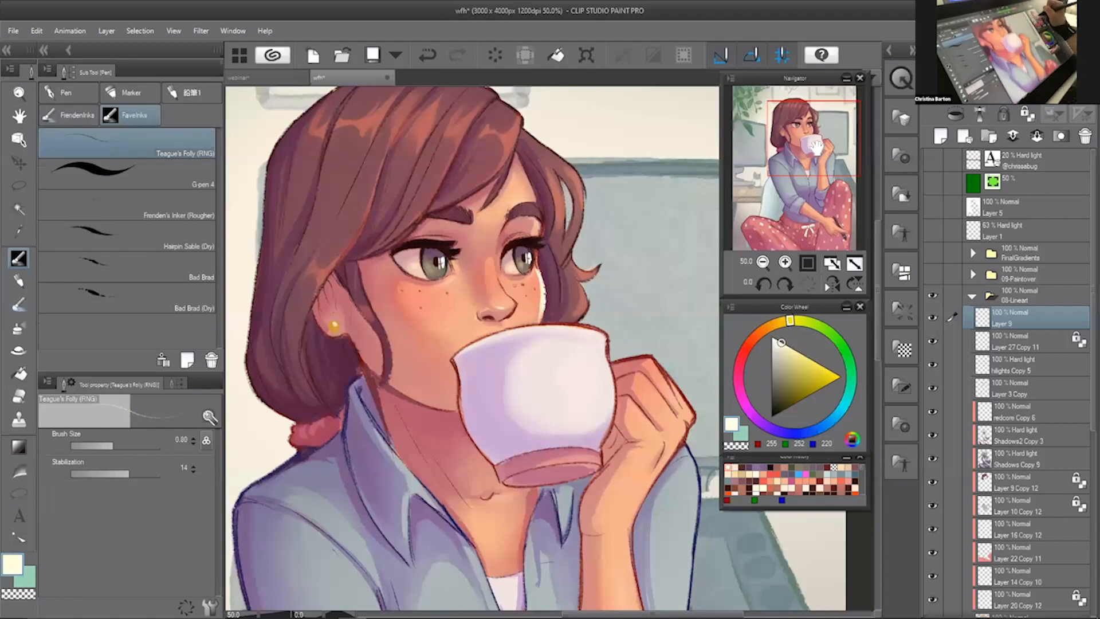
# - Paint pale rim light along the cup's outer edge, the raised fingers and the back of the hand down to the wrist
pyautogui.moveTo(520, 328); pyautogui.dragTo(432, 322)
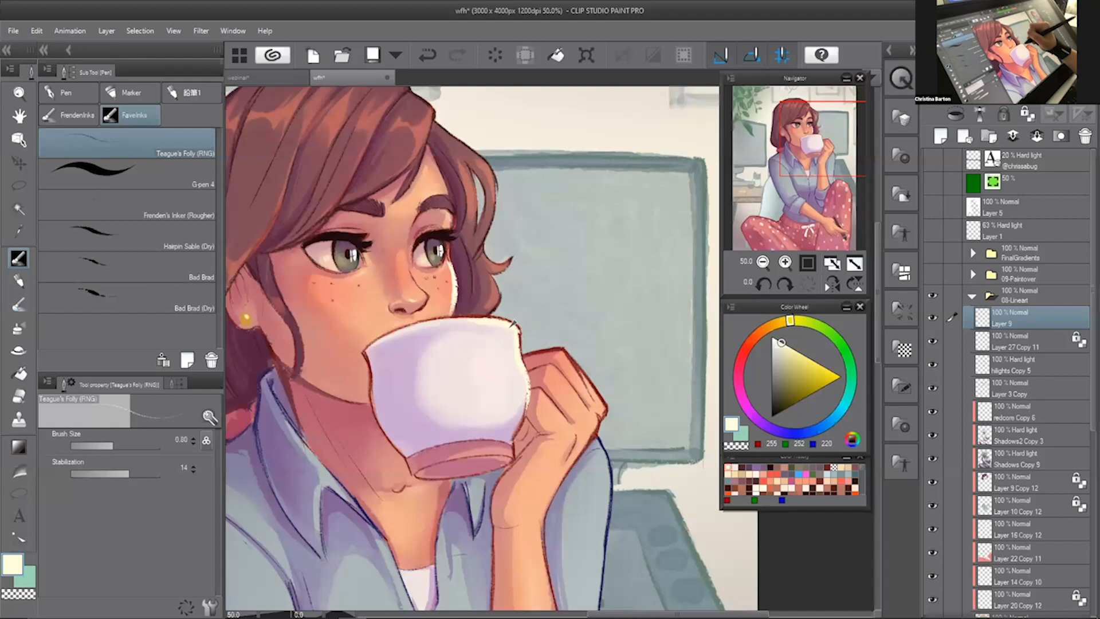
pyautogui.moveTo(526, 444); pyautogui.dragTo(510, 379)
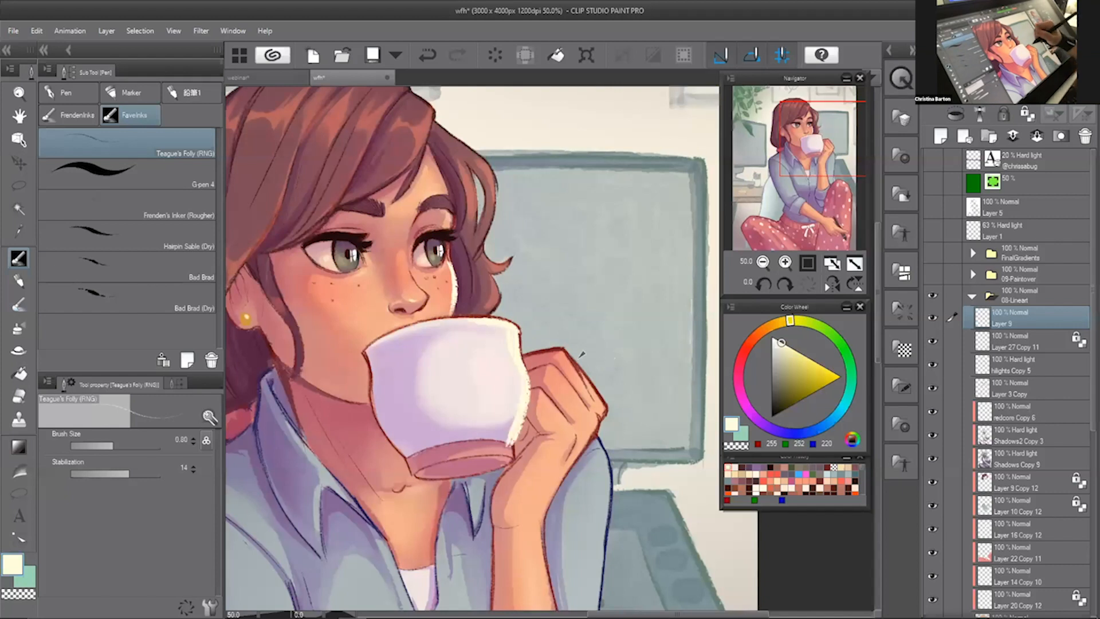
pyautogui.moveTo(585, 366); pyautogui.dragTo(605, 408)
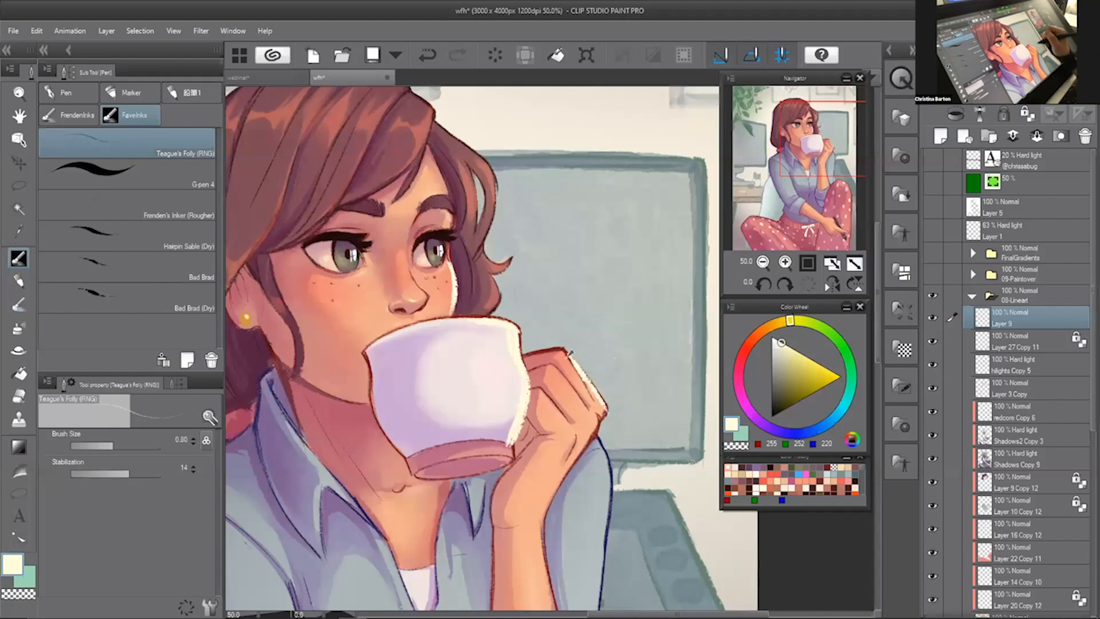
pyautogui.moveTo(585, 350)
pyautogui.mouseDown()
pyautogui.moveTo(559, 370)
pyautogui.moveTo(552, 360)
pyautogui.moveTo(589, 405)
pyautogui.moveTo(589, 387)
pyautogui.moveTo(608, 465)
pyautogui.moveTo(585, 407)
pyautogui.mouseUp()
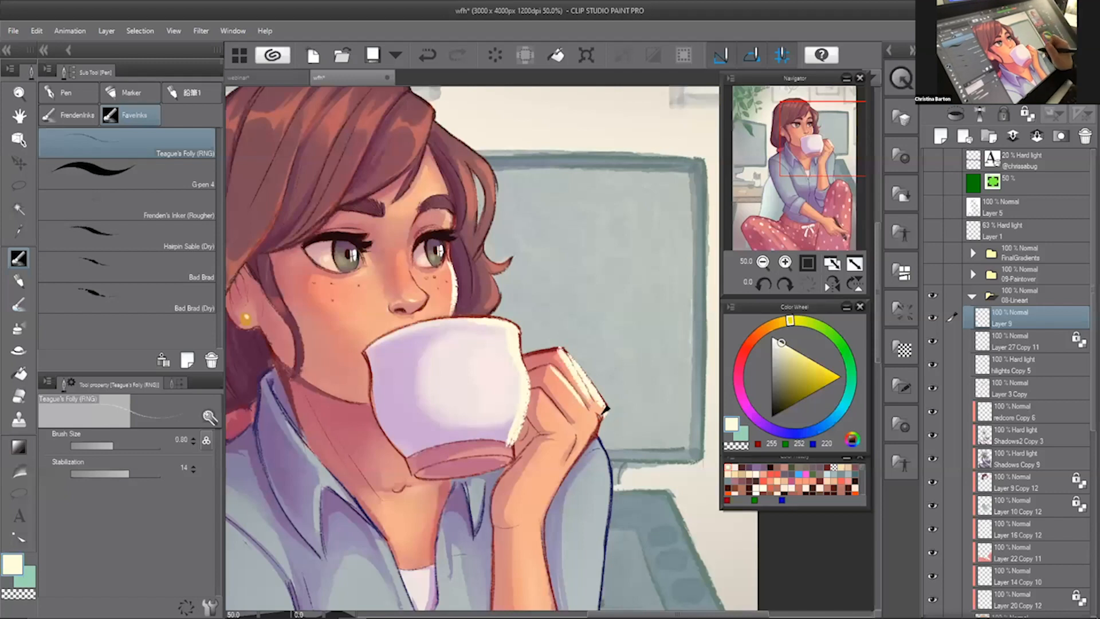
pyautogui.moveTo(533, 508)
pyautogui.mouseDown()
pyautogui.moveTo(593, 430)
pyautogui.moveTo(548, 502)
pyautogui.mouseUp()
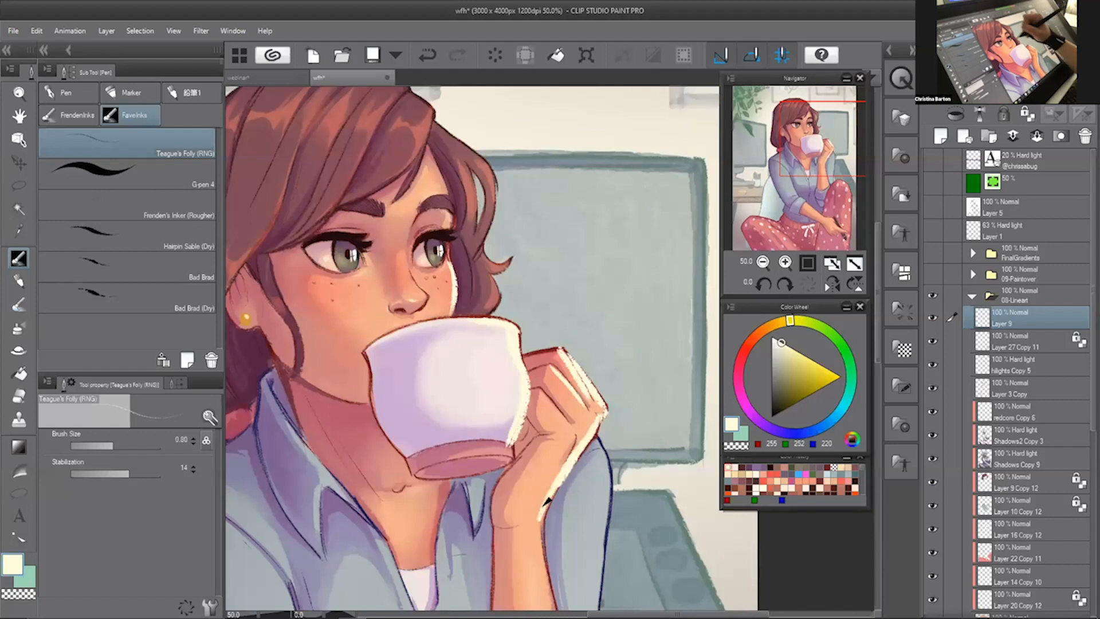
# - Extend the face rim light up to the forehead at brush size 0.79 and clean the cheek edge with transparent colour
pyautogui.hotkey('ctrl', 'z')
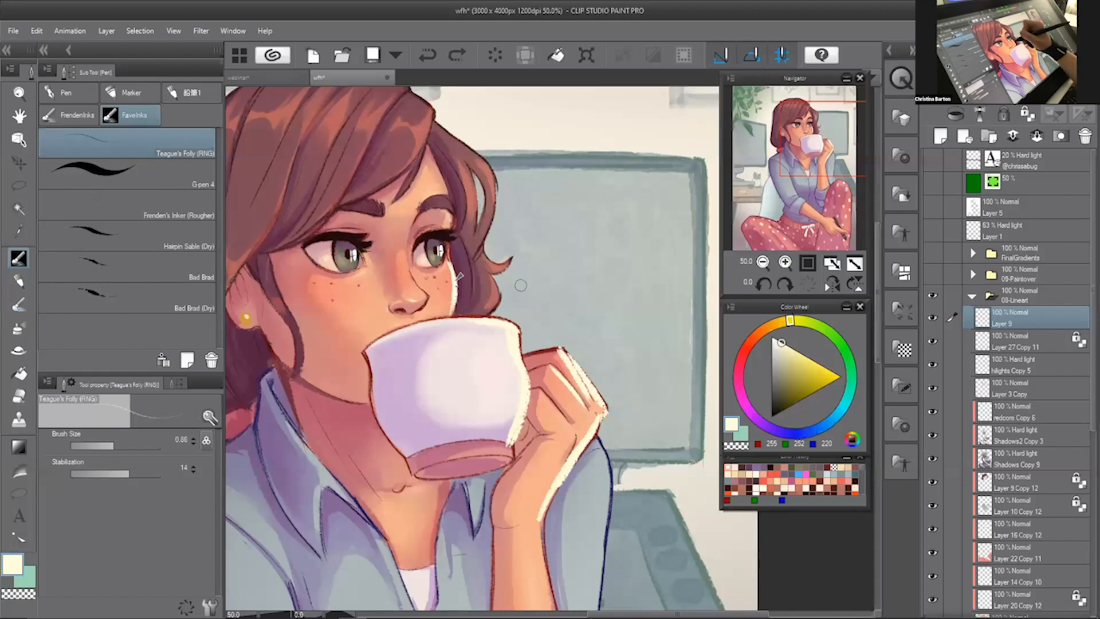
pyautogui.hotkey('ctrl', 'y')
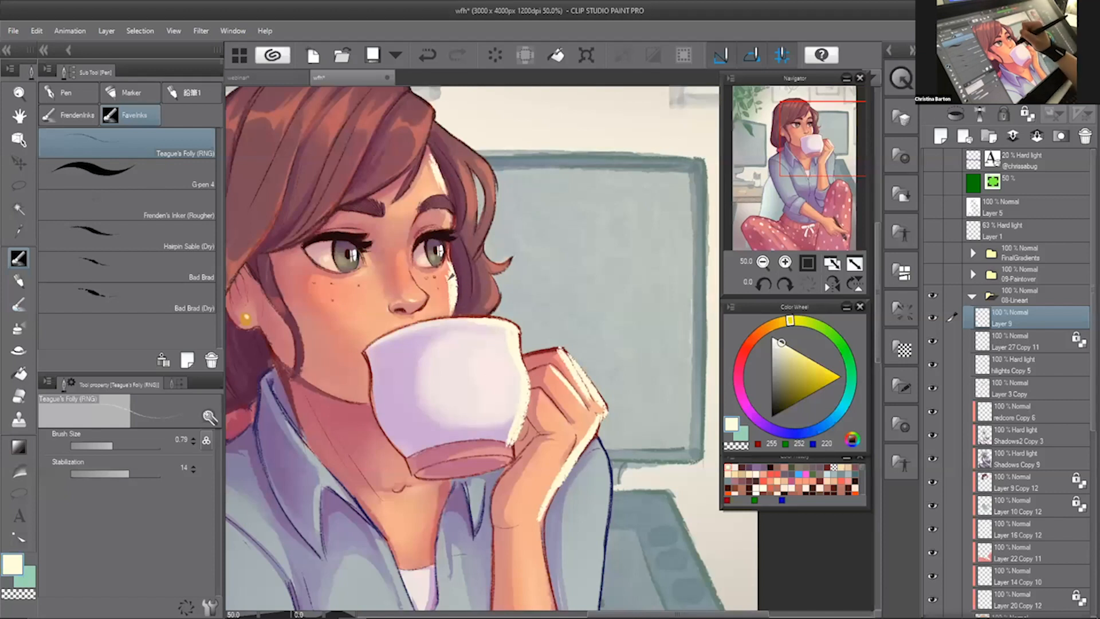
pyautogui.press('c')
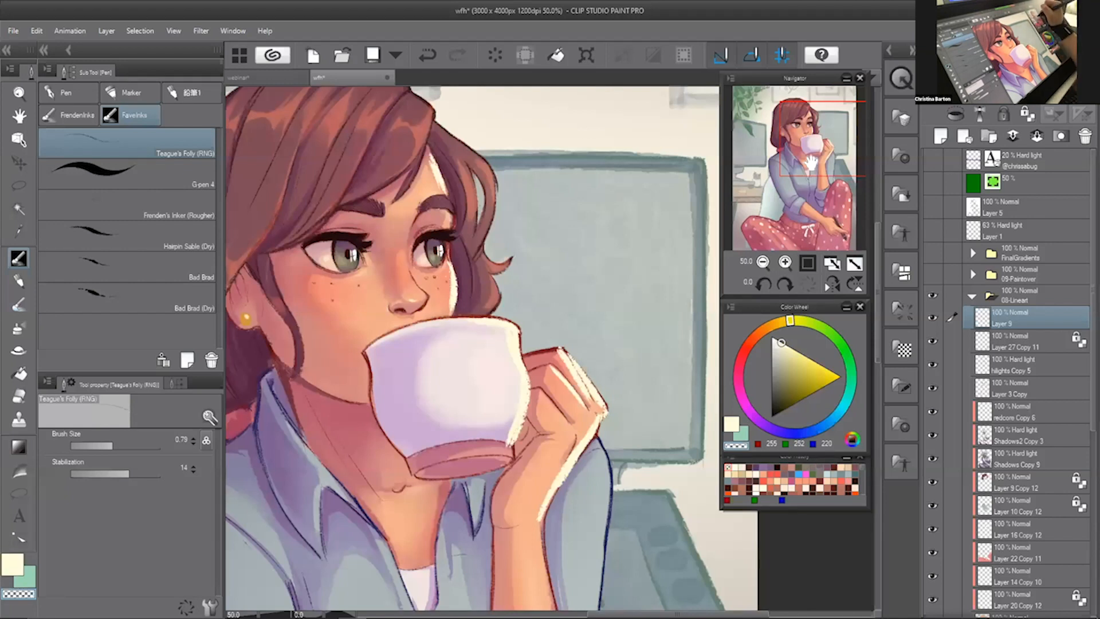
pyautogui.moveTo(809, 163); pyautogui.dragTo(808, 169)
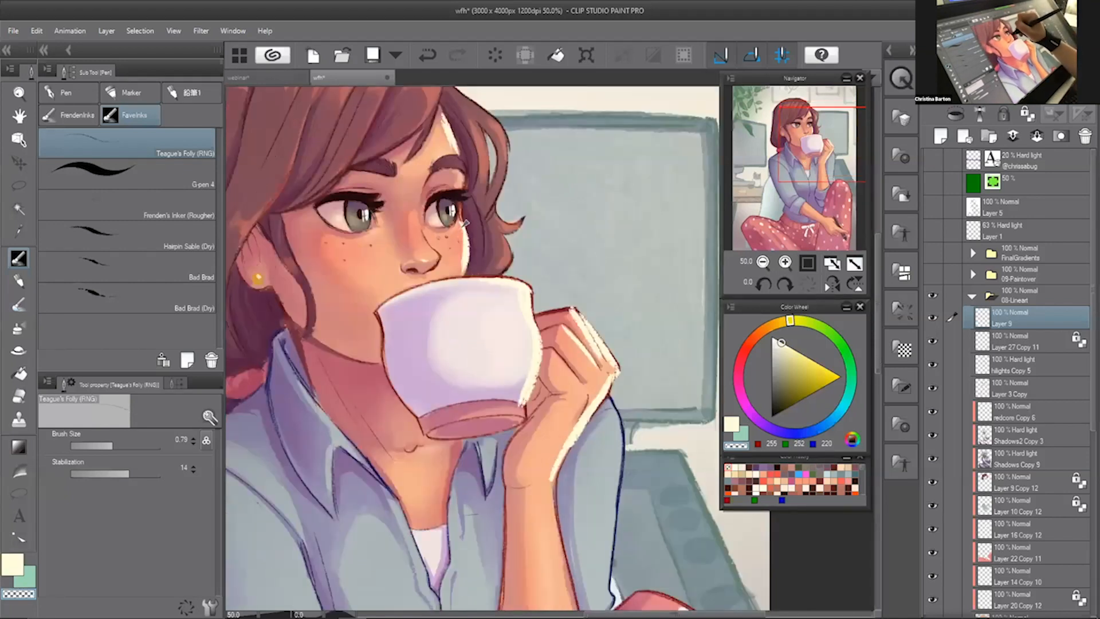
pyautogui.hotkey('ctrl', 'z')
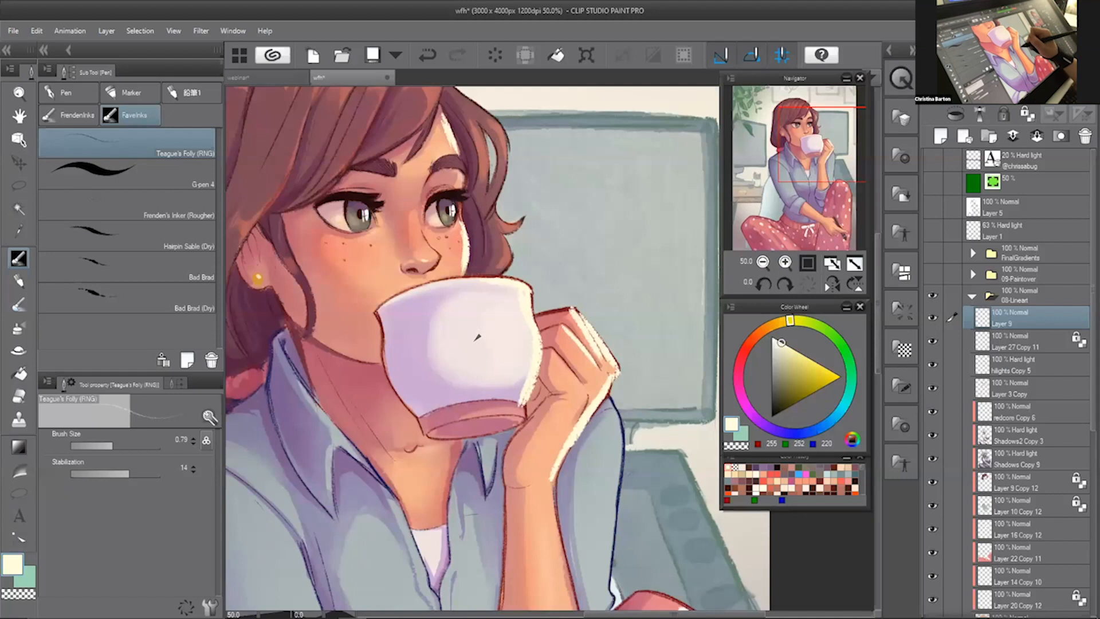
# - Paint pale rim light down the raised forearm, along the shirt sleeve's outer edge and over the top of the knee
pyautogui.moveTo(481, 337); pyautogui.dragTo(400, 197)
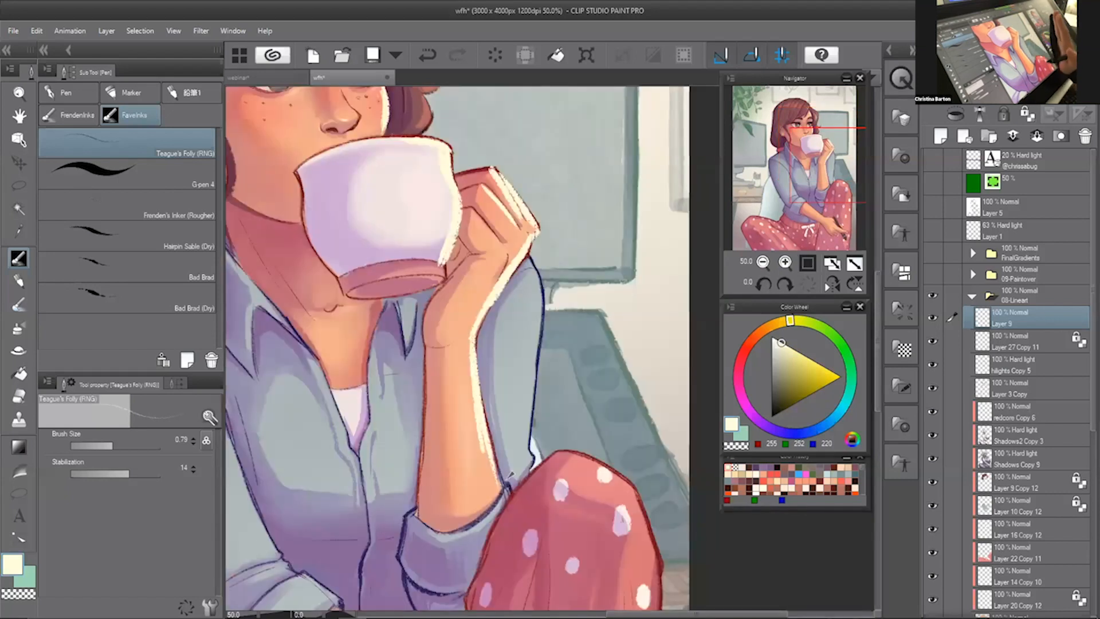
pyautogui.moveTo(526, 258); pyautogui.dragTo(541, 295)
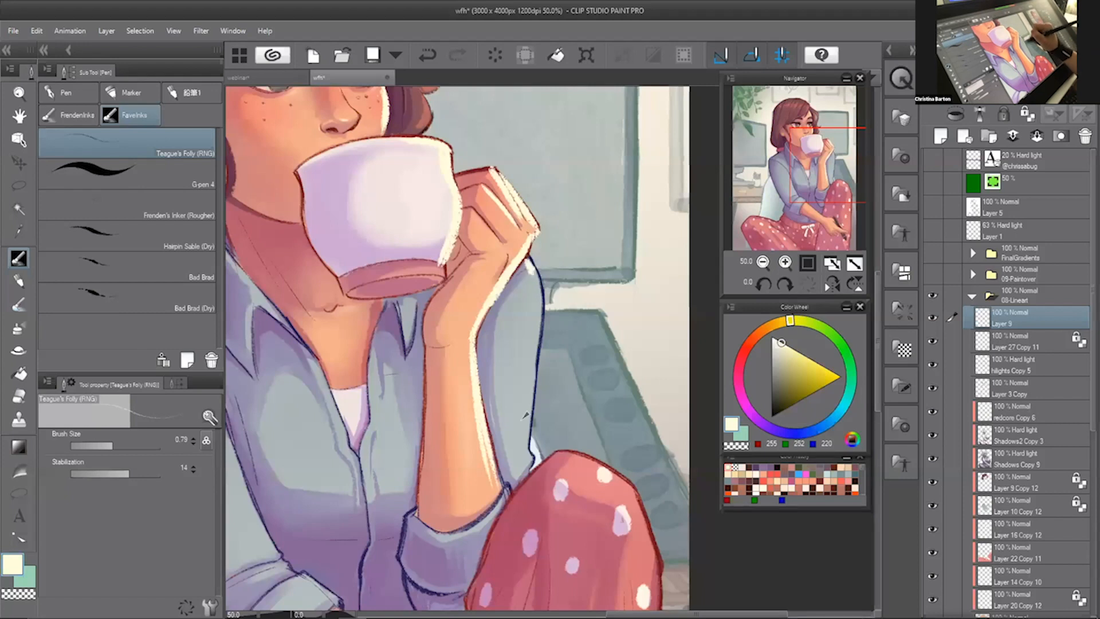
pyautogui.hotkey('ctrl', 'z')
pyautogui.hotkey('ctrl', 'z')
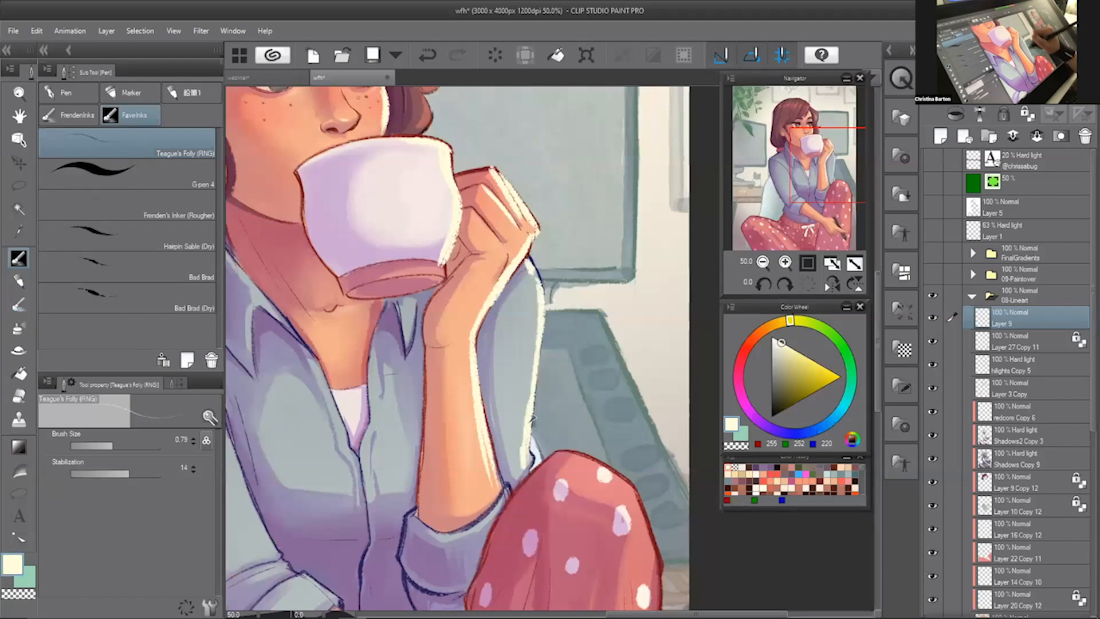
pyautogui.hotkey('ctrl', 'z')
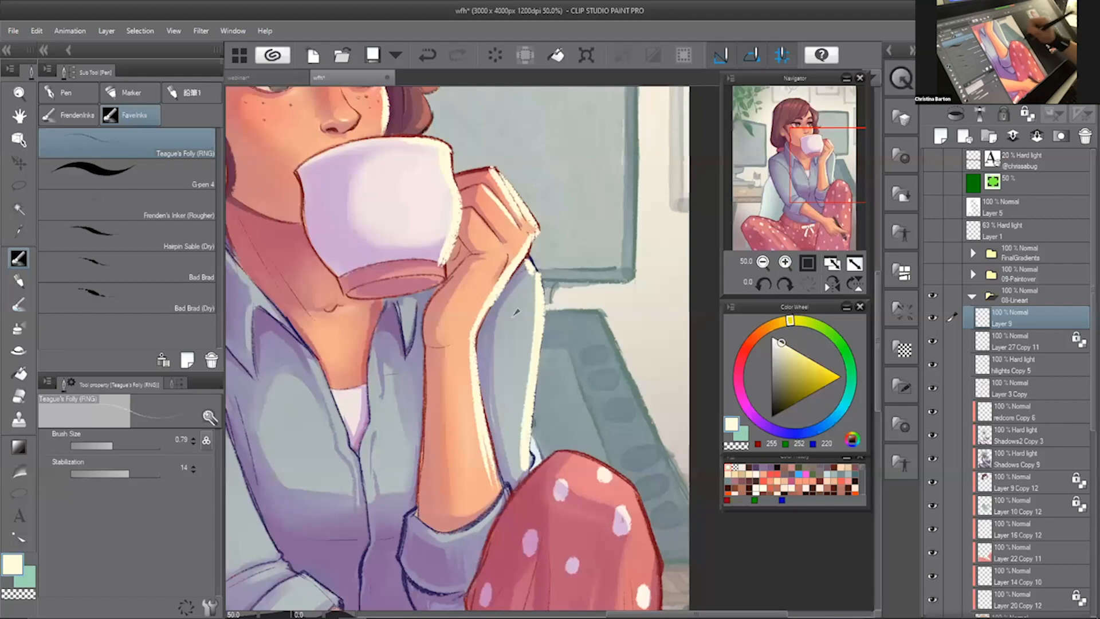
pyautogui.moveTo(576, 452)
pyautogui.mouseDown()
pyautogui.moveTo(458, 272)
pyautogui.moveTo(509, 303)
pyautogui.mouseUp()
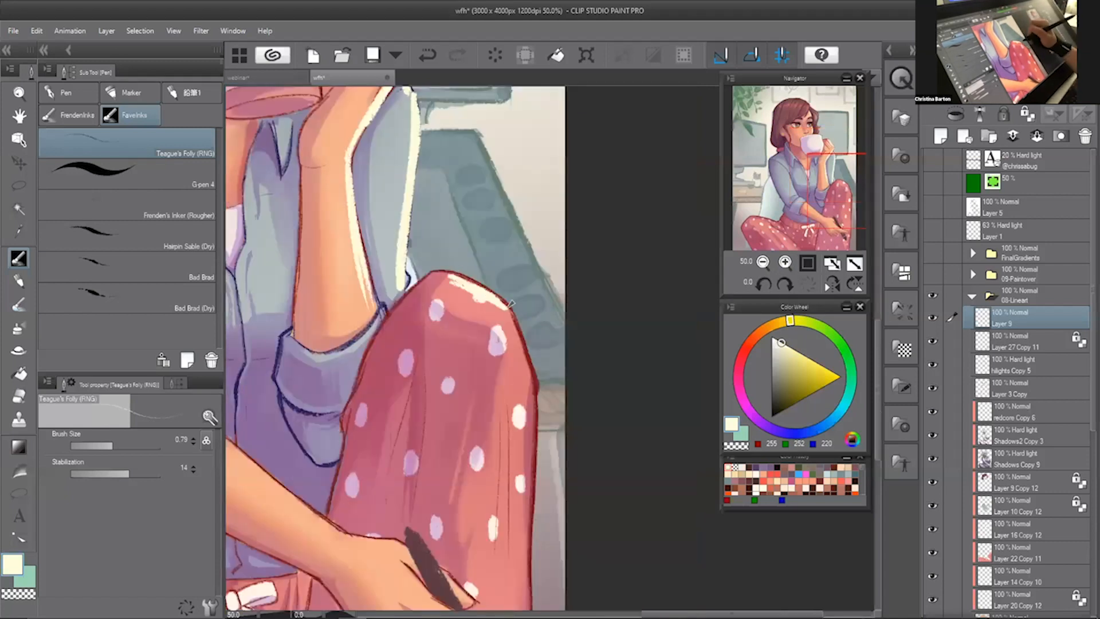
# - Broaden the rim light along the raised pyjama leg, knee and shirt sleeve with the brush at 1.97
pyautogui.click(763, 262)
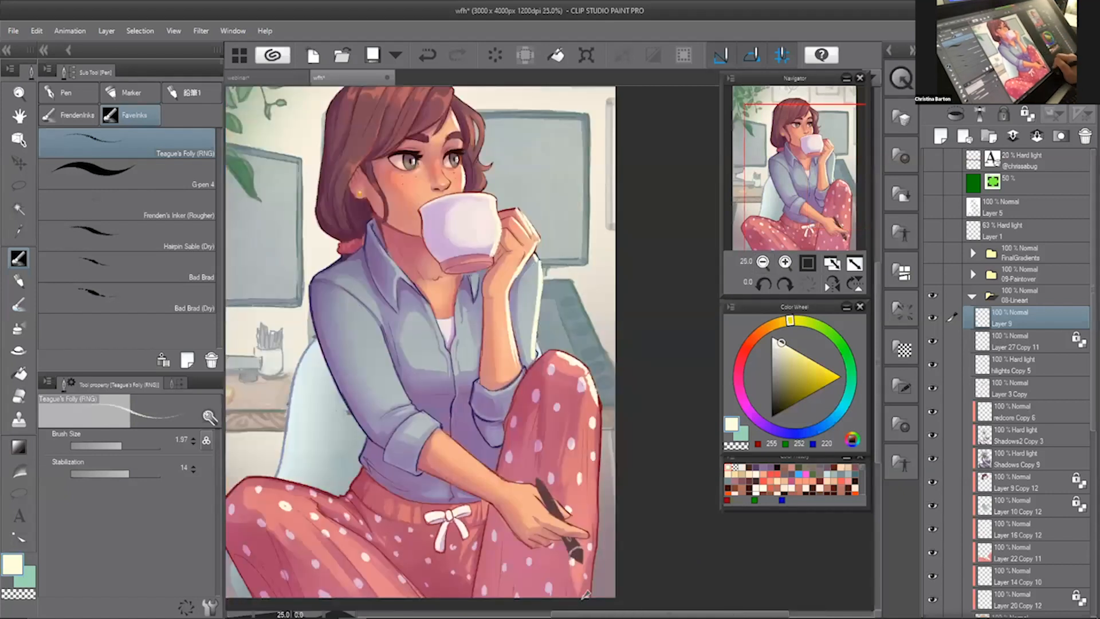
pyautogui.moveTo(599, 403); pyautogui.dragTo(589, 586)
pyautogui.moveTo(551, 352); pyautogui.dragTo(591, 361)
pyautogui.moveTo(541, 261); pyautogui.dragTo(529, 370)
pyautogui.moveTo(508, 303); pyautogui.dragTo(533, 256)
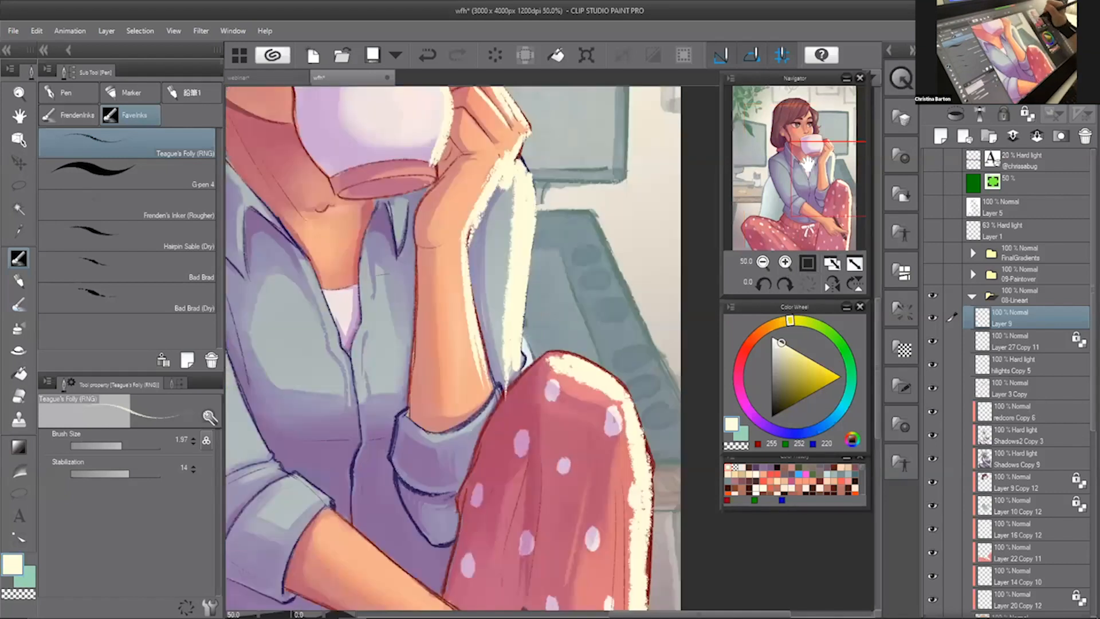
# - Reduce the brush to 0.27 and add a fine pale highlight to the nose
pyautogui.click(785, 262)
pyautogui.moveTo(791, 136)
pyautogui.mouseDown()
pyautogui.moveTo(799, 172)
pyautogui.moveTo(796, 133)
pyautogui.mouseUp()
pyautogui.moveTo(427, 215); pyautogui.dragTo(434, 214)
pyautogui.press('[')
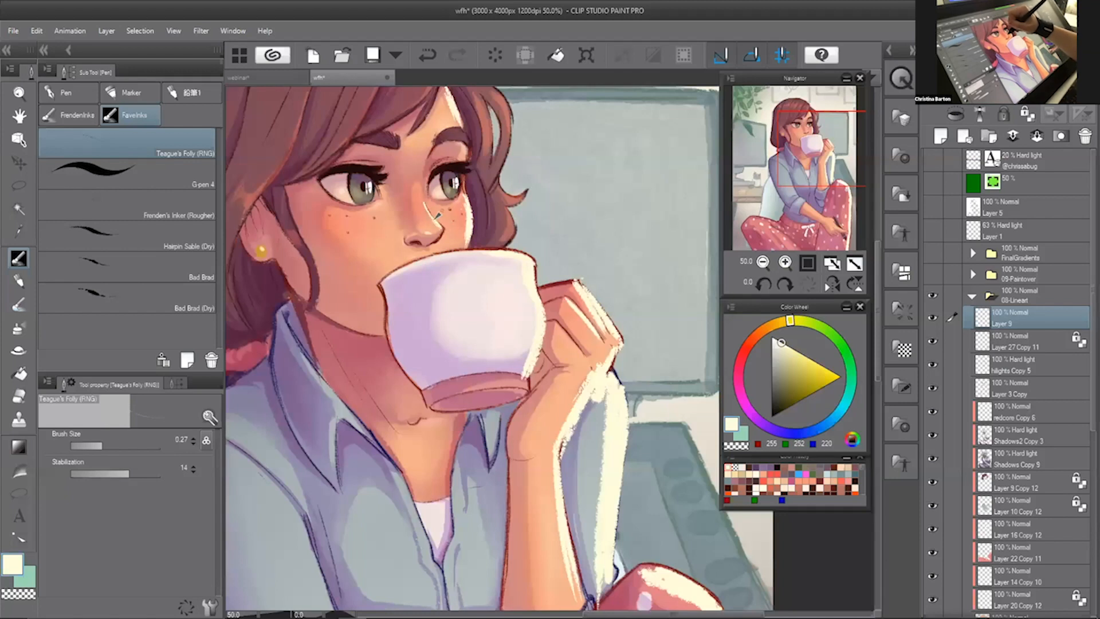
pyautogui.hotkey('ctrl', 'z')
pyautogui.moveTo(442, 224); pyautogui.dragTo(442, 224)
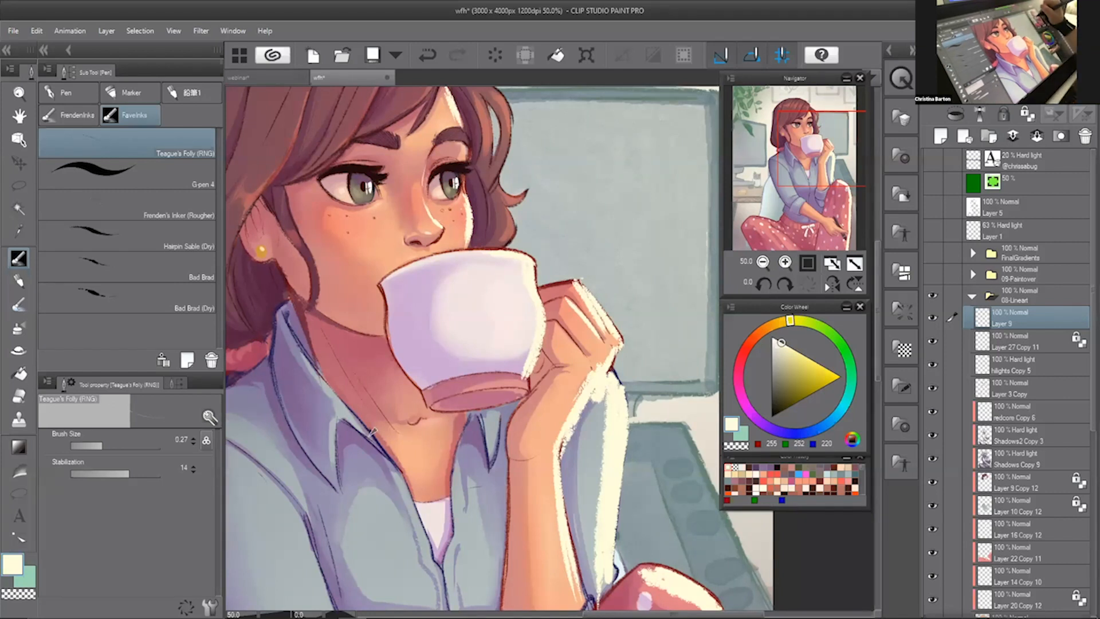
# - Enlarge the brush to 1.34 and paint pale rim light along the outer edge of the hair beside the face
pyautogui.moveTo(459, 189); pyautogui.dragTo(500, 270)
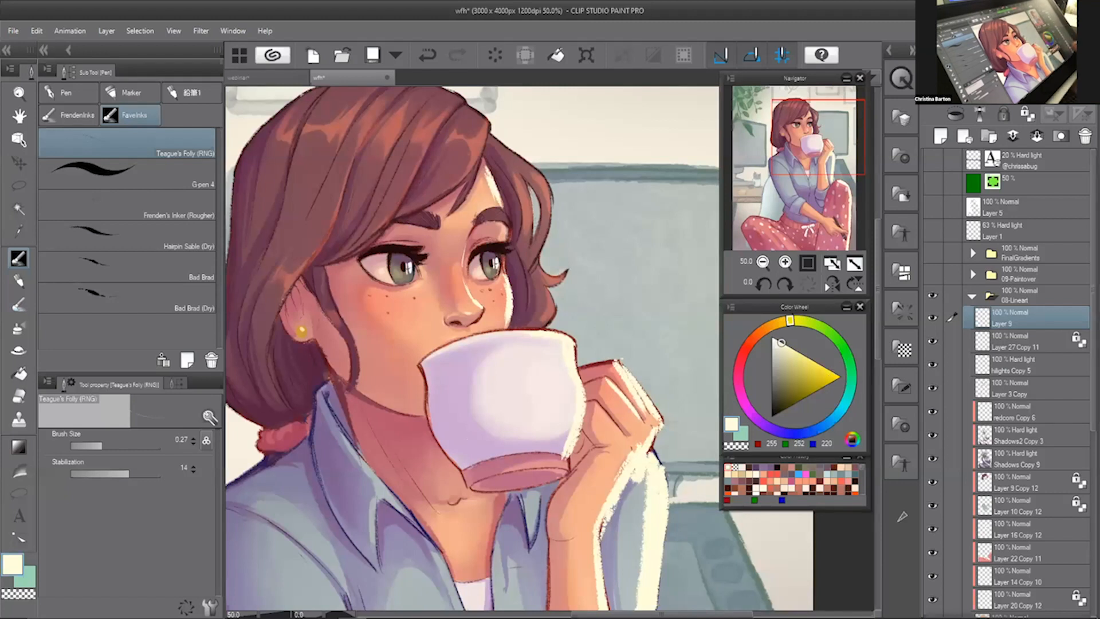
pyautogui.moveTo(541, 262)
pyautogui.mouseDown()
pyautogui.moveTo(573, 280)
pyautogui.moveTo(547, 330)
pyautogui.moveTo(524, 163)
pyautogui.moveTo(550, 192)
pyautogui.moveTo(550, 212)
pyautogui.mouseUp()
pyautogui.press(']')
pyautogui.press(']')
pyautogui.press(']')
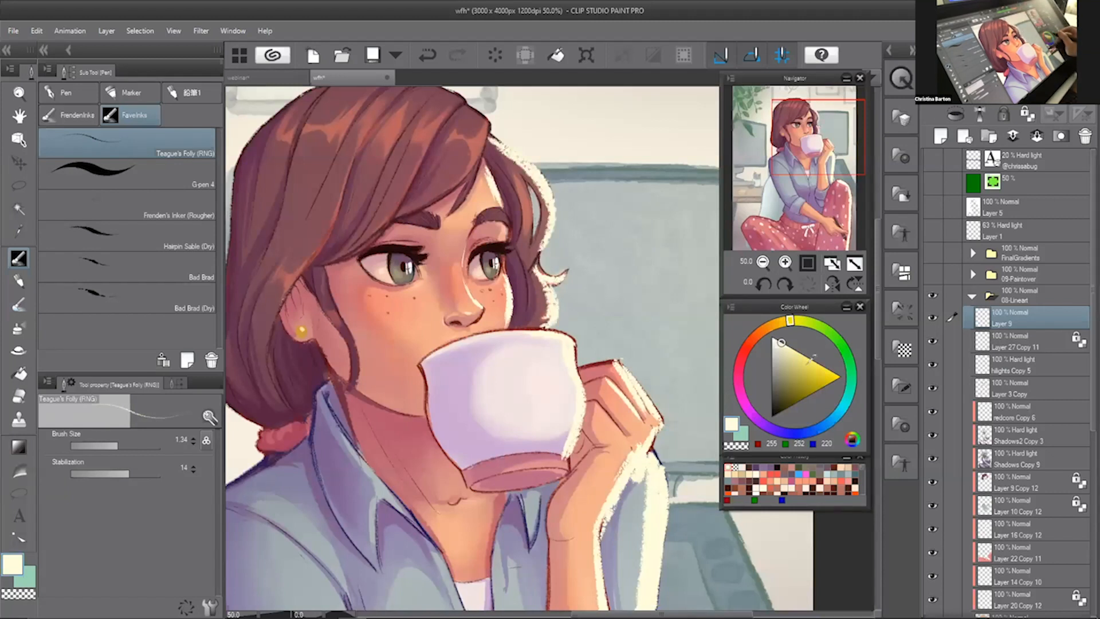
# - Thin the forehead and cheek rim light using the Smooth watercolor brush at size 0.54 with transparent colour
pyautogui.press('b')
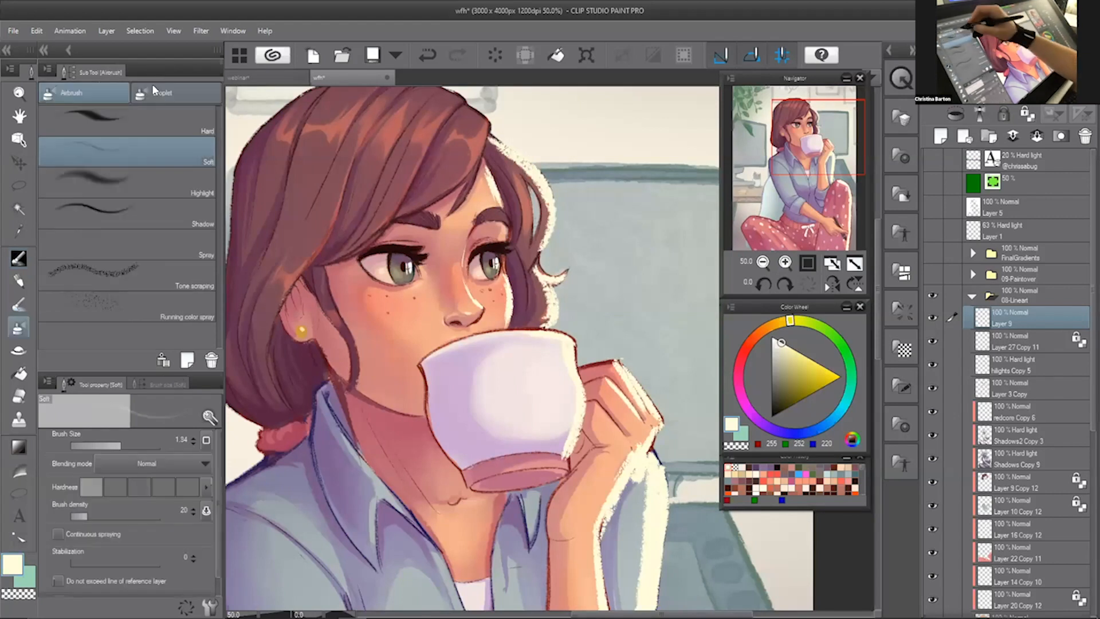
pyautogui.press('b')
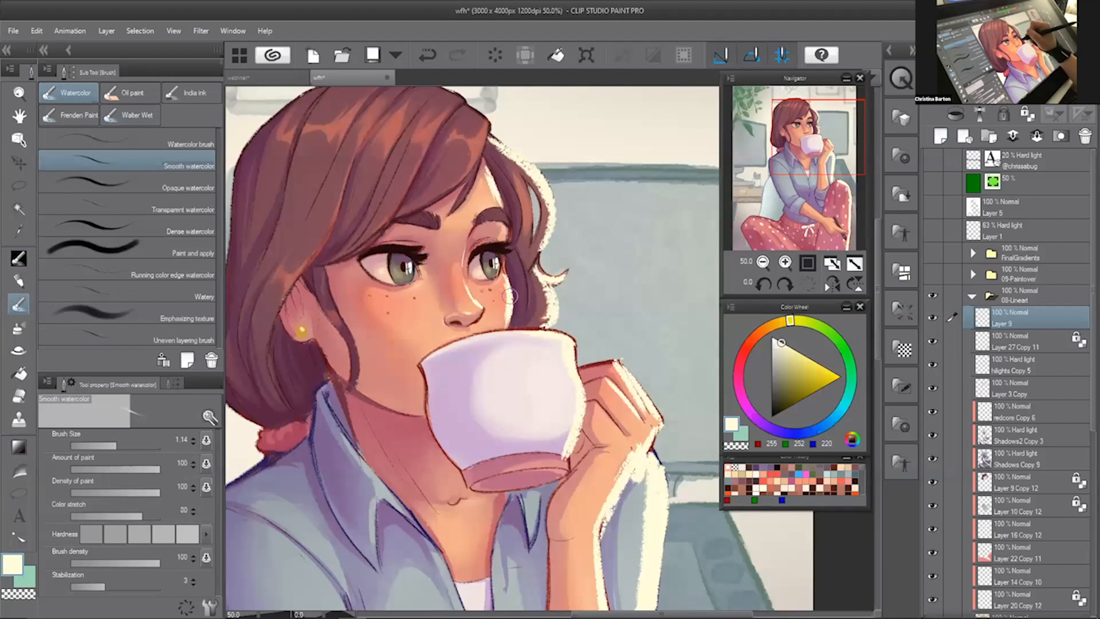
pyautogui.press('[')
pyautogui.press('[')
pyautogui.press('[')
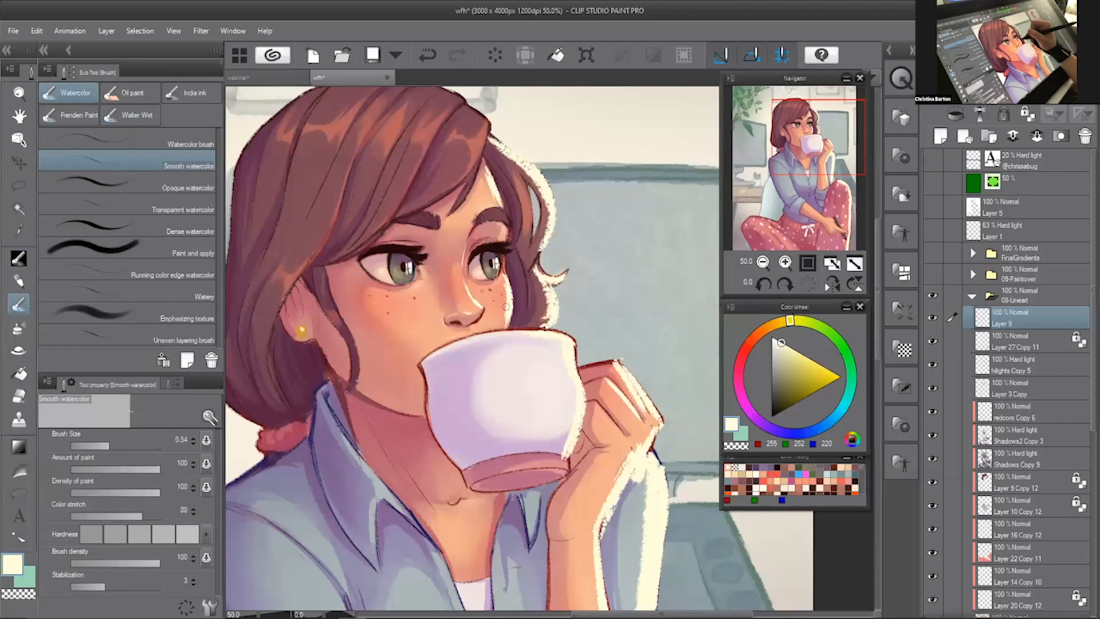
pyautogui.press('c')
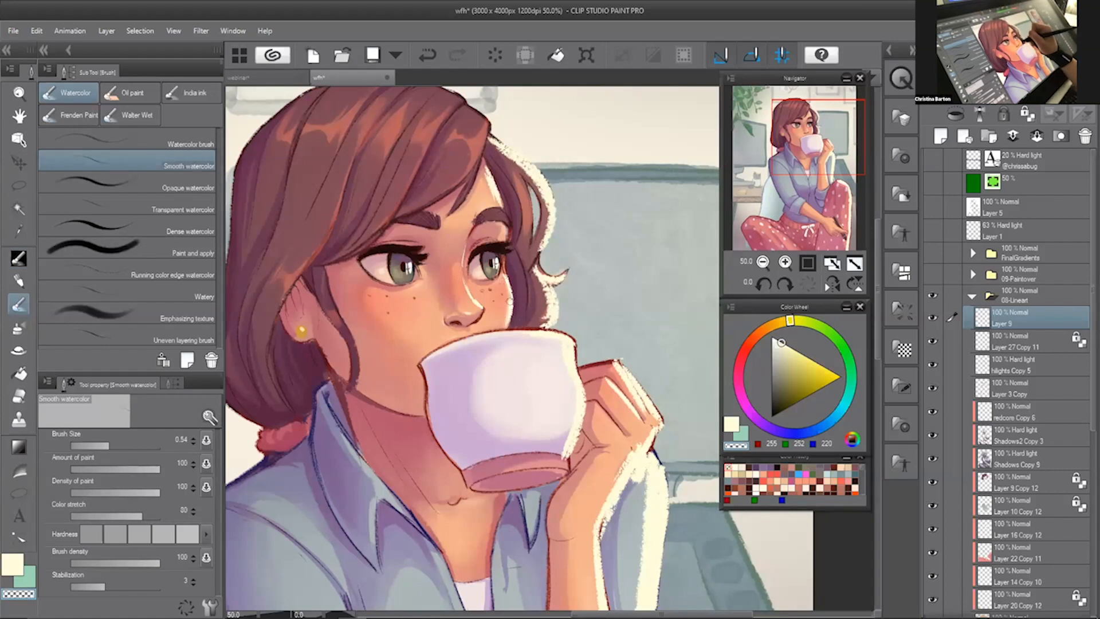
pyautogui.hotkey('ctrl', 'z')
pyautogui.moveTo(502, 274); pyautogui.dragTo(505, 290)
pyautogui.hotkey('ctrl', 'z')
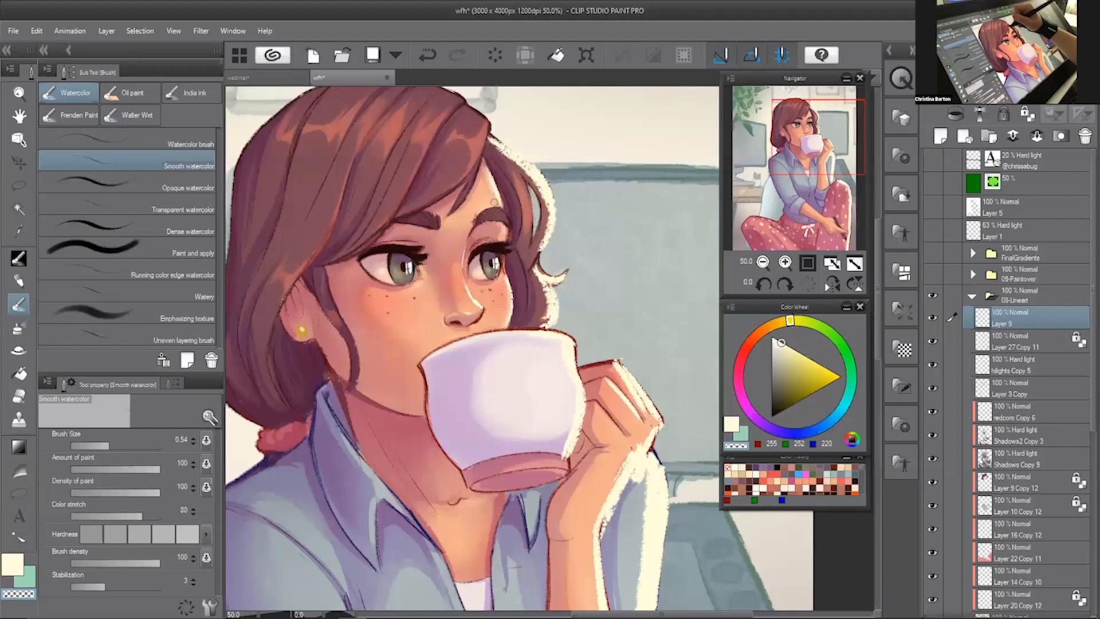
pyautogui.moveTo(492, 196); pyautogui.dragTo(502, 189)
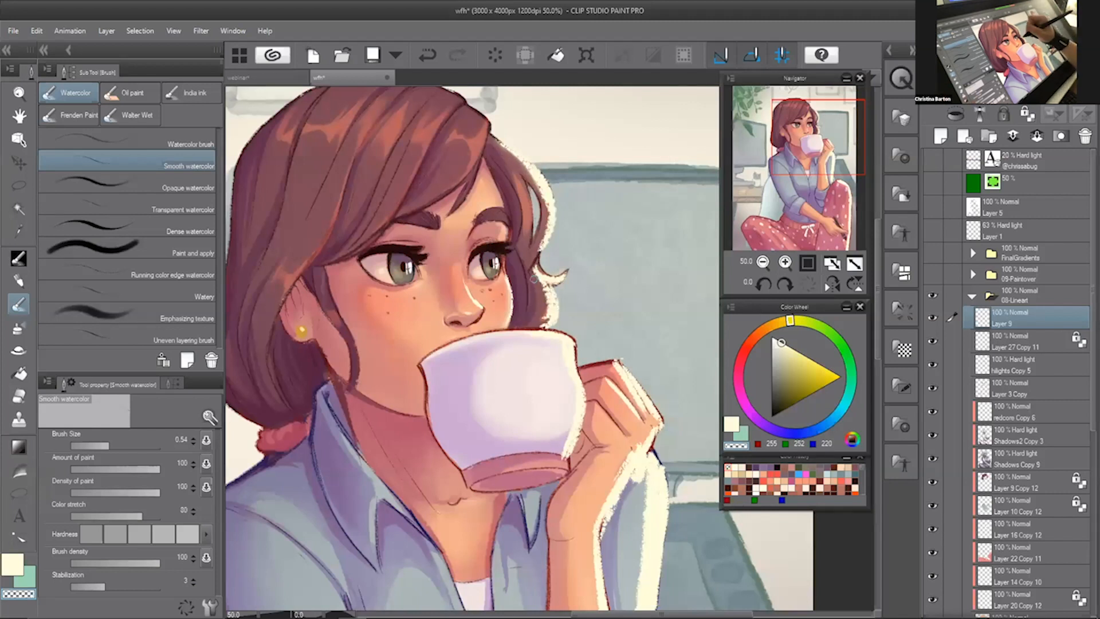
# - Try trimming the cream rim light on the hair strands between the cheek and the flicked tip with the Smooth watercolor brush
pyautogui.moveTo(532, 273)
pyautogui.mouseDown()
pyautogui.moveTo(549, 315)
pyautogui.moveTo(539, 328)
pyautogui.mouseUp()
pyautogui.hotkey('ctrl', 'z')
pyautogui.hotkey('ctrl', 'z')
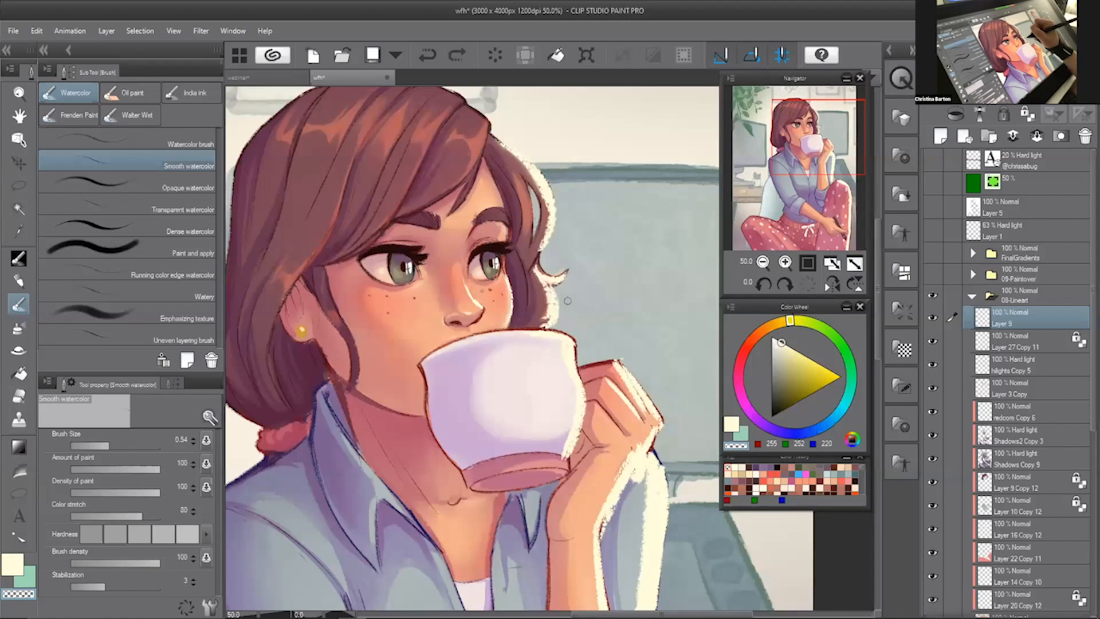
pyautogui.moveTo(552, 292); pyautogui.dragTo(560, 315)
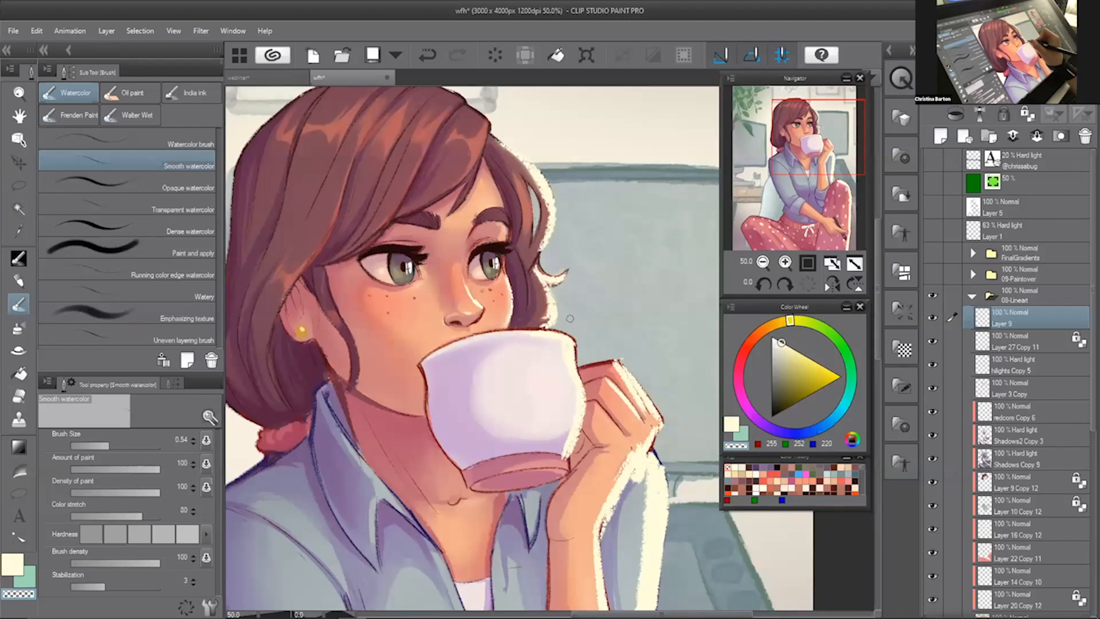
pyautogui.hotkey('ctrl', 'z')
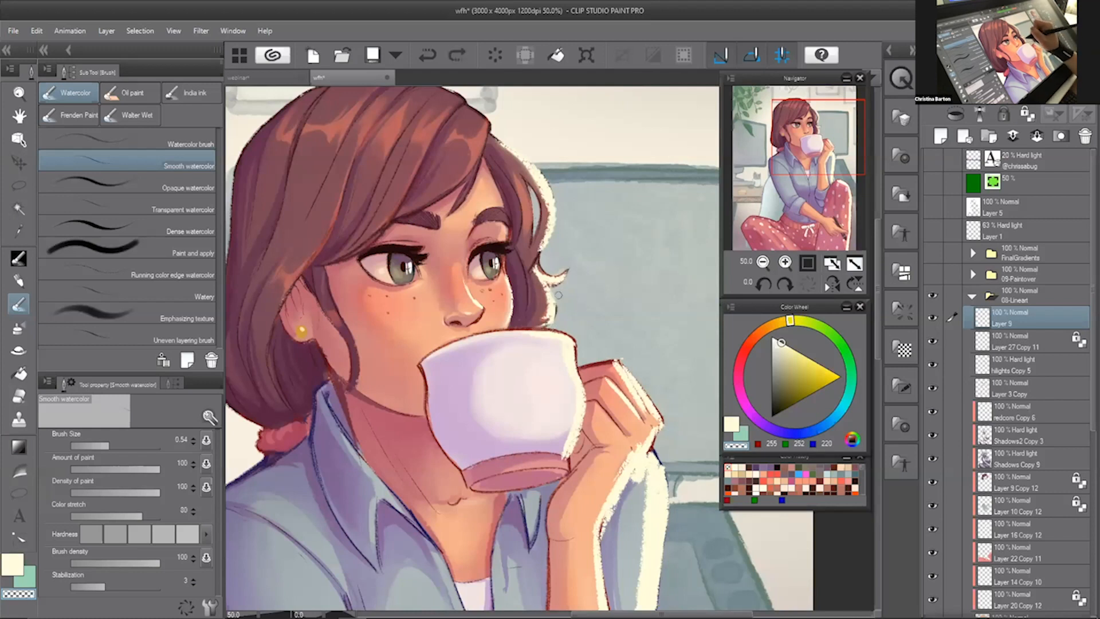
pyautogui.moveTo(562, 316); pyautogui.dragTo(536, 284)
pyautogui.hotkey('ctrl', 'z')
pyautogui.hotkey('ctrl', 'z')
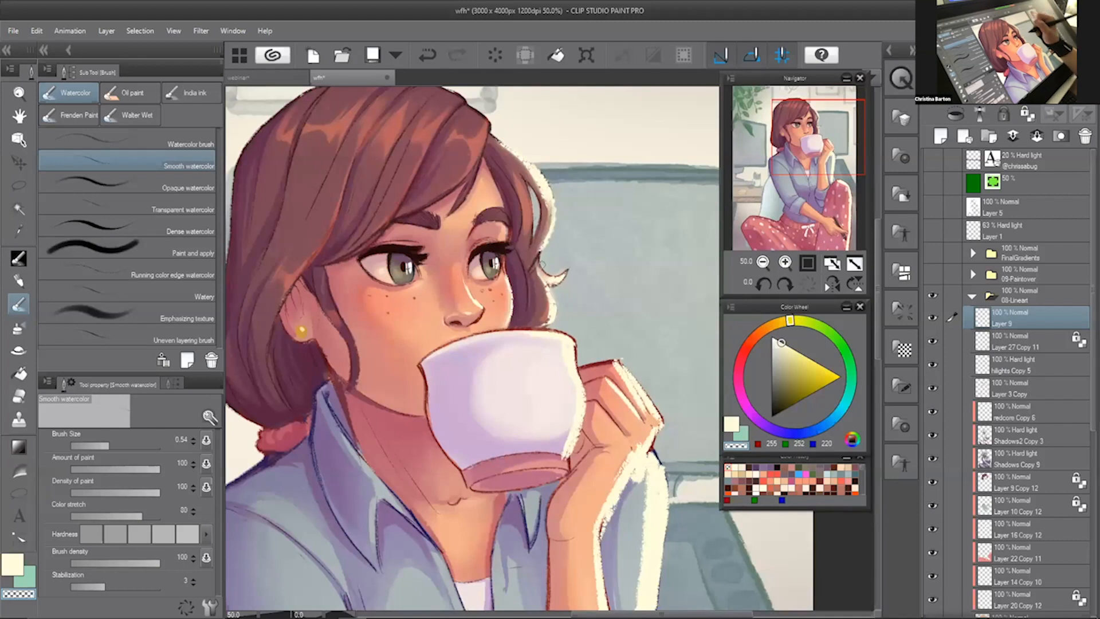
pyautogui.hotkey('ctrl', 'z')
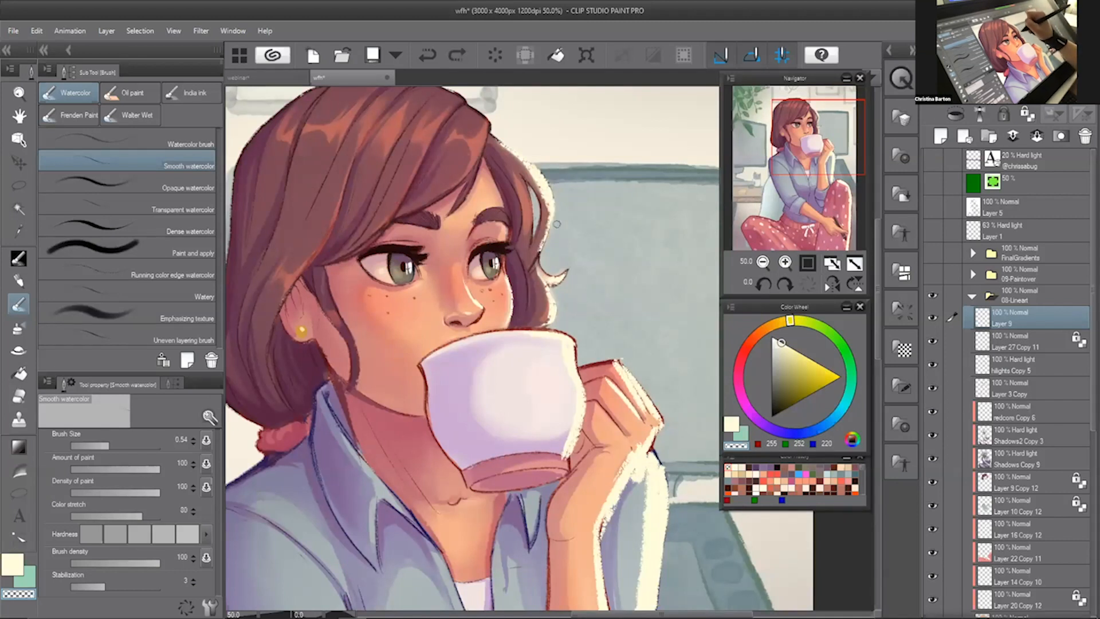
# - Try a cream highlight along the fringe edge with the Teague's Folly pen at a smaller brush size, and erase it with transparent colour
pyautogui.moveTo(555, 183); pyautogui.dragTo(553, 202)
pyautogui.press('p')
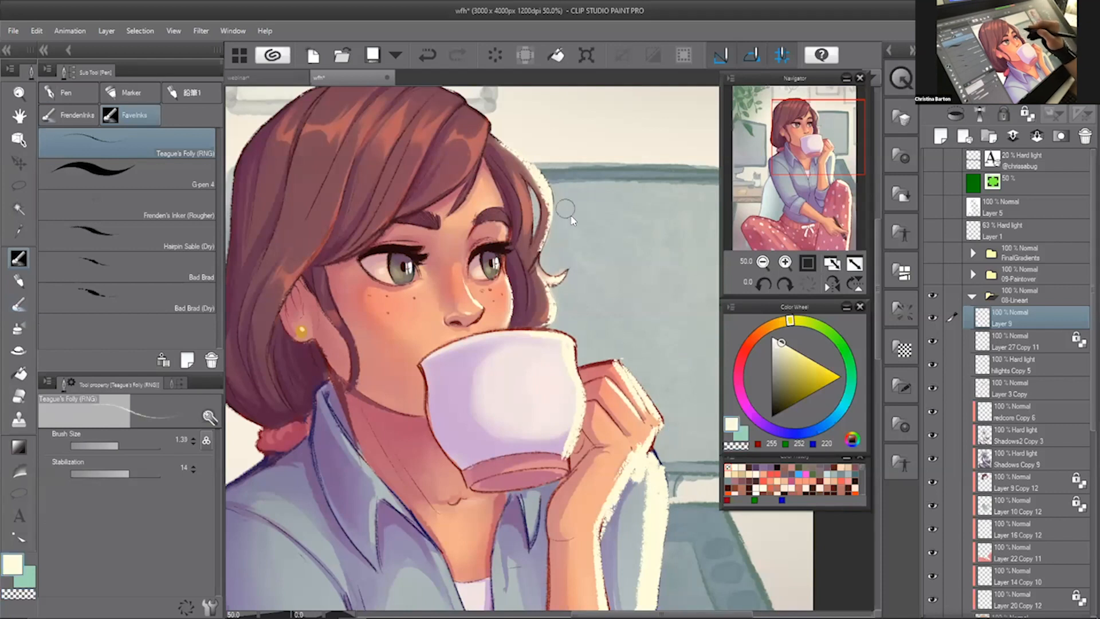
pyautogui.press('[')
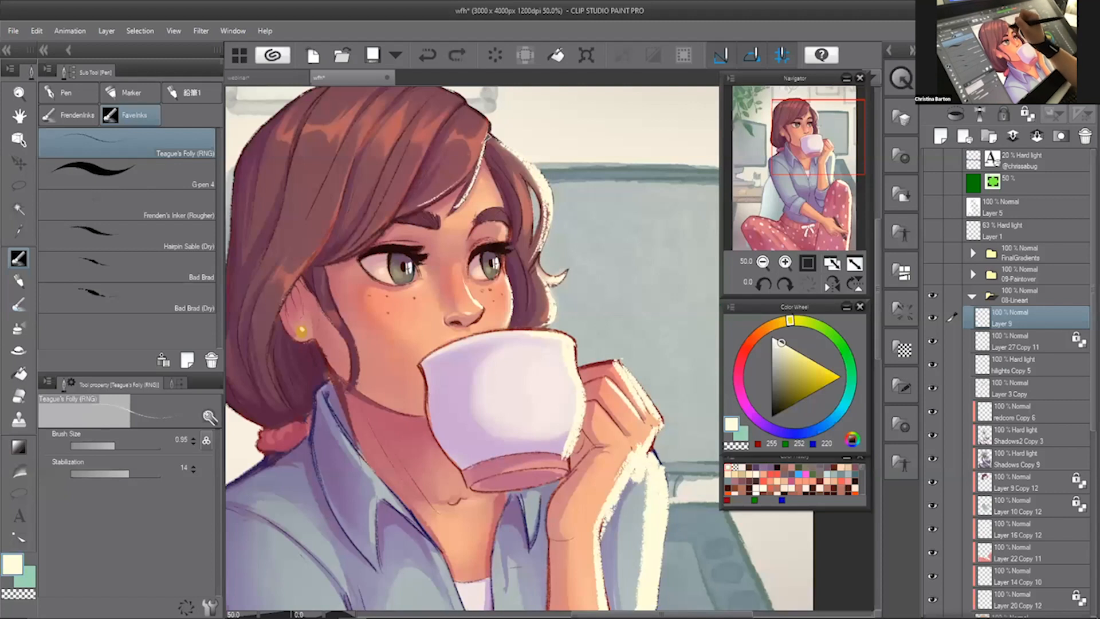
pyautogui.moveTo(467, 167); pyautogui.dragTo(424, 202)
pyautogui.press('c')
pyautogui.moveTo(465, 171)
pyautogui.mouseDown()
pyautogui.moveTo(422, 202)
pyautogui.moveTo(456, 207)
pyautogui.moveTo(486, 154)
pyautogui.moveTo(453, 180)
pyautogui.moveTo(478, 165)
pyautogui.moveTo(458, 190)
pyautogui.mouseUp()
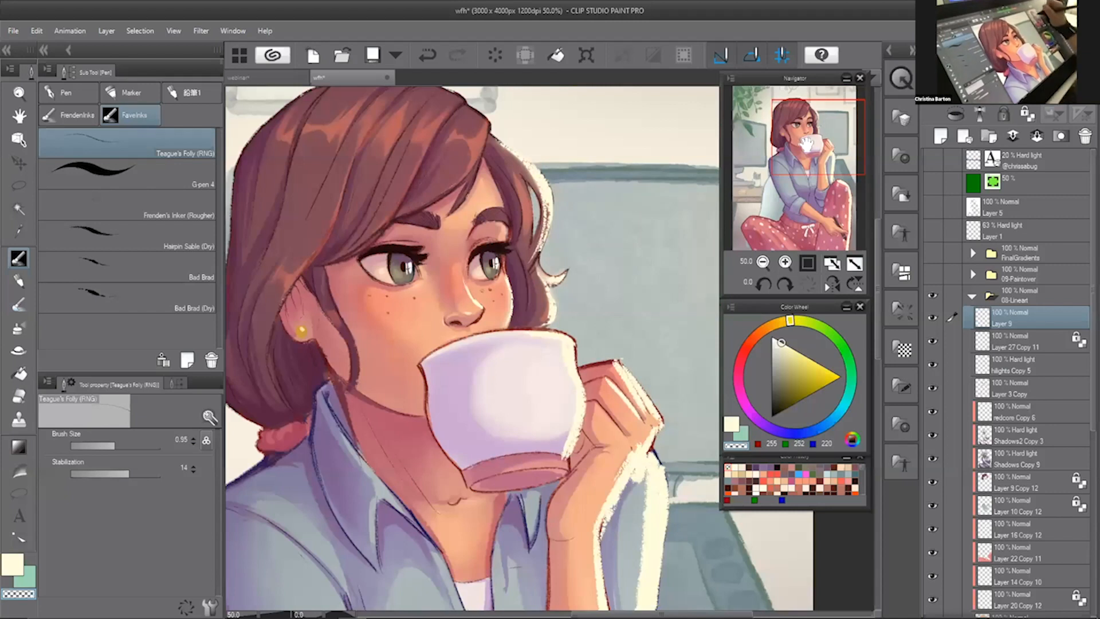
# - Trim the cream rim light along the raised forearm, wrist and fingers using the Smooth watercolor brush in transparent colour
pyautogui.moveTo(807, 145); pyautogui.dragTo(824, 174)
pyautogui.press('p')
pyautogui.press('b')
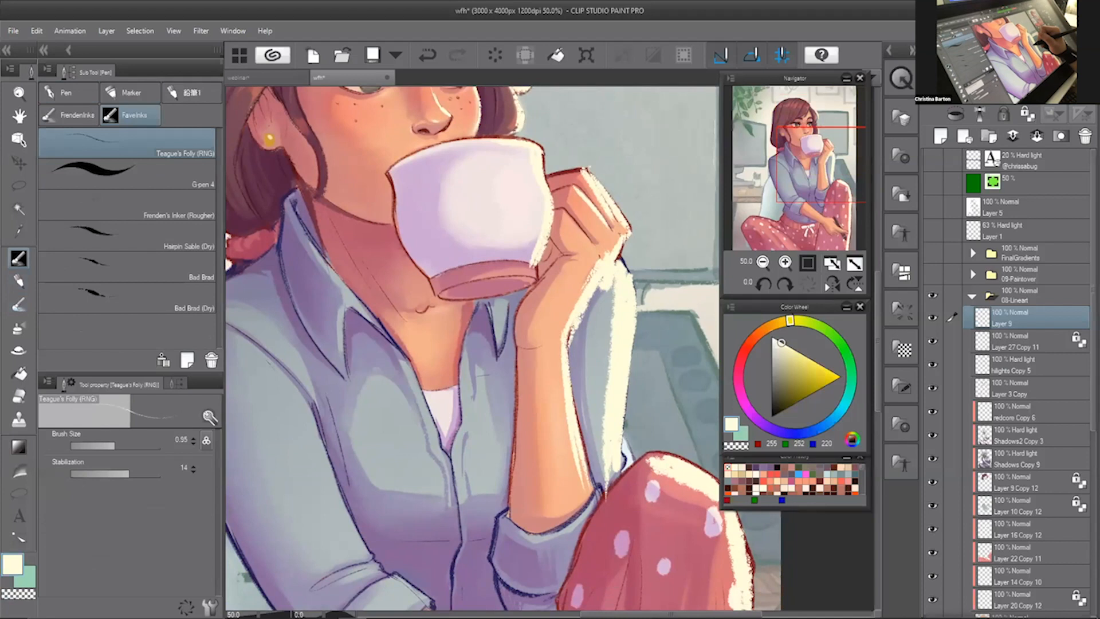
pyautogui.press('c')
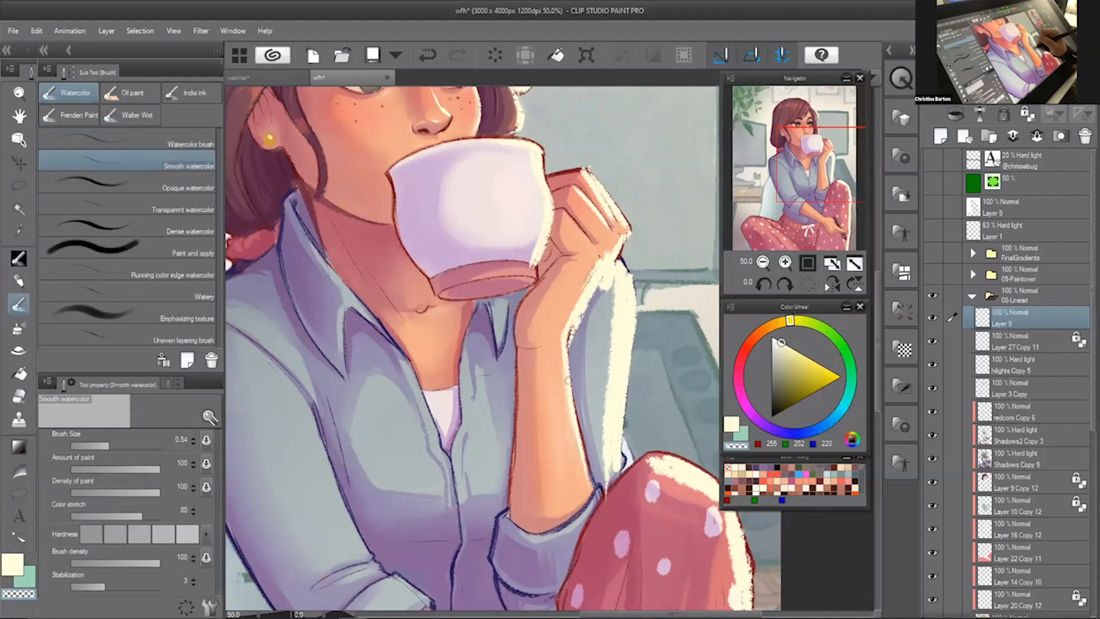
pyautogui.moveTo(566, 353); pyautogui.dragTo(589, 468)
pyautogui.hotkey('ctrl', 'z')
pyautogui.moveTo(570, 335); pyautogui.dragTo(596, 275)
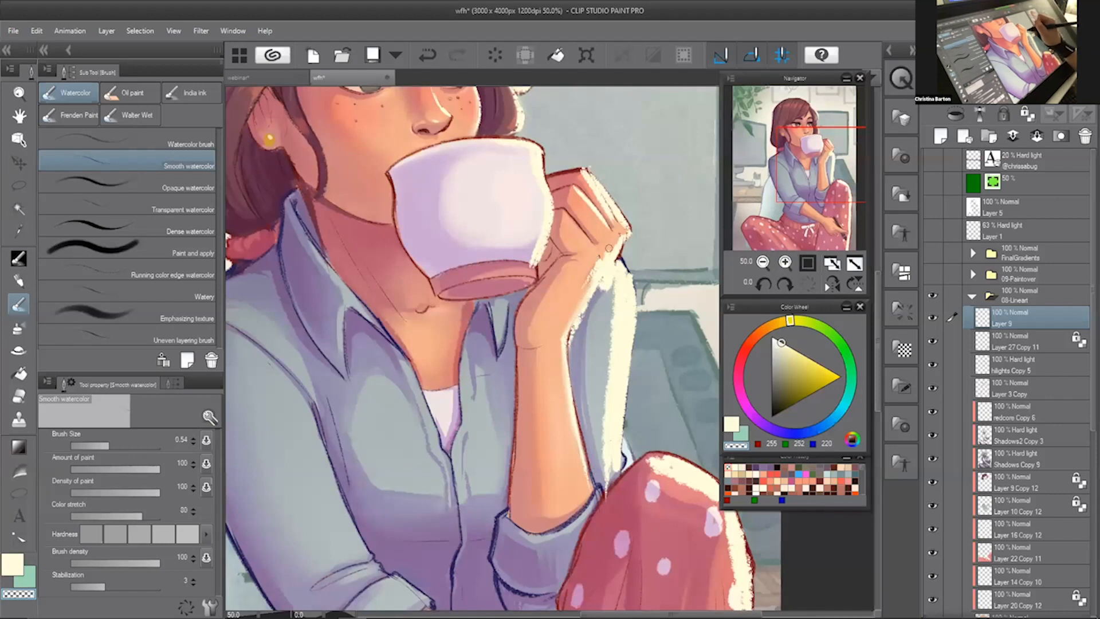
pyautogui.moveTo(604, 225)
pyautogui.mouseDown()
pyautogui.moveTo(574, 188)
pyautogui.moveTo(580, 170)
pyautogui.mouseUp()
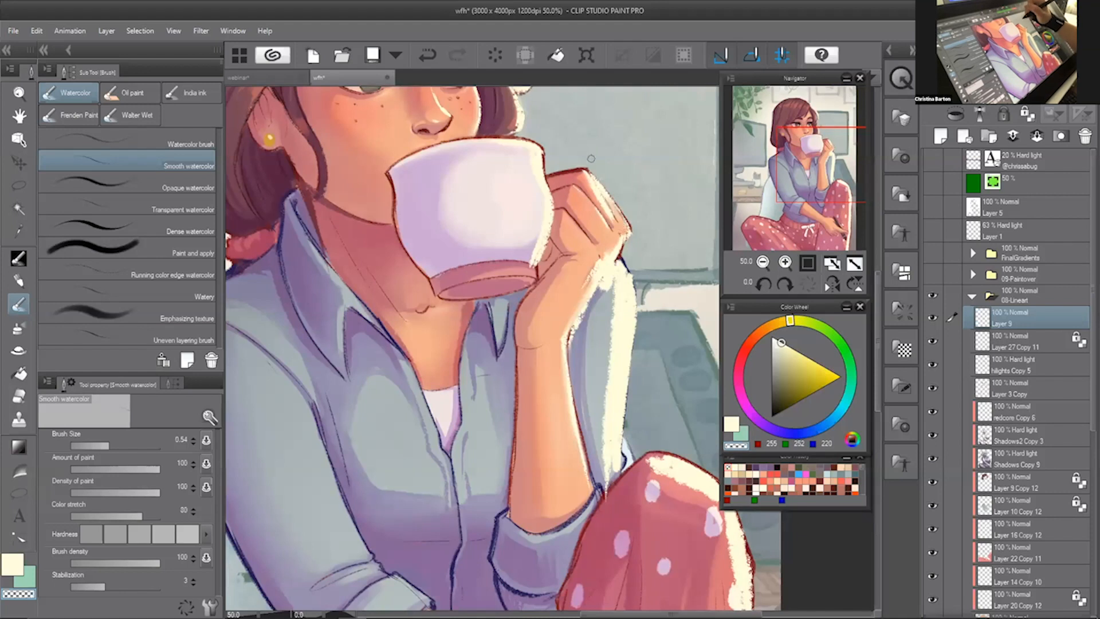
# - Thin the cream rim light on the outer hair strand beside the forehead with the Smooth watercolor brush
pyautogui.moveTo(794, 150); pyautogui.dragTo(785, 112)
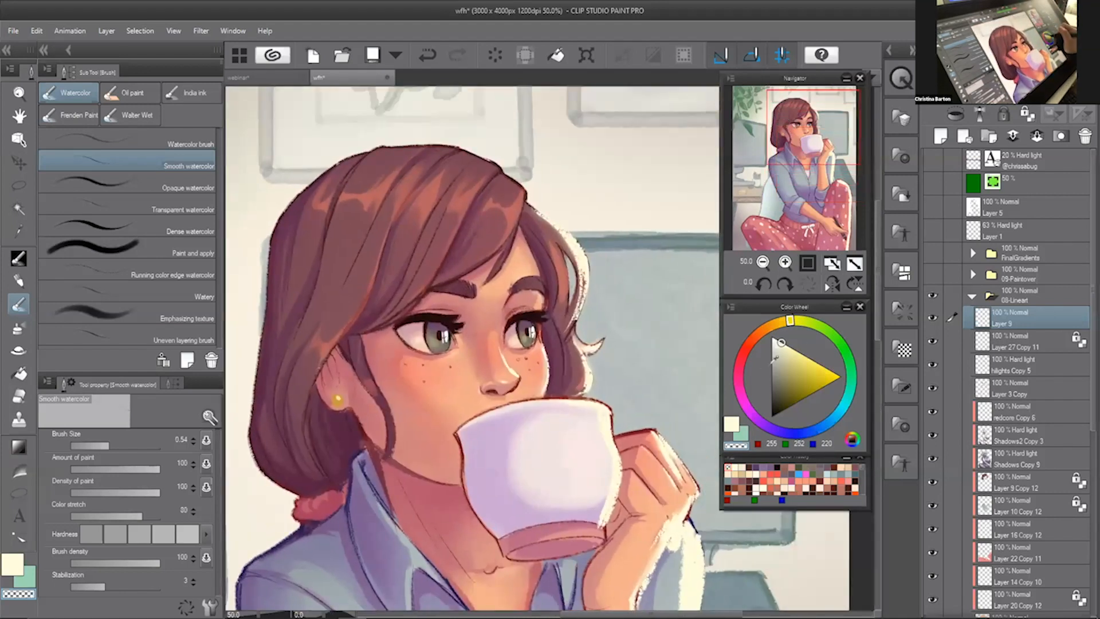
pyautogui.moveTo(525, 205)
pyautogui.mouseDown()
pyautogui.moveTo(566, 229)
pyautogui.moveTo(548, 211)
pyautogui.mouseUp()
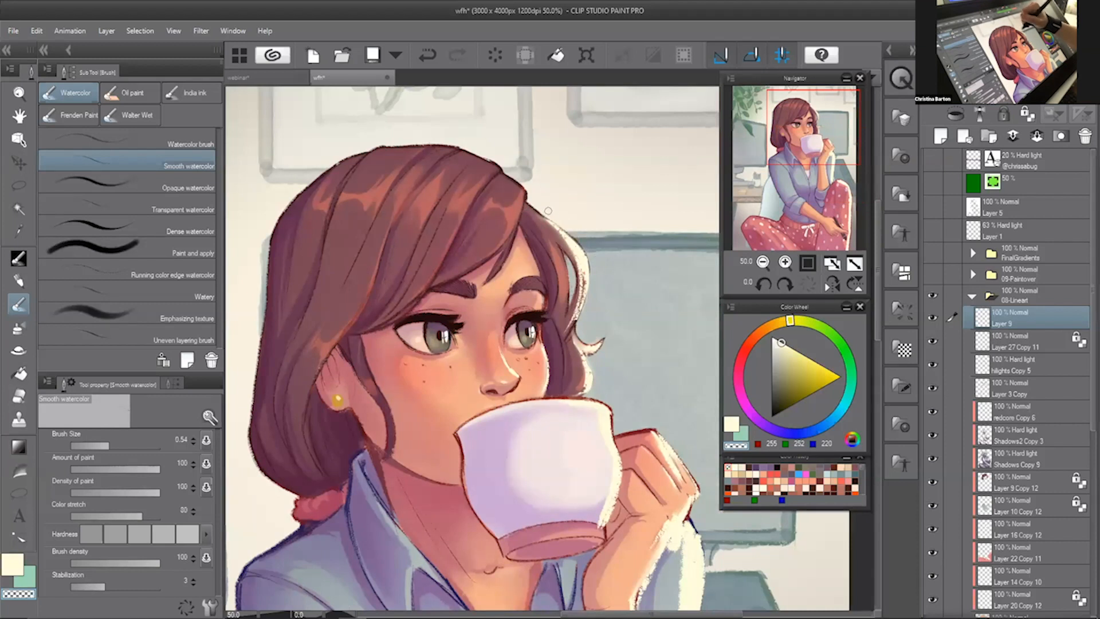
pyautogui.moveTo(584, 286); pyautogui.dragTo(534, 212)
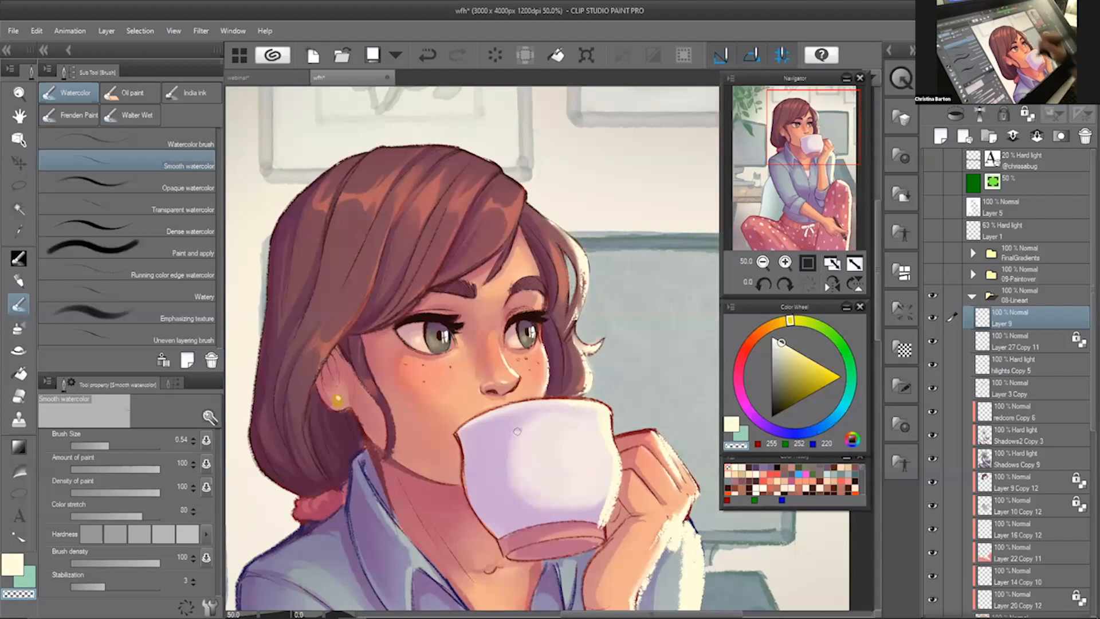
# - Sample brown-red hair tones and try fine Teague's Folly pen strands along the fringe above the eyebrow, undoing the last stroke
pyautogui.moveTo(517, 431); pyautogui.dragTo(582, 421)
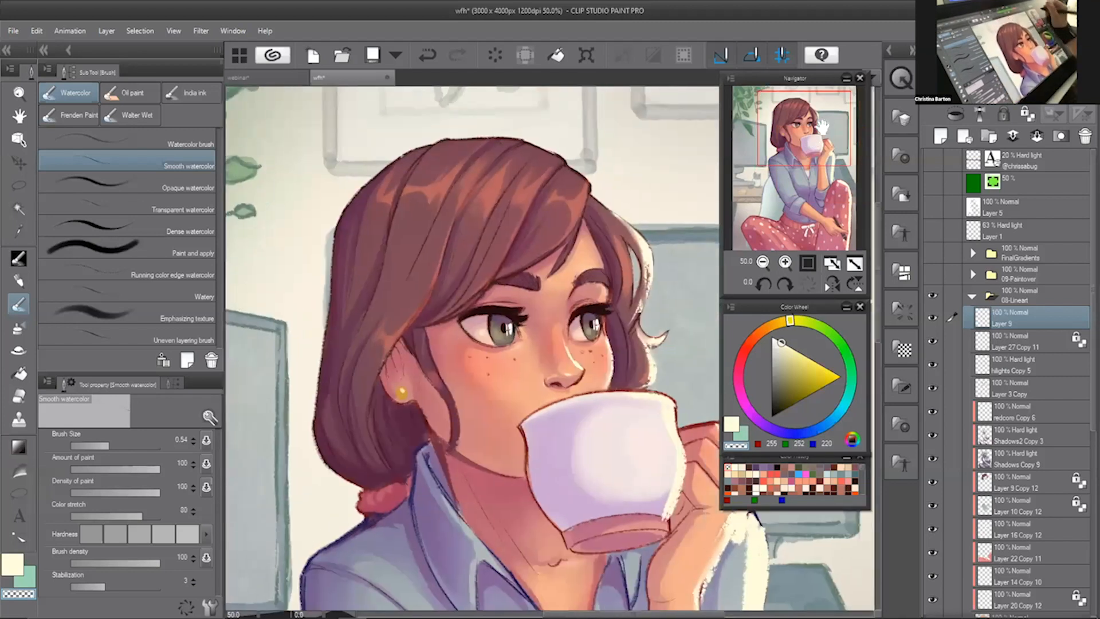
pyautogui.press('p')
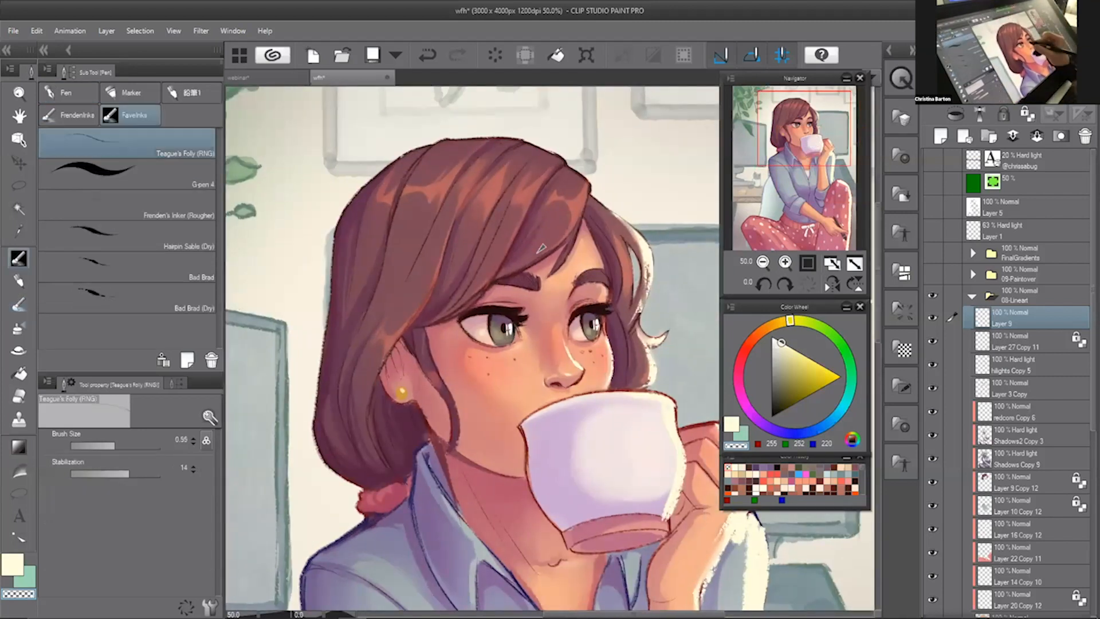
pyautogui.keyDown('alt'); pyautogui.click(561, 263); pyautogui.keyUp('alt')
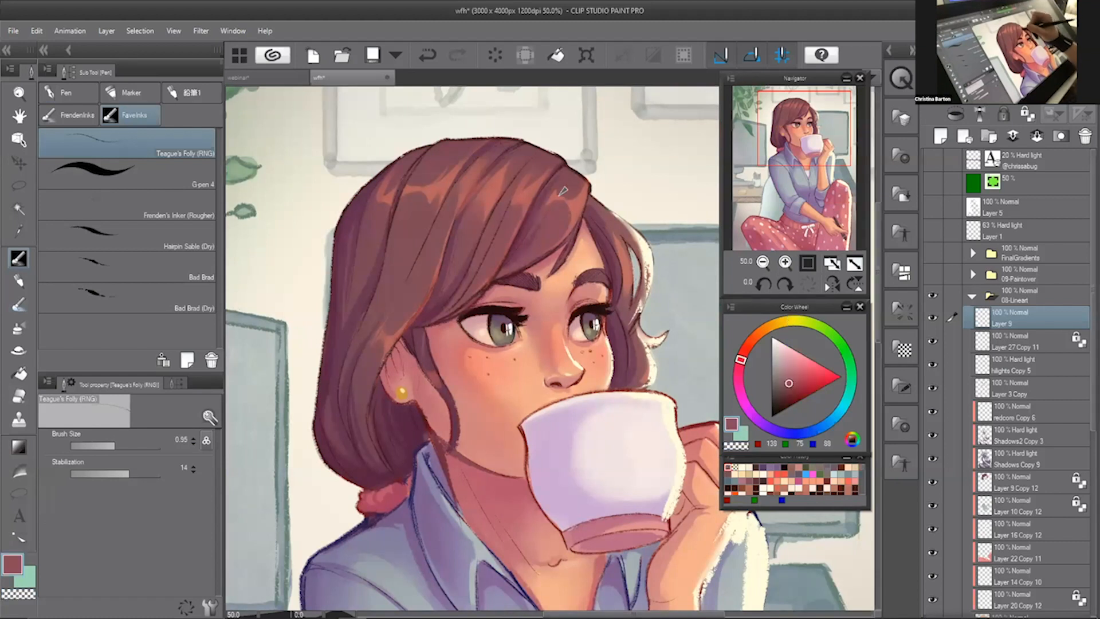
pyautogui.keyDown('alt'); pyautogui.click(599, 226); pyautogui.keyUp('alt')
pyautogui.keyDown('alt'); pyautogui.click(570, 247); pyautogui.keyUp('alt')
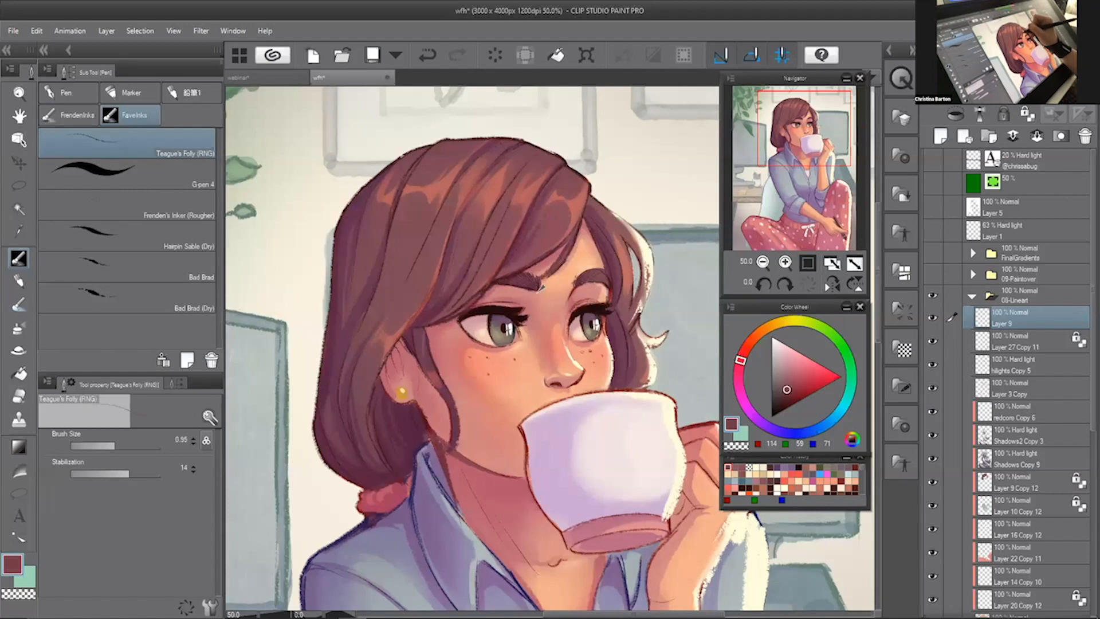
pyautogui.keyDown('alt'); pyautogui.click(516, 271); pyautogui.keyUp('alt')
pyautogui.moveTo(516, 270)
pyautogui.mouseDown()
pyautogui.moveTo(520, 259)
pyautogui.moveTo(503, 278)
pyautogui.mouseUp()
pyautogui.keyDown('alt'); pyautogui.click(507, 266); pyautogui.keyUp('alt')
pyautogui.hotkey('ctrl', 'z')
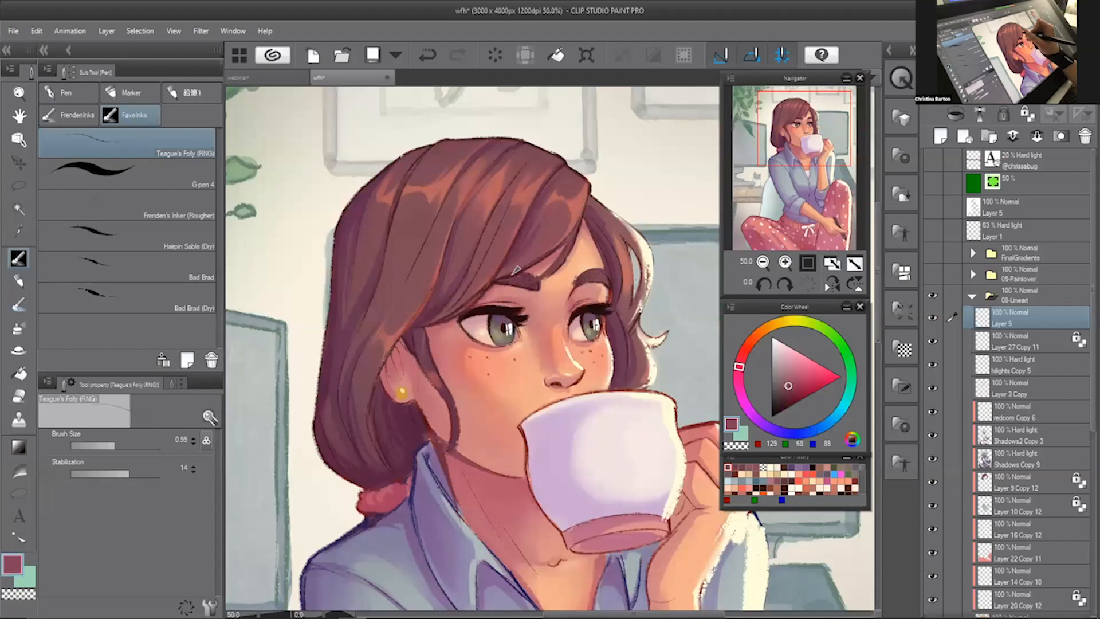
# - Continue detailing the lower fringe toward the temple with thin pen strands in mauve and dark plum tones sampled from the hair
pyautogui.keyDown('alt'); pyautogui.click(483, 275); pyautogui.keyUp('alt')
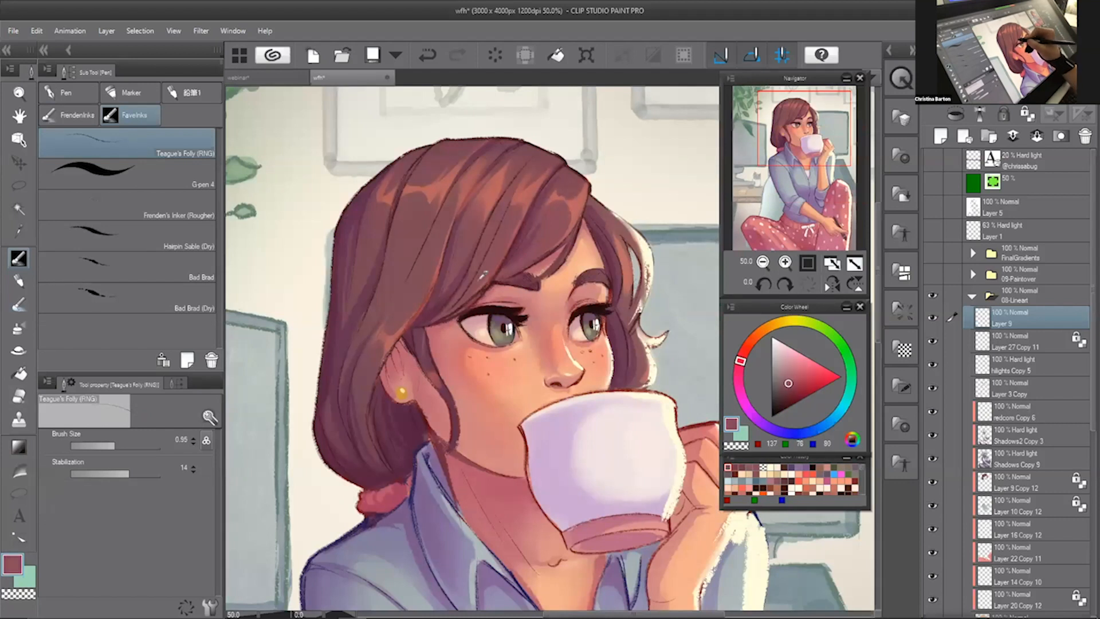
pyautogui.keyDown('alt'); pyautogui.click(482, 275); pyautogui.keyUp('alt')
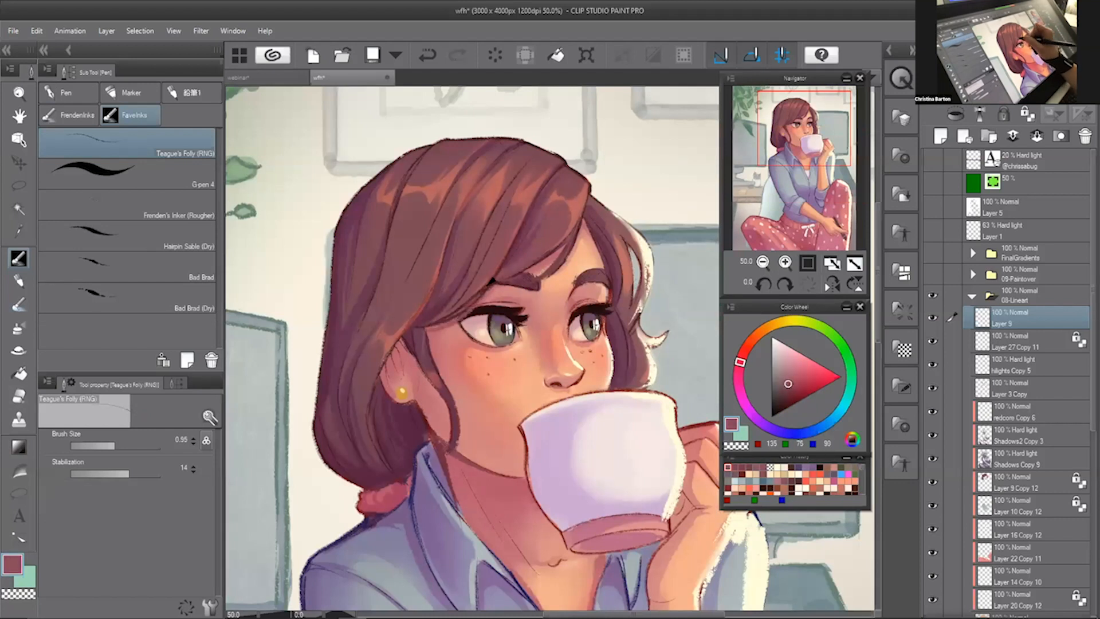
pyautogui.hotkey('ctrl', 'z')
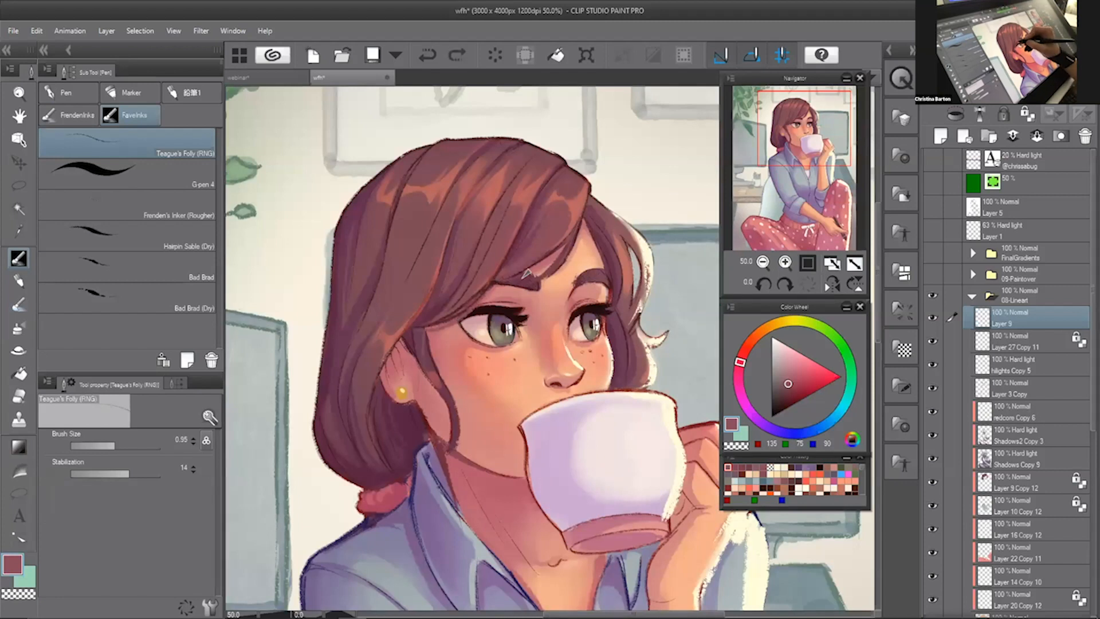
pyautogui.keyDown('alt'); pyautogui.click(526, 274); pyautogui.keyUp('alt')
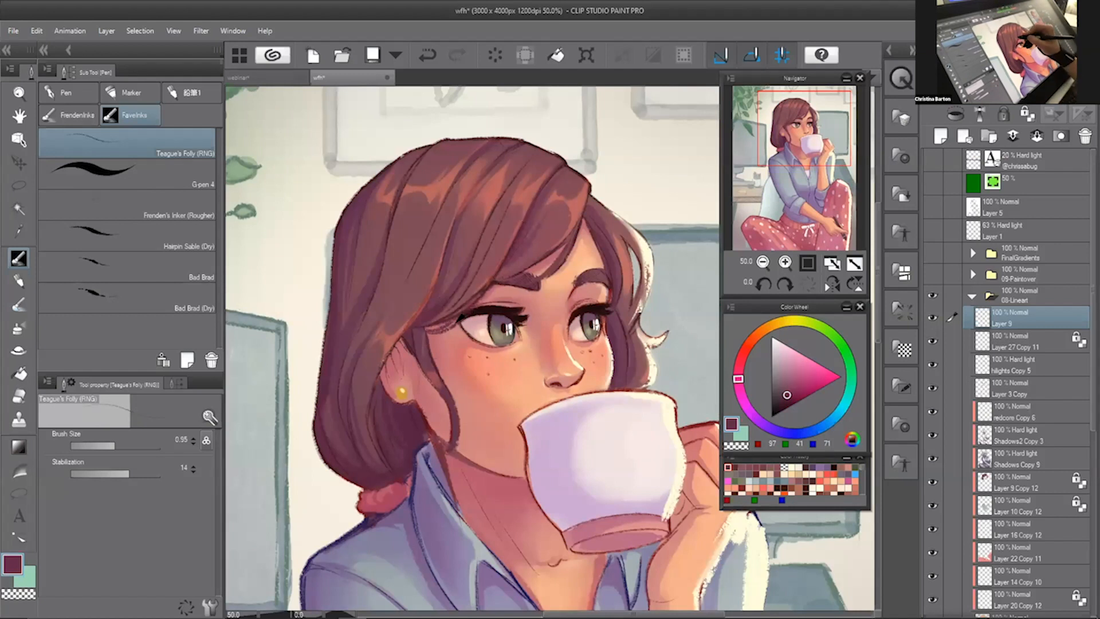
pyautogui.keyDown('alt'); pyautogui.click(457, 319); pyautogui.keyUp('alt')
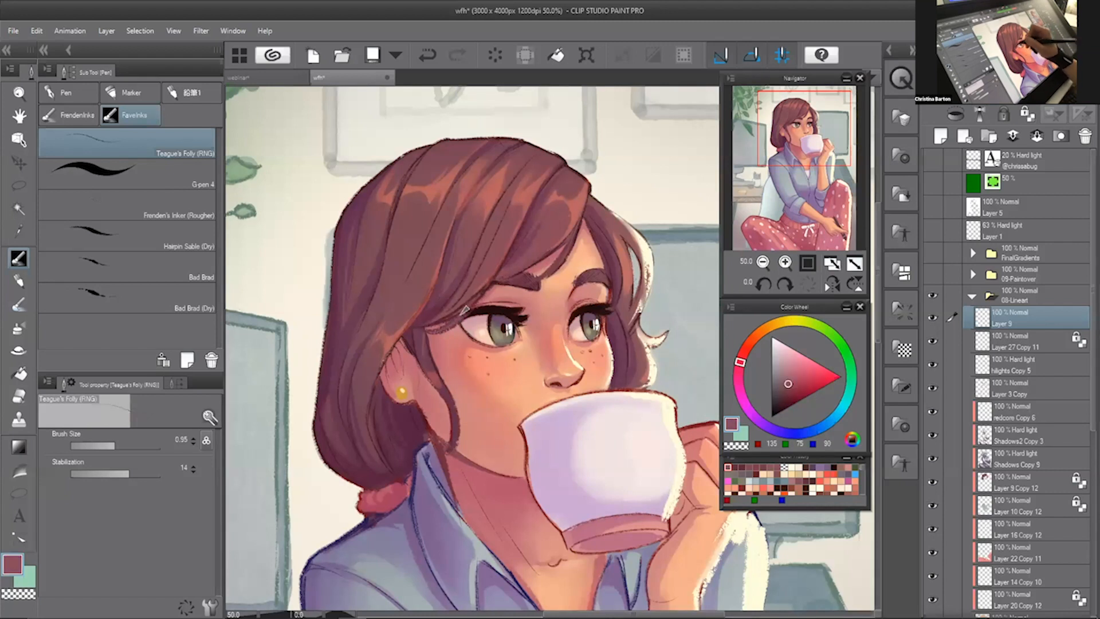
# - Sample the orange-red hair highlight and draw thin strands across the fringe and above the ear, undoing and redrawing unwanted strokes
pyautogui.keyDown('alt'); pyautogui.click(540, 181); pyautogui.keyUp('alt')
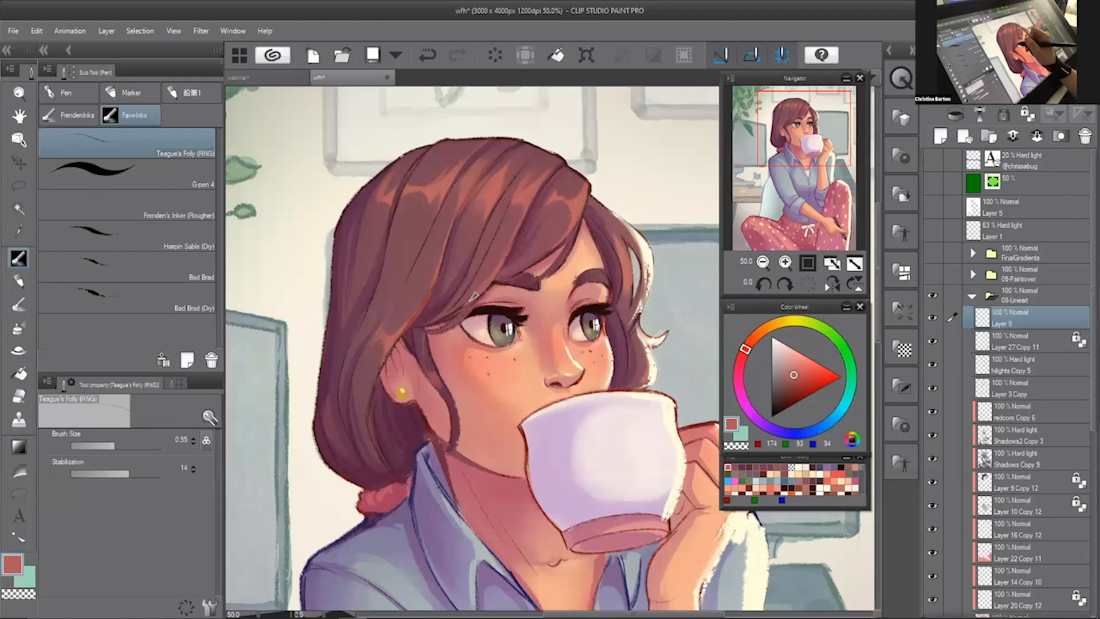
pyautogui.hotkey('ctrl', 'z')
pyautogui.moveTo(502, 276); pyautogui.dragTo(581, 196)
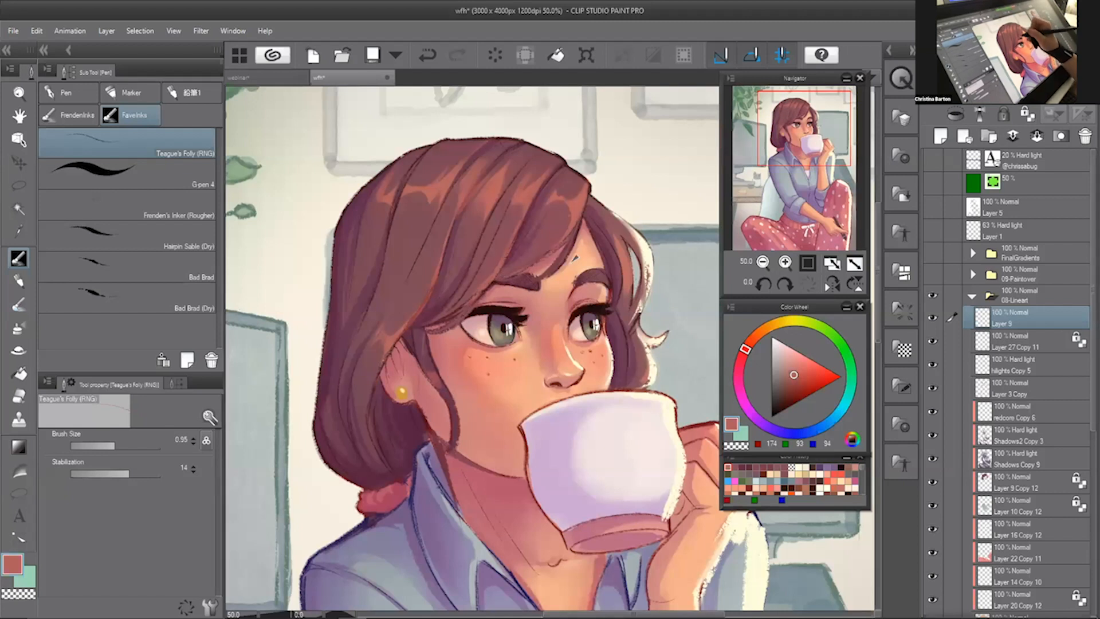
pyautogui.hotkey('ctrl', 'z')
pyautogui.moveTo(512, 275); pyautogui.dragTo(574, 219)
pyautogui.hotkey('ctrl', 'z')
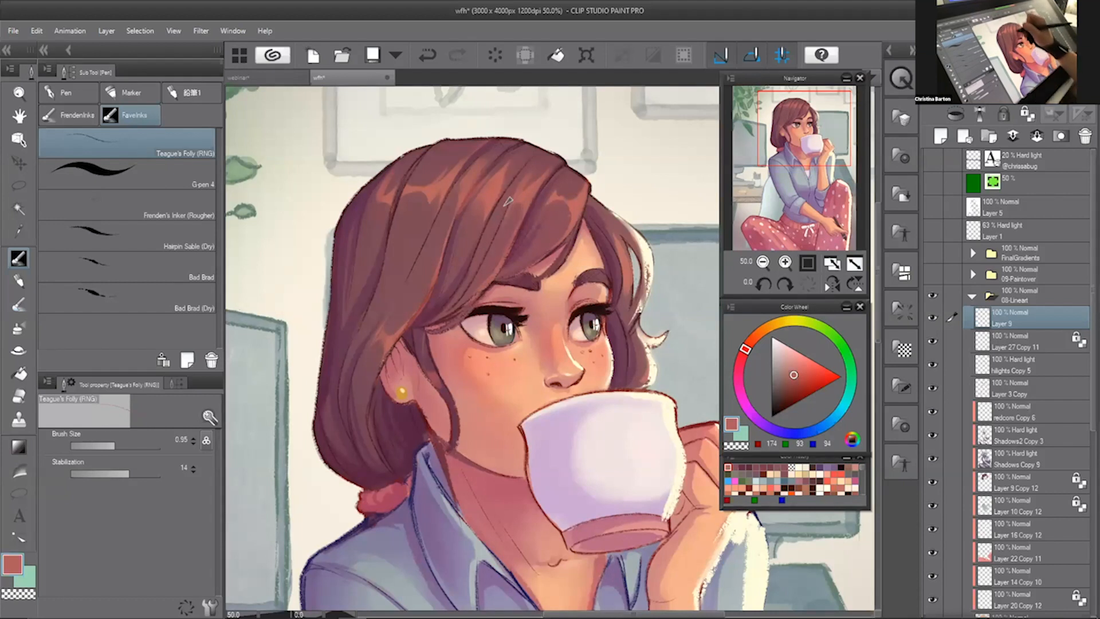
pyautogui.moveTo(439, 380); pyautogui.dragTo(451, 415)
pyautogui.hotkey('ctrl', 'z')
pyautogui.moveTo(380, 359); pyautogui.dragTo(434, 278)
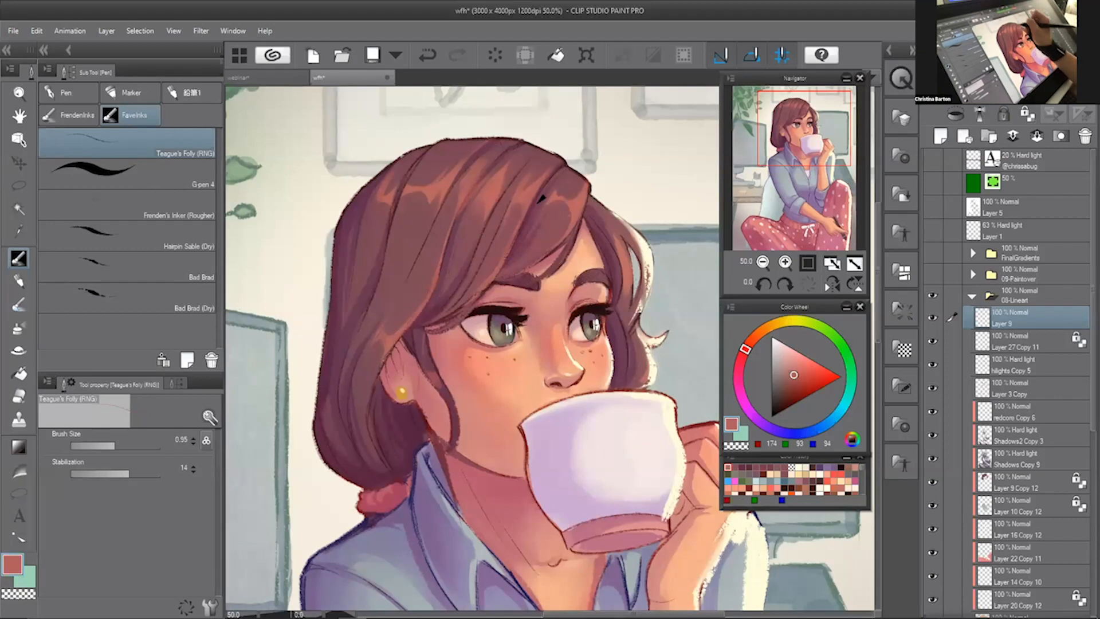
# - Sample the dark plum hair shadow and draw loose flyaway strands along the outer back edge of the hair
pyautogui.keyDown('alt'); pyautogui.click(352, 213); pyautogui.keyUp('alt')
pyautogui.keyDown('alt'); pyautogui.click(327, 370); pyautogui.keyUp('alt')
pyautogui.moveTo(322, 348); pyautogui.dragTo(310, 468)
pyautogui.hotkey('ctrl', 'z')
pyautogui.moveTo(325, 379); pyautogui.dragTo(314, 477)
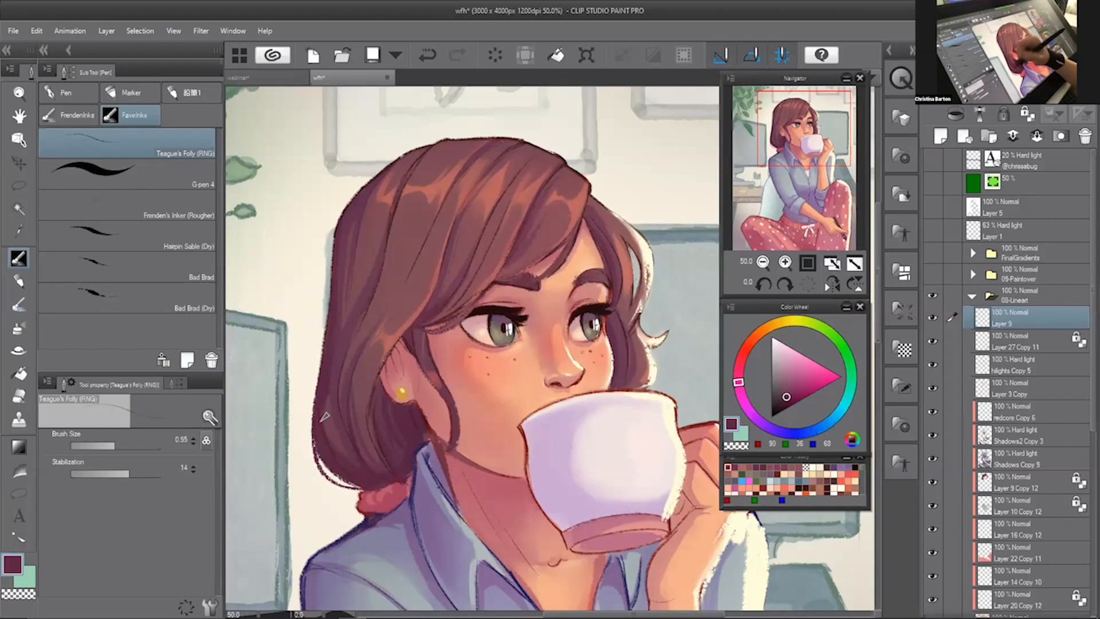
pyautogui.moveTo(333, 235); pyautogui.dragTo(329, 301)
pyautogui.hotkey('ctrl', 'z')
pyautogui.moveTo(334, 228); pyautogui.dragTo(329, 299)
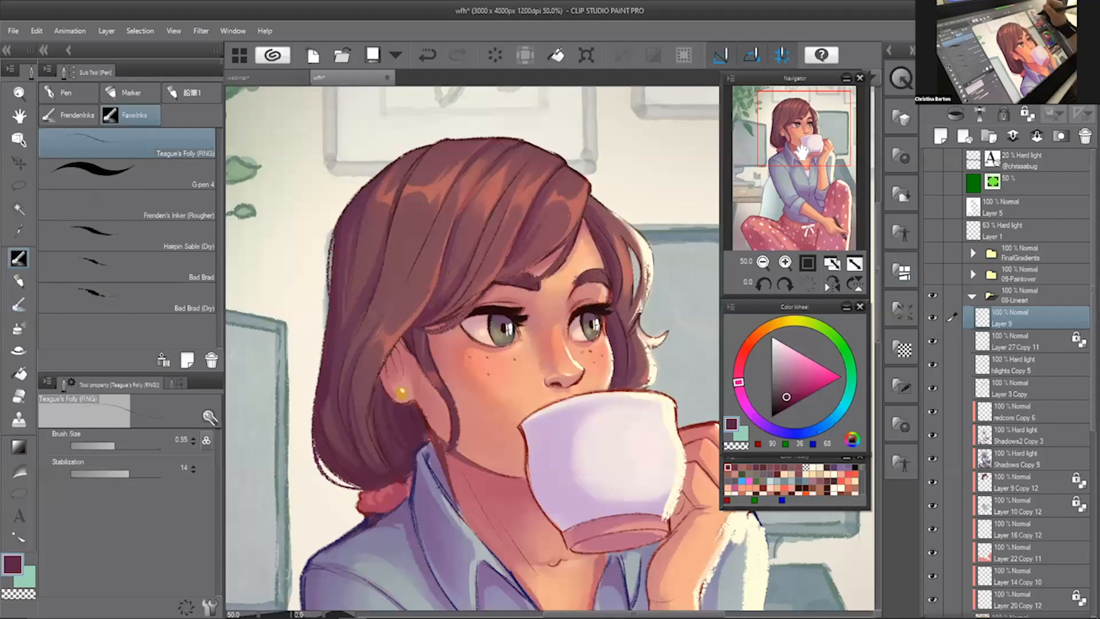
# - Sample orange-red and muted mauve hair tones and draw thin strands in the hair behind the ear, undoing an unwanted stroke
pyautogui.moveTo(799, 139); pyautogui.dragTo(798, 146)
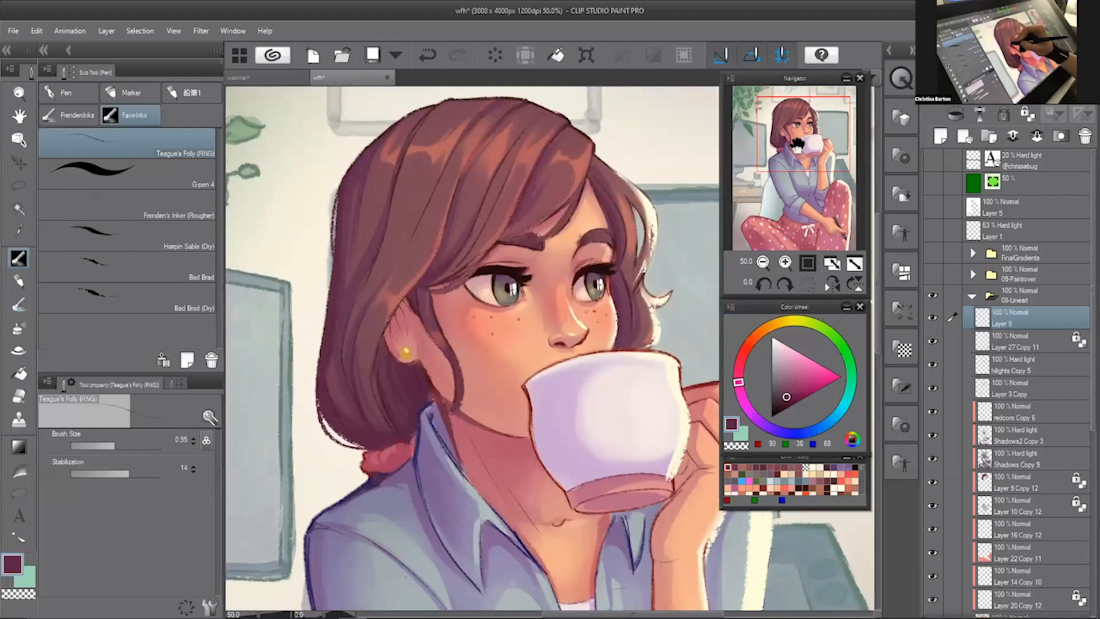
pyautogui.keyDown('alt'); pyautogui.click(378, 359); pyautogui.keyUp('alt')
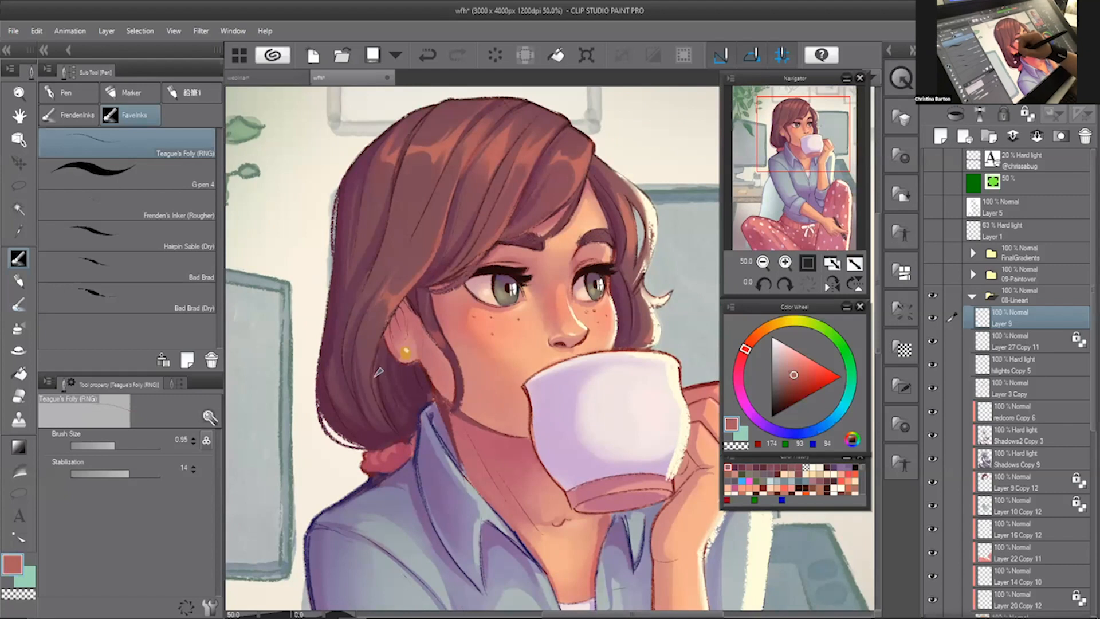
pyautogui.hotkey('ctrl', 'z')
pyautogui.moveTo(384, 331); pyautogui.dragTo(373, 372)
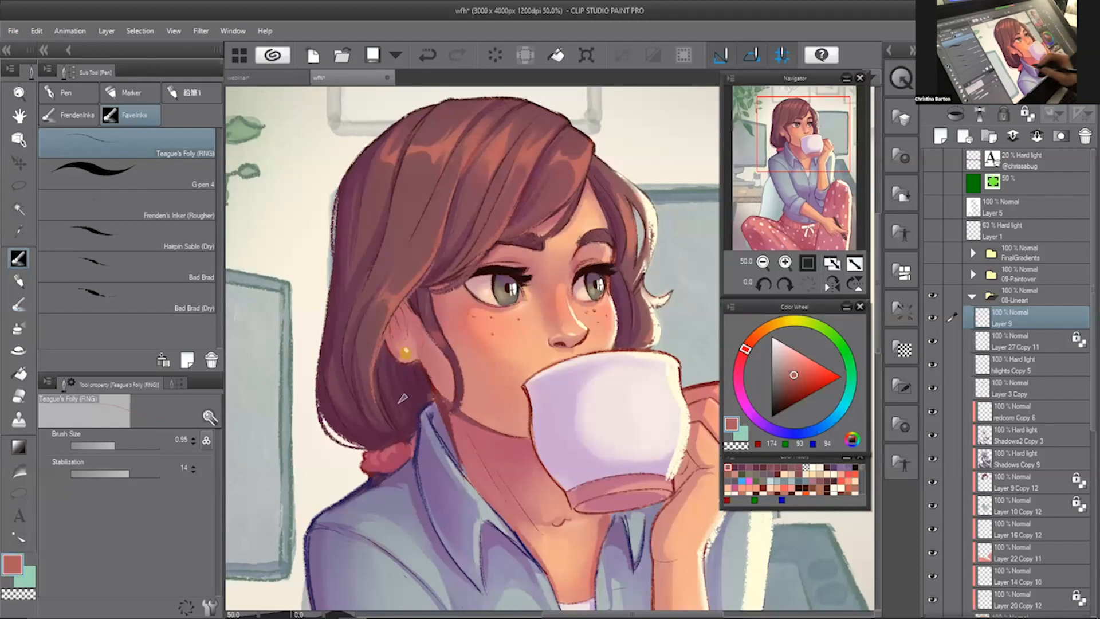
pyautogui.keyDown('alt'); pyautogui.click(379, 329); pyautogui.keyUp('alt')
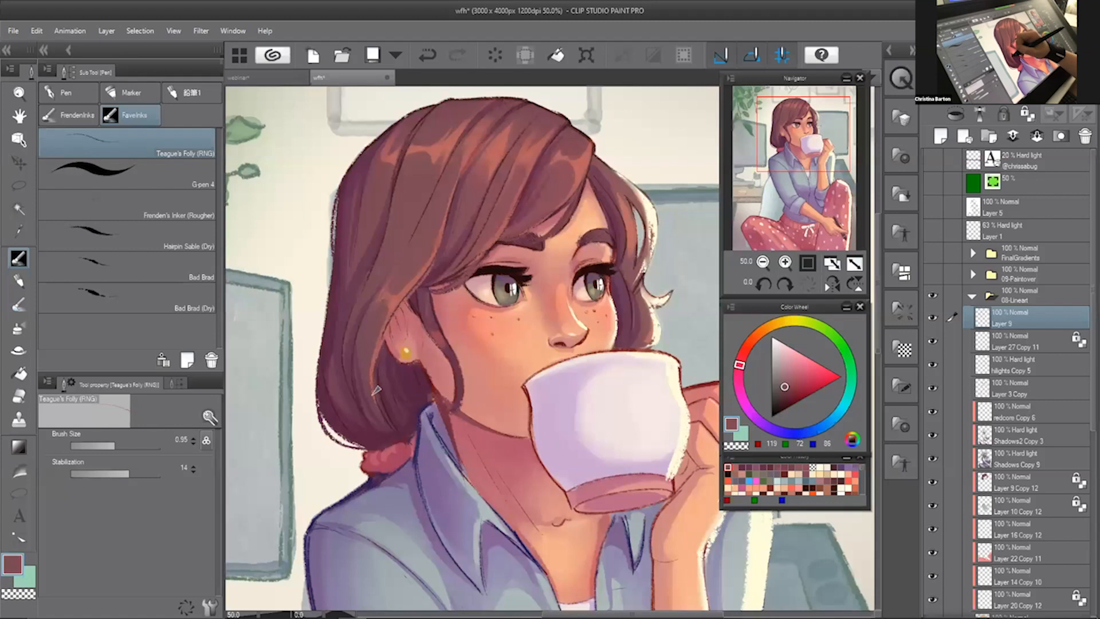
# - Toggle the visibility of Layer 9 to compare the illustration with and without the rim light and loose hair strands
pyautogui.click(934, 320)
pyautogui.click(934, 319)
pyautogui.click(935, 319)
pyautogui.click(934, 320)
pyautogui.click(934, 319)
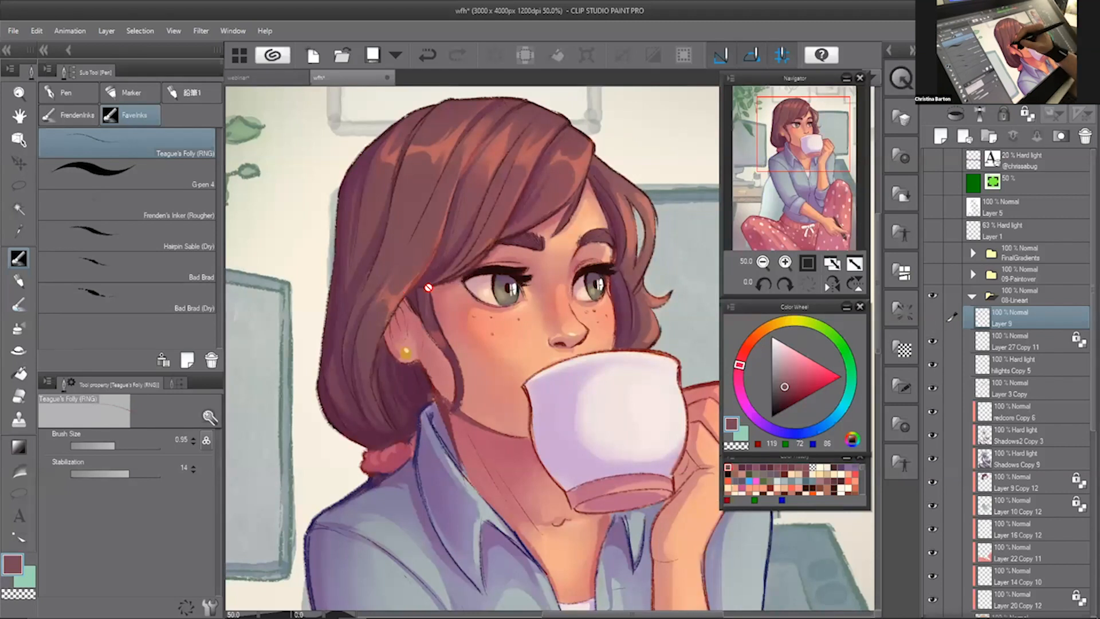
pyautogui.click(933, 320)
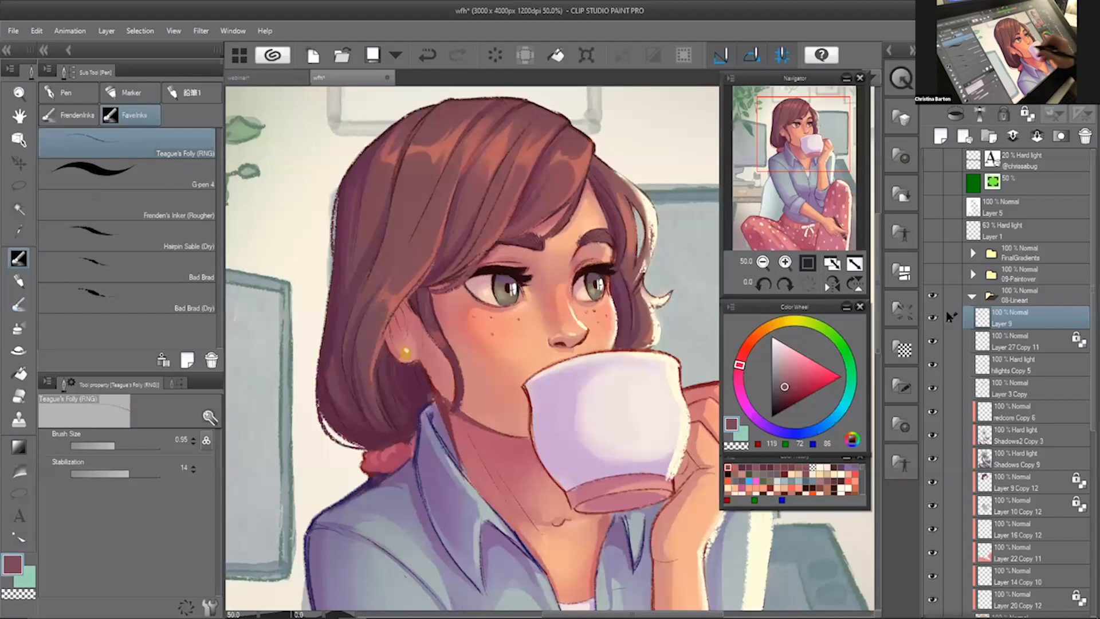
# - Sample orange-red hair highlights and try thin strands above the ear and across the front of the fringe, undoing and redrawing strokes
pyautogui.keyDown('alt'); pyautogui.click(407, 292); pyautogui.keyUp('alt')
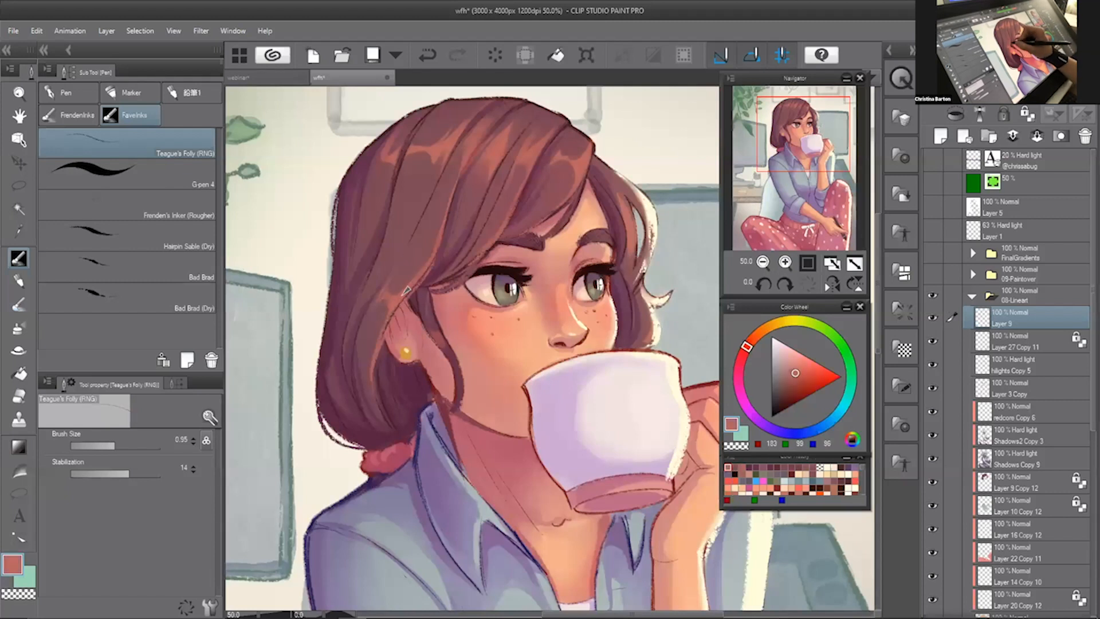
pyautogui.hotkey('ctrl', 'z')
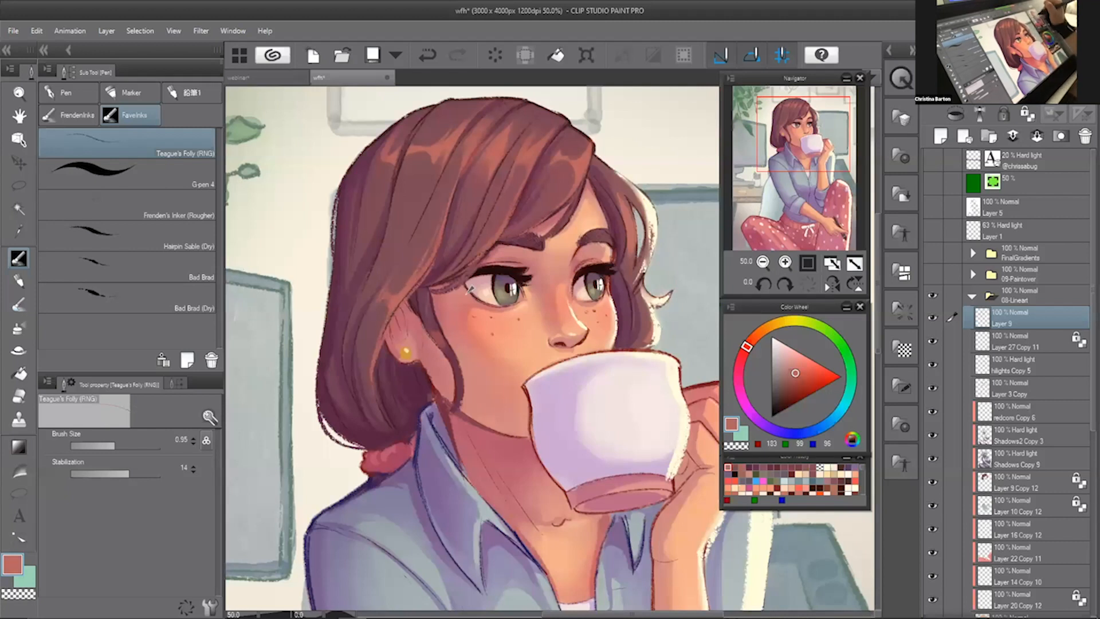
pyautogui.click(763, 263)
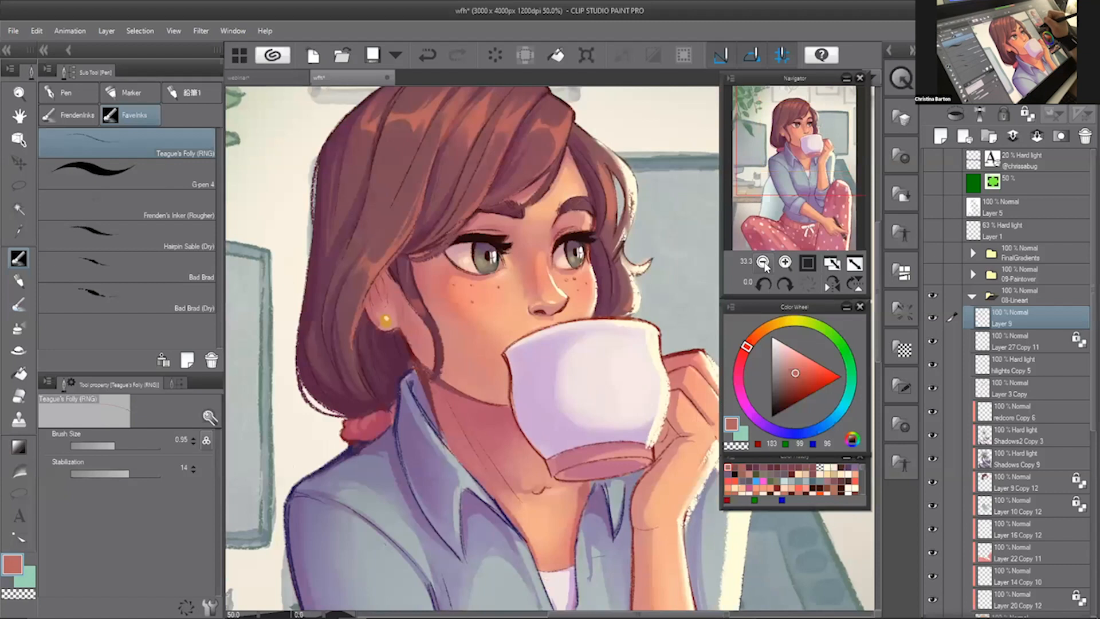
pyautogui.click(765, 264)
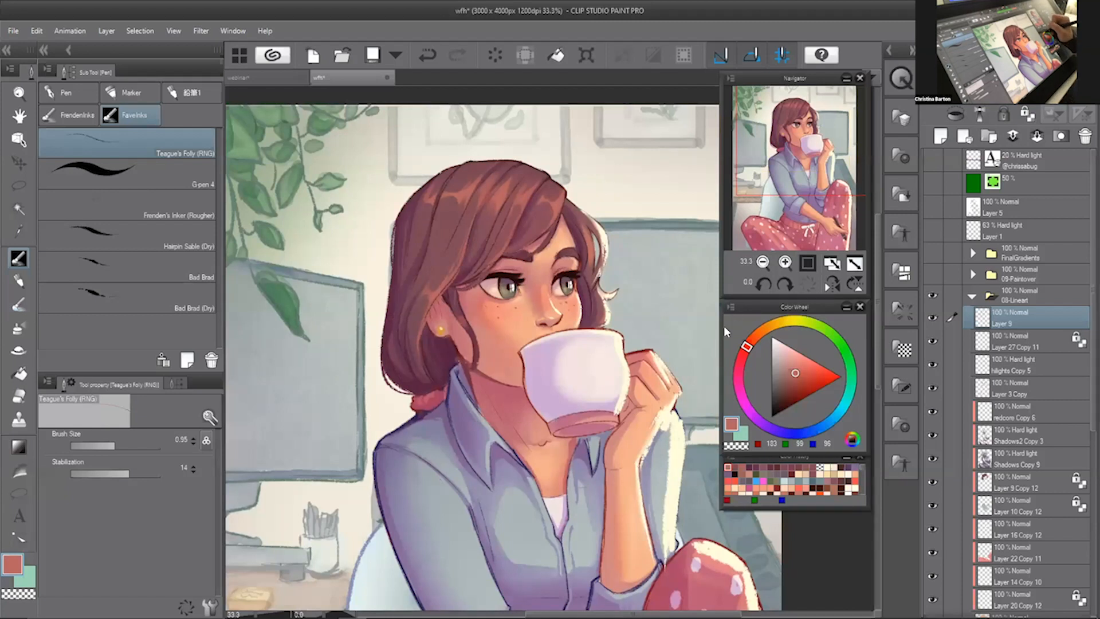
pyautogui.click(763, 264)
pyautogui.click(785, 263)
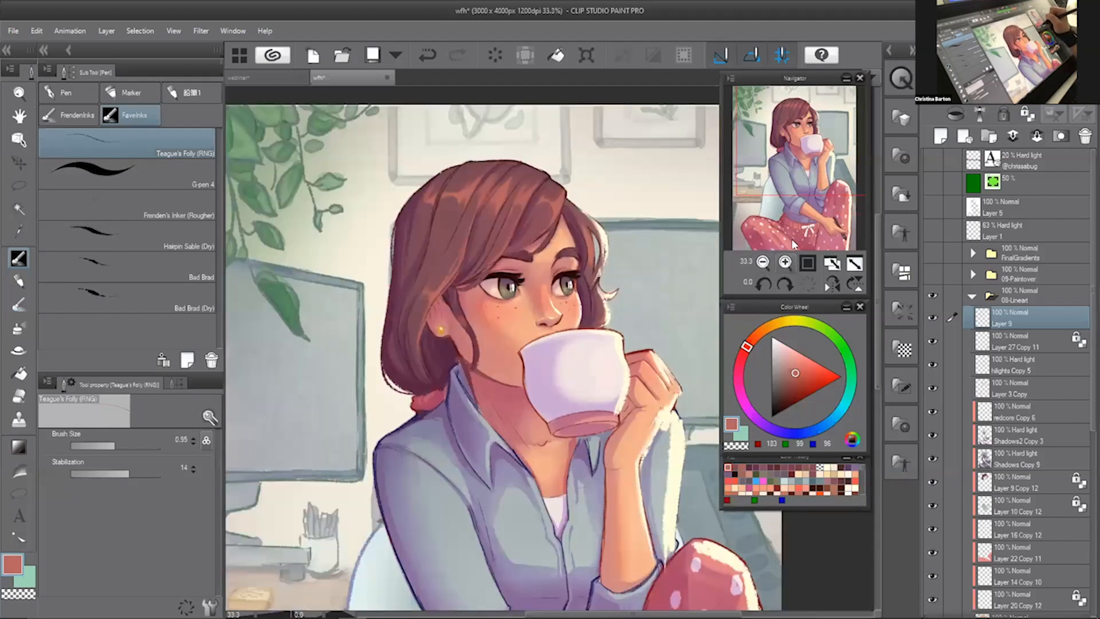
pyautogui.click(785, 263)
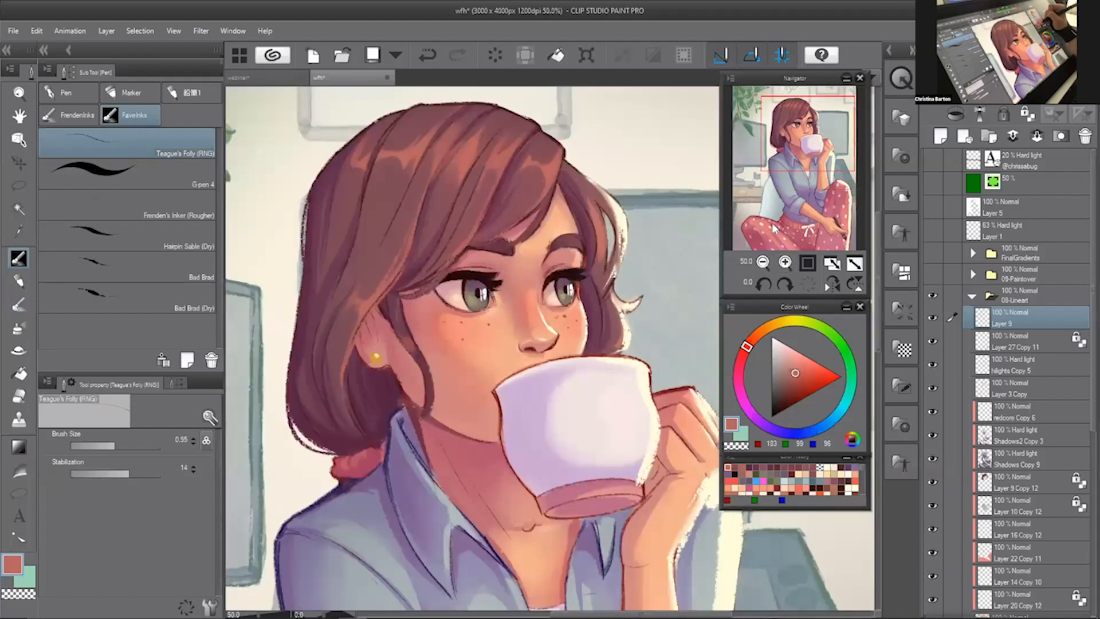
pyautogui.keyDown('alt'); pyautogui.click(555, 169); pyautogui.keyUp('alt')
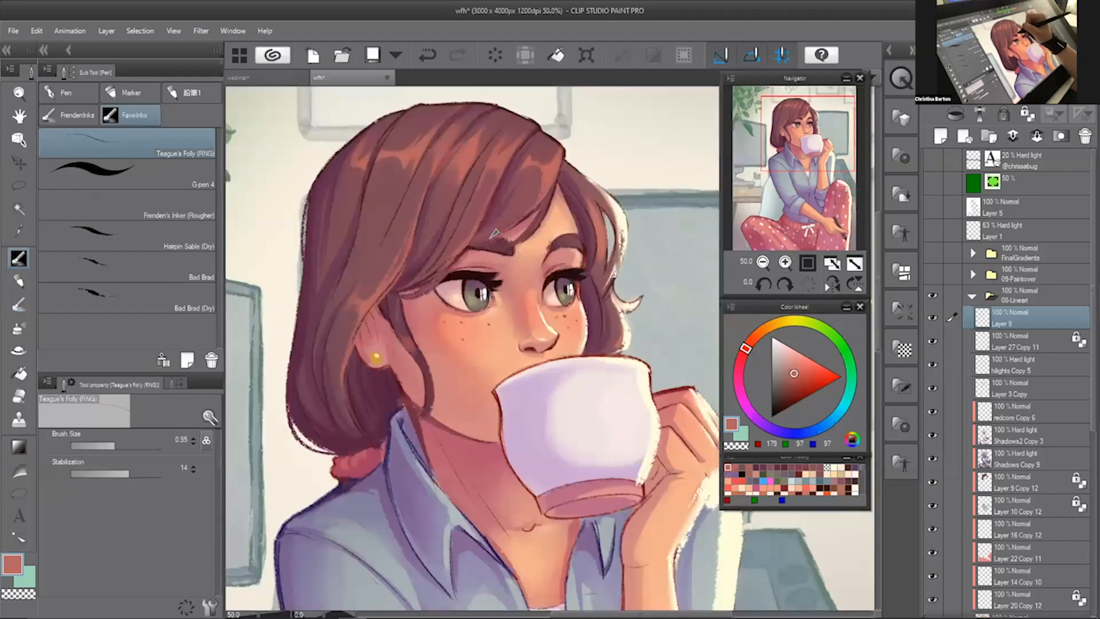
pyautogui.hotkey('ctrl', 'z')
pyautogui.moveTo(541, 166); pyautogui.dragTo(532, 202)
pyautogui.hotkey('ctrl', 'z')
pyautogui.hotkey('ctrl', 'y')
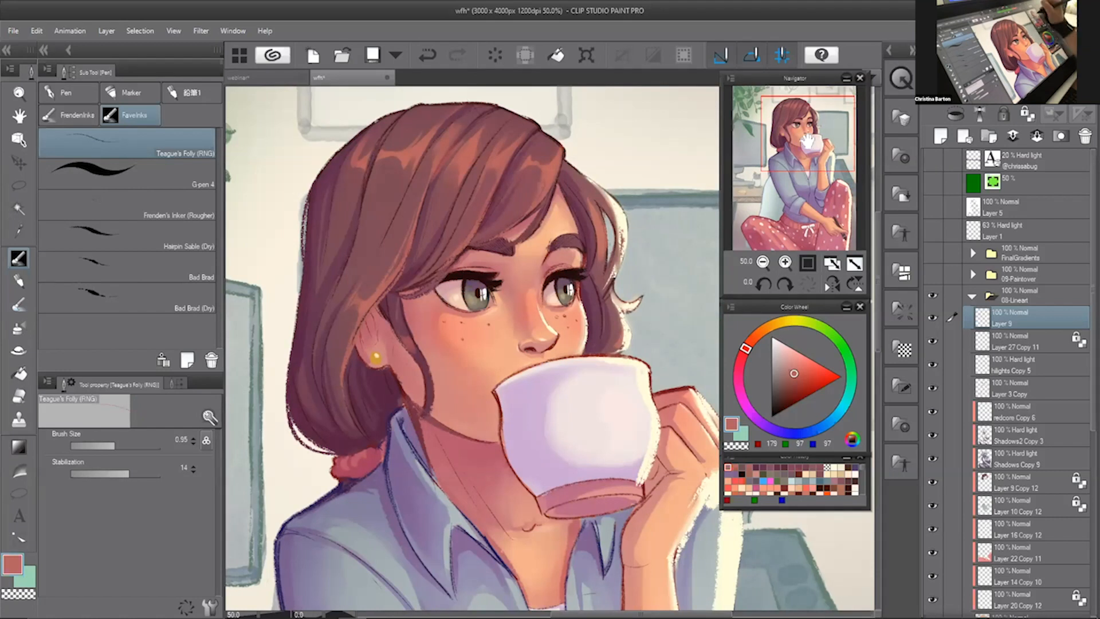
# - Sample mauve-brown and orange-red tones from the crown and draw fine pen strands along the top of the hair
pyautogui.hotkey('ctrl', '-')
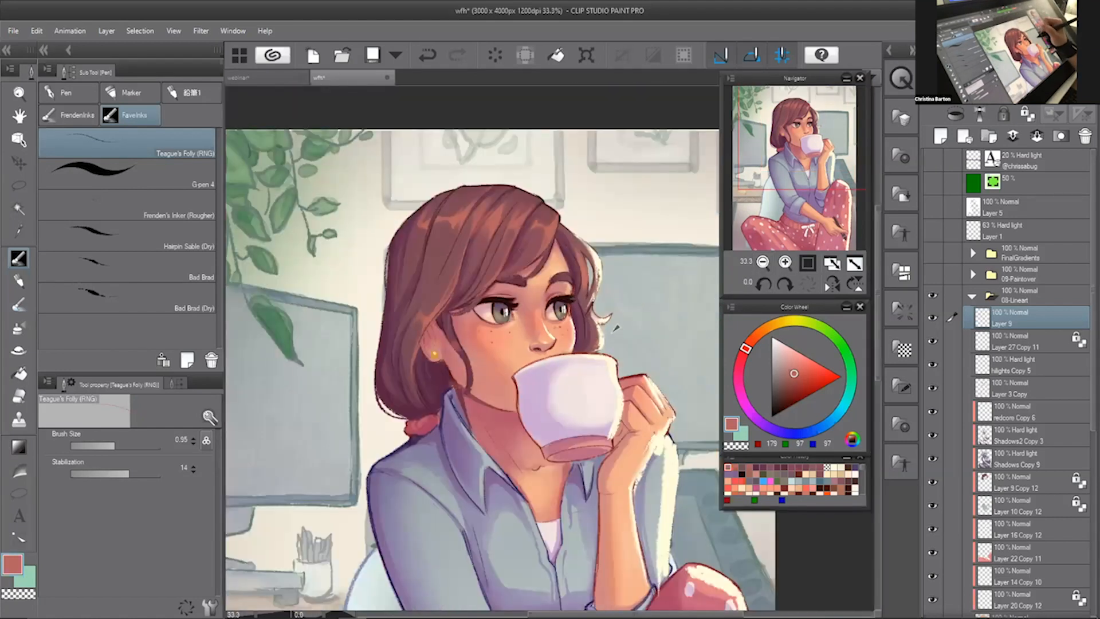
pyautogui.moveTo(790, 179)
pyautogui.mouseDown()
pyautogui.moveTo(786, 206)
pyautogui.moveTo(795, 198)
pyautogui.mouseUp()
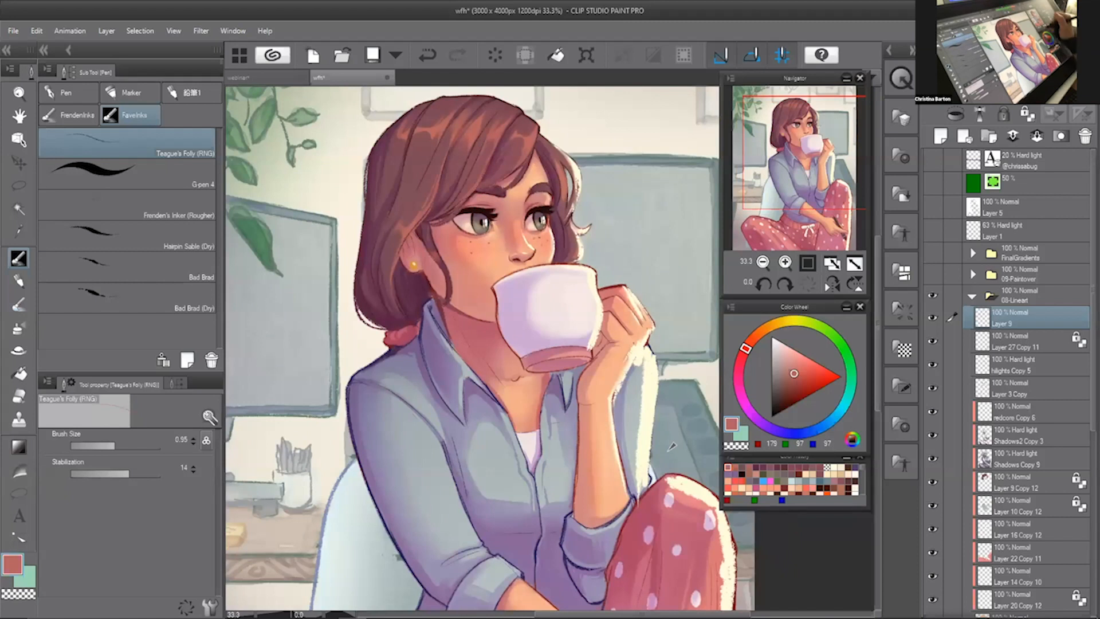
pyautogui.hotkey('ctrl', '-')
pyautogui.moveTo(810, 175)
pyautogui.mouseDown()
pyautogui.moveTo(810, 197)
pyautogui.moveTo(810, 176)
pyautogui.mouseUp()
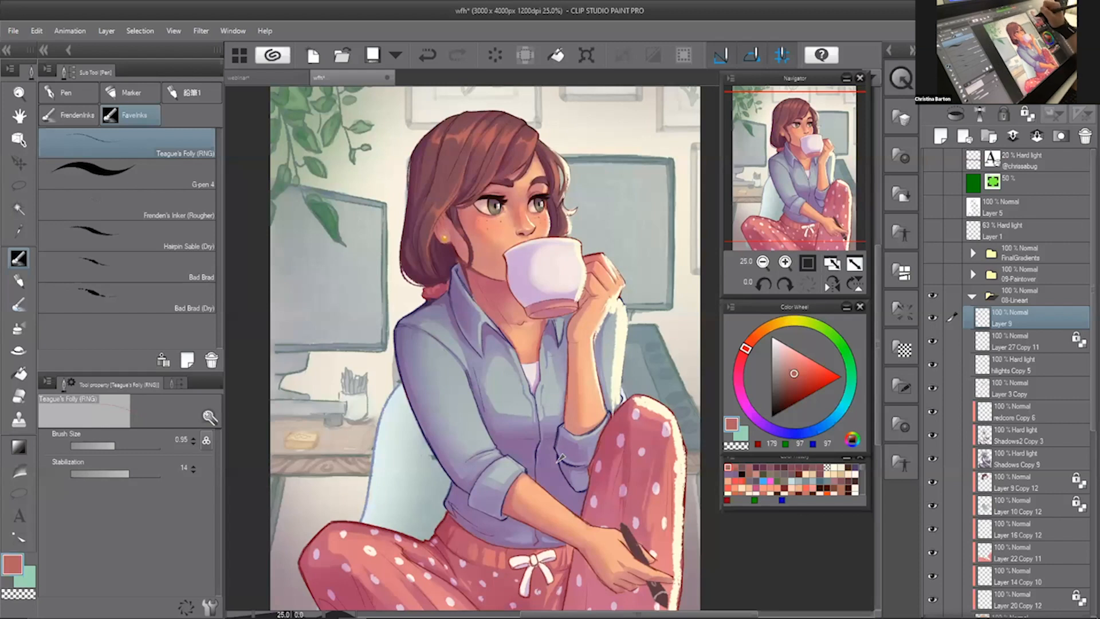
pyautogui.click(785, 262)
pyautogui.moveTo(808, 182); pyautogui.dragTo(810, 152)
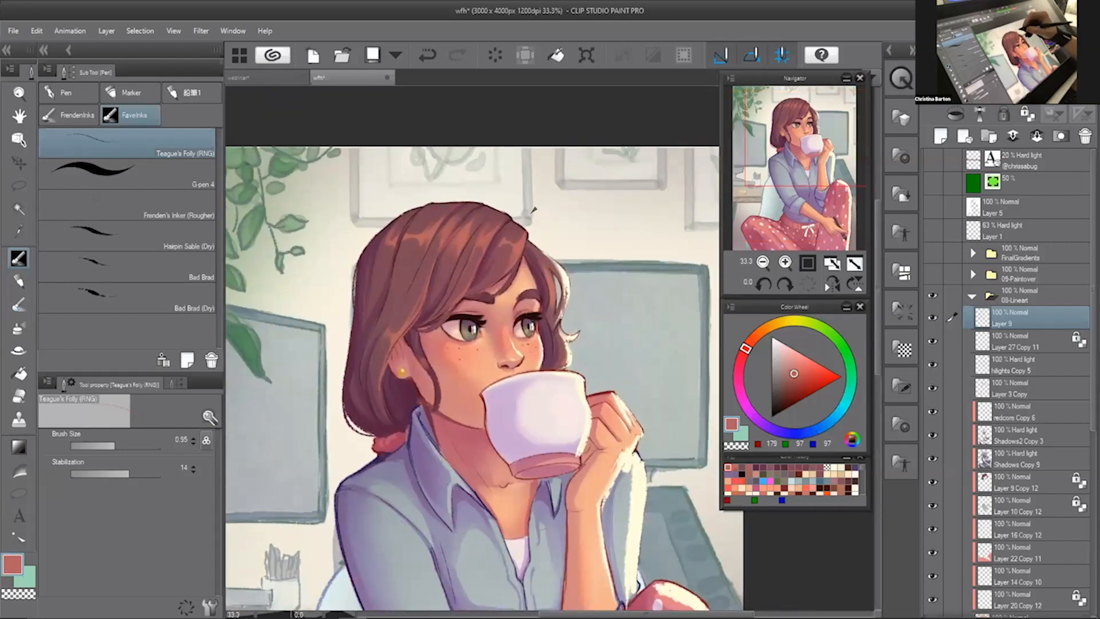
pyautogui.keyDown('alt'); pyautogui.click(507, 204); pyautogui.keyUp('alt')
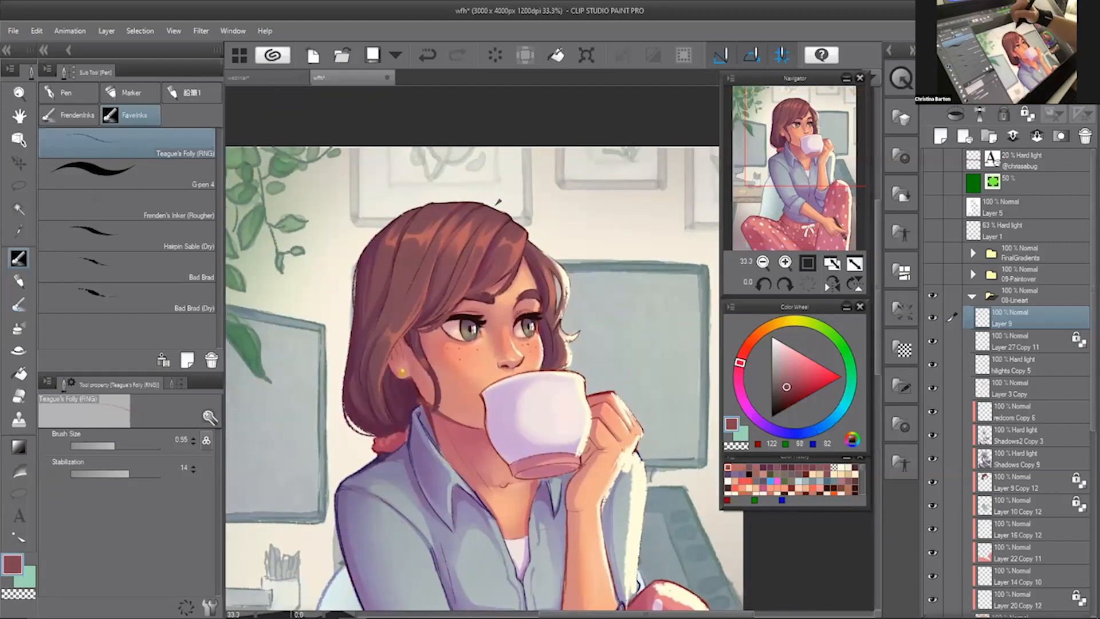
pyautogui.keyDown('alt'); pyautogui.click(490, 202); pyautogui.keyUp('alt')
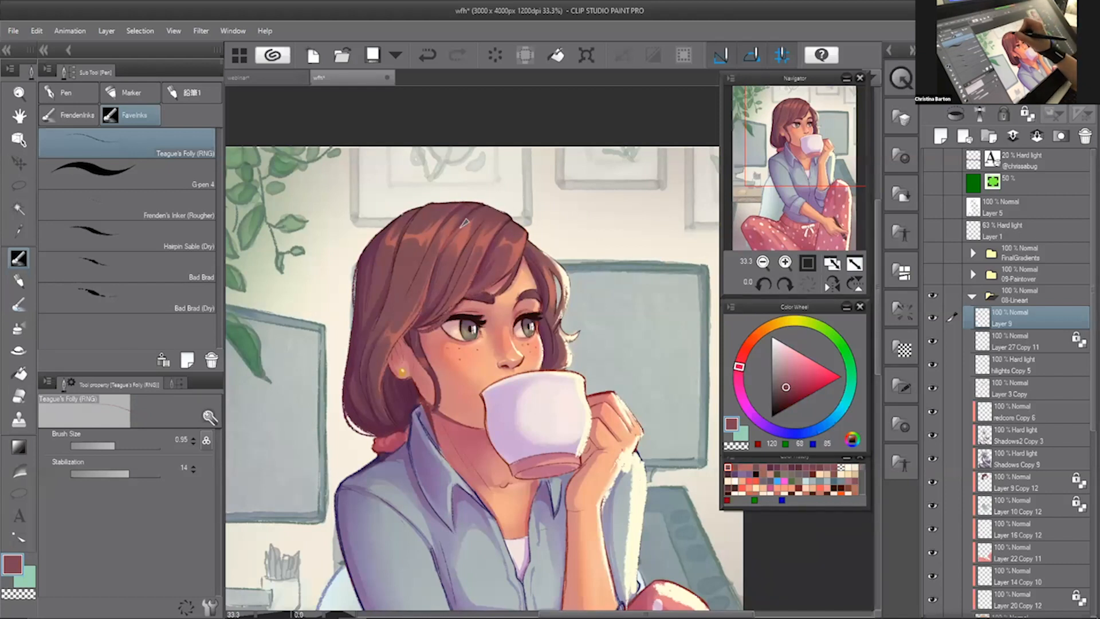
pyautogui.keyDown('alt'); pyautogui.click(470, 205); pyautogui.keyUp('alt')
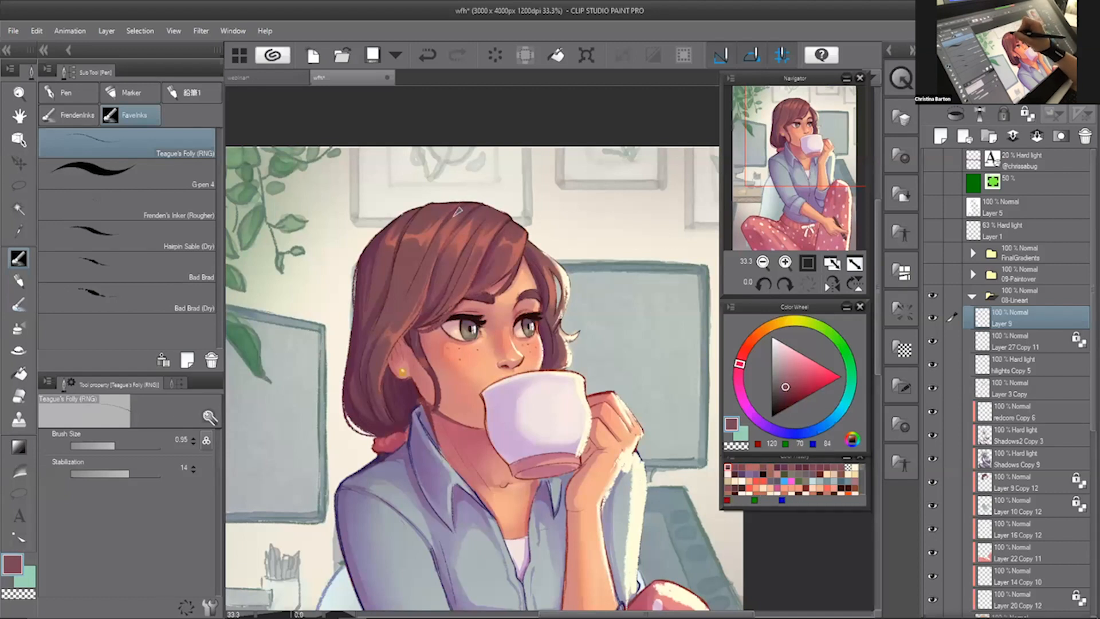
pyautogui.keyDown('alt'); pyautogui.click(451, 213); pyautogui.keyUp('alt')
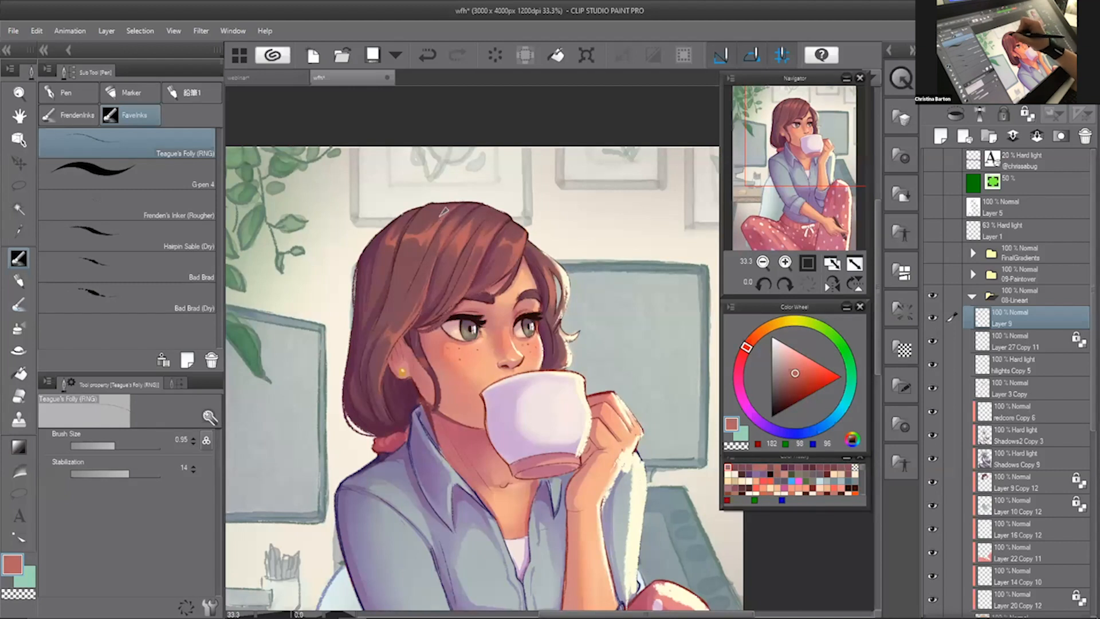
# - Undo the unwanted crown strokes and redraw a fine flyaway strand along the top hair outline in a sampled mauve tone
pyautogui.hotkey('ctrl', 'z')
pyautogui.moveTo(463, 200); pyautogui.dragTo(511, 210)
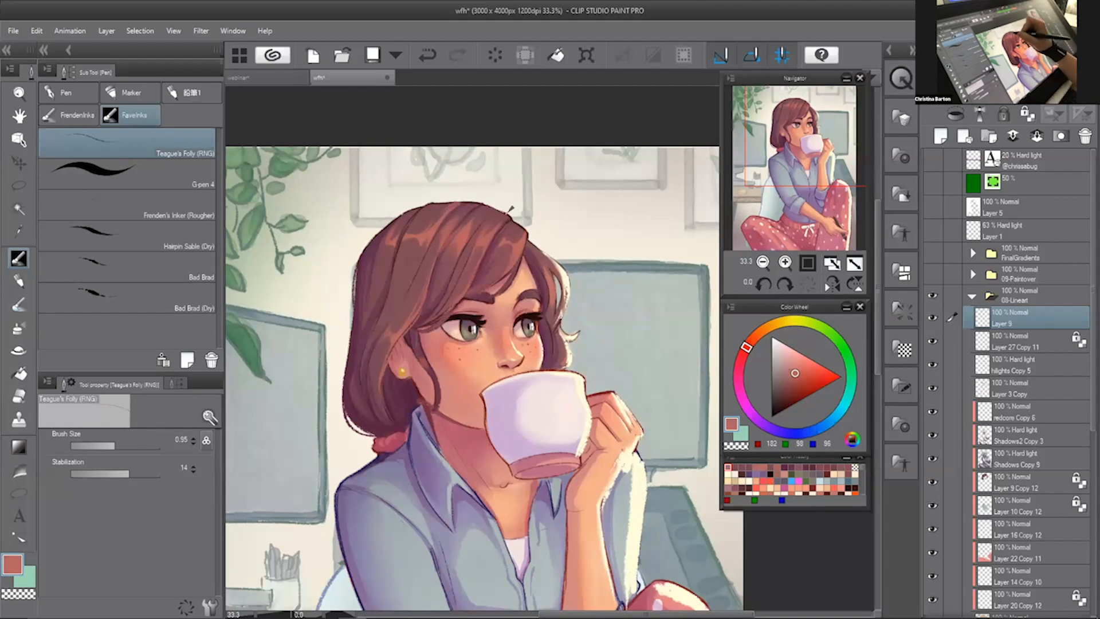
pyautogui.hotkey('ctrl', 'z')
pyautogui.keyDown('alt'); pyautogui.click(455, 196); pyautogui.keyUp('alt')
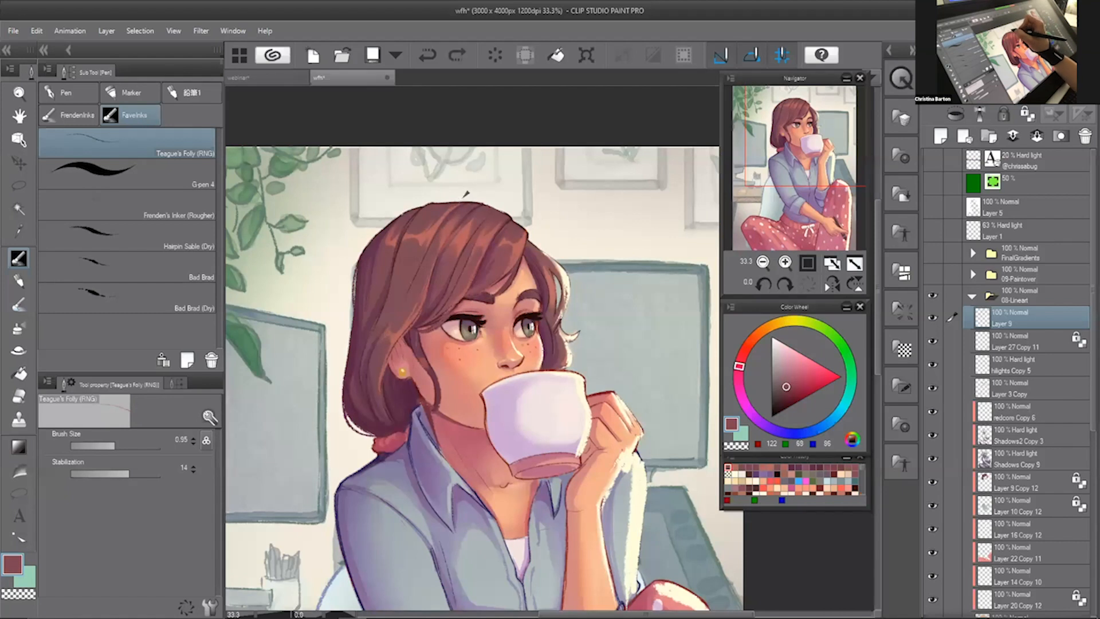
pyautogui.keyDown('alt'); pyautogui.click(450, 198); pyautogui.keyUp('alt')
pyautogui.moveTo(439, 202); pyautogui.dragTo(460, 201)
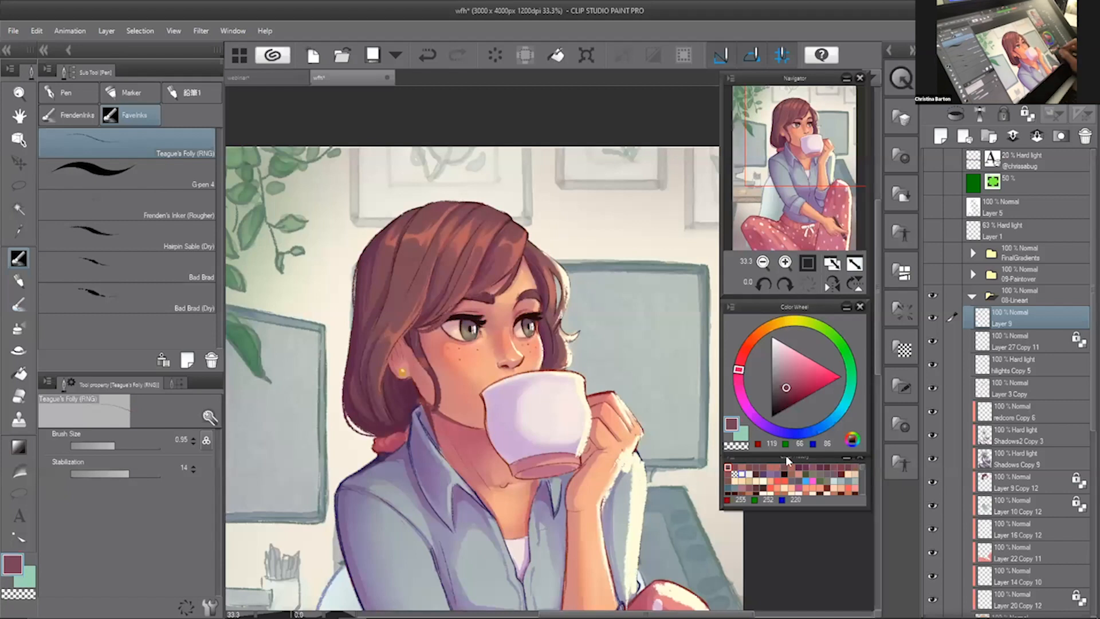
# - Sample dark plum shadow tones from the hair and add thin strands in the side hair and the lock beside the far eye
pyautogui.keyDown('alt'); pyautogui.click(405, 243); pyautogui.keyUp('alt')
pyautogui.keyDown('alt'); pyautogui.click(382, 308); pyautogui.keyUp('alt')
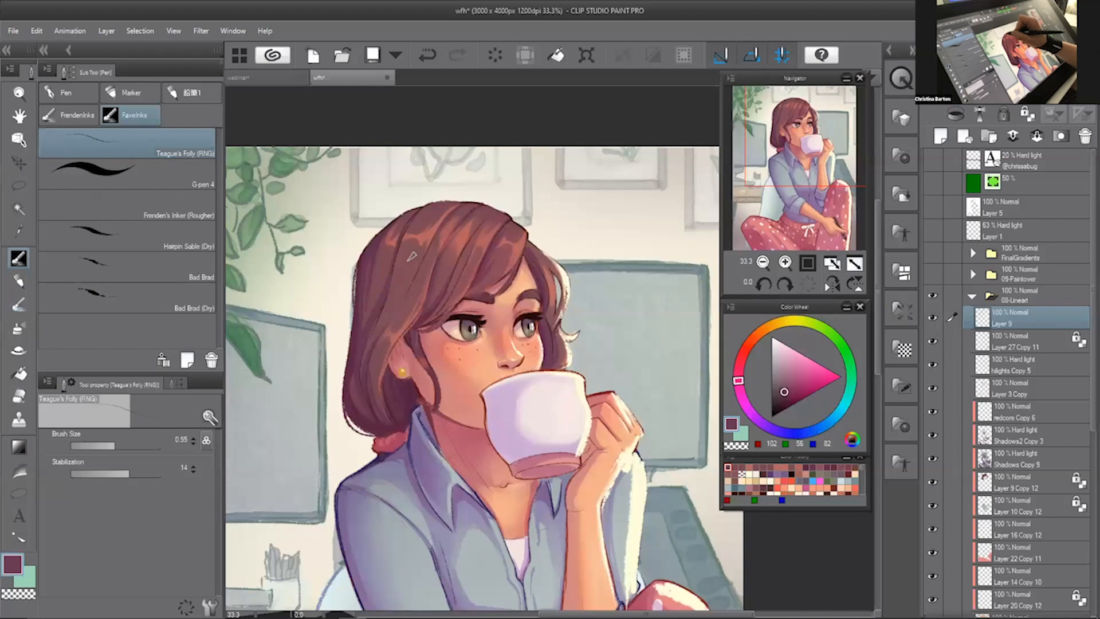
pyautogui.scroll(-2, 509, 522)
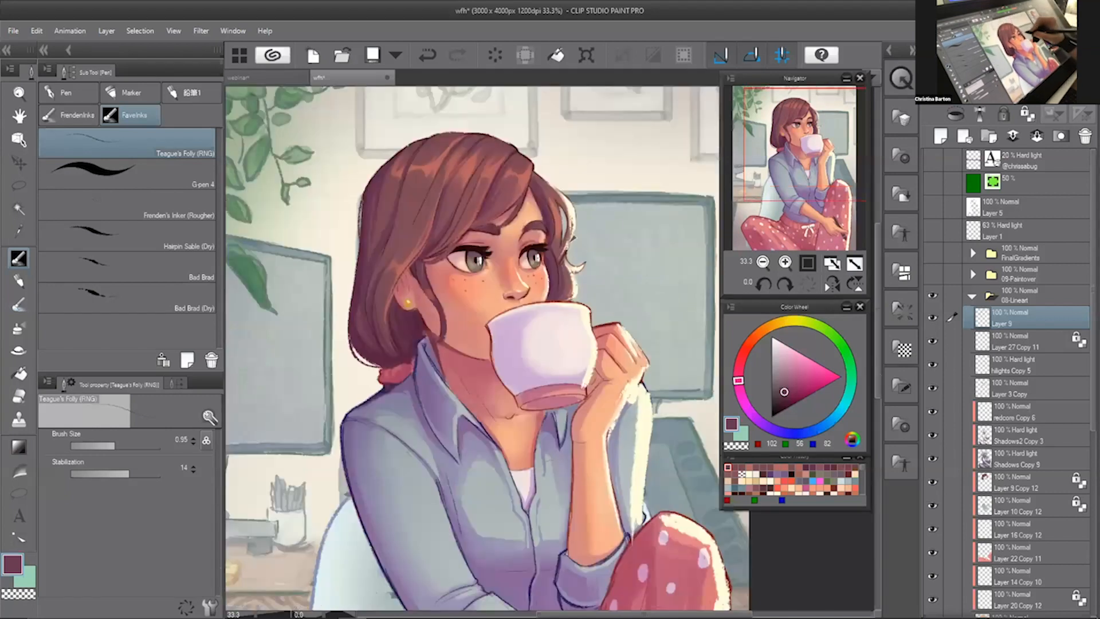
pyautogui.keyDown('alt'); pyautogui.click(551, 210); pyautogui.keyUp('alt')
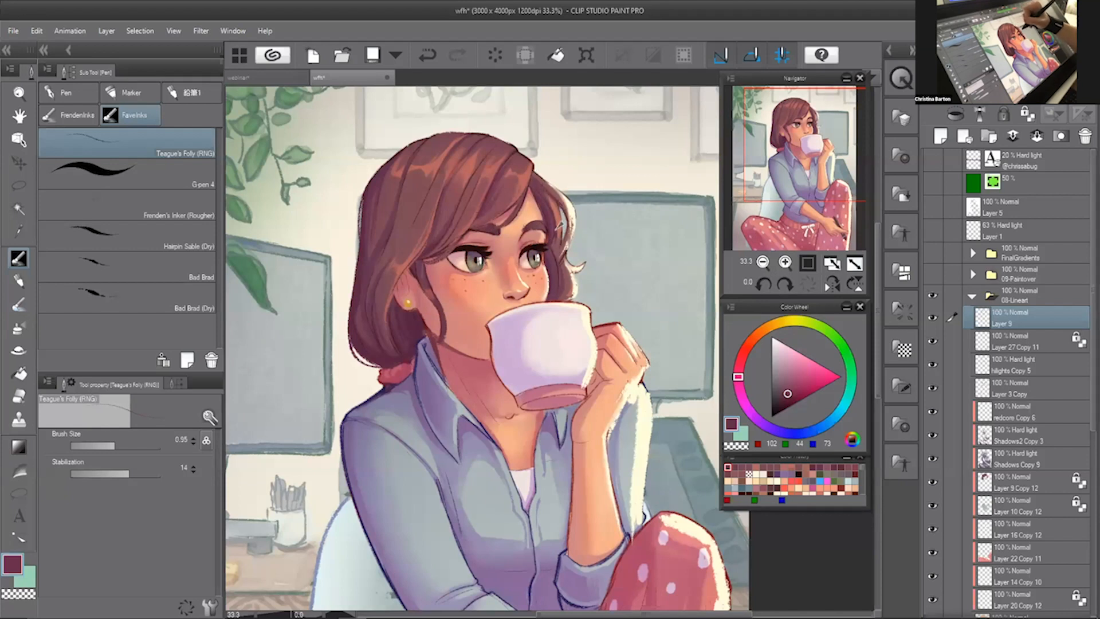
# - View the whole figure and toggle the visibility of Layer 9 to compare the result with and without the added details
pyautogui.moveTo(806, 175); pyautogui.dragTo(791, 220)
pyautogui.click(763, 263)
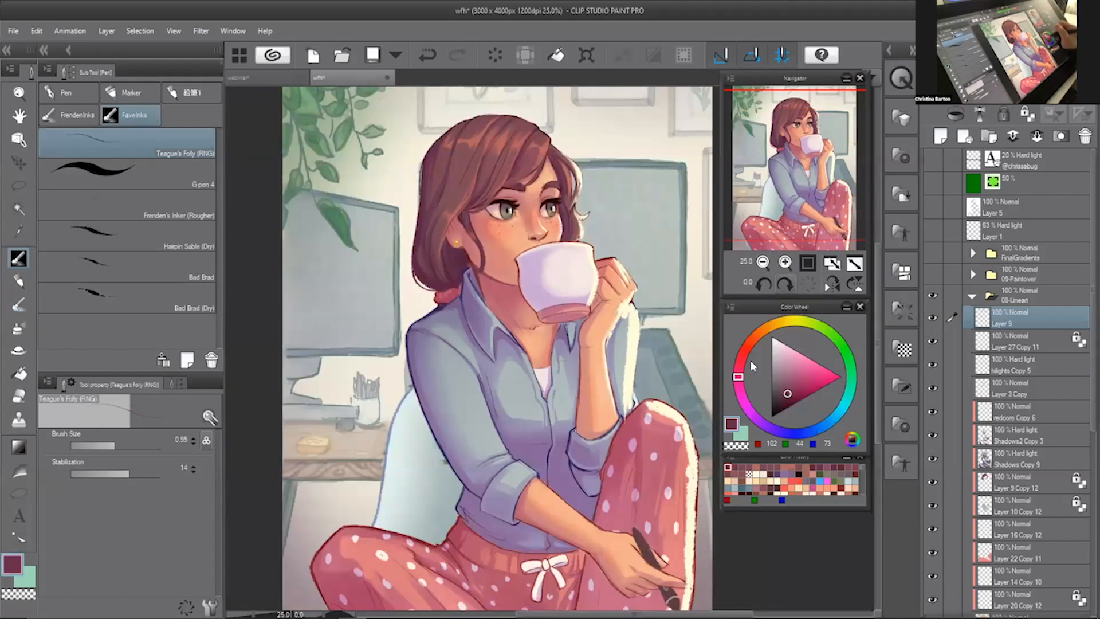
pyautogui.click(933, 319)
pyautogui.click(933, 319)
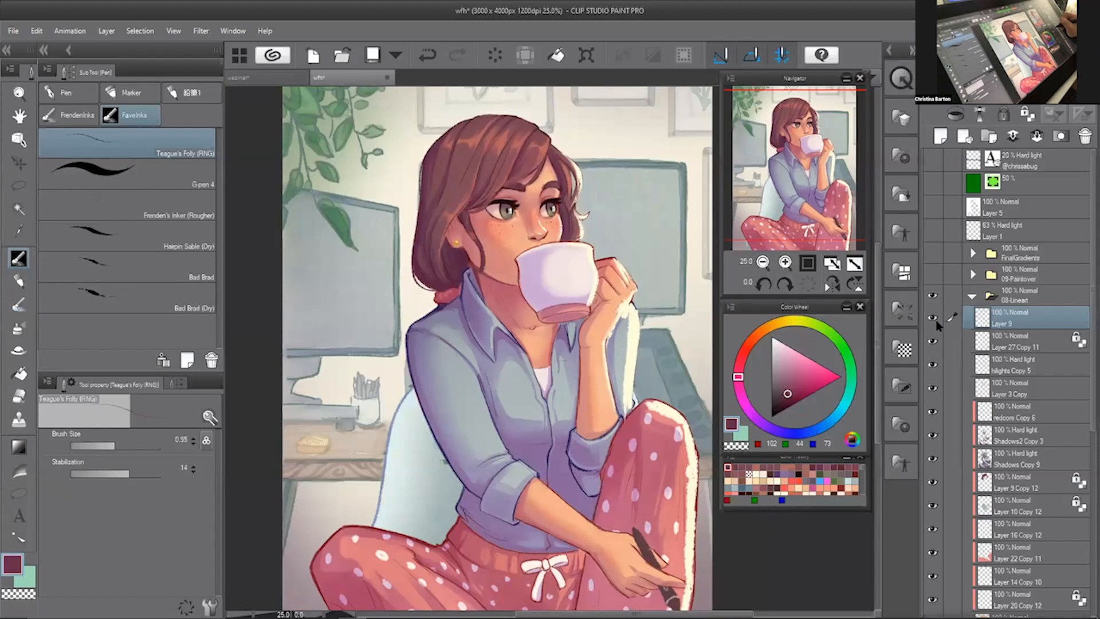
pyautogui.click(933, 318)
pyautogui.click(933, 318)
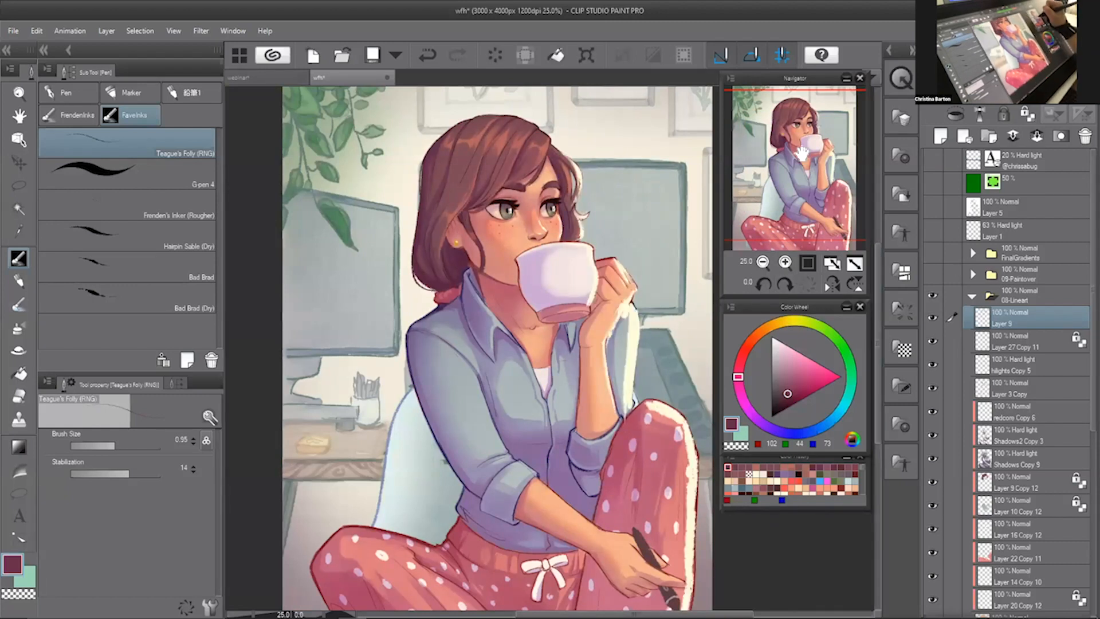
# - Soften and thin the cream rim light along the outer edge of the raised leg using the Watercolor brush with transparent colour
pyautogui.moveTo(802, 153); pyautogui.dragTo(814, 169)
pyautogui.press('b')
pyautogui.press('c')
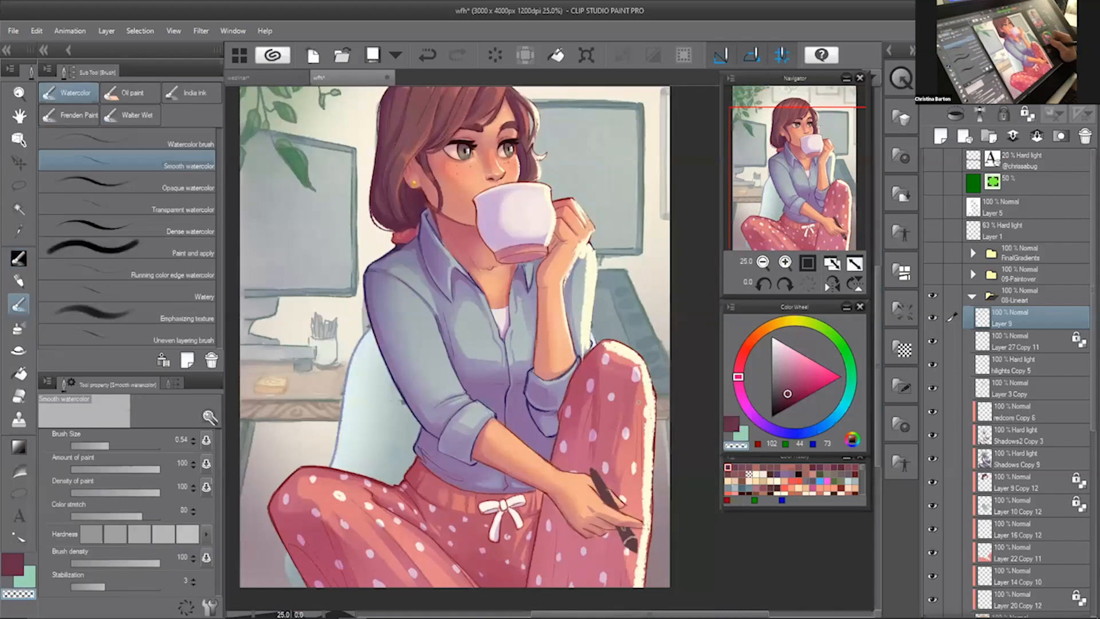
pyautogui.moveTo(642, 450); pyautogui.dragTo(658, 449)
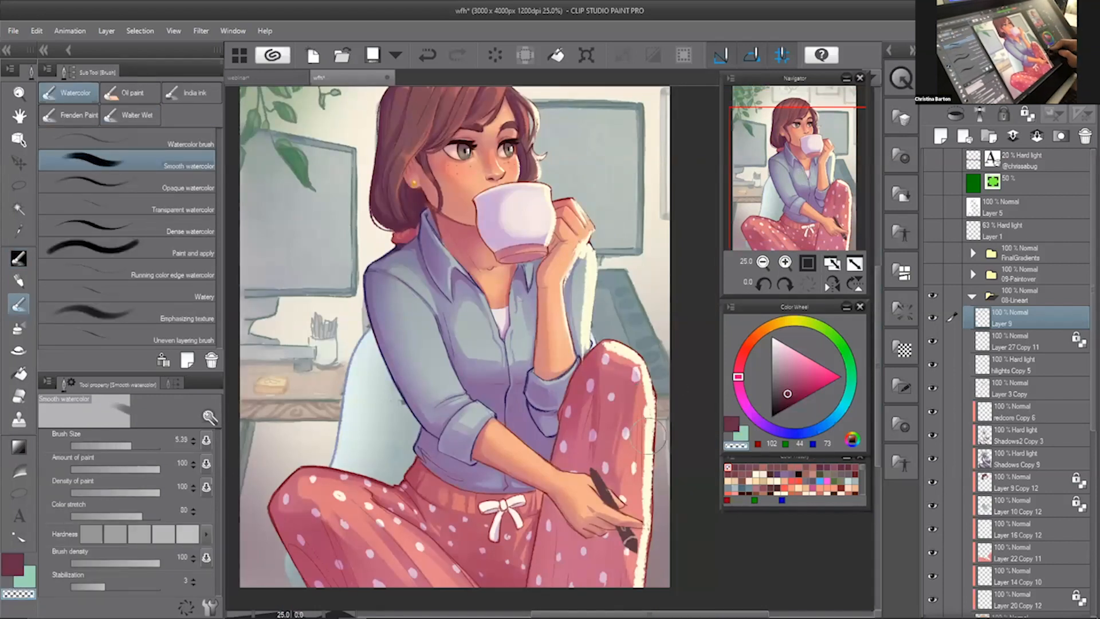
pyautogui.click(184, 141)
pyautogui.moveTo(644, 369)
pyautogui.mouseDown()
pyautogui.moveTo(640, 445)
pyautogui.moveTo(639, 373)
pyautogui.moveTo(649, 504)
pyautogui.mouseUp()
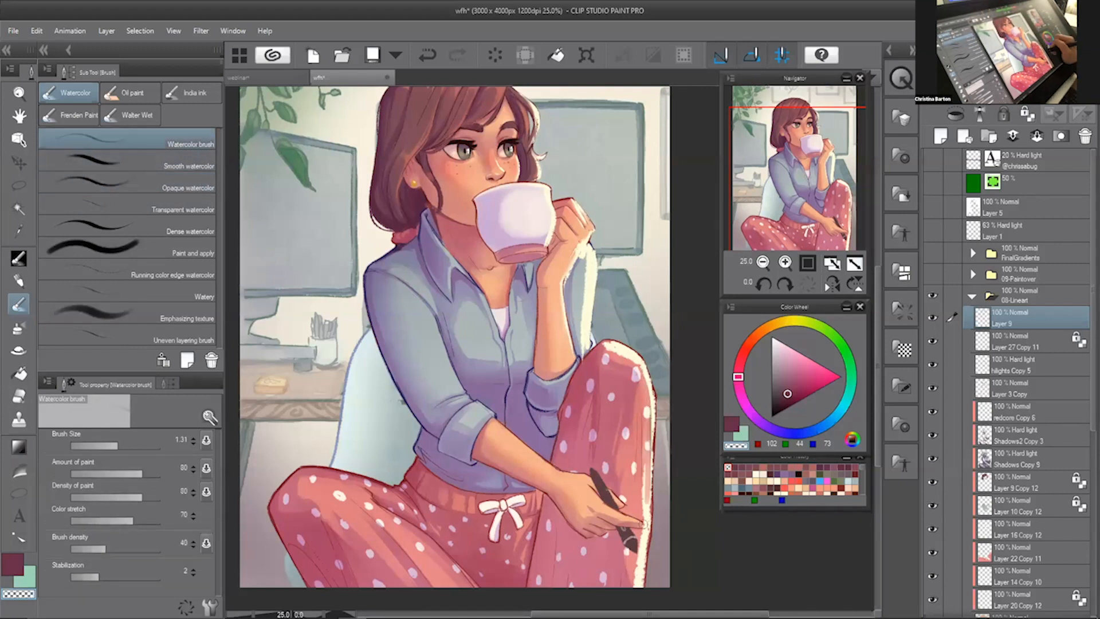
pyautogui.moveTo(645, 389); pyautogui.dragTo(646, 530)
pyautogui.moveTo(644, 476); pyautogui.dragTo(639, 576)
pyautogui.moveTo(643, 510); pyautogui.dragTo(630, 599)
pyautogui.moveTo(642, 538); pyautogui.dragTo(638, 581)
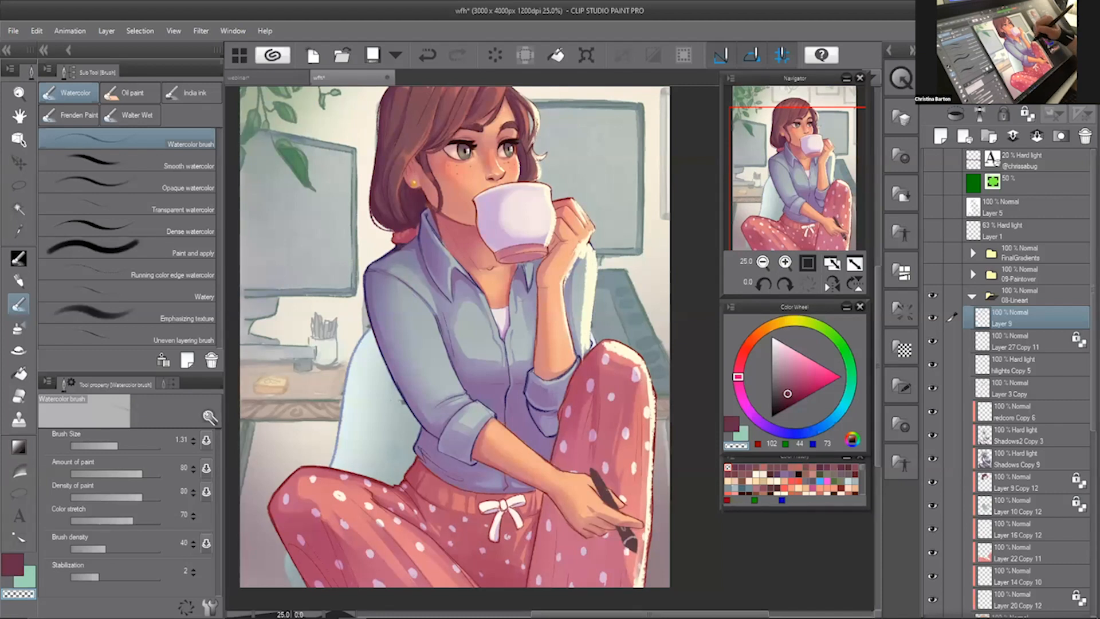
# - Trim the remaining cream rim light around the knee and down the outer shin of the raised leg
pyautogui.moveTo(636, 543); pyautogui.dragTo(636, 590)
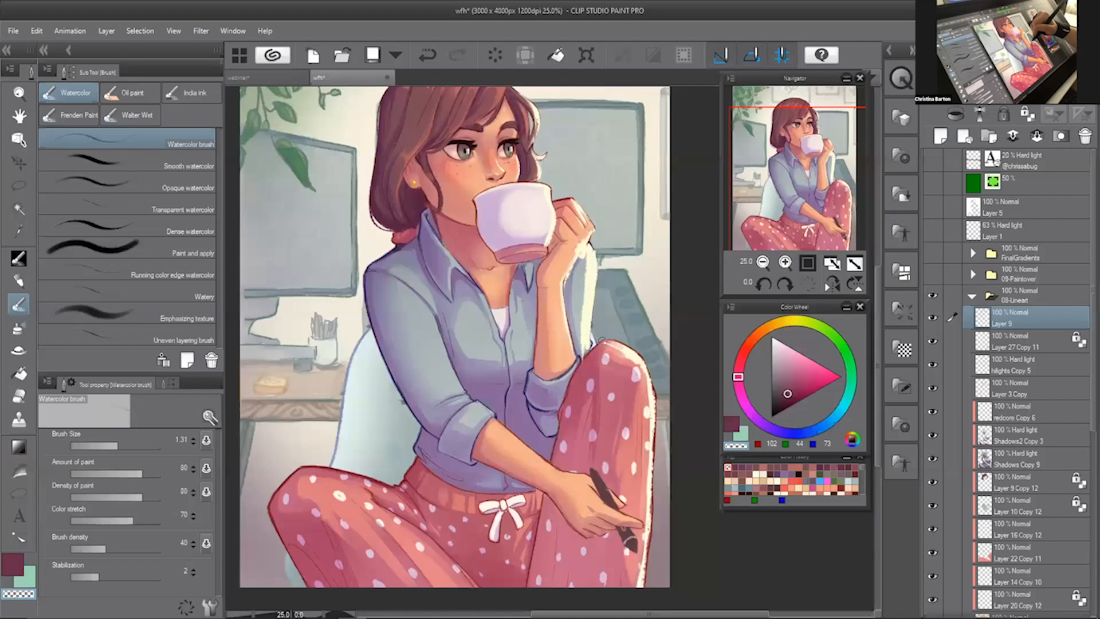
pyautogui.moveTo(619, 348); pyautogui.dragTo(654, 430)
pyautogui.moveTo(648, 381)
pyautogui.mouseDown()
pyautogui.moveTo(645, 530)
pyautogui.moveTo(651, 425)
pyautogui.moveTo(648, 467)
pyautogui.mouseUp()
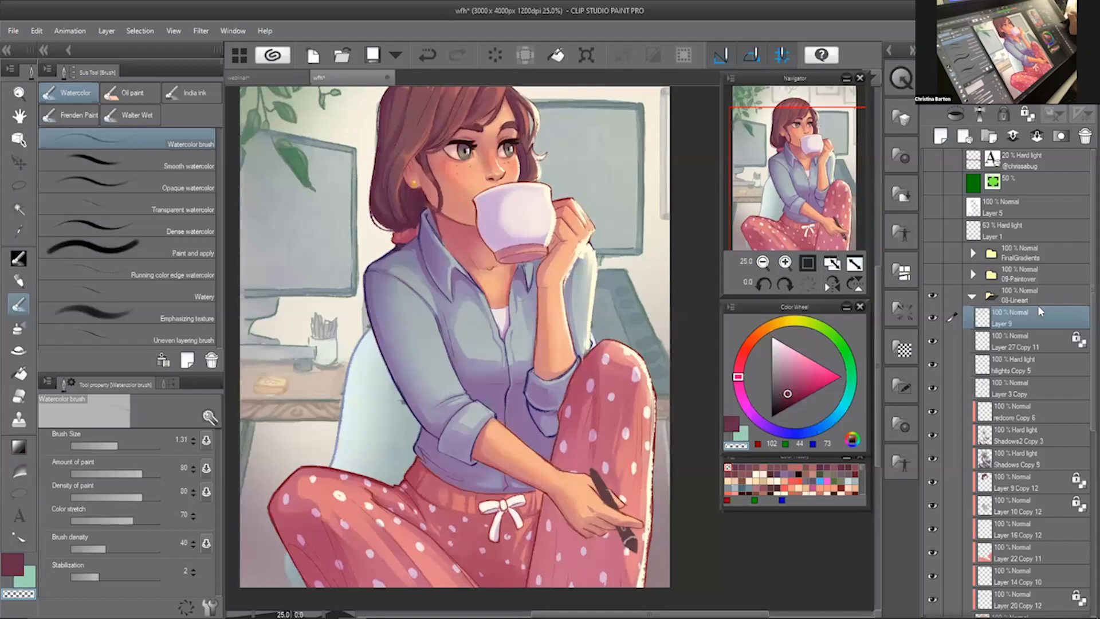
# - Collapse and hide the 08-Lineart folder, show the 09-Paintover folder, and bring the whole illustration into view
pyautogui.click(972, 296)
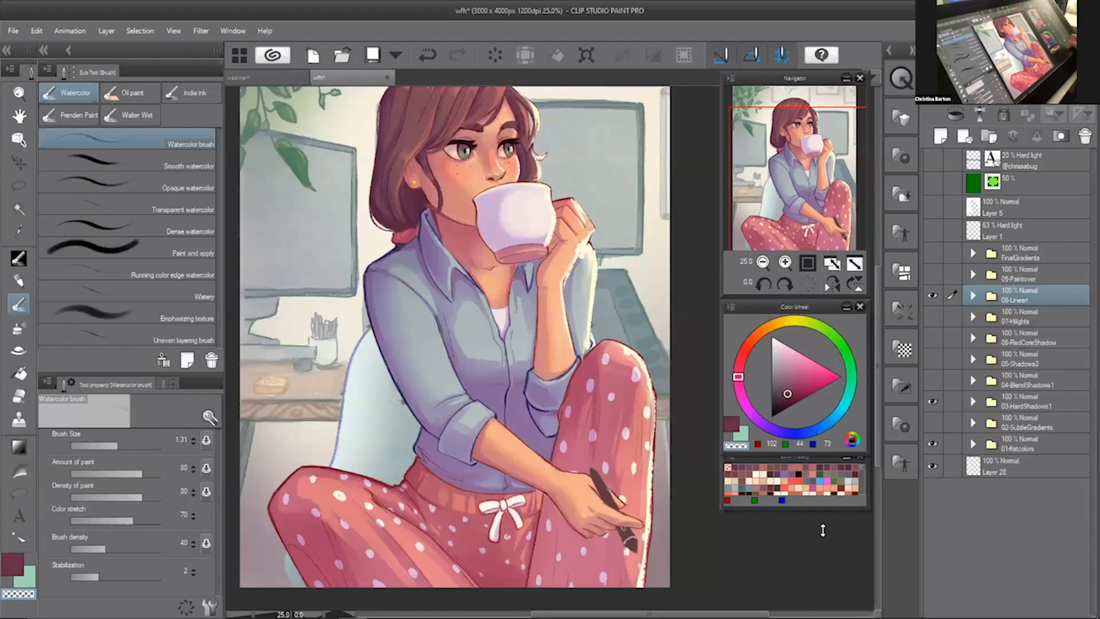
pyautogui.click(932, 295)
pyautogui.click(933, 274)
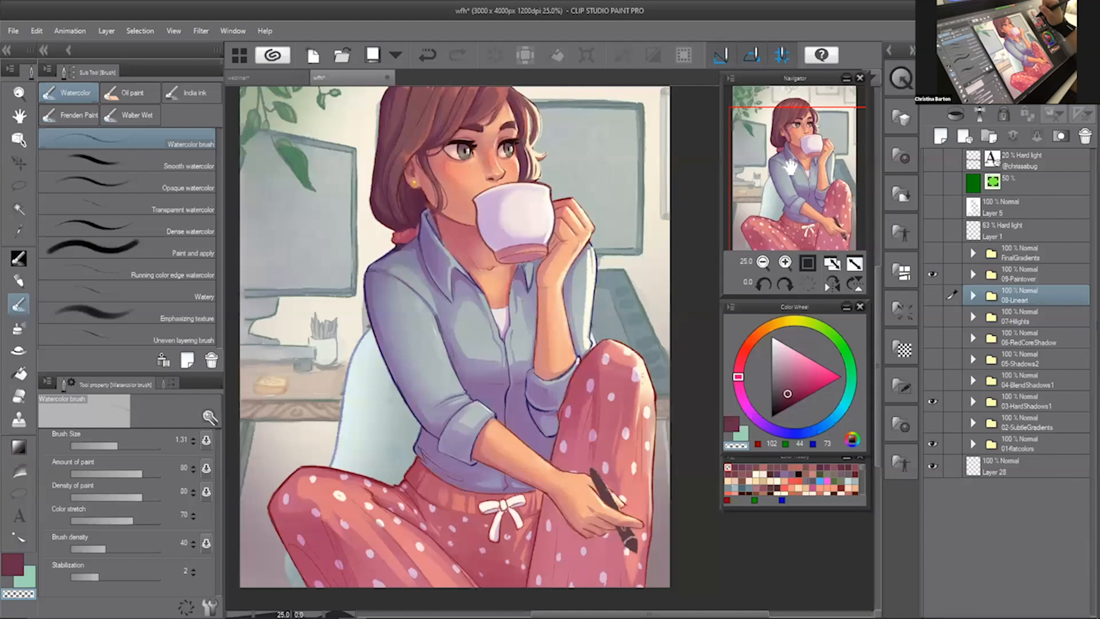
pyautogui.moveTo(791, 154); pyautogui.dragTo(792, 184)
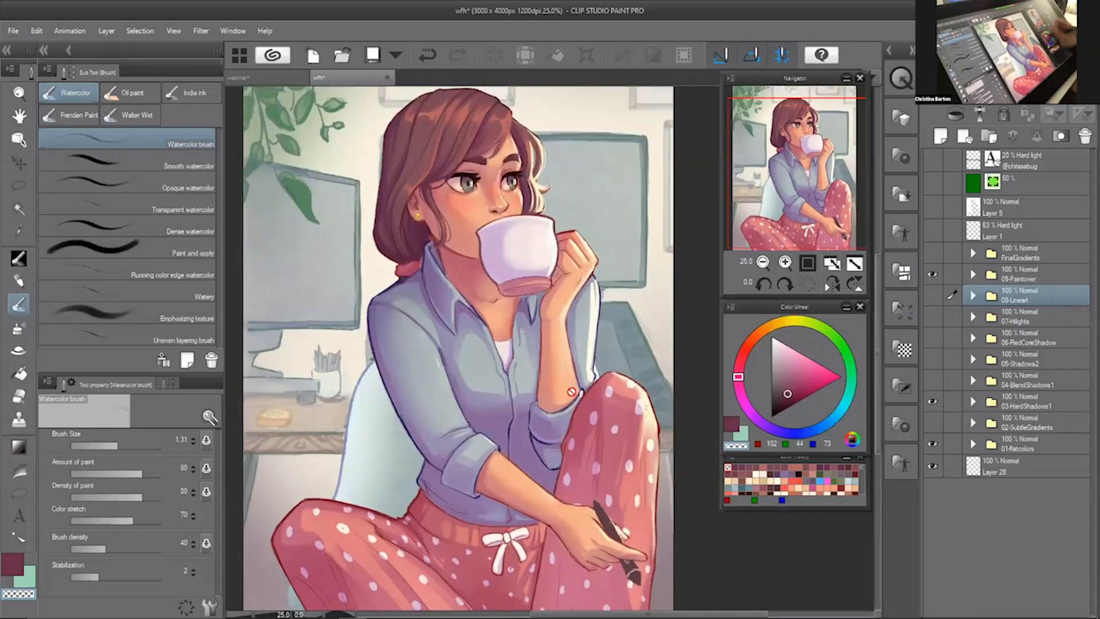
pyautogui.scroll(-1, 614, 382)
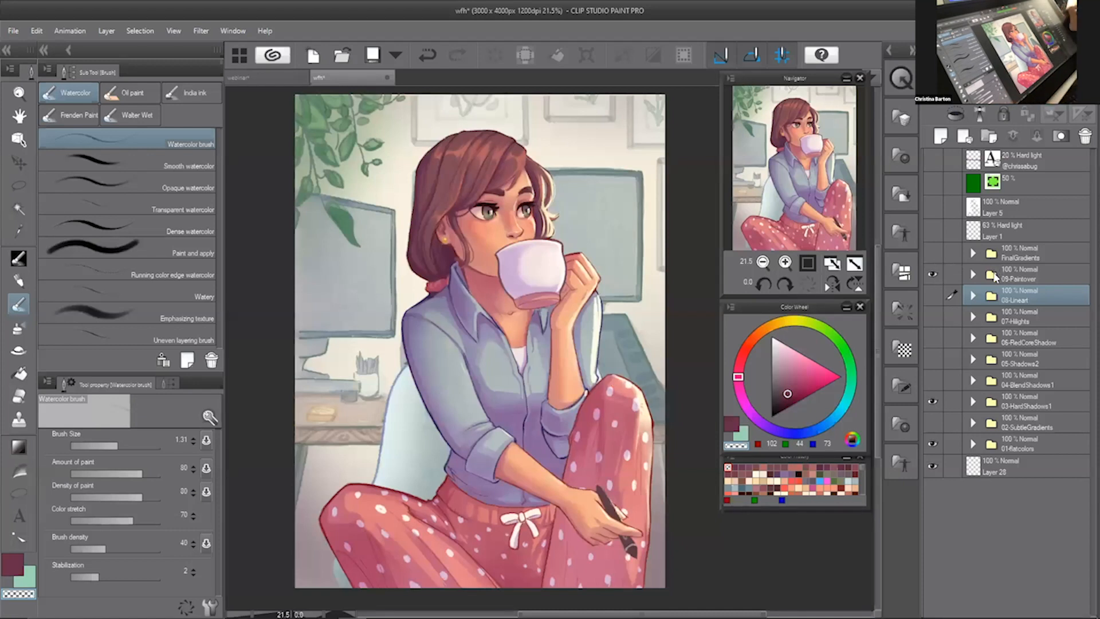
# - Toggle the FinalGradients folder's visibility to compare the illustration with and without its gradients, leaving the folder hidden
pyautogui.click(1038, 259)
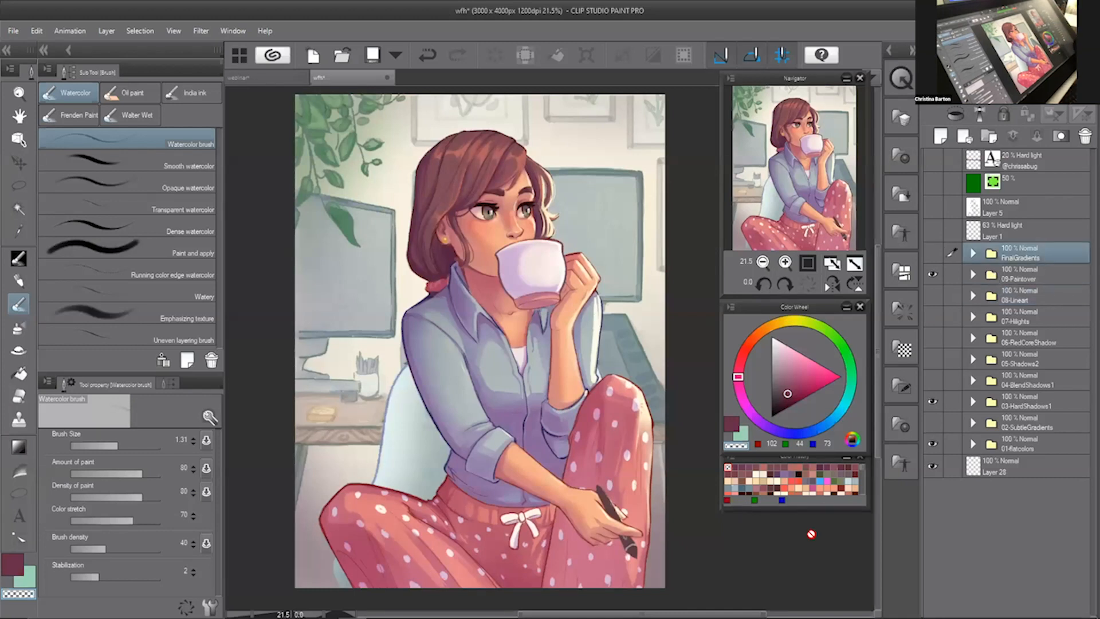
pyautogui.click(933, 251)
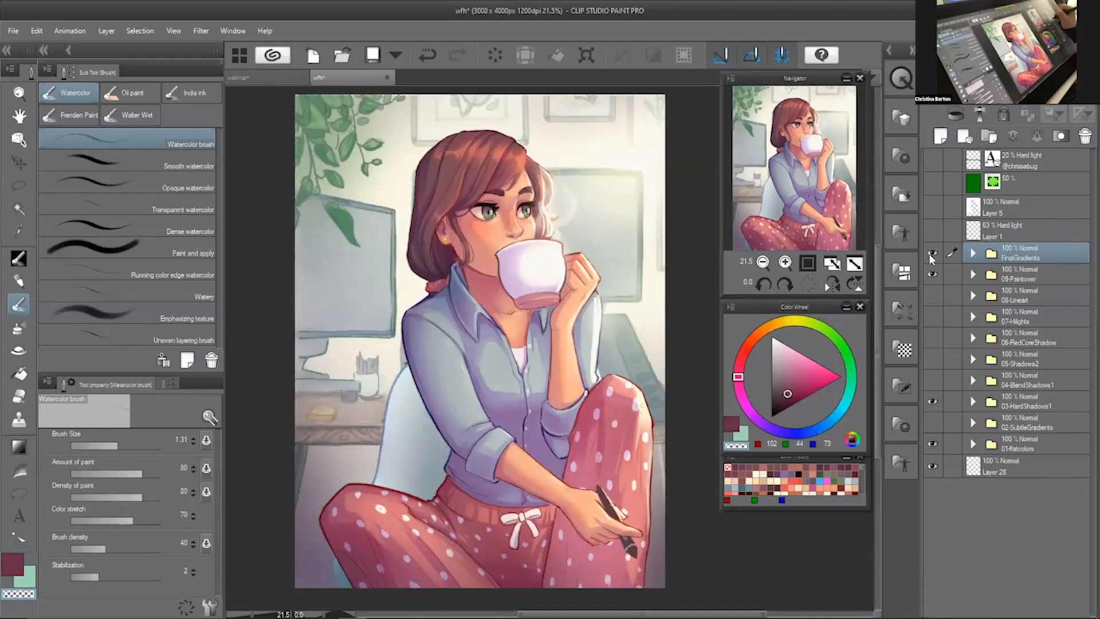
pyautogui.click(933, 253)
pyautogui.click(935, 250)
pyautogui.click(937, 249)
pyautogui.click(940, 246)
pyautogui.click(940, 246)
# - Create a new raster layer above Layer 27 Copy 12 in the 09-Paintover folder
pyautogui.click(973, 274)
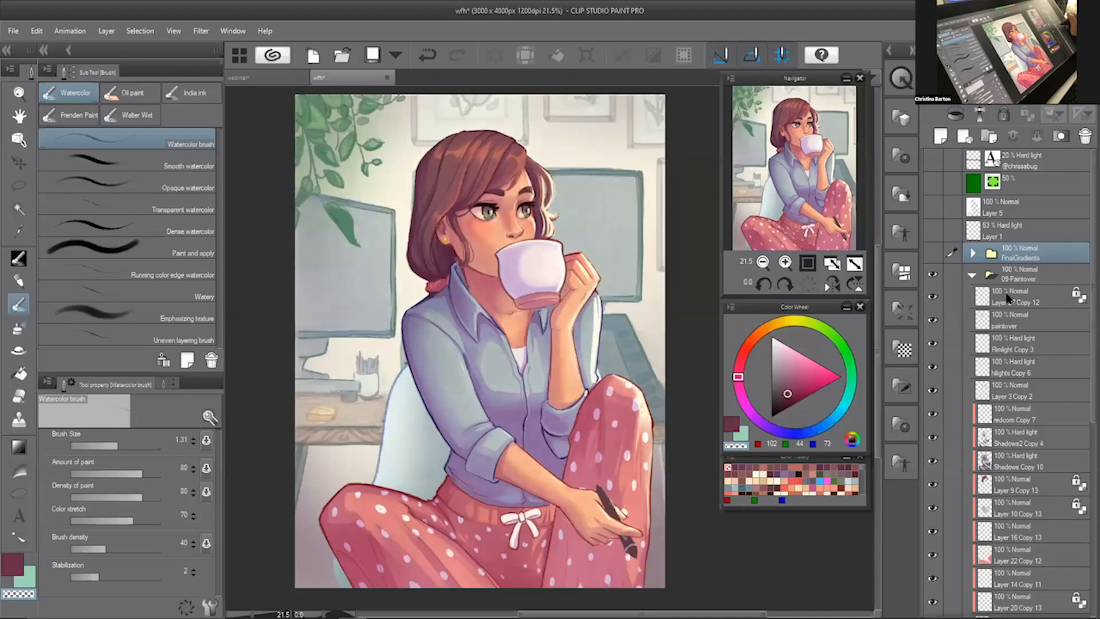
pyautogui.click(1009, 296)
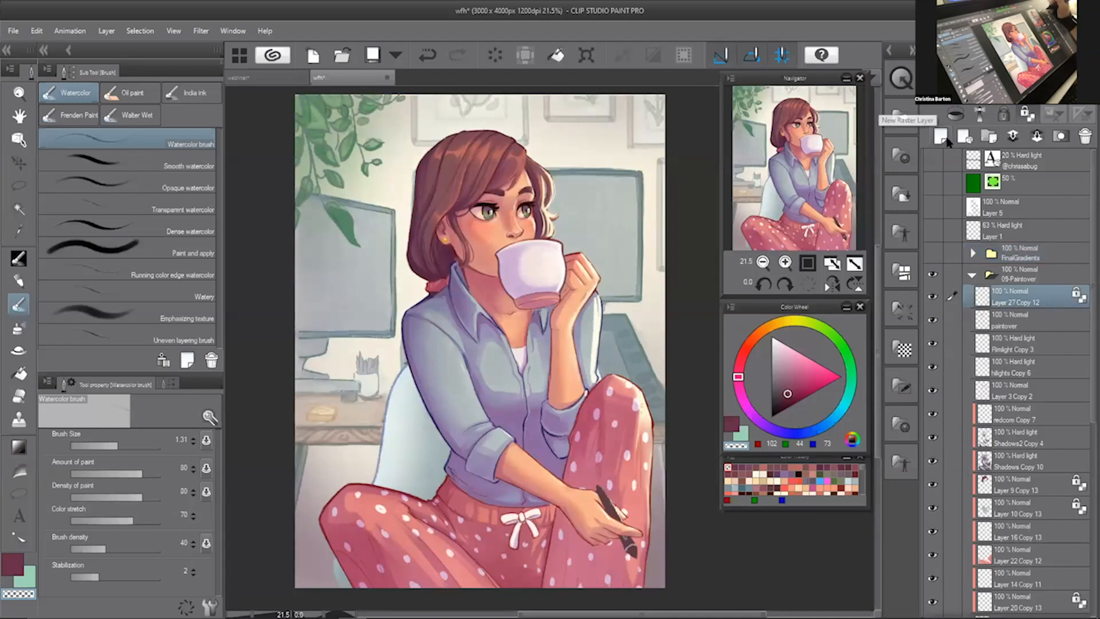
pyautogui.click(941, 138)
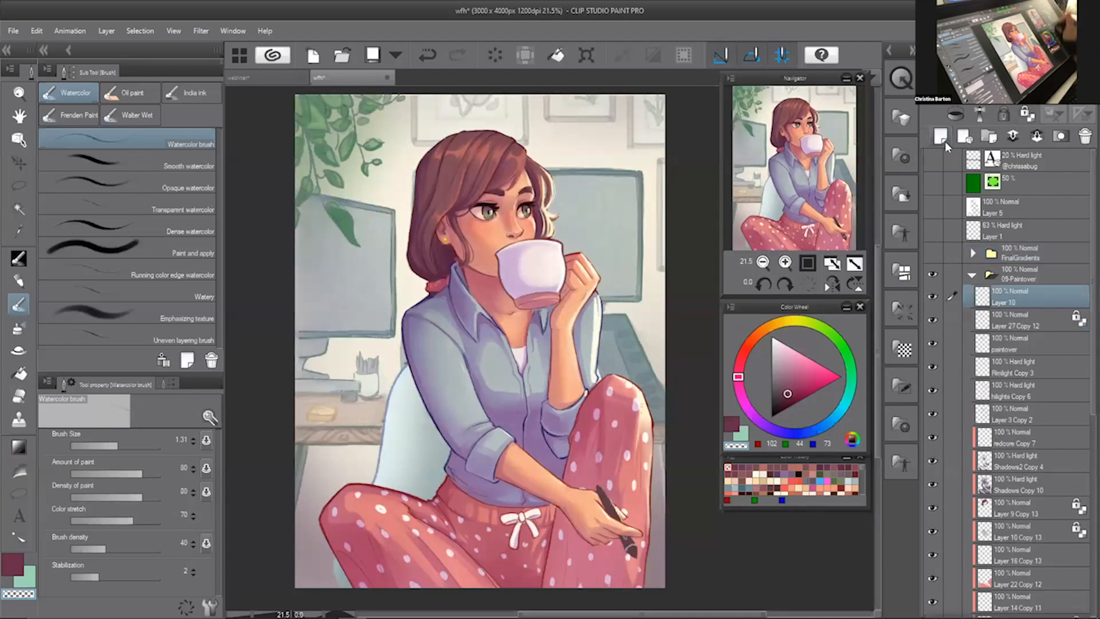
# - Set up the Soft airbrush at size 41.70 and change Layer 10's blending mode to Hard light
pyautogui.press('b')
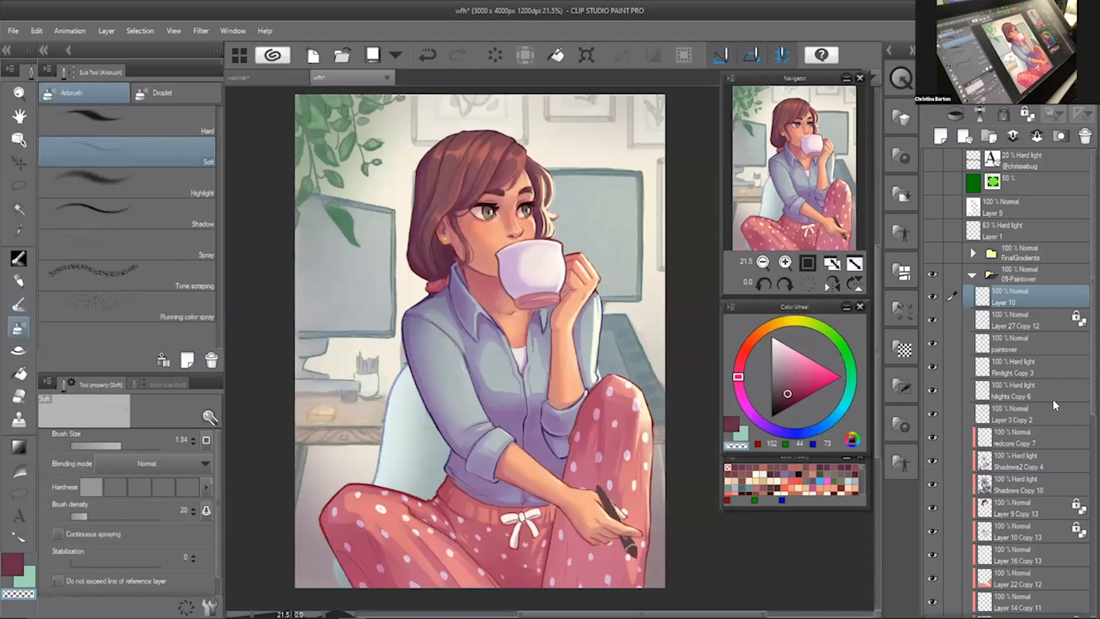
pyautogui.scroll(-10, 1083, 430)
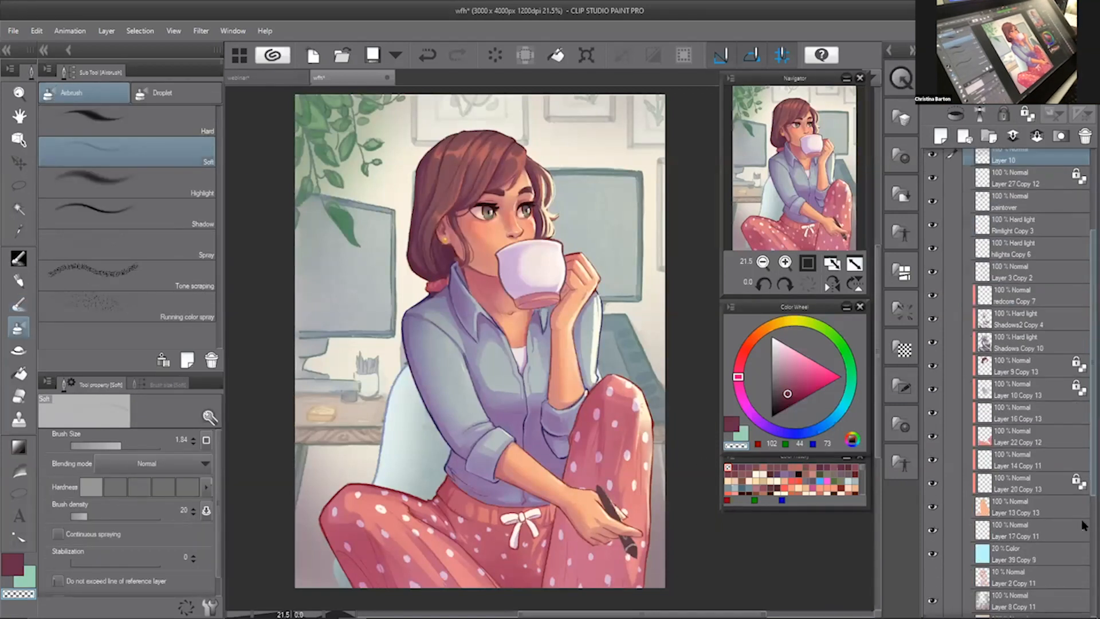
pyautogui.scroll(10, 1083, 576)
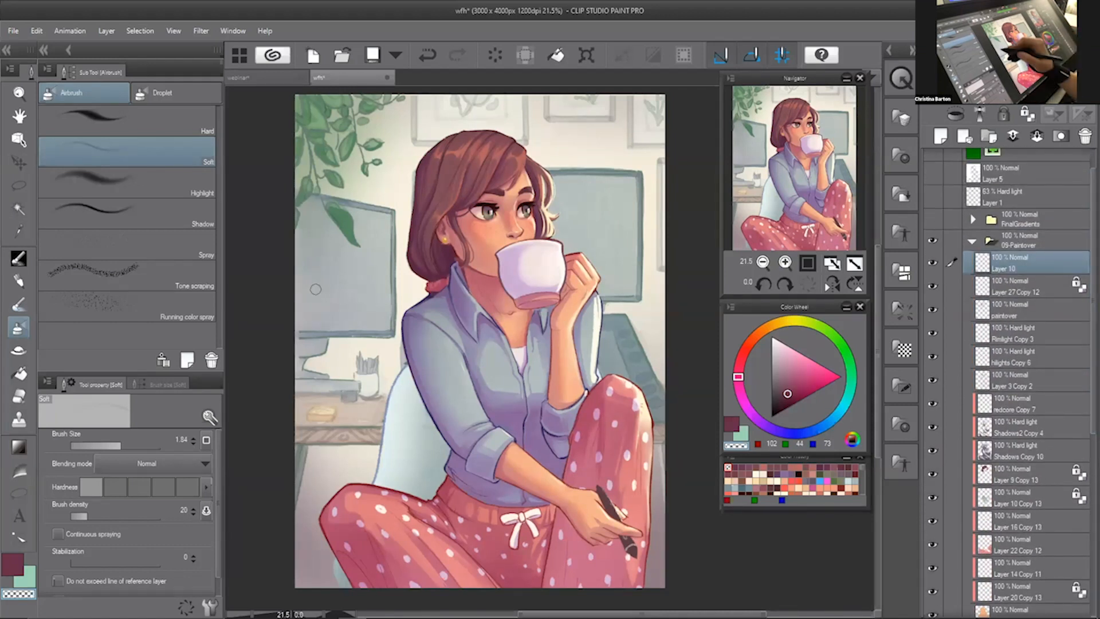
pyautogui.click(152, 446)
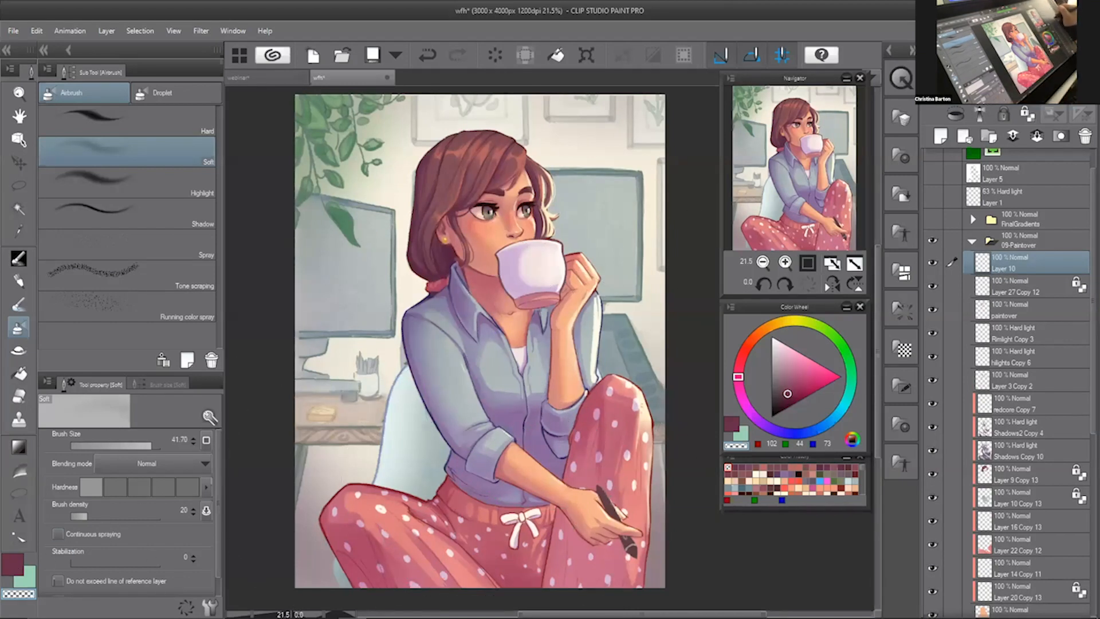
pyautogui.click(985, 107)
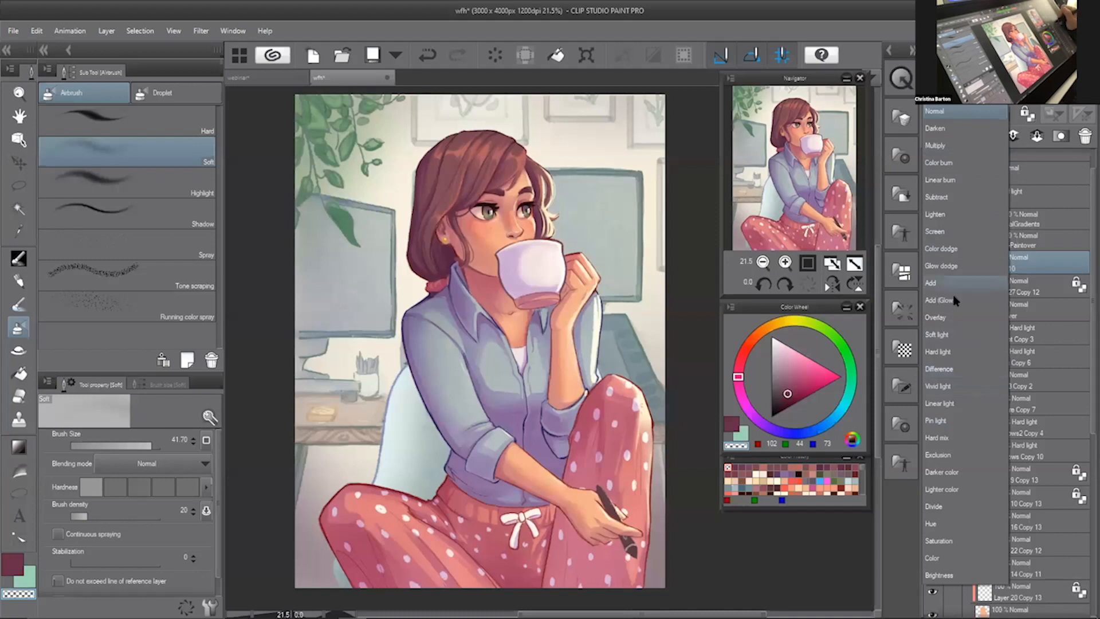
pyautogui.click(948, 353)
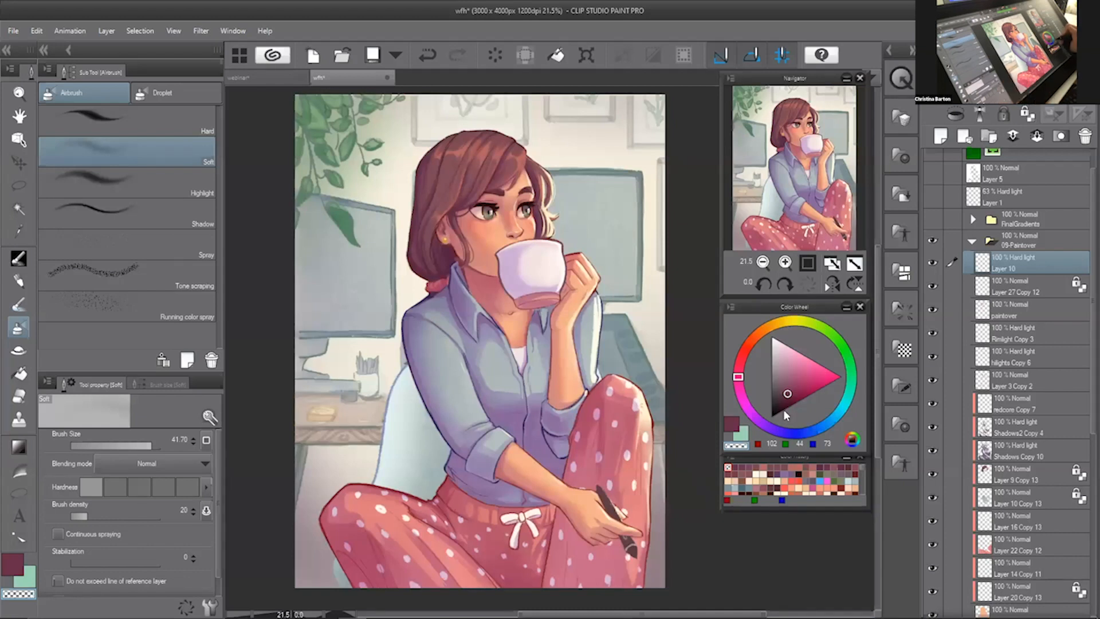
# - Airbrush a dark indigo (RGB 52, 38, 81) shadow gradient over the legs and lower background, comparing the picture without and with it
pyautogui.press('c')
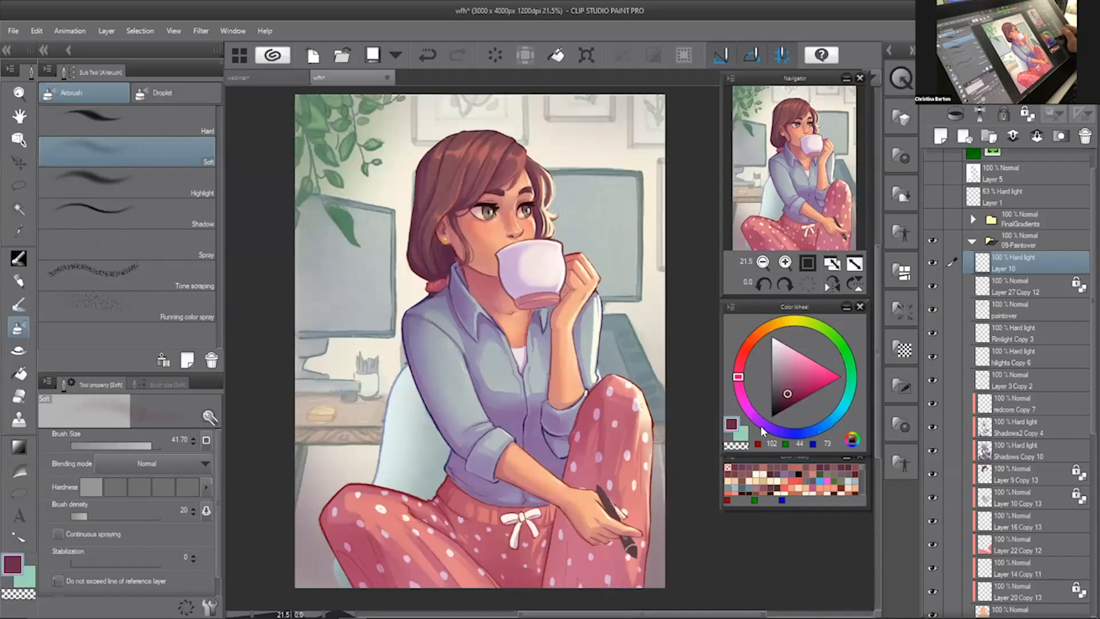
pyautogui.moveTo(765, 426)
pyautogui.mouseDown()
pyautogui.moveTo(793, 436)
pyautogui.moveTo(778, 431)
pyautogui.moveTo(783, 397)
pyautogui.mouseUp()
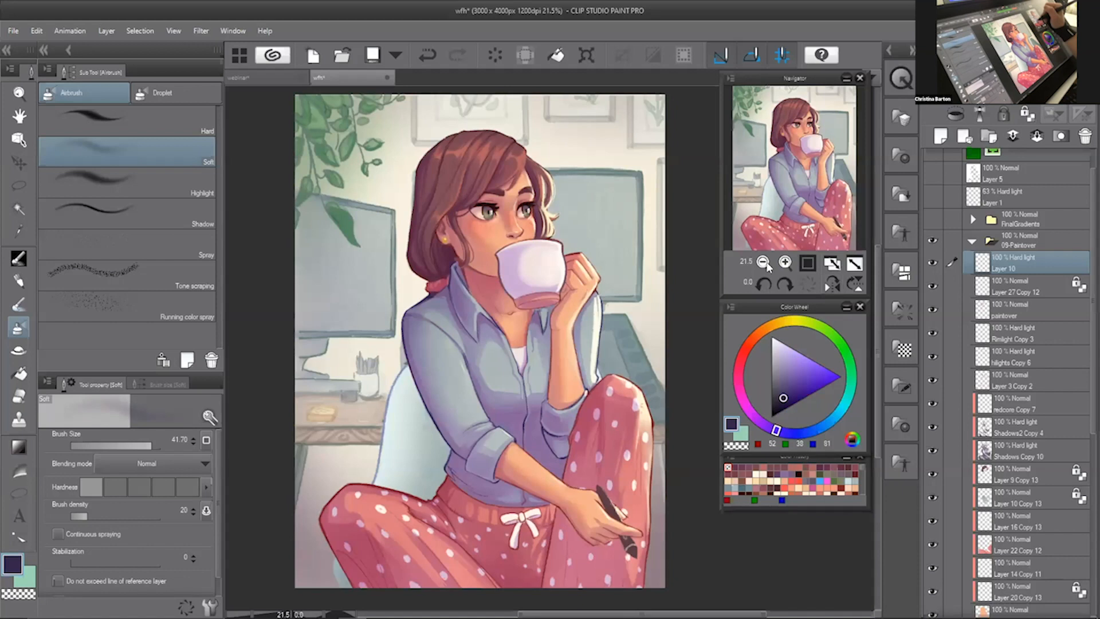
pyautogui.click(762, 262)
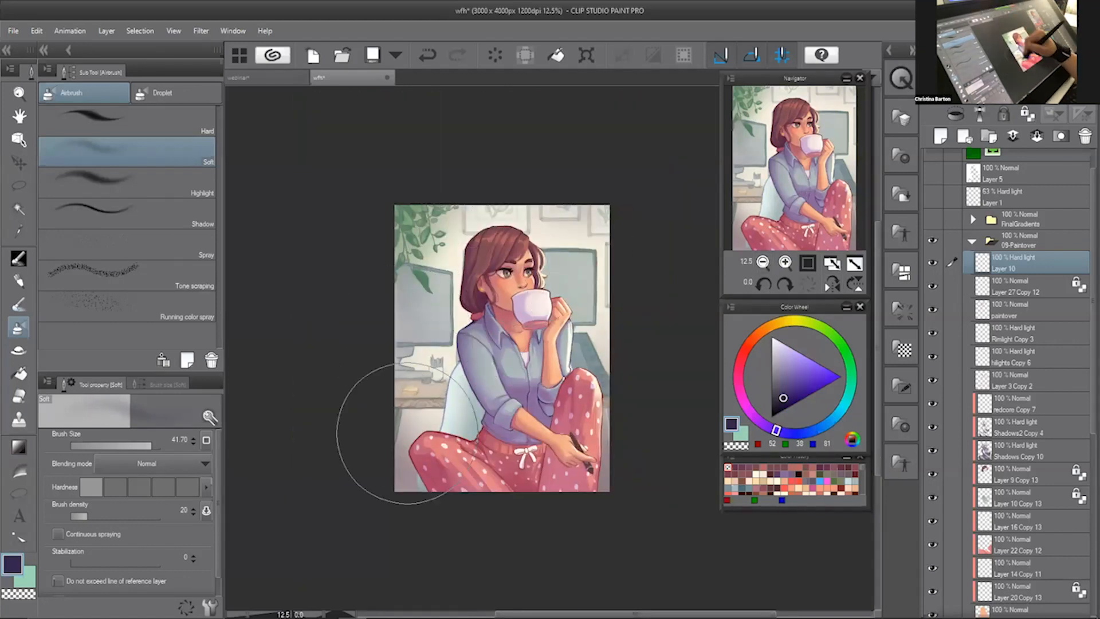
pyautogui.moveTo(449, 489); pyautogui.dragTo(528, 496)
pyautogui.moveTo(373, 405)
pyautogui.mouseDown()
pyautogui.moveTo(550, 490)
pyautogui.moveTo(472, 441)
pyautogui.mouseUp()
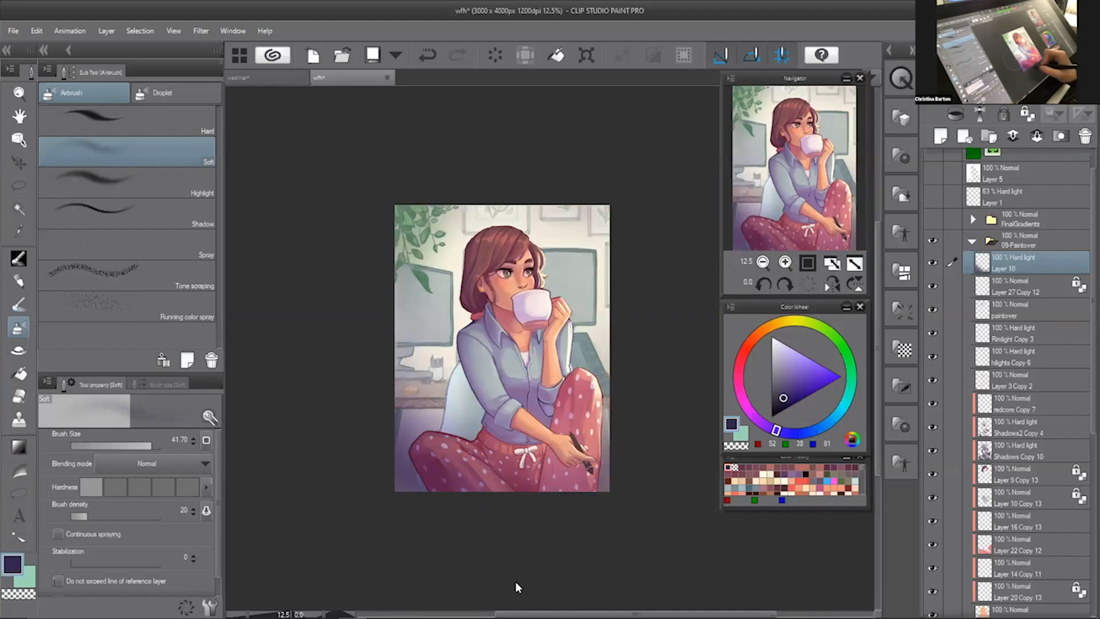
pyautogui.hotkey('ctrl', 'z')
pyautogui.hotkey('ctrl', 'z')
pyautogui.hotkey('ctrl', 'y')
pyautogui.hotkey('ctrl', 'y')
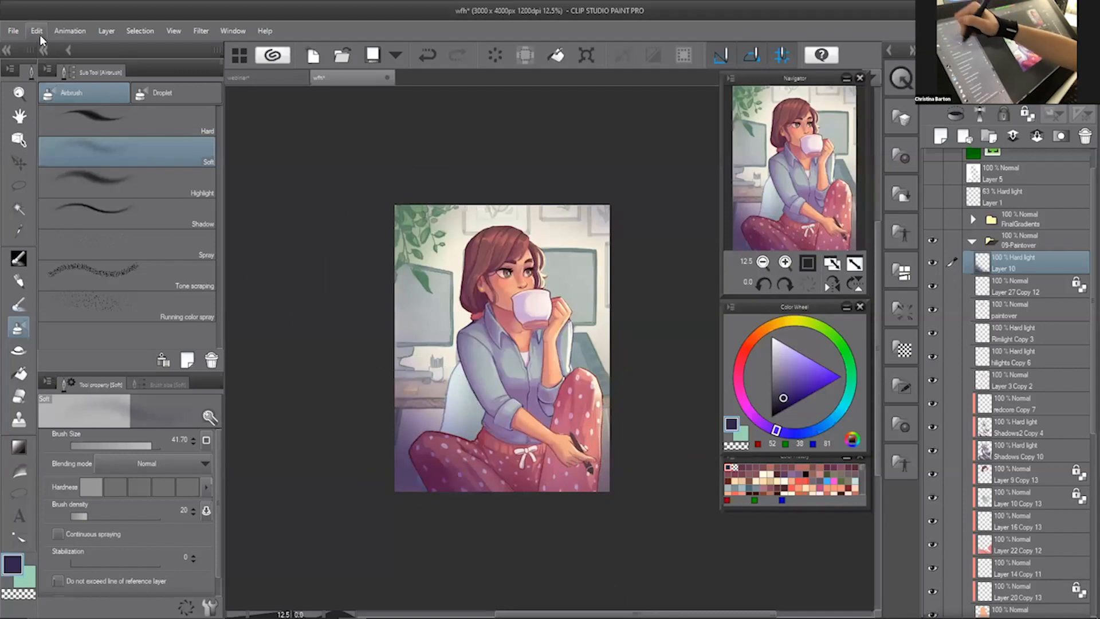
# - Reduce the saturation of the shadow gradient on Layer 10 to -37 with the Hue/Saturation/Luminosity correction
pyautogui.click(36, 30)
pyautogui.moveTo(86, 310)
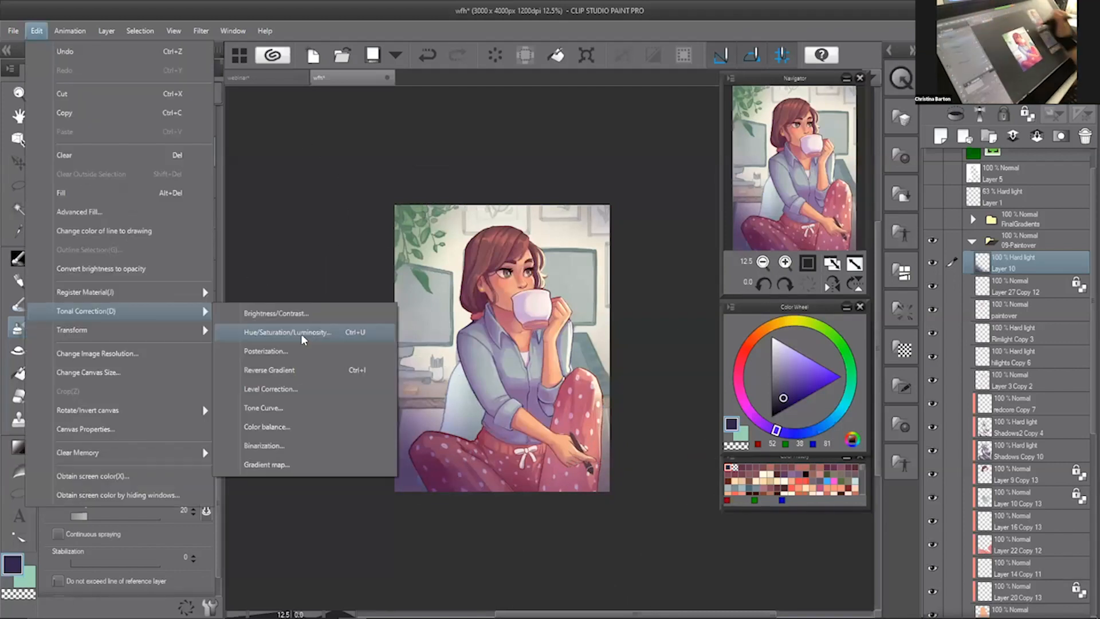
pyautogui.click(304, 334)
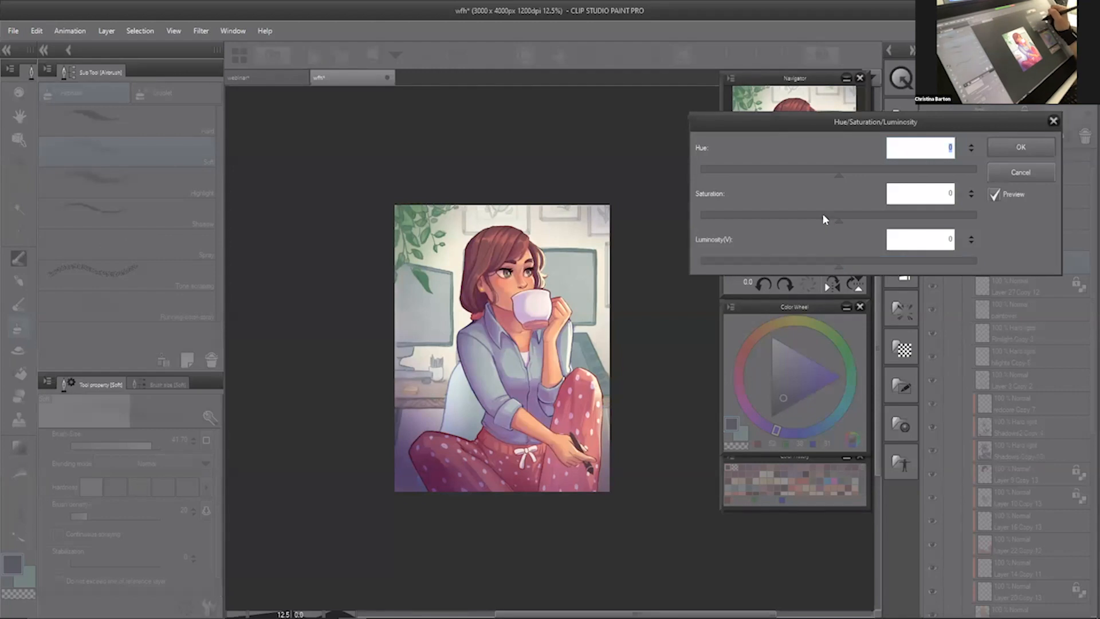
pyautogui.moveTo(827, 216); pyautogui.dragTo(795, 218)
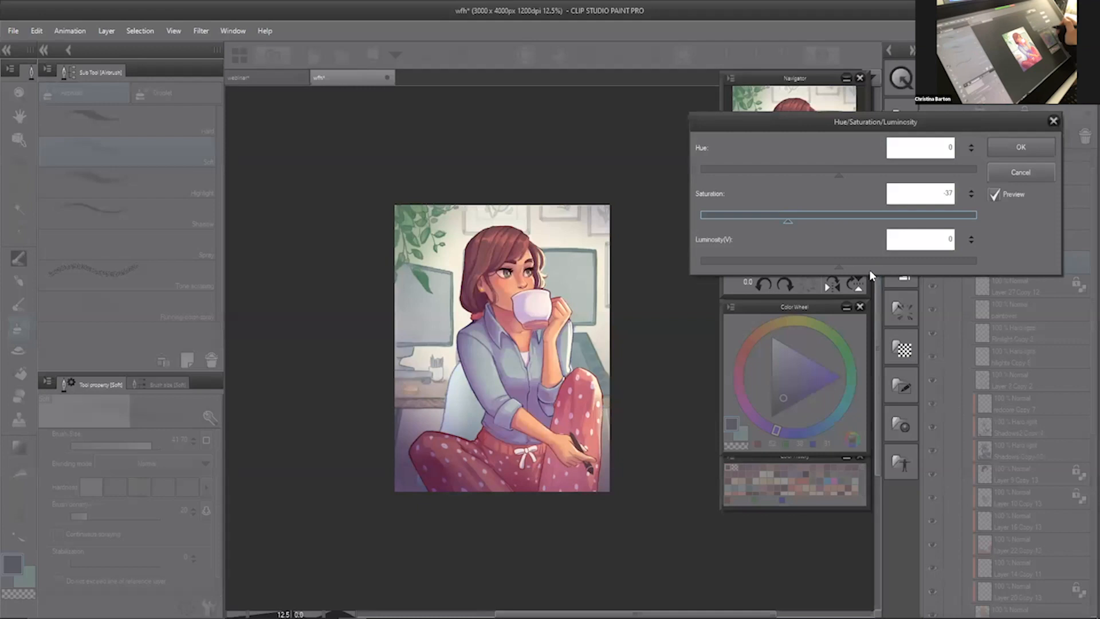
pyautogui.click(1014, 148)
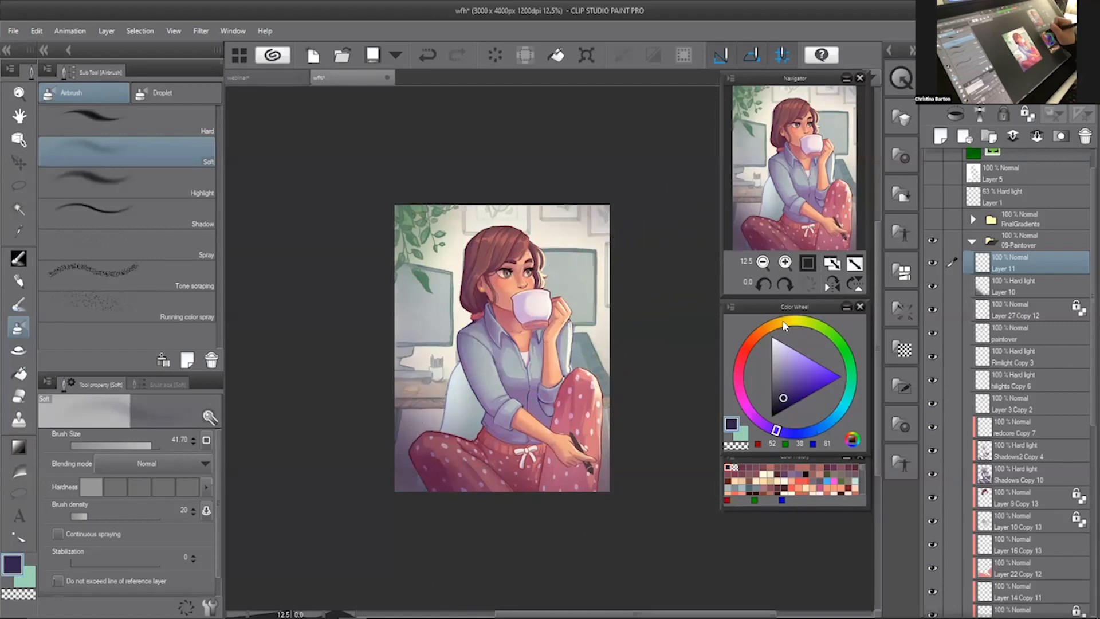
# - Airbrush a pale yellow (RGB 255, 230, 167) glow on Layer 11 over the monitor behind the cup, redoing the stroke more lightly
pyautogui.click(803, 342)
pyautogui.moveTo(789, 321); pyautogui.dragTo(778, 322)
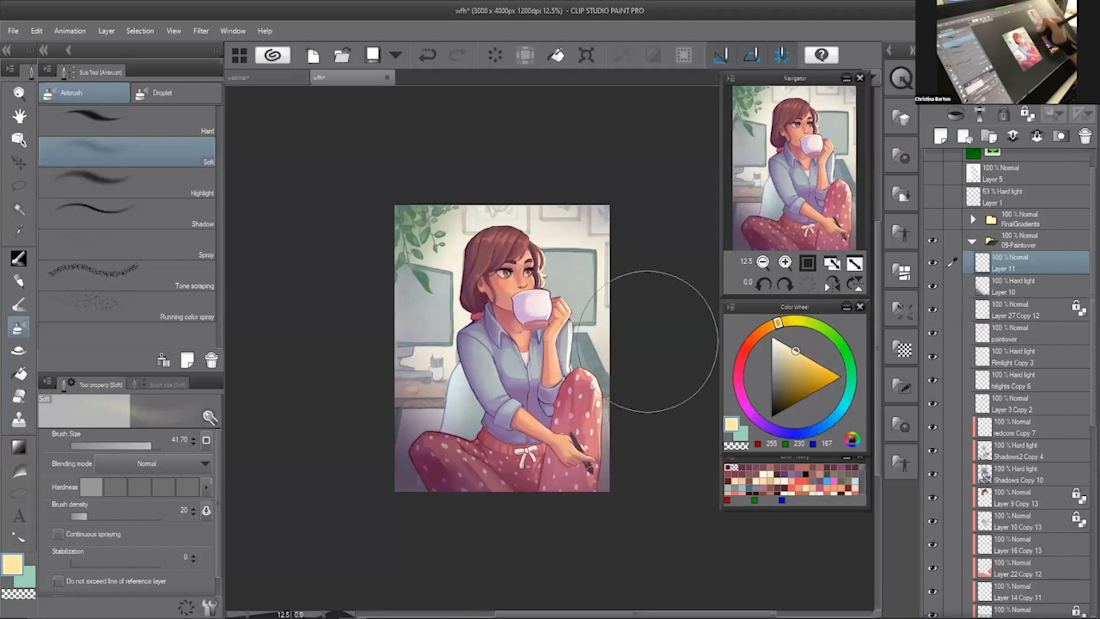
pyautogui.click(646, 312)
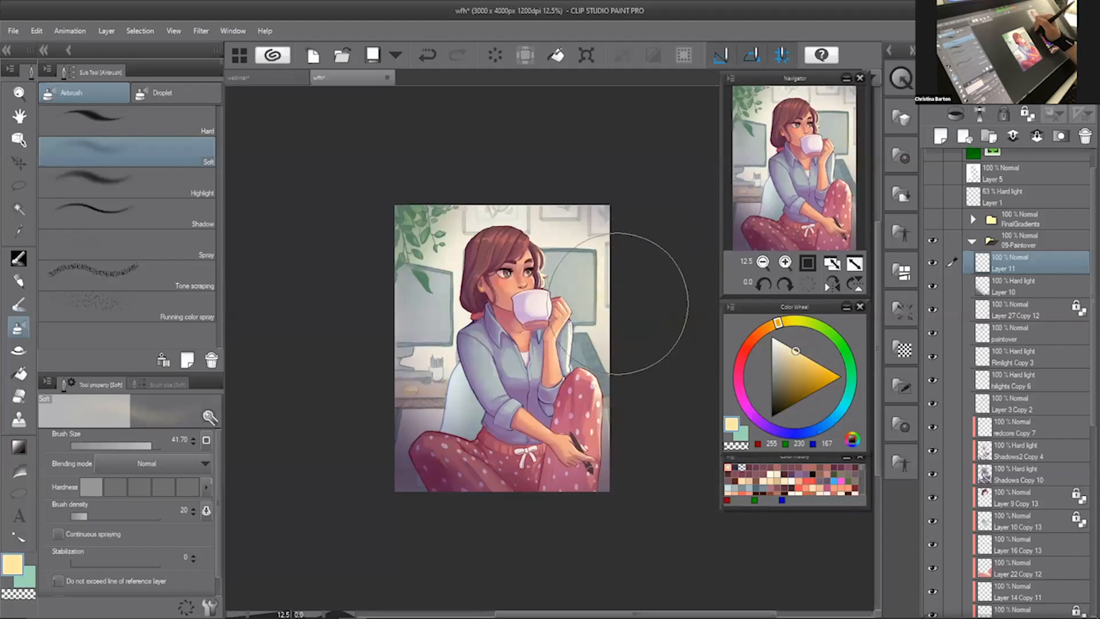
pyautogui.moveTo(618, 304); pyautogui.dragTo(576, 305)
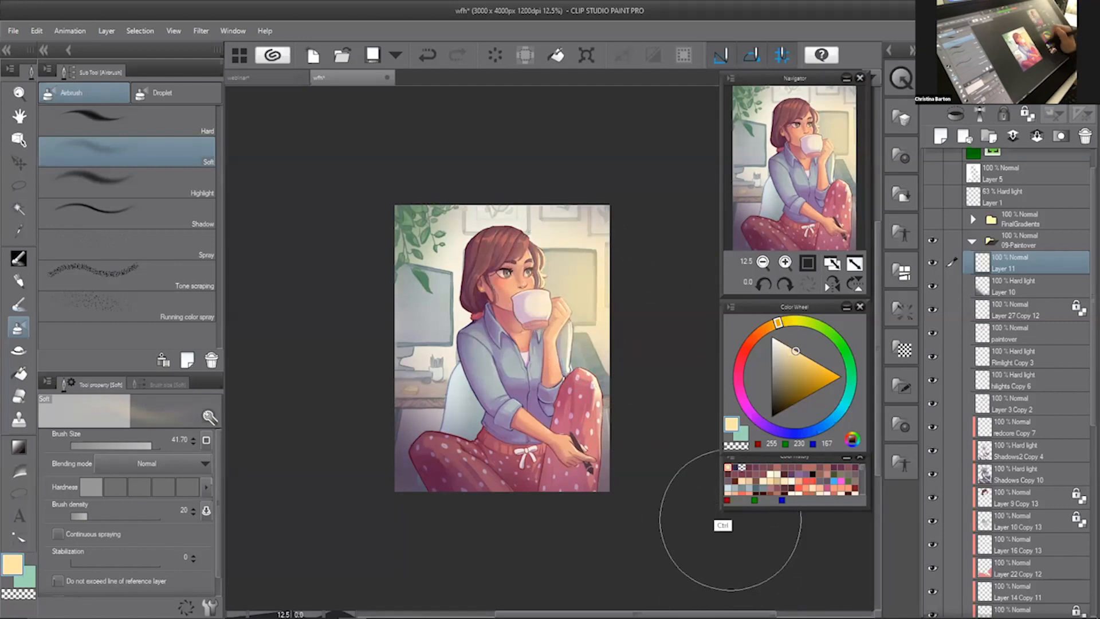
pyautogui.hotkey('ctrl', 'z')
pyautogui.moveTo(612, 309); pyautogui.dragTo(647, 308)
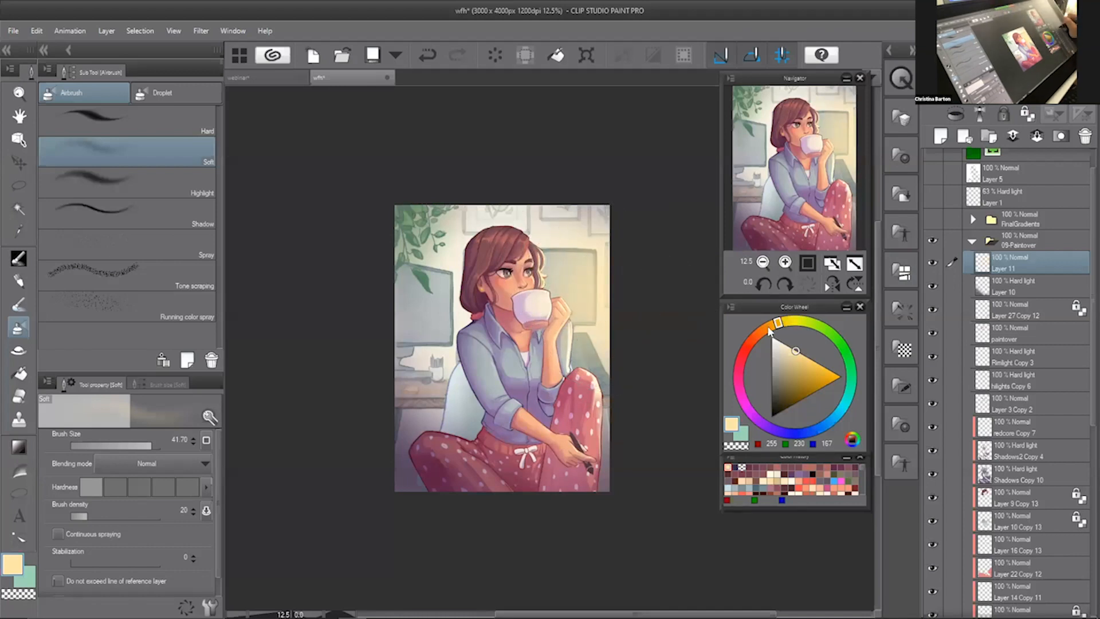
# - Set Layer 11 to Overlay, compare it on and off, and refine the warm glow around the monitor with a smaller Soft airbrush
pyautogui.click(963, 98)
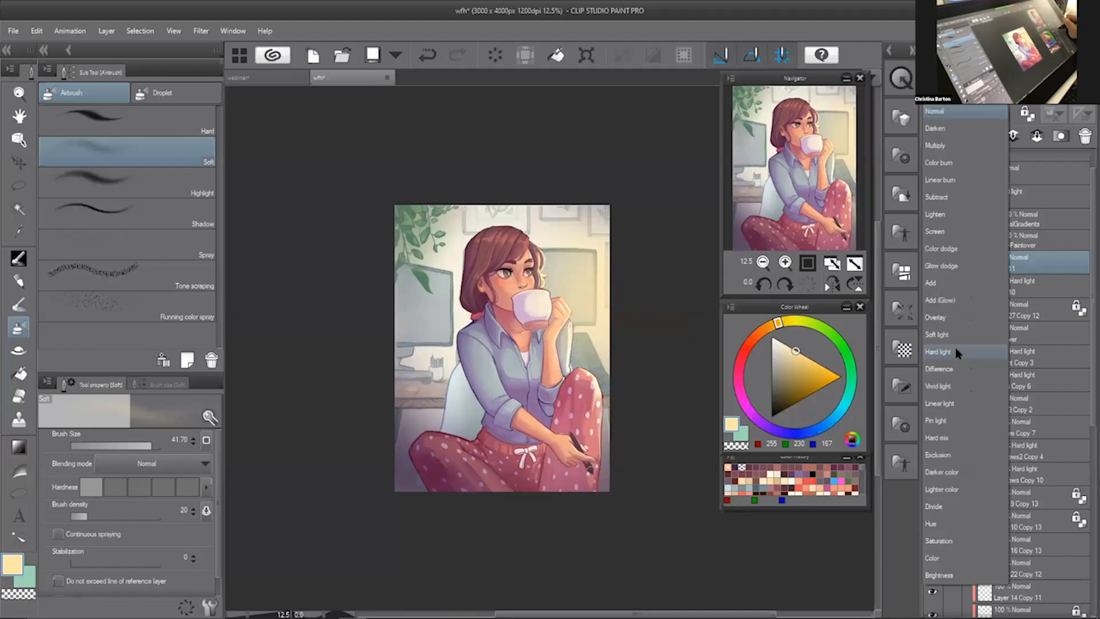
pyautogui.click(961, 318)
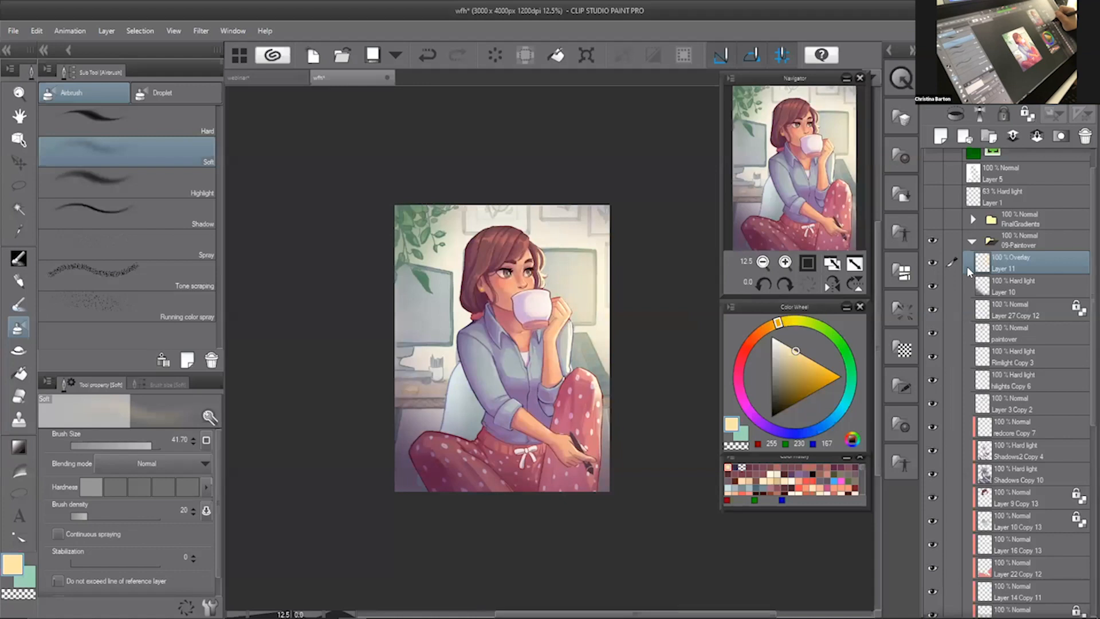
pyautogui.click(933, 262)
pyautogui.click(933, 262)
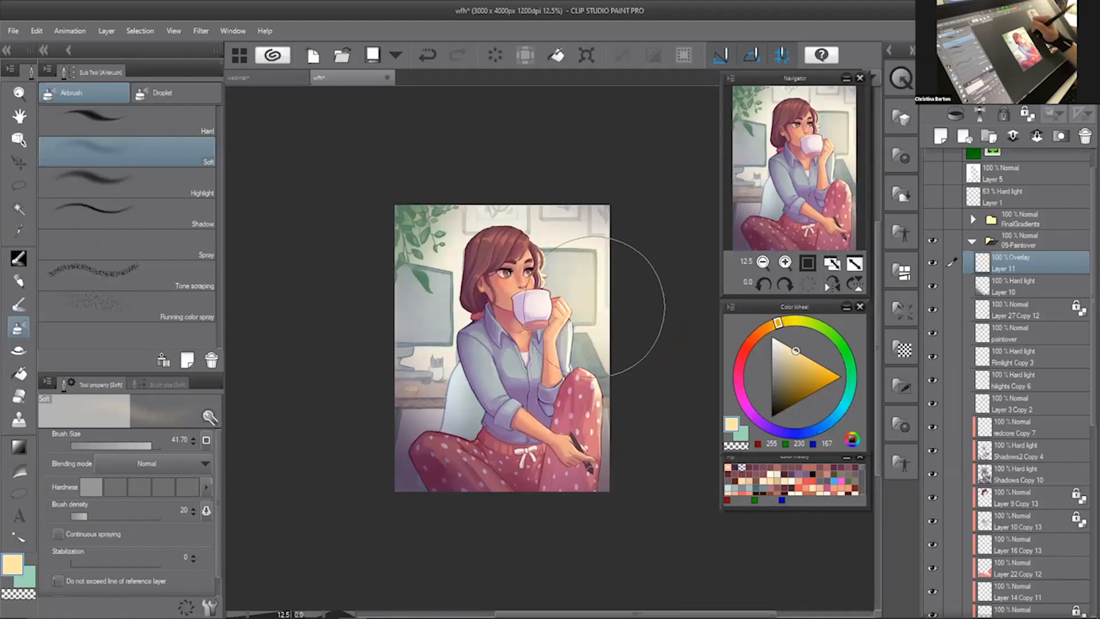
pyautogui.moveTo(589, 286); pyautogui.dragTo(506, 281)
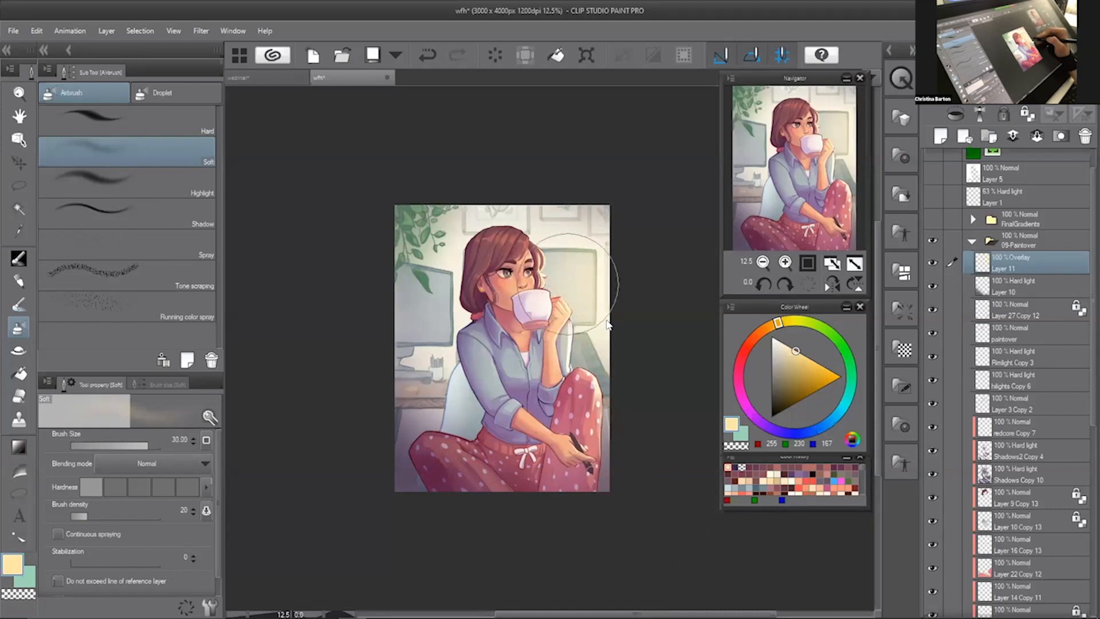
pyautogui.moveTo(552, 252); pyautogui.dragTo(585, 255)
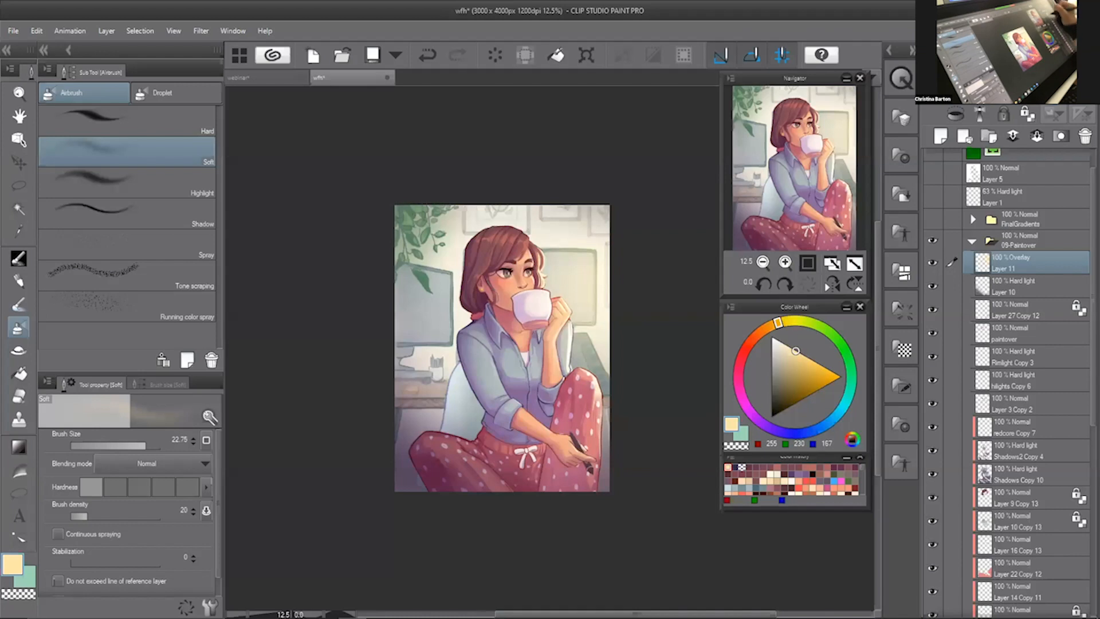
# - Add an Overlay layer above Layer 11 and set up the Soft airbrush at size 4.91 in coral red (RGB 255, 86, 86)
pyautogui.hotkey('ctrl', 'shift', 'n')
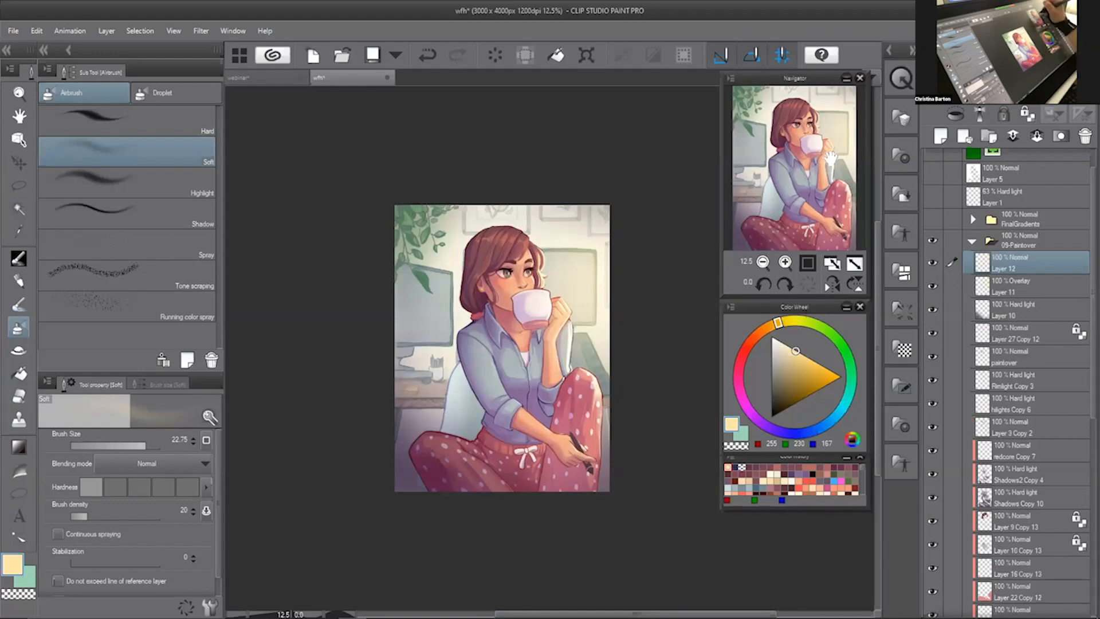
pyautogui.hotkey('ctrl', '+')
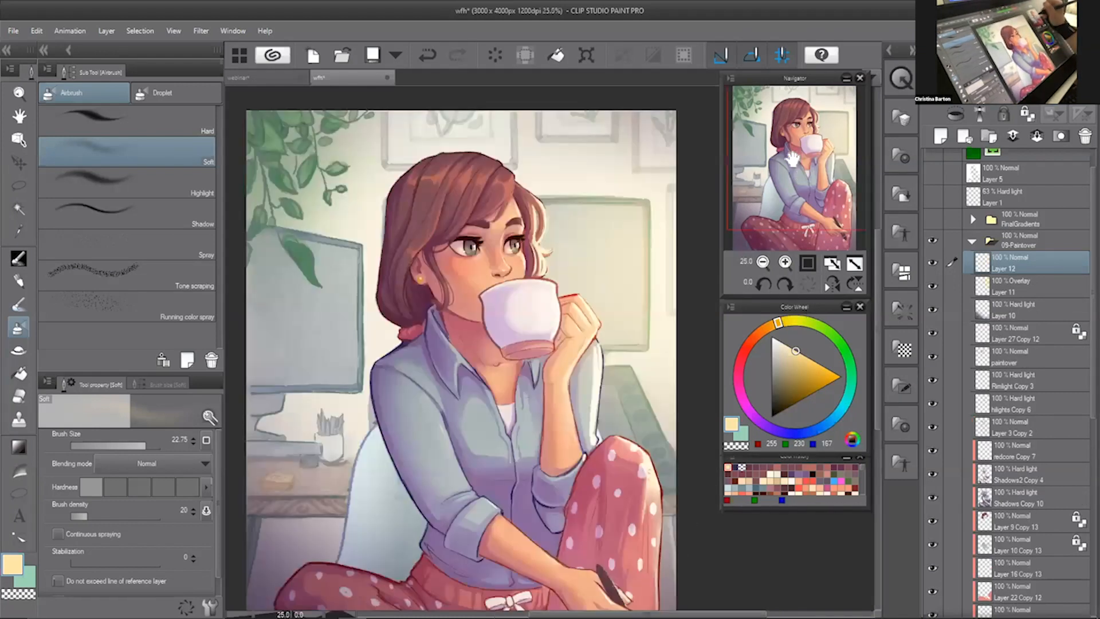
pyautogui.click(752, 338)
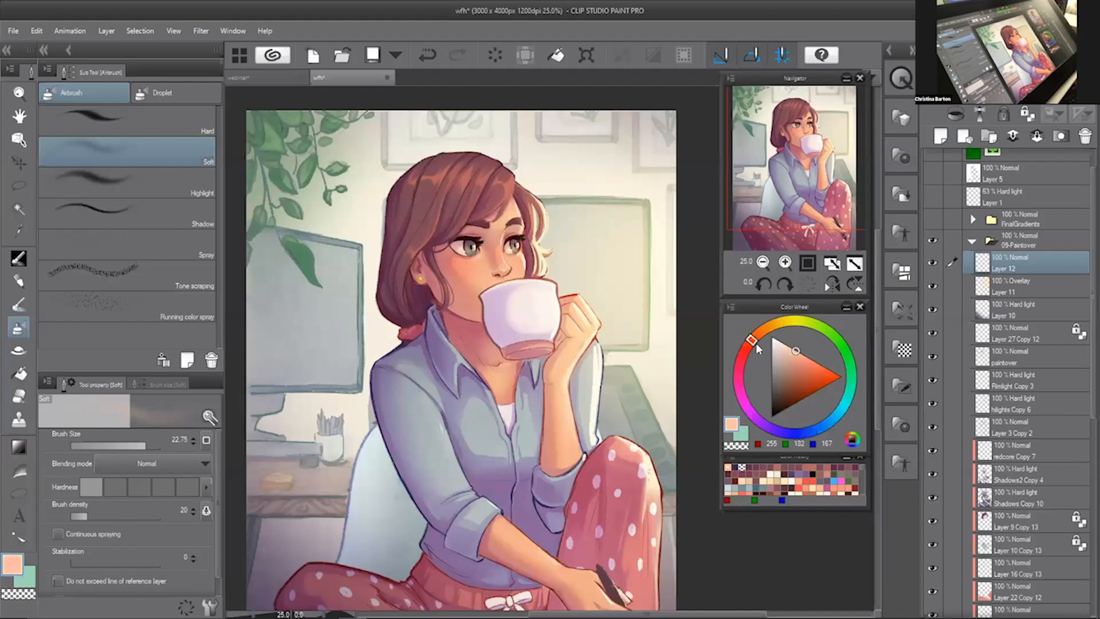
pyautogui.click(804, 355)
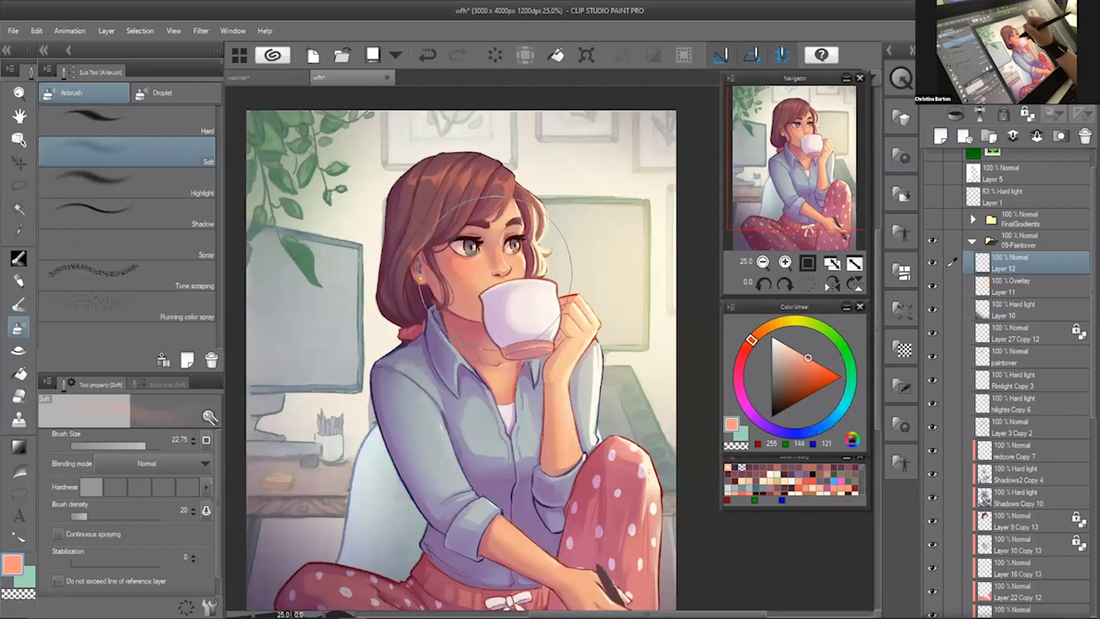
pyautogui.press('[')
pyautogui.press('[')
pyautogui.press('[')
pyautogui.press('[')
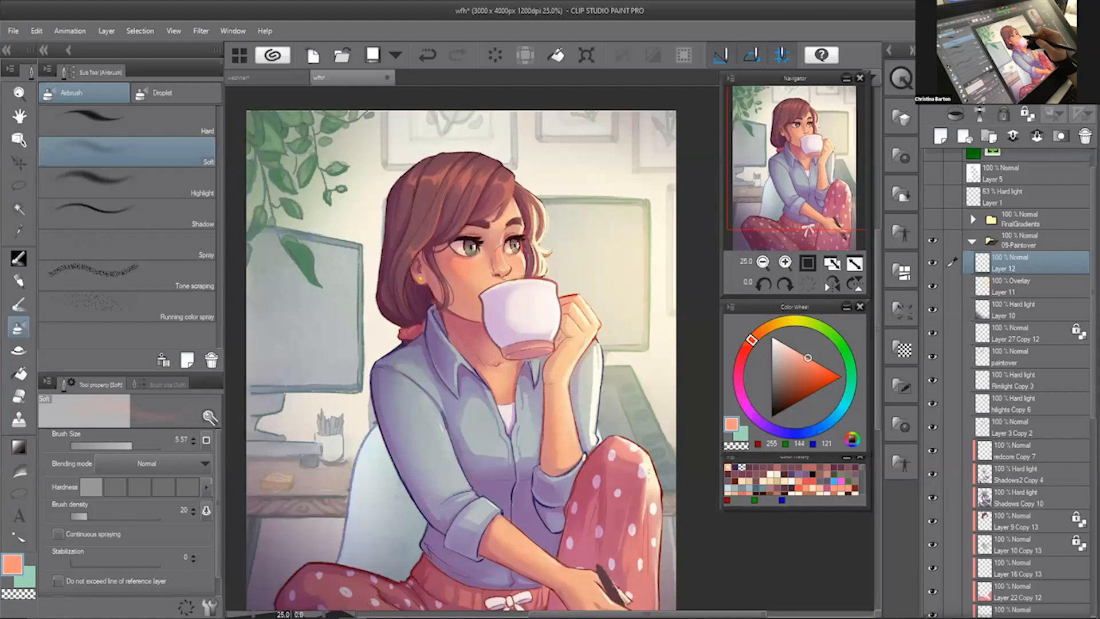
pyautogui.click(747, 349)
pyautogui.click(818, 362)
pyautogui.click(963, 98)
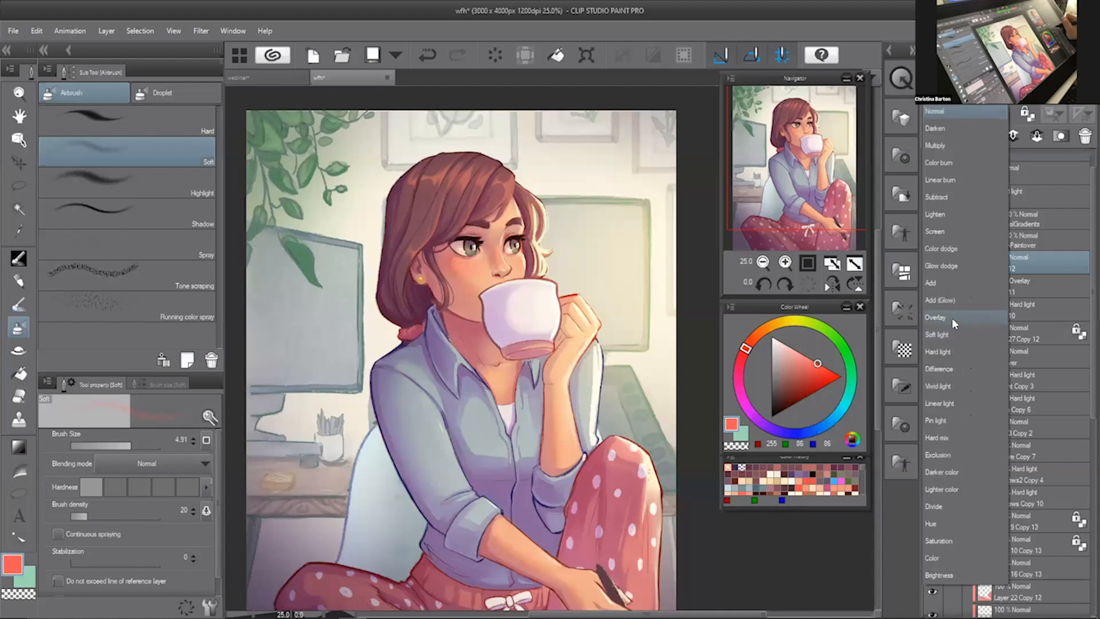
pyautogui.click(953, 318)
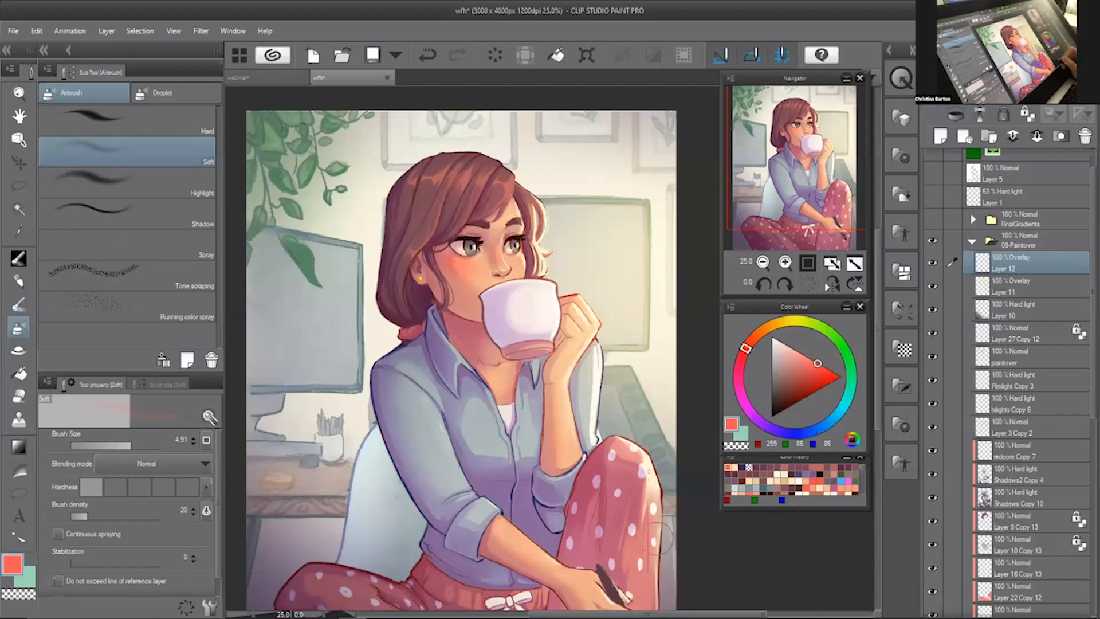
# - Airbrush a warm red glow over the hair and face, comparing it without the strokes and refining the hair with size 2.59
pyautogui.moveTo(437, 247); pyautogui.dragTo(530, 269)
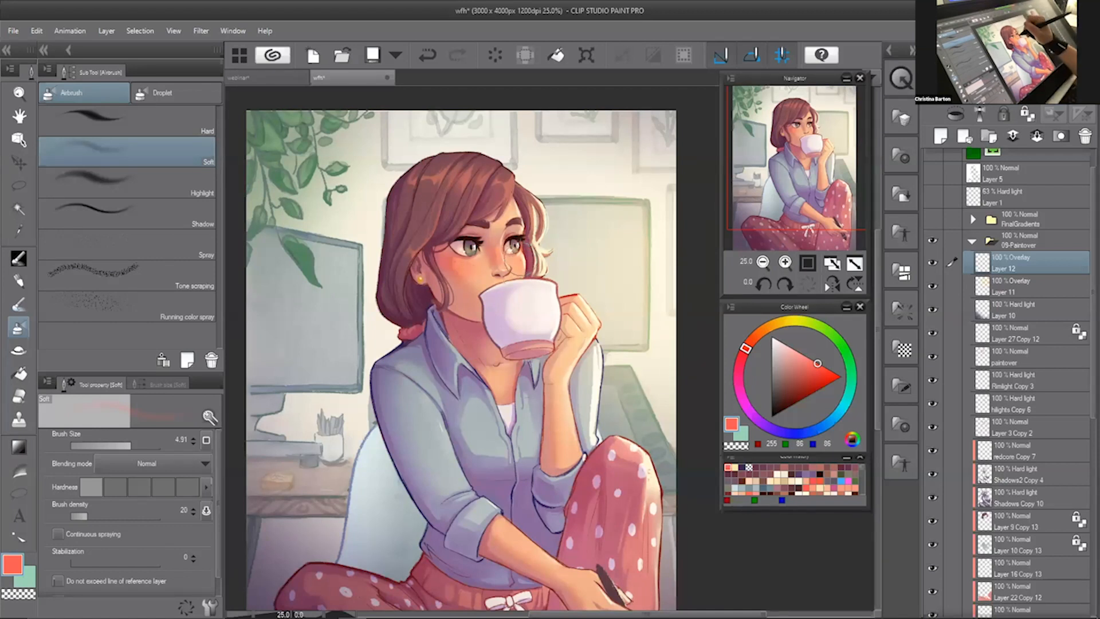
pyautogui.hotkey('ctrl', 'z')
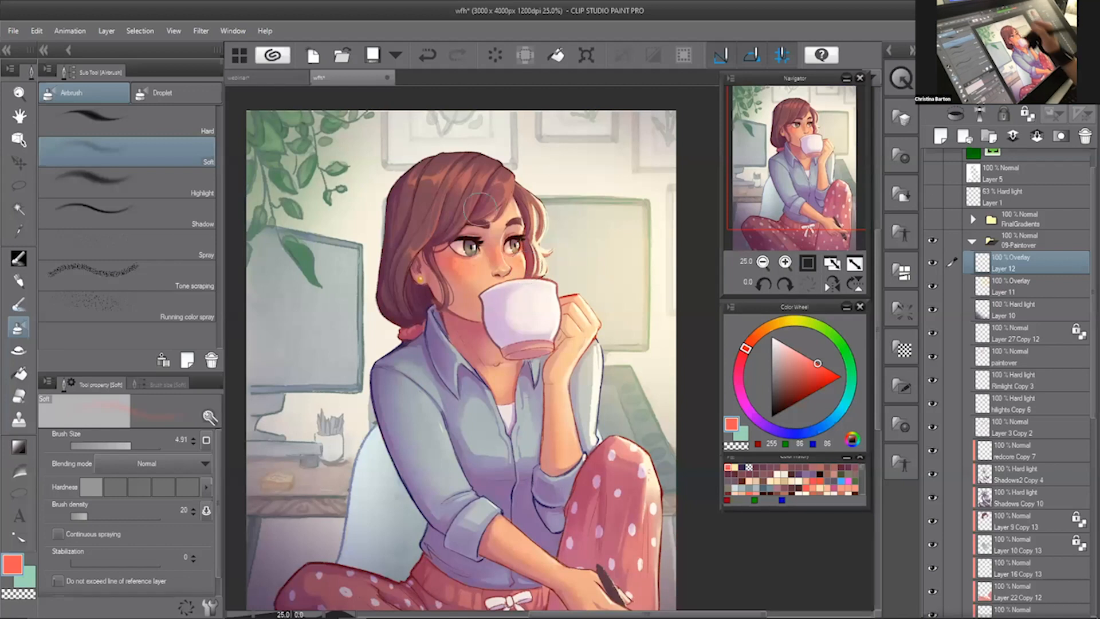
pyautogui.hotkey('ctrl', 'y')
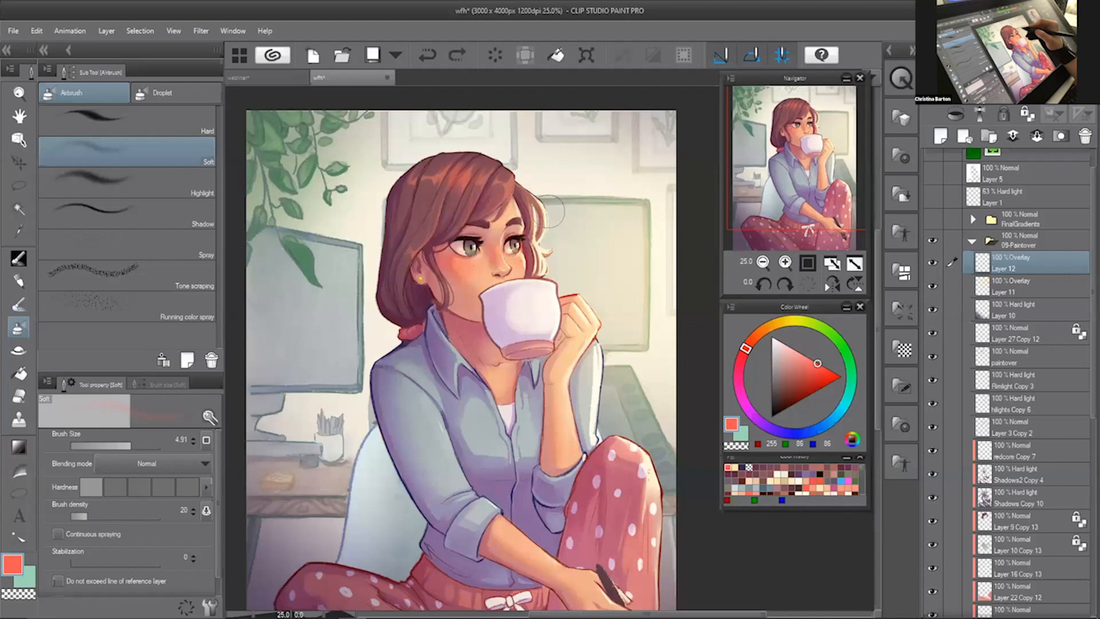
pyautogui.press('[')
pyautogui.press('[')
pyautogui.moveTo(515, 200); pyautogui.dragTo(502, 182)
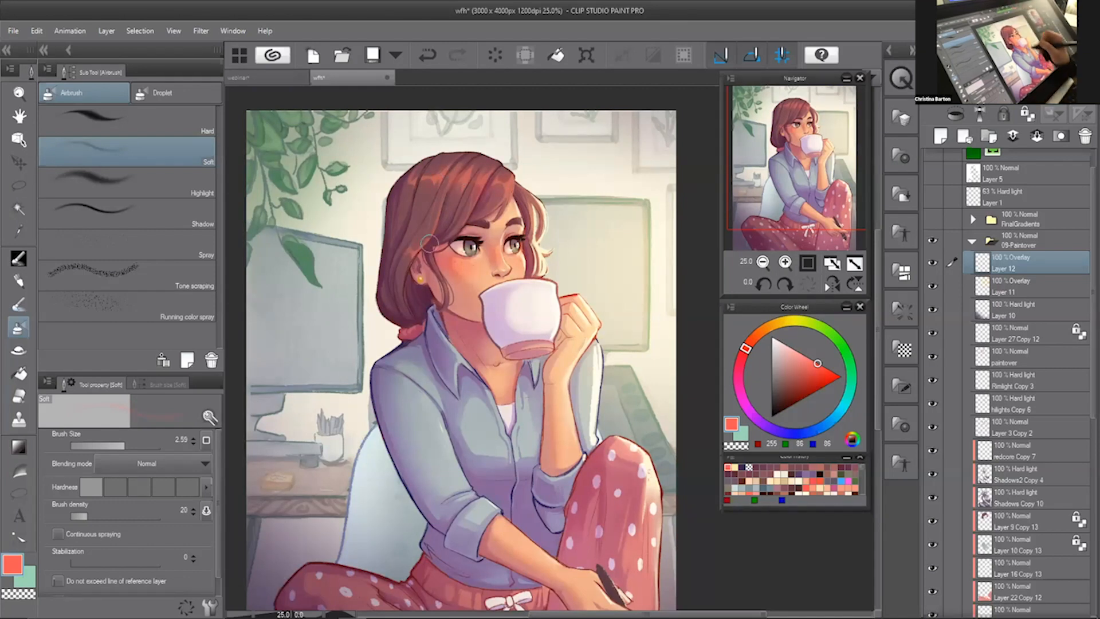
pyautogui.hotkey('ctrl', 'z')
pyautogui.hotkey('ctrl', 'y')
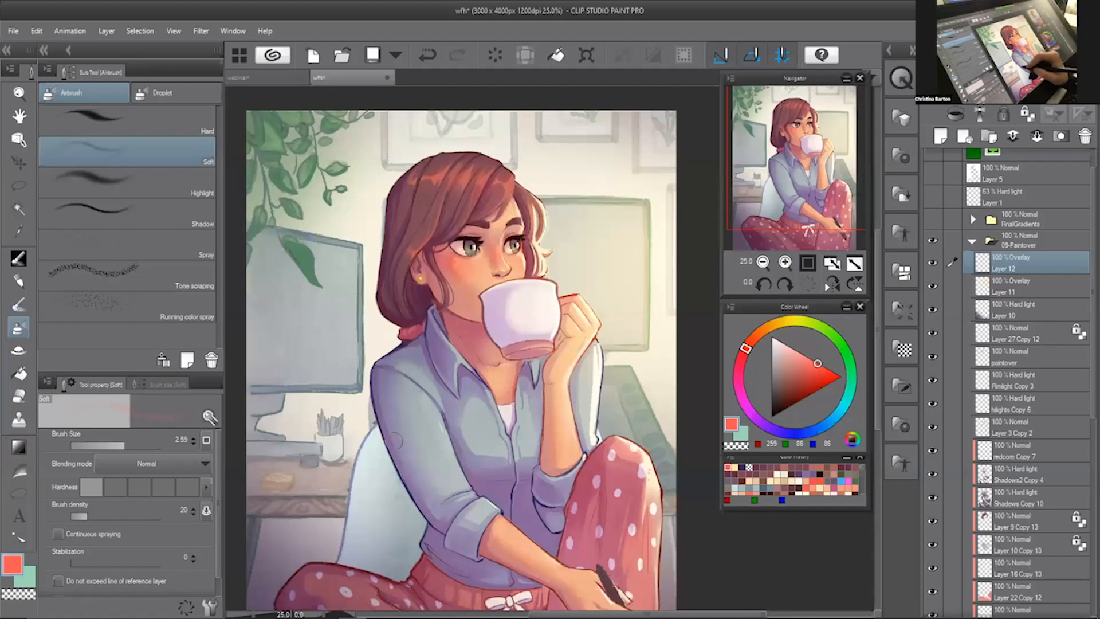
# - Sample the shirt's grey-blue and airbrush it softly around the shaded side of the hair with a larger brush, size 7.28
pyautogui.keyDown('alt'); pyautogui.click(415, 411); pyautogui.keyUp('alt')
pyautogui.moveTo(423, 280)
pyautogui.mouseDown()
pyautogui.moveTo(459, 297)
pyautogui.moveTo(445, 290)
pyautogui.mouseUp()
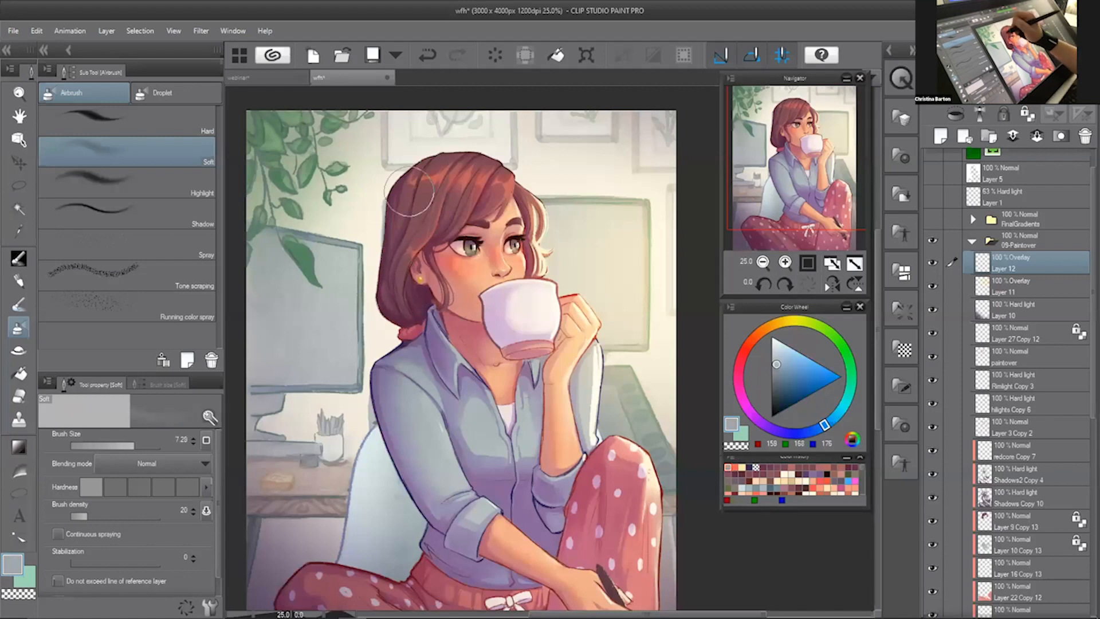
pyautogui.keyDown('alt'); pyautogui.click(437, 431); pyautogui.keyUp('alt')
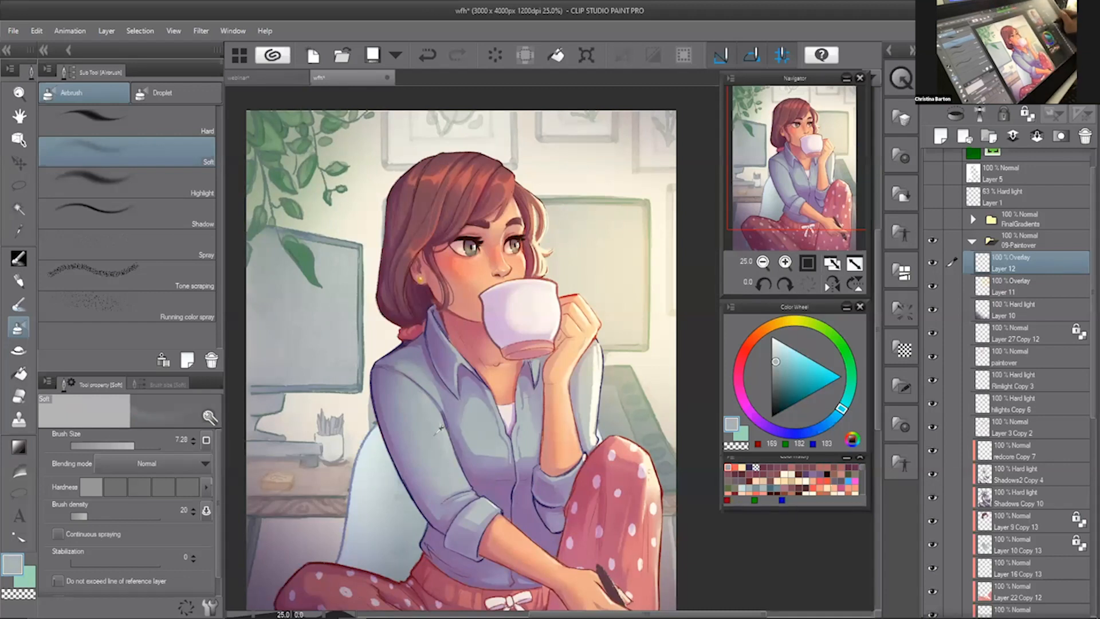
# - Compare the picture with Layer 12 shown and hidden
pyautogui.click(936, 267)
pyautogui.click(936, 269)
pyautogui.click(934, 267)
pyautogui.click(934, 265)
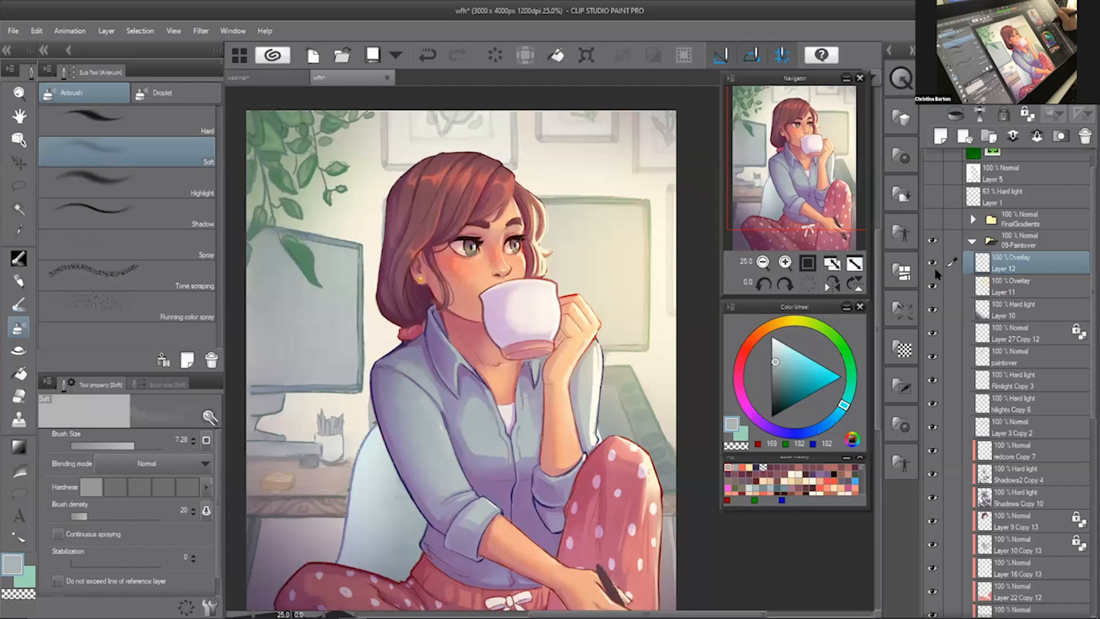
pyautogui.click(937, 268)
pyautogui.click(937, 269)
pyautogui.press('c')
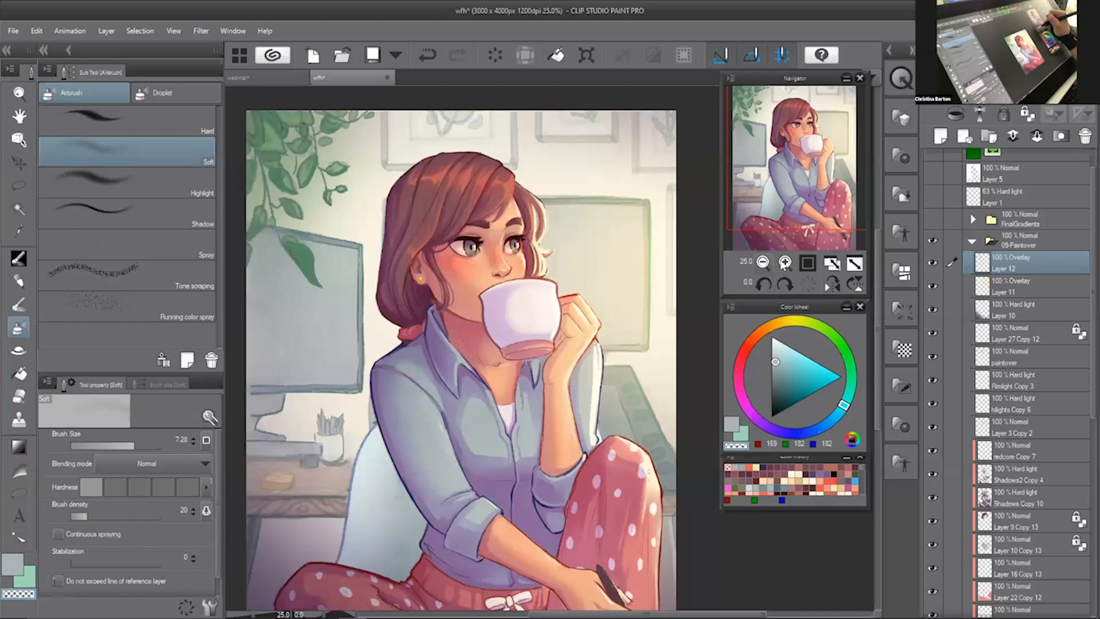
# - Compare the whole picture with the FinalGradients folder shown and hidden
pyautogui.click(763, 263)
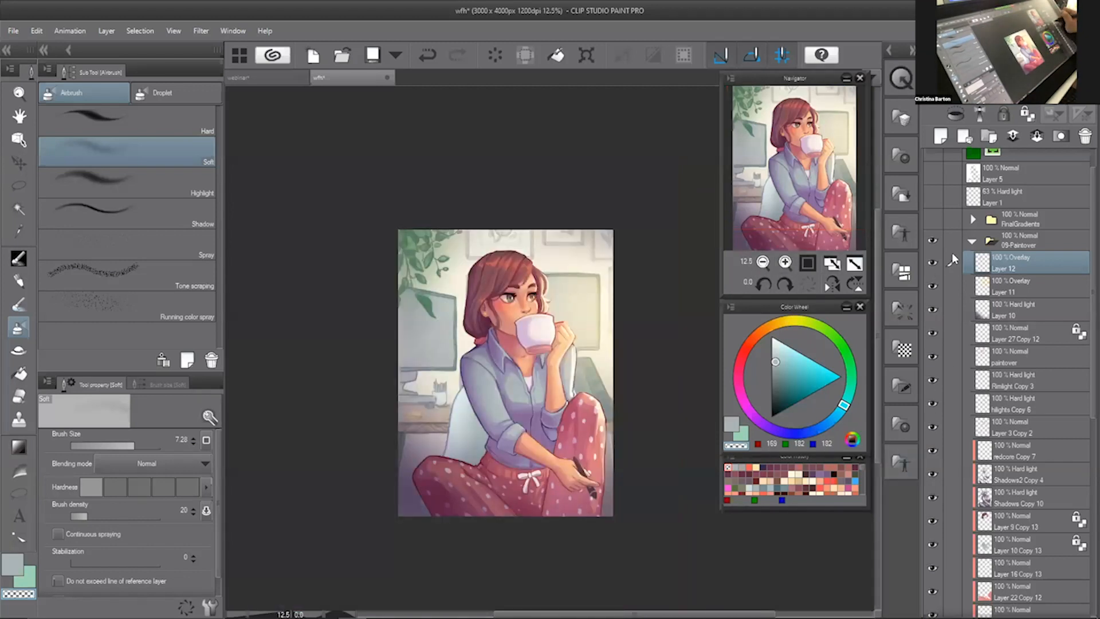
pyautogui.click(932, 219)
pyautogui.click(933, 220)
pyautogui.click(931, 221)
pyautogui.click(933, 223)
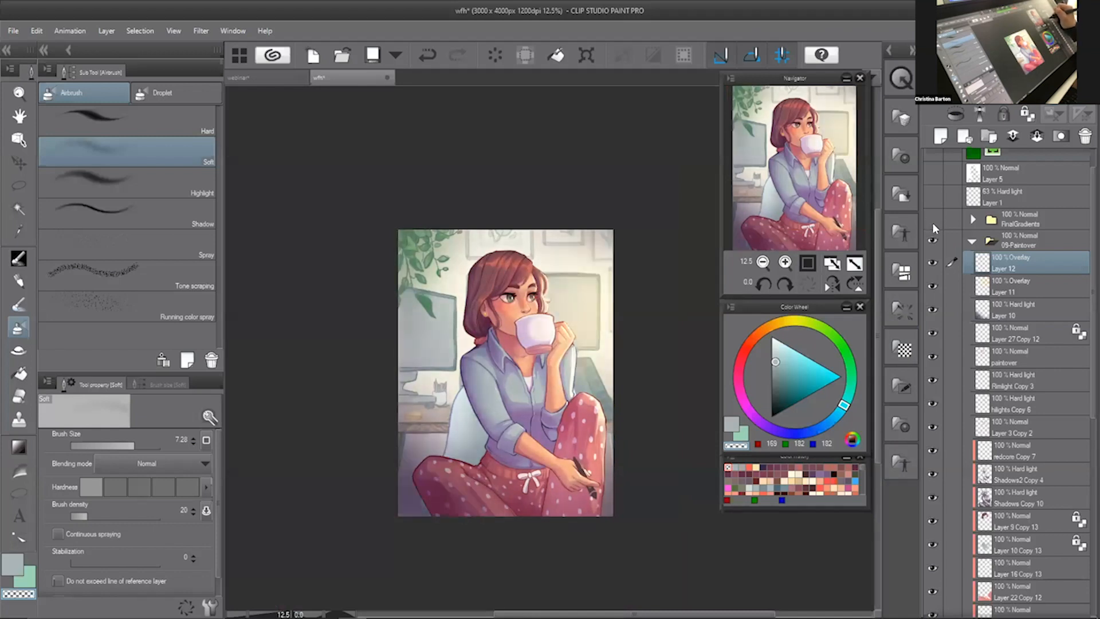
pyautogui.click(933, 224)
pyautogui.click(934, 224)
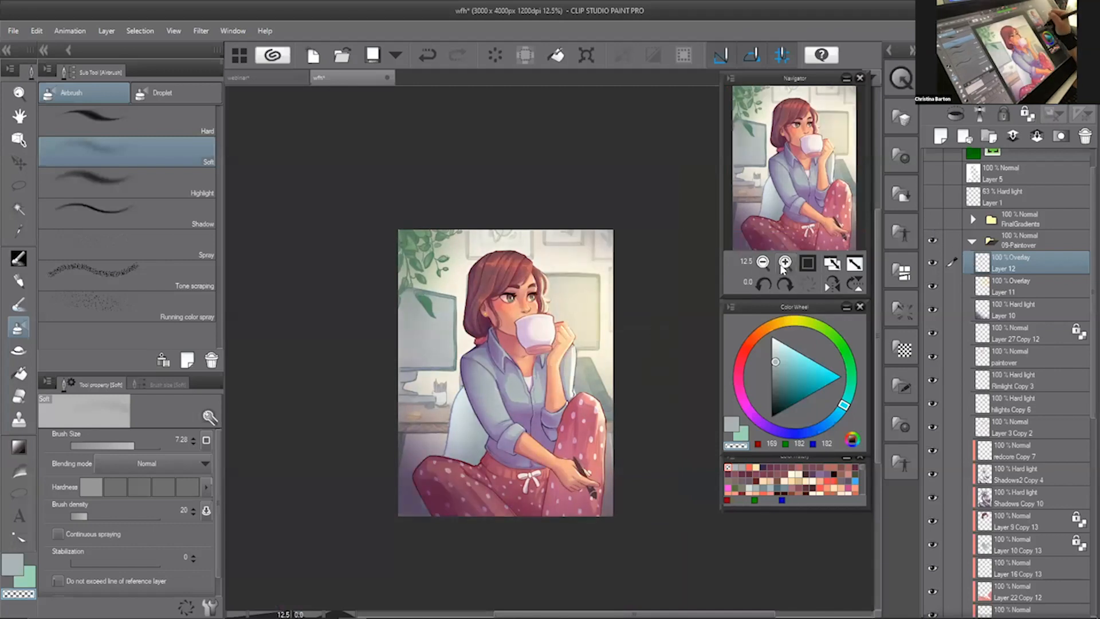
pyautogui.click(786, 262)
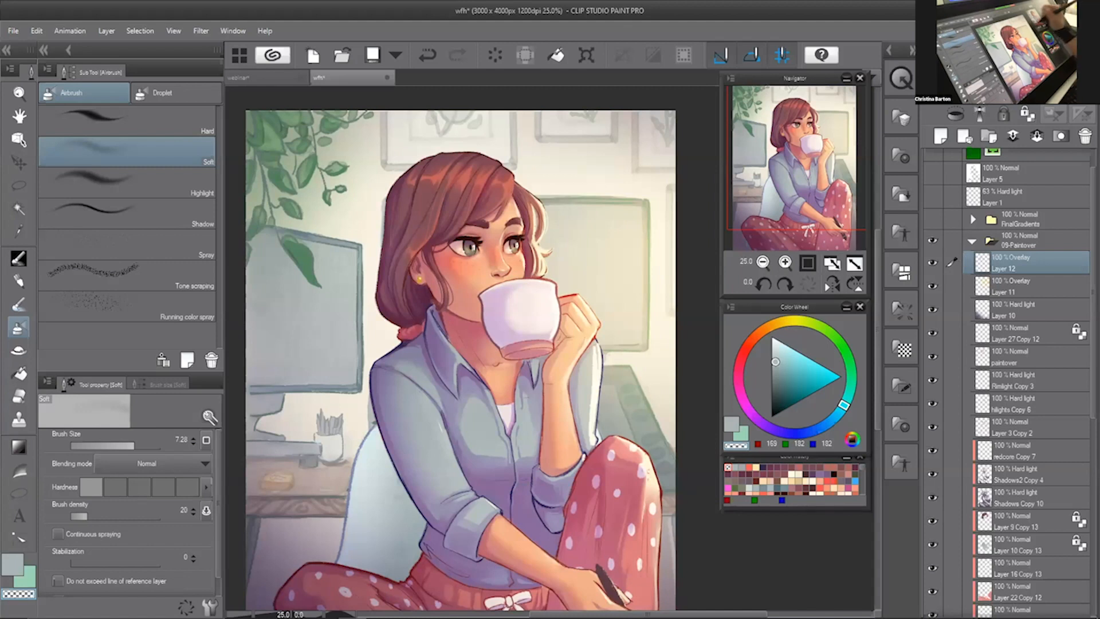
# - Add a new layer above Layer 12 and choose a pale cyan-white (RGB 235, 255, 255) for the Watercolor brush
pyautogui.press('b')
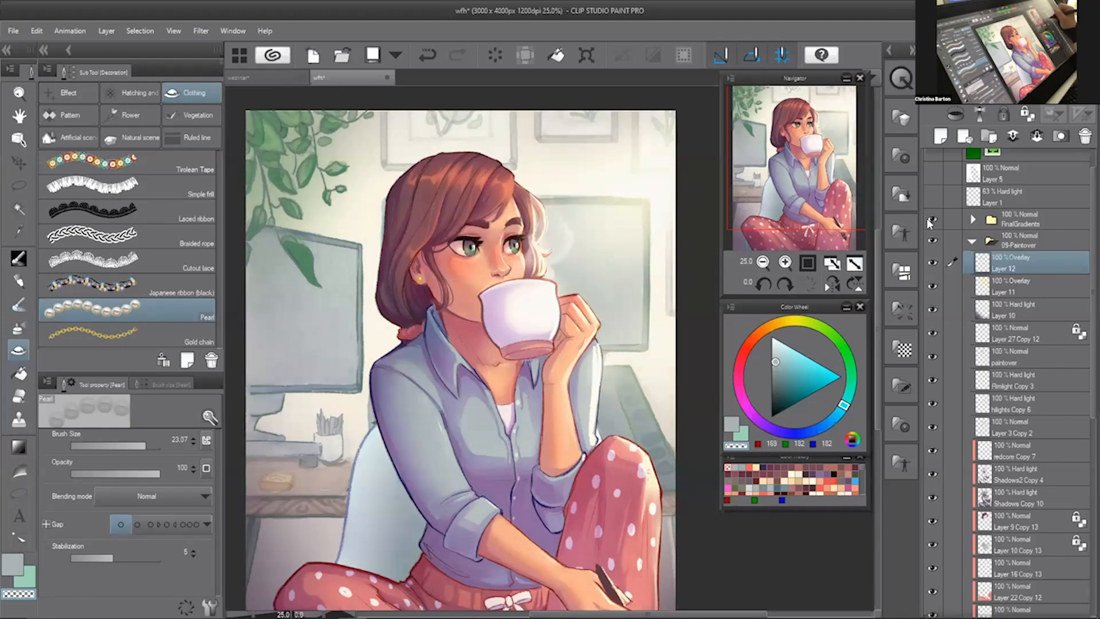
pyautogui.click(941, 136)
pyautogui.press('b')
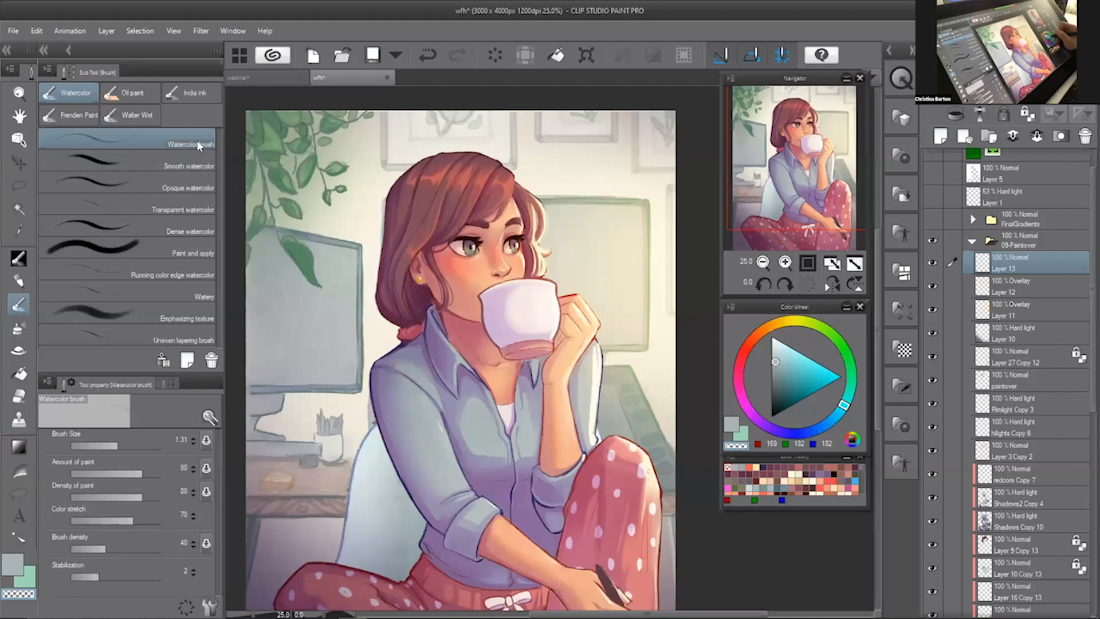
pyautogui.moveTo(780, 357); pyautogui.dragTo(779, 340)
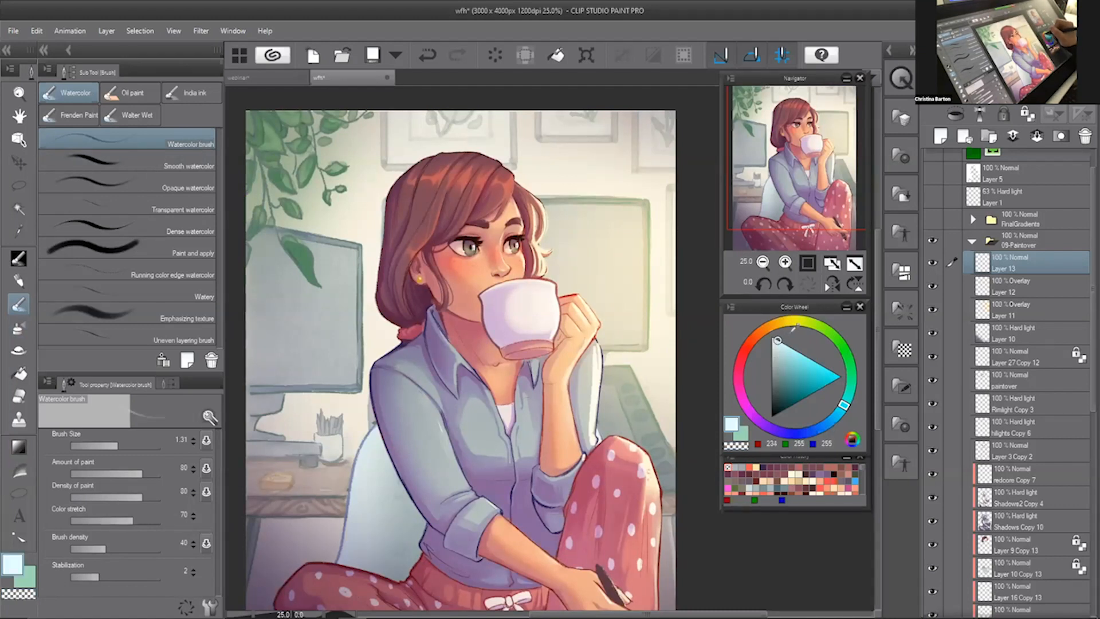
pyautogui.click(785, 263)
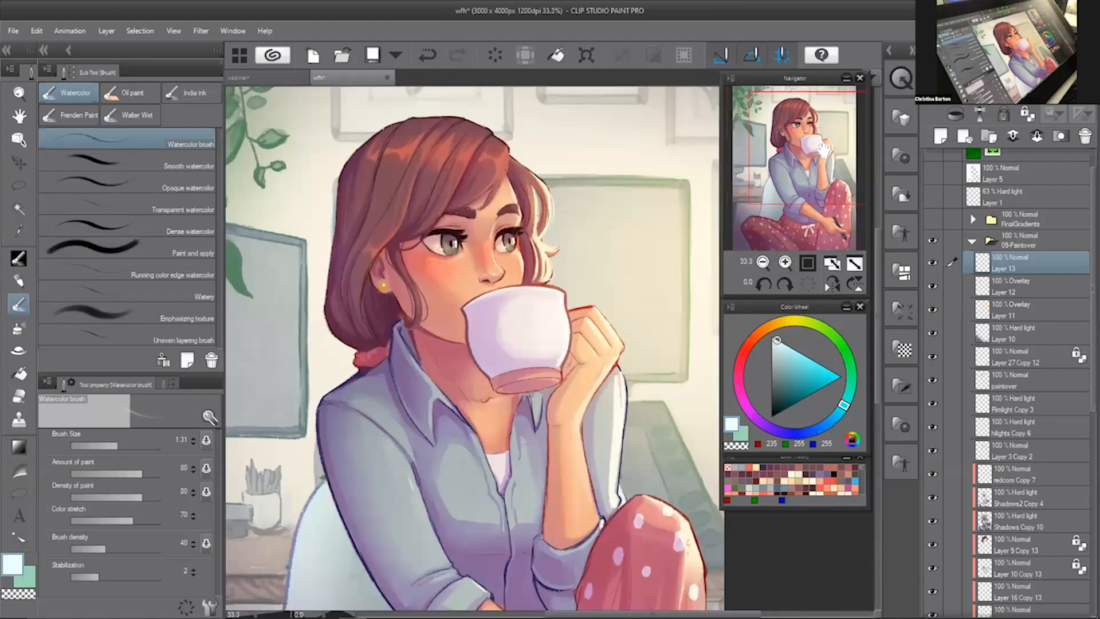
pyautogui.press('p')
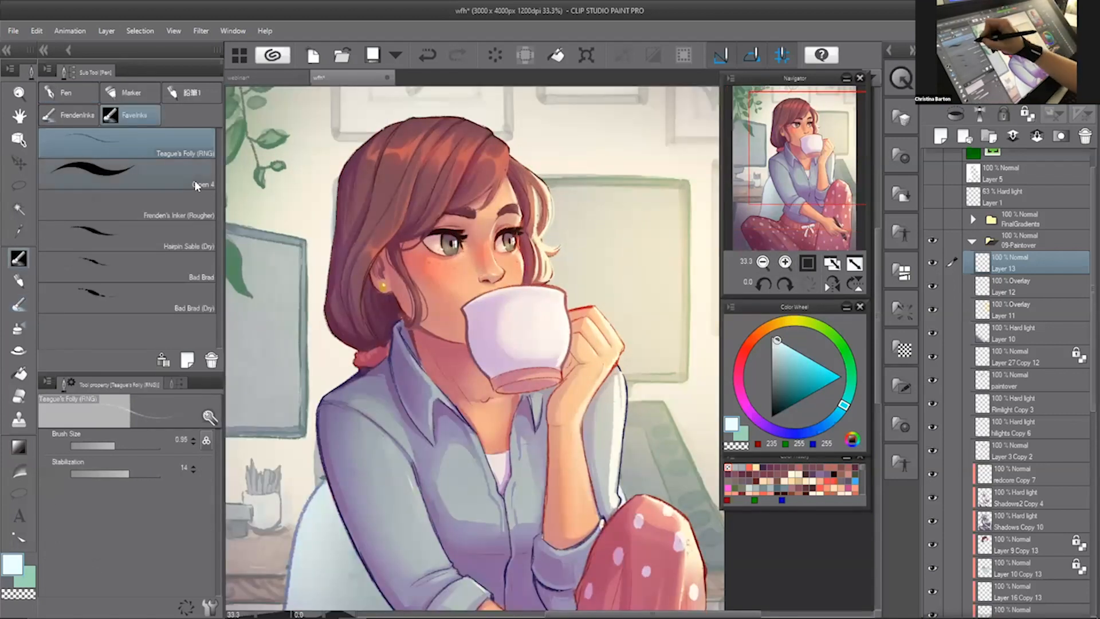
pyautogui.click(126, 172)
pyautogui.click(468, 292)
pyautogui.hotkey('ctrl', 'z')
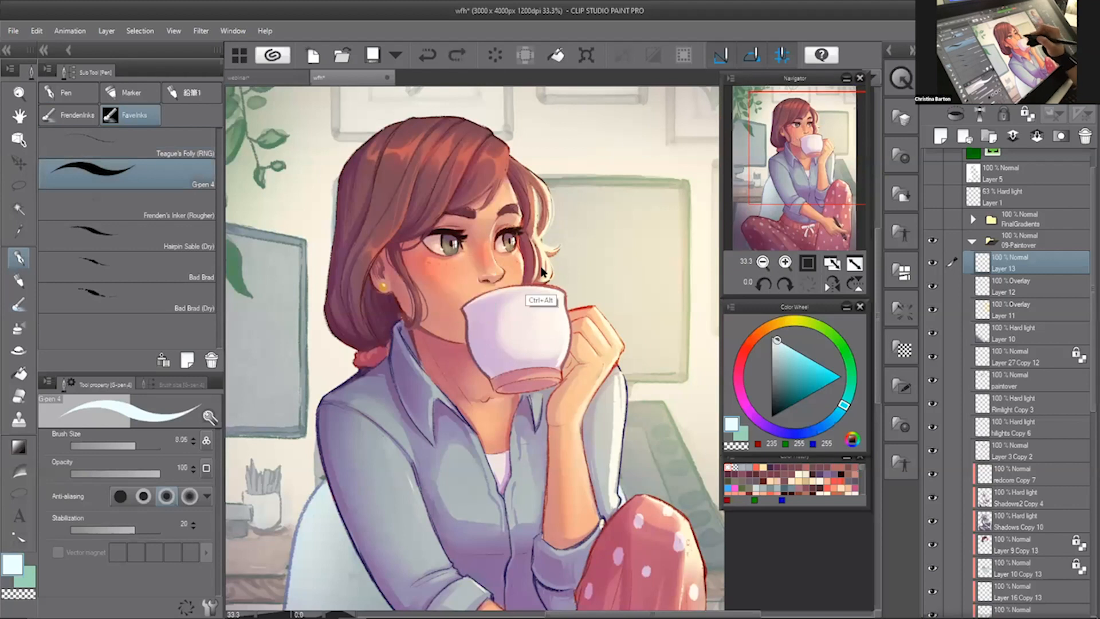
pyautogui.press('b')
pyautogui.press('p')
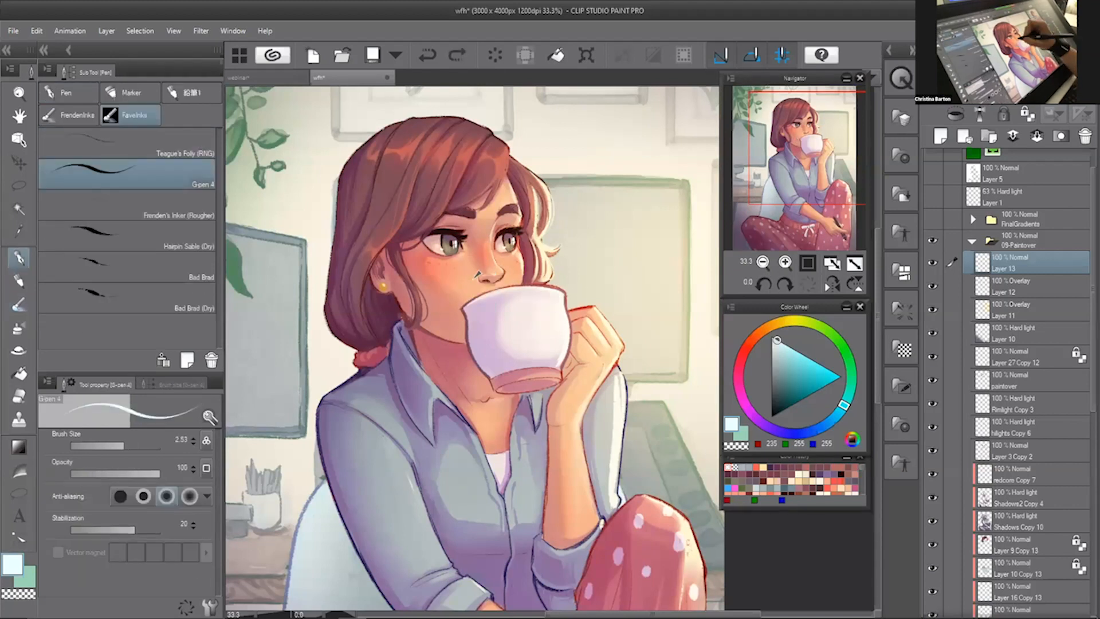
# - Paint pale steam rising from the cup past the face on Layer 13 with the Smooth watercolor brush
pyautogui.press('b')
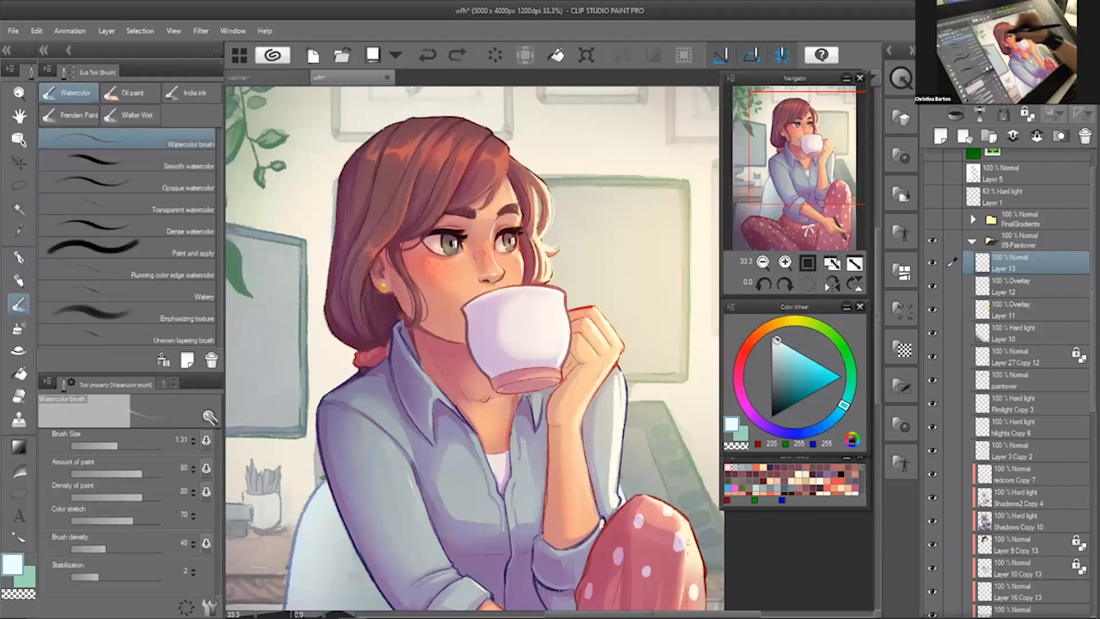
pyautogui.click(126, 162)
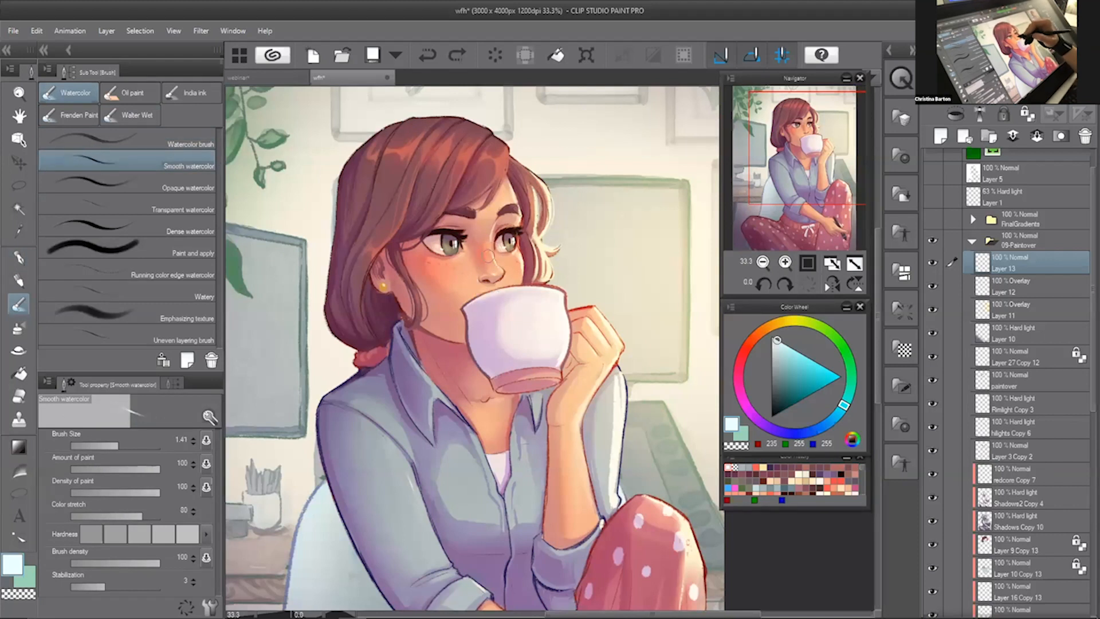
pyautogui.moveTo(465, 297)
pyautogui.mouseDown()
pyautogui.moveTo(487, 291)
pyautogui.moveTo(472, 290)
pyautogui.moveTo(524, 261)
pyautogui.moveTo(564, 270)
pyautogui.moveTo(526, 274)
pyautogui.moveTo(569, 269)
pyautogui.moveTo(562, 243)
pyautogui.moveTo(585, 230)
pyautogui.moveTo(564, 259)
pyautogui.moveTo(476, 282)
pyautogui.moveTo(561, 261)
pyautogui.moveTo(546, 253)
pyautogui.moveTo(574, 205)
pyautogui.moveTo(558, 249)
pyautogui.moveTo(580, 244)
pyautogui.moveTo(608, 181)
pyautogui.moveTo(560, 241)
pyautogui.moveTo(516, 263)
pyautogui.moveTo(554, 190)
pyautogui.moveTo(577, 211)
pyautogui.moveTo(556, 246)
pyautogui.moveTo(556, 182)
pyautogui.moveTo(581, 230)
pyautogui.moveTo(522, 252)
pyautogui.mouseUp()
pyautogui.press(']')
# - Thin out and shape the steam above the cup with transparent Smooth watercolor strokes, varying the brush size
pyautogui.press('c')
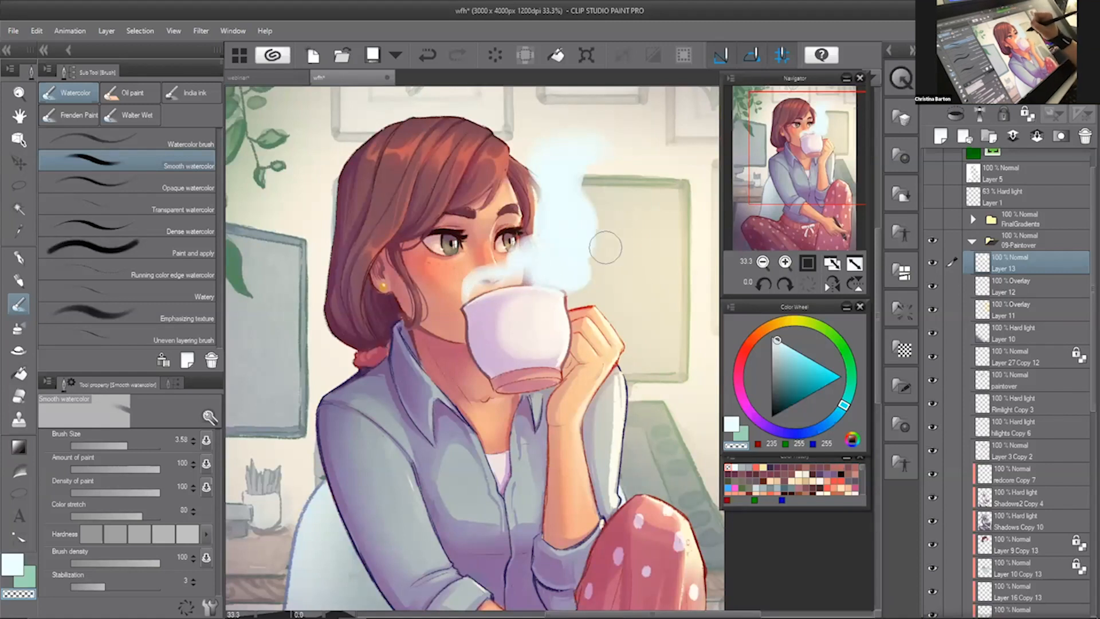
pyautogui.moveTo(605, 248)
pyautogui.mouseDown()
pyautogui.moveTo(590, 175)
pyautogui.moveTo(594, 192)
pyautogui.moveTo(609, 170)
pyautogui.moveTo(580, 175)
pyautogui.moveTo(603, 228)
pyautogui.moveTo(512, 184)
pyautogui.mouseUp()
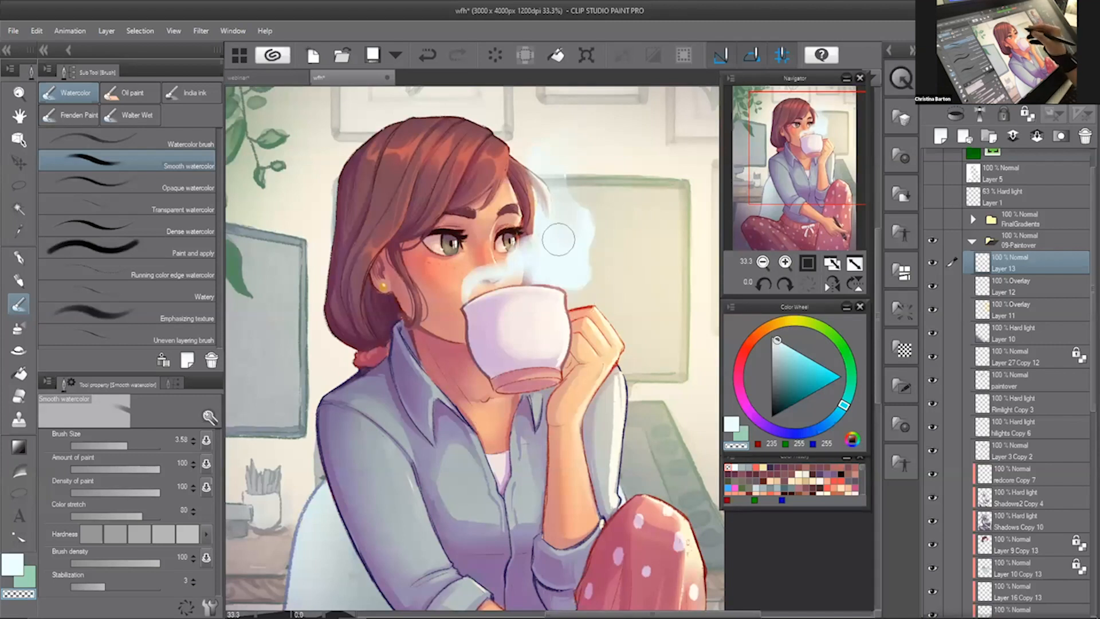
pyautogui.moveTo(506, 249)
pyautogui.keyDown('ctrl'); pyautogui.keyDown('alt'); pyautogui.mouseDown()
pyautogui.moveTo(522, 262)
pyautogui.moveTo(553, 247)
pyautogui.mouseUp(); pyautogui.keyUp('alt'); pyautogui.keyUp('ctrl')
pyautogui.moveTo(516, 284); pyautogui.dragTo(541, 252)
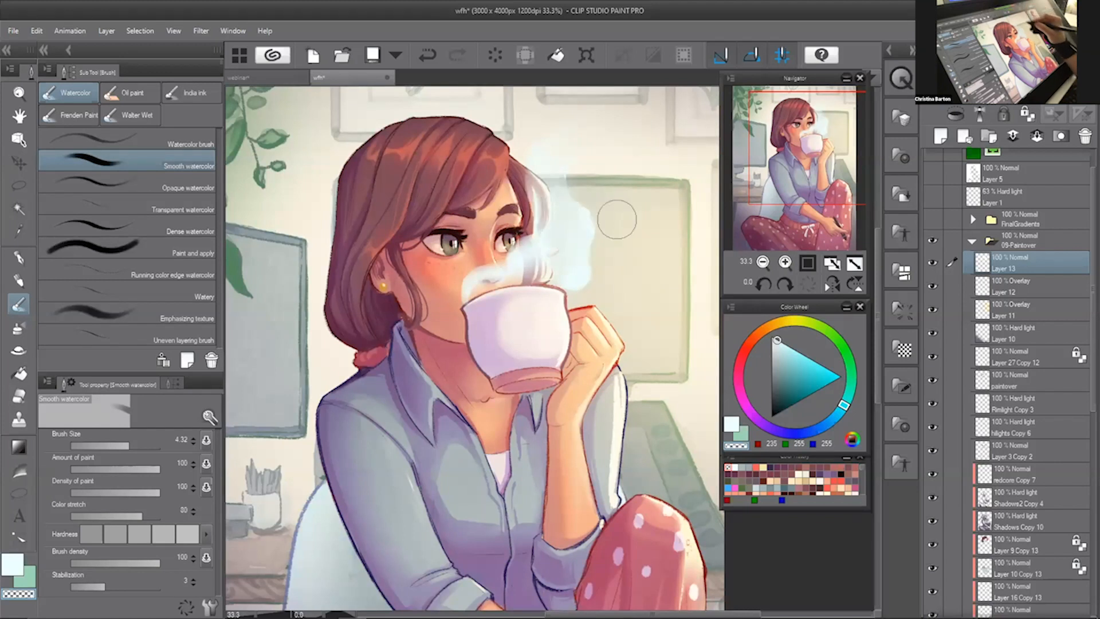
pyautogui.keyDown('ctrl'); pyautogui.keyDown('alt'); pyautogui.moveTo(579, 215); pyautogui.dragTo(568, 215); pyautogui.keyUp('alt'); pyautogui.keyUp('ctrl')
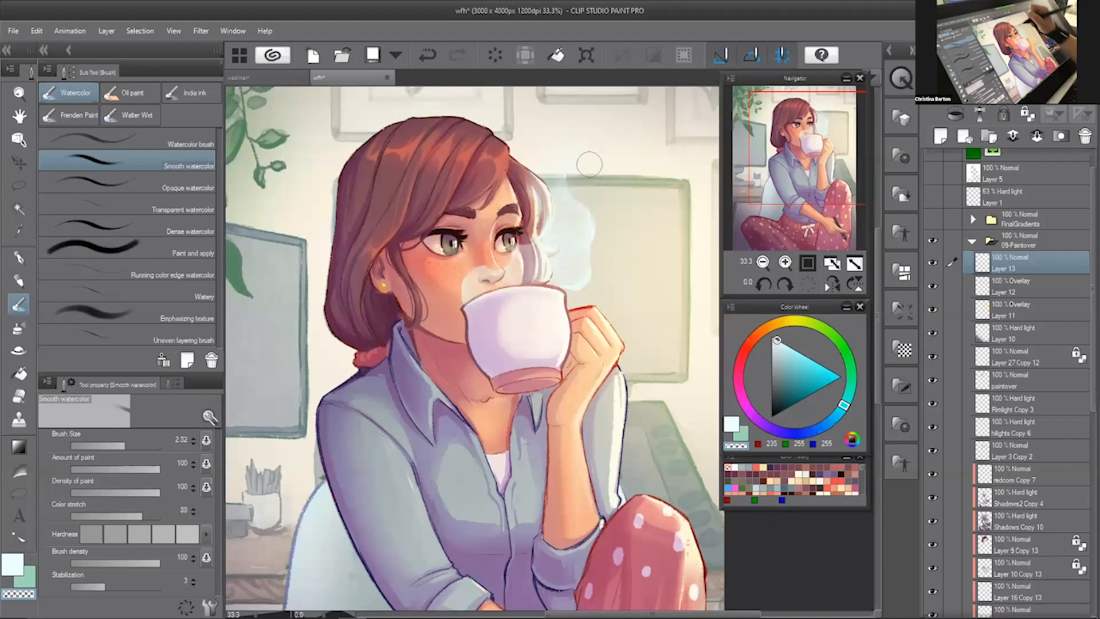
# - Undo the last steam stroke on Layer 13 and reduce the Smooth watercolor brush size to 0.60
pyautogui.hotkey('ctrl', 'z')
pyautogui.press('[')
pyautogui.press('[')
pyautogui.press('[')
pyautogui.press('[')
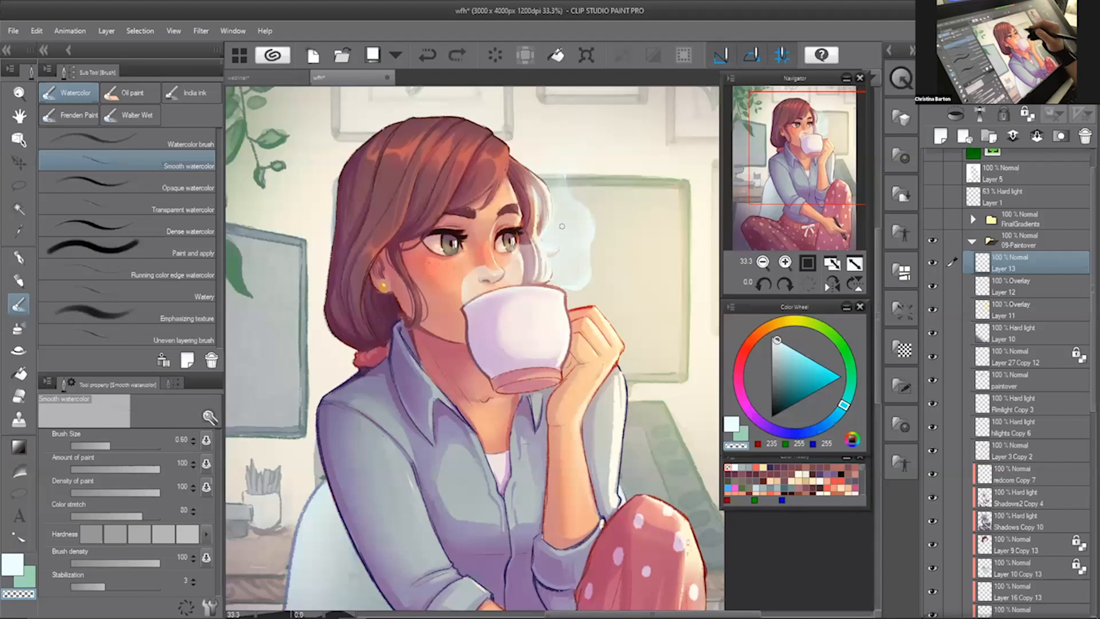
# - Refine the steam above the cup with pale Smooth watercolor strokes at brush size 2.09, thinning it out with transparent strokes
pyautogui.press('c')
pyautogui.press(']')
pyautogui.press(']')
pyautogui.press(']')
pyautogui.press(']')
pyautogui.press(']')
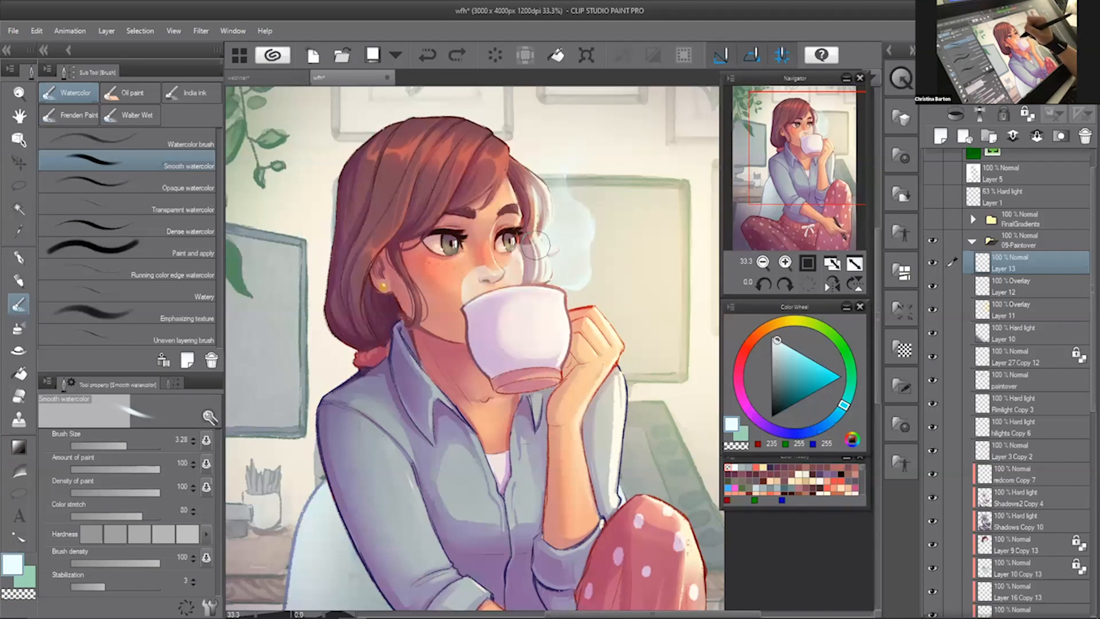
pyautogui.press('[')
pyautogui.press('[')
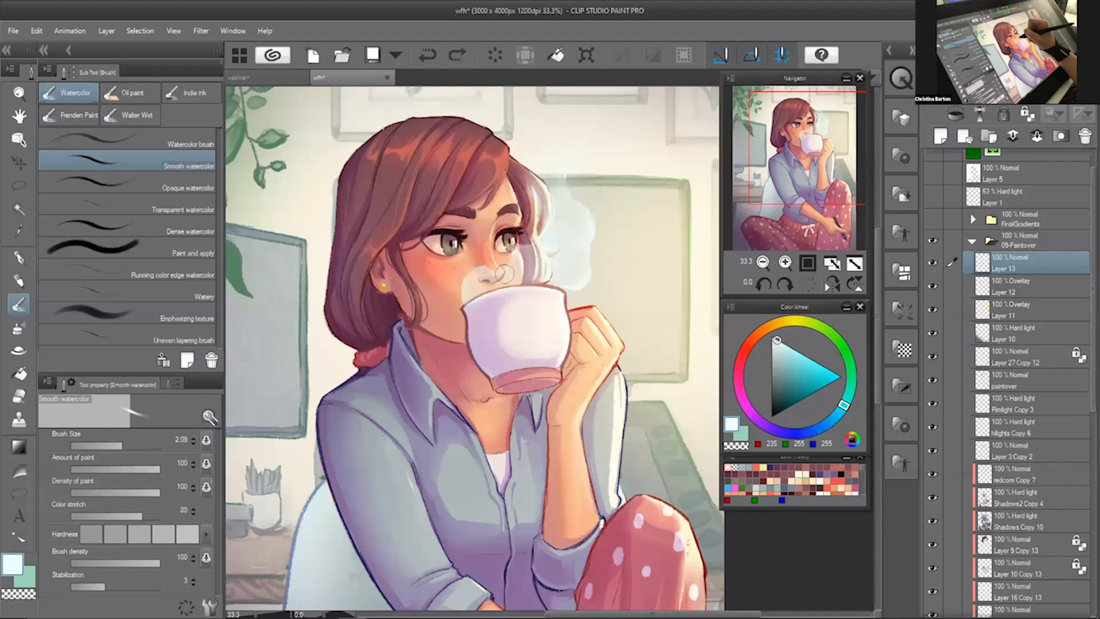
pyautogui.moveTo(513, 255); pyautogui.dragTo(521, 261)
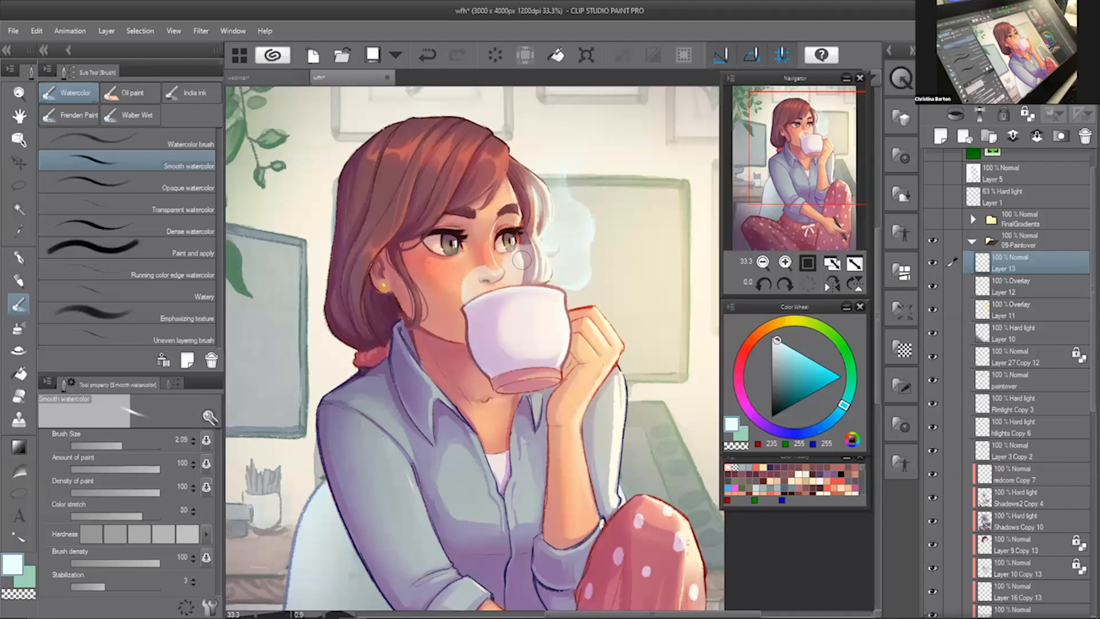
pyautogui.press('c')
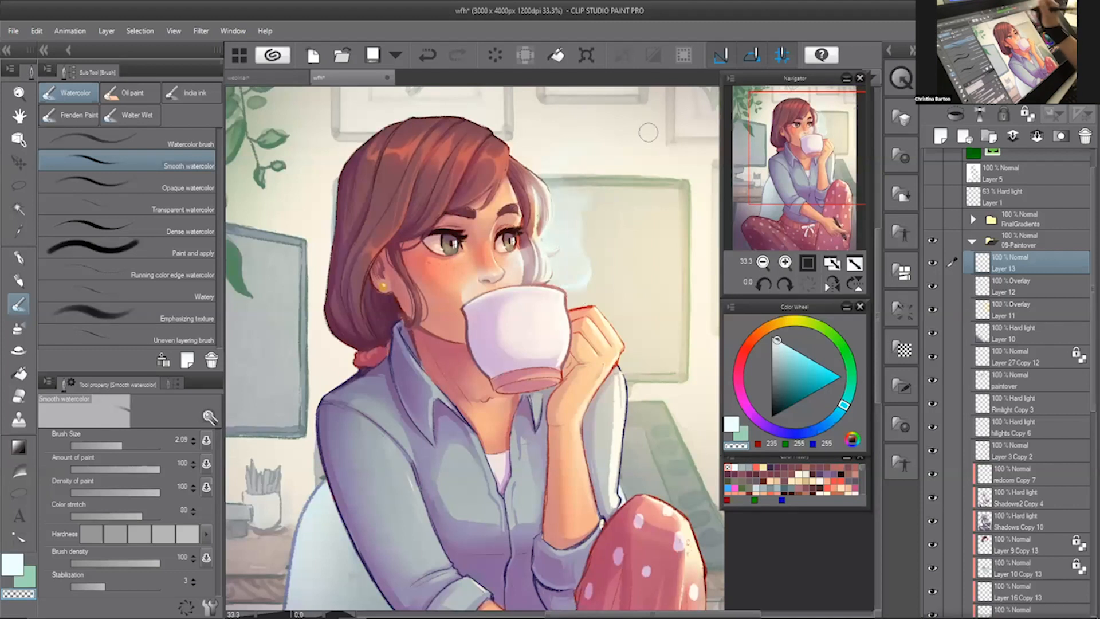
# - Lower the opacity of the steam on Layer 13 to about 55%, judging it against the whole picture
pyautogui.click(763, 262)
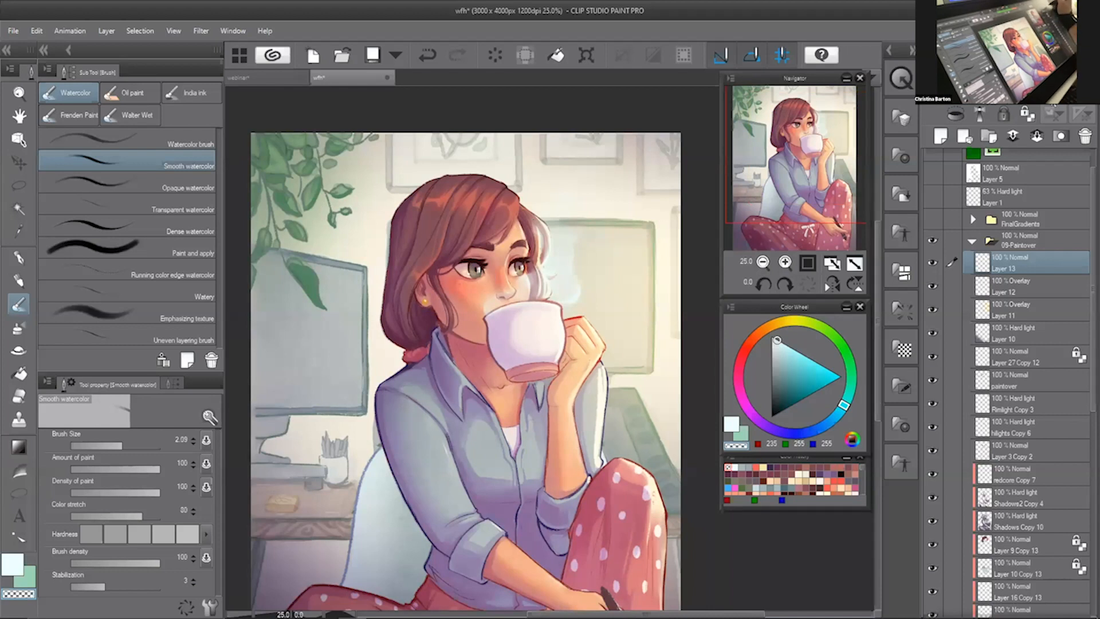
pyautogui.click(1015, 95)
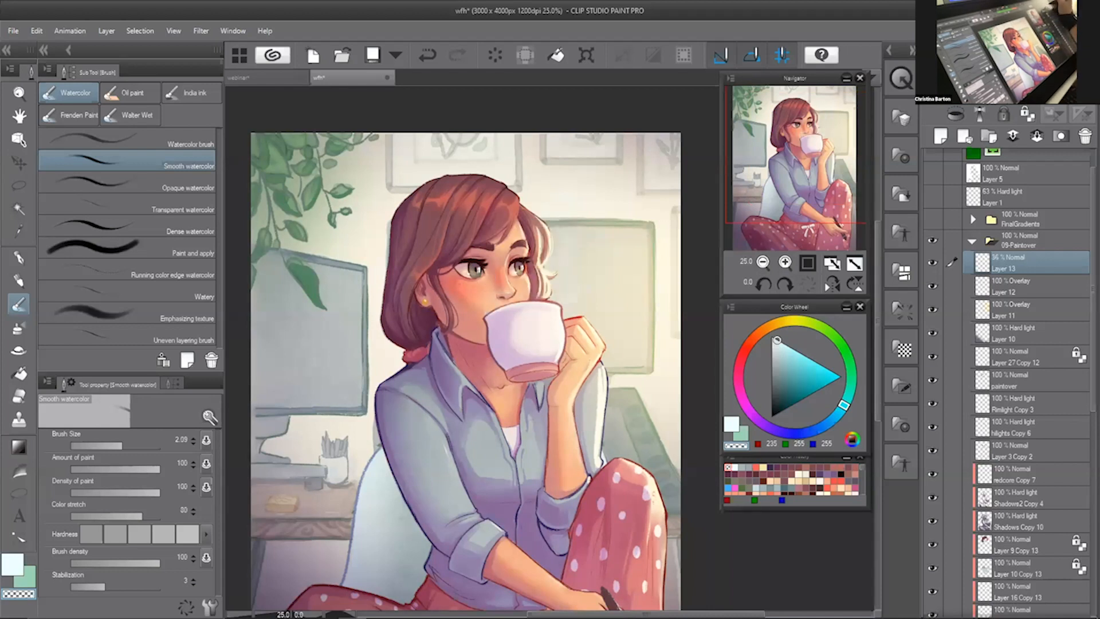
pyautogui.moveTo(1038, 94)
pyautogui.mouseDown()
pyautogui.moveTo(1067, 95)
pyautogui.moveTo(1027, 94)
pyautogui.moveTo(1041, 94)
pyautogui.mouseUp()
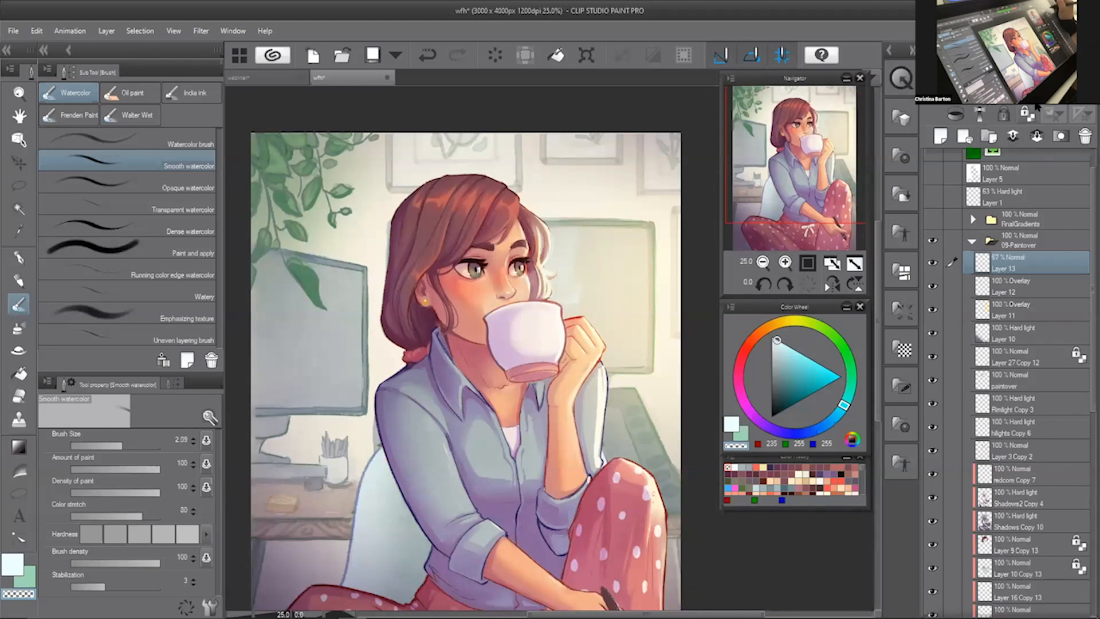
pyautogui.click(763, 262)
pyautogui.click(786, 263)
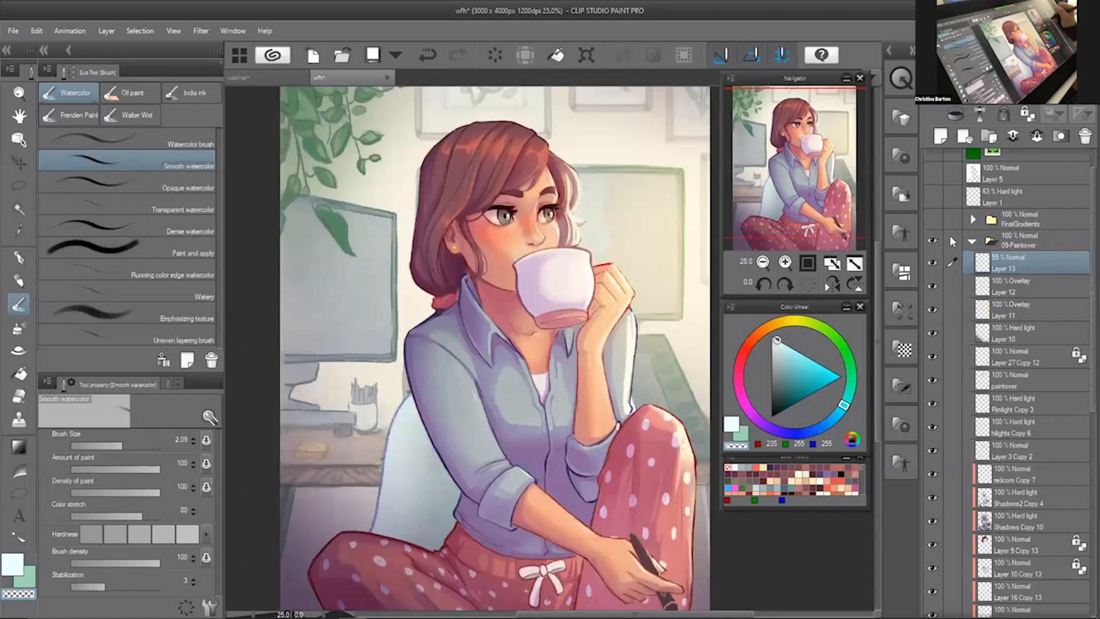
# - Collapse and hide the 09-Paintover folder and show the FinalGradients folder
pyautogui.click(973, 241)
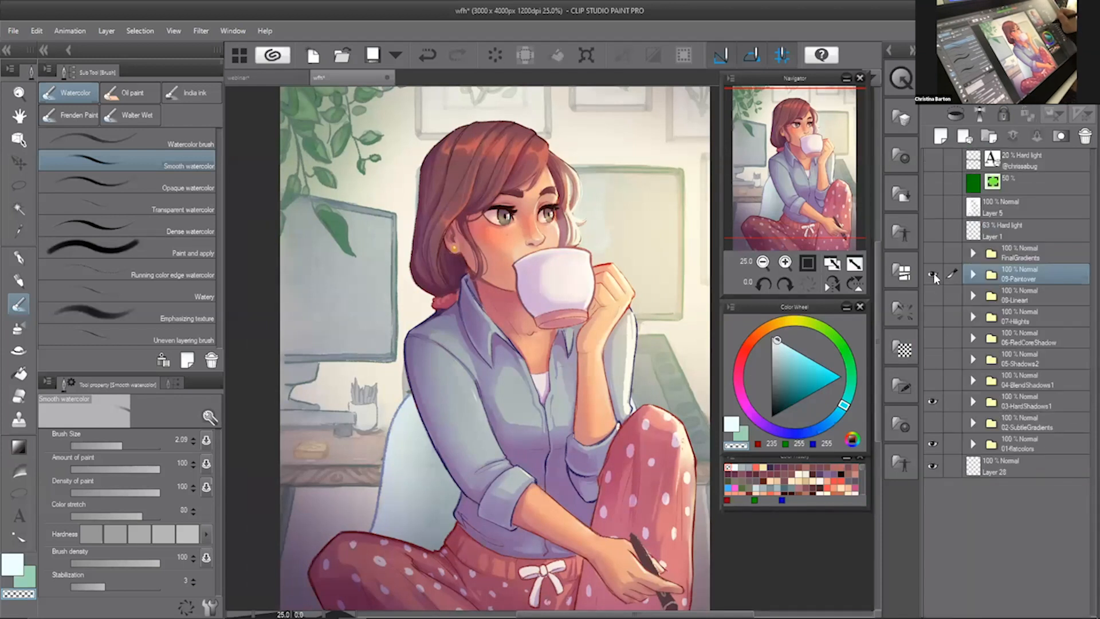
pyautogui.click(934, 273)
pyautogui.click(935, 254)
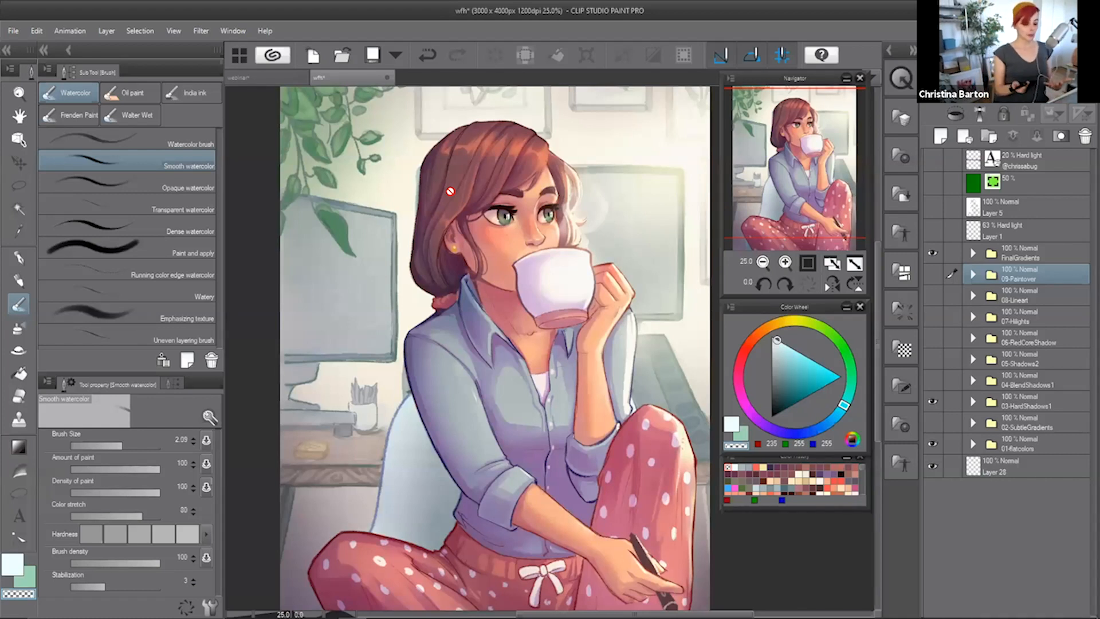
pyautogui.moveTo(806, 189); pyautogui.dragTo(827, 216)
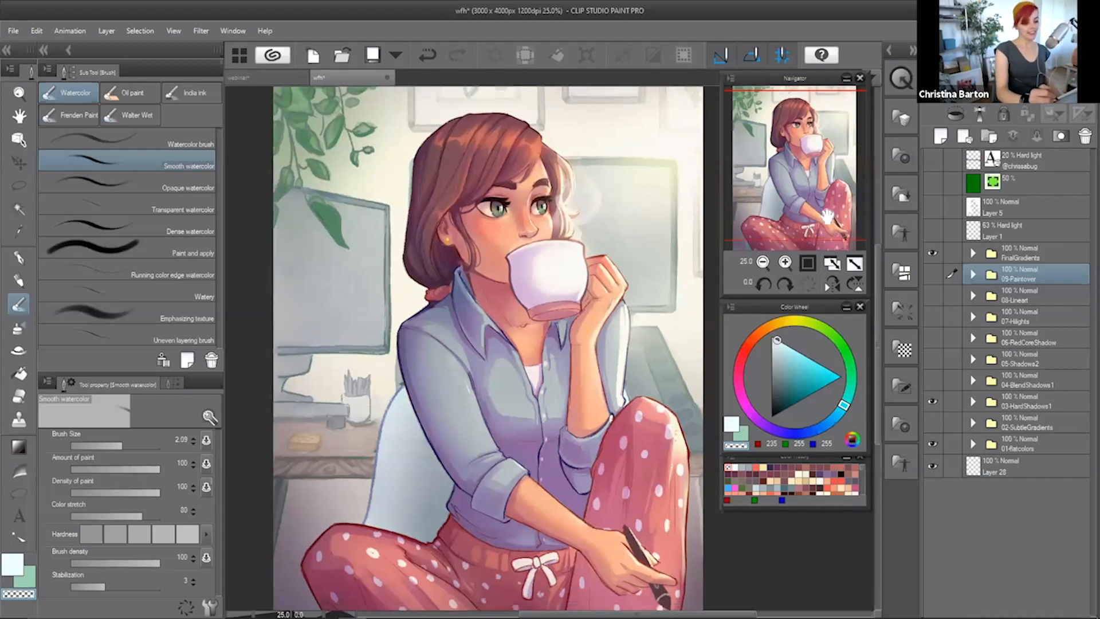
# - Look over the stage overview in the webinar document and return to the wfh illustration
pyautogui.click(285, 79)
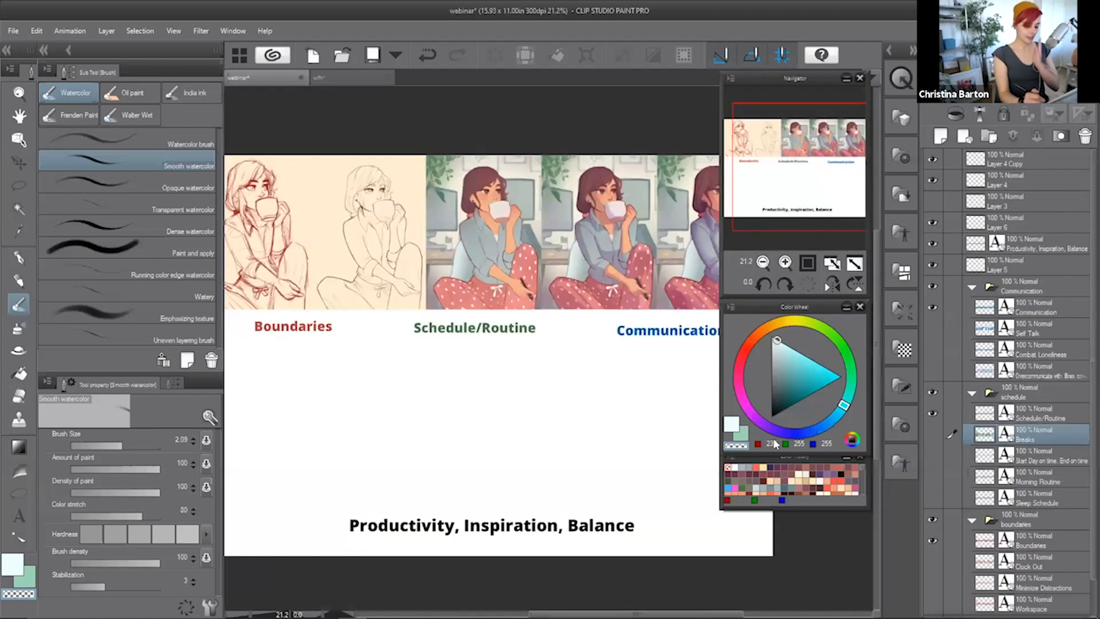
pyautogui.moveTo(804, 158); pyautogui.dragTo(805, 159)
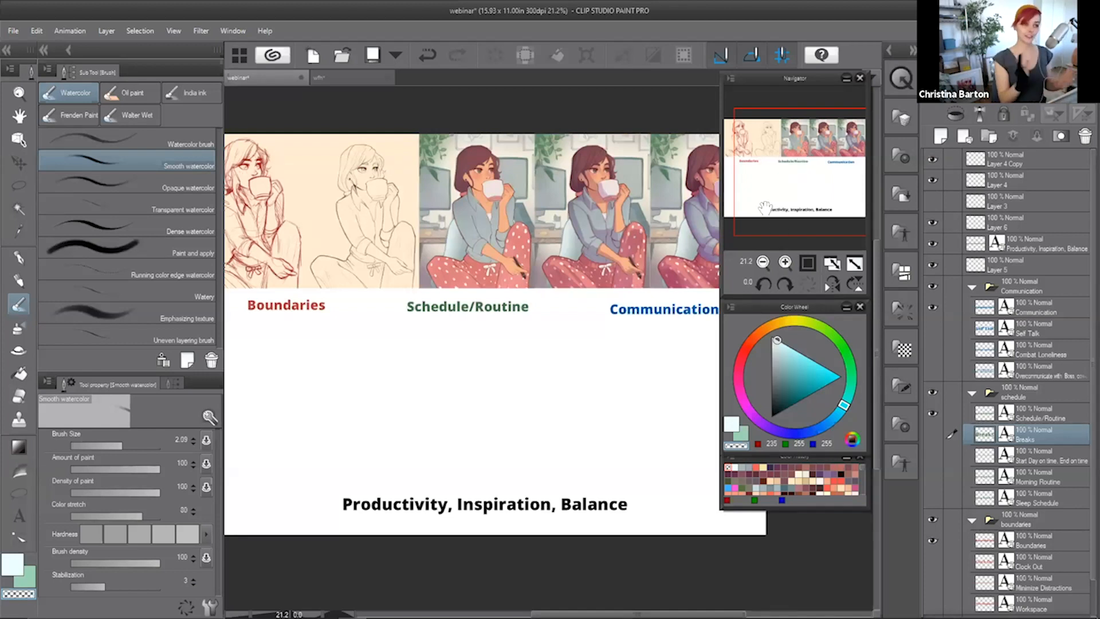
pyautogui.click(377, 80)
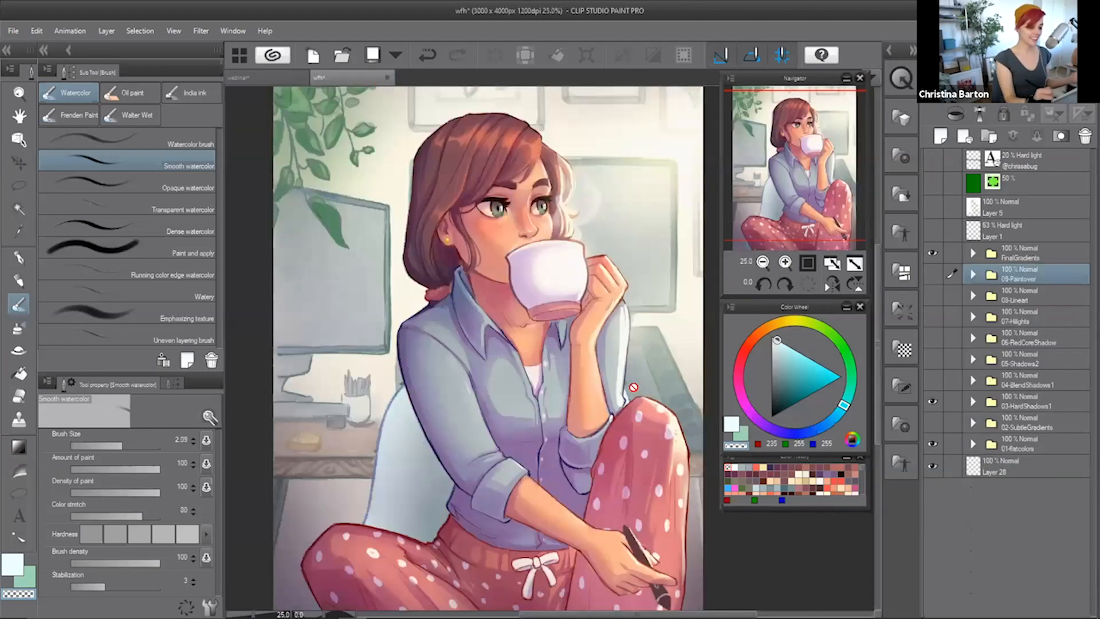
# - Switch to the webinar document and add a new layer above the "Productivity, Inspiration, Balance" text layer
pyautogui.hotkey('ctrl', 'Tab')
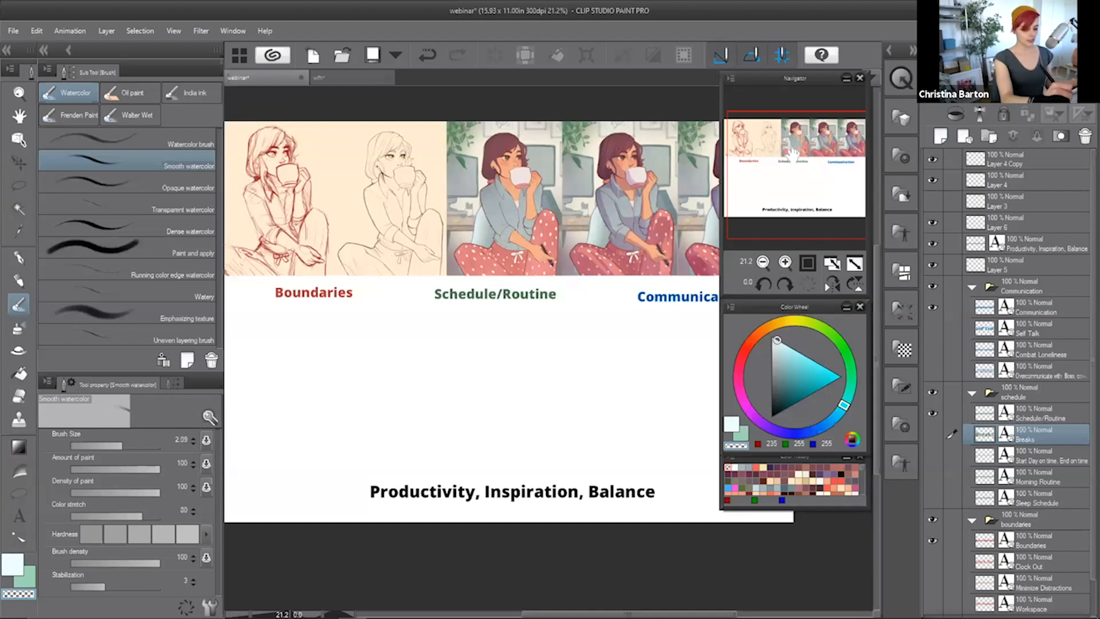
pyautogui.moveTo(792, 153); pyautogui.dragTo(804, 127)
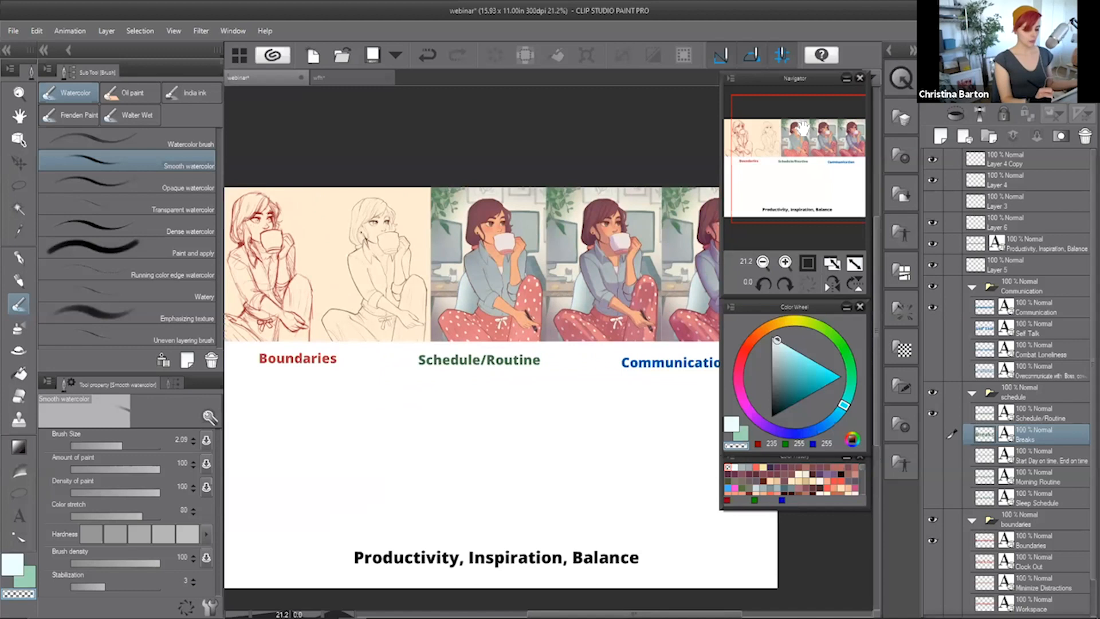
pyautogui.moveTo(784, 181); pyautogui.dragTo(781, 202)
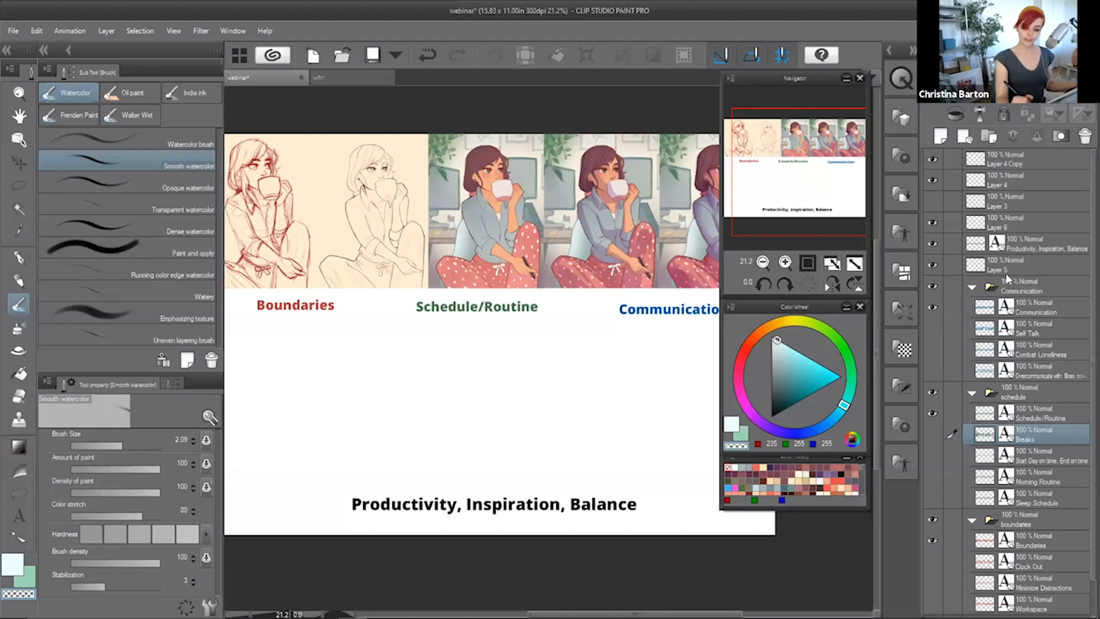
pyautogui.click(1040, 248)
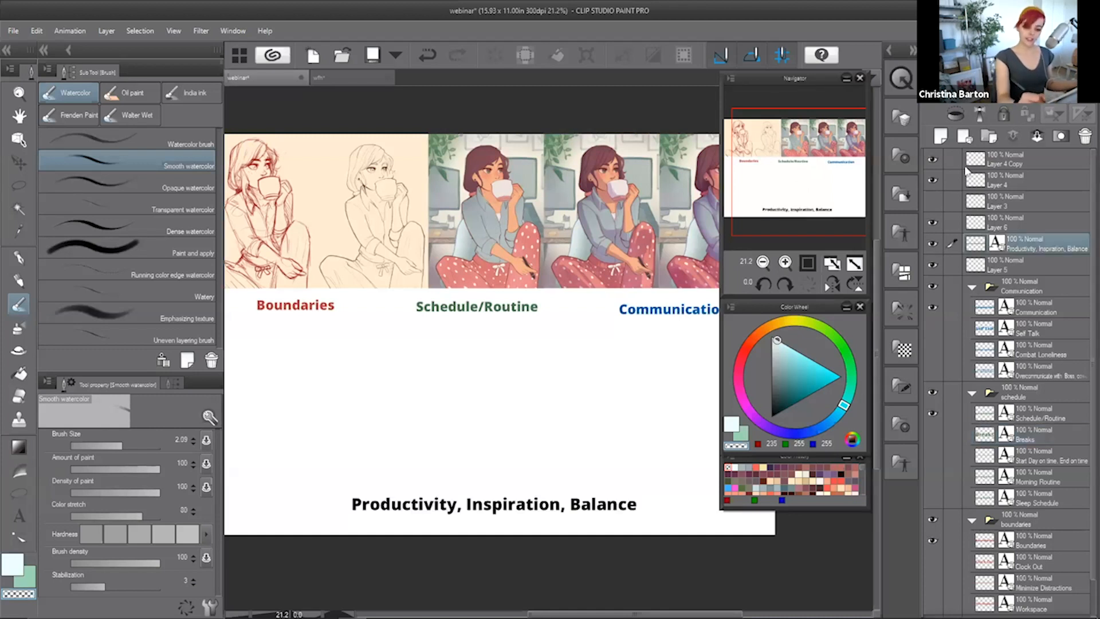
pyautogui.click(907, 188)
pyautogui.press('b')
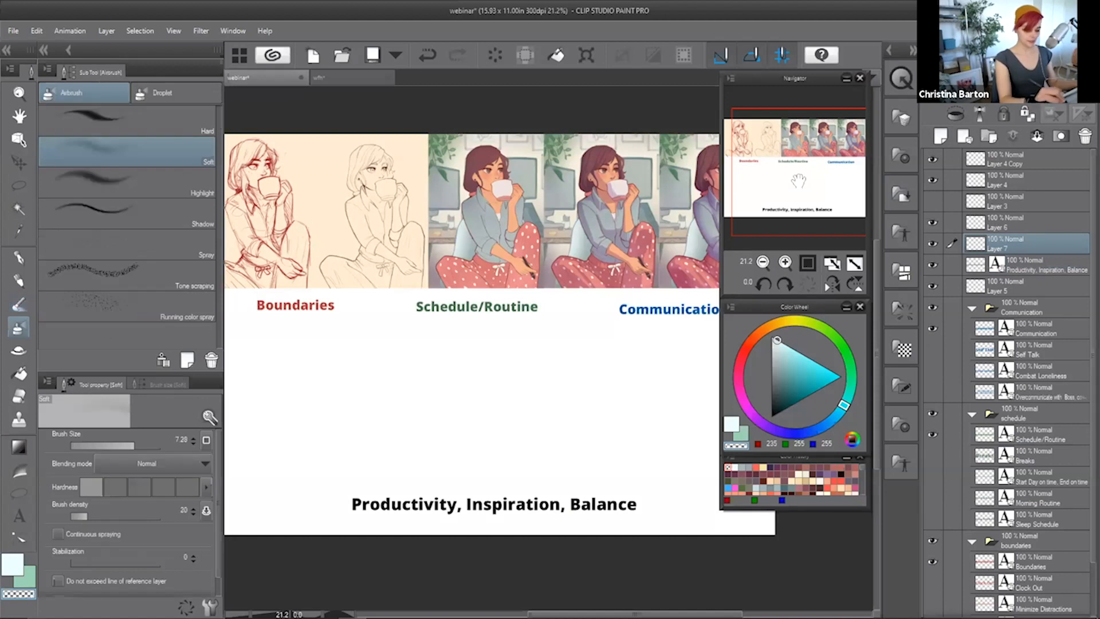
pyautogui.moveTo(799, 181); pyautogui.dragTo(798, 184)
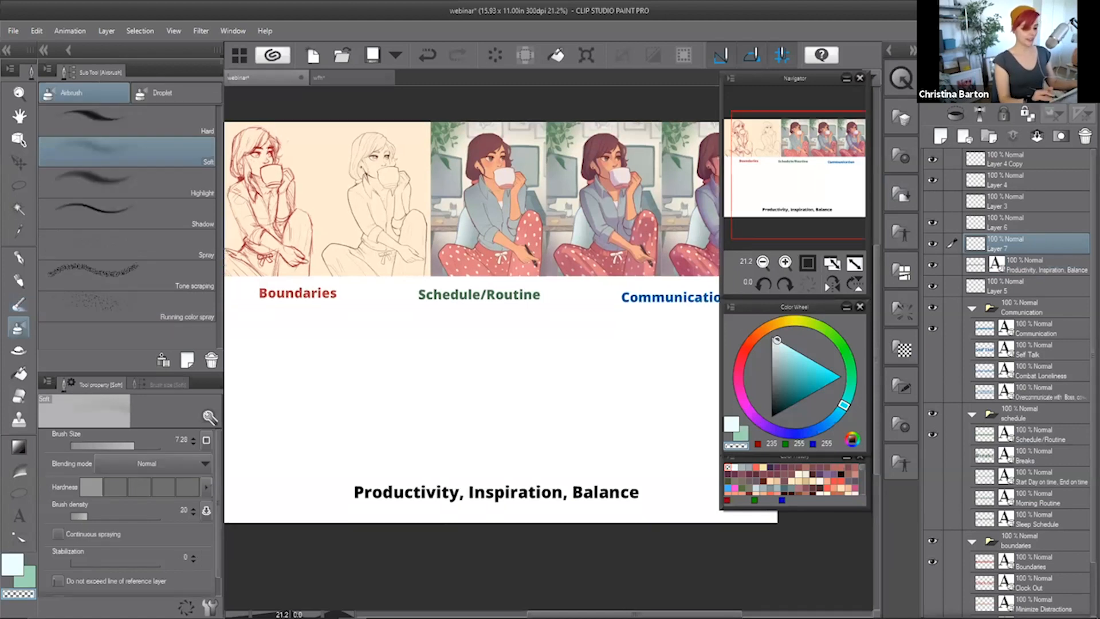
# - Choose a light orange (RGB 255, 219, 151) and the Teague's Folly (RNG) pen for annotating the text
pyautogui.click(777, 329)
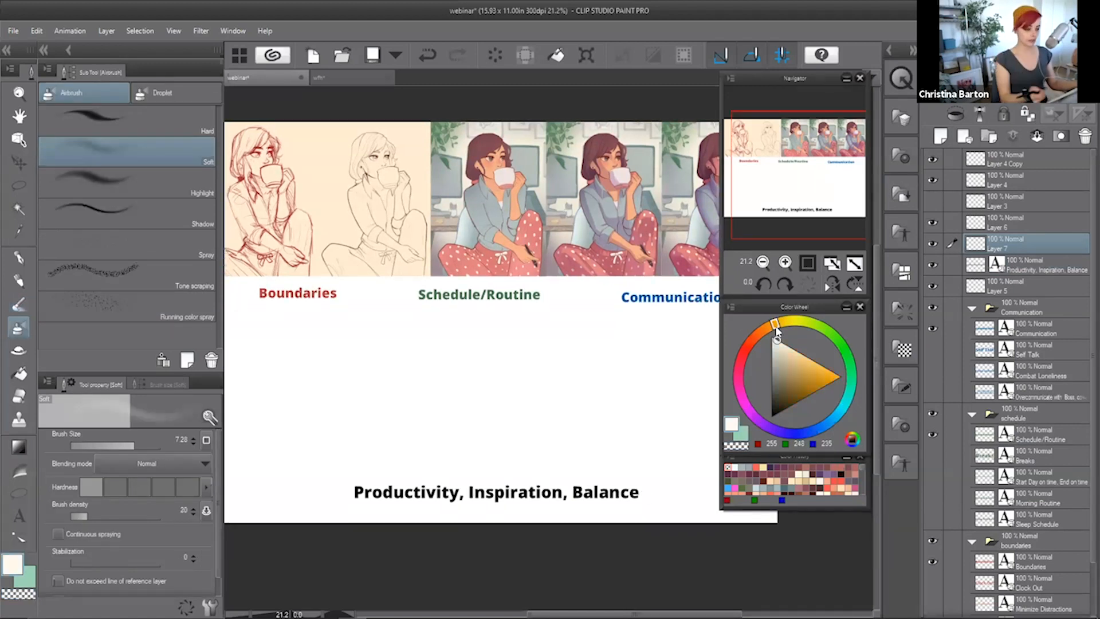
pyautogui.press('p')
pyautogui.click(800, 353)
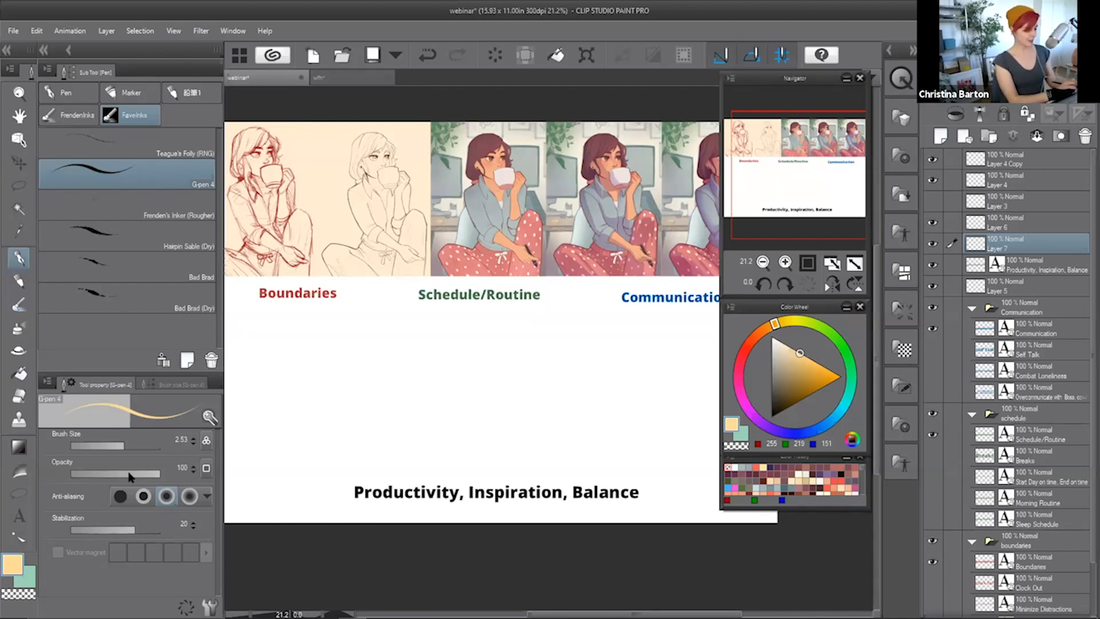
pyautogui.click(184, 139)
pyautogui.hotkey('ctrl', '+')
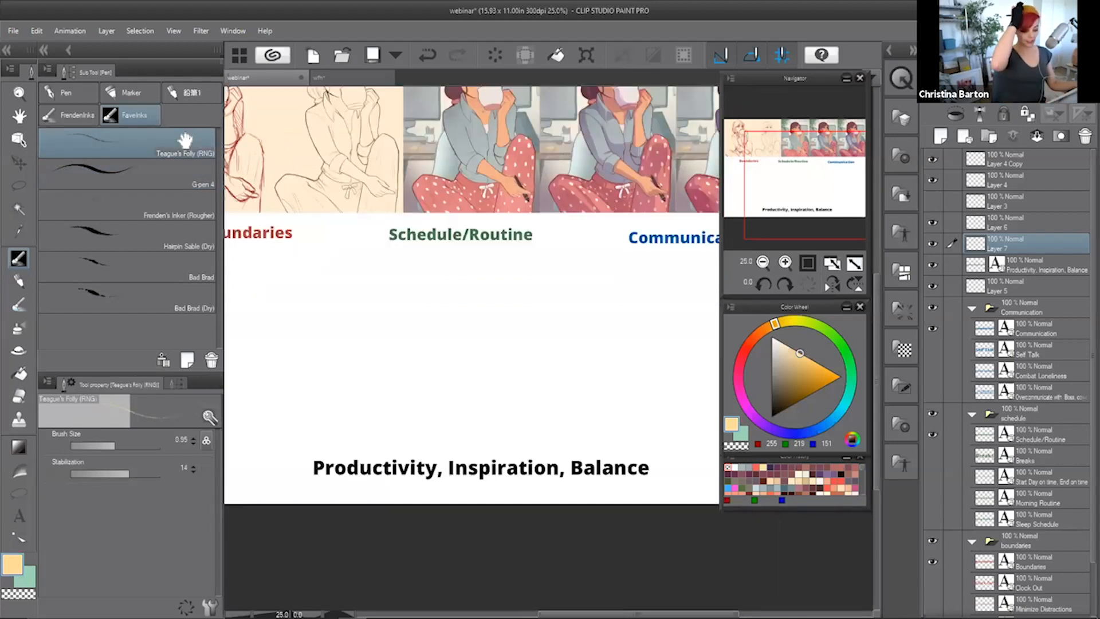
# - Draw short light orange rays on both sides of "Productivity, Inspiration, Balance" with the pen at size 12.06, undoing the thin first stroke
pyautogui.moveTo(659, 437); pyautogui.dragTo(696, 412)
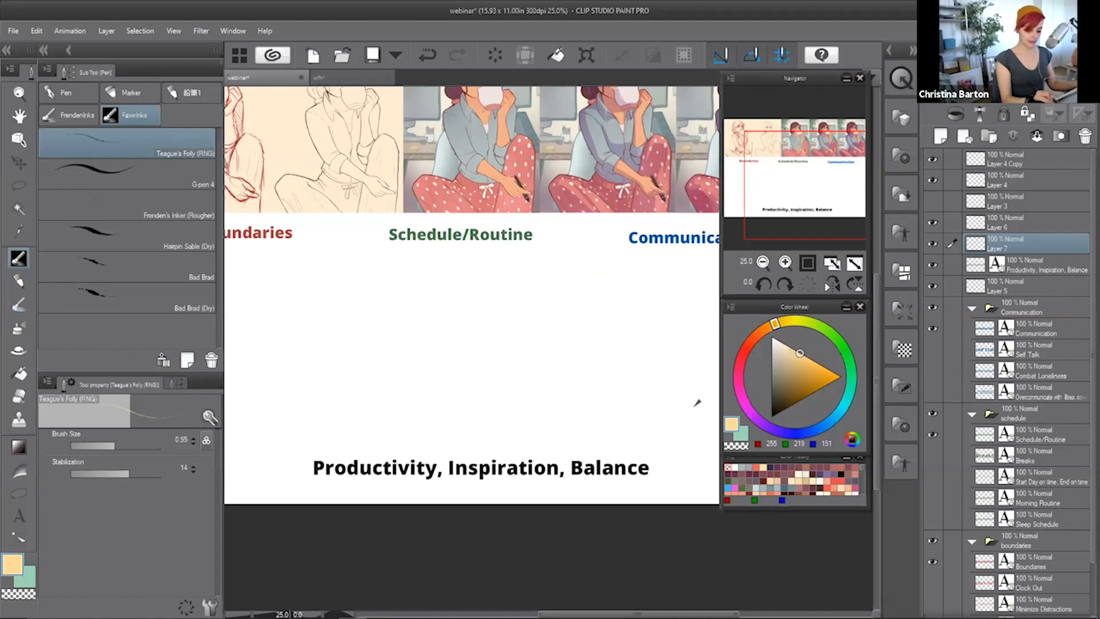
pyautogui.hotkey('ctrl', 'z')
pyautogui.moveTo(617, 434)
pyautogui.mouseDown()
pyautogui.moveTo(690, 419)
pyautogui.moveTo(674, 431)
pyautogui.moveTo(713, 463)
pyautogui.moveTo(681, 488)
pyautogui.mouseUp()
pyautogui.moveTo(281, 401); pyautogui.dragTo(297, 425)
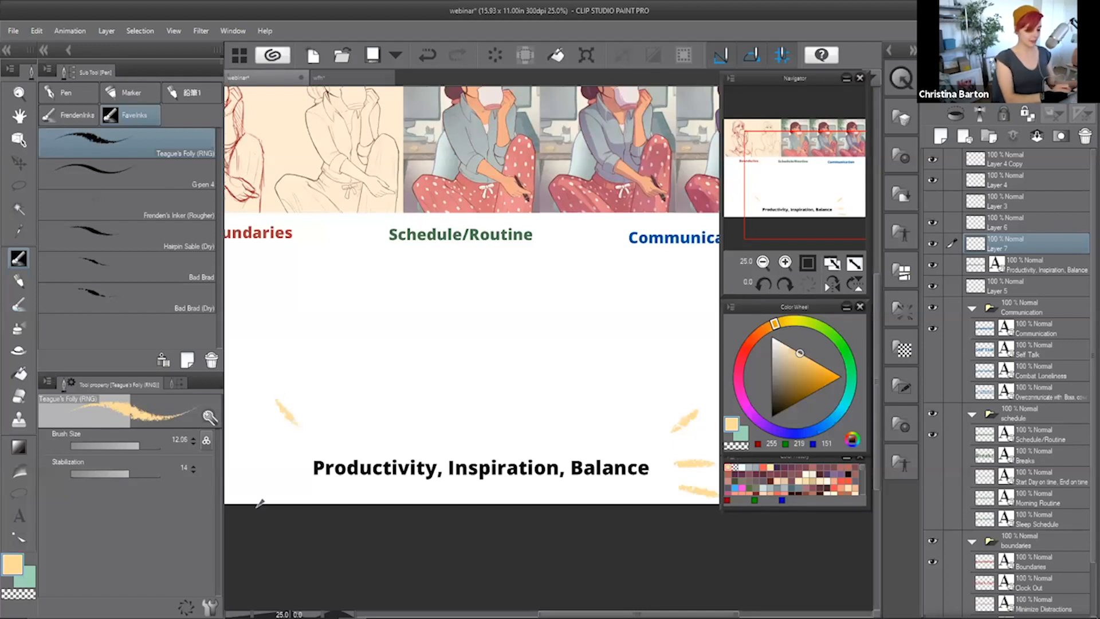
pyautogui.moveTo(283, 468); pyautogui.dragTo(243, 472)
pyautogui.moveTo(299, 491); pyautogui.dragTo(258, 502)
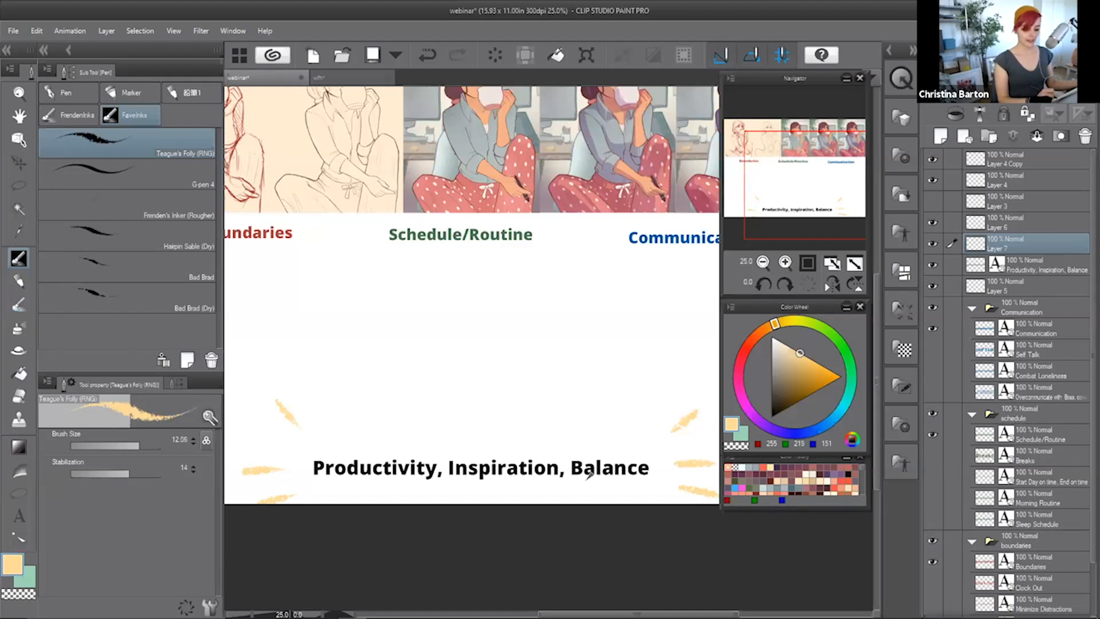
# - Underline the word Balance and draw curved arrows from it to Inspiration and Productivity
pyautogui.moveTo(577, 481)
pyautogui.mouseDown()
pyautogui.moveTo(650, 478)
pyautogui.moveTo(621, 411)
pyautogui.moveTo(526, 453)
pyautogui.mouseUp()
pyautogui.moveTo(653, 444); pyautogui.dragTo(390, 458)
pyautogui.moveTo(416, 440); pyautogui.dragTo(394, 455)
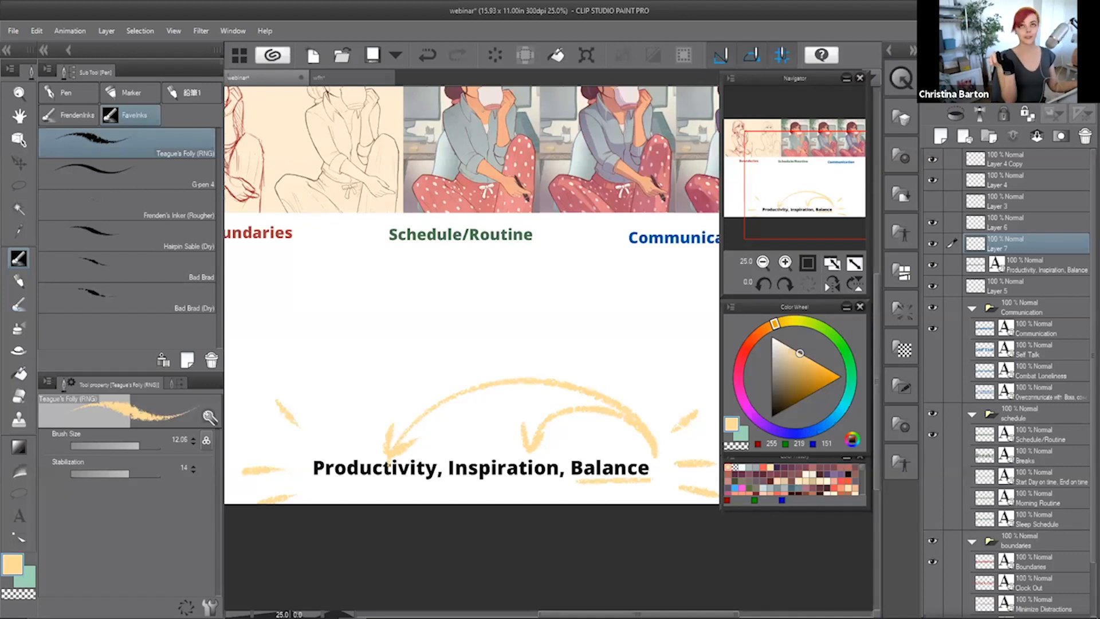
# - Cross out the word Balance, and undo the cross together with the two curved arrows
pyautogui.moveTo(651, 436)
pyautogui.mouseDown()
pyautogui.moveTo(591, 458)
pyautogui.moveTo(630, 499)
pyautogui.mouseUp()
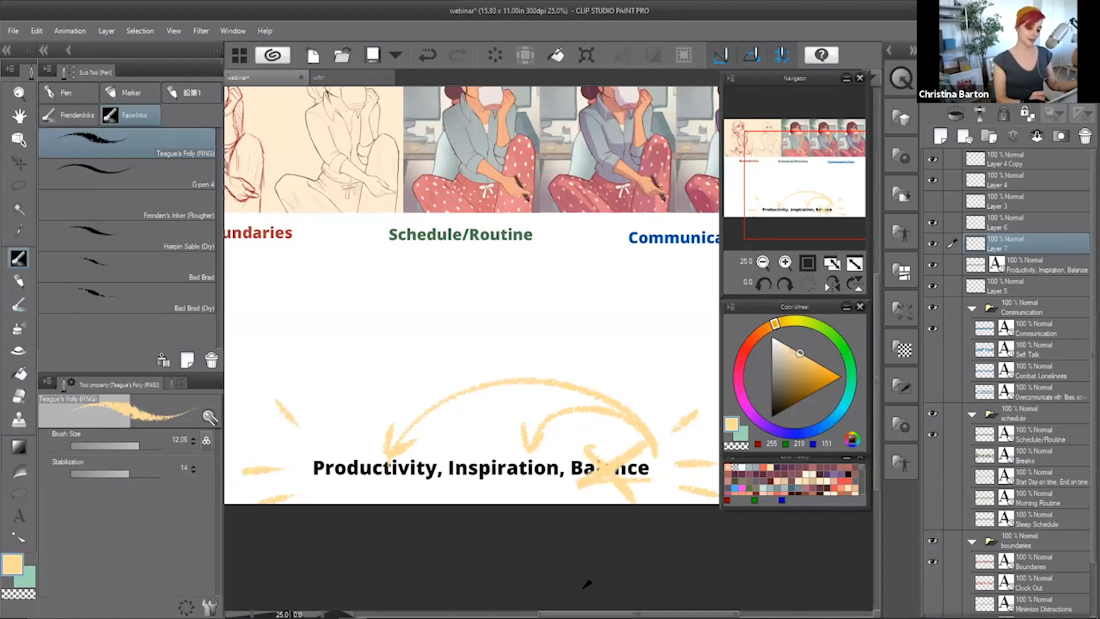
pyautogui.hotkey('ctrl', 'z')
pyautogui.hotkey('ctrl', 'z')
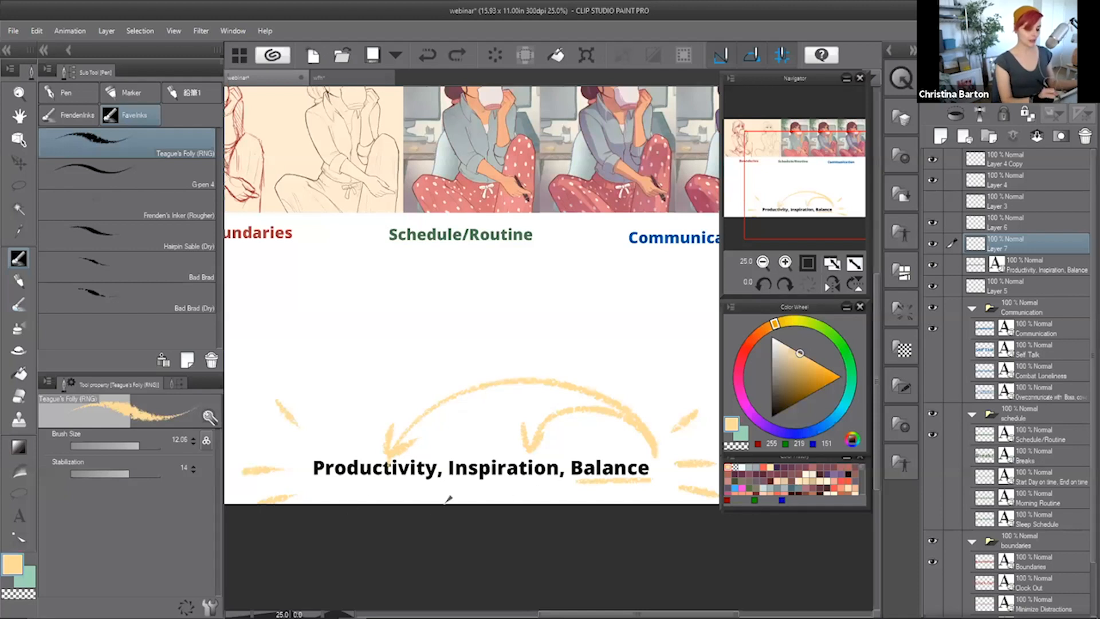
pyautogui.hotkey('ctrl', 'z')
pyautogui.hotkey('ctrl', 'z')
pyautogui.hotkey('ctrl', 'z')
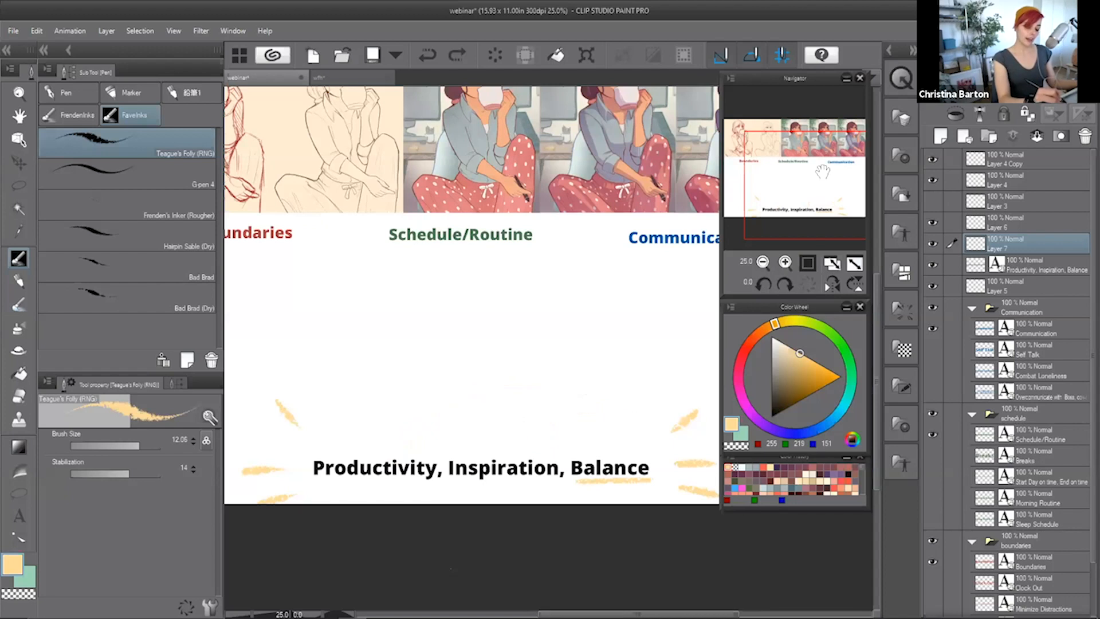
# - Draw light orange arrows from the Boundaries heading down to Productivity, Inspiration and Balance
pyautogui.moveTo(824, 172)
pyautogui.mouseDown()
pyautogui.moveTo(817, 163)
pyautogui.moveTo(834, 166)
pyautogui.mouseUp()
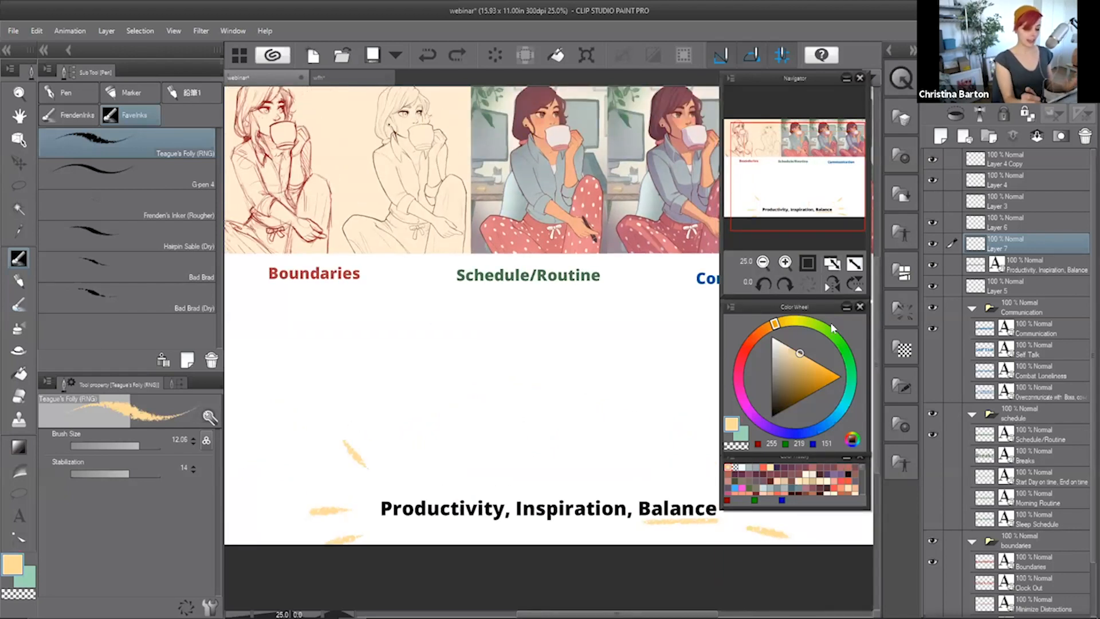
pyautogui.moveTo(795, 175); pyautogui.dragTo(787, 173)
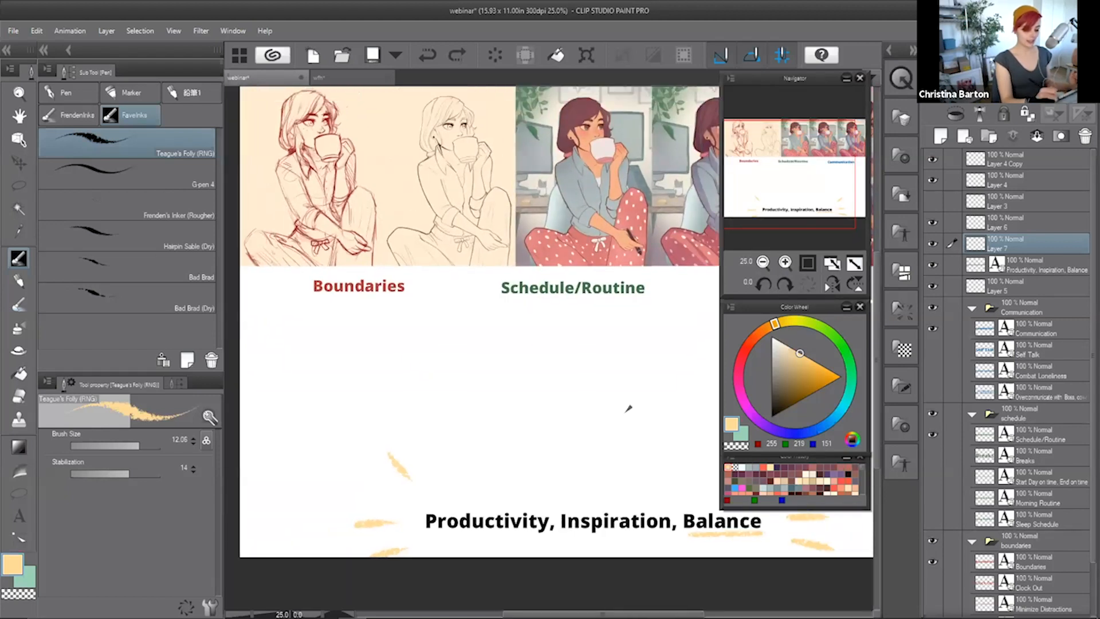
pyautogui.moveTo(396, 307); pyautogui.dragTo(527, 499)
pyautogui.moveTo(444, 441); pyautogui.dragTo(526, 497)
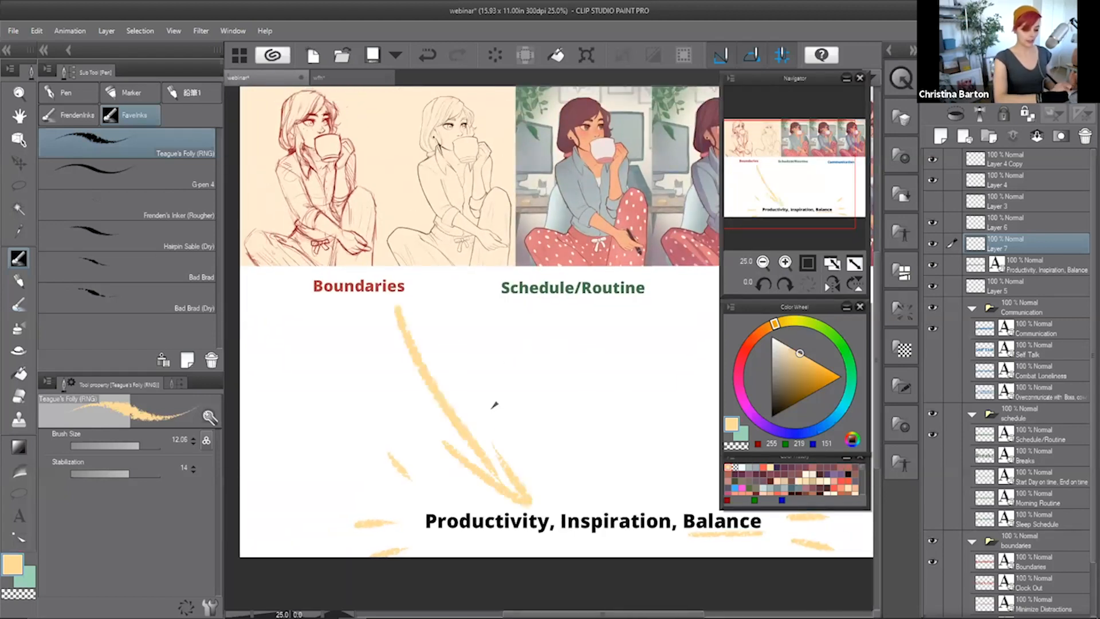
pyautogui.moveTo(436, 312); pyautogui.dragTo(630, 490)
pyautogui.moveTo(582, 464); pyautogui.dragTo(646, 502)
pyautogui.moveTo(427, 308)
pyautogui.mouseDown()
pyautogui.moveTo(631, 433)
pyautogui.moveTo(700, 496)
pyautogui.mouseUp()
# - Undo the light orange arrows drawn from Boundaries and the underline below Balance
pyautogui.hotkey('ctrl', 'z')
pyautogui.hotkey('ctrl', 'z')
pyautogui.hotkey('ctrl', 'z')
pyautogui.hotkey('ctrl', 'z')
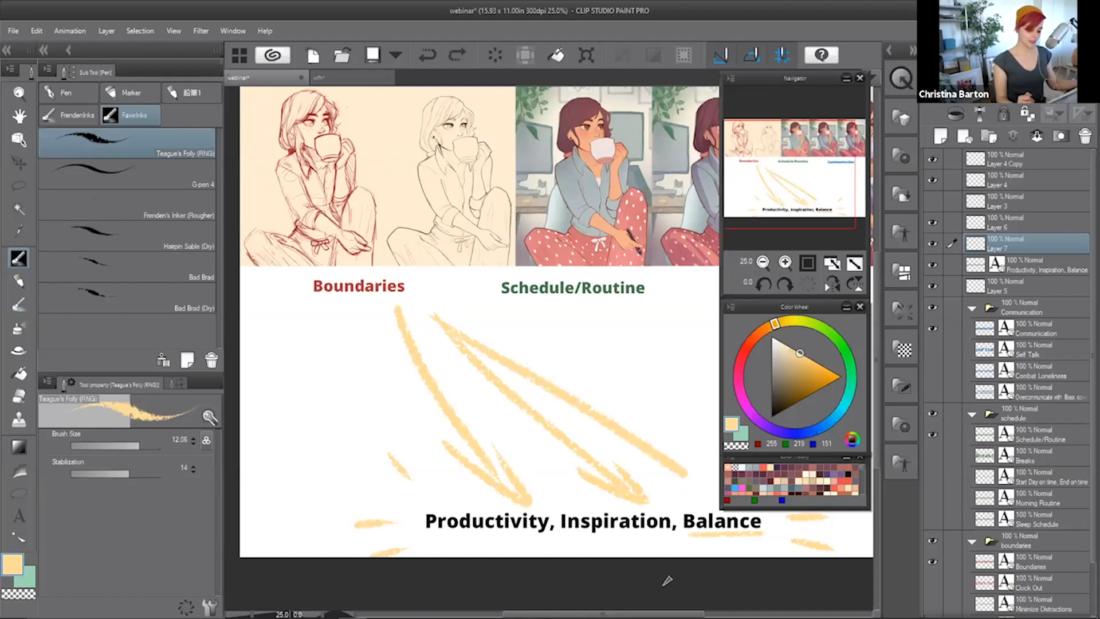
pyautogui.hotkey('ctrl', 'z')
pyautogui.hotkey('ctrl', 'z')
pyautogui.hotkey('ctrl', 'z')
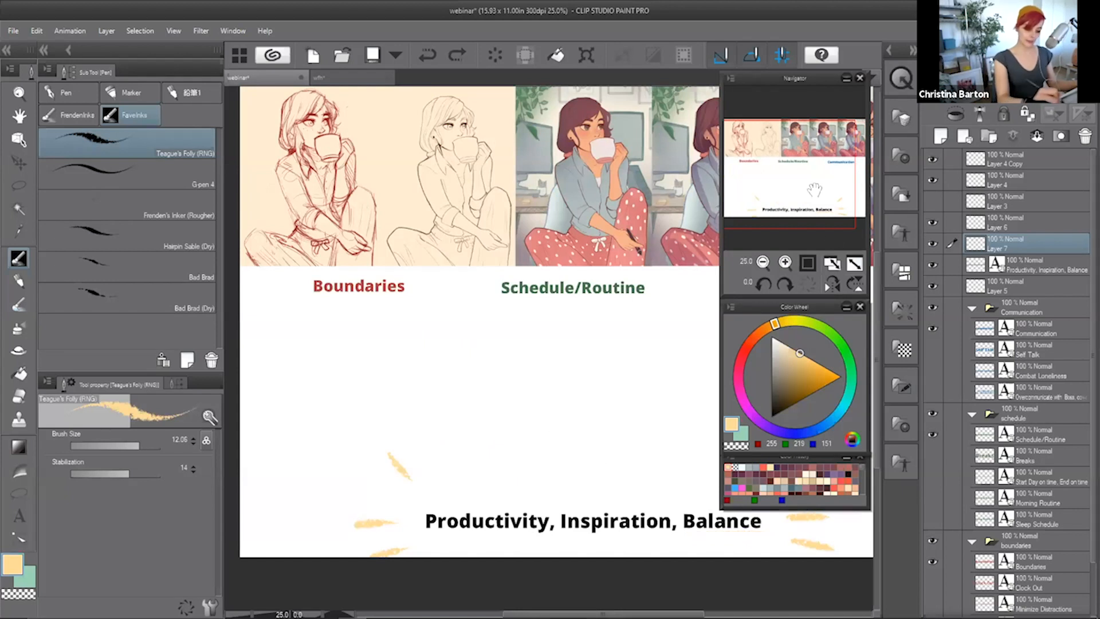
# - Show the Workspace text layer in the boundaries folder
pyautogui.moveTo(811, 202); pyautogui.dragTo(798, 194)
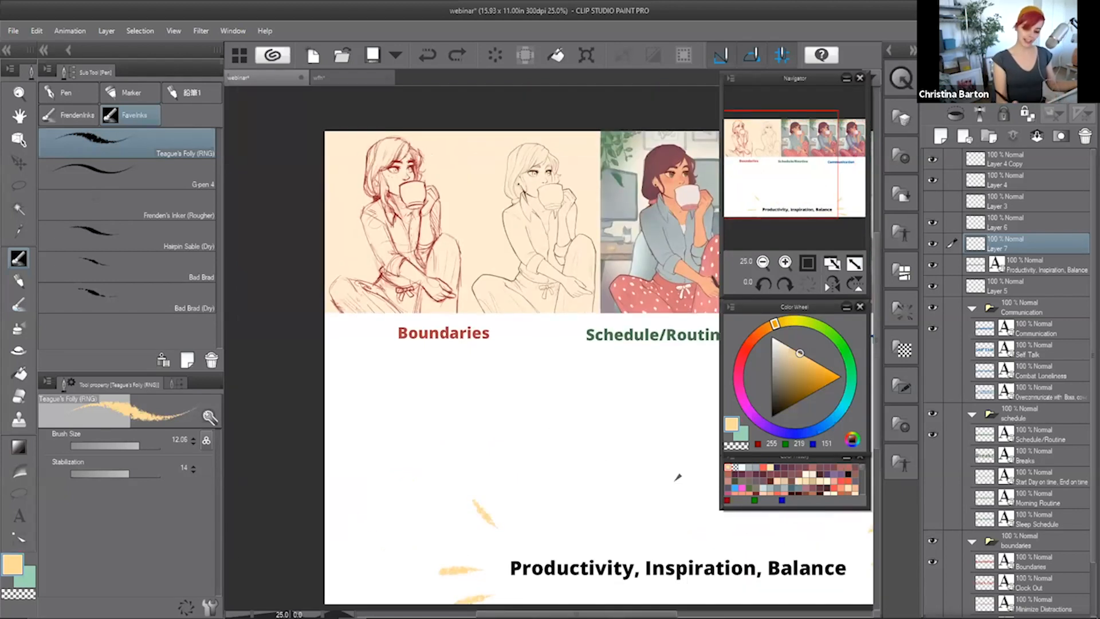
pyautogui.moveTo(678, 477); pyautogui.dragTo(603, 437)
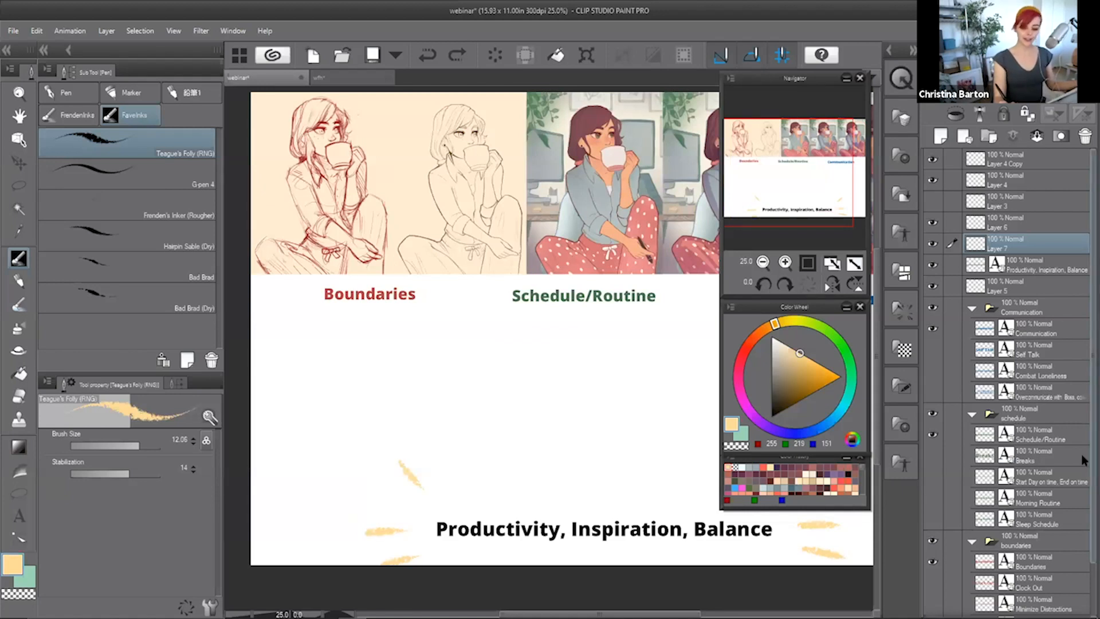
pyautogui.scroll(-3, 1083, 461)
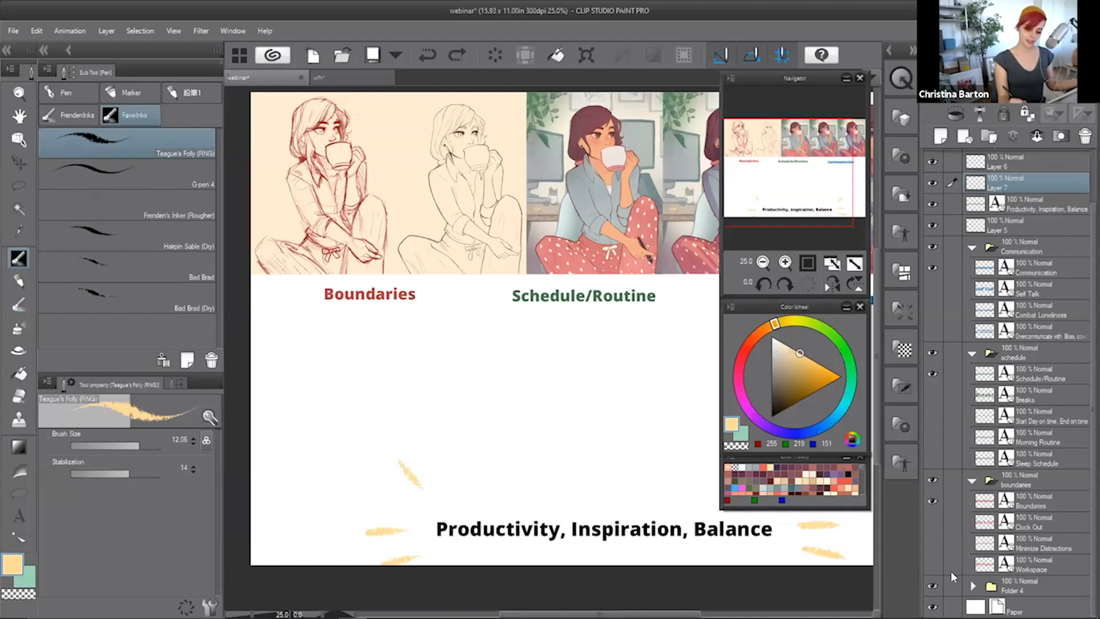
pyautogui.click(932, 563)
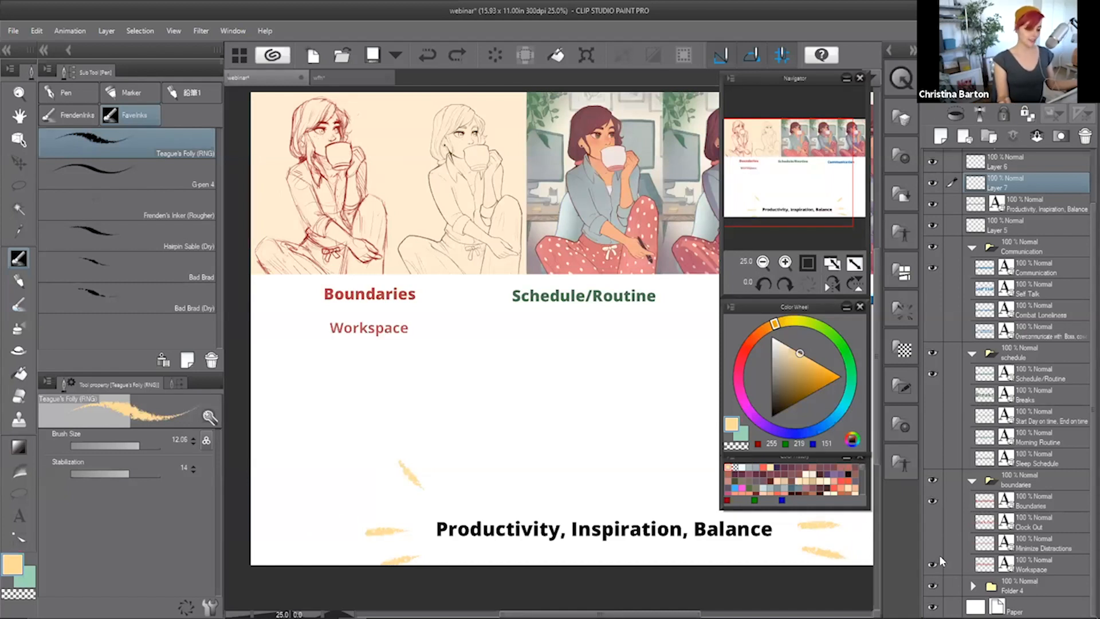
# - Circle the word Workspace in light orange, undo it, and try an underline instead, undoing that too
pyautogui.moveTo(441, 319)
pyautogui.mouseDown()
pyautogui.moveTo(364, 310)
pyautogui.moveTo(423, 331)
pyautogui.mouseUp()
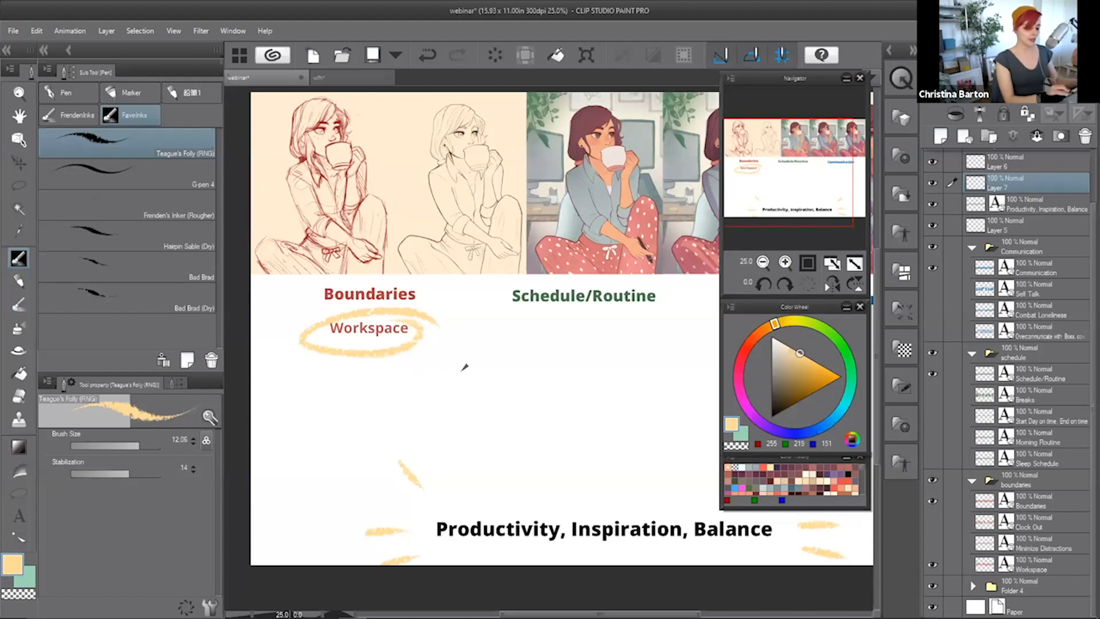
pyautogui.hotkey('ctrl', 'z')
pyautogui.moveTo(333, 335); pyautogui.dragTo(431, 334)
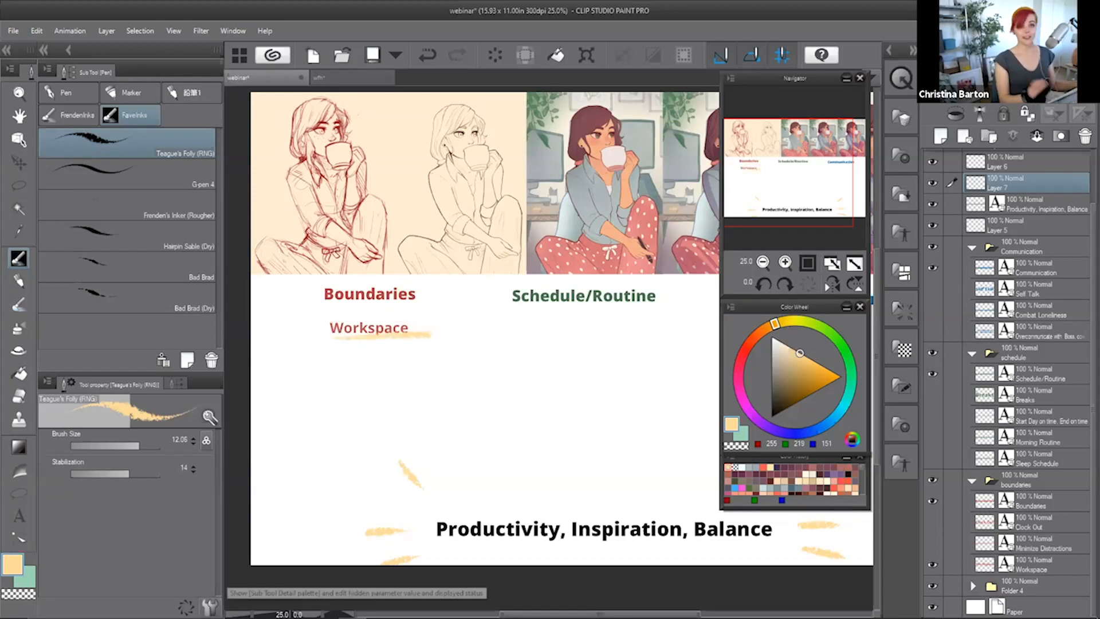
pyautogui.hotkey('ctrl', 'z')
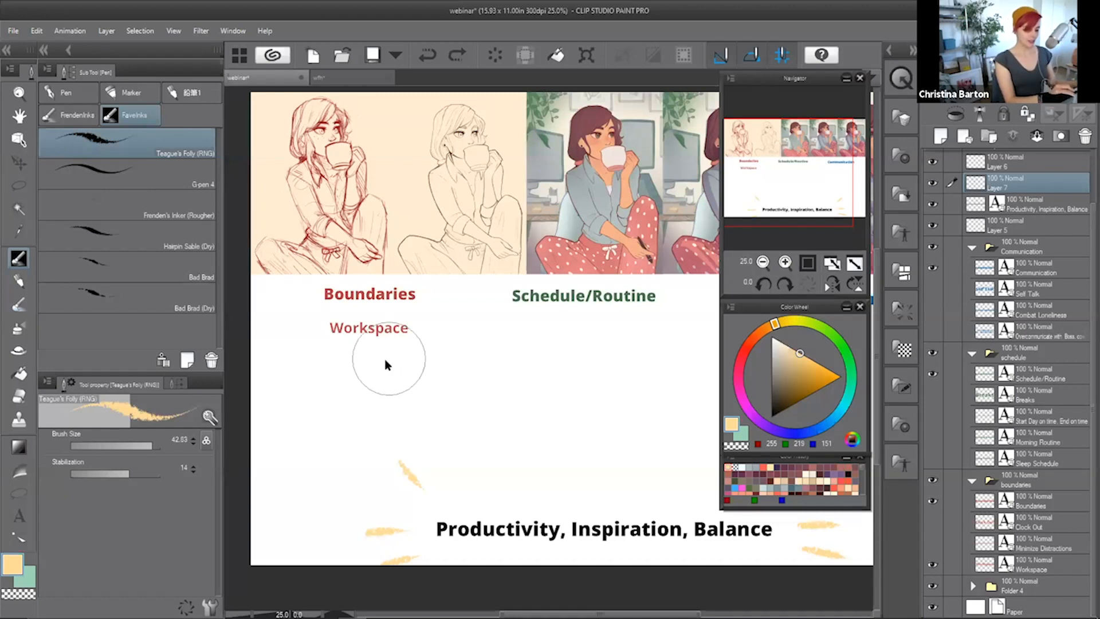
# - Set the pen size to 11.48 and try light orange underlines beneath Workspace, undoing each one
pyautogui.moveTo(396, 345)
pyautogui.mouseDown()
pyautogui.moveTo(417, 356)
pyautogui.moveTo(403, 350)
pyautogui.mouseUp()
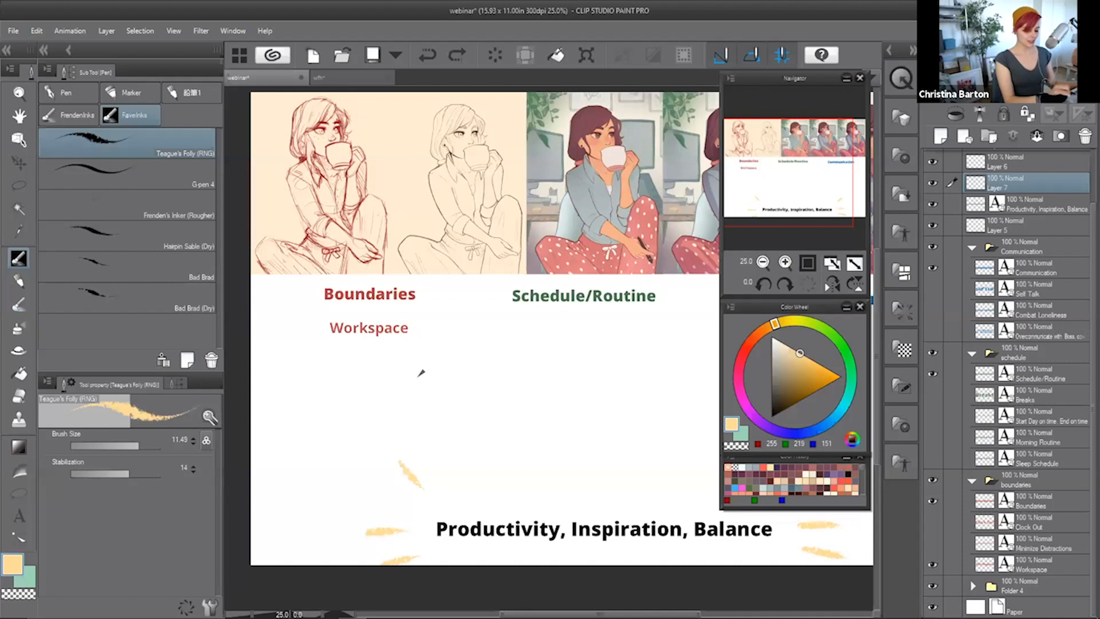
pyautogui.moveTo(331, 339); pyautogui.dragTo(426, 341)
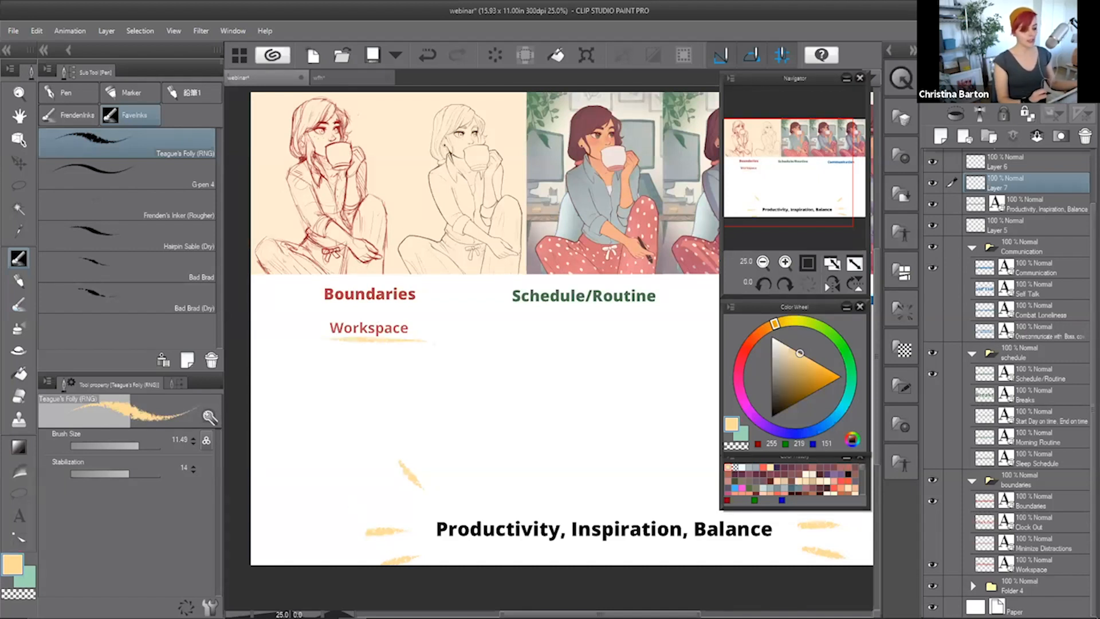
pyautogui.hotkey('ctrl', 'z')
pyautogui.moveTo(340, 341); pyautogui.dragTo(408, 340)
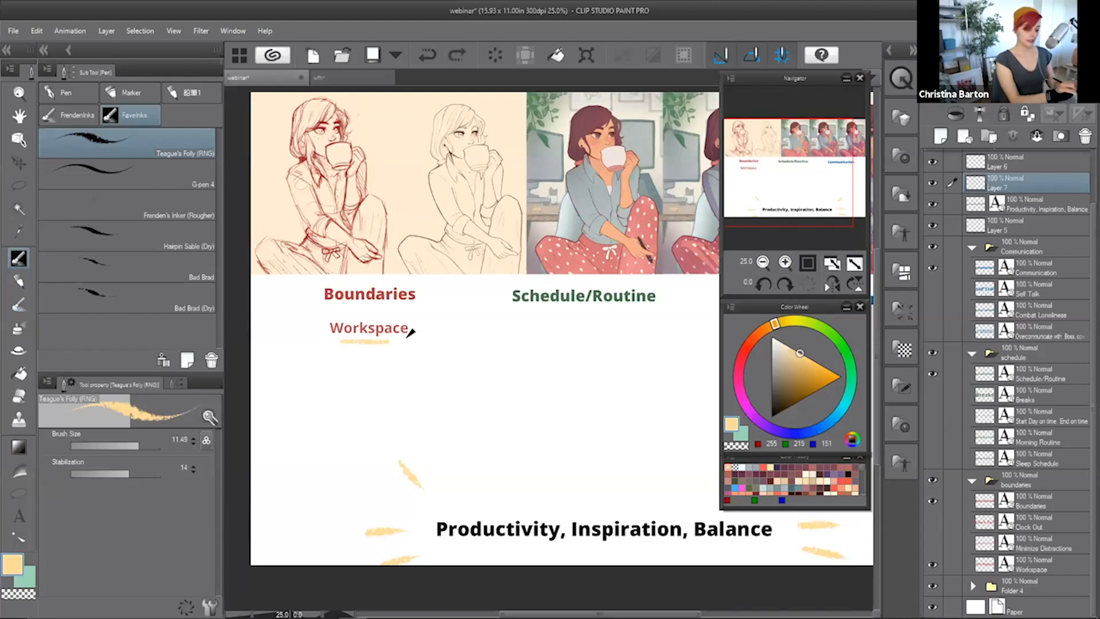
pyautogui.hotkey('ctrl', 'z')
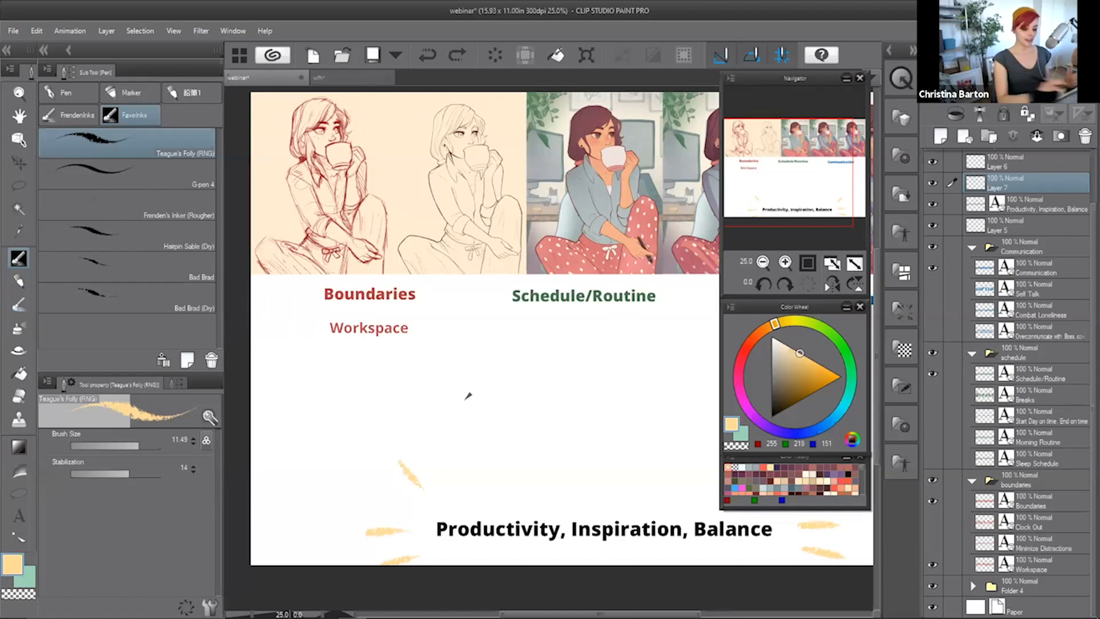
# - Draw a light orange arrow from Workspace down to Inspiration and trim its head with the transparent colour
pyautogui.moveTo(405, 356); pyautogui.dragTo(600, 506)
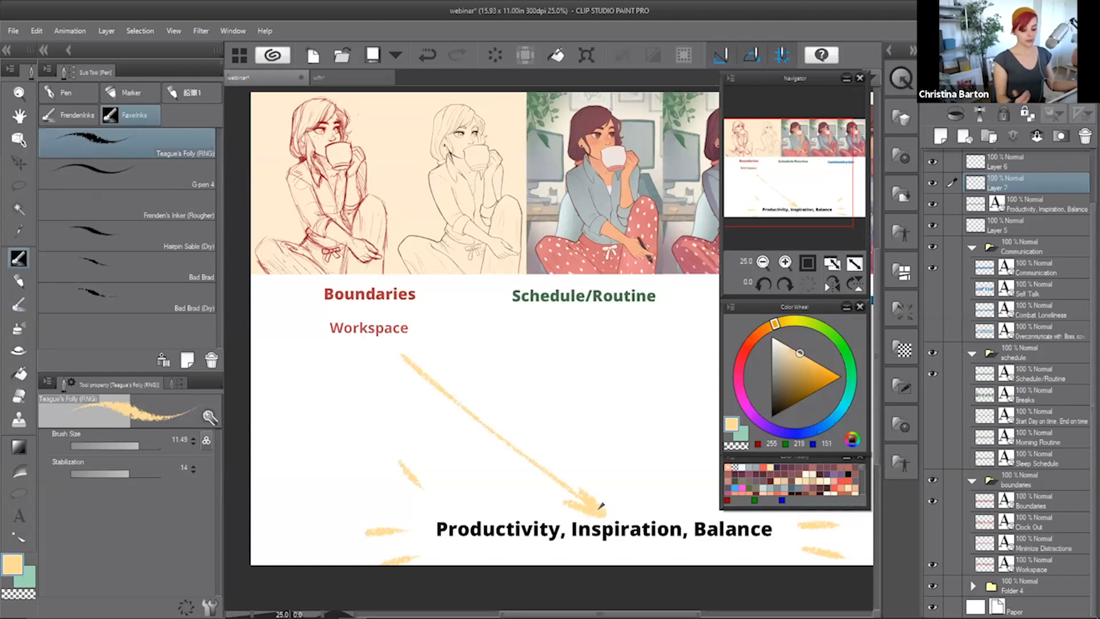
pyautogui.press('c')
pyautogui.moveTo(597, 480); pyautogui.dragTo(566, 502)
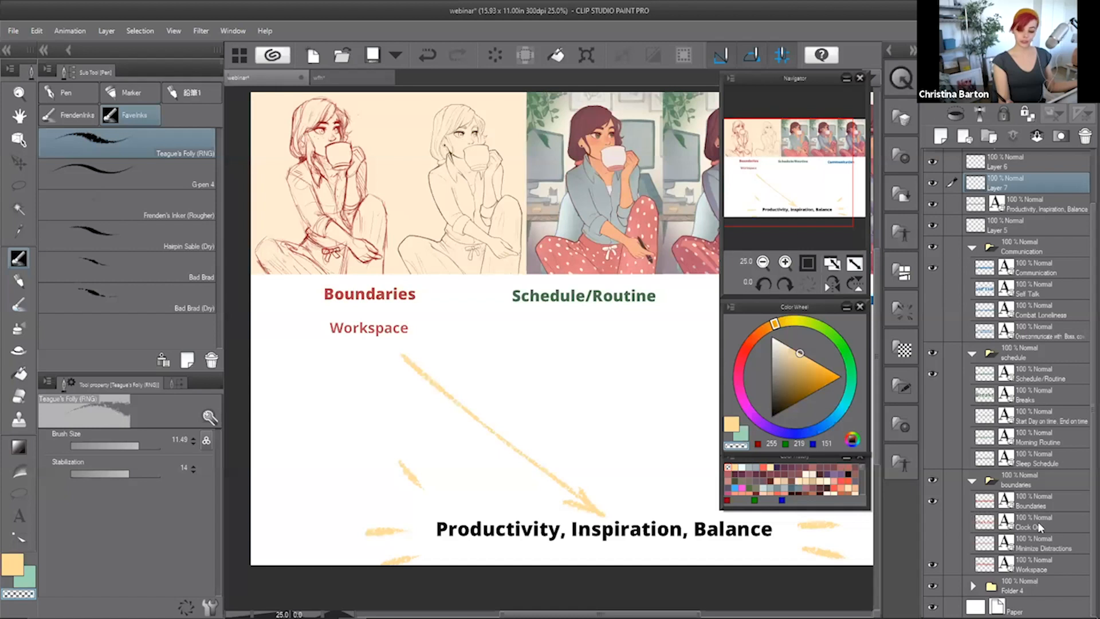
# - Show the Minimize Distractions text layer in the boundaries folder, leaving Clock Out hidden
pyautogui.click(934, 530)
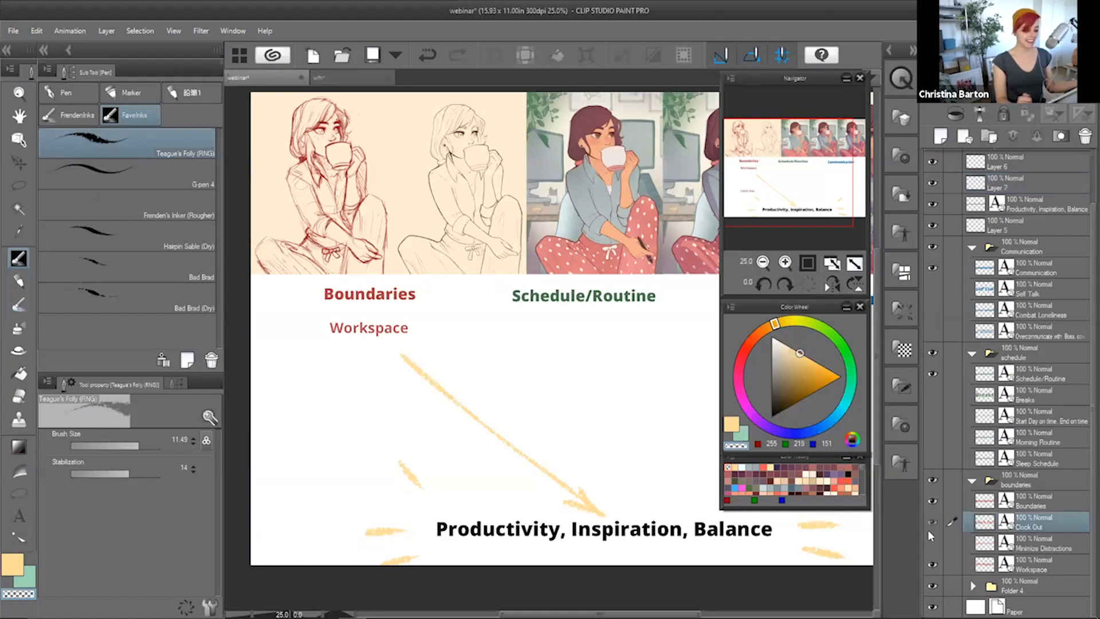
pyautogui.click(934, 522)
pyautogui.click(933, 522)
pyautogui.click(931, 544)
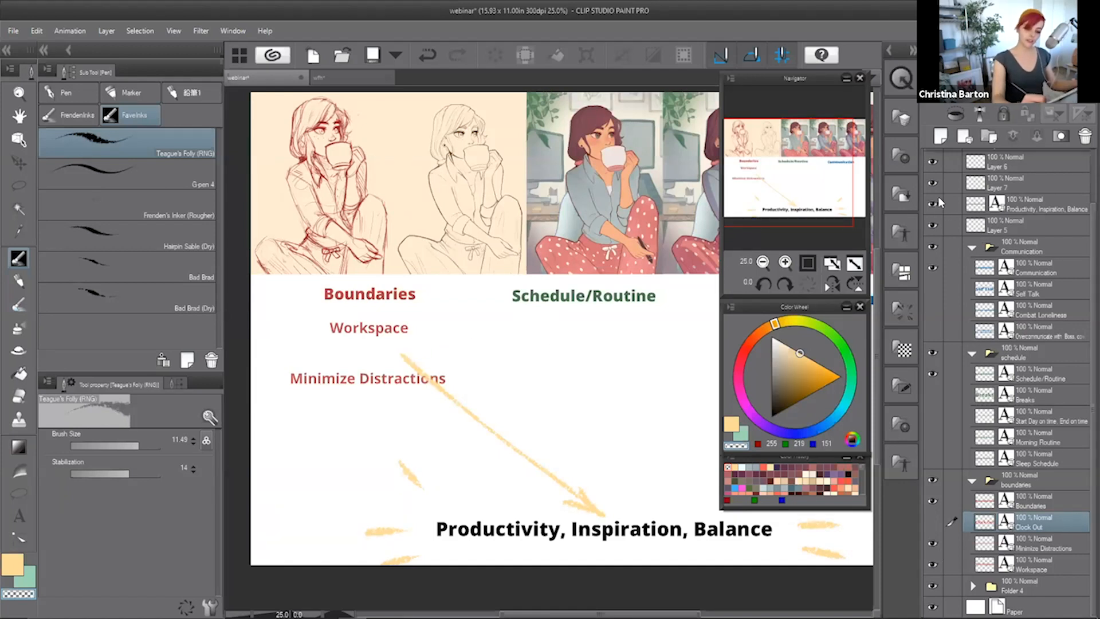
# - Hide Layer 5, reselect Layer 7 and erase the light orange arrow running from Workspace to Inspiration
pyautogui.click(935, 162)
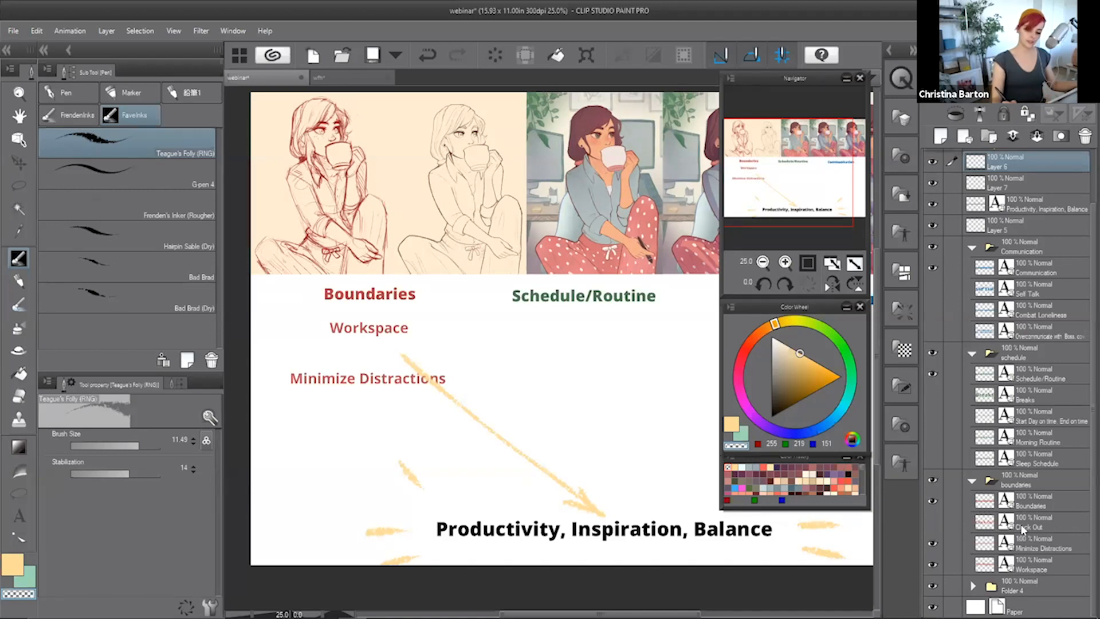
pyautogui.click(1017, 229)
pyautogui.click(933, 183)
pyautogui.click(934, 161)
pyautogui.click(935, 167)
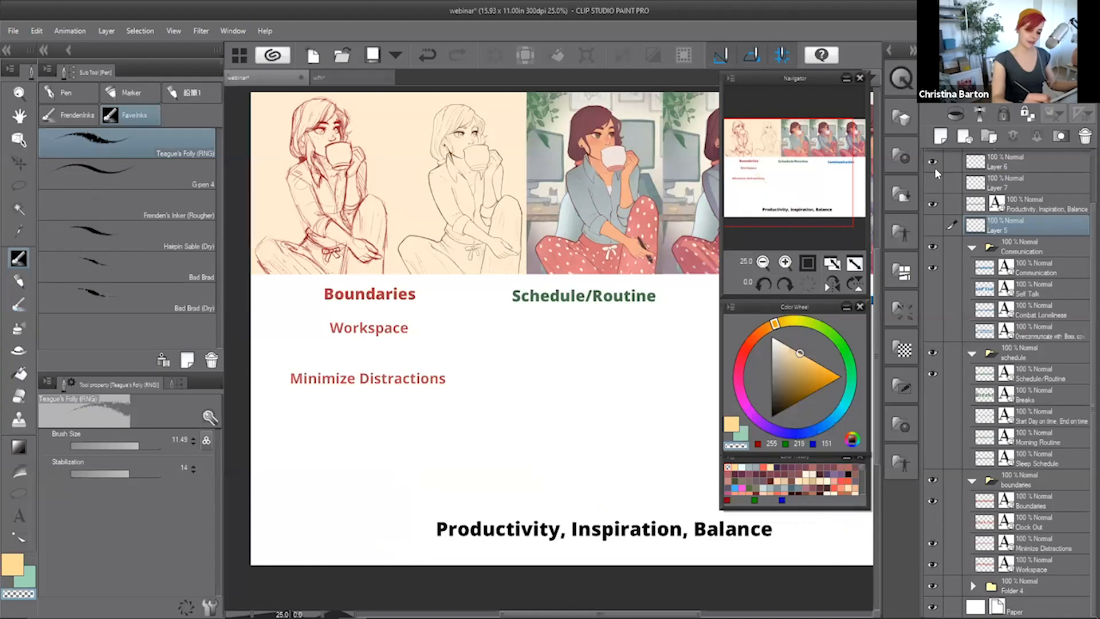
pyautogui.click(934, 183)
pyautogui.click(1020, 183)
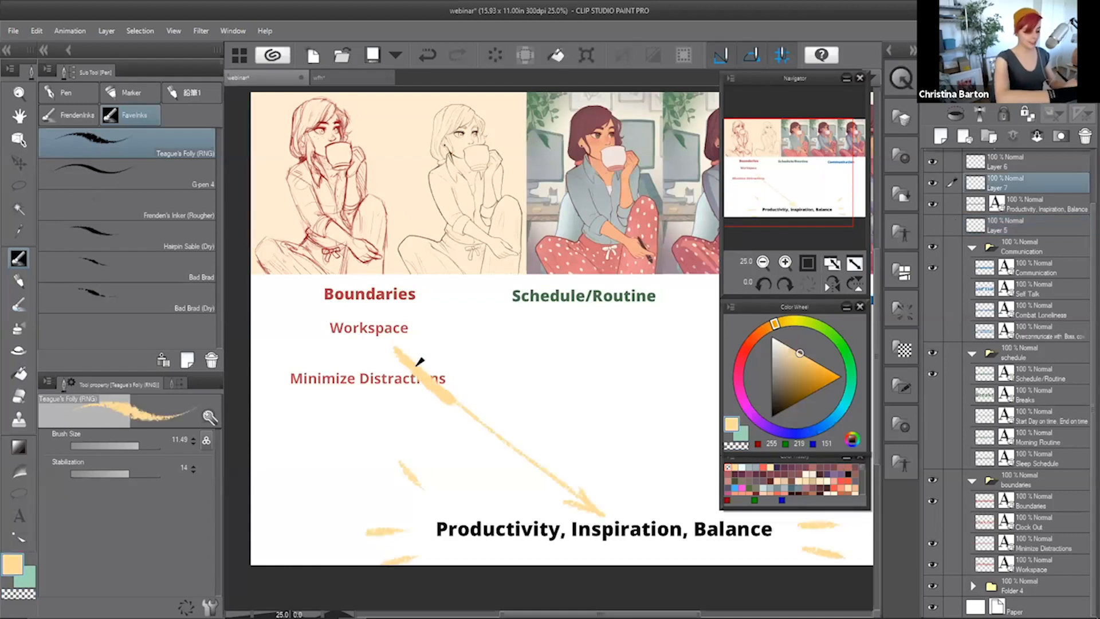
pyautogui.moveTo(498, 425)
pyautogui.mouseDown()
pyautogui.moveTo(588, 496)
pyautogui.moveTo(548, 466)
pyautogui.moveTo(577, 504)
pyautogui.mouseUp()
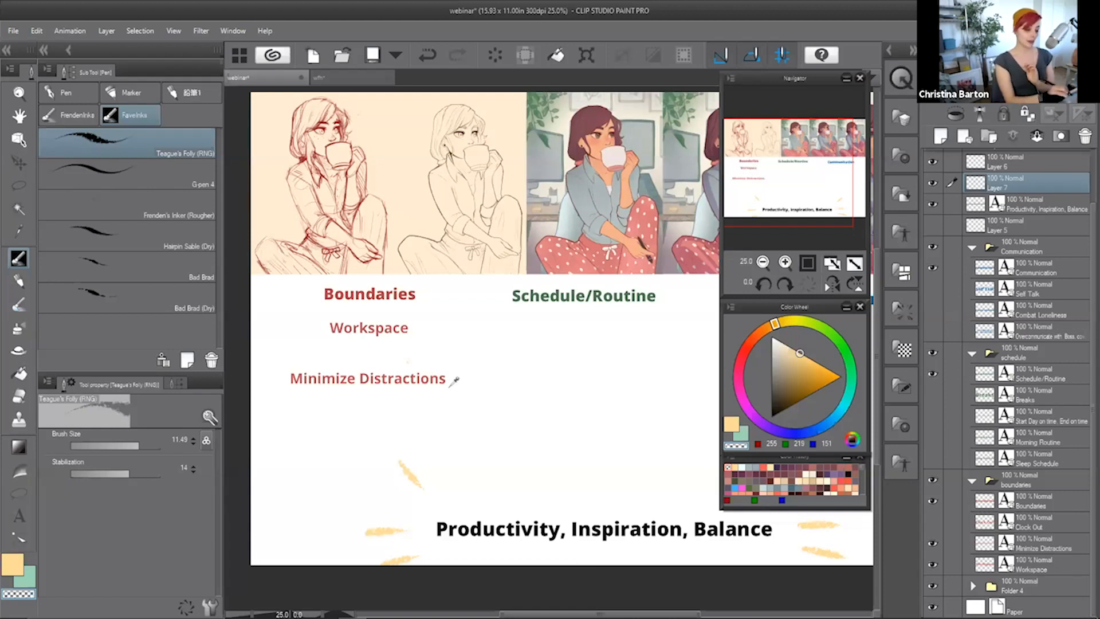
# - Draw muted red arrows from Minimize Distractions down to Productivity and Inspiration, and erase both arrows
pyautogui.keyDown('alt'); pyautogui.click(453, 381); pyautogui.keyUp('alt')
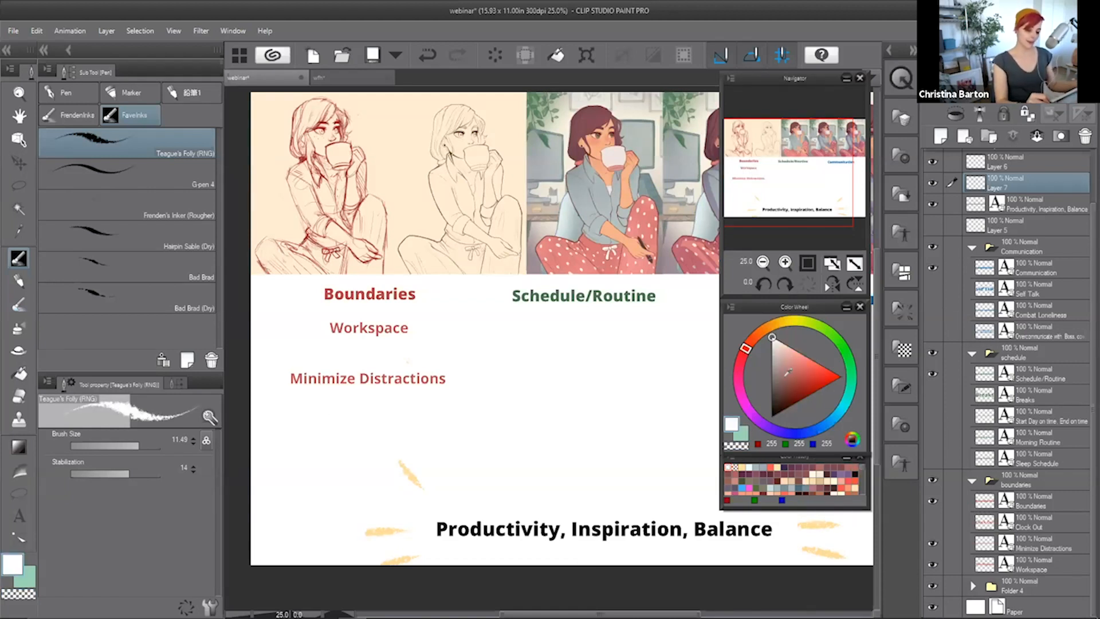
pyautogui.click(772, 367)
pyautogui.click(751, 344)
pyautogui.click(801, 371)
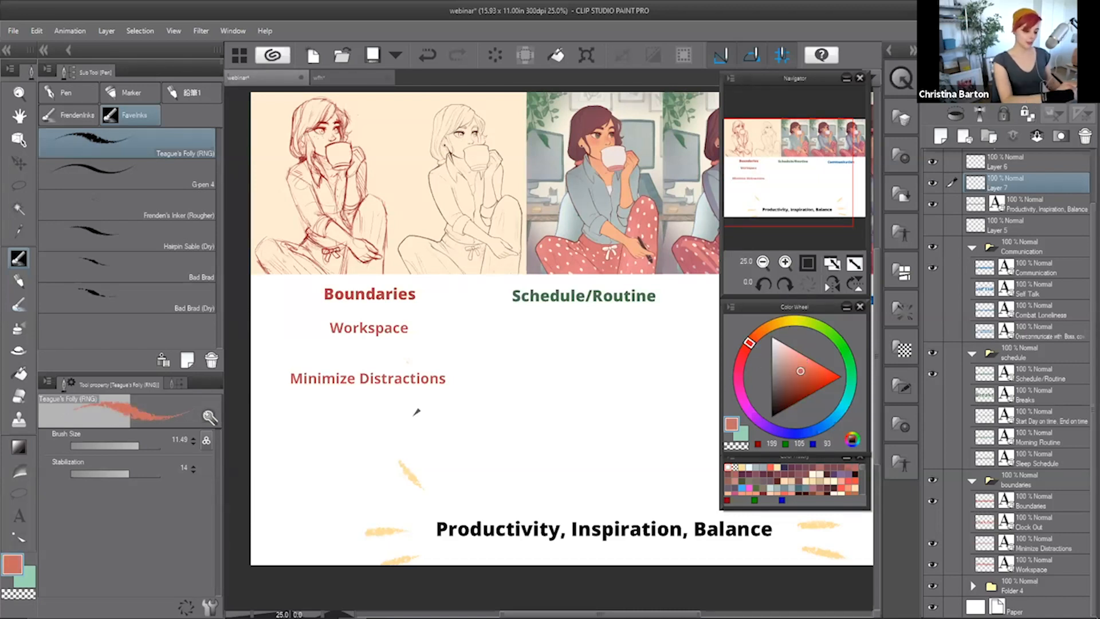
pyautogui.moveTo(418, 402); pyautogui.dragTo(498, 505)
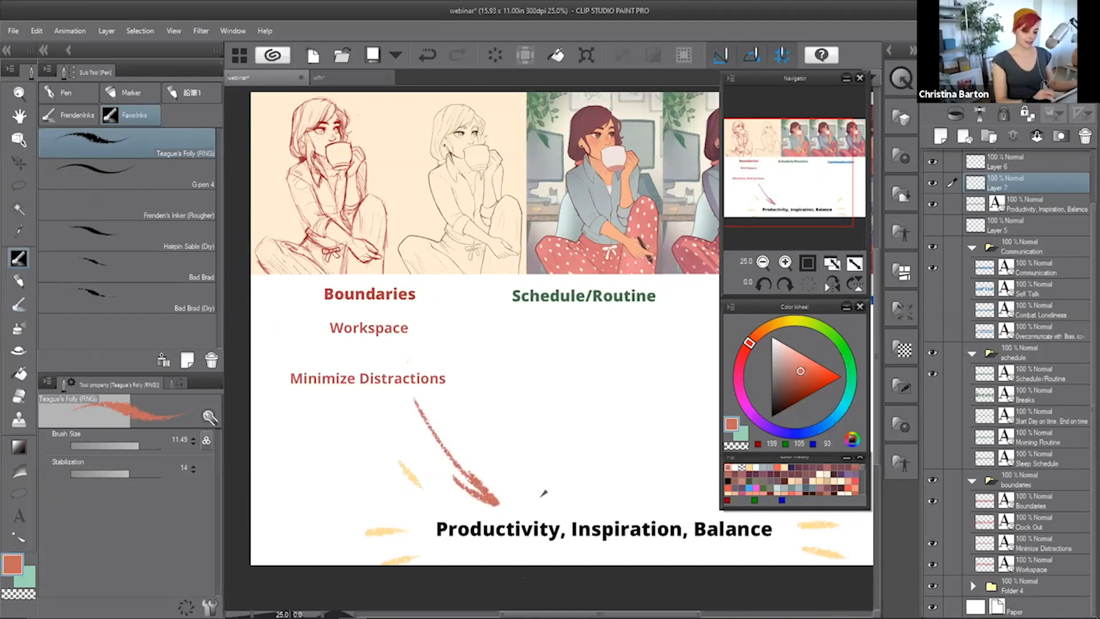
pyautogui.moveTo(424, 402); pyautogui.dragTo(449, 422)
pyautogui.moveTo(499, 448)
pyautogui.mouseDown()
pyautogui.moveTo(602, 502)
pyautogui.moveTo(563, 505)
pyautogui.moveTo(620, 513)
pyautogui.mouseUp()
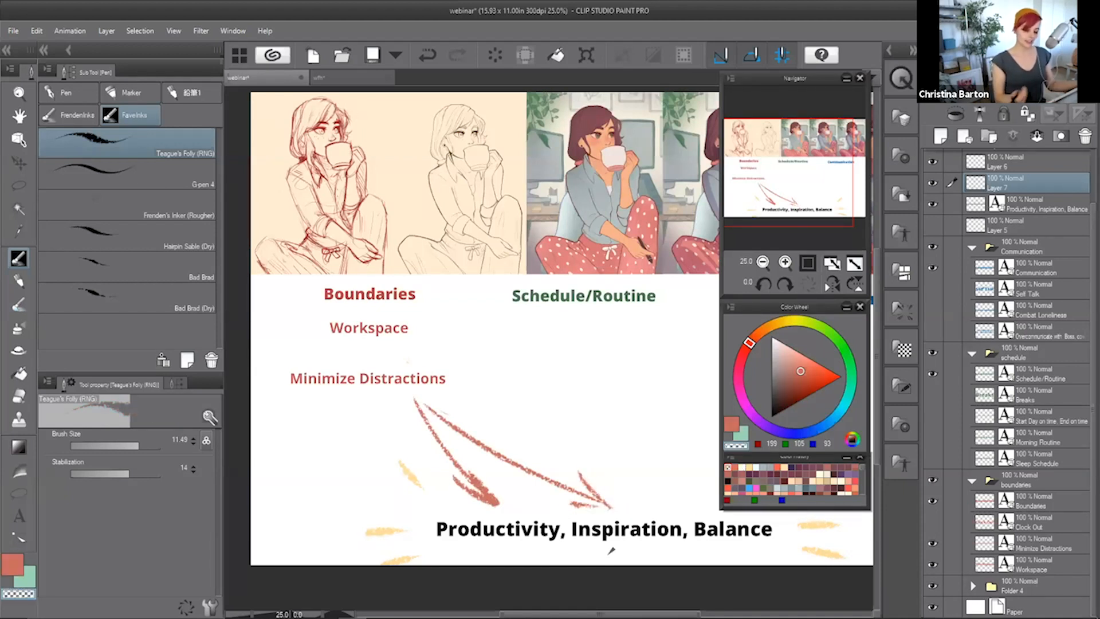
pyautogui.moveTo(415, 399)
pyautogui.mouseDown()
pyautogui.moveTo(573, 497)
pyautogui.moveTo(418, 402)
pyautogui.moveTo(619, 500)
pyautogui.moveTo(458, 441)
pyautogui.moveTo(579, 499)
pyautogui.moveTo(521, 518)
pyautogui.moveTo(479, 491)
pyautogui.moveTo(444, 422)
pyautogui.mouseUp()
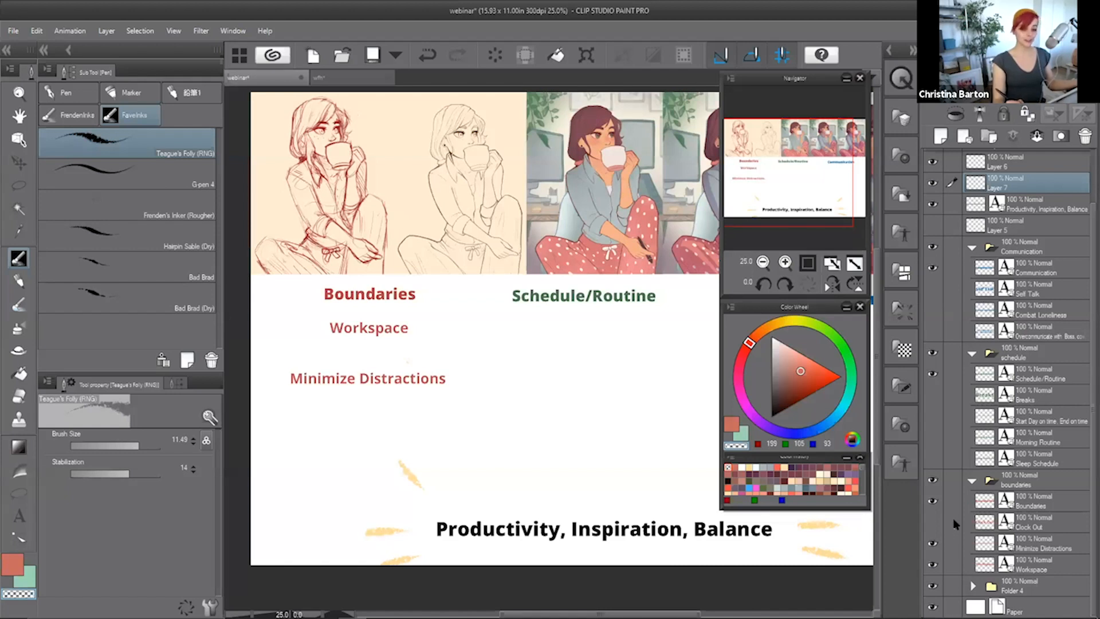
# - Show the Clock Out text layer, and undo the strokes drawn from it towards Balance
pyautogui.click(933, 522)
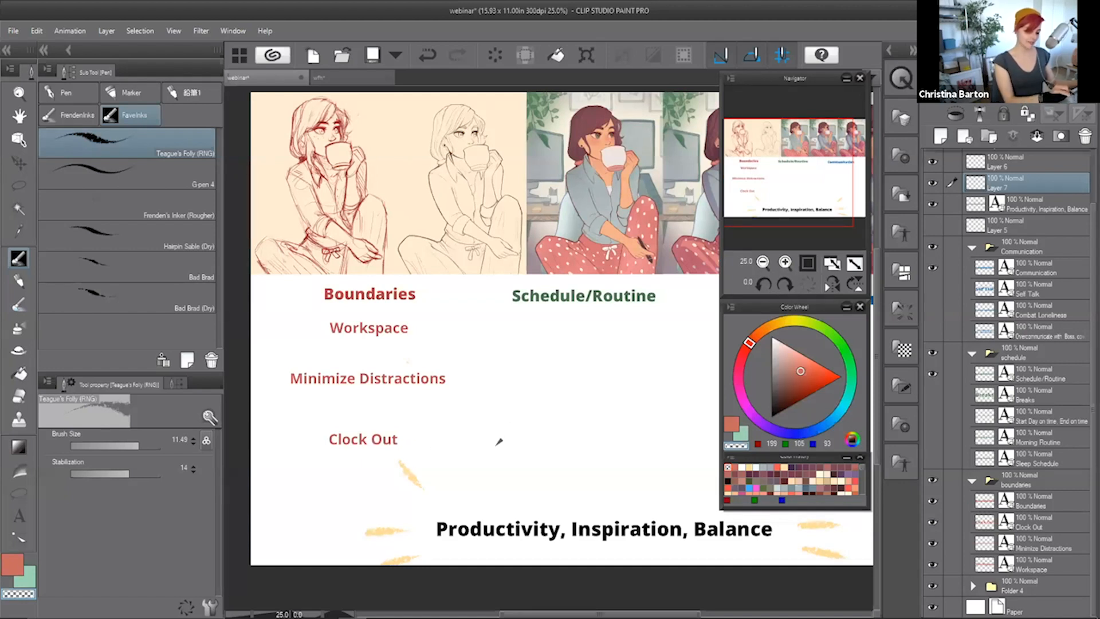
pyautogui.moveTo(339, 453)
pyautogui.mouseDown()
pyautogui.moveTo(671, 479)
pyautogui.moveTo(713, 507)
pyautogui.mouseUp()
pyautogui.hotkey('ctrl', 'z')
pyautogui.hotkey('ctrl', 'z')
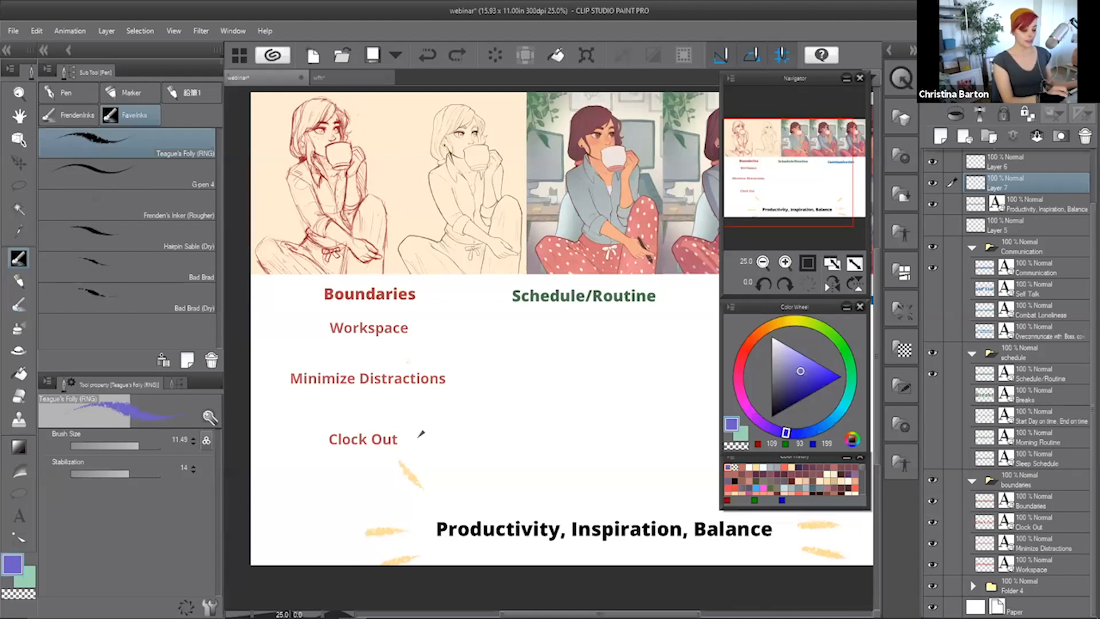
# - Draw a curved blue-violet arrow from Clock Out up to Minimize Distractions and undo it
pyautogui.moveTo(414, 440)
pyautogui.mouseDown()
pyautogui.moveTo(450, 390)
pyautogui.moveTo(454, 408)
pyautogui.mouseUp()
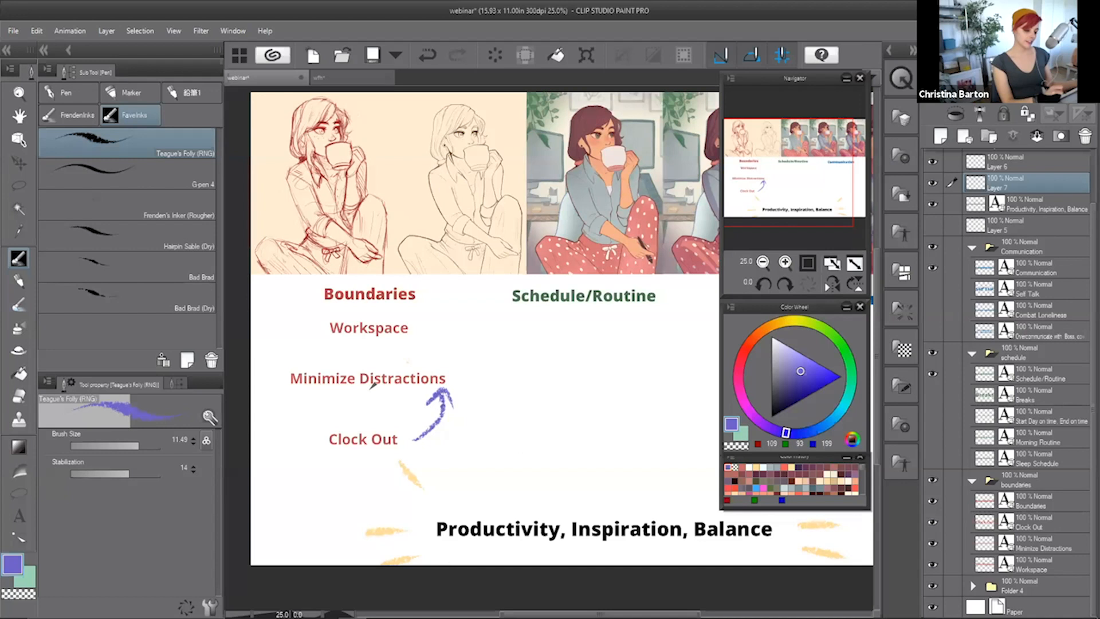
pyautogui.hotkey('ctrl', 'z')
pyautogui.hotkey('ctrl', 'z')
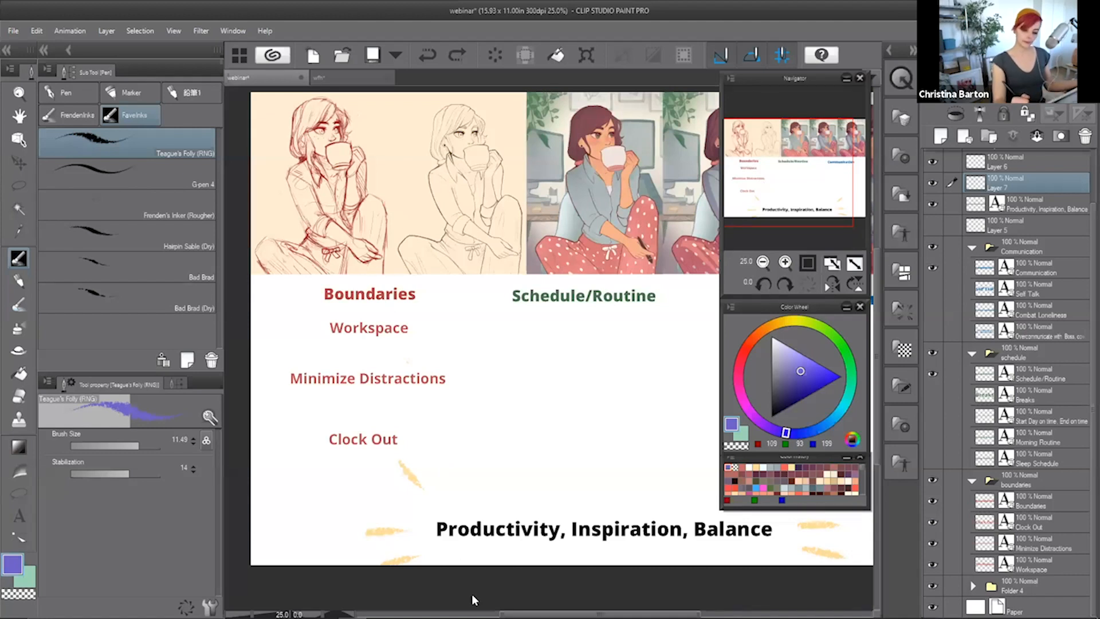
# - Show the Sleep Schedule text layer in the schedule folder
pyautogui.click(933, 396)
pyautogui.click(933, 397)
pyautogui.click(936, 457)
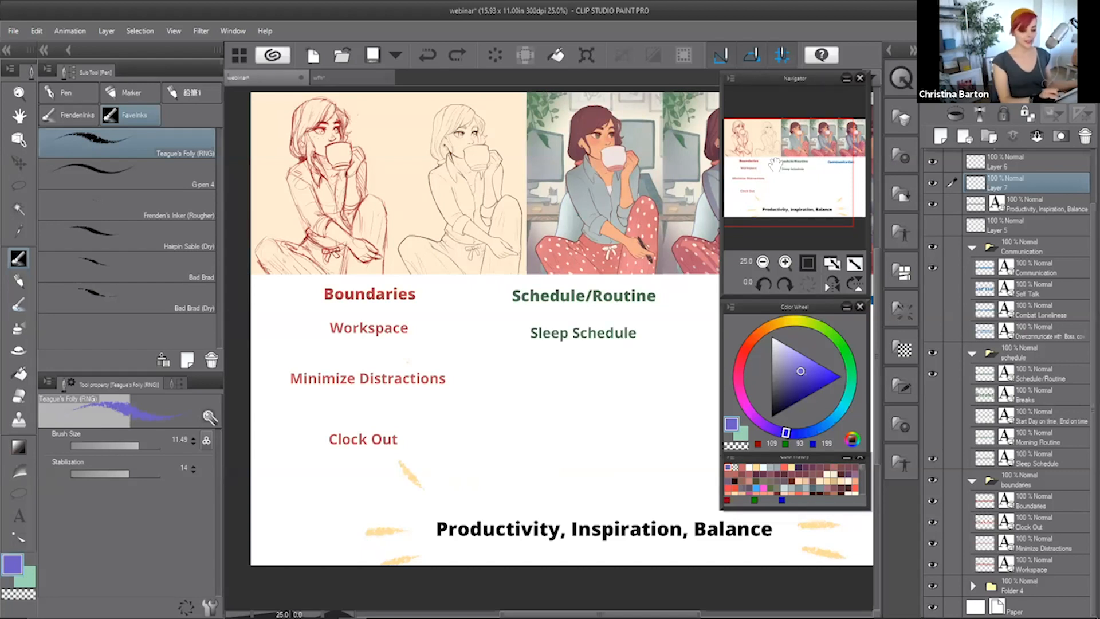
pyautogui.moveTo(775, 164); pyautogui.dragTo(791, 161)
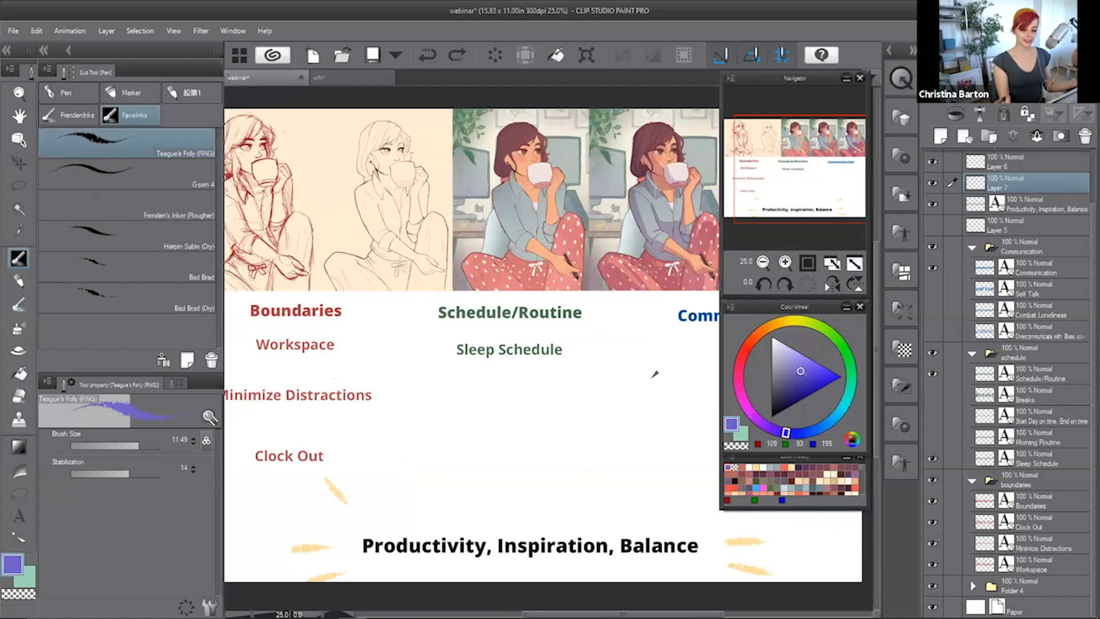
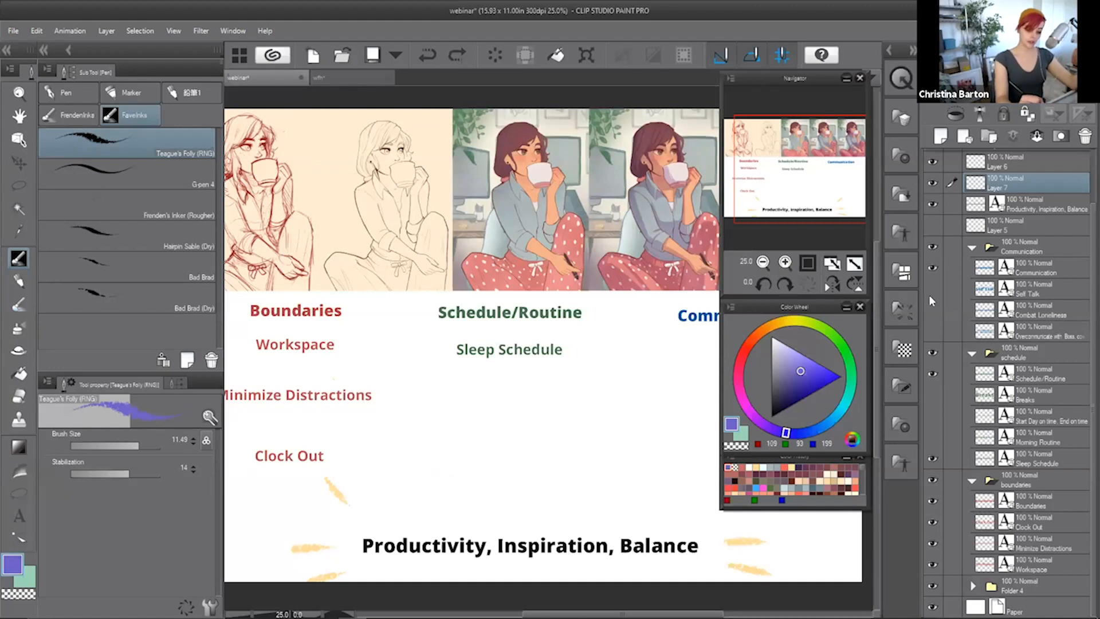
# - Underline Sleep Schedule in blue-violet, undo the underline, and show the Self Talk text layer in the Communication folder
pyautogui.moveTo(460, 364); pyautogui.dragTo(556, 364)
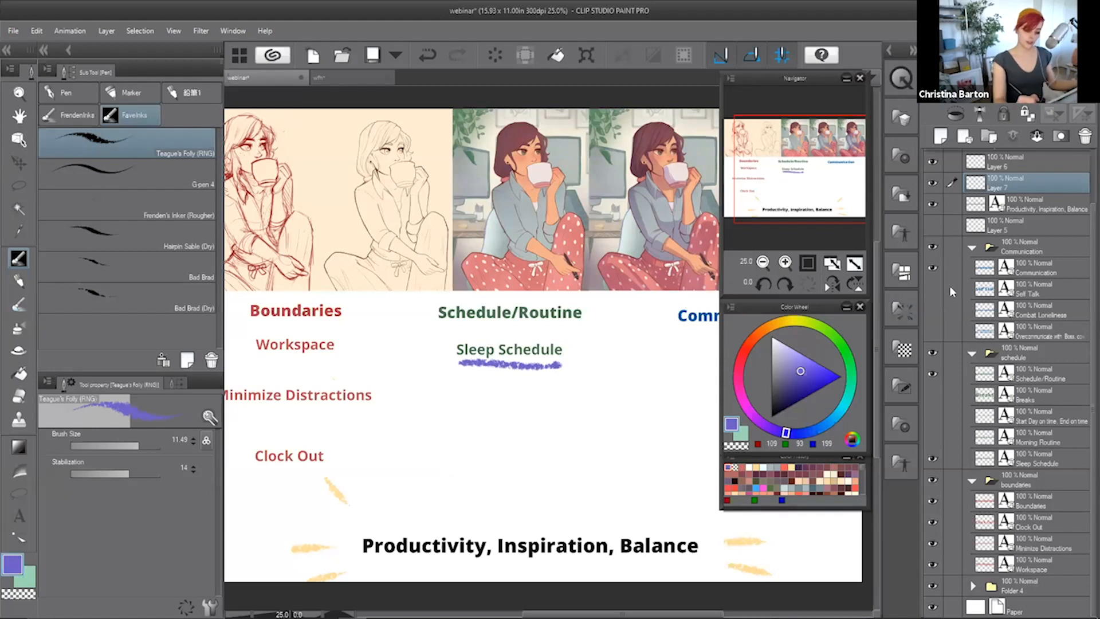
pyautogui.hotkey('ctrl', 'z')
pyautogui.click(933, 289)
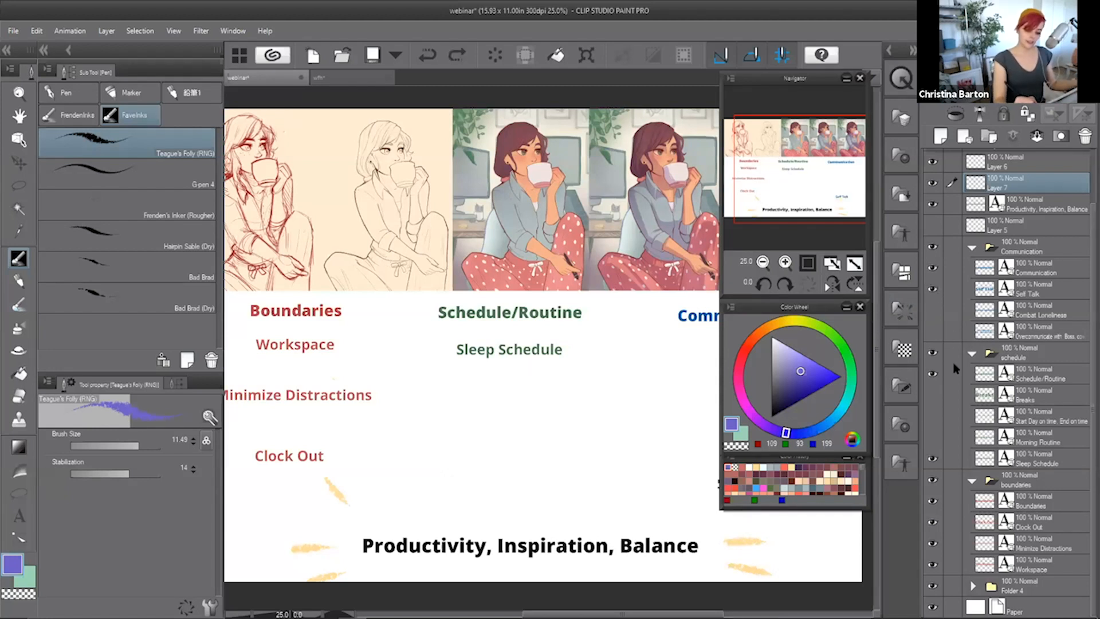
# - Show the Morning Routine text layer in the schedule folder and underline the text with a dark green stroke
pyautogui.click(933, 394)
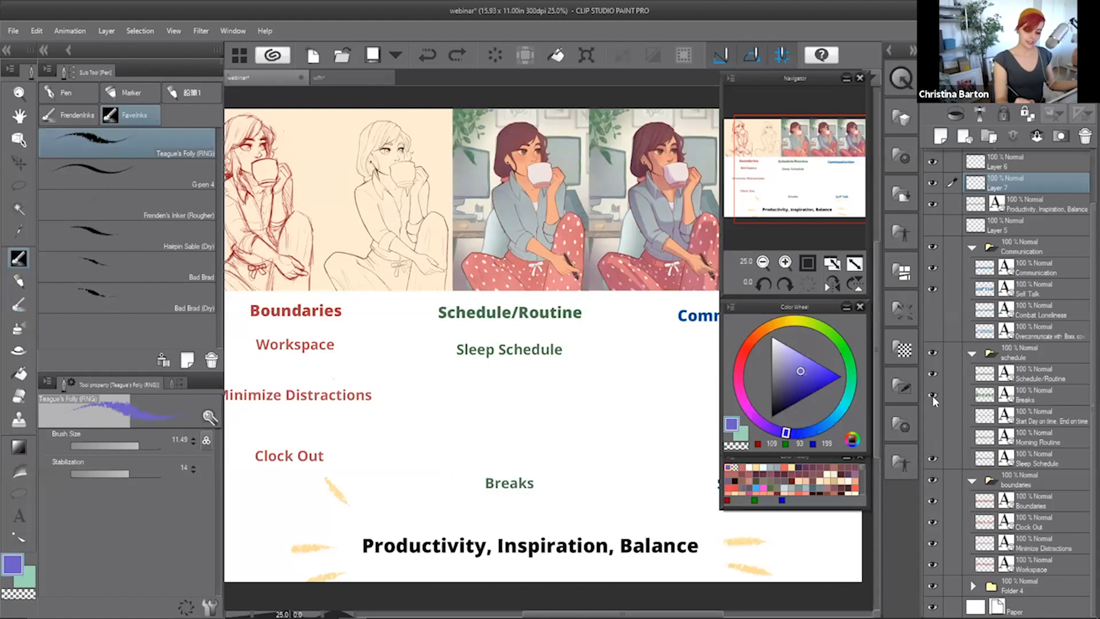
pyautogui.click(933, 395)
pyautogui.click(933, 437)
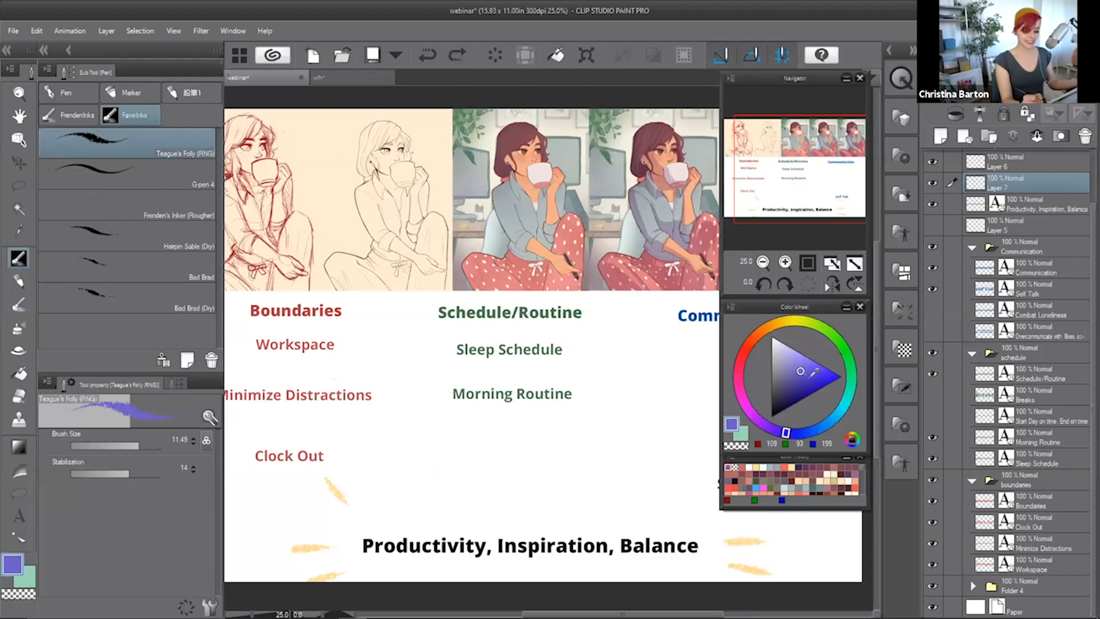
pyautogui.click(852, 383)
pyautogui.click(785, 384)
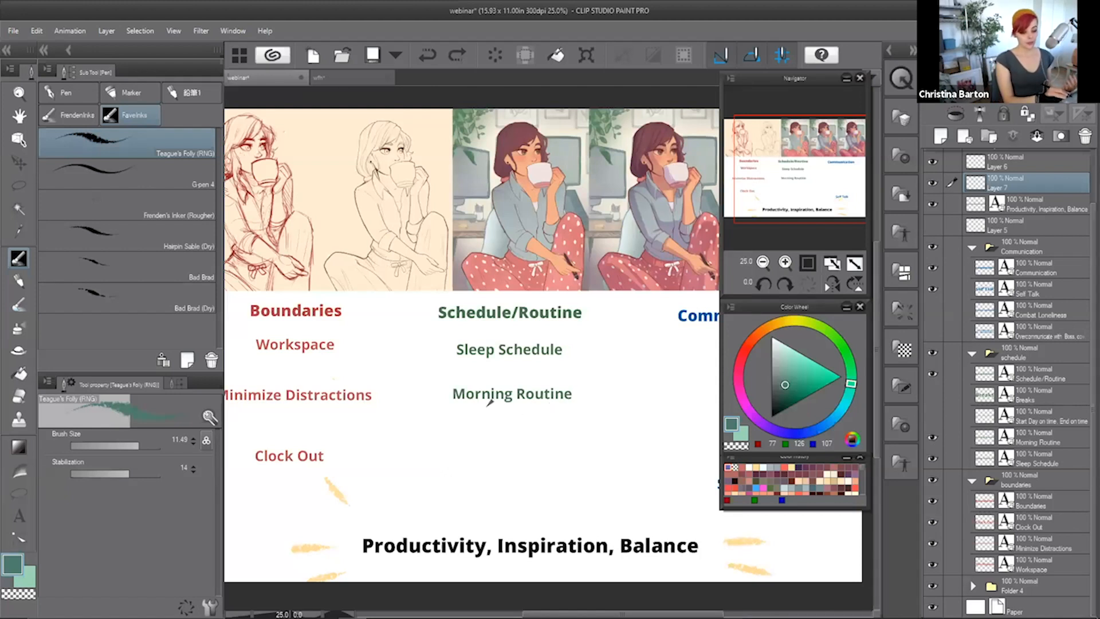
pyautogui.moveTo(469, 407); pyautogui.dragTo(594, 410)
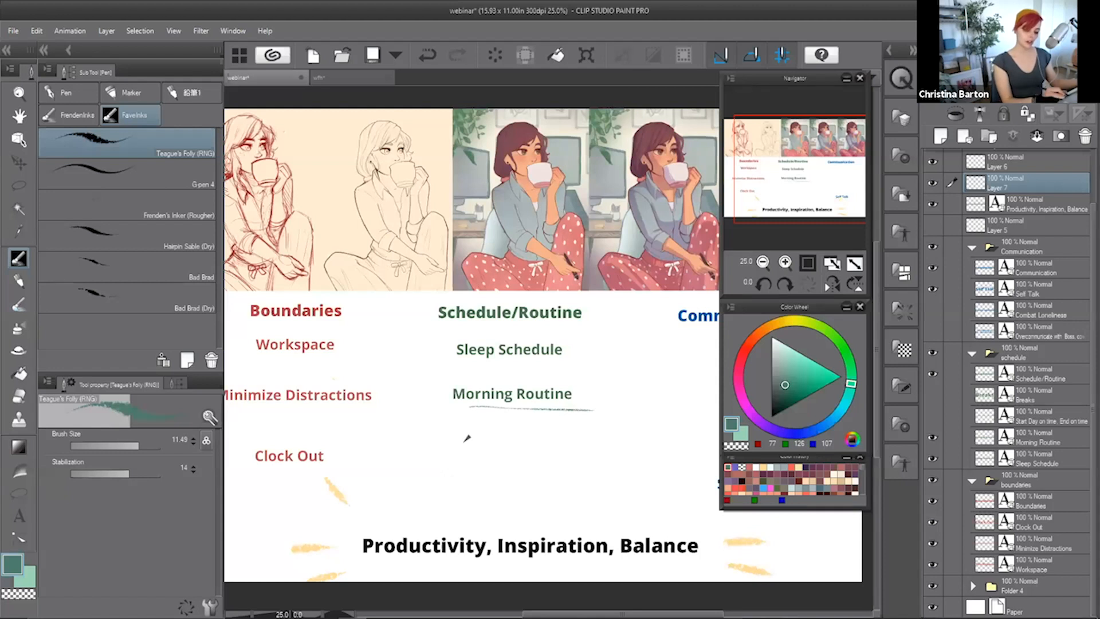
# - Show the "Start Day on time, End on time" text layer and draw a dark green arrow from it to Clock Out
pyautogui.click(933, 420)
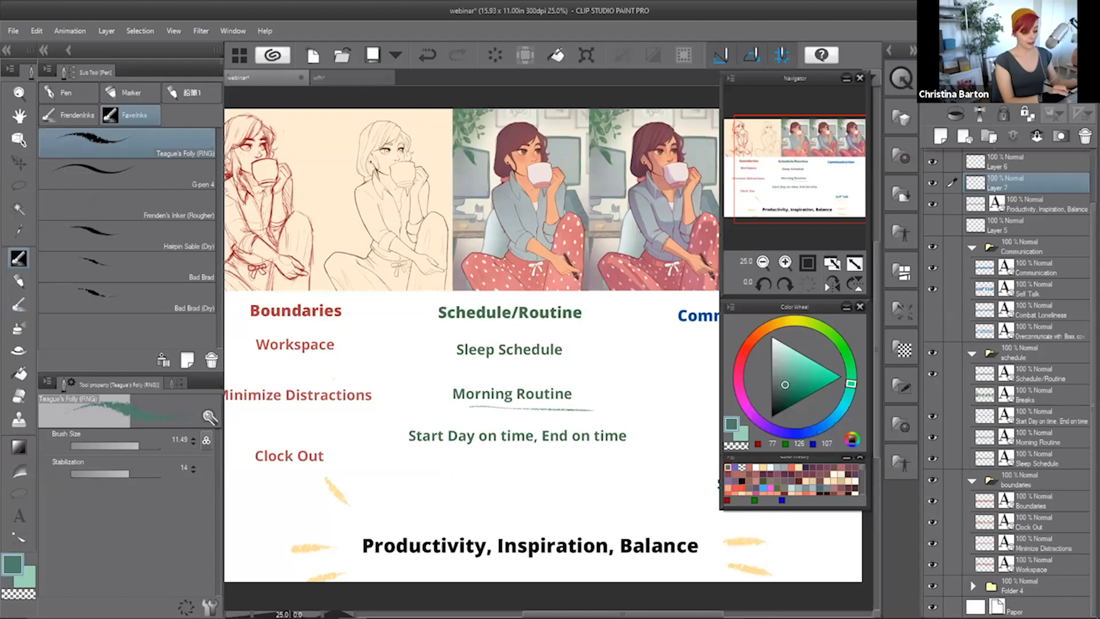
pyautogui.moveTo(439, 446); pyautogui.dragTo(328, 458)
pyautogui.moveTo(340, 448); pyautogui.dragTo(361, 472)
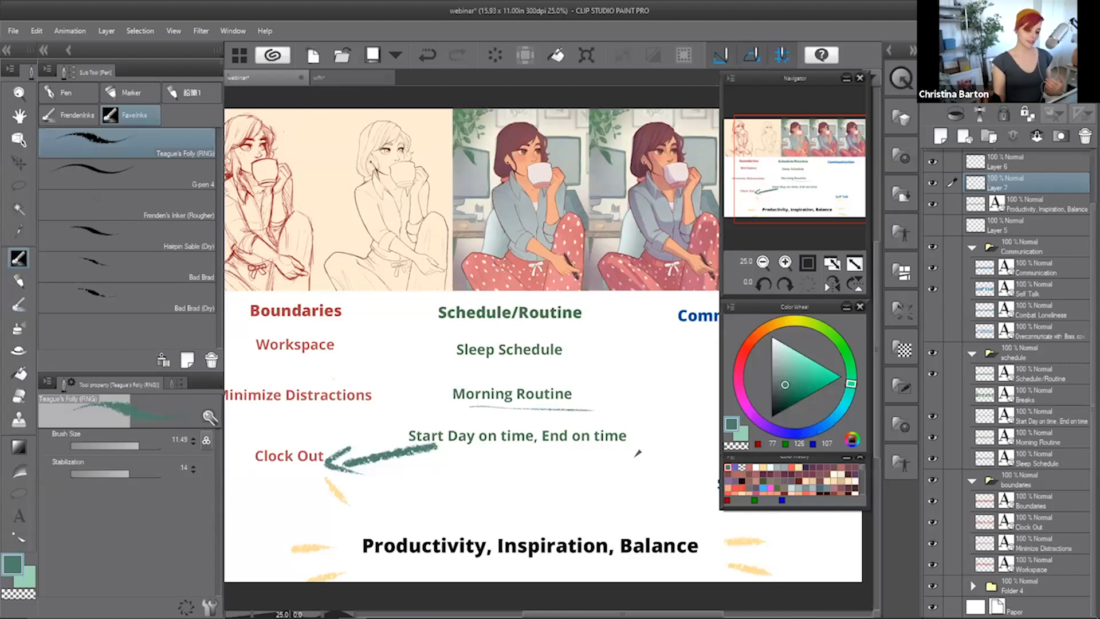
# - Underline Clock Out in dark green and remove the arrow pointing to it
pyautogui.moveTo(261, 466); pyautogui.dragTo(318, 470)
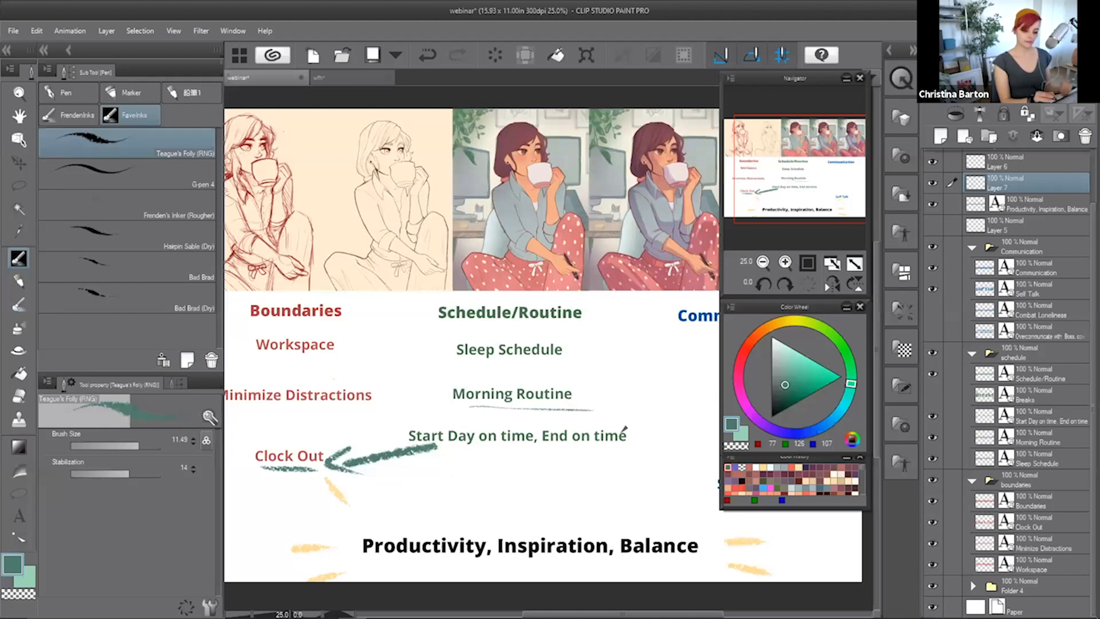
pyautogui.hotkey('ctrl', 'z')
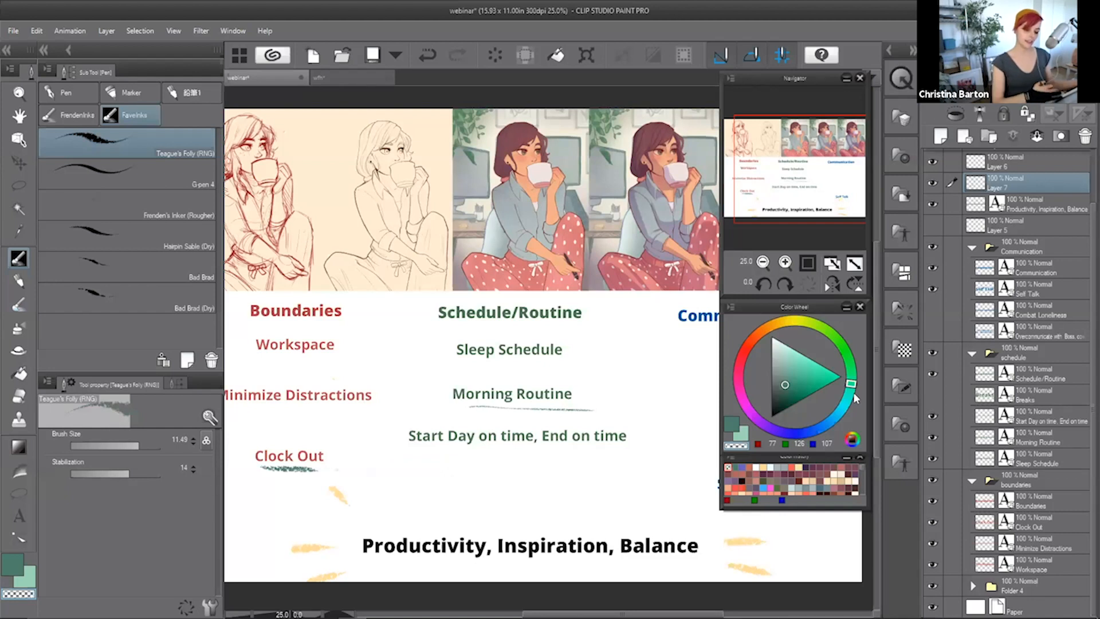
# - Show the Breaks text layer and draw a dark green arrow from it down towards Inspiration
pyautogui.click(932, 395)
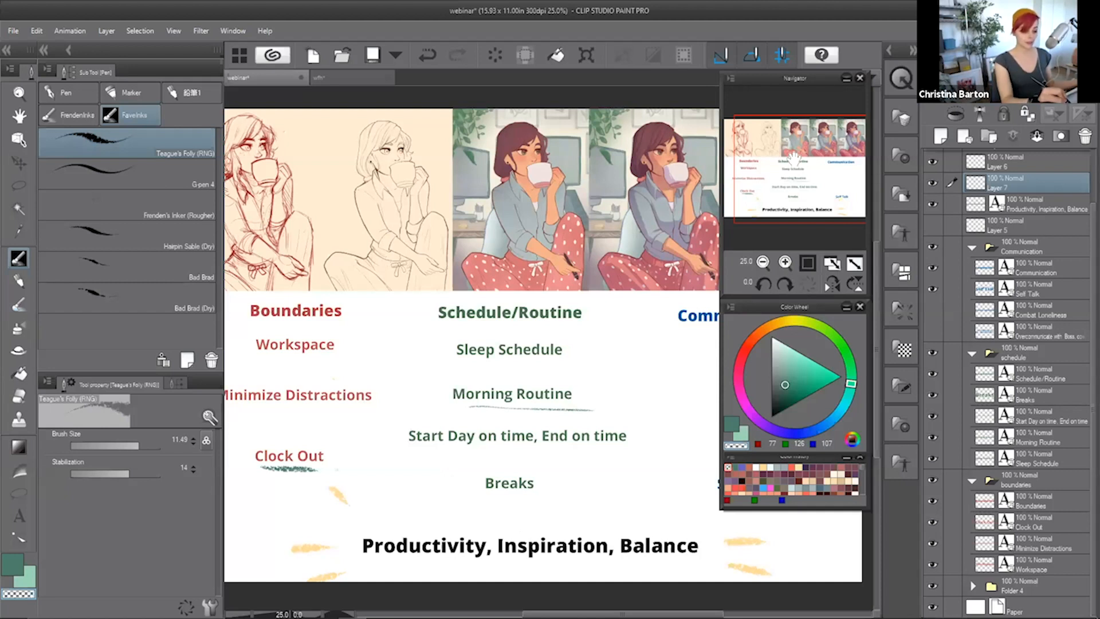
pyautogui.moveTo(792, 159); pyautogui.dragTo(791, 166)
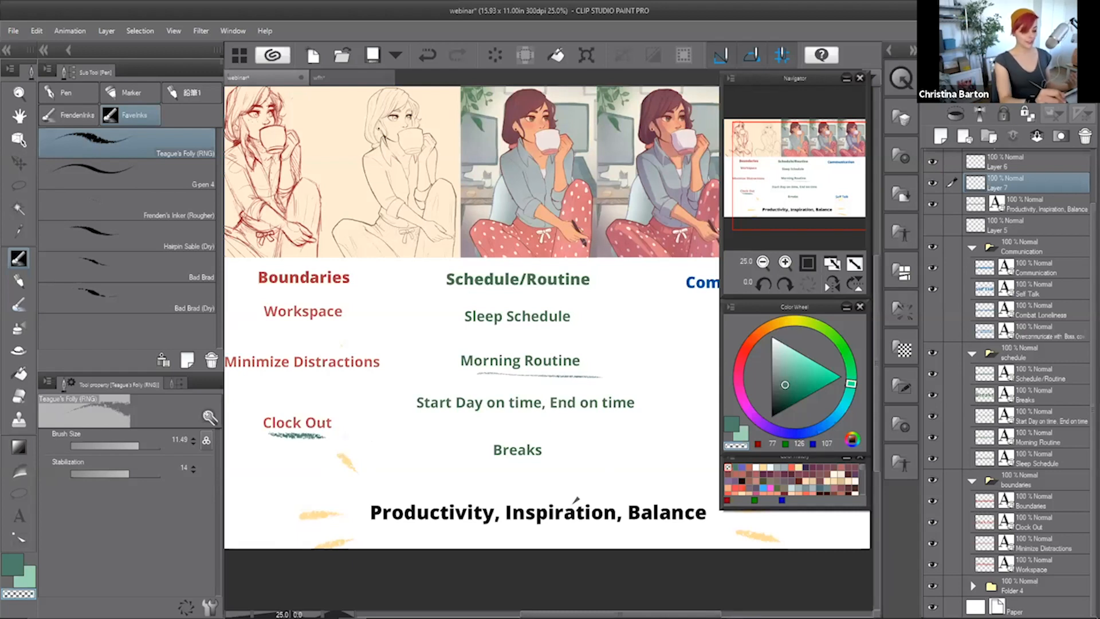
pyautogui.moveTo(795, 165); pyautogui.dragTo(801, 159)
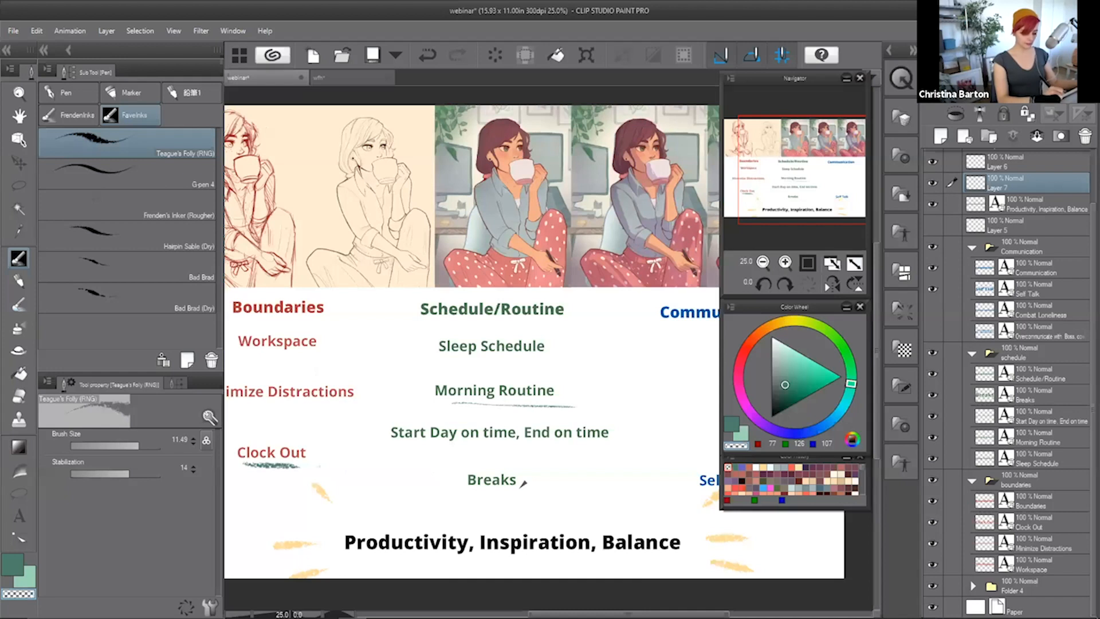
pyautogui.moveTo(521, 485); pyautogui.dragTo(539, 526)
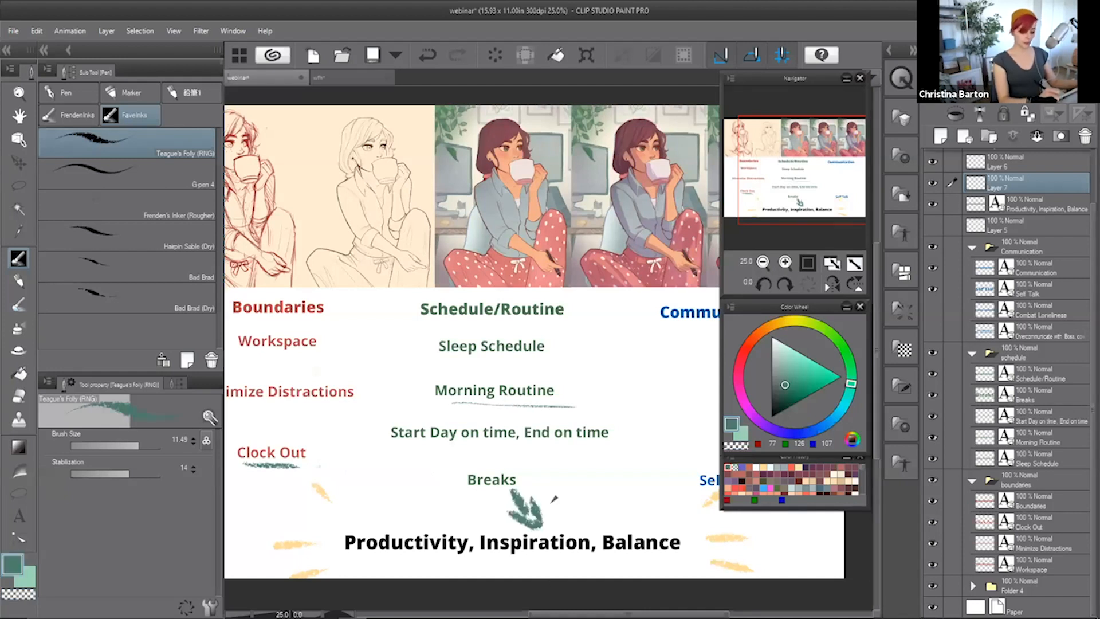
# - Reduce the brush size to 4.64, reshape the head of the green arrow below Breaks, and remove the arrow
pyautogui.press('[')
pyautogui.press('[')
pyautogui.press('[')
pyautogui.moveTo(540, 514)
pyautogui.mouseDown()
pyautogui.moveTo(515, 499)
pyautogui.moveTo(540, 527)
pyautogui.moveTo(508, 513)
pyautogui.moveTo(540, 530)
pyautogui.moveTo(506, 516)
pyautogui.moveTo(534, 525)
pyautogui.mouseUp()
pyautogui.keyDown('alt'); pyautogui.click(525, 519); pyautogui.keyUp('alt')
pyautogui.hotkey('ctrl', 'z')
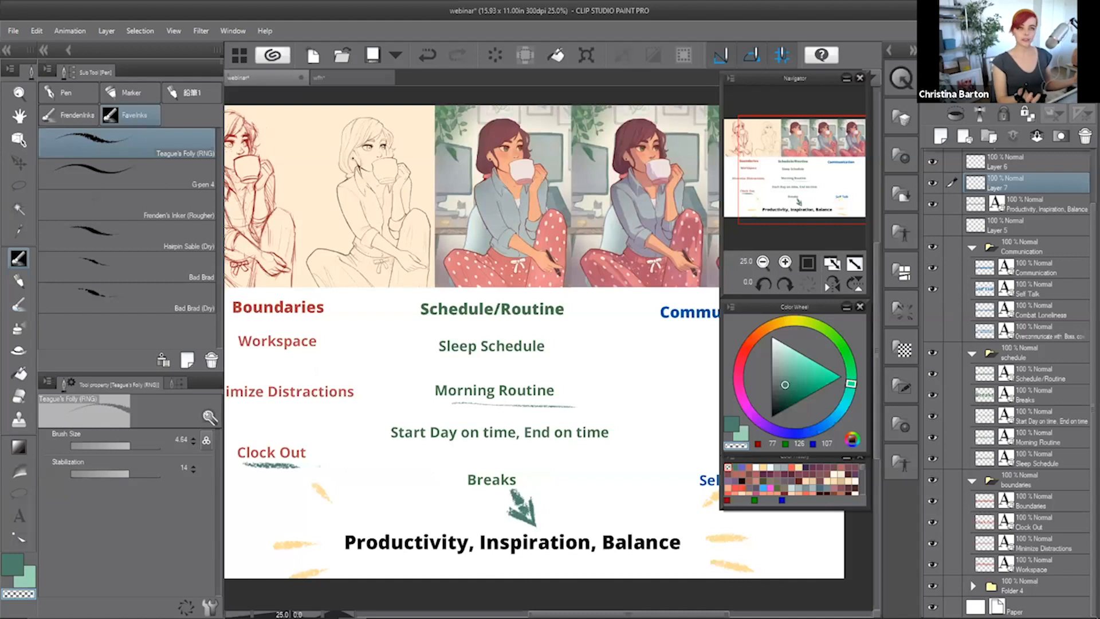
pyautogui.press('c')
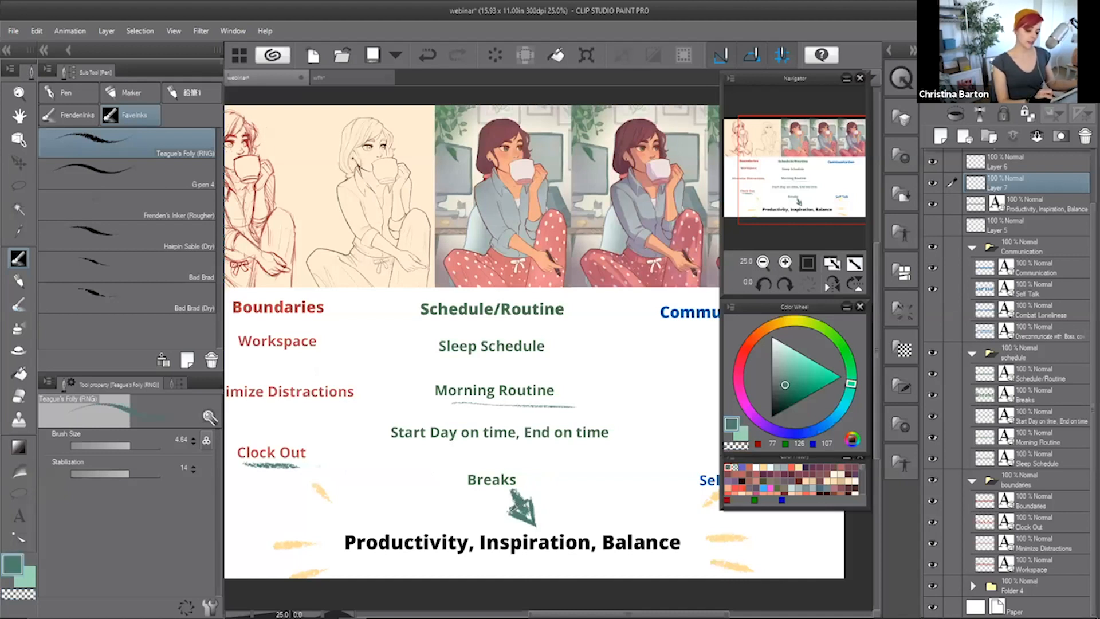
pyautogui.moveTo(519, 503)
pyautogui.mouseDown()
pyautogui.moveTo(539, 520)
pyautogui.moveTo(505, 510)
pyautogui.moveTo(561, 482)
pyautogui.mouseUp()
pyautogui.press('c')
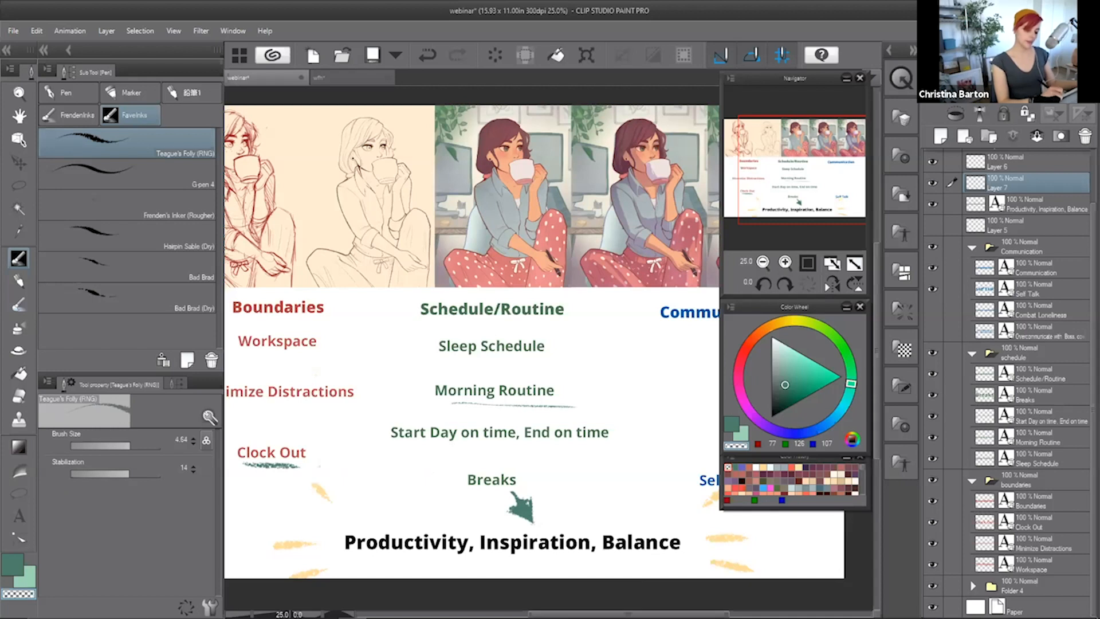
pyautogui.hotkey('ctrl', 'z')
pyautogui.moveTo(535, 522)
pyautogui.mouseDown()
pyautogui.moveTo(532, 476)
pyautogui.moveTo(528, 515)
pyautogui.mouseUp()
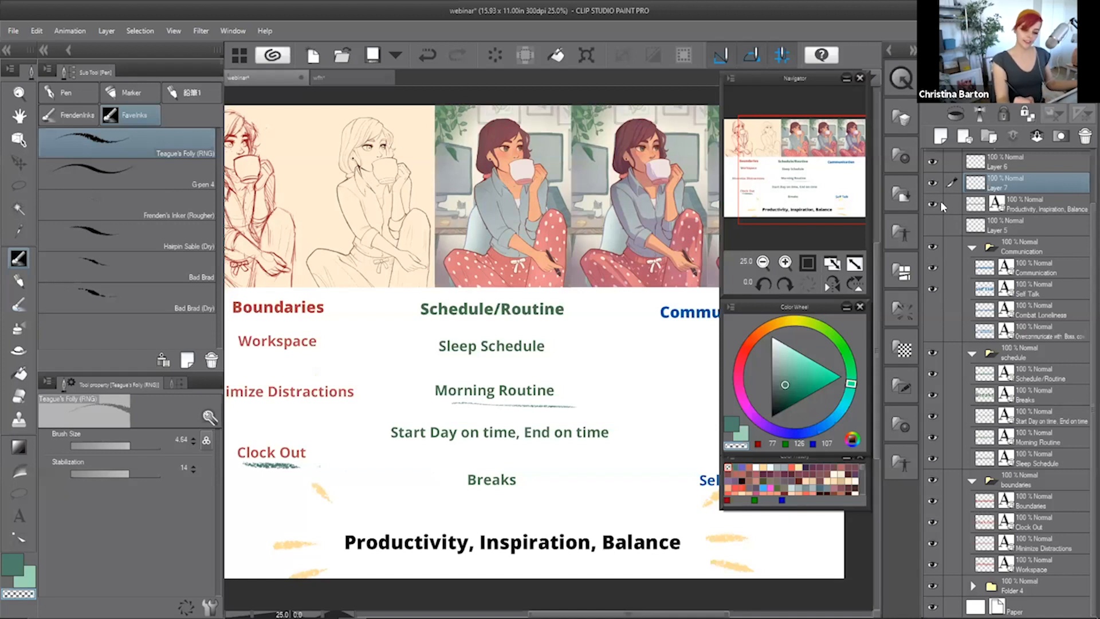
# - In the Communication folder, hide Self Talk and show the "Overcommunicate with Boss, coworkers and clients" and Combat Loneliness text layers
pyautogui.moveTo(805, 189); pyautogui.dragTo(820, 185)
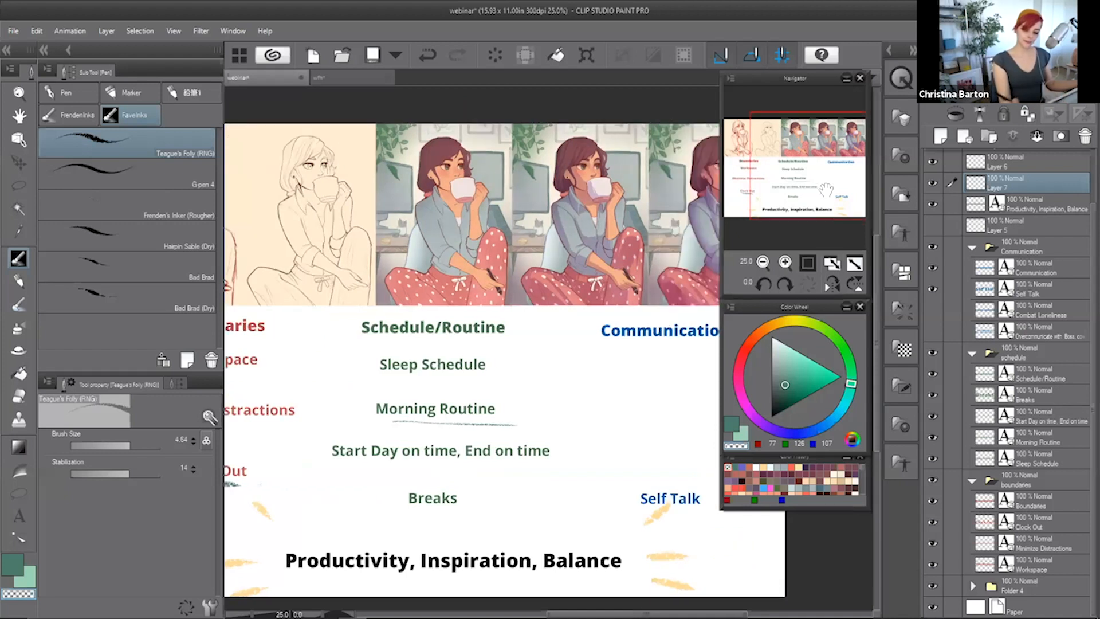
pyautogui.click(932, 290)
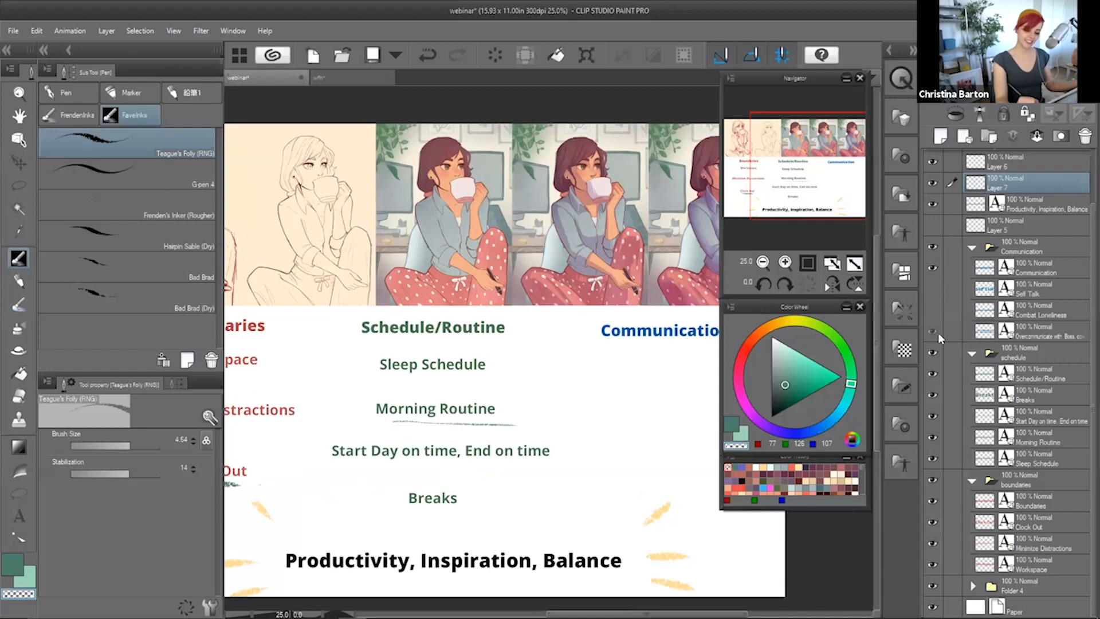
pyautogui.click(933, 331)
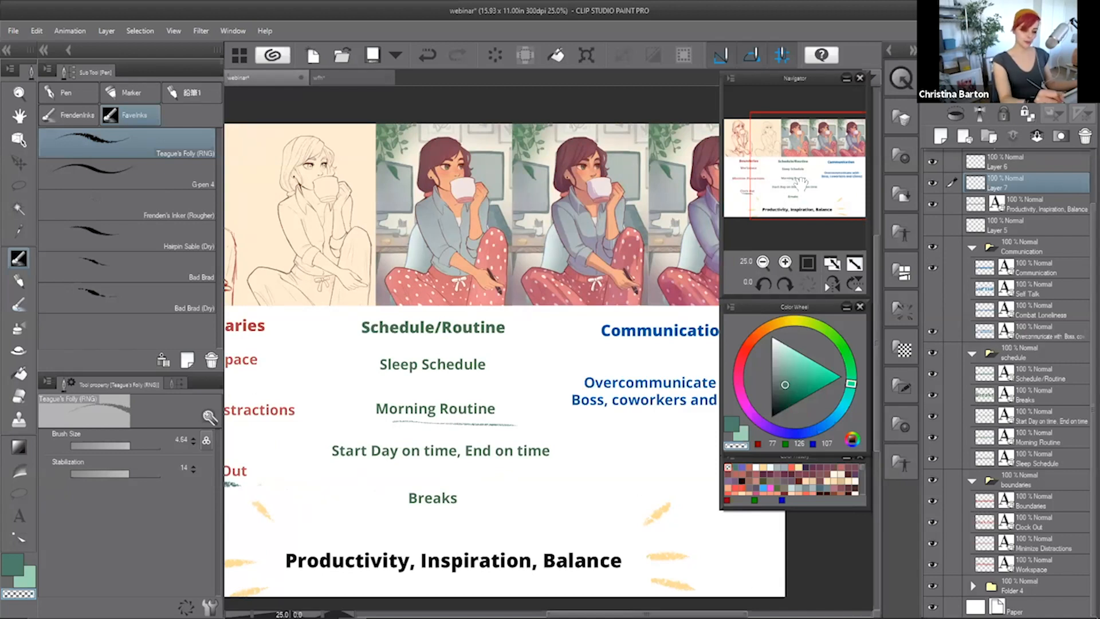
pyautogui.moveTo(801, 182); pyautogui.dragTo(827, 180)
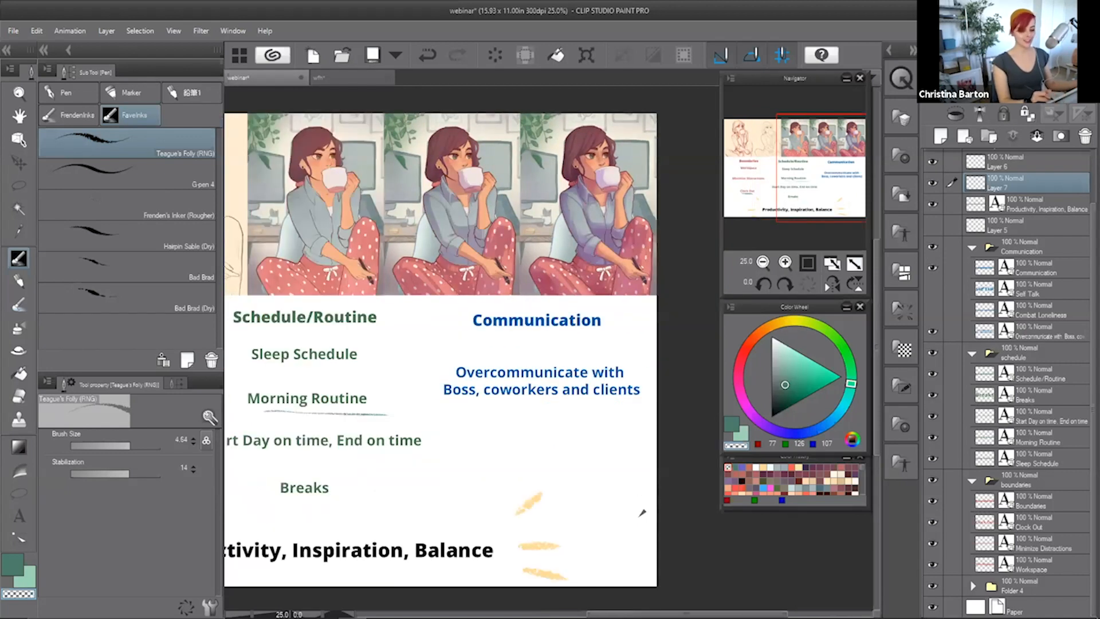
pyautogui.click(1010, 337)
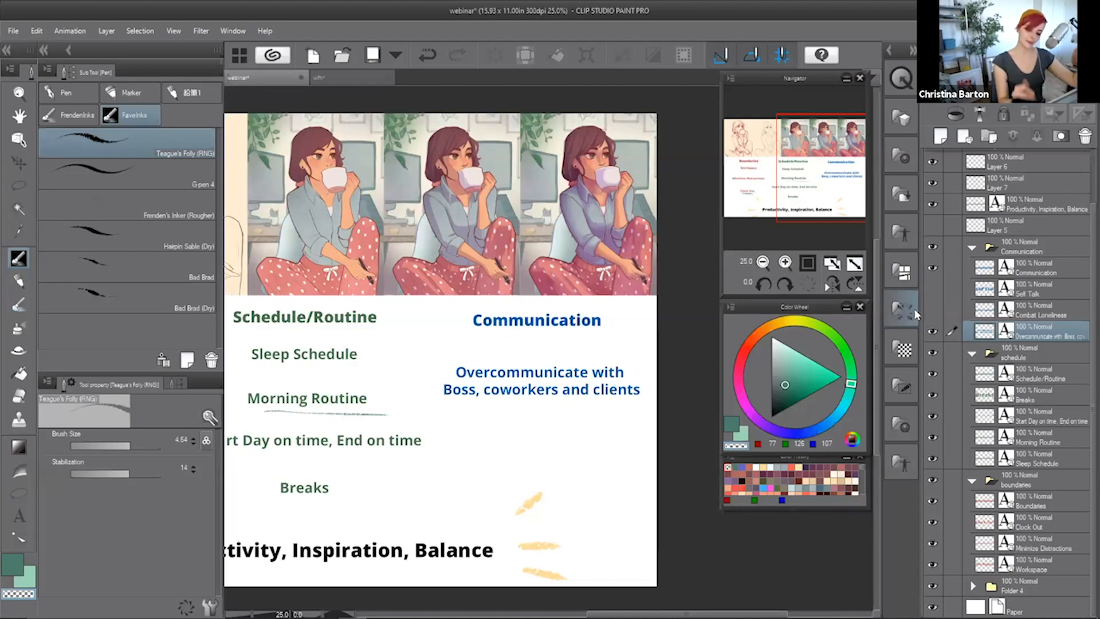
pyautogui.click(932, 310)
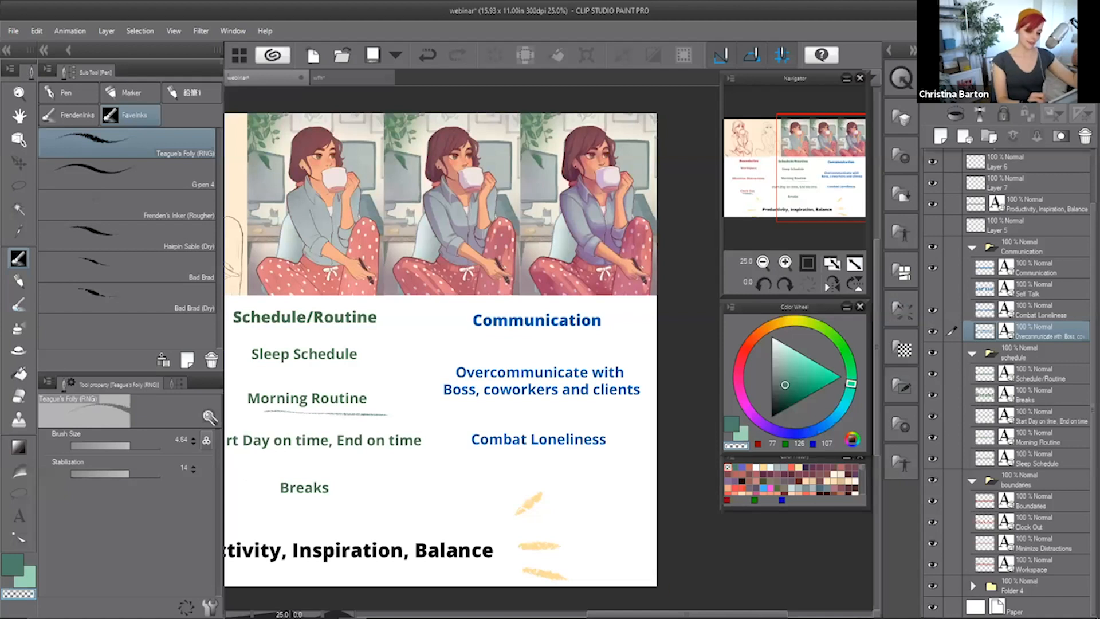
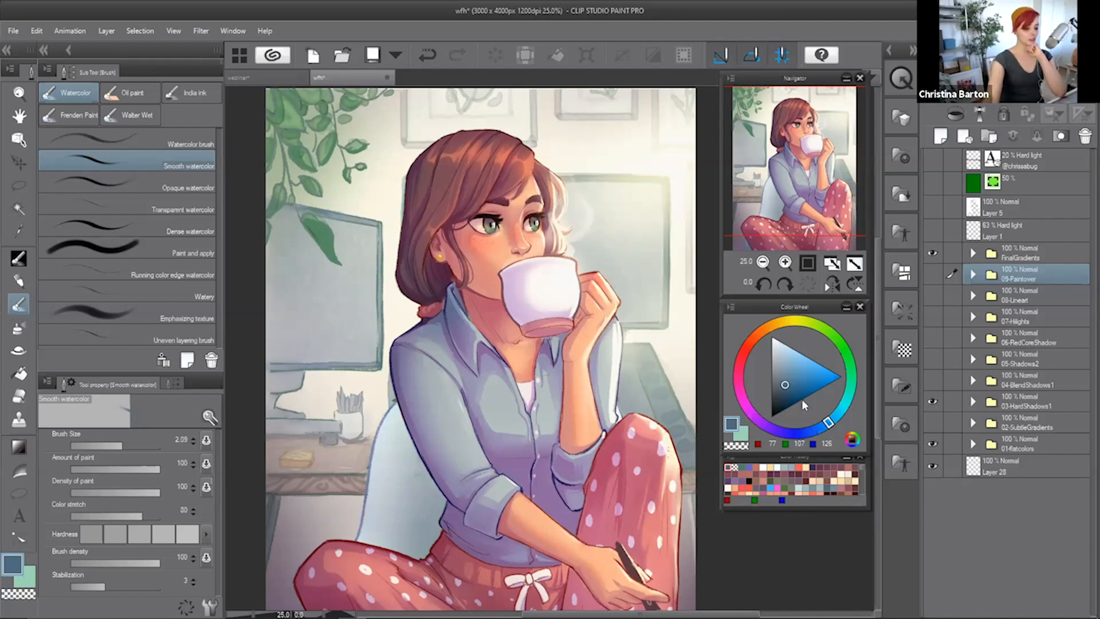
# - Examine the shaded illustration in the wfh document, both as a whole and close up around the face and cup
pyautogui.scroll(-3, 523, 274)
pyautogui.scroll(3, 520, 286)
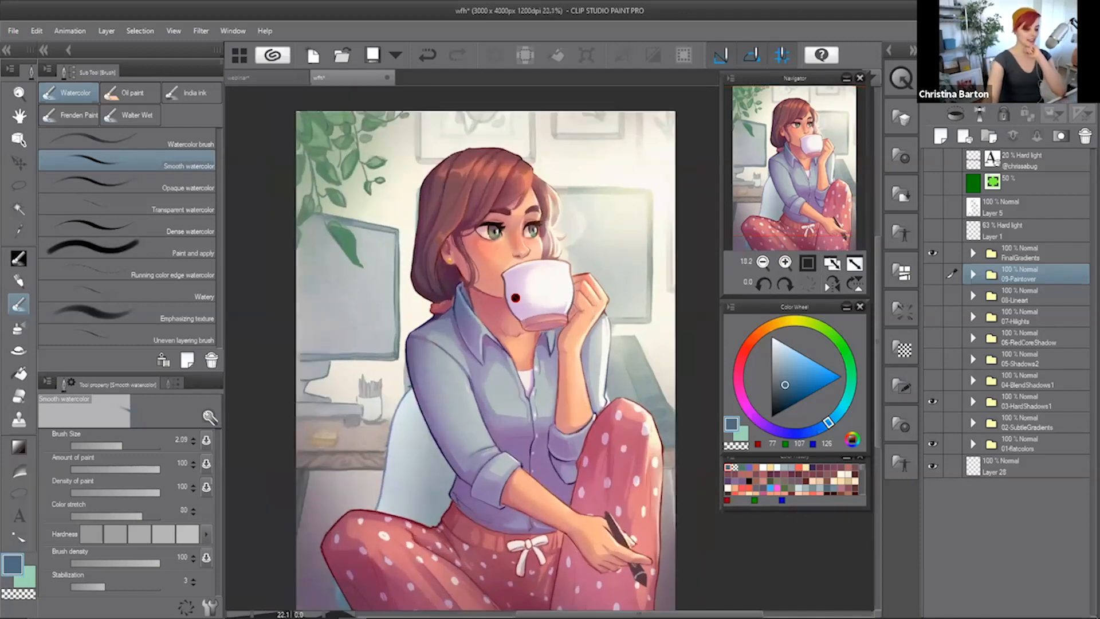
pyautogui.moveTo(782, 200); pyautogui.dragTo(787, 210)
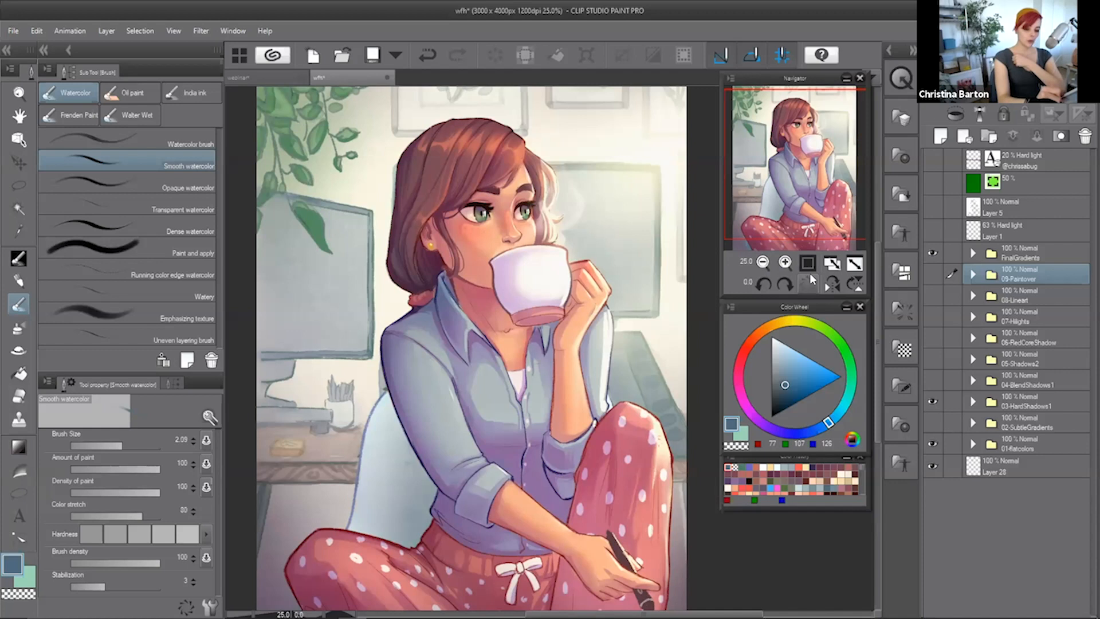
pyautogui.hotkey('ctrl', '+')
pyautogui.moveTo(621, 165); pyautogui.dragTo(600, 279)
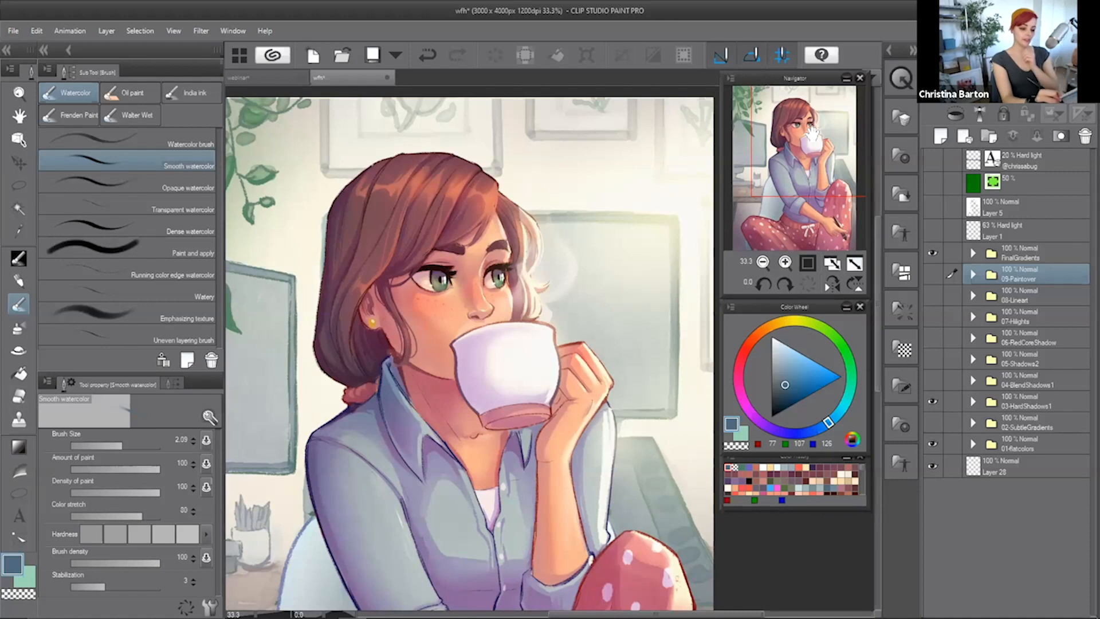
pyautogui.click(763, 262)
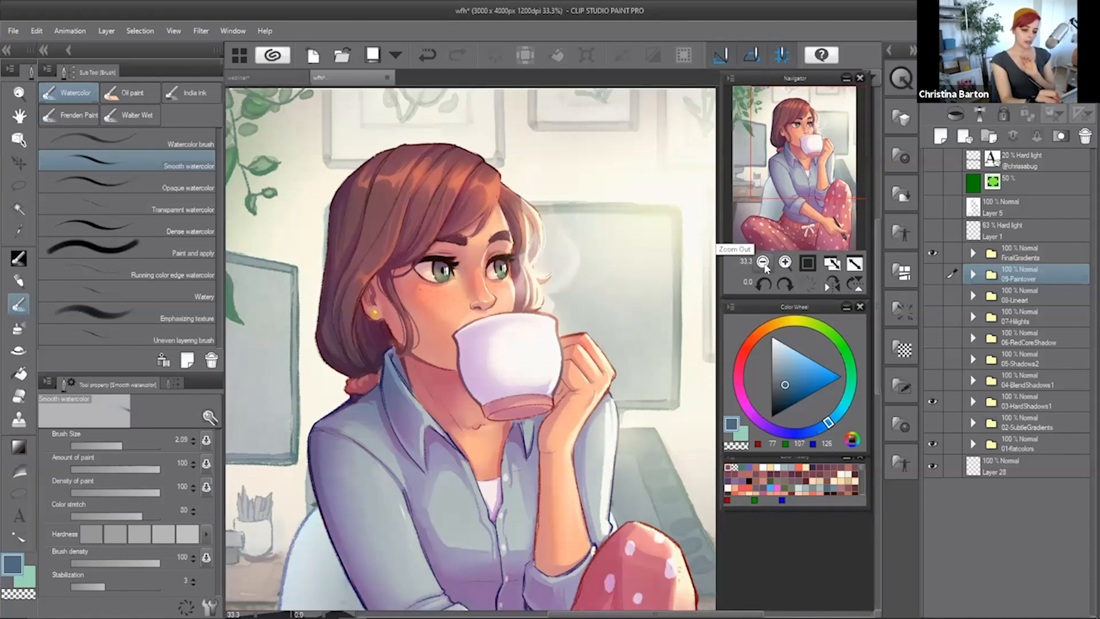
pyautogui.moveTo(795, 165); pyautogui.dragTo(790, 181)
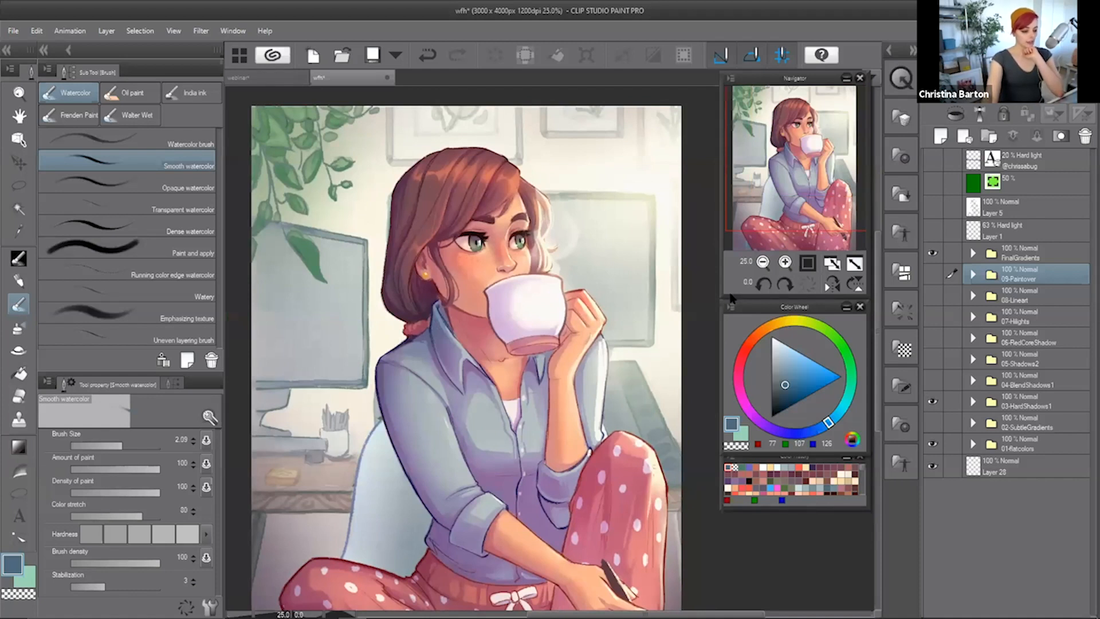
pyautogui.scroll(1, 381, 200)
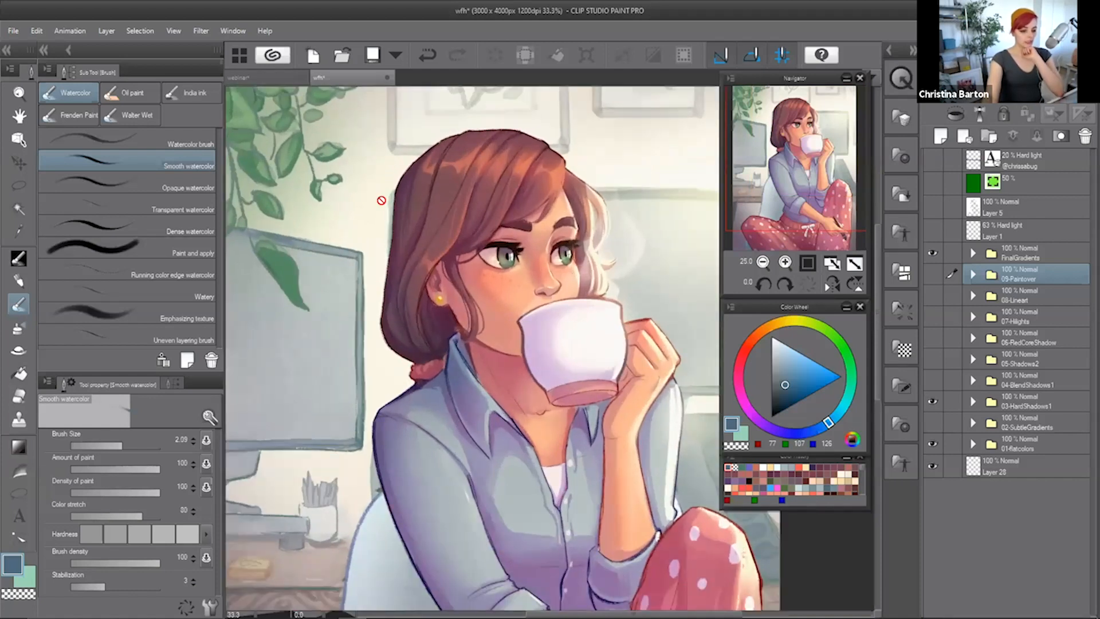
pyautogui.scroll(-1, 679, 224)
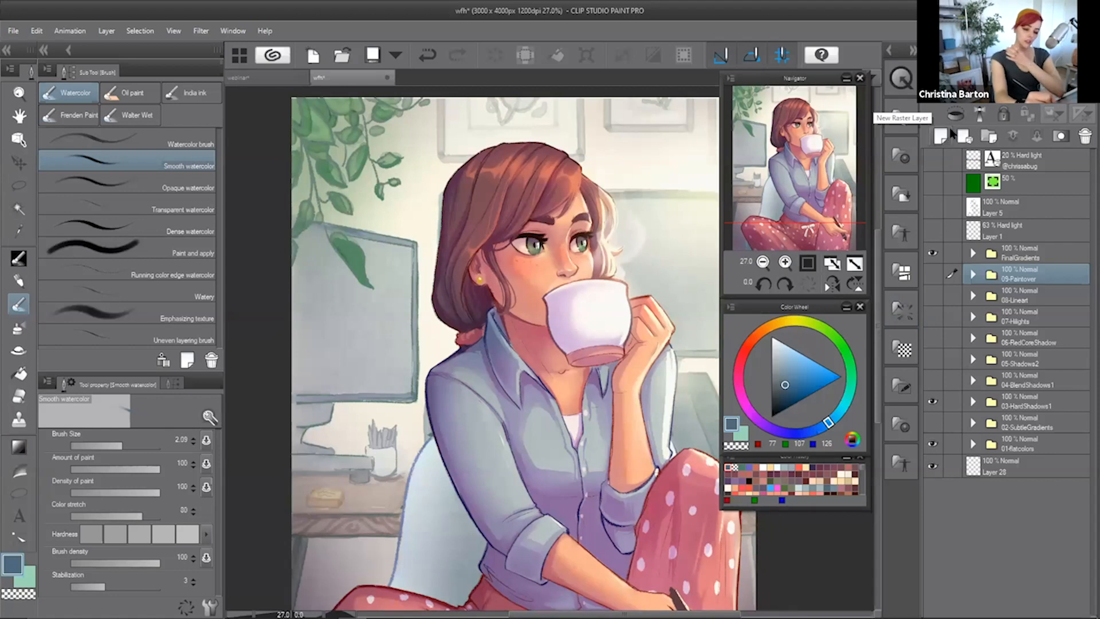
# - Select the FinalGradients folder and hide both it and the 03-HardShadows1 folder
pyautogui.hotkey('alt', ']')
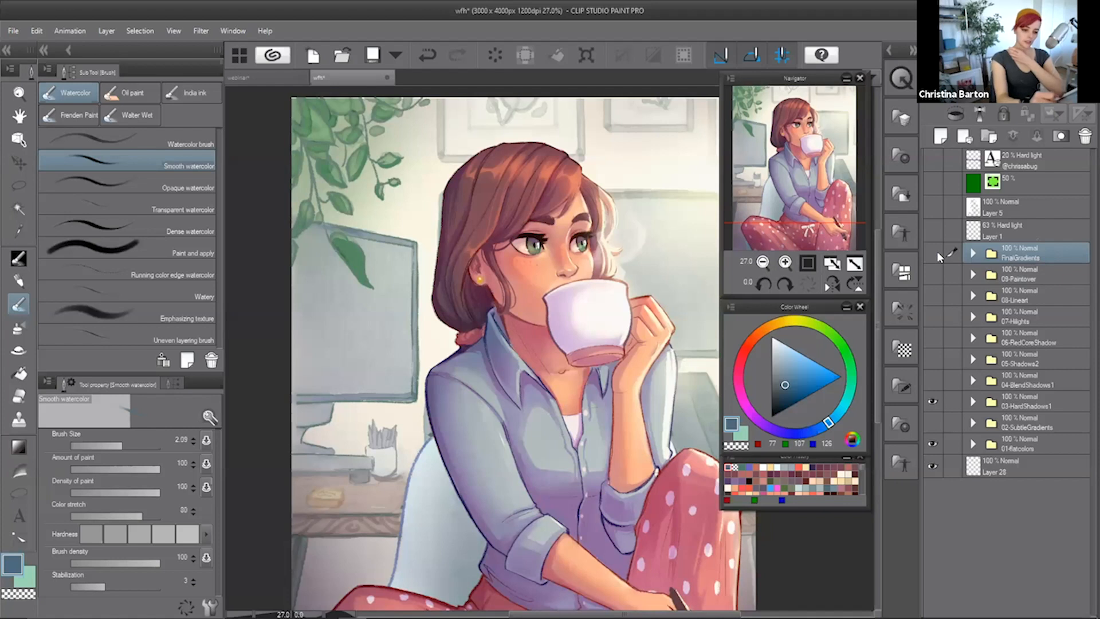
pyautogui.click(763, 262)
pyautogui.moveTo(802, 201); pyautogui.dragTo(819, 196)
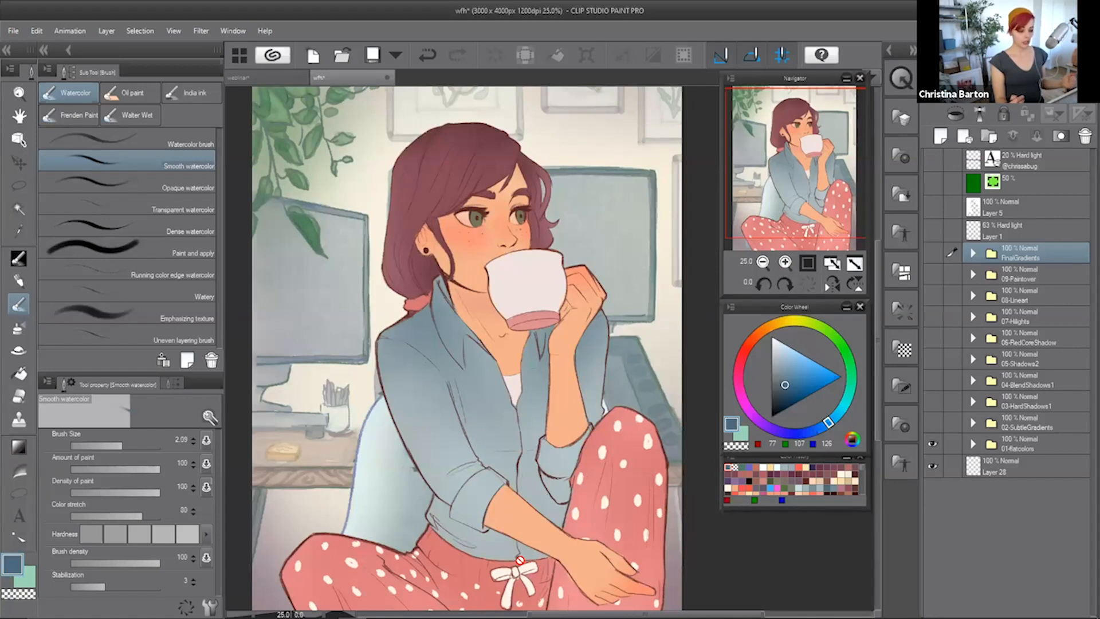
# - Switch to the Pen tool's Teague's Folly (RNG) brush
pyautogui.press('p')
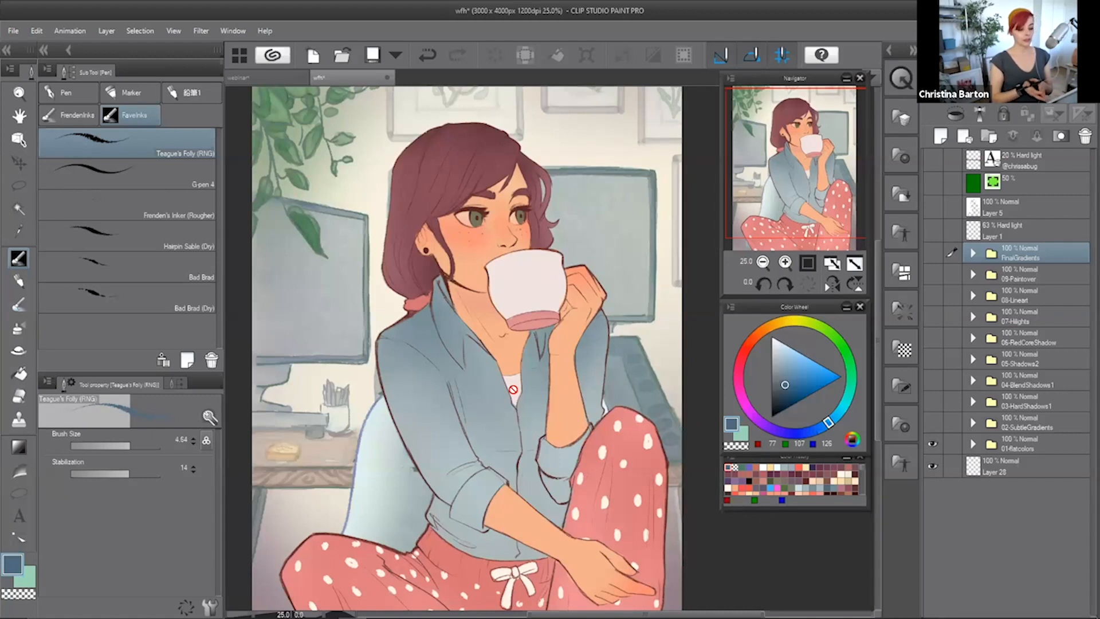
pyautogui.moveTo(787, 169); pyautogui.dragTo(791, 167)
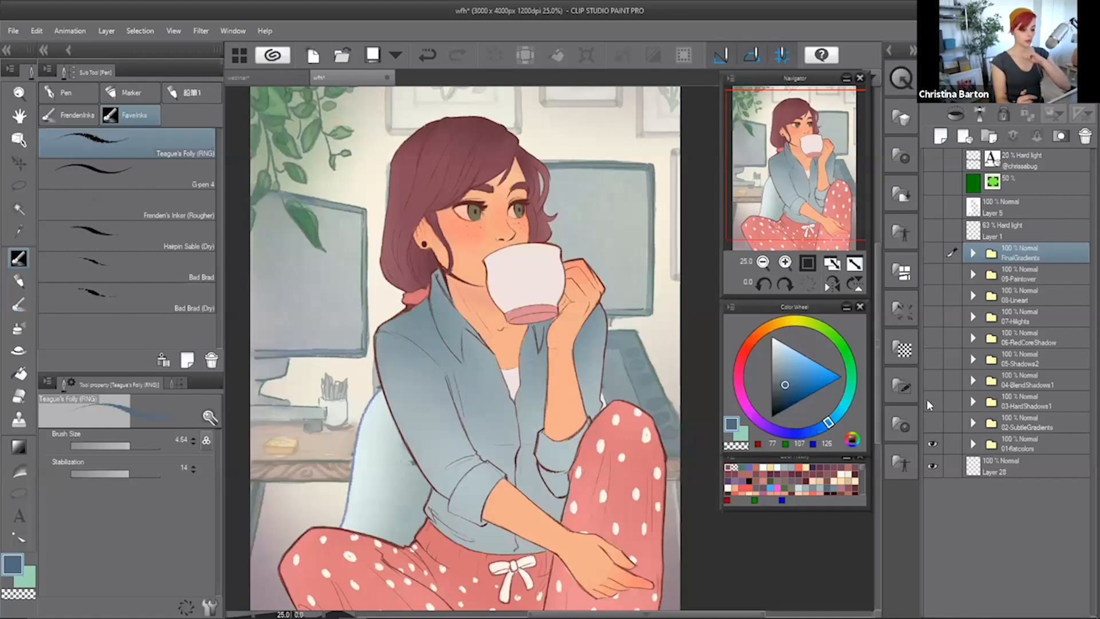
pyautogui.moveTo(793, 165)
pyautogui.mouseDown()
pyautogui.moveTo(801, 176)
pyautogui.moveTo(796, 168)
pyautogui.mouseUp()
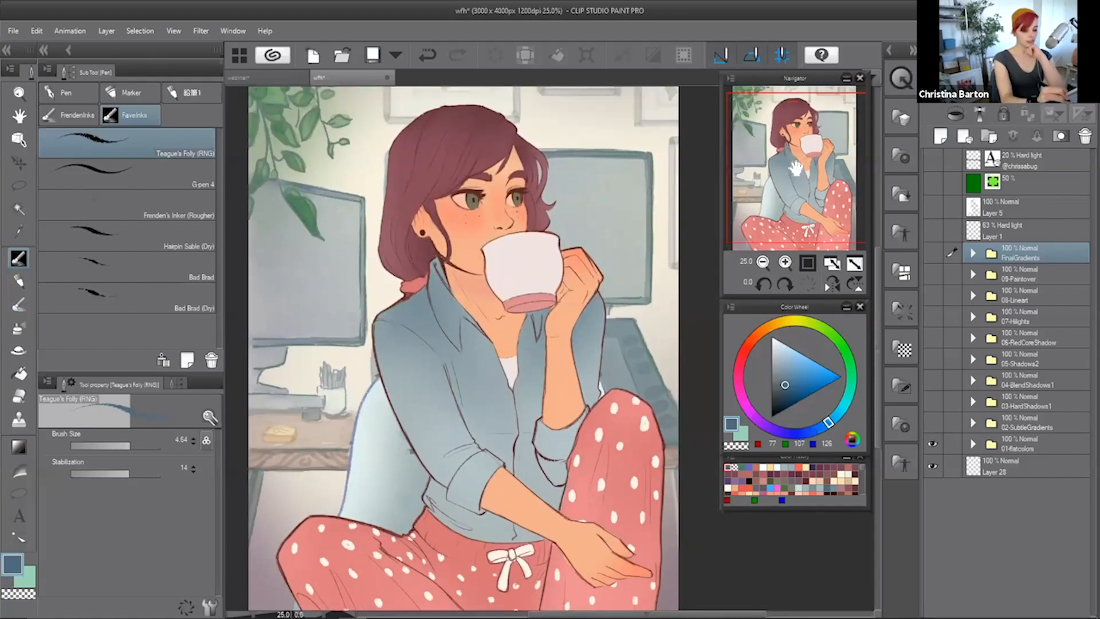
# - Set the drawing color to a dark muted purple
pyautogui.click(764, 425)
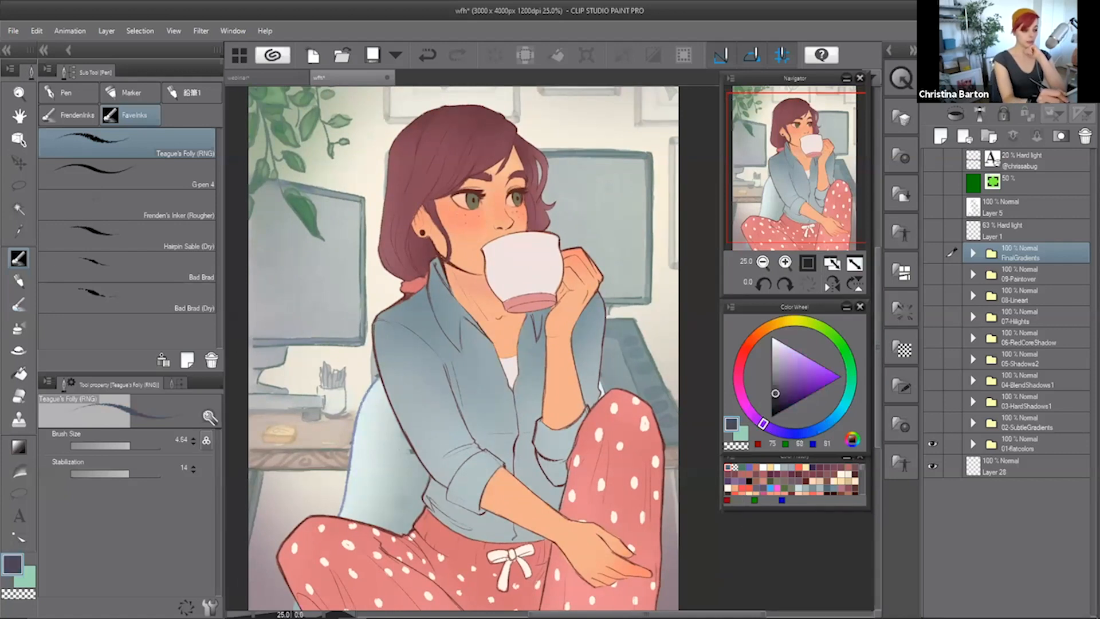
pyautogui.moveTo(652, 321); pyautogui.dragTo(662, 367)
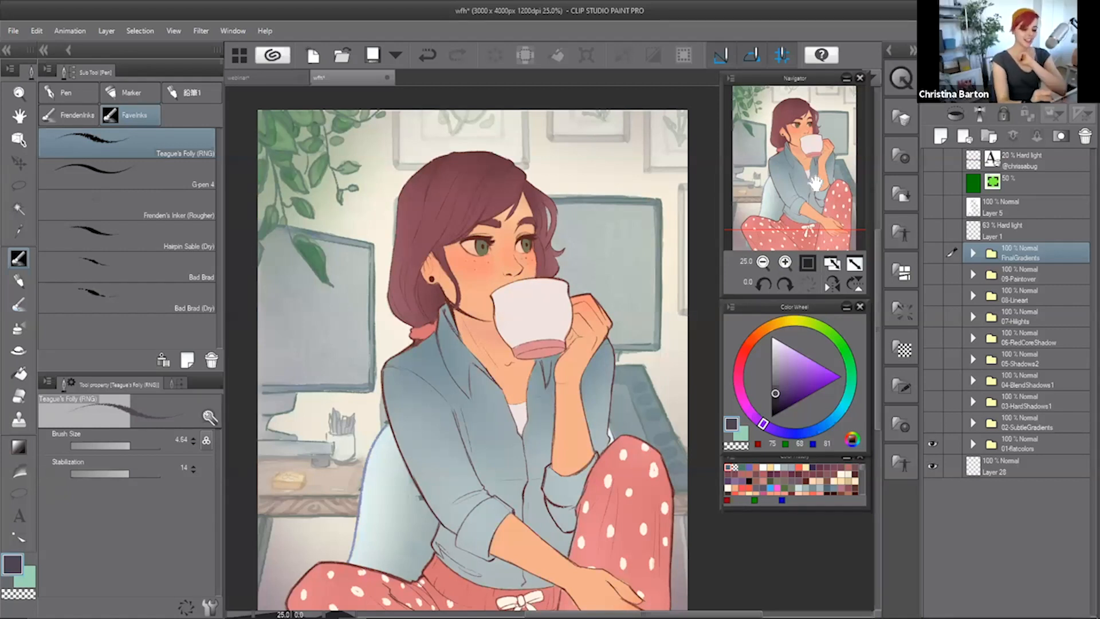
pyautogui.moveTo(816, 184); pyautogui.dragTo(790, 204)
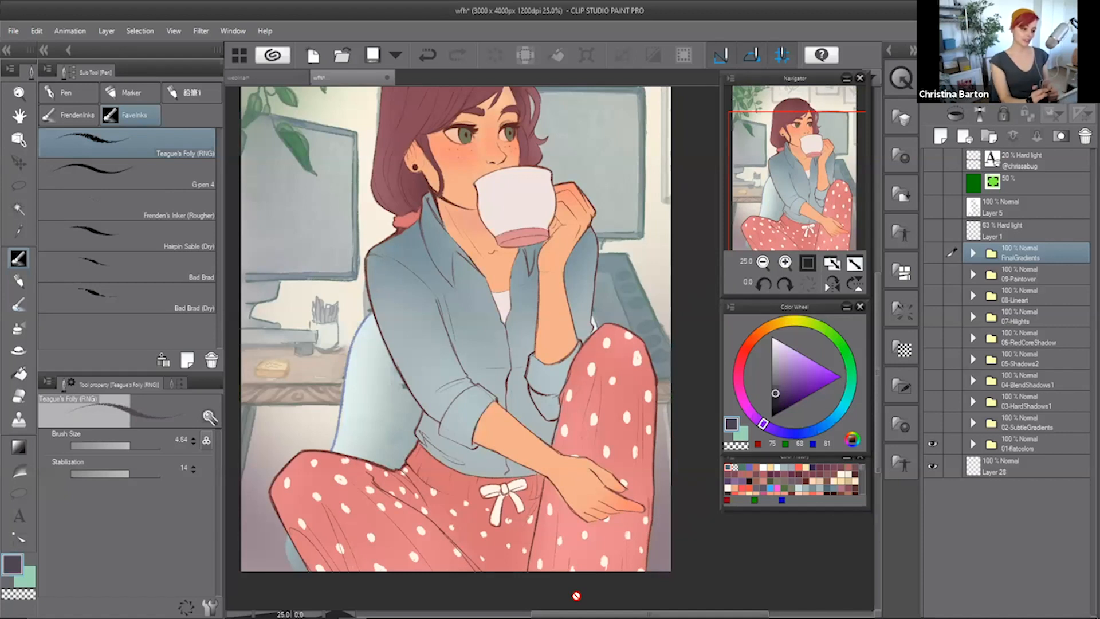
pyautogui.moveTo(796, 166); pyautogui.dragTo(789, 162)
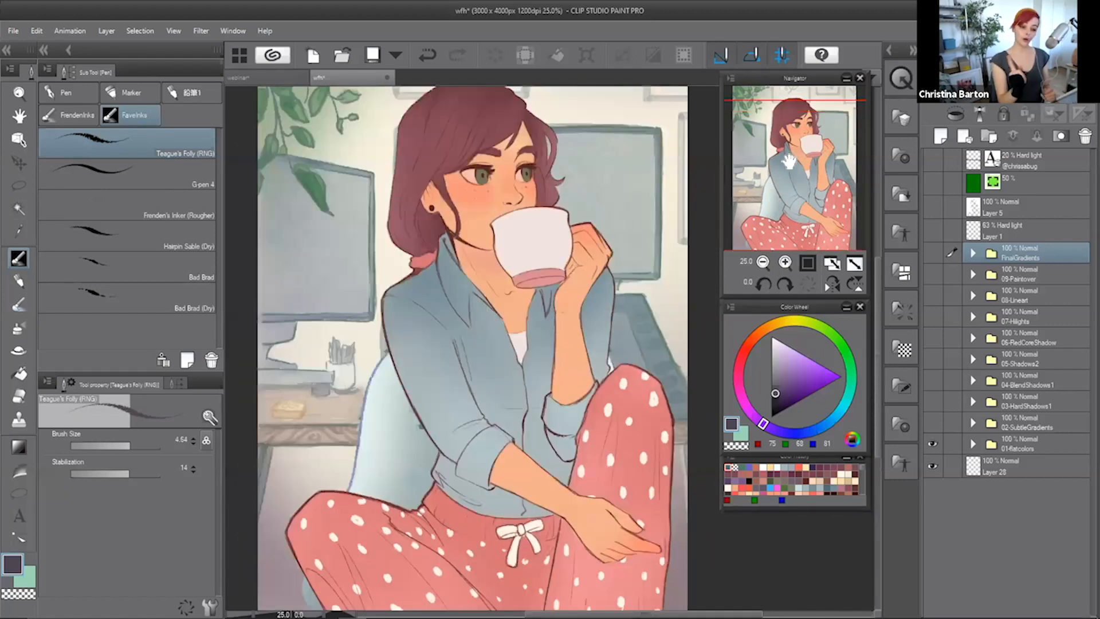
# - Show the Pose materials and move the Navigator and Color Wheel palettes over the canvas to uncover them
pyautogui.moveTo(792, 87); pyautogui.dragTo(768, 88)
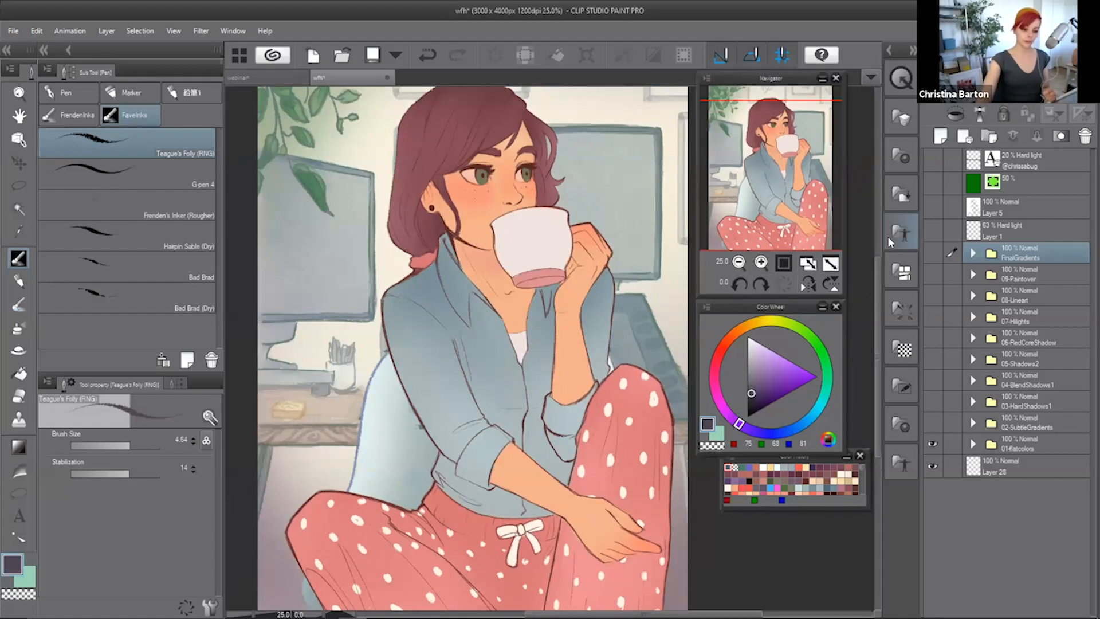
pyautogui.moveTo(796, 77); pyautogui.dragTo(655, 90)
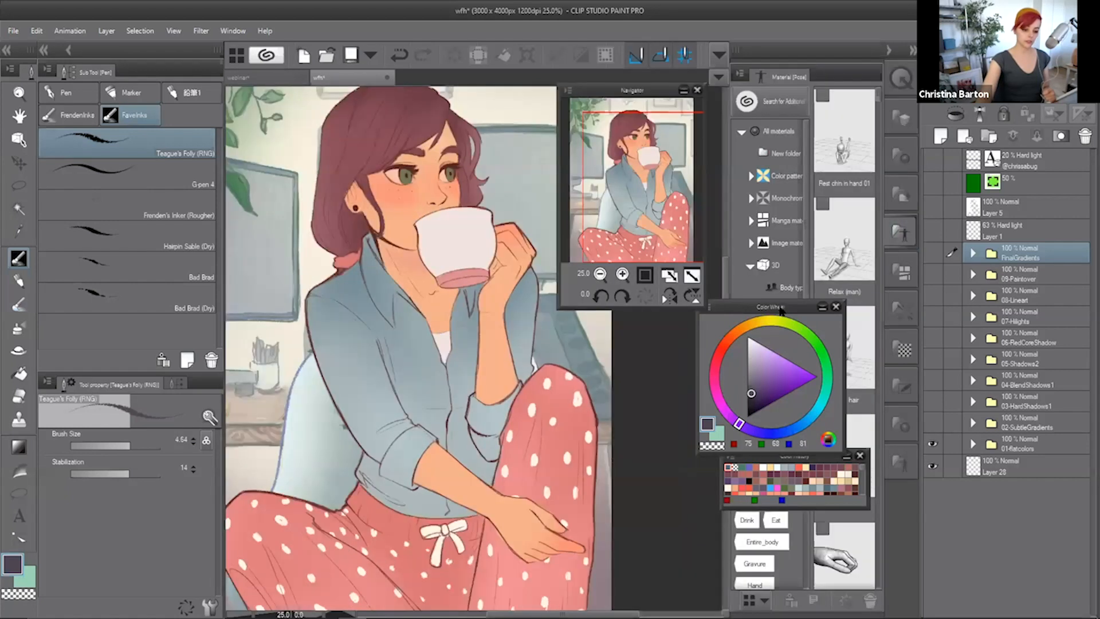
pyautogui.moveTo(778, 309); pyautogui.dragTo(639, 321)
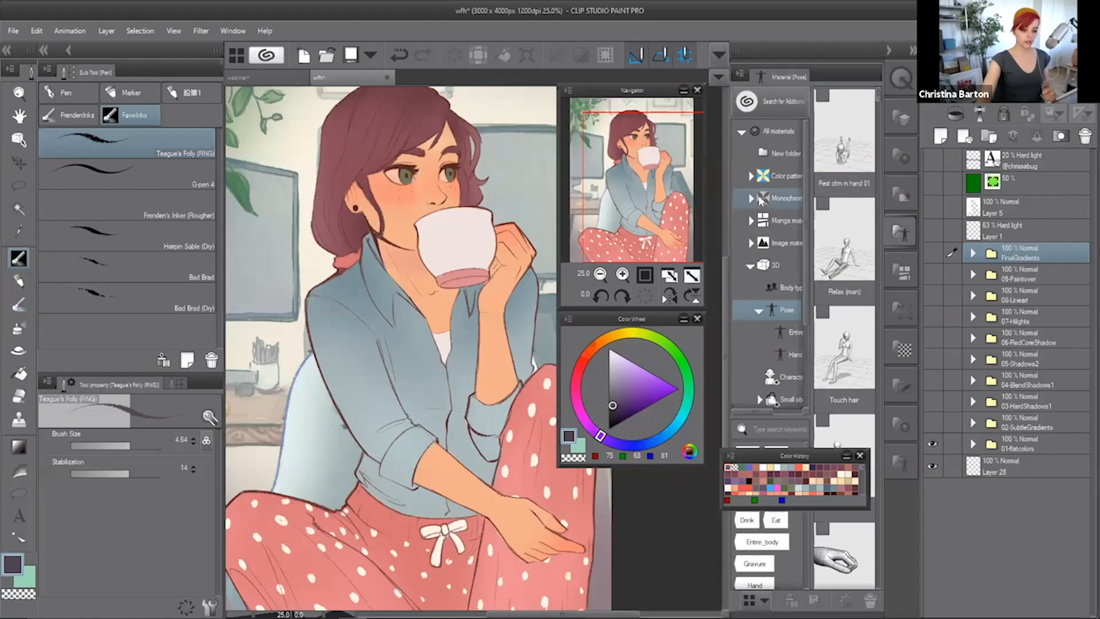
# - Show the Hand pose materials in a widened palette and browse them as far as Close fingers
pyautogui.moveTo(729, 216)
pyautogui.mouseDown()
pyautogui.moveTo(745, 217)
pyautogui.moveTo(713, 217)
pyautogui.moveTo(730, 216)
pyautogui.mouseUp()
pyautogui.scroll(-3, 797, 275)
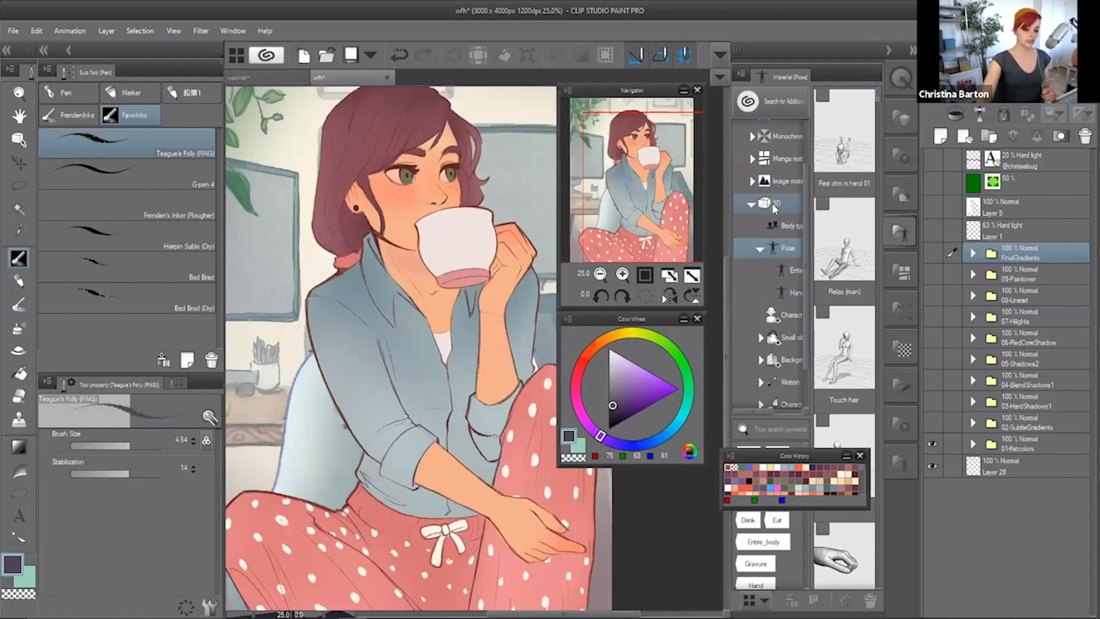
pyautogui.click(790, 295)
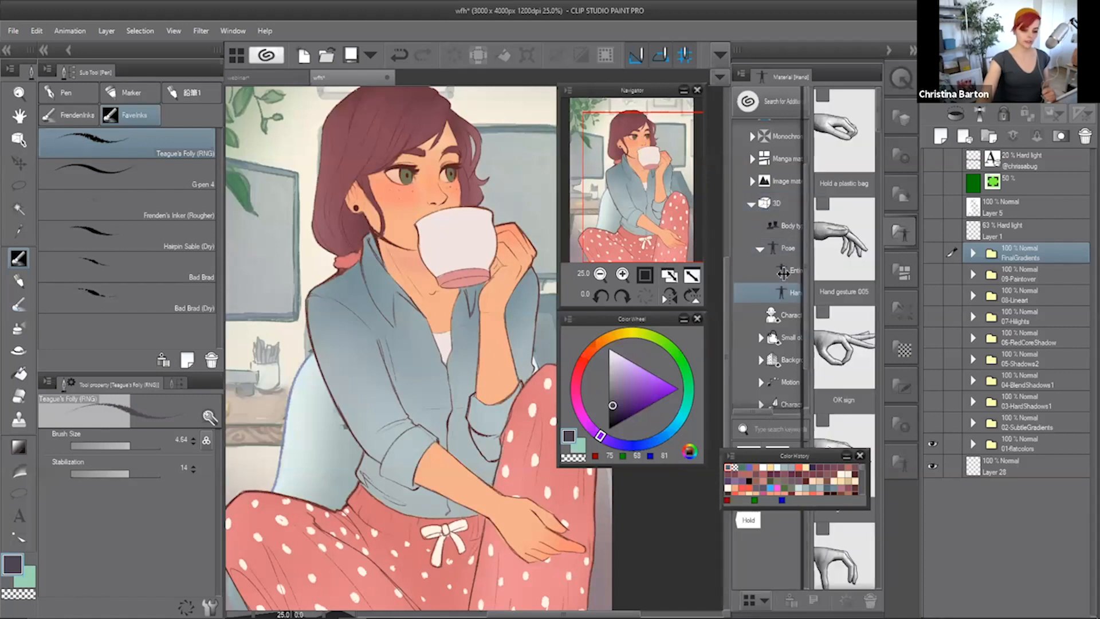
pyautogui.moveTo(729, 282); pyautogui.dragTo(641, 288)
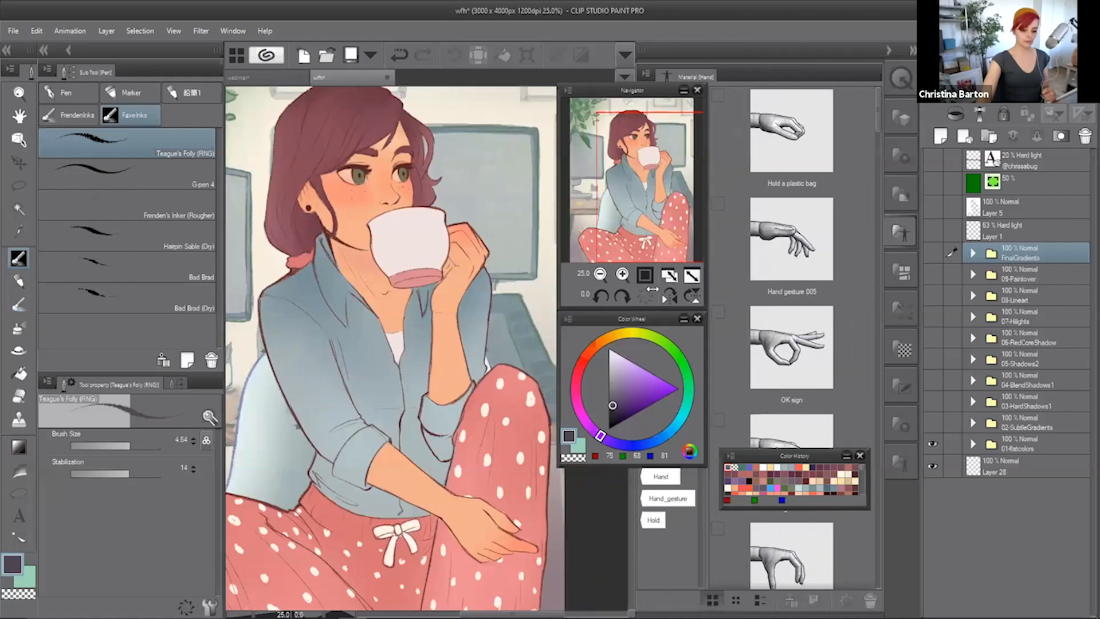
pyautogui.scroll(-3, 854, 226)
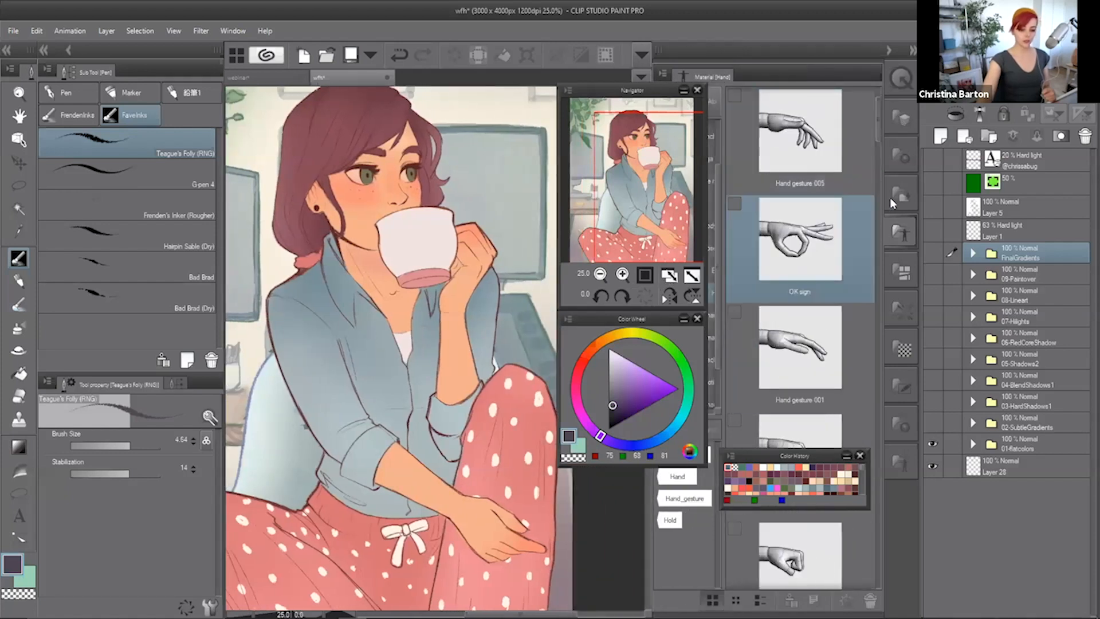
pyautogui.moveTo(875, 122)
pyautogui.mouseDown()
pyautogui.moveTo(885, 333)
pyautogui.moveTo(889, 304)
pyautogui.mouseUp()
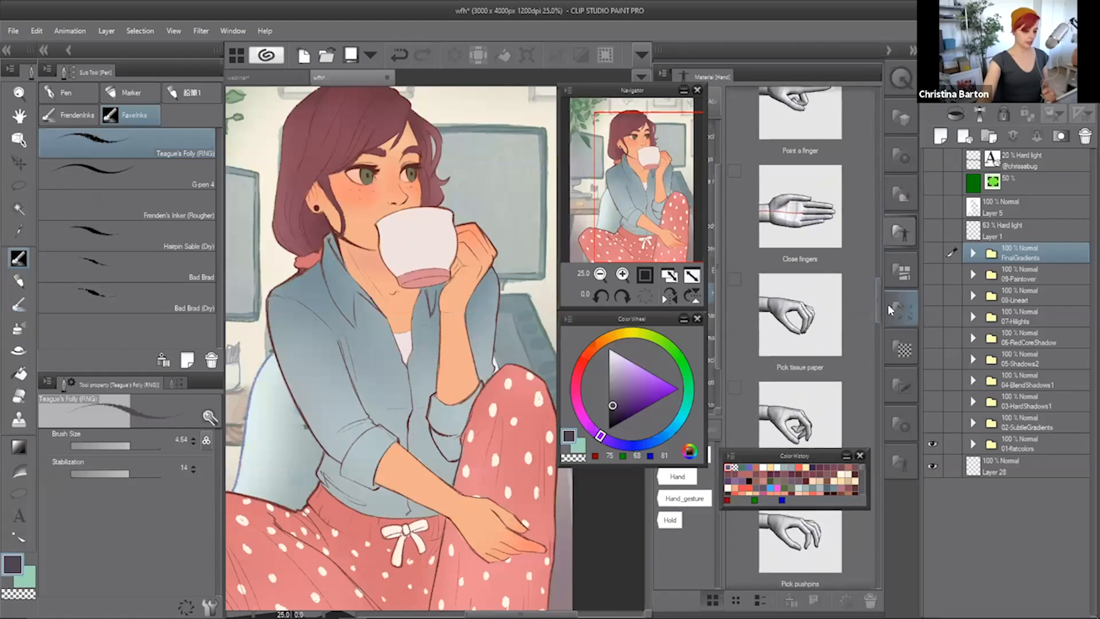
# - Place the Close fingers pose material on the canvas as a 3D figure and raise one of its arms sideways
pyautogui.moveTo(800, 207); pyautogui.dragTo(494, 281)
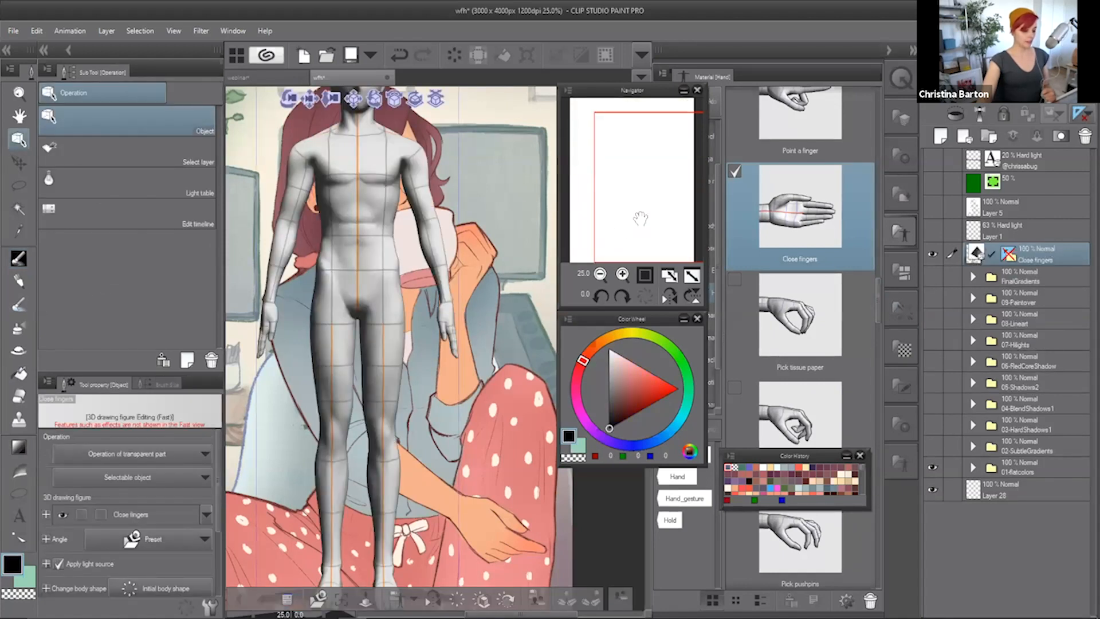
pyautogui.moveTo(640, 217); pyautogui.dragTo(614, 236)
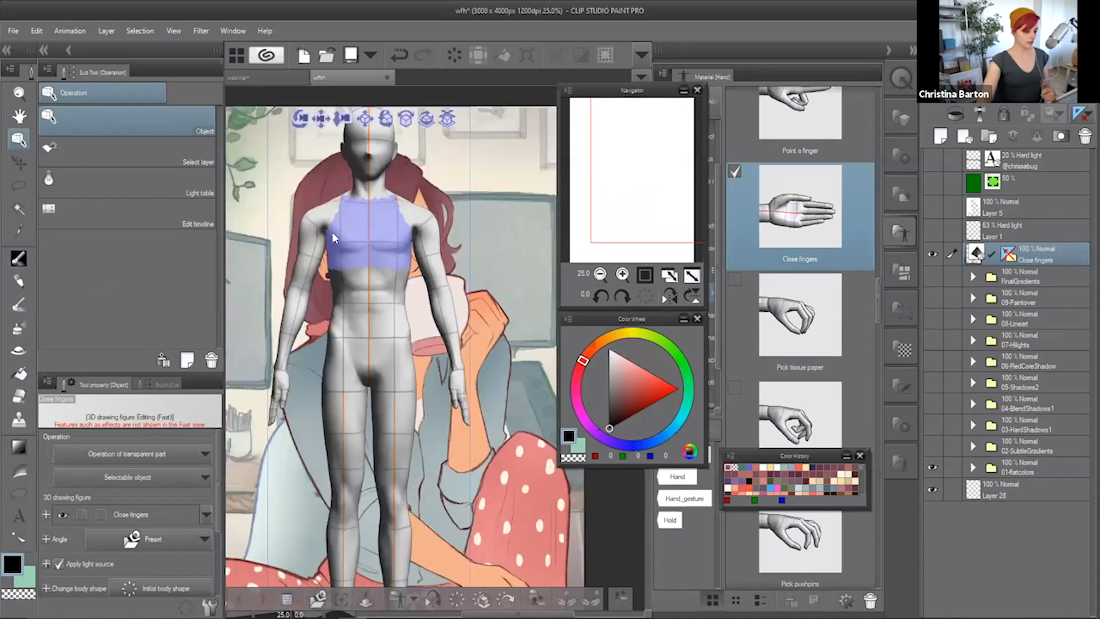
pyautogui.click(462, 389)
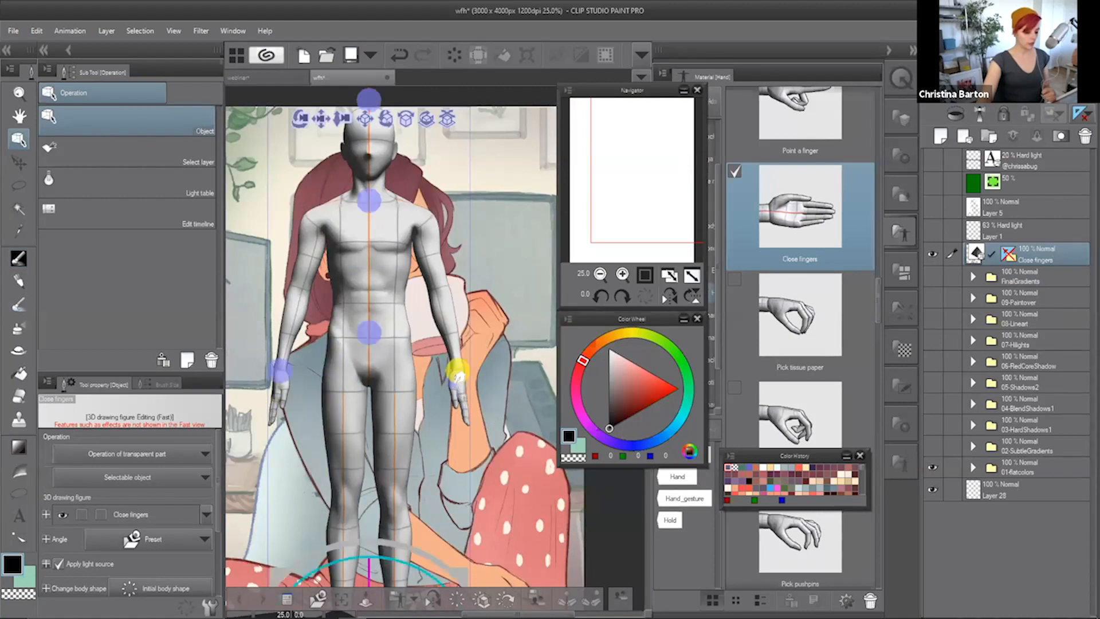
pyautogui.moveTo(460, 374); pyautogui.dragTo(497, 258)
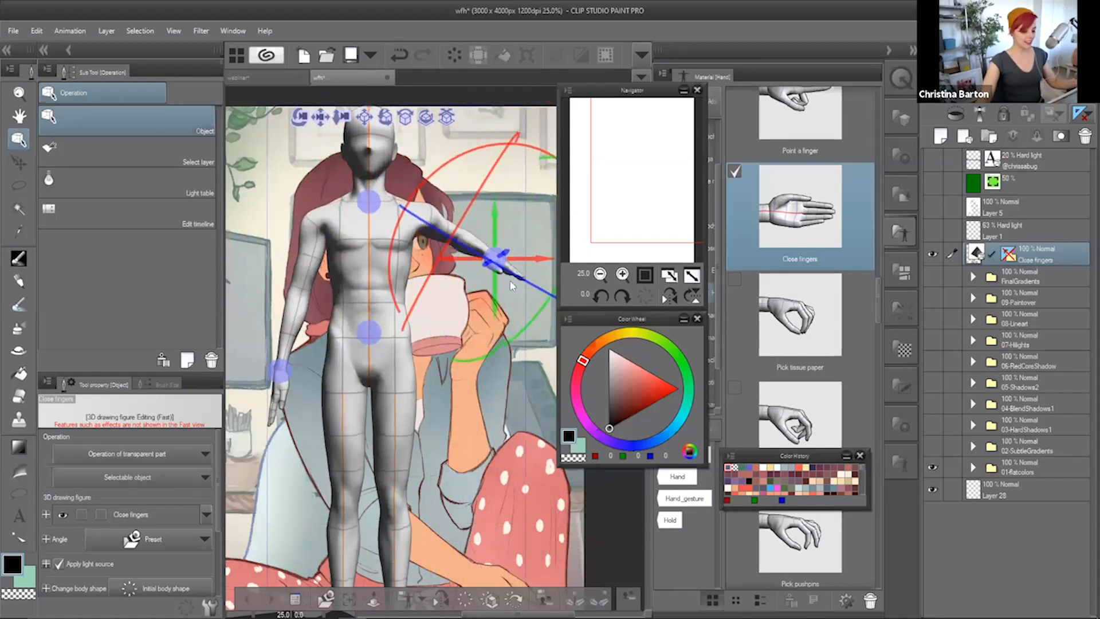
# - Pose the 3D figure's raised hand by pulling its index fingertip upward
pyautogui.hotkey('ctrl', 'space')
pyautogui.moveTo(516, 248); pyautogui.dragTo(581, 264)
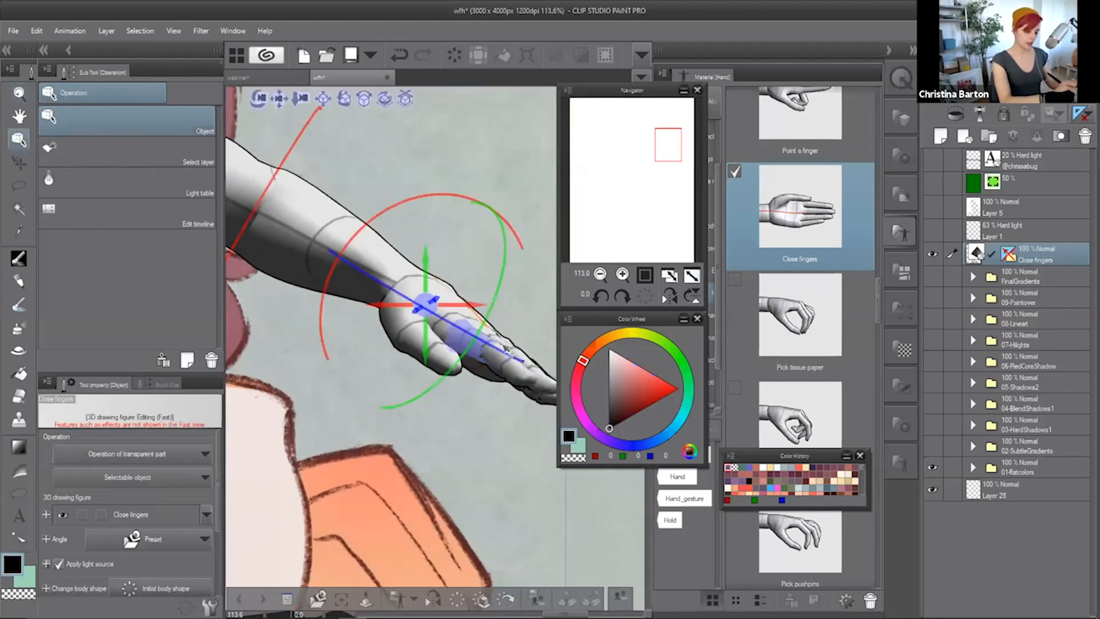
pyautogui.moveTo(521, 378); pyautogui.dragTo(531, 315)
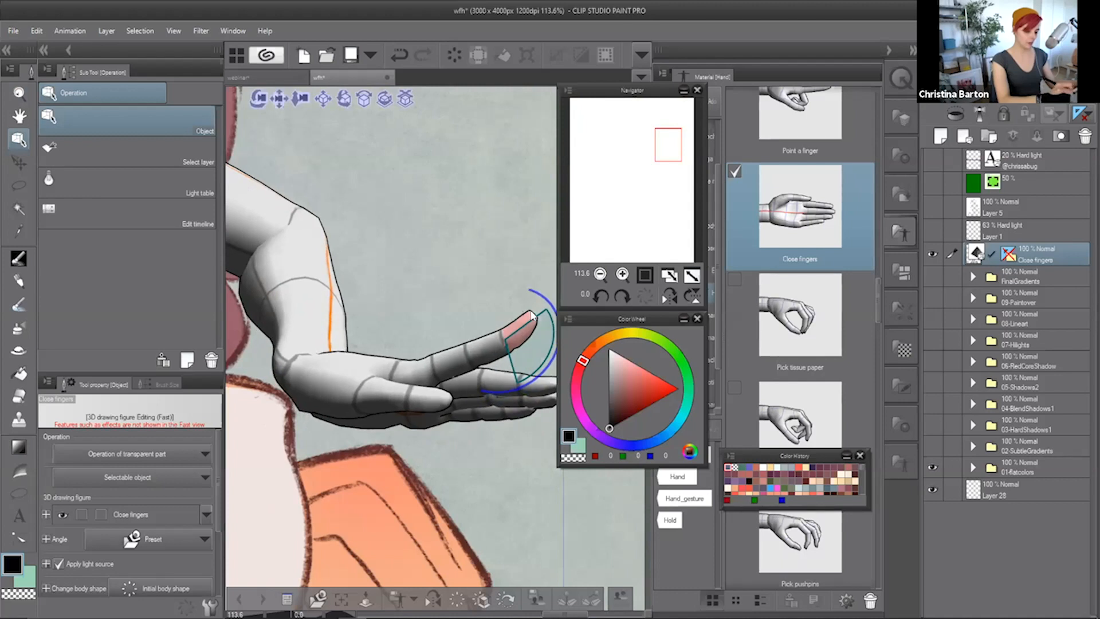
# - Delete the Close fingers 3D figure layer
pyautogui.click(600, 275)
pyautogui.click(600, 275)
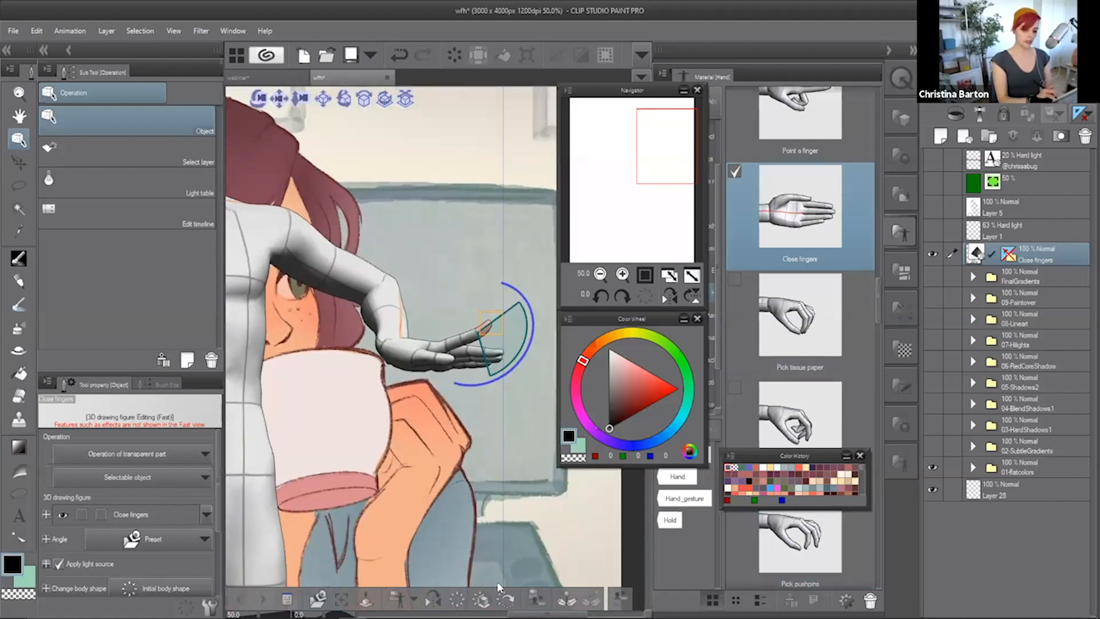
pyautogui.press('Delete')
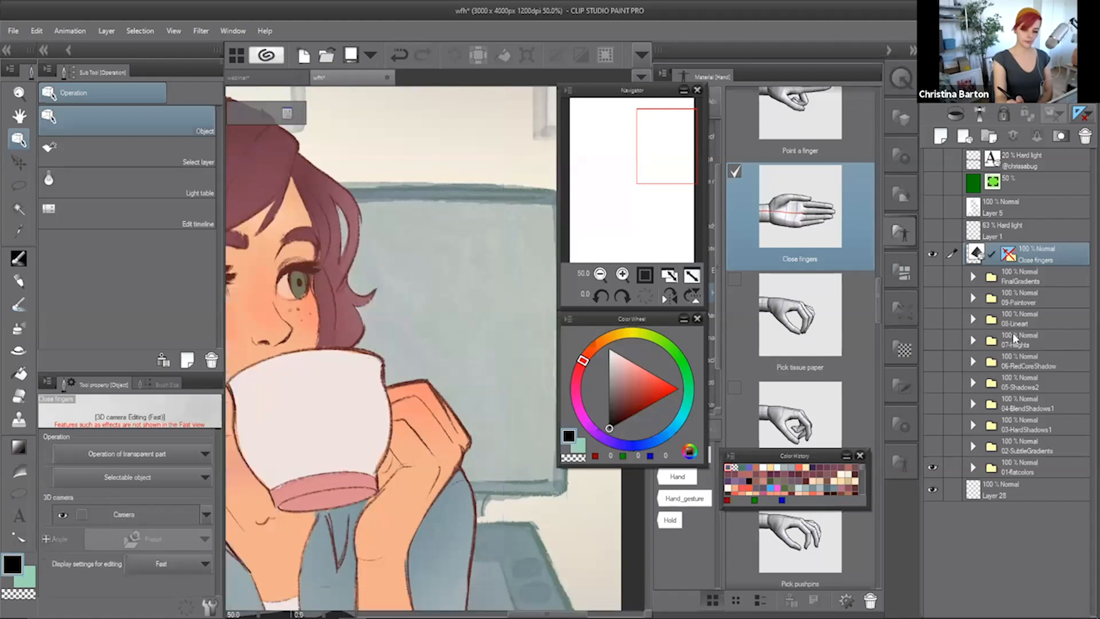
pyautogui.click(1085, 136)
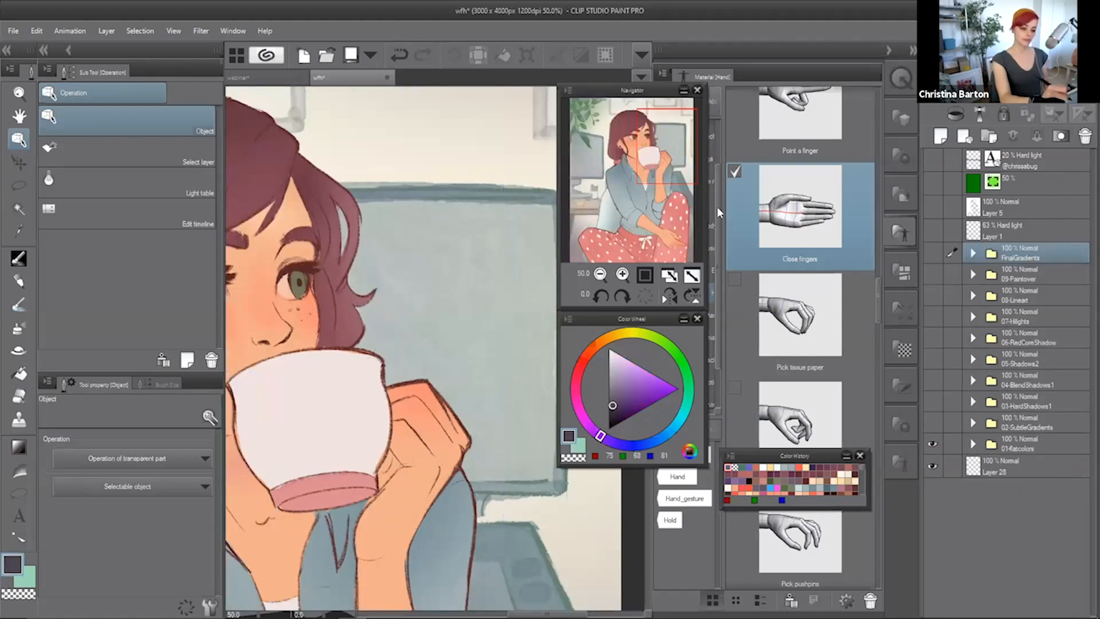
# - Collapse the Hand materials palette and move the Navigator and Color Wheel back above the Color History palette
pyautogui.click(662, 71)
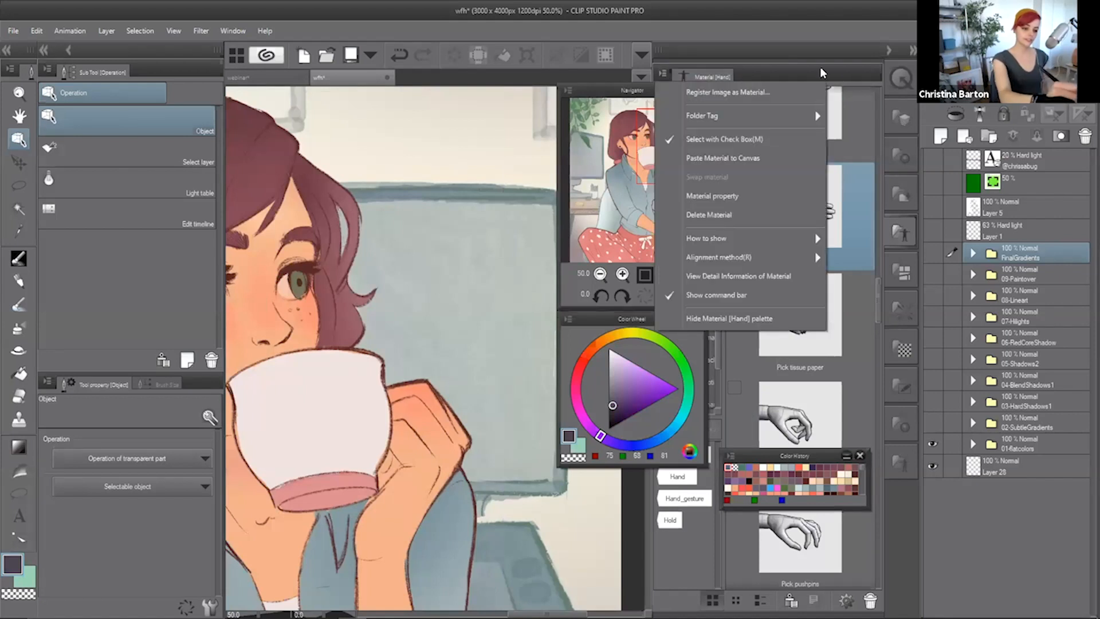
pyautogui.click(820, 69)
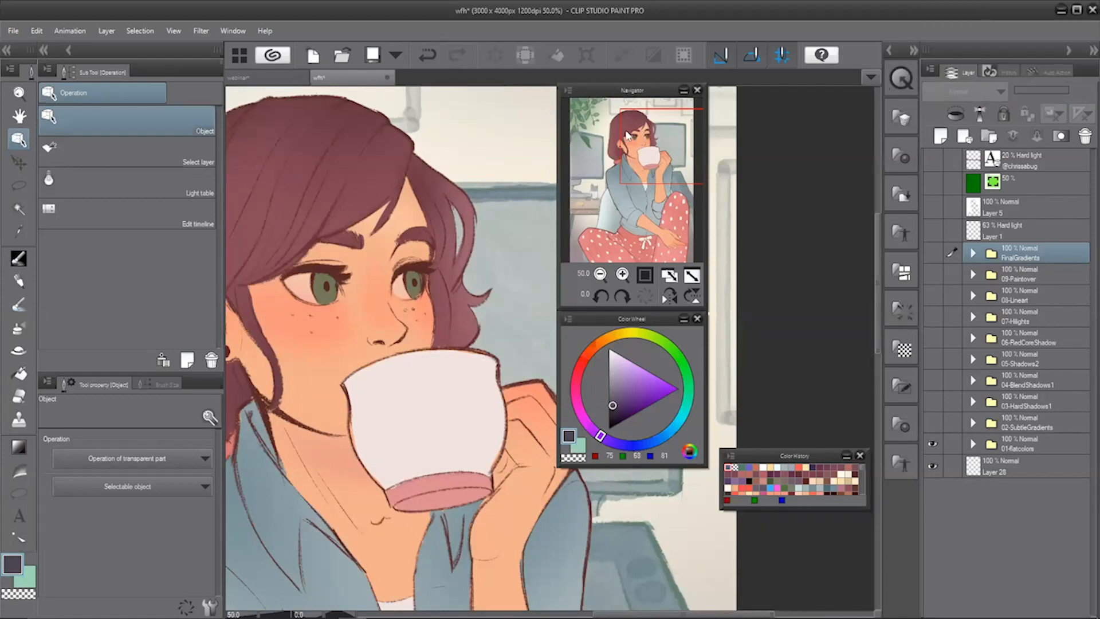
pyautogui.moveTo(644, 92); pyautogui.dragTo(804, 98)
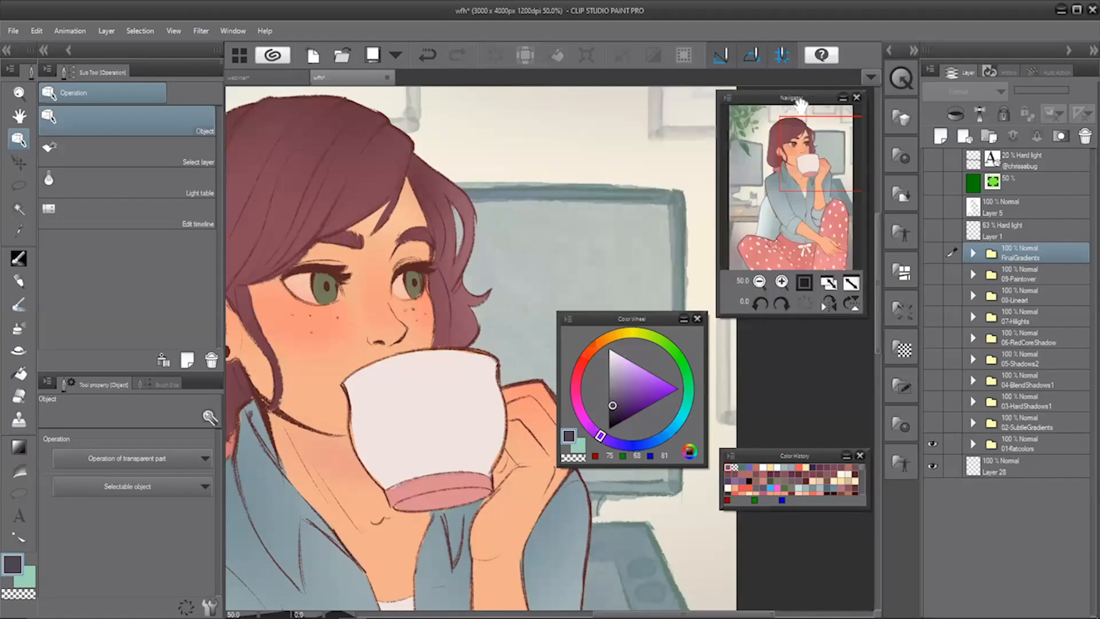
pyautogui.moveTo(789, 330); pyautogui.dragTo(793, 328)
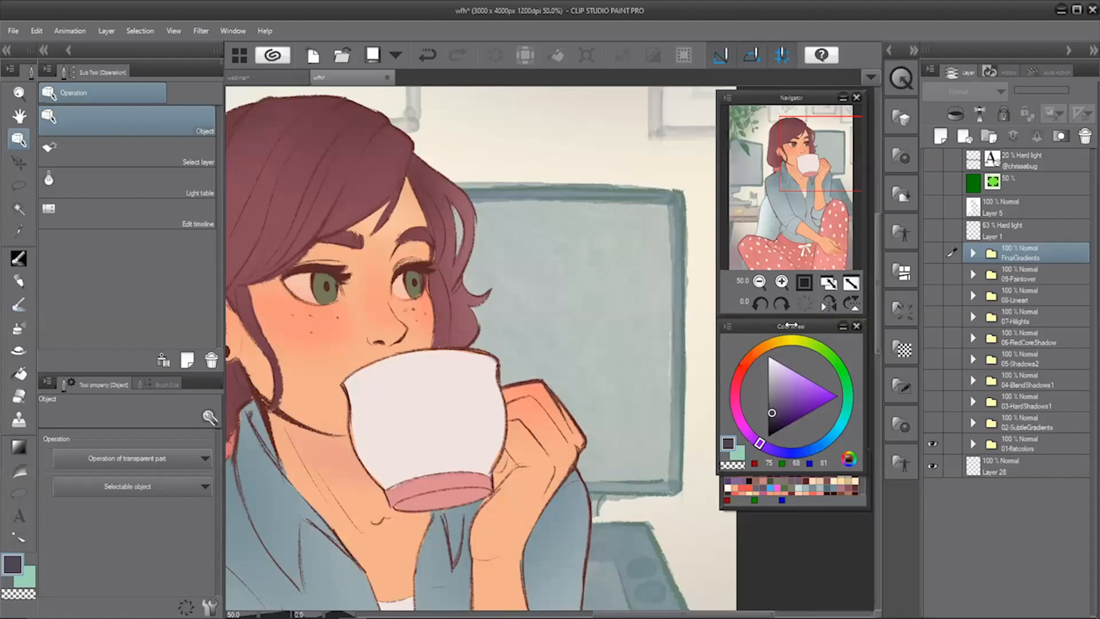
# - Hide the 01-flatcolors folder and add a new layer directly above Layer 28
pyautogui.click(934, 441)
pyautogui.click(992, 455)
pyautogui.click(943, 139)
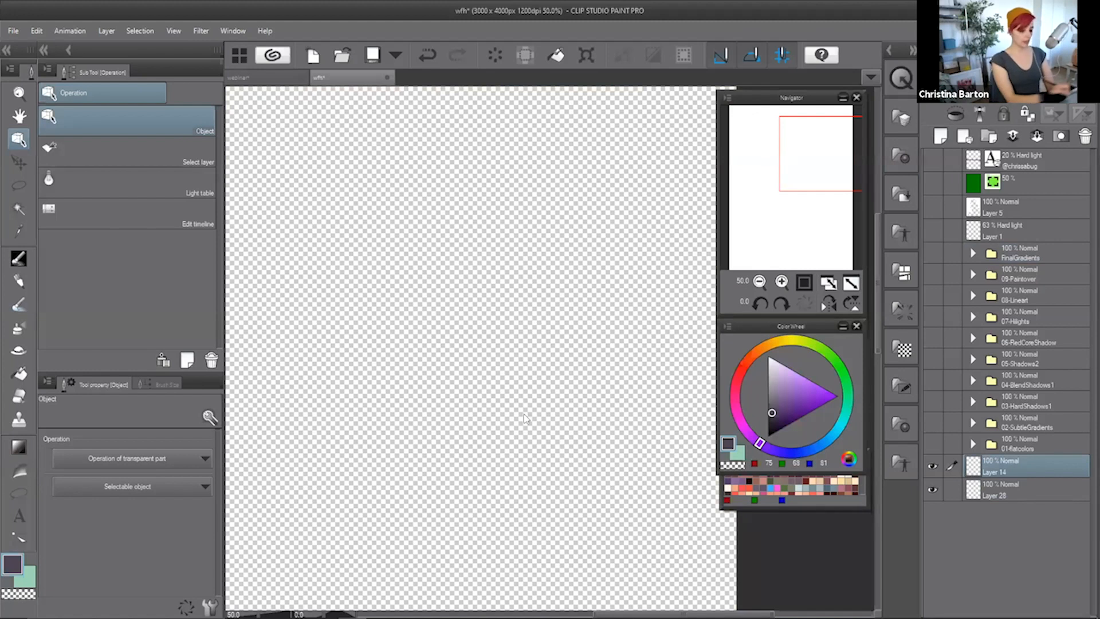
# - Fill the new layer with white using the Fill tool set to refer only to the editing layer
pyautogui.click(20, 375)
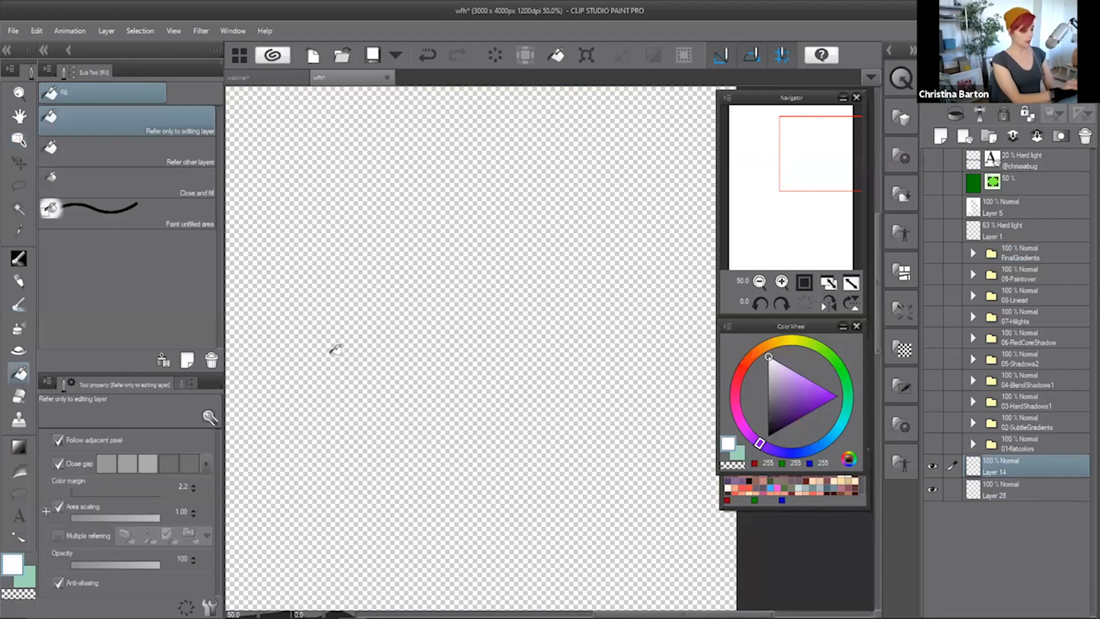
pyautogui.click(542, 520)
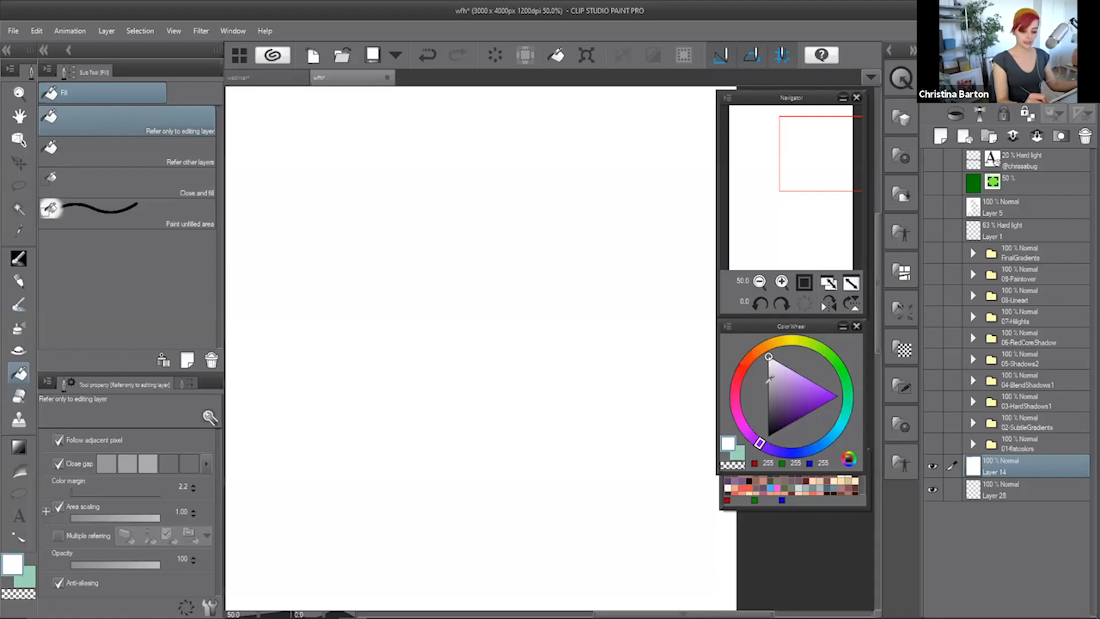
# - Set the drawing color to light purple (RGB 165, 142, 183) and switch to the Teague's Folly (RNG) pen
pyautogui.click(771, 378)
pyautogui.click(761, 283)
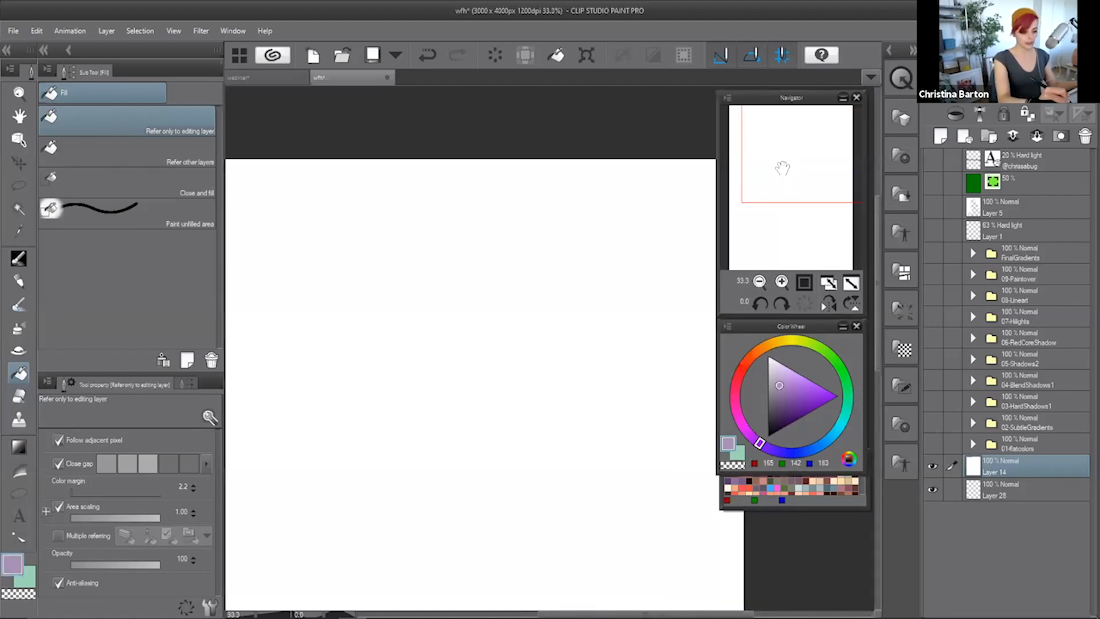
pyautogui.click(761, 284)
pyautogui.click(761, 284)
pyautogui.click(783, 282)
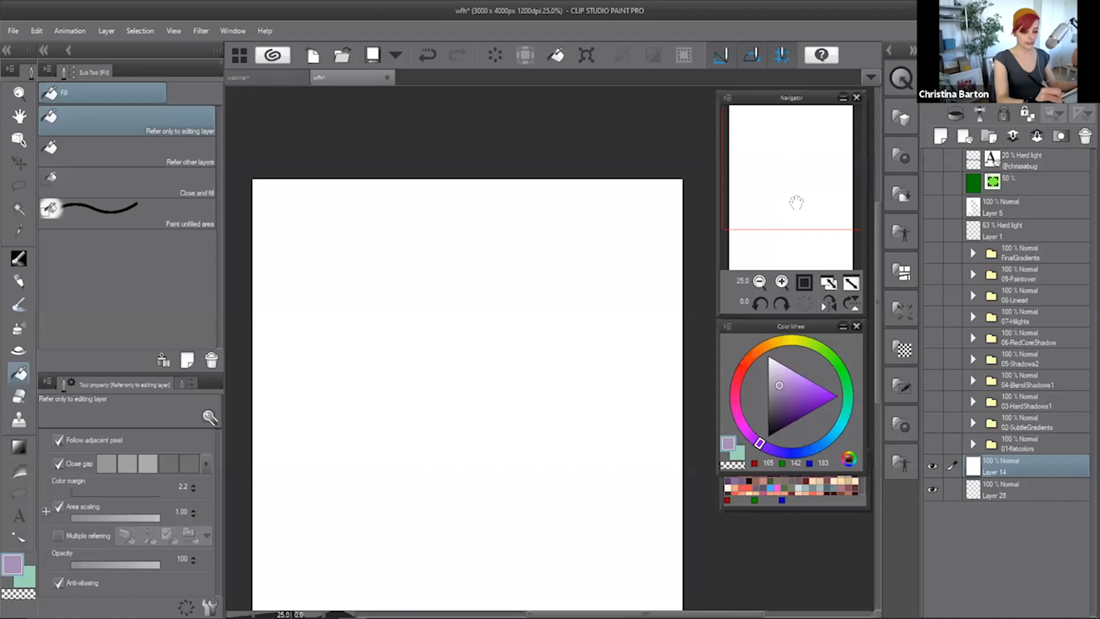
pyautogui.moveTo(799, 210); pyautogui.dragTo(791, 230)
pyautogui.press('p')
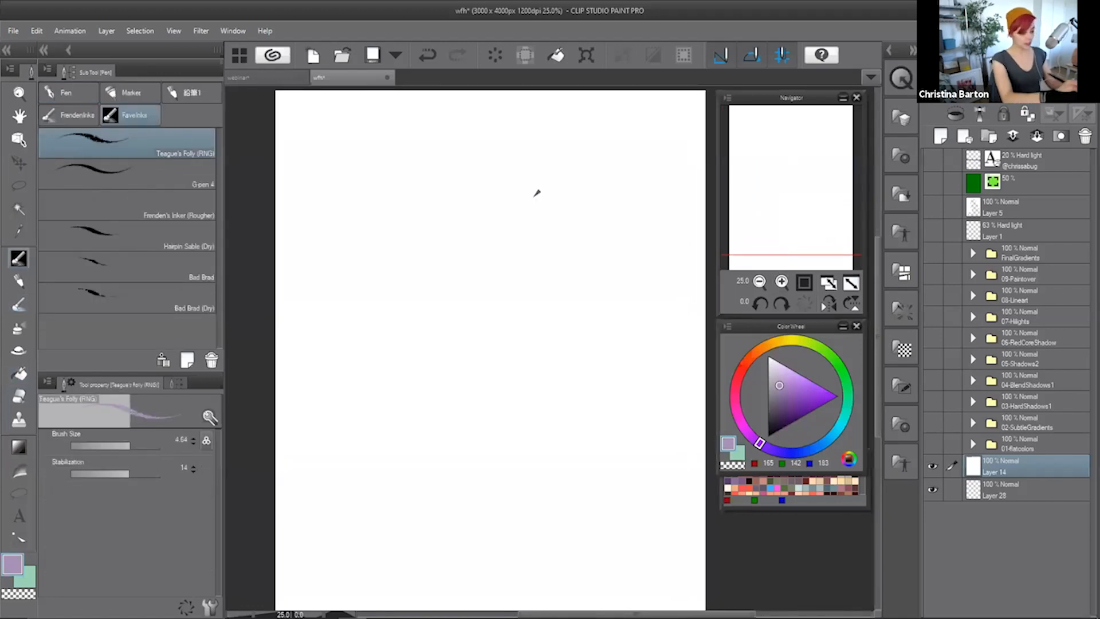
# - Draw a set of four roughly parallel curved test strokes across the white layer, undoing the unwanted first tries
pyautogui.moveTo(423, 445)
pyautogui.mouseDown()
pyautogui.moveTo(548, 238)
pyautogui.moveTo(601, 458)
pyautogui.mouseUp()
pyautogui.hotkey('ctrl', 'z')
pyautogui.moveTo(350, 384); pyautogui.dragTo(537, 132)
pyautogui.moveTo(506, 194)
pyautogui.mouseDown()
pyautogui.moveTo(591, 231)
pyautogui.moveTo(435, 493)
pyautogui.mouseUp()
pyautogui.hotkey('ctrl', 'z')
pyautogui.moveTo(385, 410)
pyautogui.mouseDown()
pyautogui.moveTo(402, 341)
pyautogui.moveTo(584, 131)
pyautogui.mouseUp()
pyautogui.moveTo(442, 435); pyautogui.dragTo(573, 172)
pyautogui.moveTo(456, 441)
pyautogui.mouseDown()
pyautogui.moveTo(624, 172)
pyautogui.moveTo(613, 184)
pyautogui.mouseUp()
pyautogui.moveTo(492, 447); pyautogui.dragTo(656, 204)
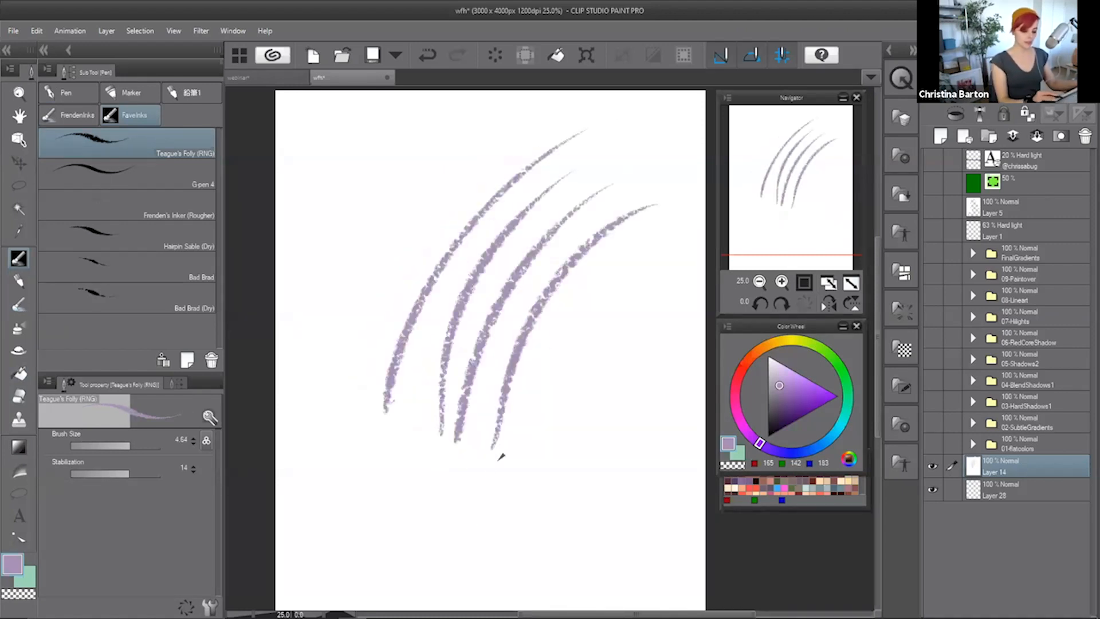
# - Undo the four curved strokes and draw looping back-and-forth test strokes in their place
pyautogui.hotkey('ctrl', 'z')
pyautogui.hotkey('ctrl', 'z')
pyautogui.hotkey('ctrl', 'z')
pyautogui.hotkey('ctrl', 'z')
pyautogui.moveTo(474, 415); pyautogui.dragTo(416, 186)
pyautogui.moveTo(521, 396); pyautogui.dragTo(600, 381)
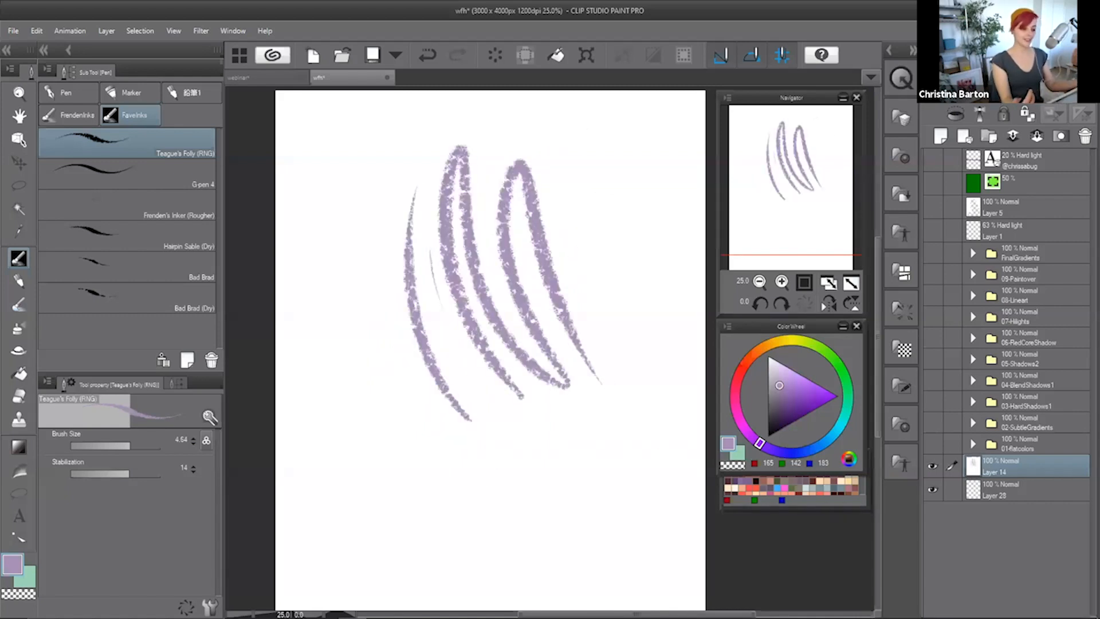
# - Undo the looping test strokes, keeping the layer's plain white fill
pyautogui.hotkey('ctrl', 'z')
pyautogui.hotkey('ctrl', 'z')
pyautogui.hotkey('ctrl', 'z')
pyautogui.hotkey('ctrl', 'z')
pyautogui.hotkey('ctrl', 'z')
pyautogui.hotkey('ctrl', 'z')
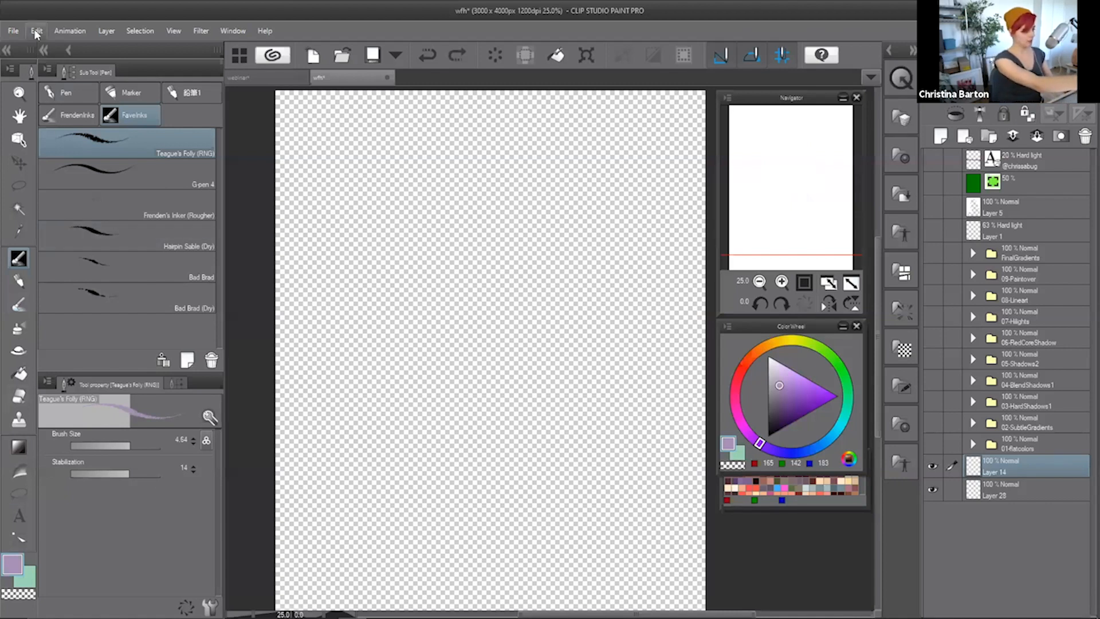
pyautogui.hotkey('ctrl', 'y')
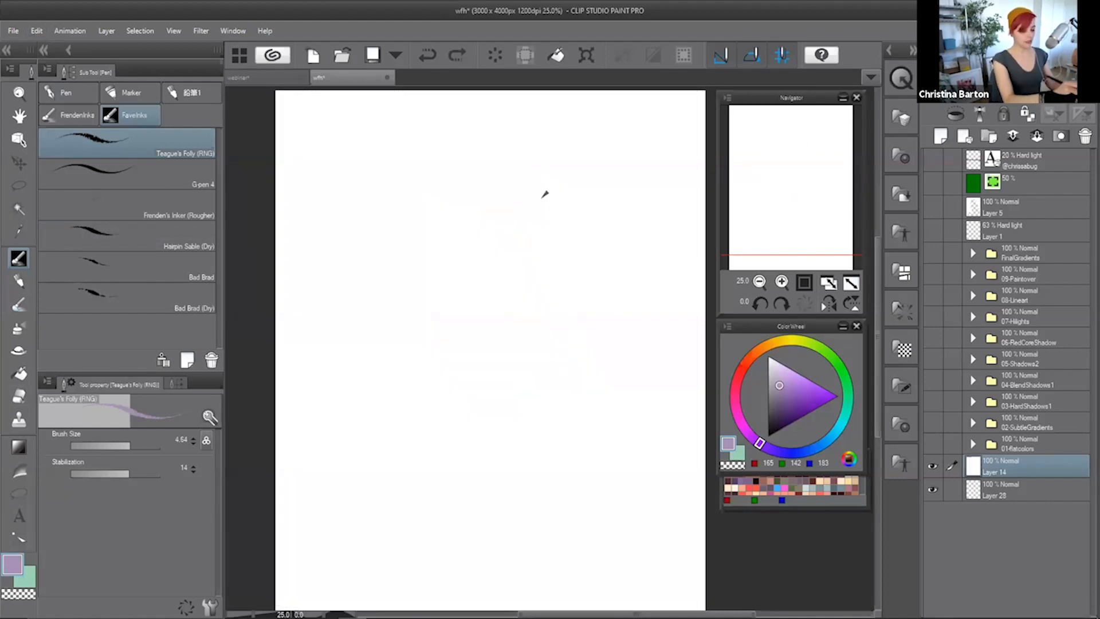
# - Sketch a head from overlapping ovals with a vertical center line, an eye line, two eye arcs and a small nose mark
pyautogui.moveTo(544, 189)
pyautogui.mouseDown()
pyautogui.moveTo(467, 209)
pyautogui.moveTo(565, 329)
pyautogui.mouseUp()
pyautogui.moveTo(512, 173); pyautogui.dragTo(524, 406)
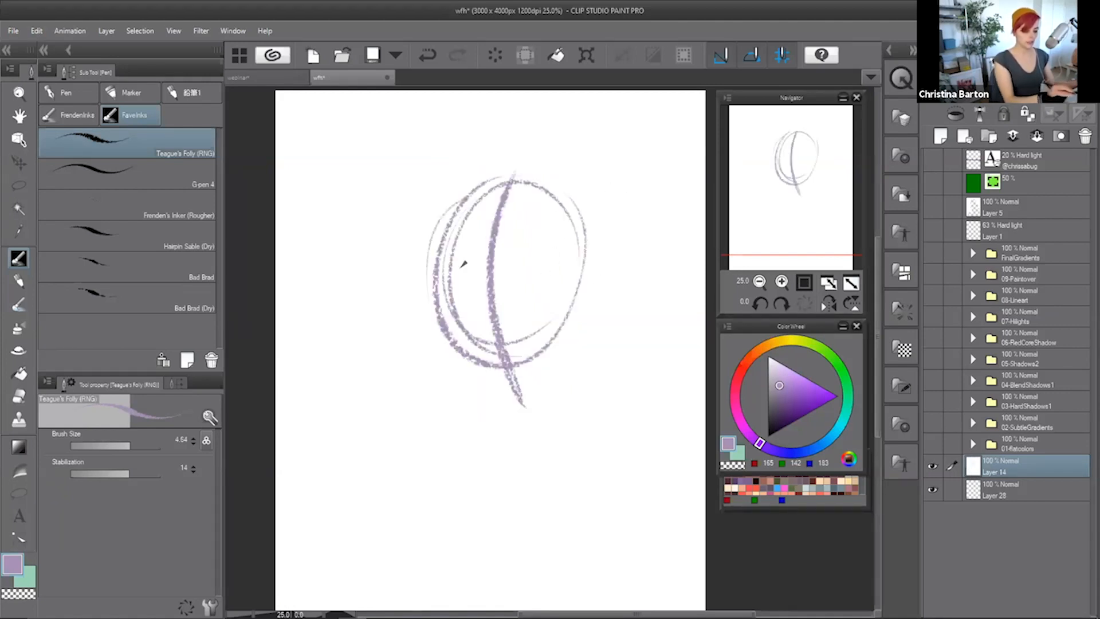
pyautogui.moveTo(408, 266)
pyautogui.mouseDown()
pyautogui.moveTo(561, 262)
pyautogui.moveTo(542, 248)
pyautogui.moveTo(557, 253)
pyautogui.mouseUp()
pyautogui.moveTo(444, 267); pyautogui.dragTo(456, 250)
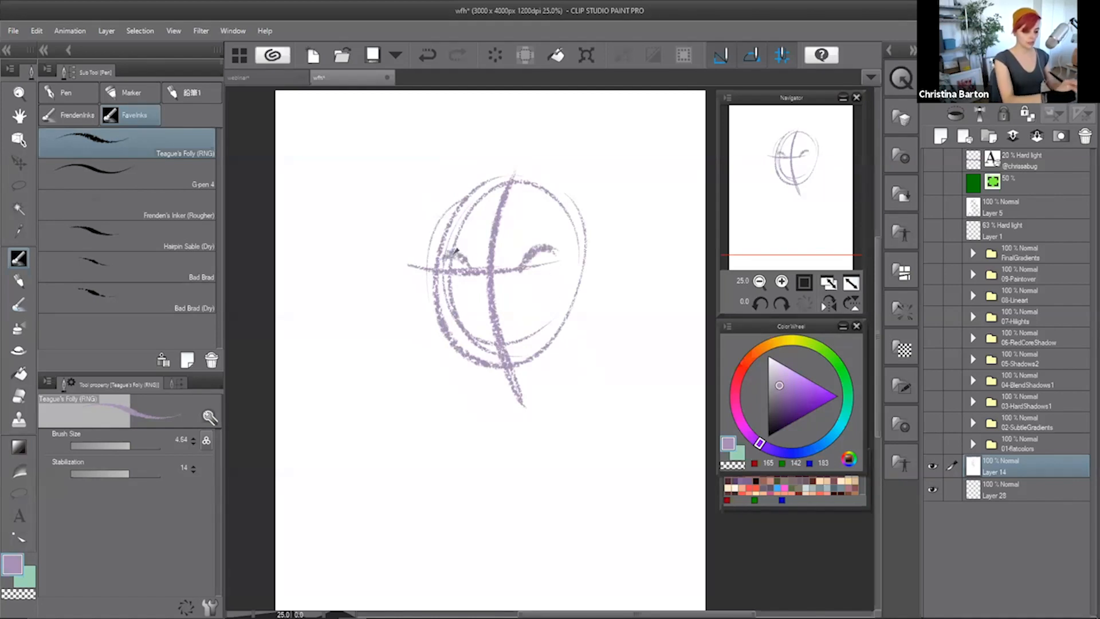
pyautogui.moveTo(486, 302); pyautogui.dragTo(497, 318)
pyautogui.press('c')
pyautogui.moveTo(519, 408)
pyautogui.mouseDown()
pyautogui.moveTo(594, 225)
pyautogui.moveTo(564, 357)
pyautogui.moveTo(584, 337)
pyautogui.mouseUp()
pyautogui.hotkey('ctrl', 'z')
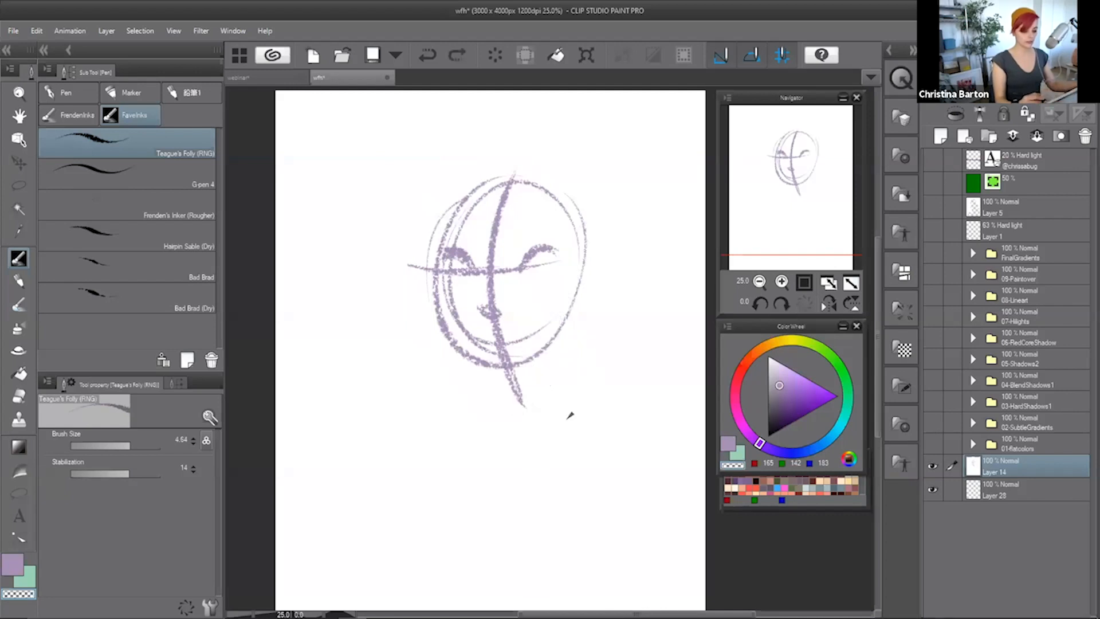
# - Undo the whole head sketch, including its ovals and guidelines
pyautogui.hotkey('ctrl', 'z')
pyautogui.hotkey('ctrl', 'z')
pyautogui.hotkey('ctrl', 'z')
pyautogui.hotkey('ctrl', 'z')
pyautogui.hotkey('ctrl', 'z')
pyautogui.hotkey('ctrl', 'z')
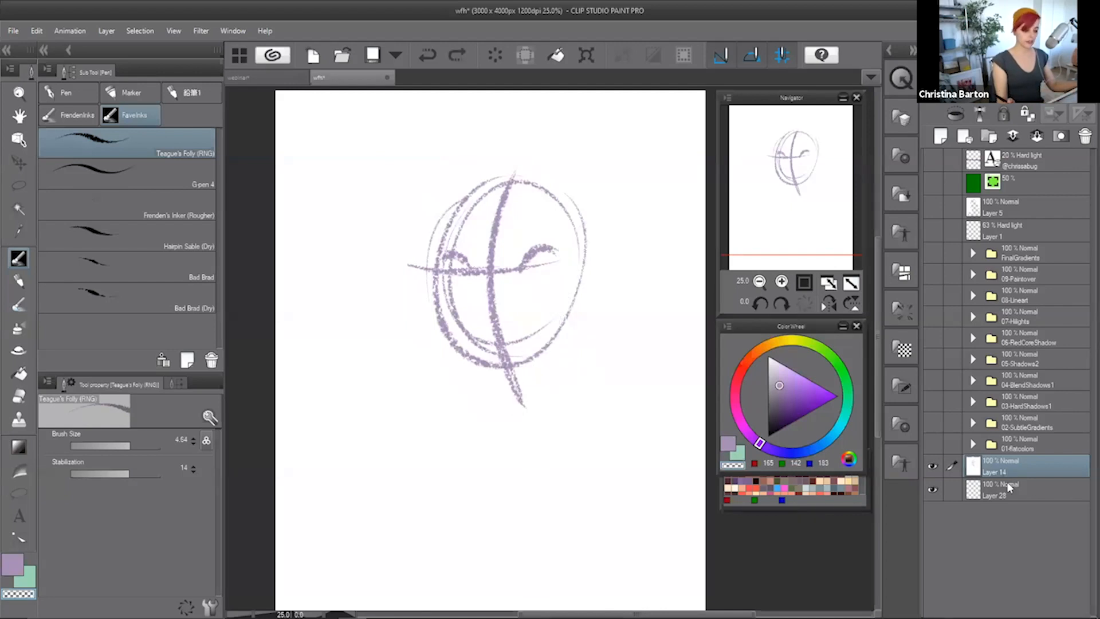
pyautogui.hotkey('ctrl', 'z')
pyautogui.hotkey('ctrl', 'z')
pyautogui.hotkey('ctrl', 'z')
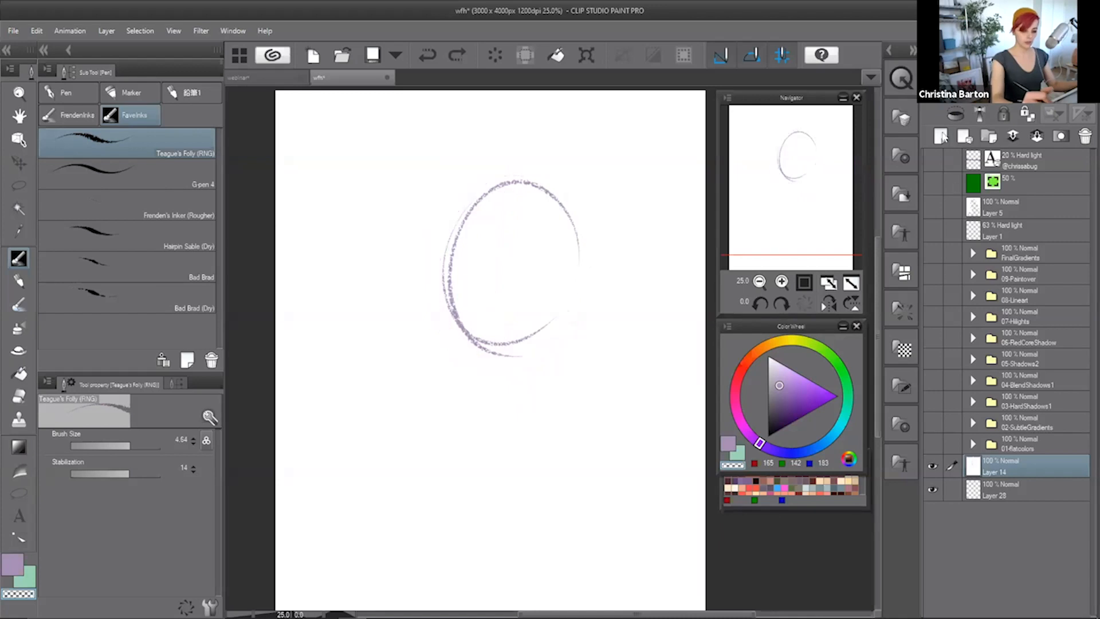
# - Add a new layer above the white layer and set the drawing color to dark purple (RGB 74, 63, 100), undoing the first test stroke
pyautogui.click(942, 140)
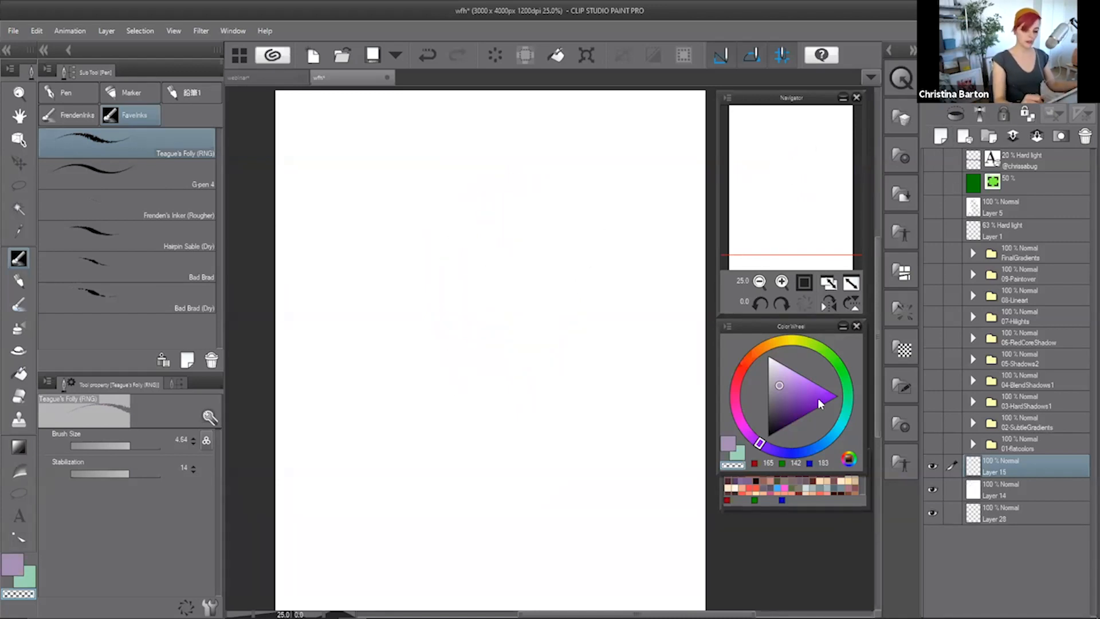
pyautogui.click(778, 410)
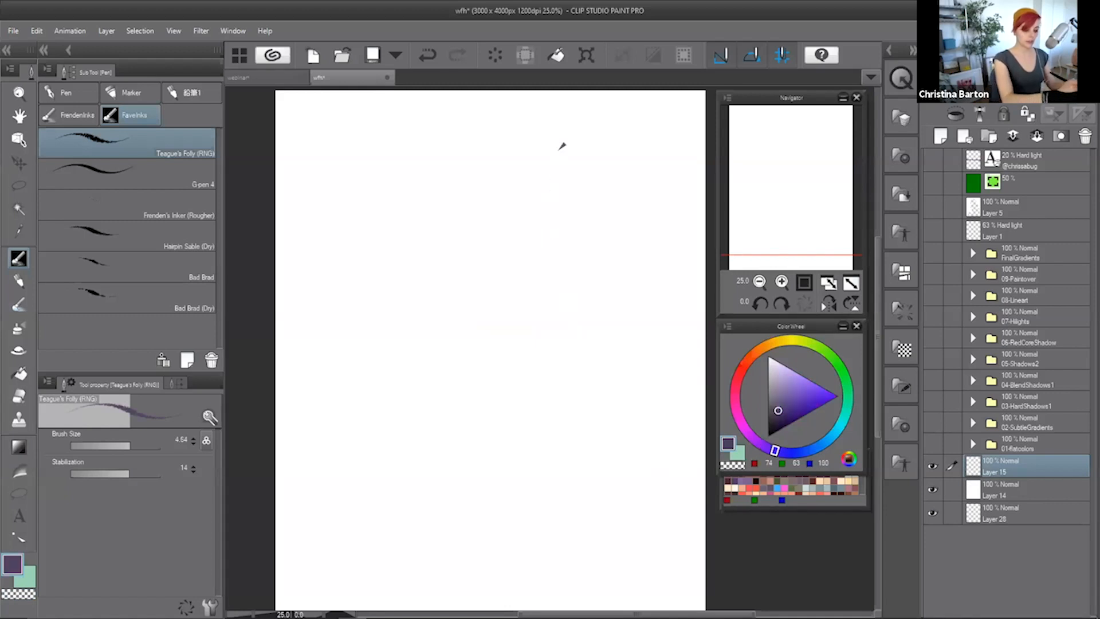
pyautogui.moveTo(566, 140); pyautogui.dragTo(575, 296)
pyautogui.hotkey('ctrl', 'z')
# - Sketch a gesture stick figure with head, torso, arms and legs in the canvas's upper right area, using brush size 2.26
pyautogui.moveTo(573, 196)
pyautogui.mouseDown()
pyautogui.moveTo(584, 218)
pyautogui.moveTo(580, 203)
pyautogui.mouseUp()
pyautogui.moveTo(581, 137); pyautogui.dragTo(596, 227)
pyautogui.hotkey('ctrl', 'z')
pyautogui.moveTo(564, 169); pyautogui.dragTo(582, 227)
pyautogui.moveTo(595, 159); pyautogui.dragTo(582, 218)
pyautogui.moveTo(562, 171)
pyautogui.mouseDown()
pyautogui.moveTo(590, 156)
pyautogui.moveTo(618, 216)
pyautogui.moveTo(601, 284)
pyautogui.mouseUp()
pyautogui.moveTo(611, 221)
pyautogui.mouseDown()
pyautogui.moveTo(597, 295)
pyautogui.moveTo(638, 305)
pyautogui.moveTo(647, 338)
pyautogui.mouseUp()
pyautogui.moveTo(578, 138)
pyautogui.mouseDown()
pyautogui.moveTo(576, 175)
pyautogui.moveTo(633, 301)
pyautogui.mouseUp()
pyautogui.moveTo(611, 240); pyautogui.dragTo(682, 353)
pyautogui.moveTo(575, 138)
pyautogui.mouseDown()
pyautogui.moveTo(580, 128)
pyautogui.moveTo(572, 150)
pyautogui.moveTo(582, 129)
pyautogui.moveTo(631, 207)
pyautogui.mouseUp()
pyautogui.moveTo(567, 160)
pyautogui.mouseDown()
pyautogui.moveTo(555, 279)
pyautogui.moveTo(554, 200)
pyautogui.mouseUp()
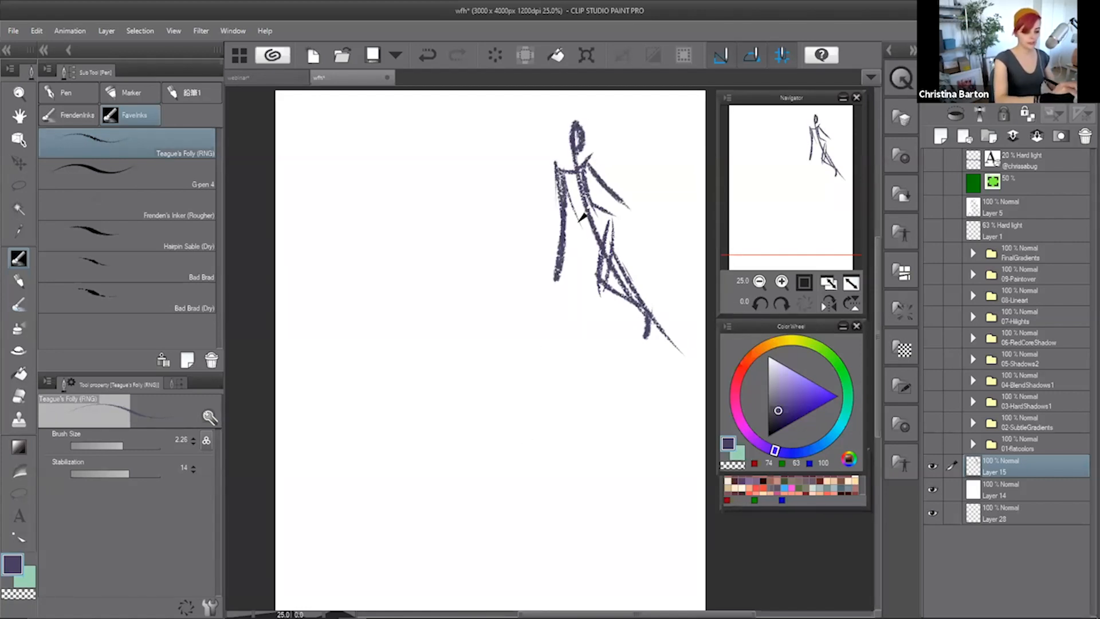
pyautogui.moveTo(582, 216); pyautogui.dragTo(613, 374)
pyautogui.moveTo(590, 163); pyautogui.dragTo(659, 224)
# - Sketch a second gesture stick figure with a tilted torso and long converging legs beside the first one
pyautogui.moveTo(425, 141); pyautogui.dragTo(422, 150)
pyautogui.moveTo(410, 171); pyautogui.dragTo(412, 177)
pyautogui.moveTo(416, 277); pyautogui.dragTo(441, 375)
pyautogui.moveTo(371, 201)
pyautogui.mouseDown()
pyautogui.moveTo(444, 169)
pyautogui.moveTo(404, 245)
pyautogui.moveTo(417, 256)
pyautogui.moveTo(396, 270)
pyautogui.moveTo(430, 259)
pyautogui.moveTo(436, 343)
pyautogui.mouseUp()
pyautogui.moveTo(422, 273); pyautogui.dragTo(459, 421)
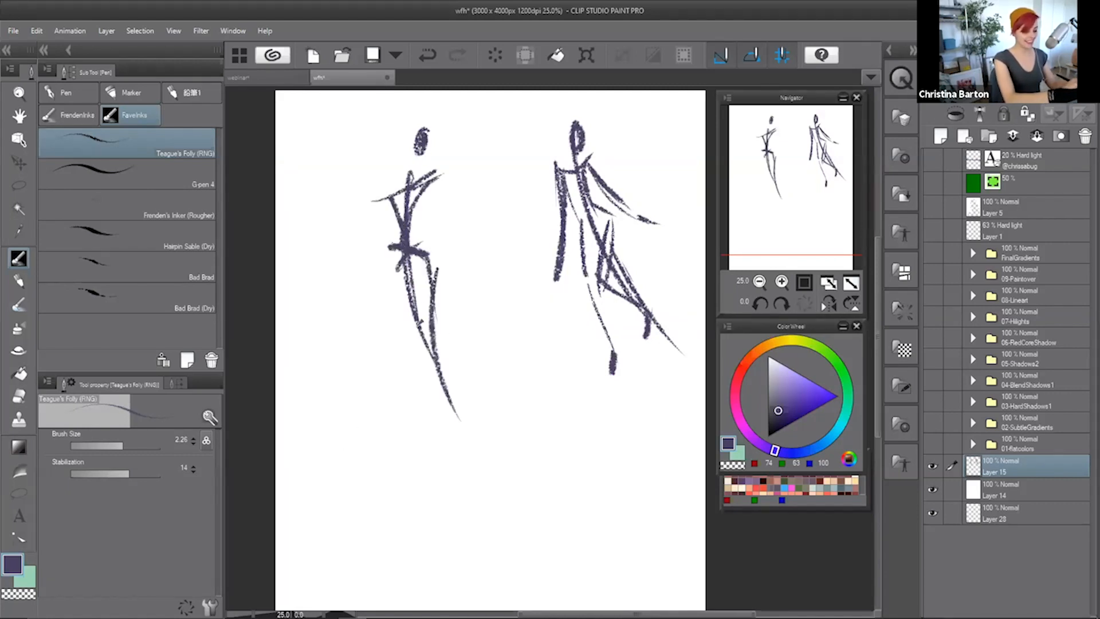
pyautogui.moveTo(395, 249); pyautogui.dragTo(449, 385)
pyautogui.moveTo(410, 326); pyautogui.dragTo(457, 420)
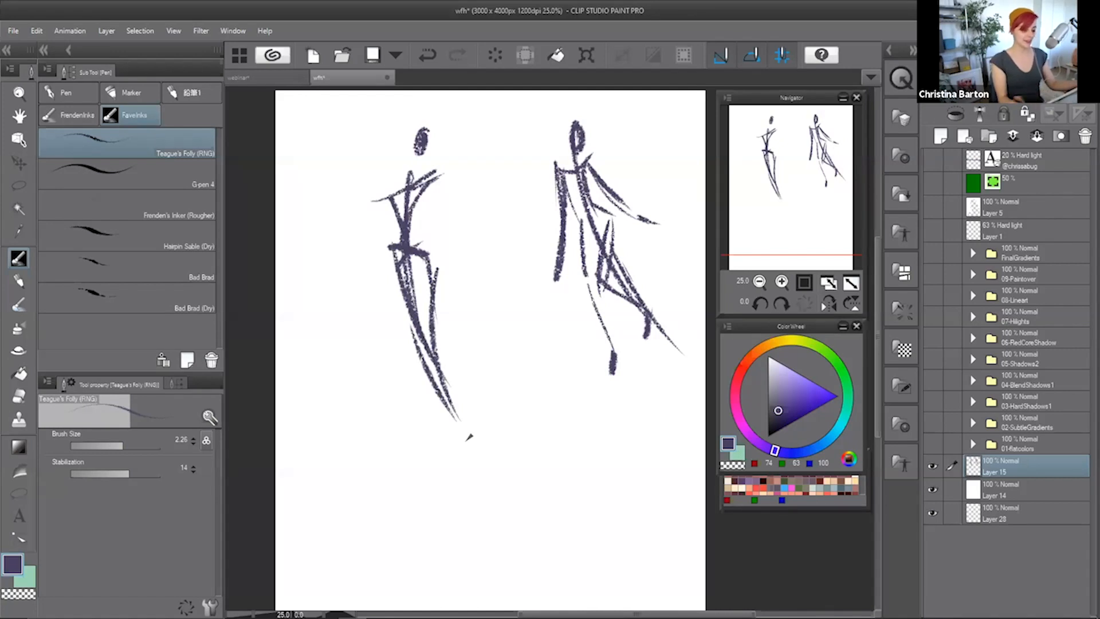
# - Undo all strokes of the second gesture figure, from its legs back to its head
pyautogui.hotkey('ctrl', 'z')
pyautogui.hotkey('ctrl', 'z')
pyautogui.hotkey('ctrl', 'z')
pyautogui.hotkey('ctrl', 'z')
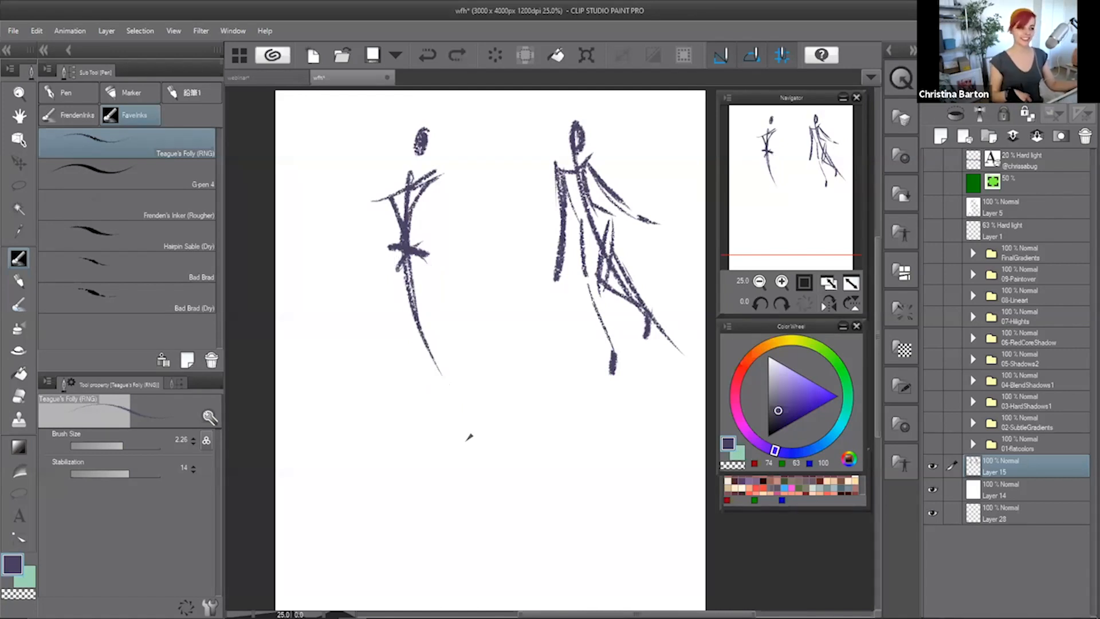
pyautogui.hotkey('ctrl', 'z')
pyautogui.hotkey('ctrl', 'z')
pyautogui.hotkey('ctrl', 'z')
pyautogui.hotkey('ctrl', 'z')
pyautogui.hotkey('ctrl', 'z')
pyautogui.hotkey('ctrl', 'z')
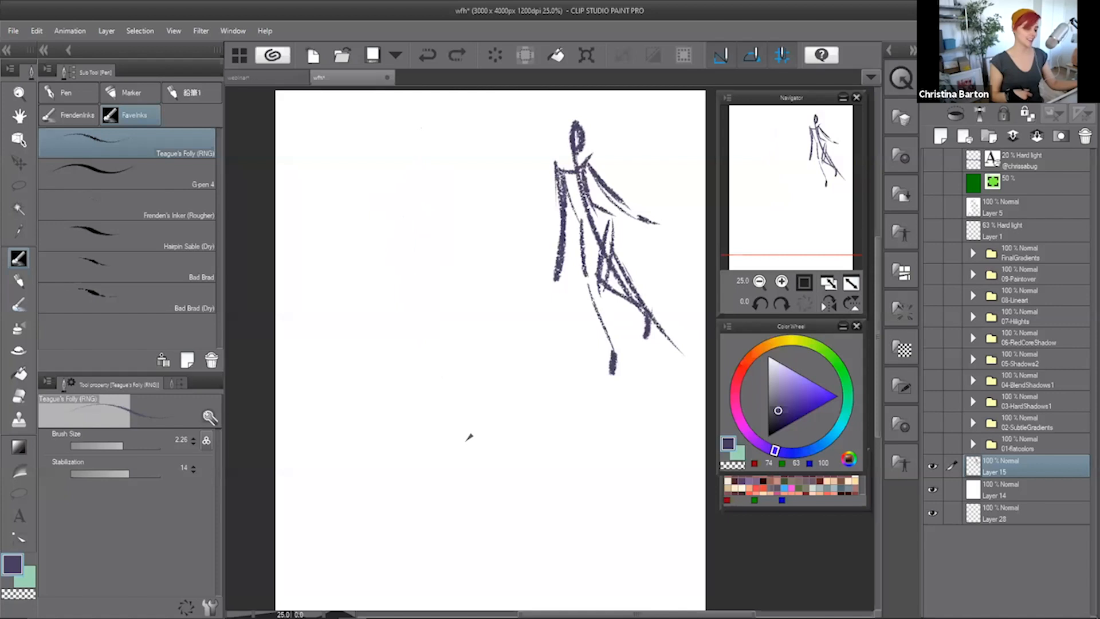
# - Undo the strokes of the remaining first gesture figure to clear the new layer
pyautogui.hotkey('ctrl', 'z')
pyautogui.hotkey('ctrl', 'z')
pyautogui.hotkey('ctrl', 'z')
pyautogui.hotkey('ctrl', 'z')
pyautogui.hotkey('ctrl', 'z')
pyautogui.hotkey('ctrl', 'z')
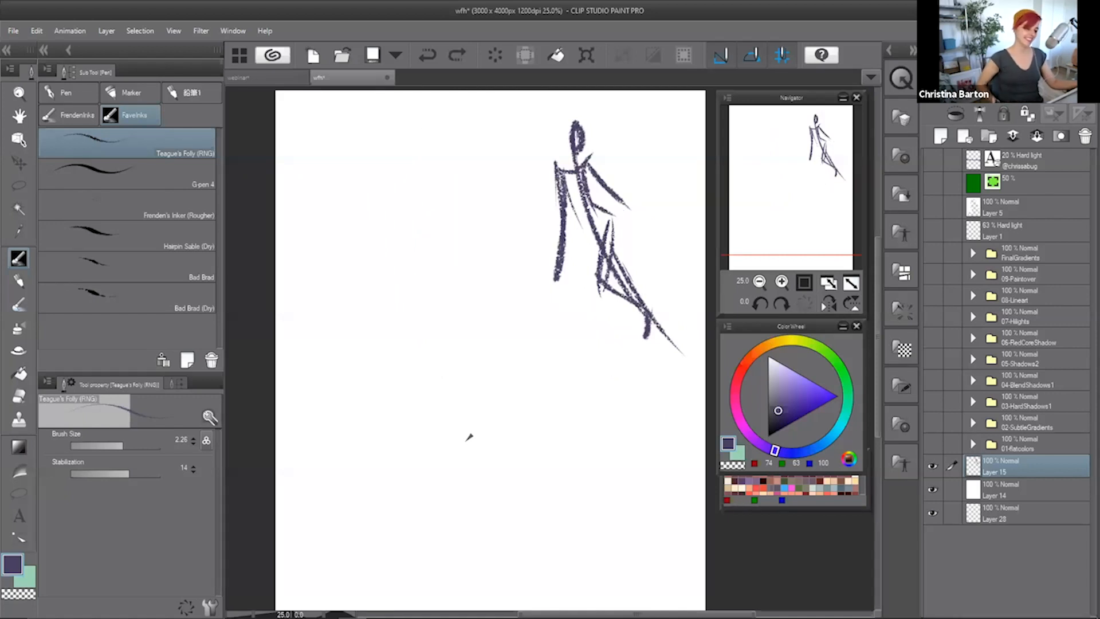
pyautogui.hotkey('ctrl', 'z')
pyautogui.hotkey('ctrl', 'z')
pyautogui.hotkey('ctrl', 'z')
pyautogui.hotkey('ctrl', 'z')
pyautogui.hotkey('ctrl', 'z')
pyautogui.hotkey('ctrl', 'z')
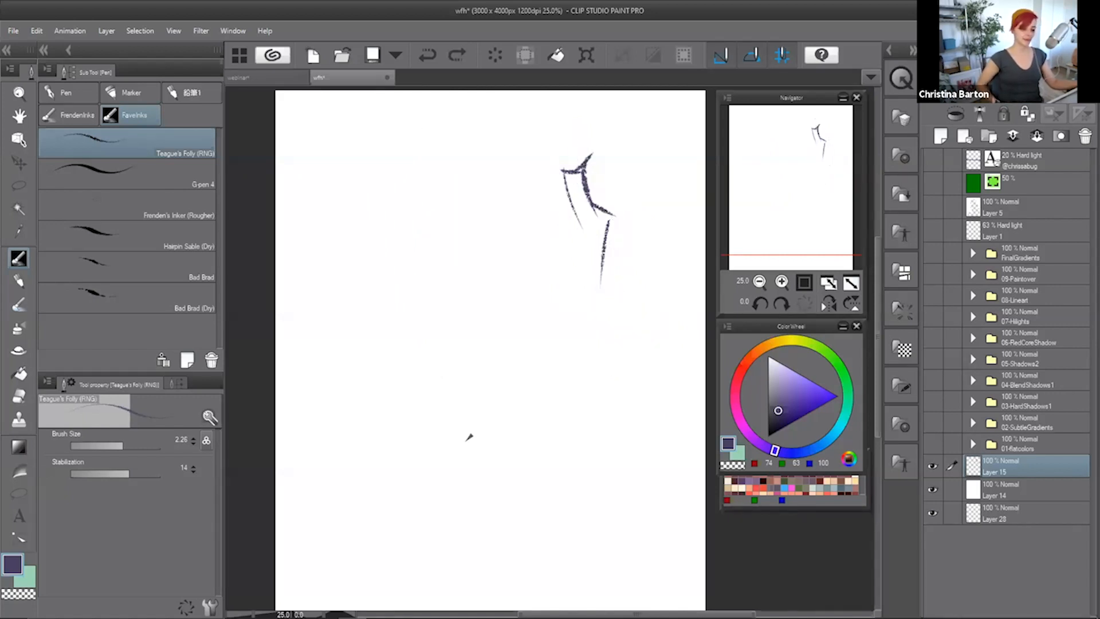
pyautogui.hotkey('ctrl', 'z')
pyautogui.hotkey('ctrl', 'z')
pyautogui.hotkey('ctrl', 'z')
pyautogui.hotkey('ctrl', 'z')
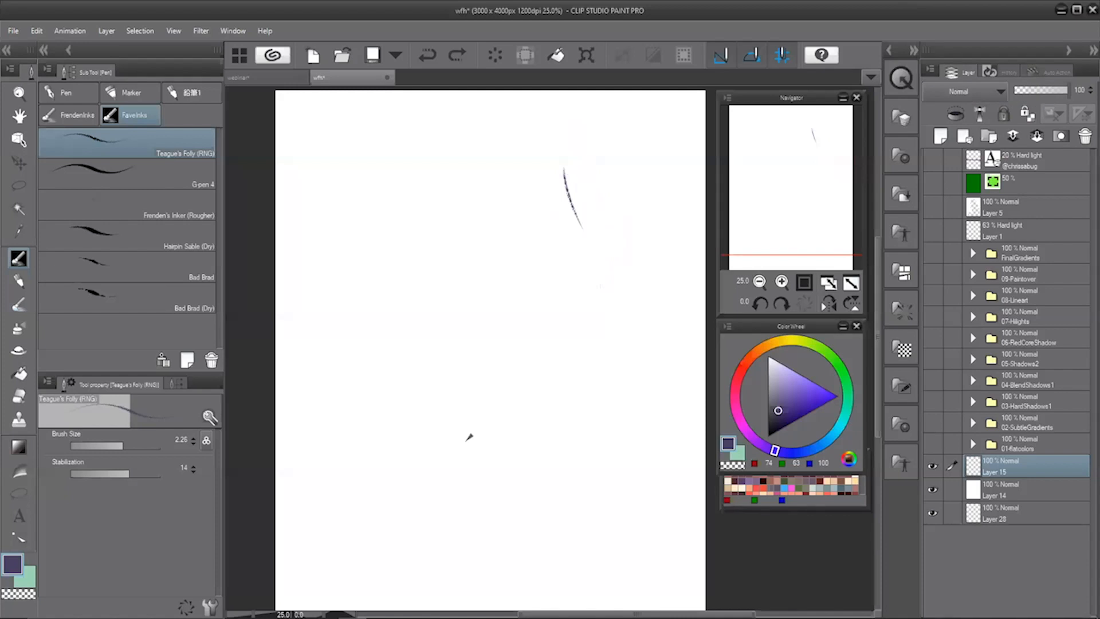
# - Show the finished illustration in the FinalGradients folder, switch to G-pen 3 and add a new layer directly above that folder
pyautogui.click(932, 254)
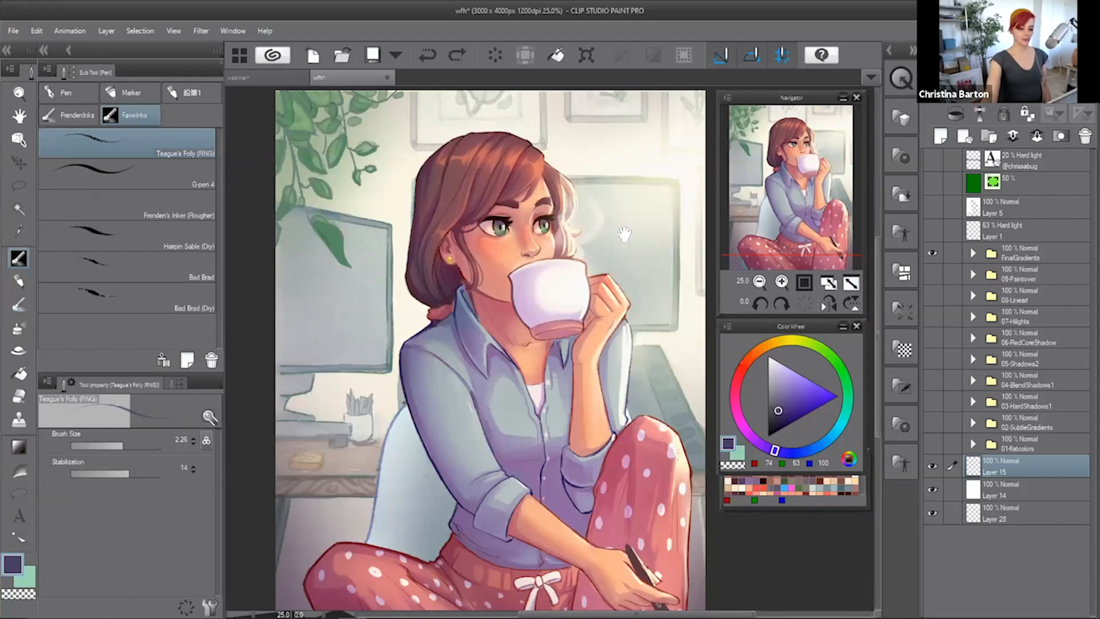
pyautogui.moveTo(764, 210); pyautogui.dragTo(773, 207)
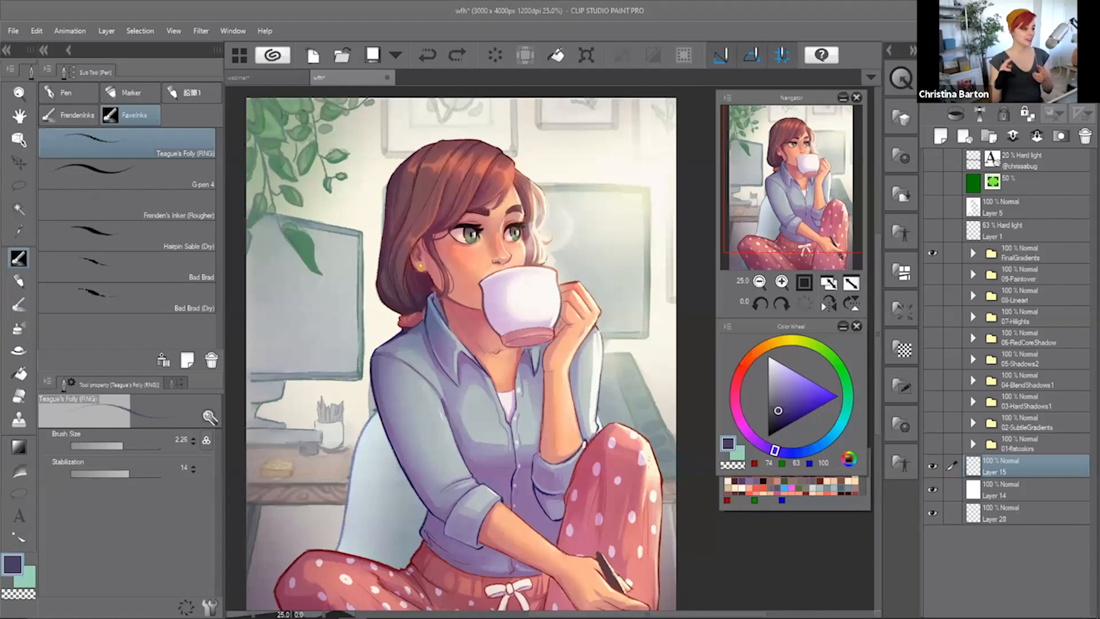
pyautogui.click(80, 94)
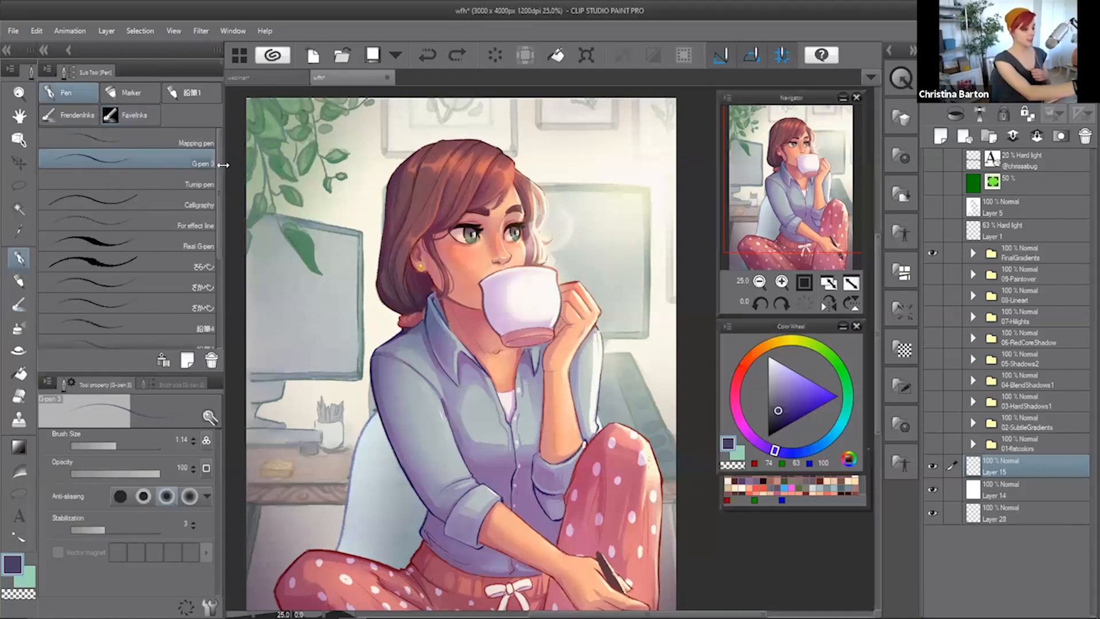
pyautogui.click(613, 192)
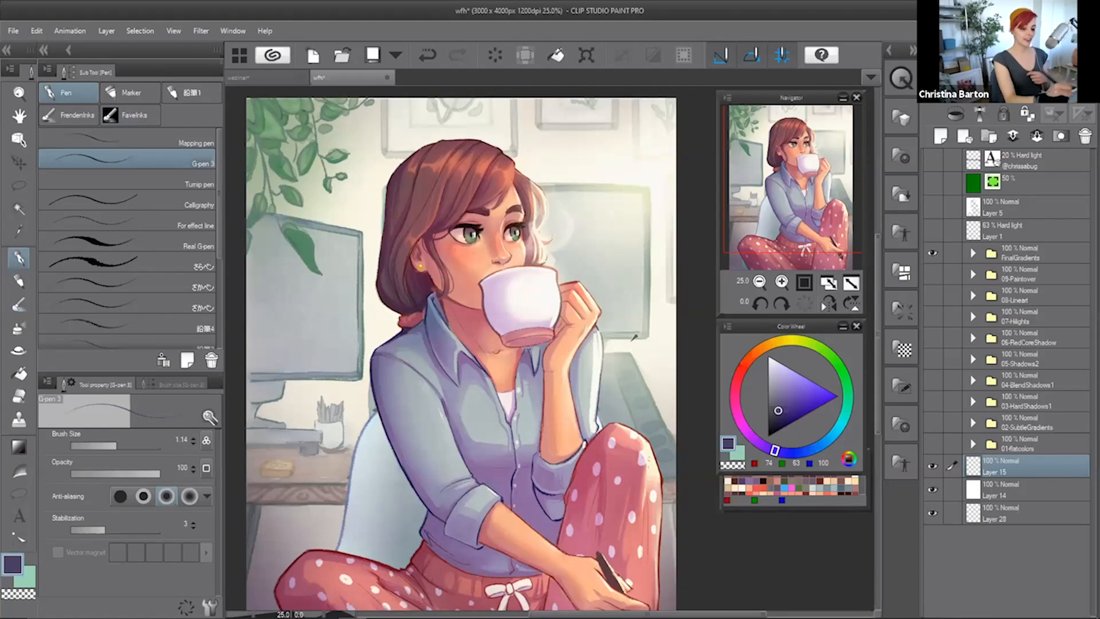
pyautogui.click(1006, 254)
pyautogui.click(940, 136)
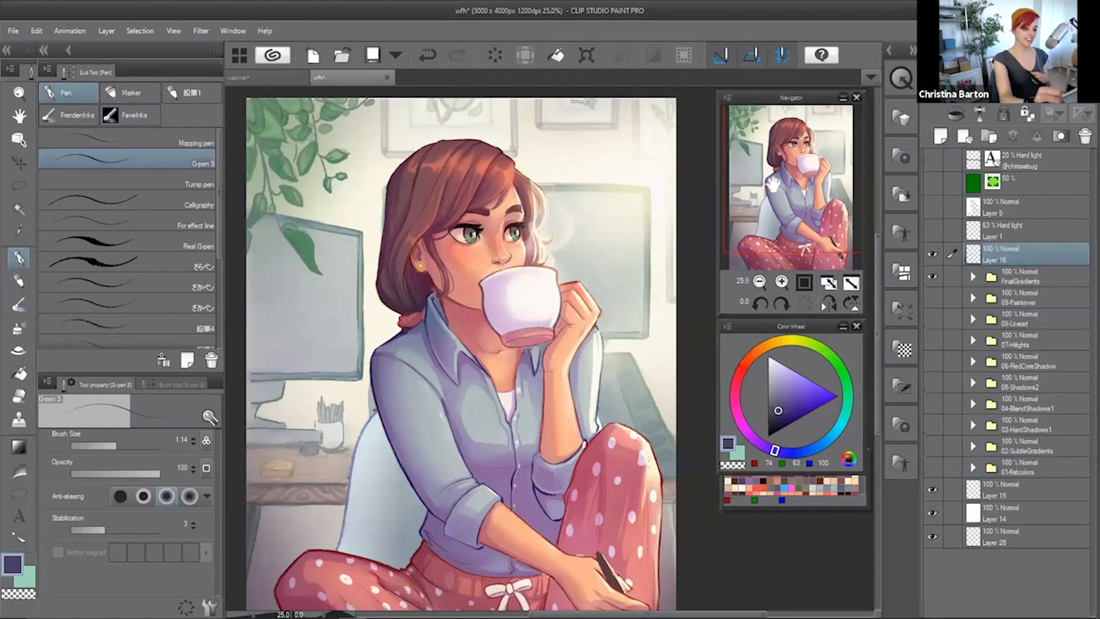
# - Draw comparison strokes beside the woman's head with G-pen 3, Watercolor brush, Smooth watercolor and Teague's Folly (RNG)
pyautogui.moveTo(597, 174); pyautogui.dragTo(606, 256)
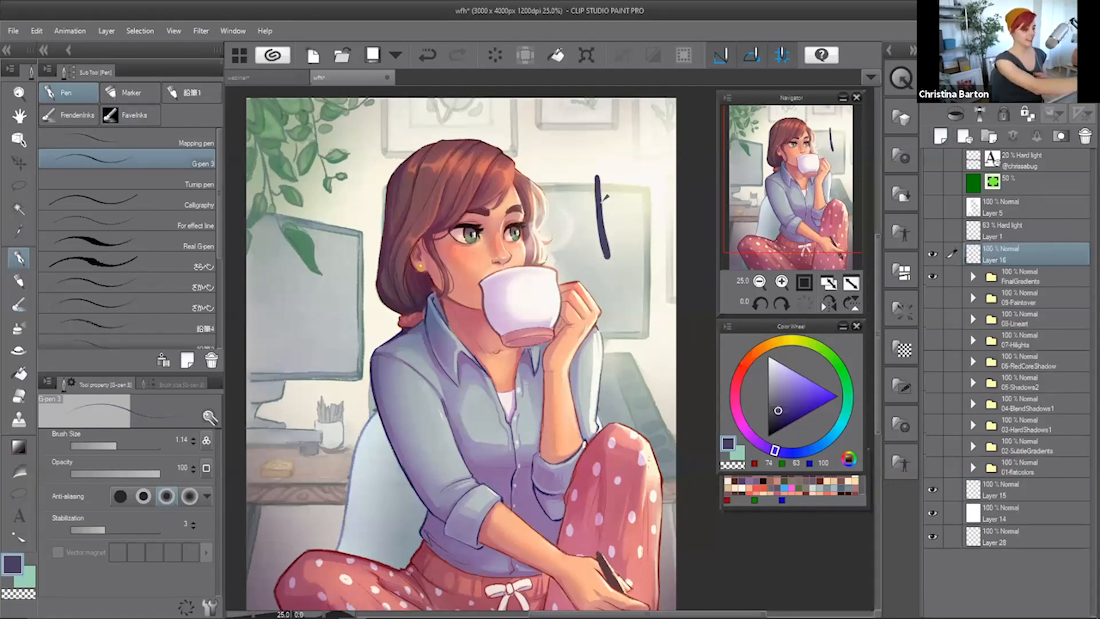
pyautogui.press('b')
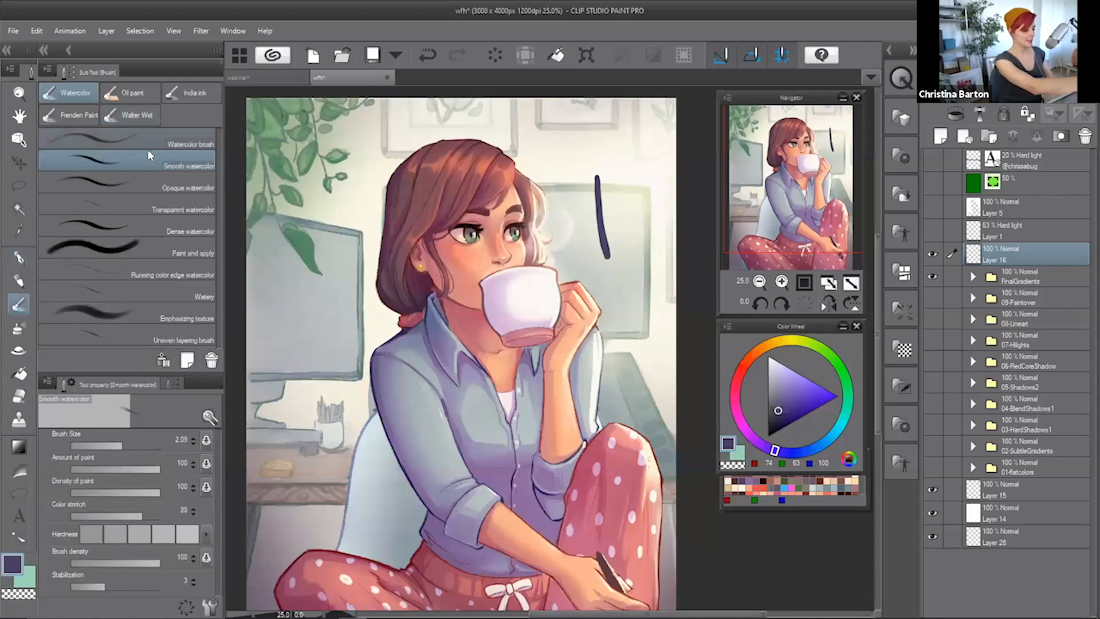
pyautogui.click(139, 141)
pyautogui.moveTo(615, 169); pyautogui.dragTo(642, 278)
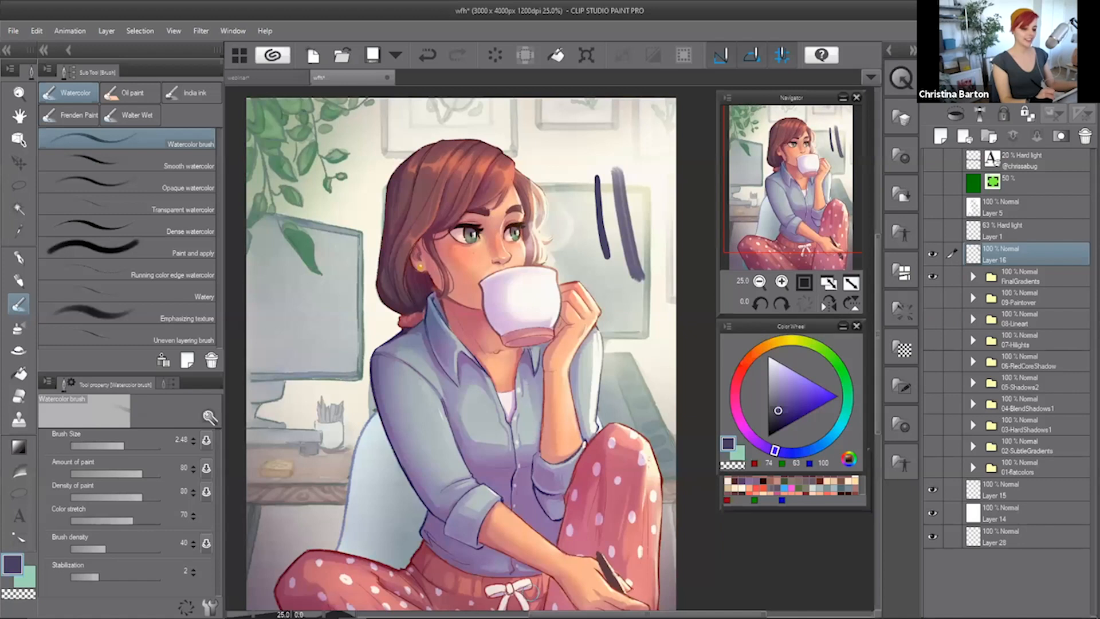
pyautogui.click(196, 166)
pyautogui.moveTo(633, 165); pyautogui.dragTo(658, 259)
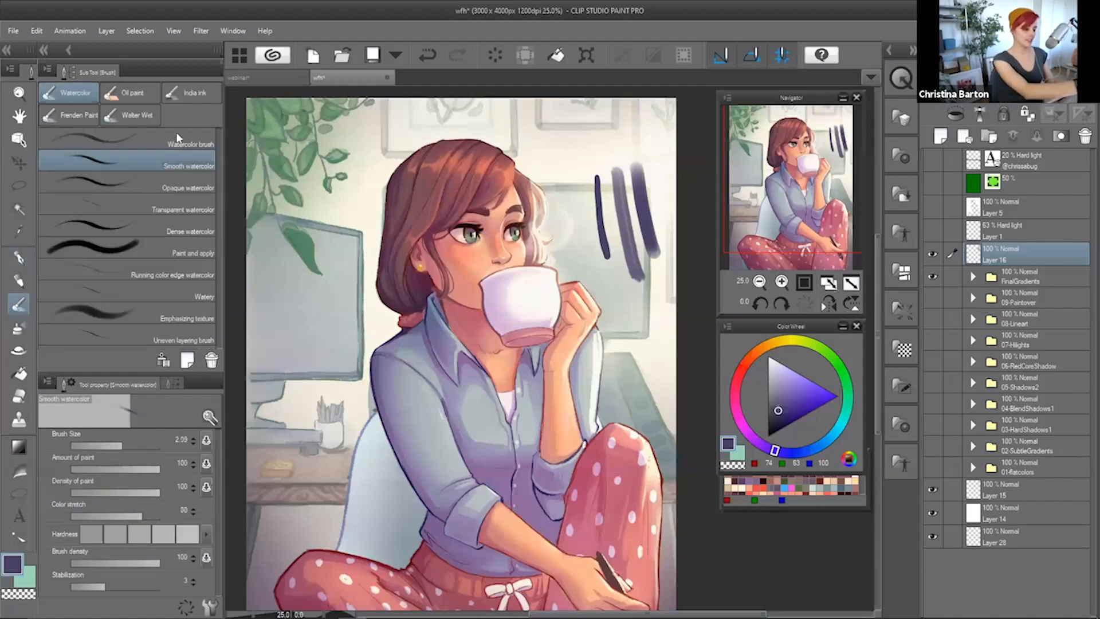
pyautogui.press('p')
pyautogui.moveTo(566, 162); pyautogui.dragTo(582, 238)
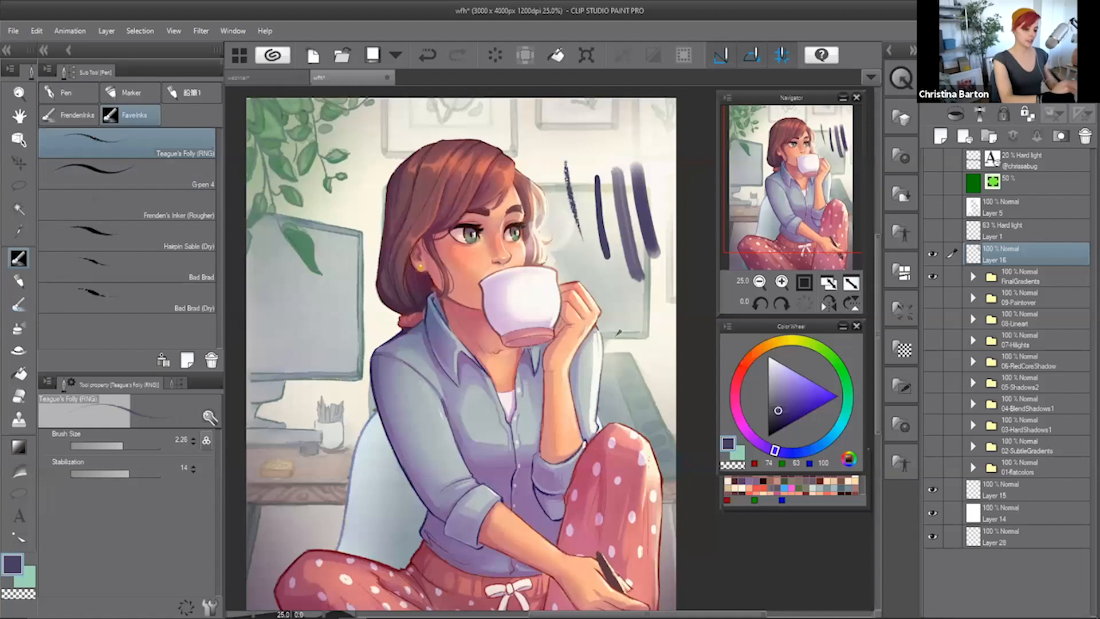